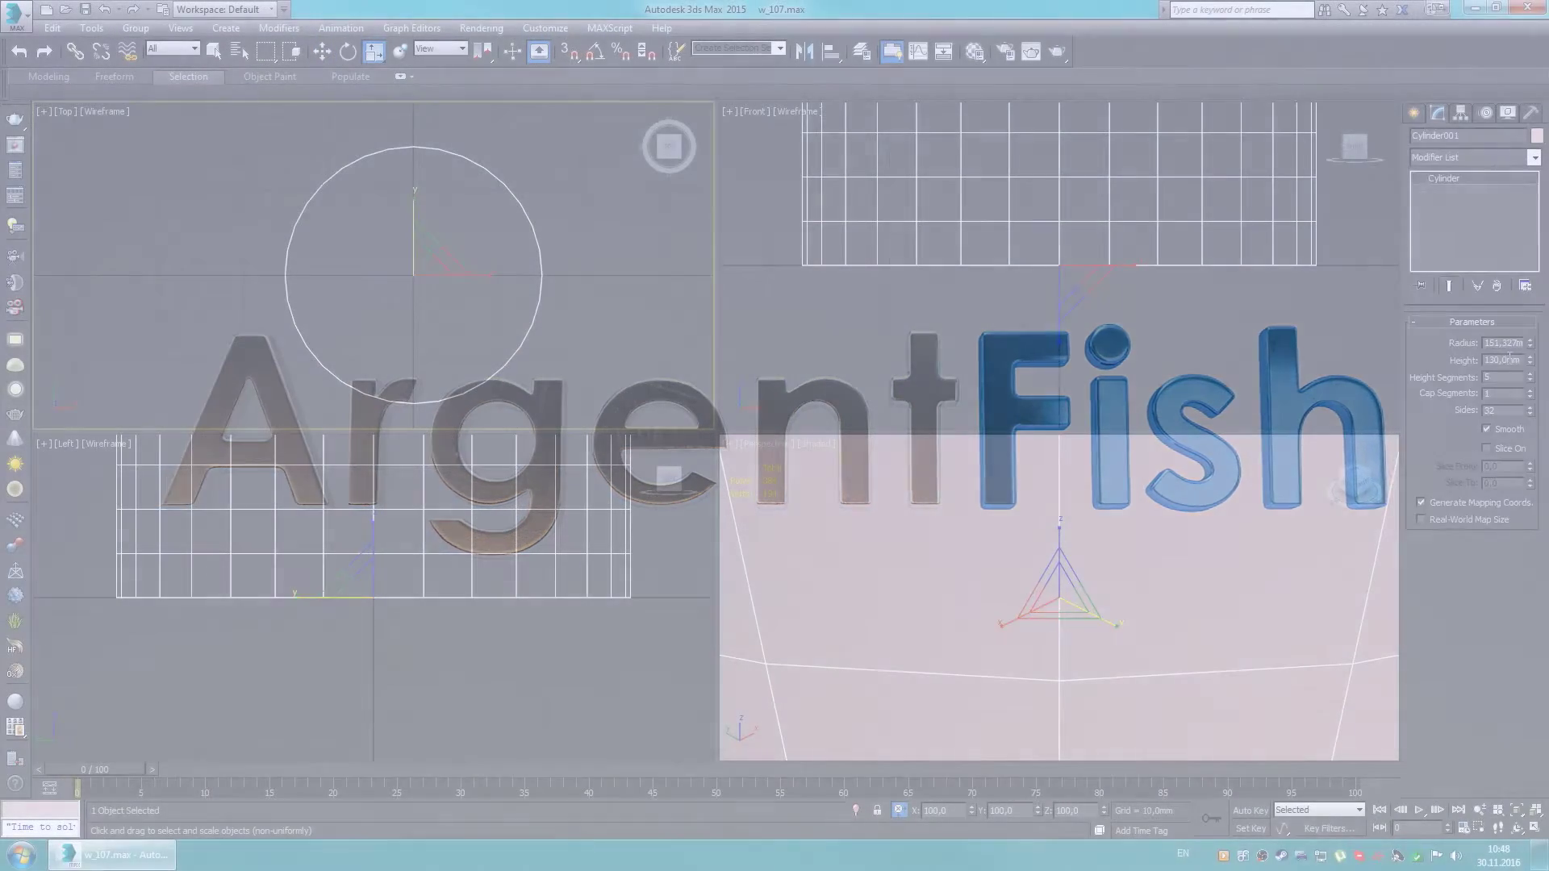
Step: Non-uniformly scale Cylinder001 along X, stretching its round base into a wide oval
drag(1499, 344, 1506, 353)
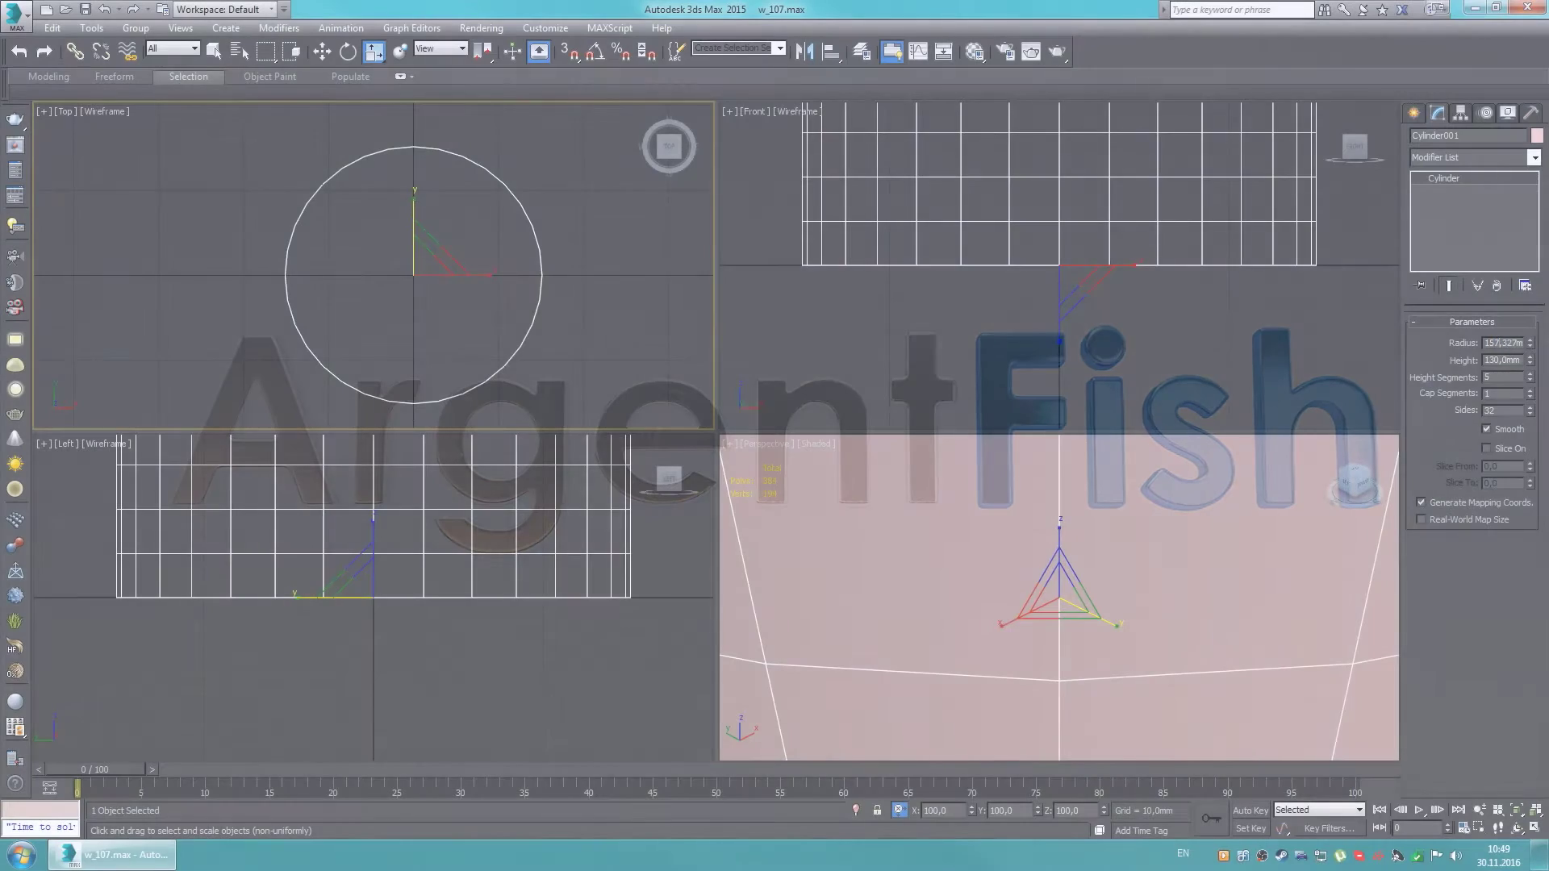
drag(502, 275, 530, 275)
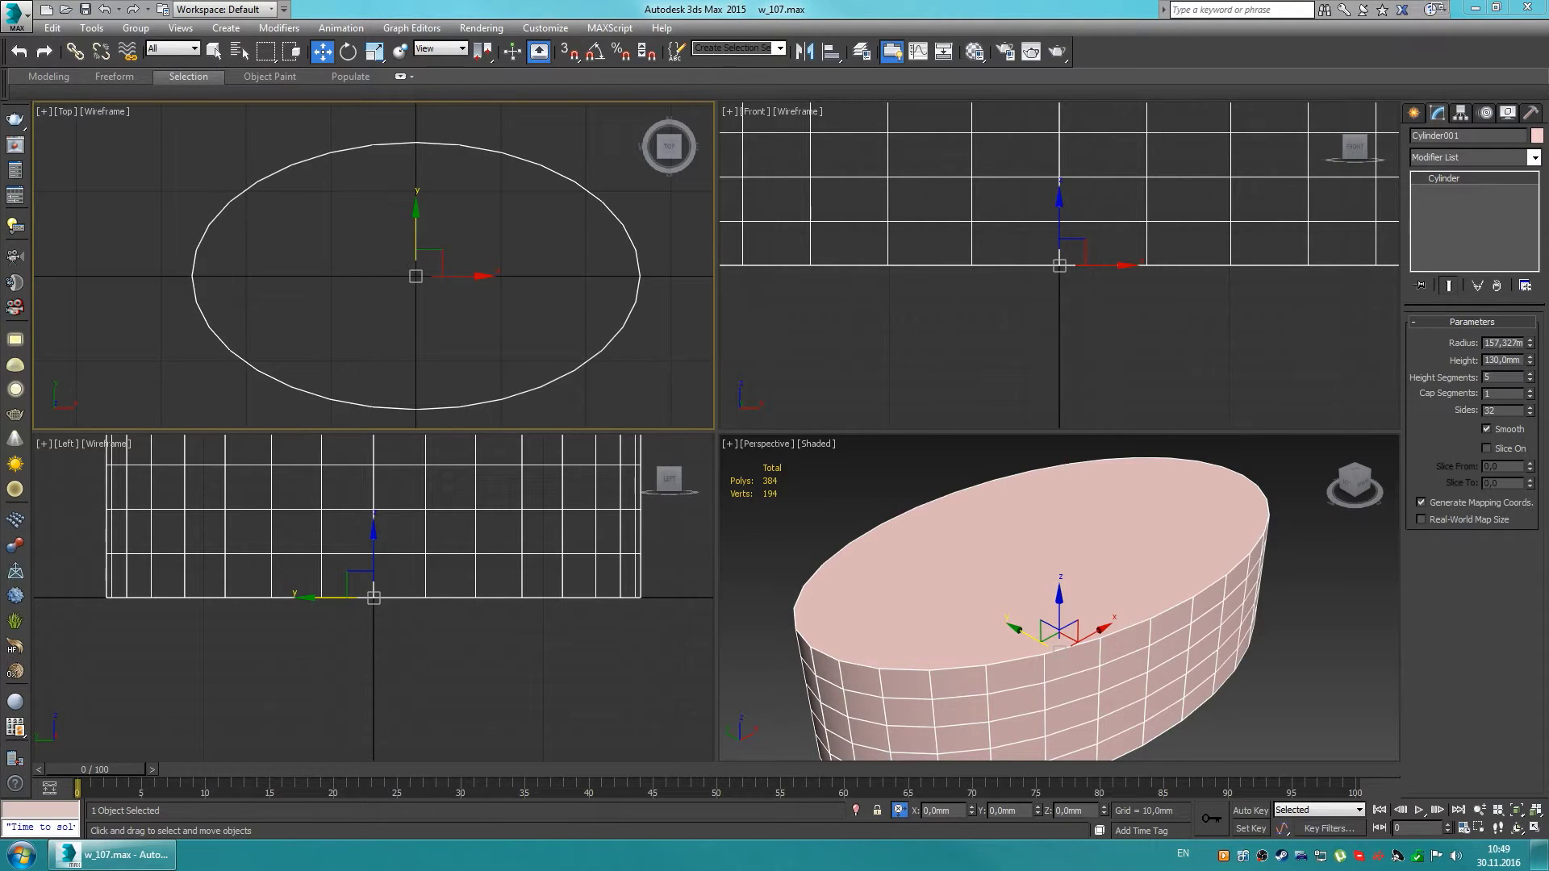
mouse_move(1031, 595)
alt+middle_down()
mouse_move(1004, 601)
mouse_move(1049, 571)
alt+middle_up()
Step: Convert Cylinder001 to Editable Poly and select its middle edge loop
right_click(1049, 571)
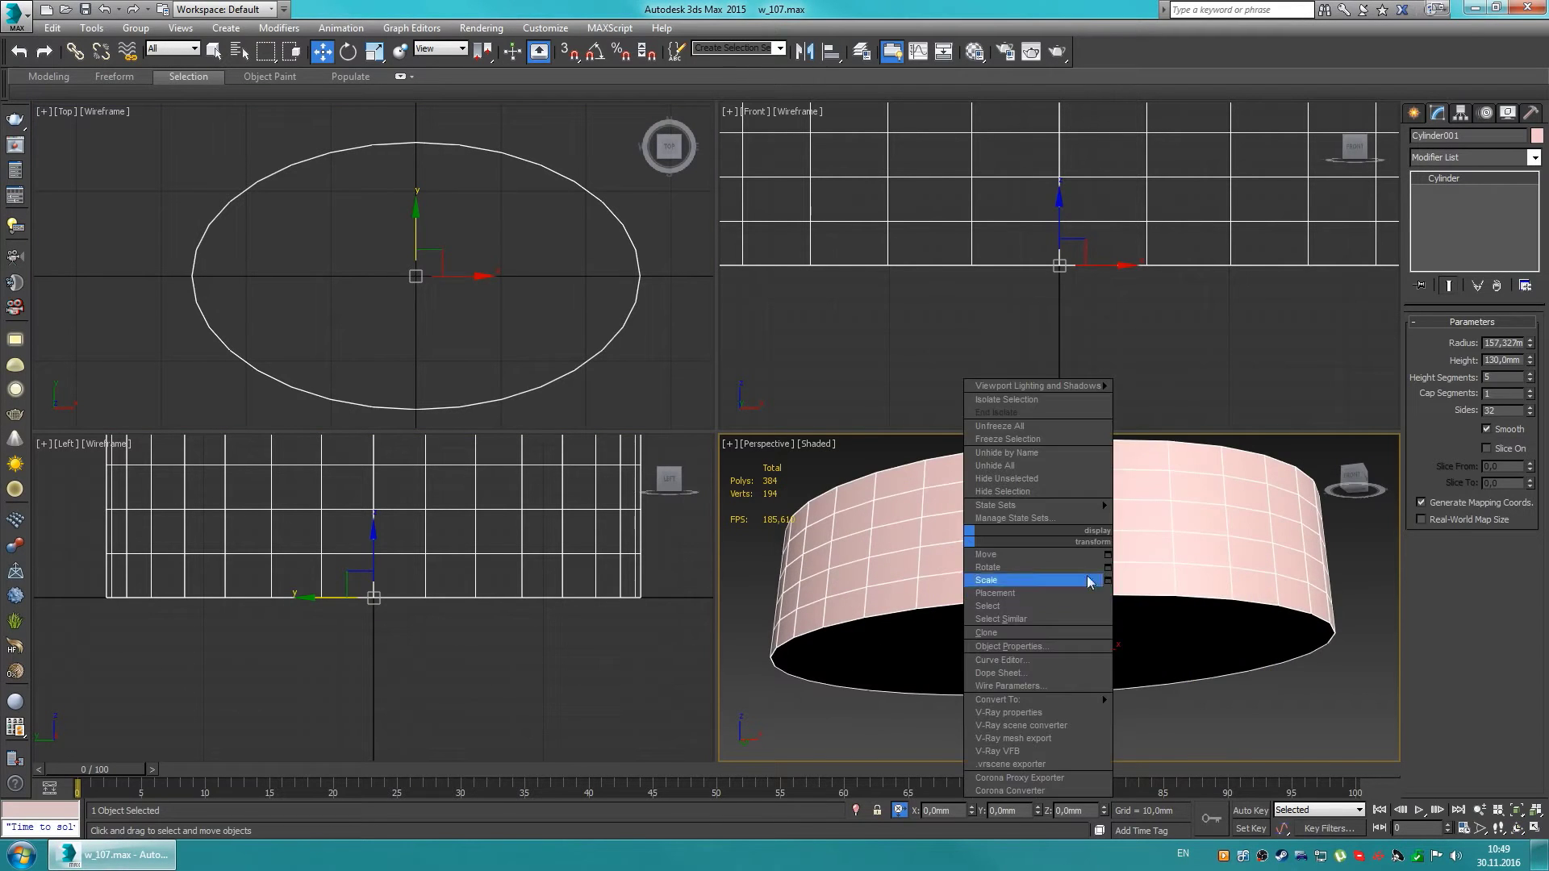
click(1102, 695)
alt+middle_drag(1194, 709, 1080, 580)
key(z)
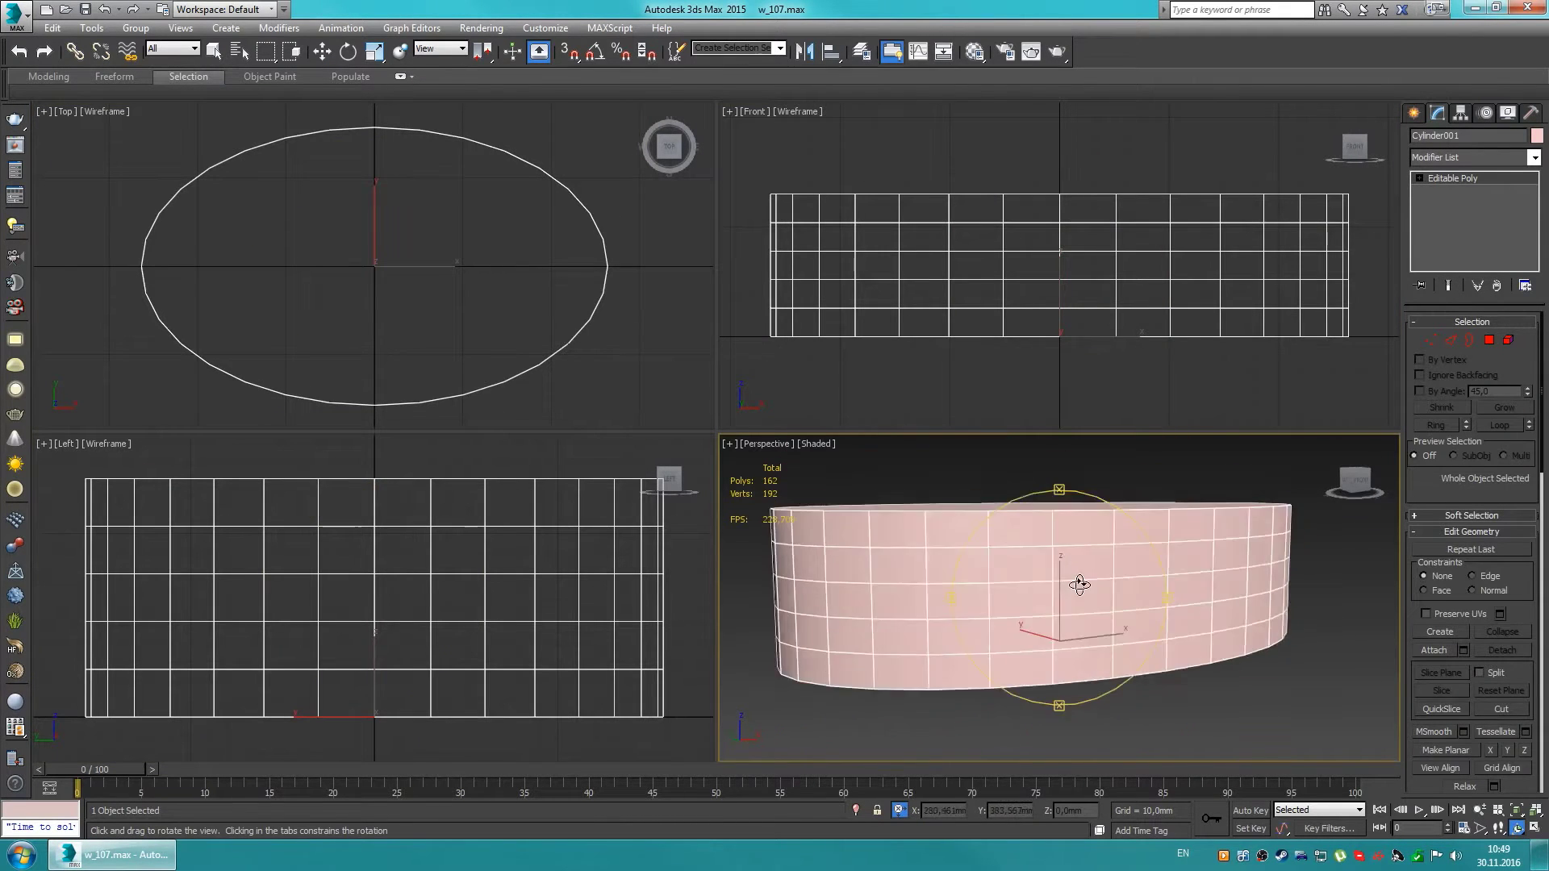
key(2)
double_click(1049, 589)
key(w)
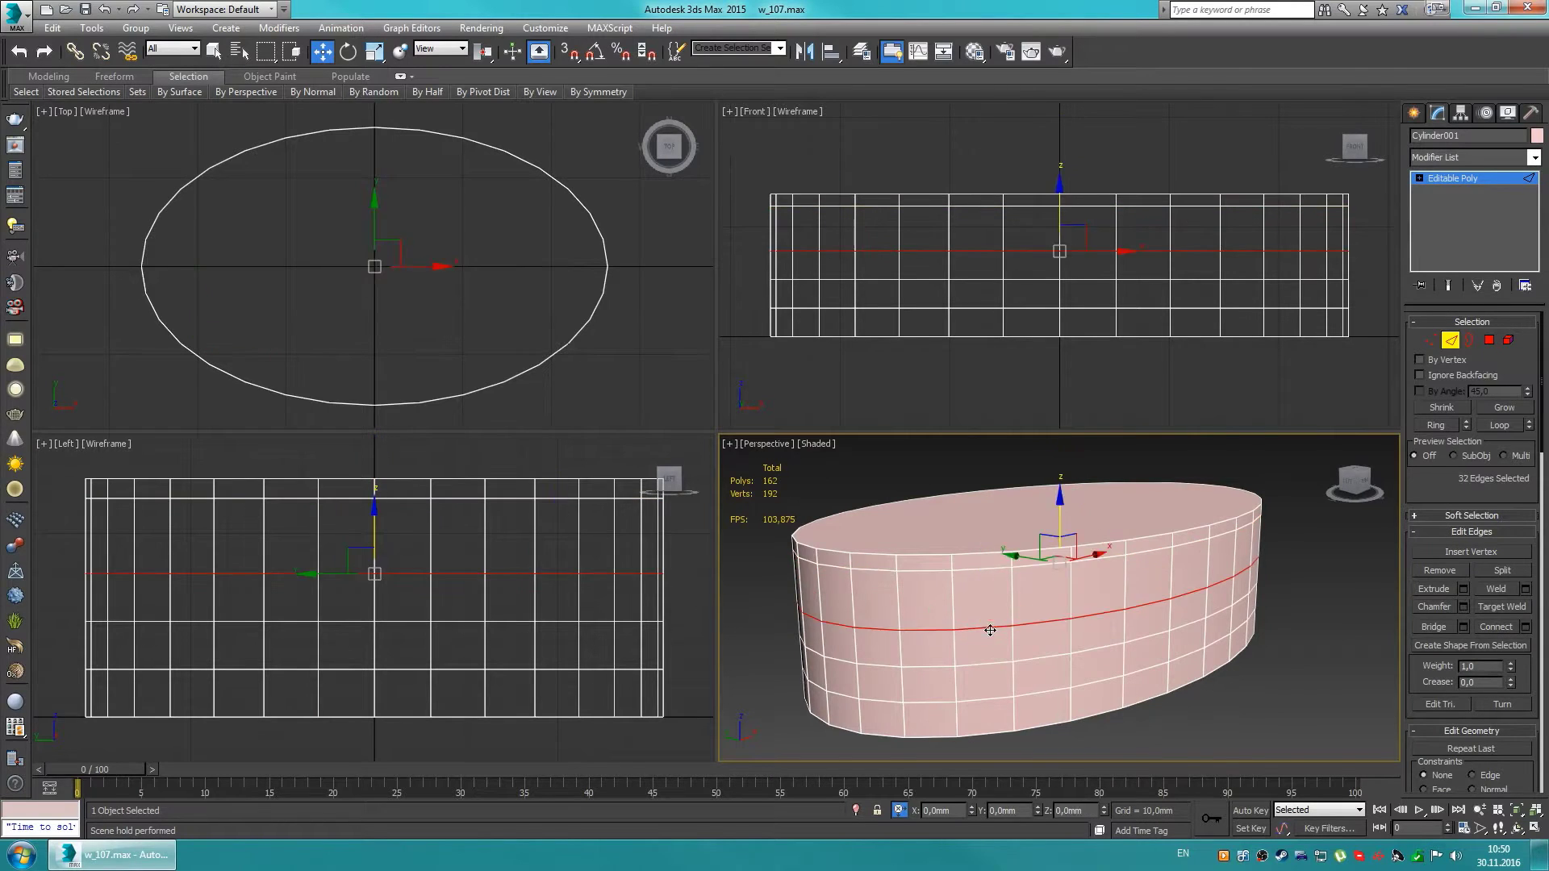
Step: Pinch the middle loop, lower it, and widen the bottom loop to flare the shape
key(r)
drag(1058, 537, 1058, 568)
mouse_move(1057, 500)
mouse_down()
mouse_move(1058, 613)
mouse_move(1040, 621)
mouse_move(1040, 569)
mouse_up()
key(r)
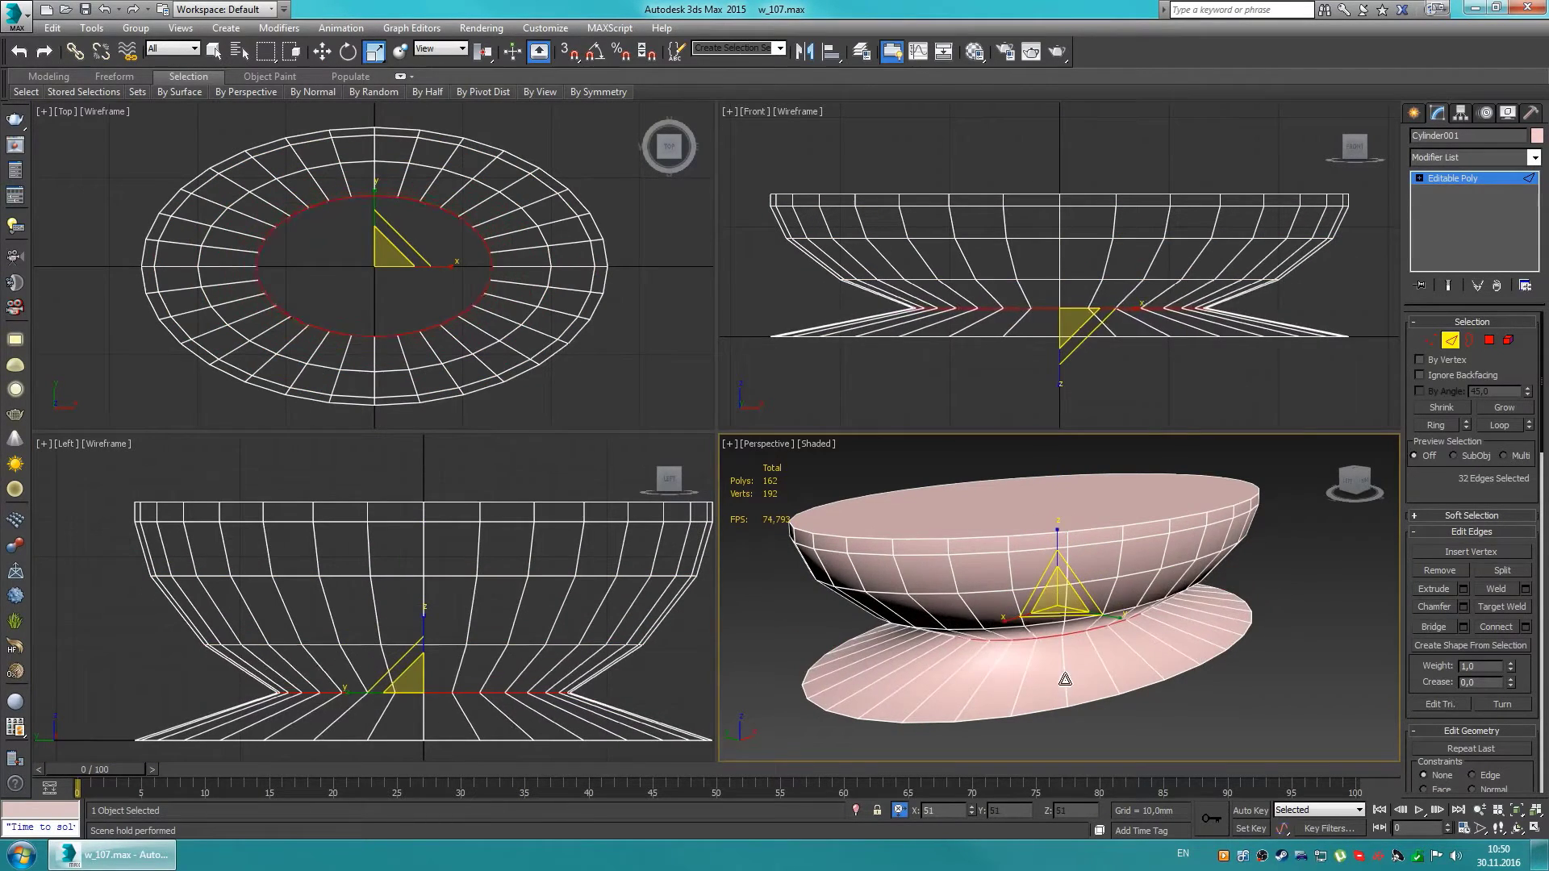
key(4)
key(z)
alt+middle_drag(1113, 629, 1057, 629)
click(1115, 630)
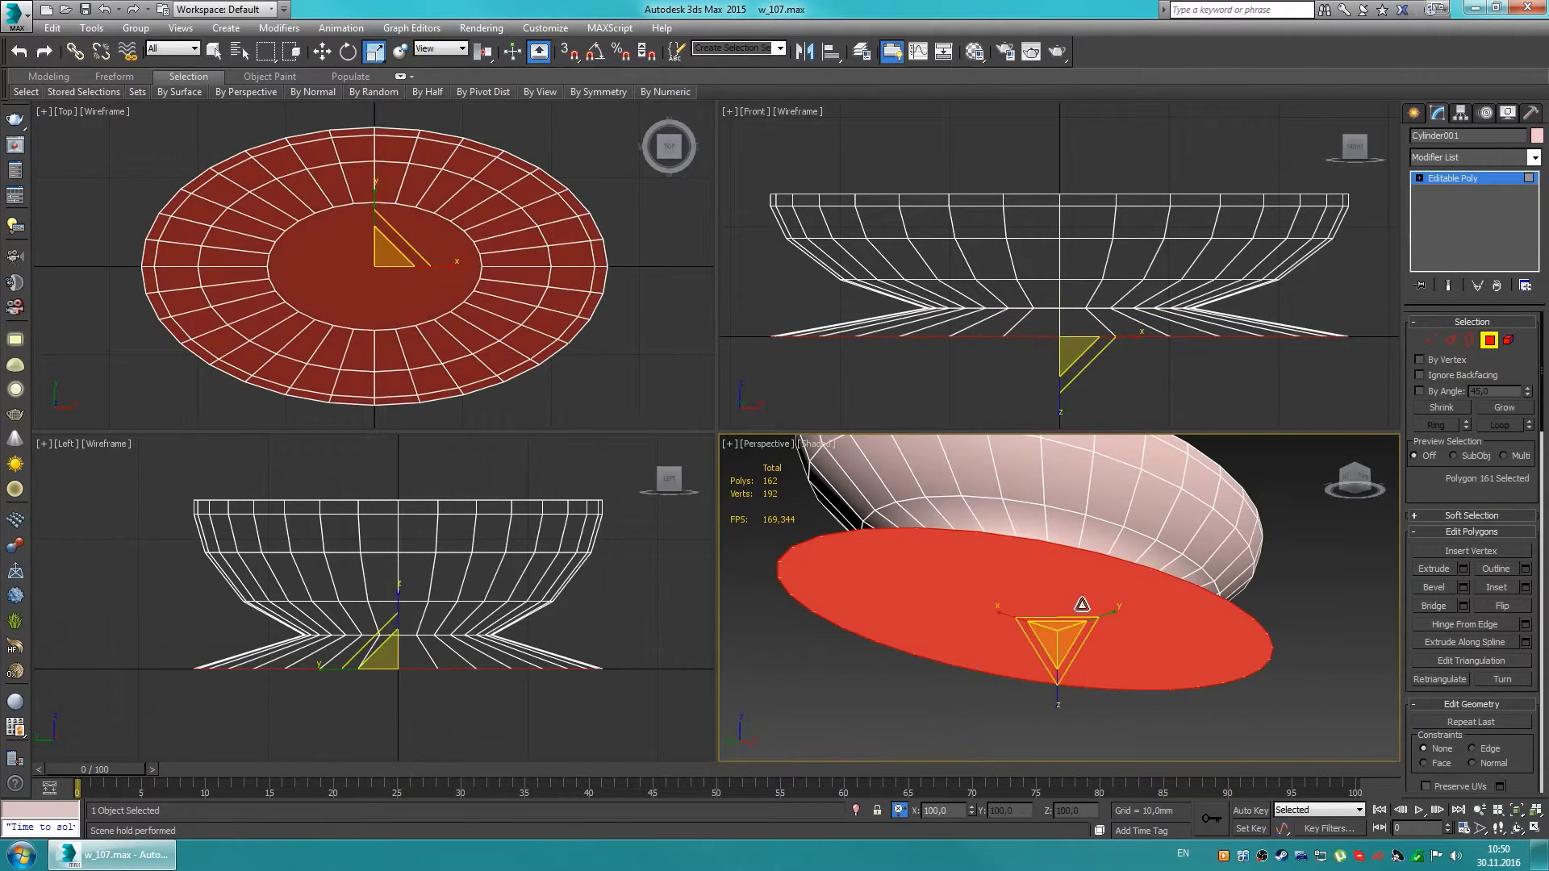
drag(1057, 630, 1070, 736)
Step: Delete the bottom polygon and slightly shrink the top rim edge loop
right_click(979, 270)
key(Delete)
key(2)
key(w)
double_click(972, 246)
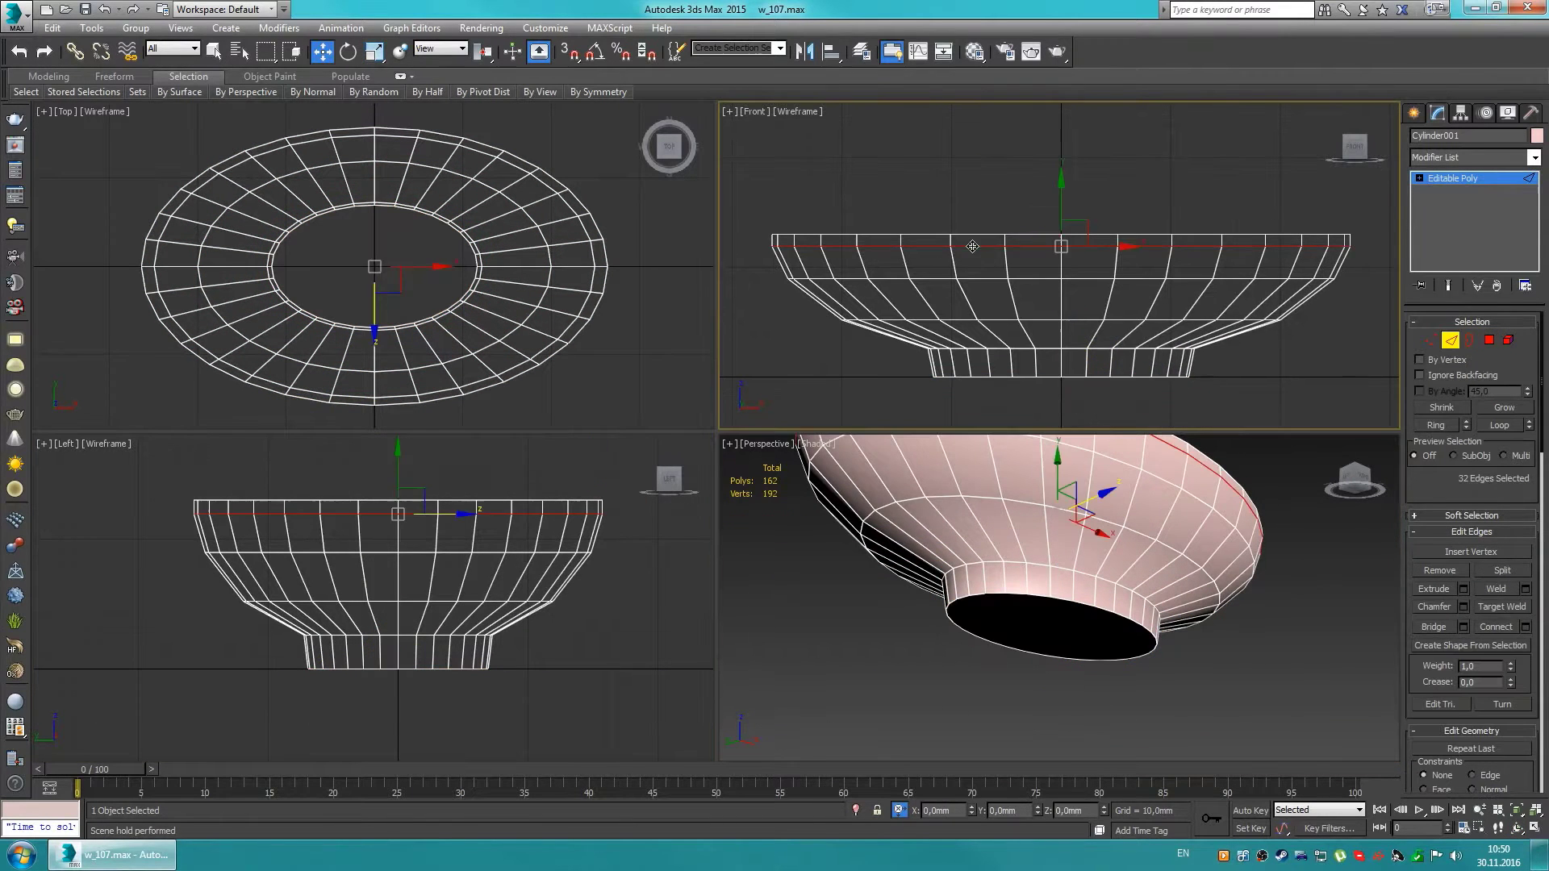
alt+middle_drag(1071, 533, 1070, 581)
drag(1059, 587, 1057, 588)
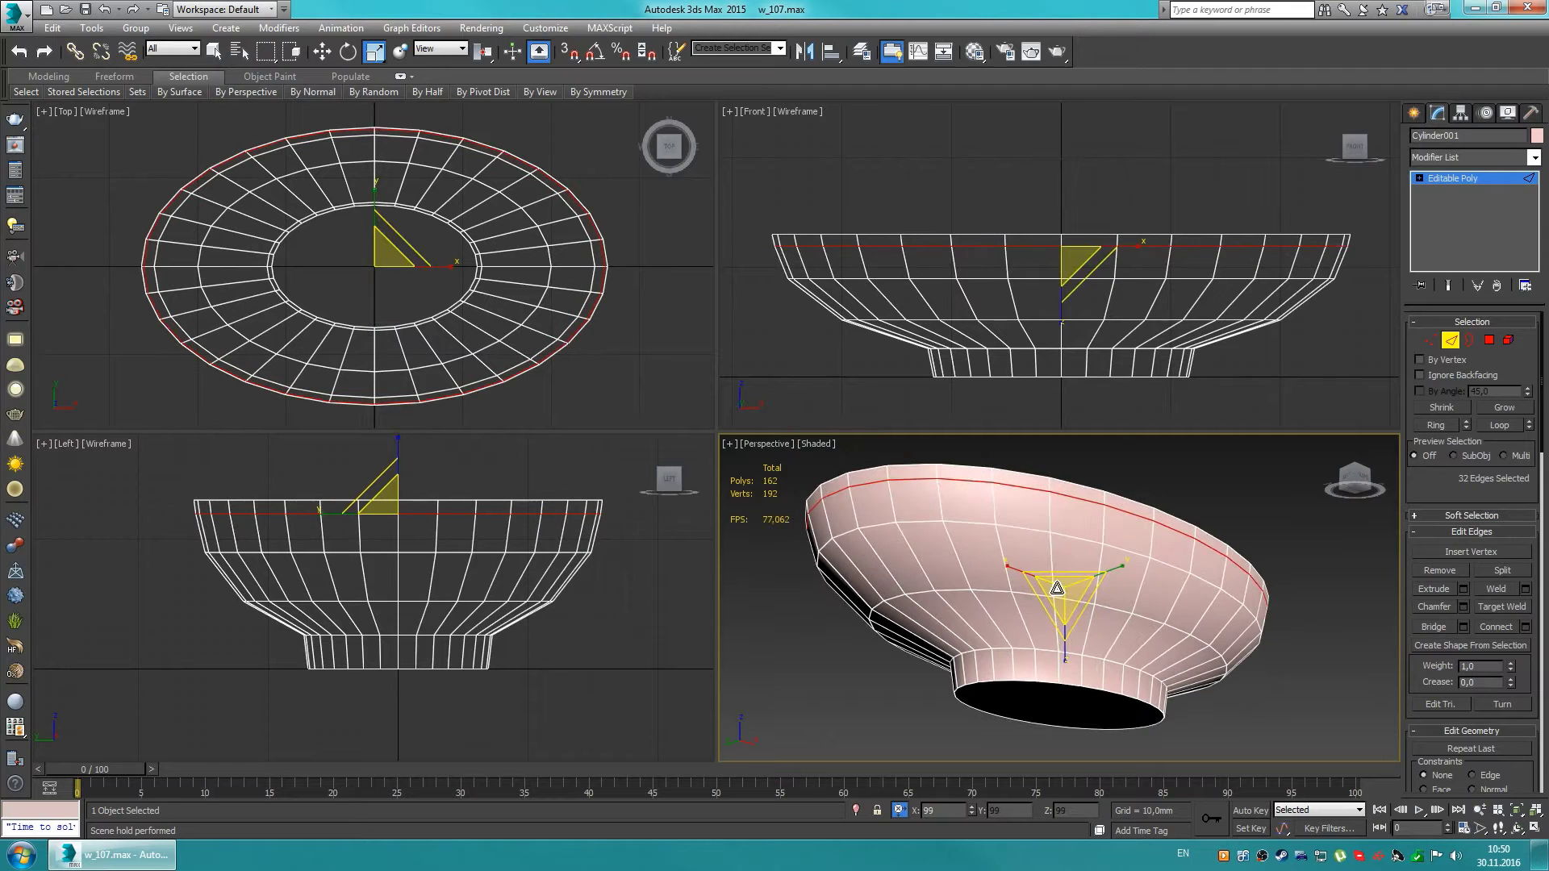
alt+middle_drag(1057, 589, 1065, 613)
Step: Delete the foot and bottom cap polygons, leaving the bowl's bottom open
double_click(1097, 320)
double_click(1081, 349)
scroll(992, 363, up, 3)
key(w)
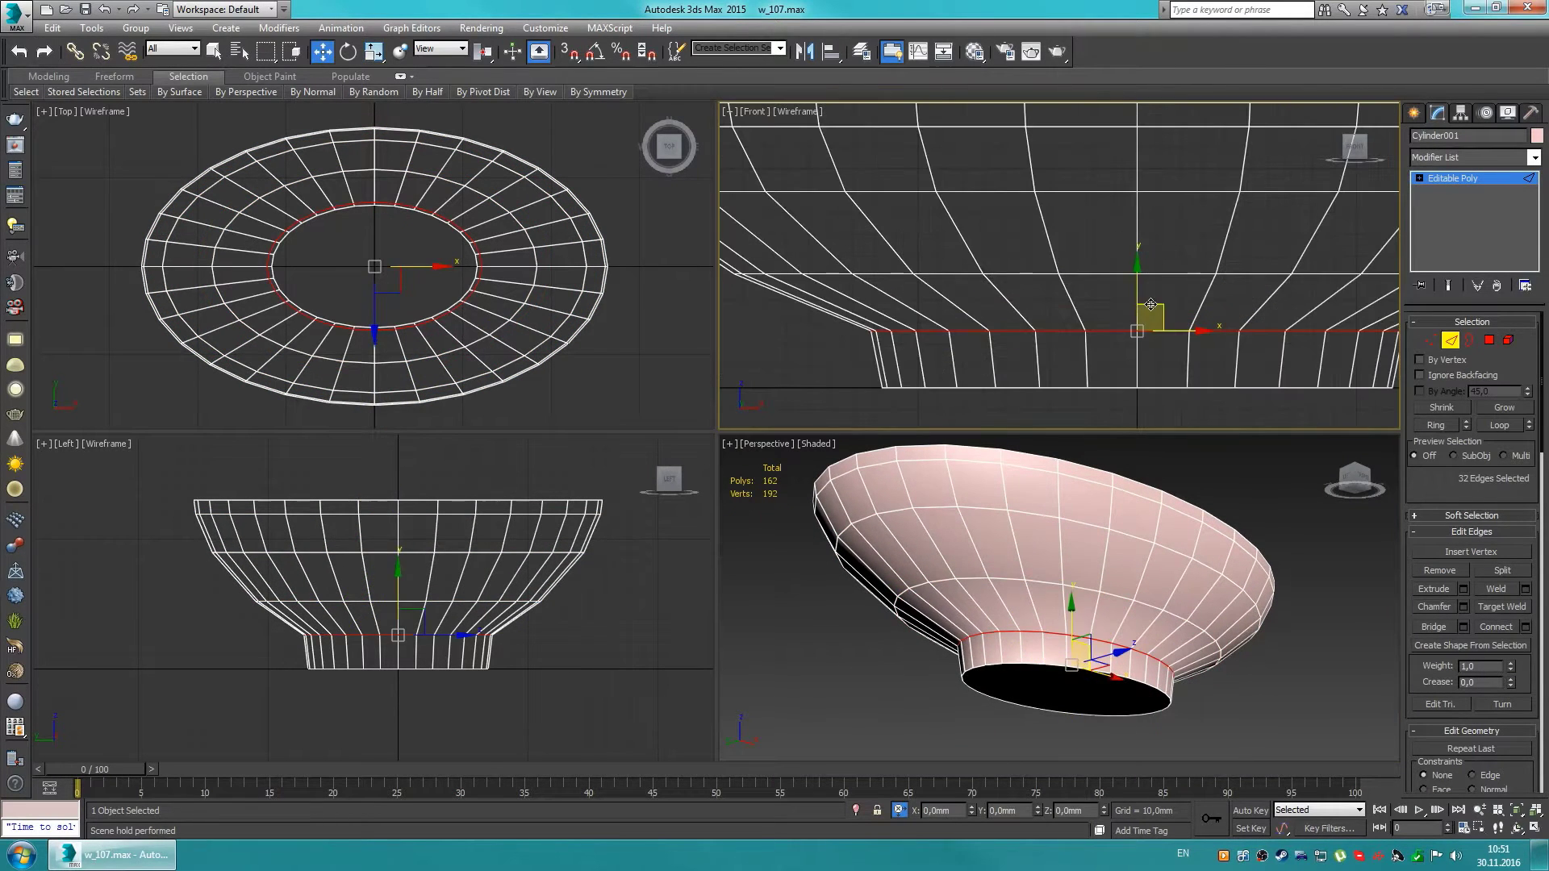
key(4)
key(Delete)
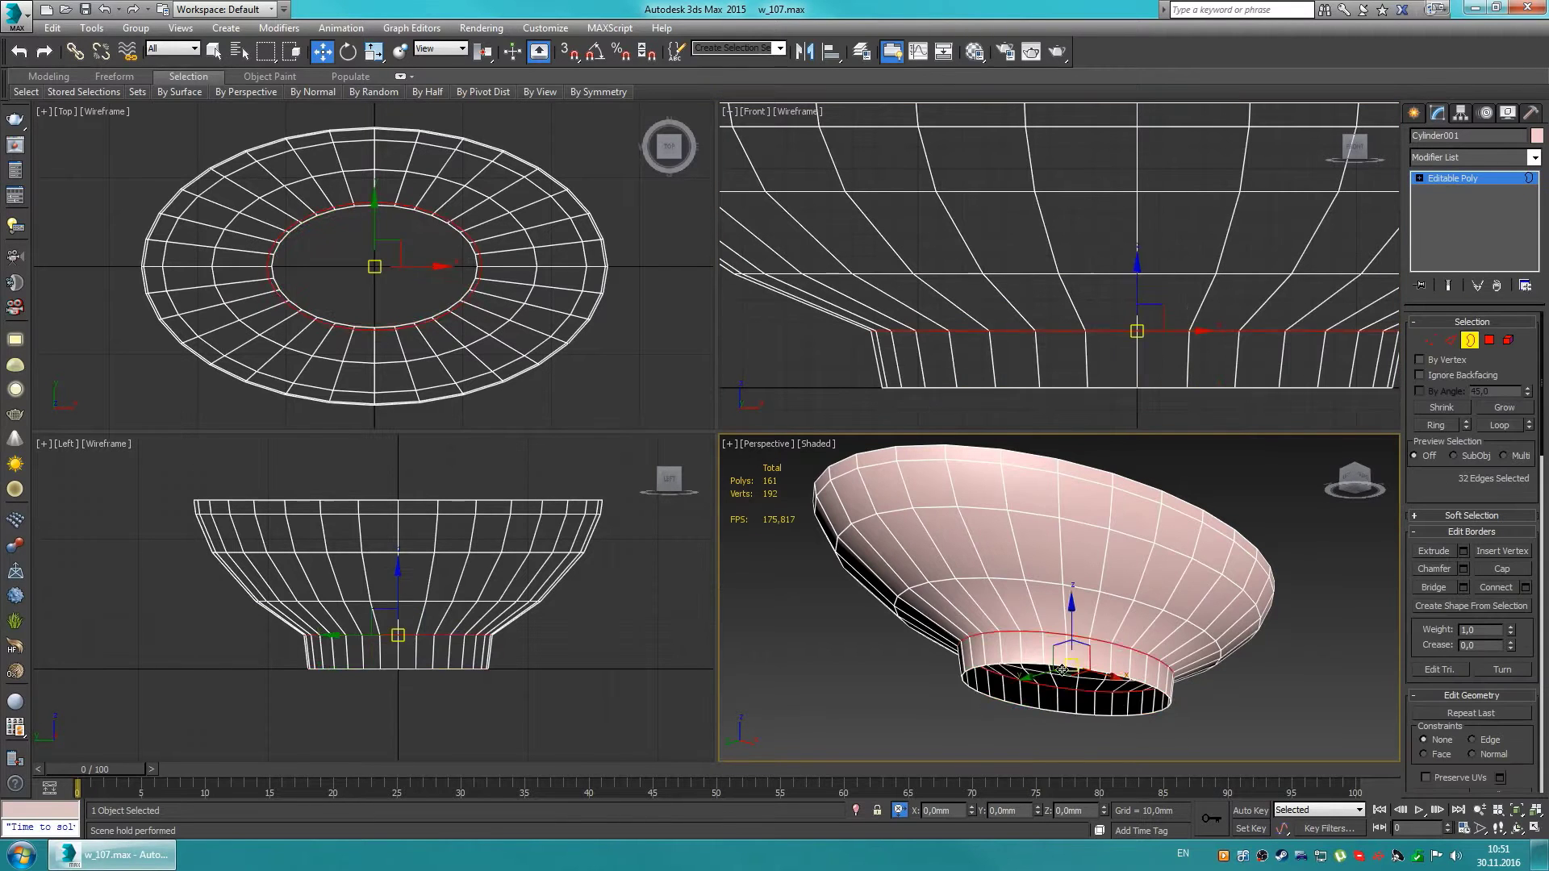
key(3)
scroll(968, 292, down, 3)
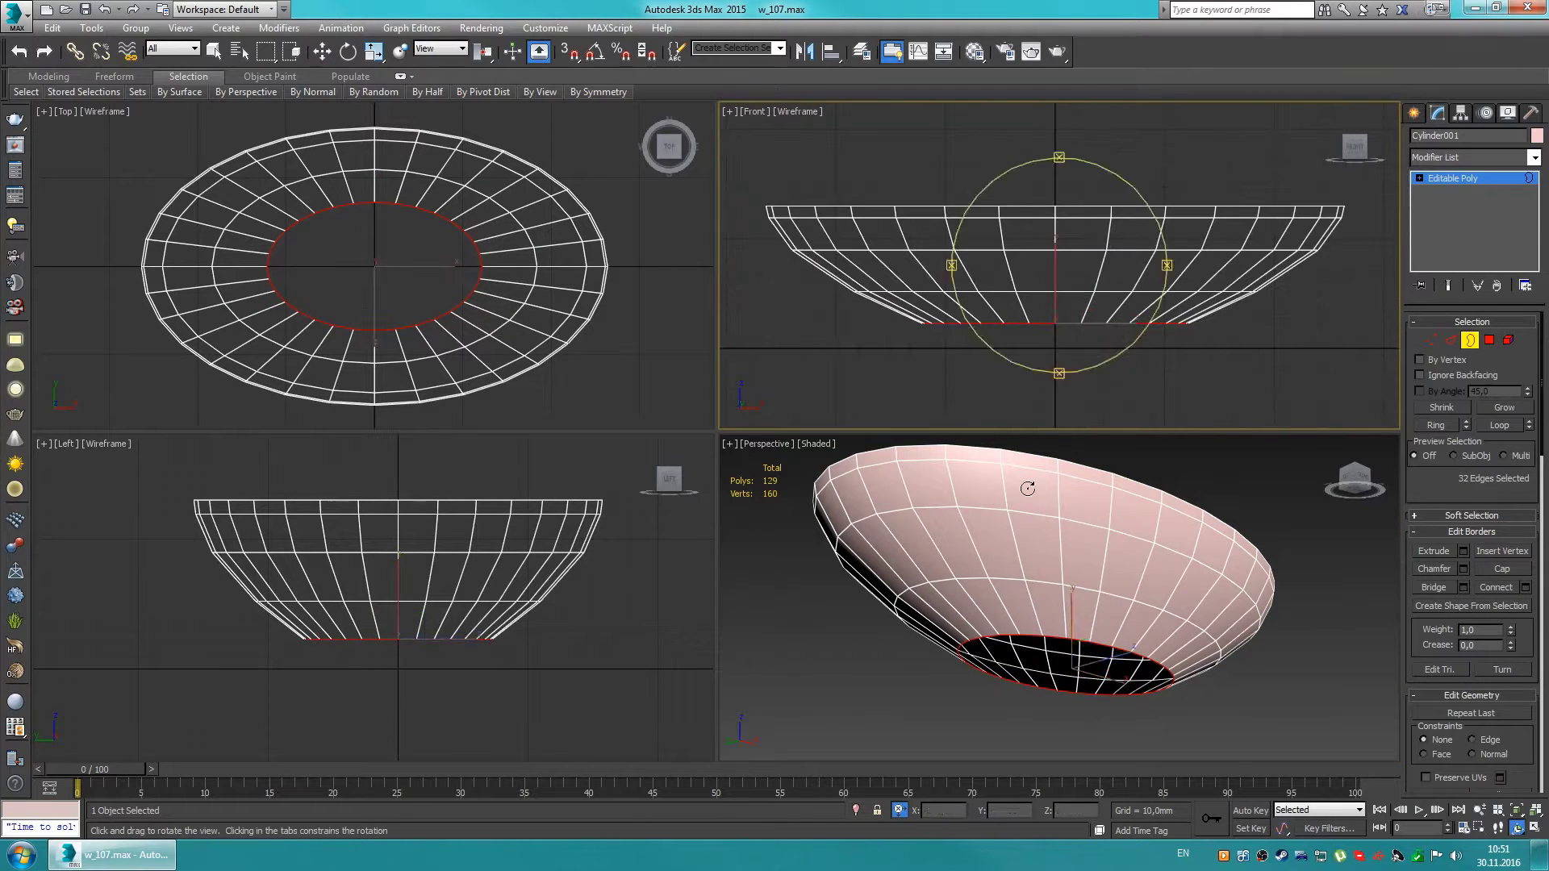
Step: Cap the open border, inset the top polygon to form a rim, and delete it
alt+middle_drag(1027, 488, 1073, 637)
key(alt+p)
key(4)
drag(1110, 609, 1087, 618)
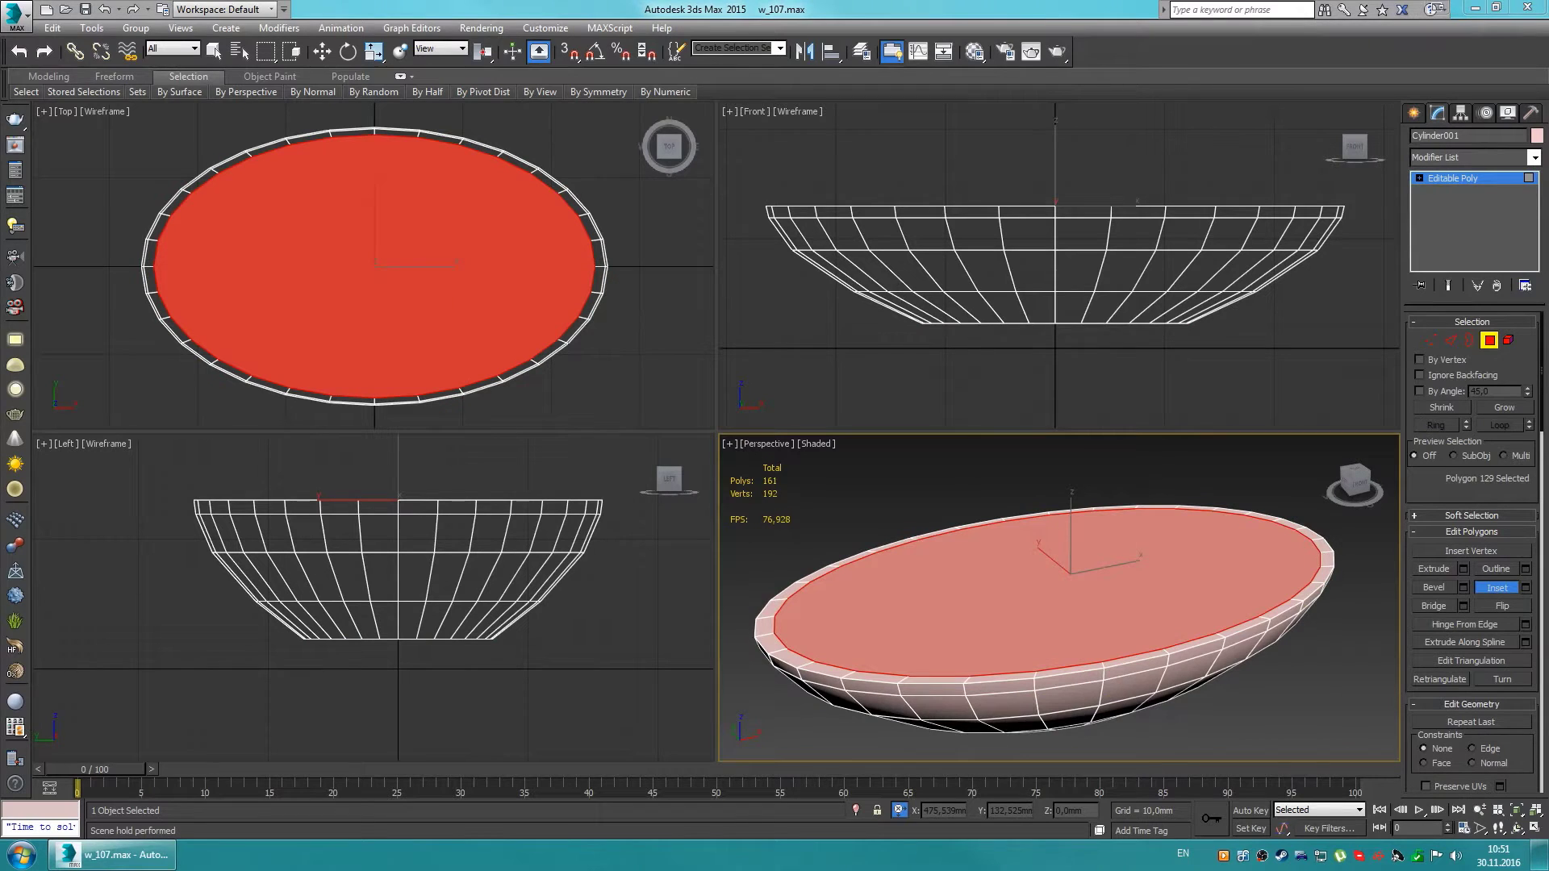
alt+middle_drag(1036, 580, 1082, 564)
key(Delete)
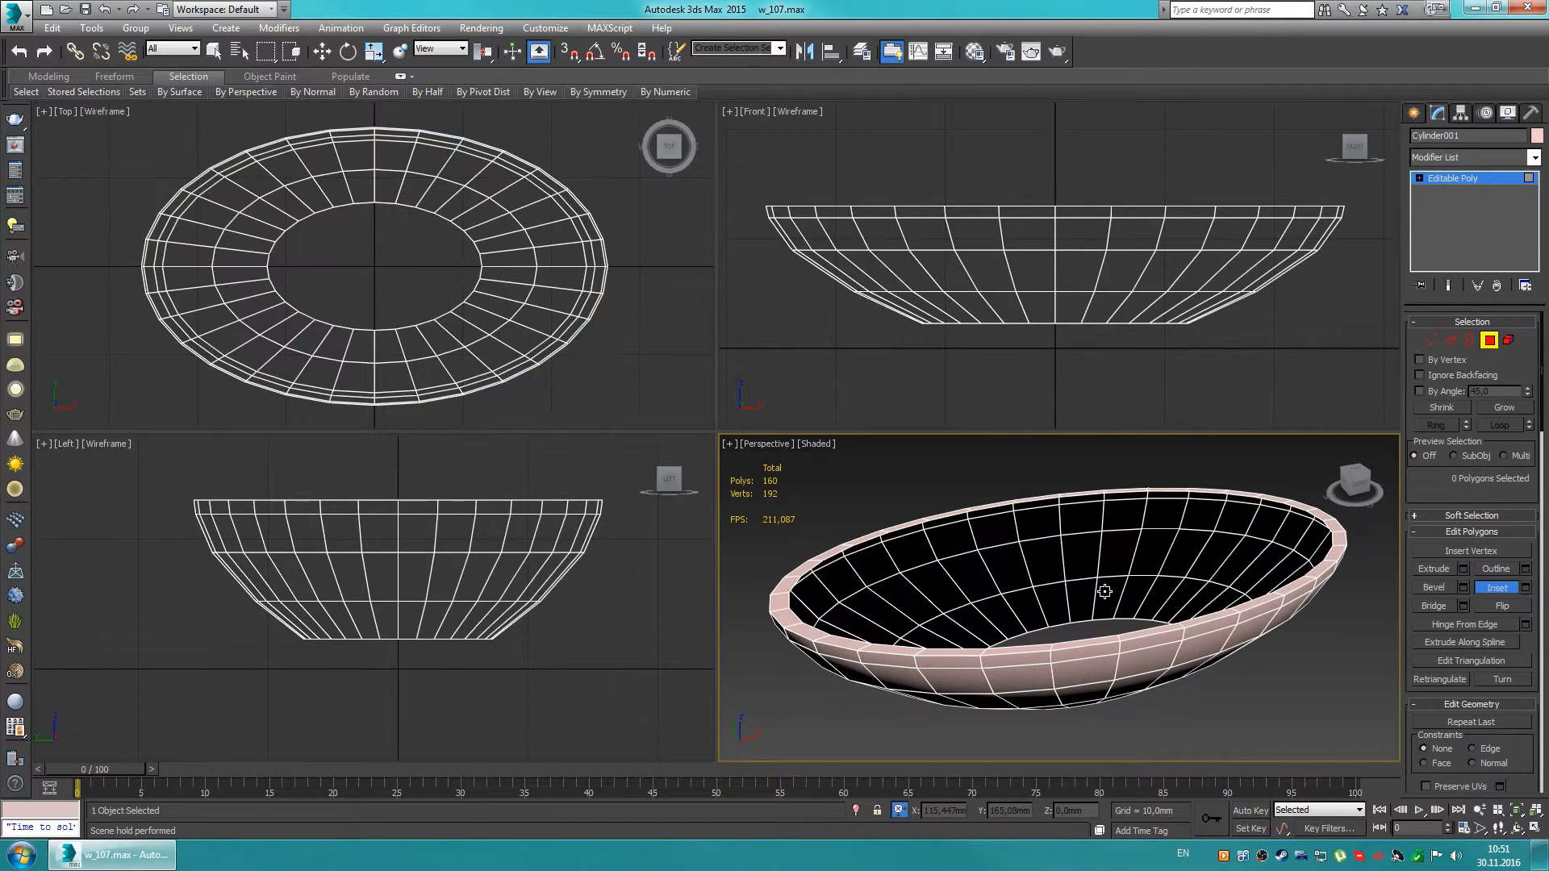
Step: Extrude the rim border inward and down to form the basin's inner walls
key(3)
click(1083, 527)
key(w)
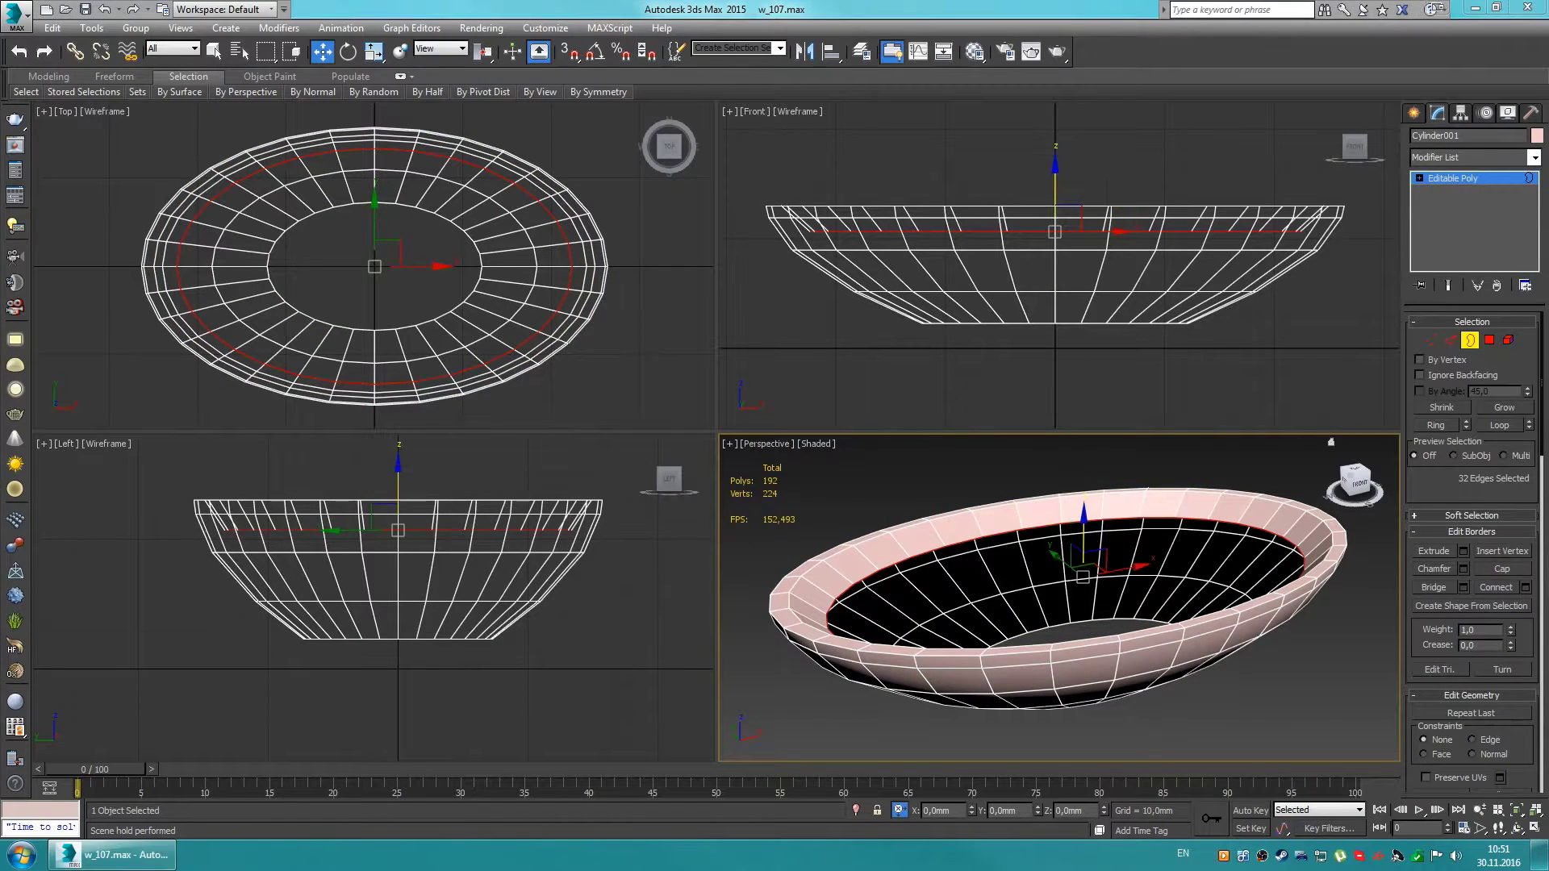
key(r)
shift+drag(1060, 587, 1040, 601)
alt+middle_drag(1041, 601, 1081, 548)
key(w)
shift+drag(1087, 534, 1089, 581)
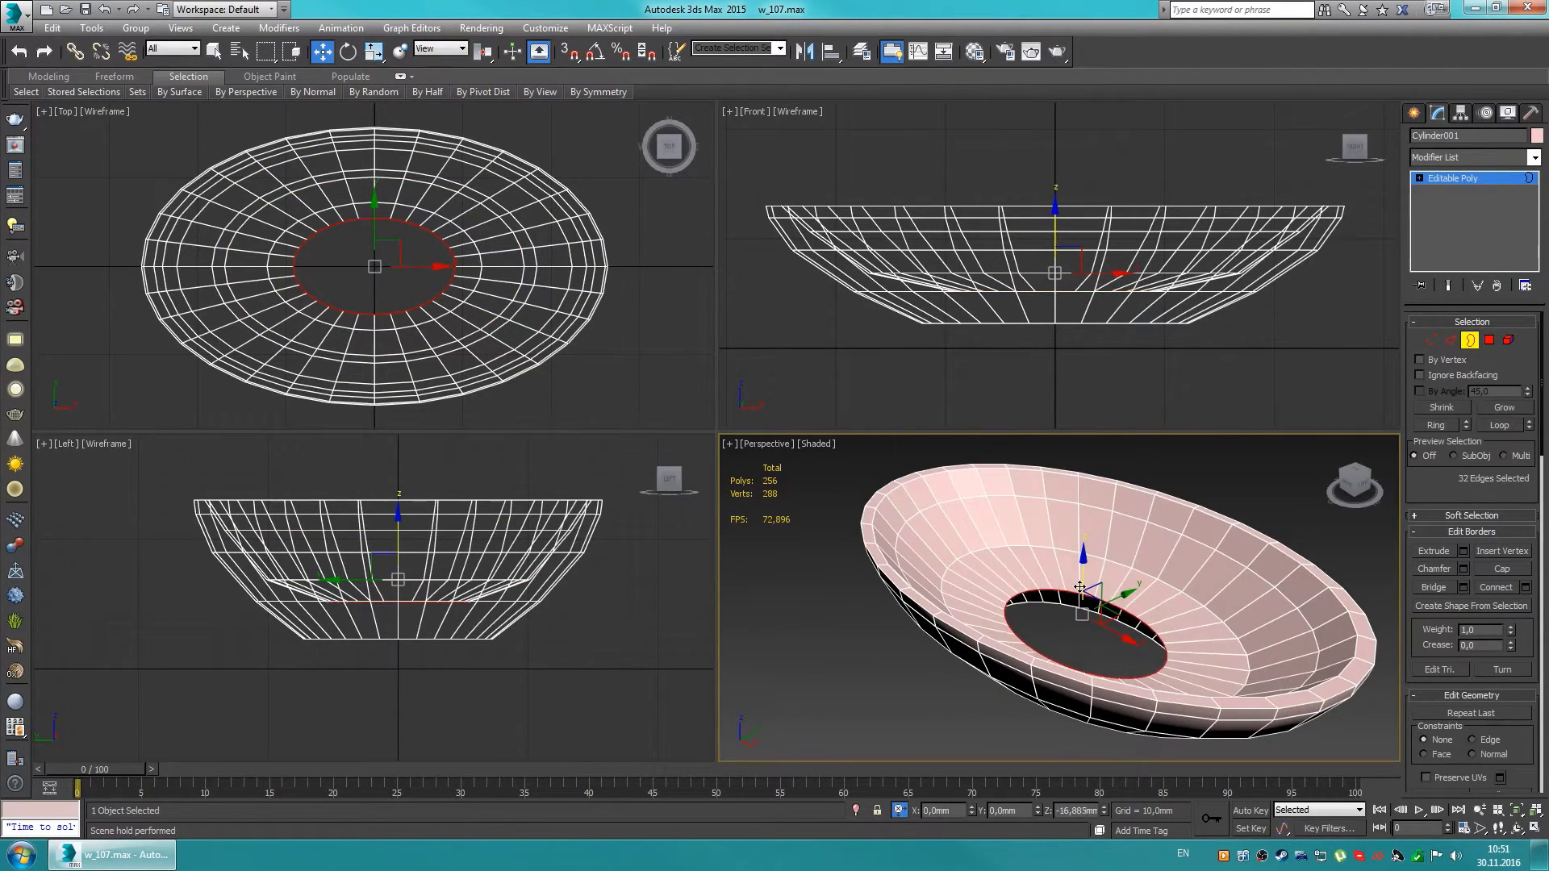
alt+middle_drag(1081, 587, 1081, 525)
alt+middle_drag(1040, 627, 1008, 661)
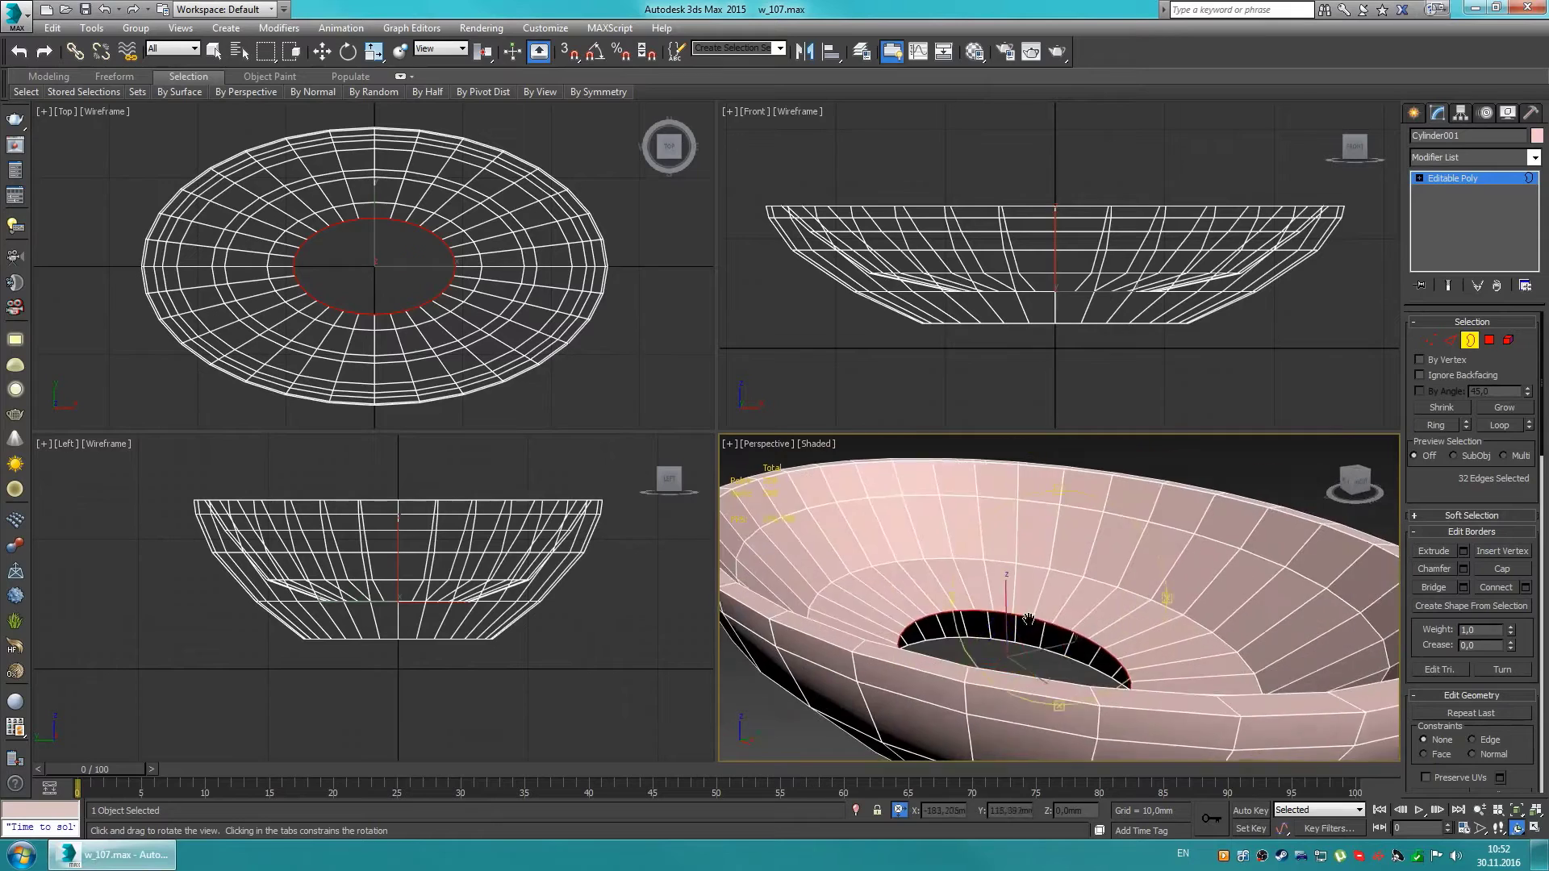
Step: Scale the bottom drain border to 79% to form a small drain hole
scroll(996, 680, up, 3)
key(r)
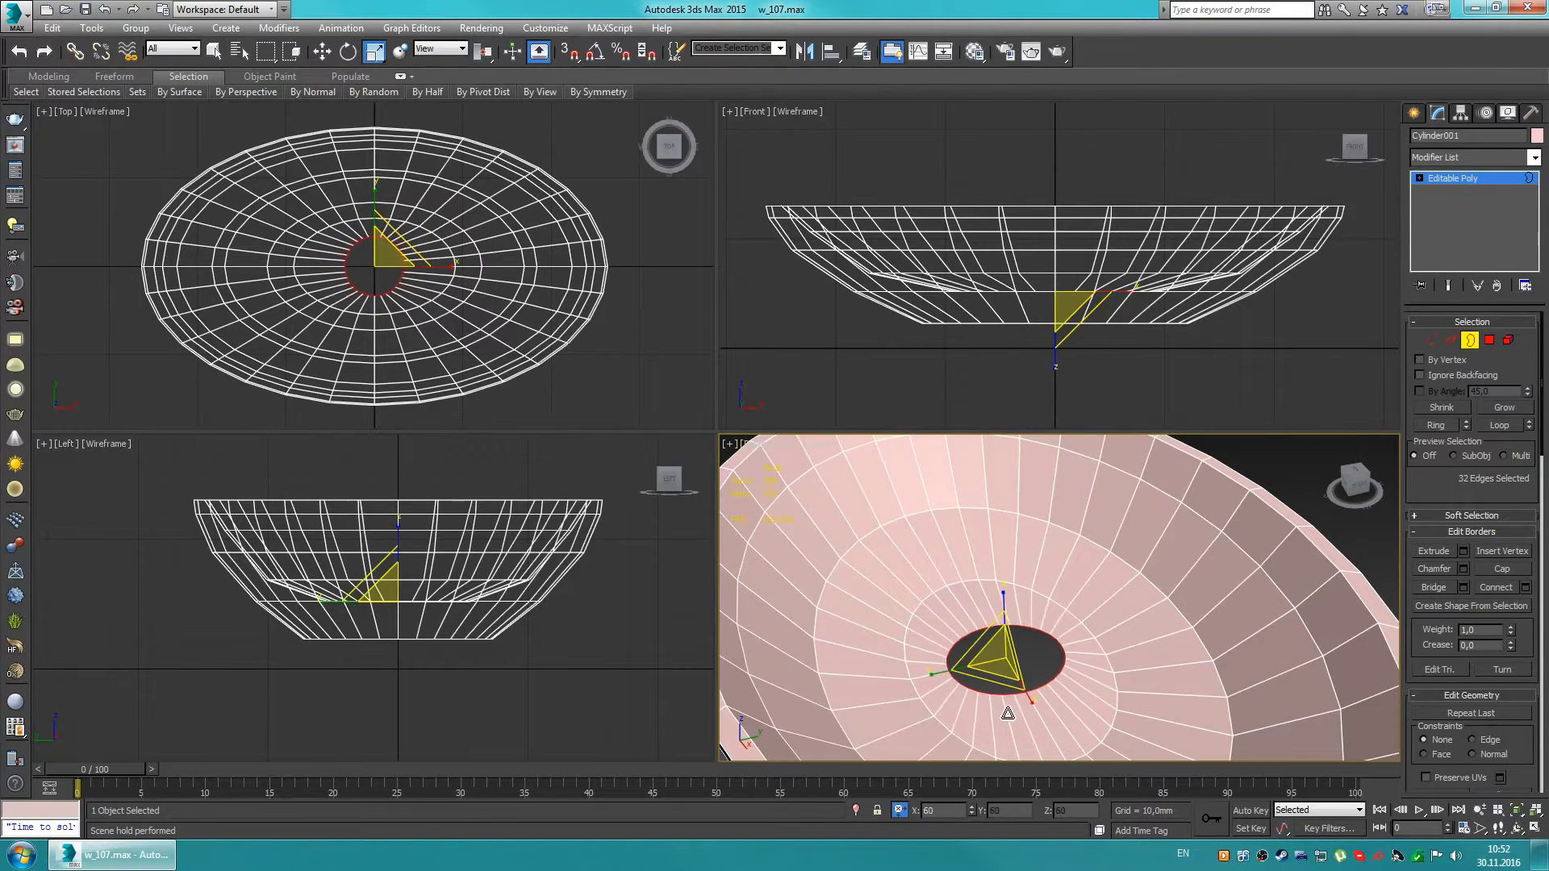
scroll(1008, 713, down, 2)
mouse_move(1008, 713)
alt+middle_down()
mouse_move(1065, 643)
mouse_move(1011, 671)
mouse_move(1013, 727)
alt+middle_up()
key(2)
scroll(425, 271, up, 5)
key(3)
key(r)
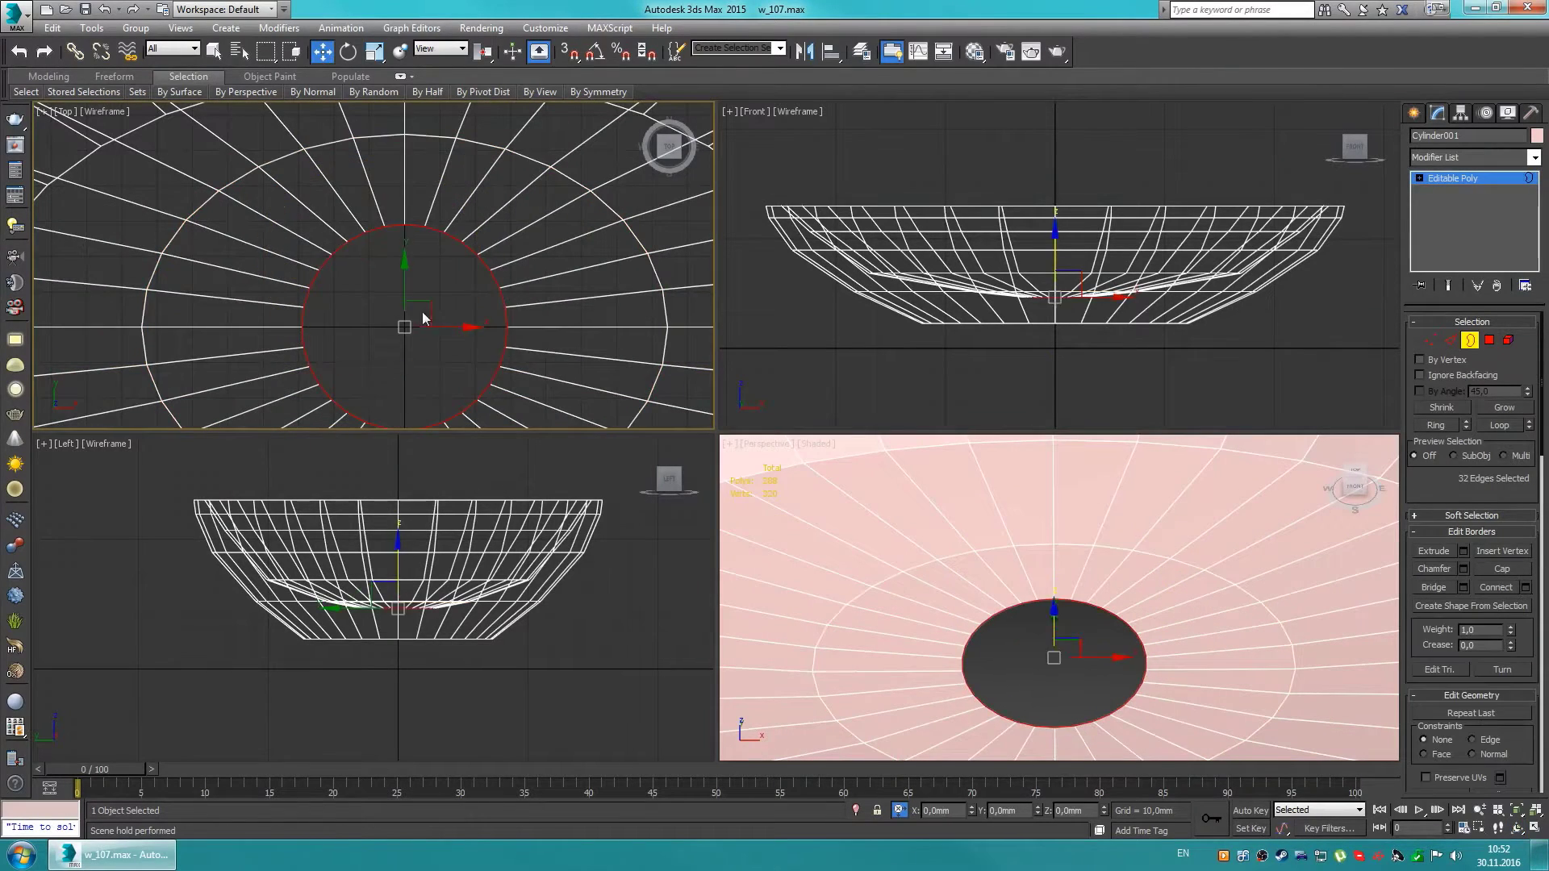
drag(415, 322, 422, 334)
click(1081, 655)
scroll(1081, 655, down, 5)
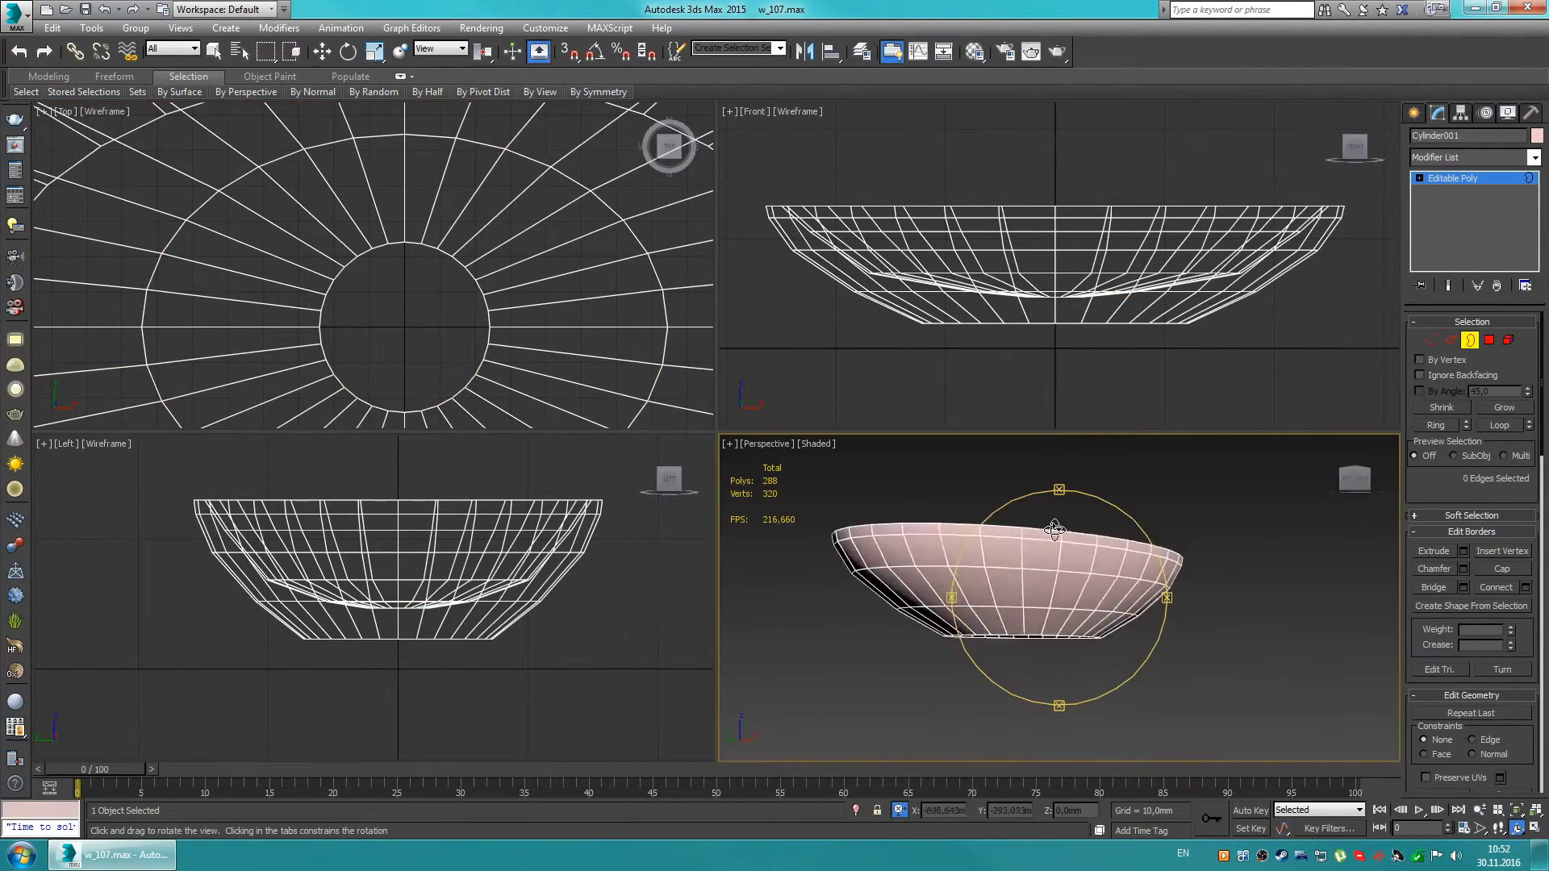
alt+middle_drag(979, 588, 922, 552)
click(1414, 112)
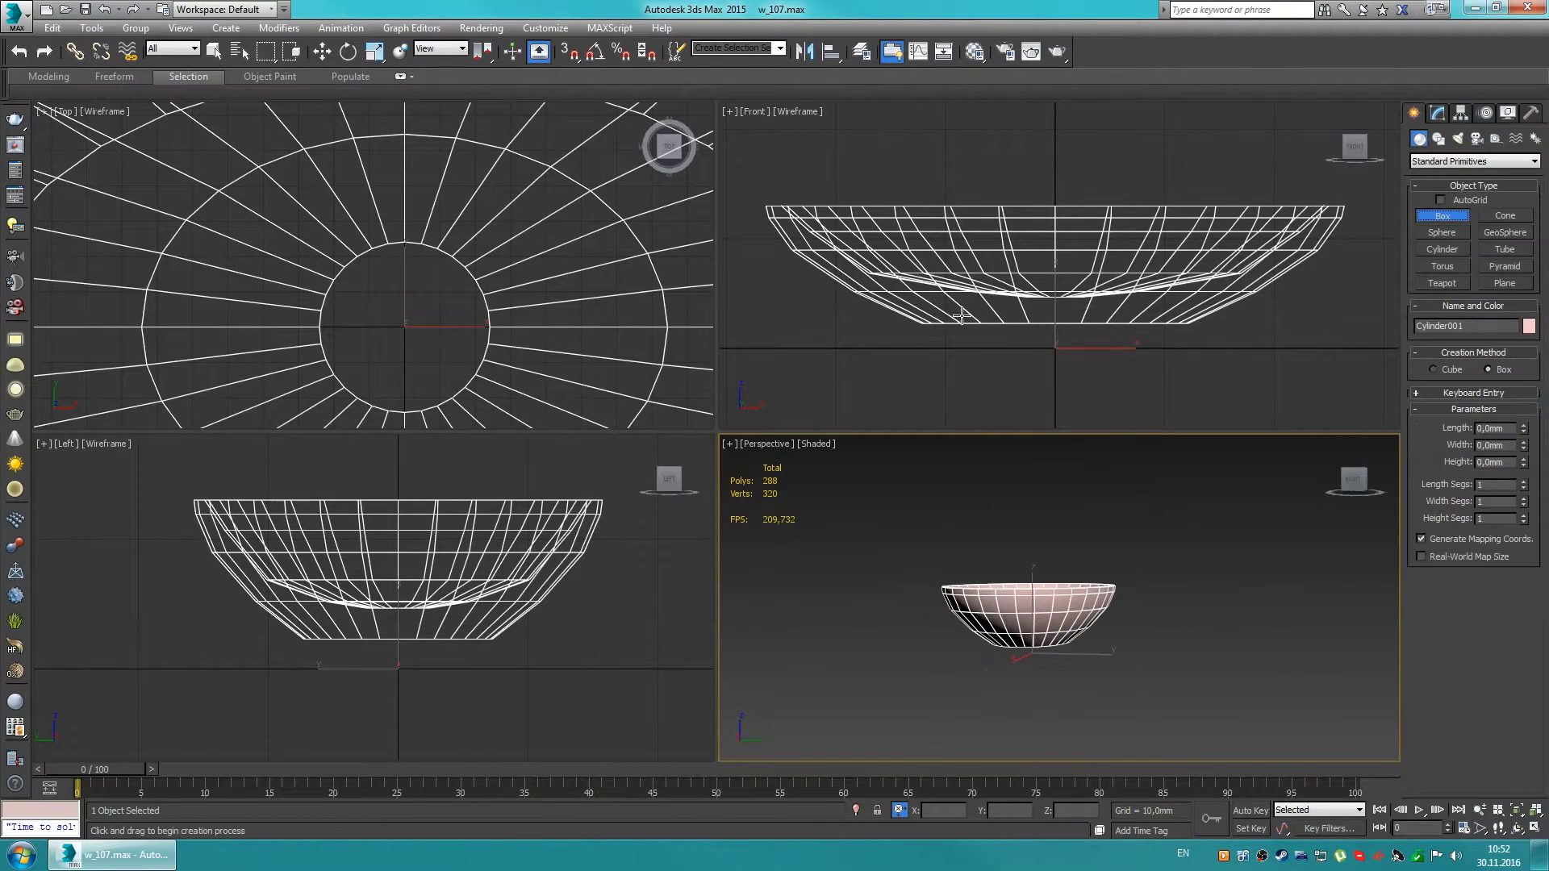
Step: Draw a box in the Top view and snap it centred beneath the basin
scroll(371, 273, down, 2)
drag(261, 168, 524, 356)
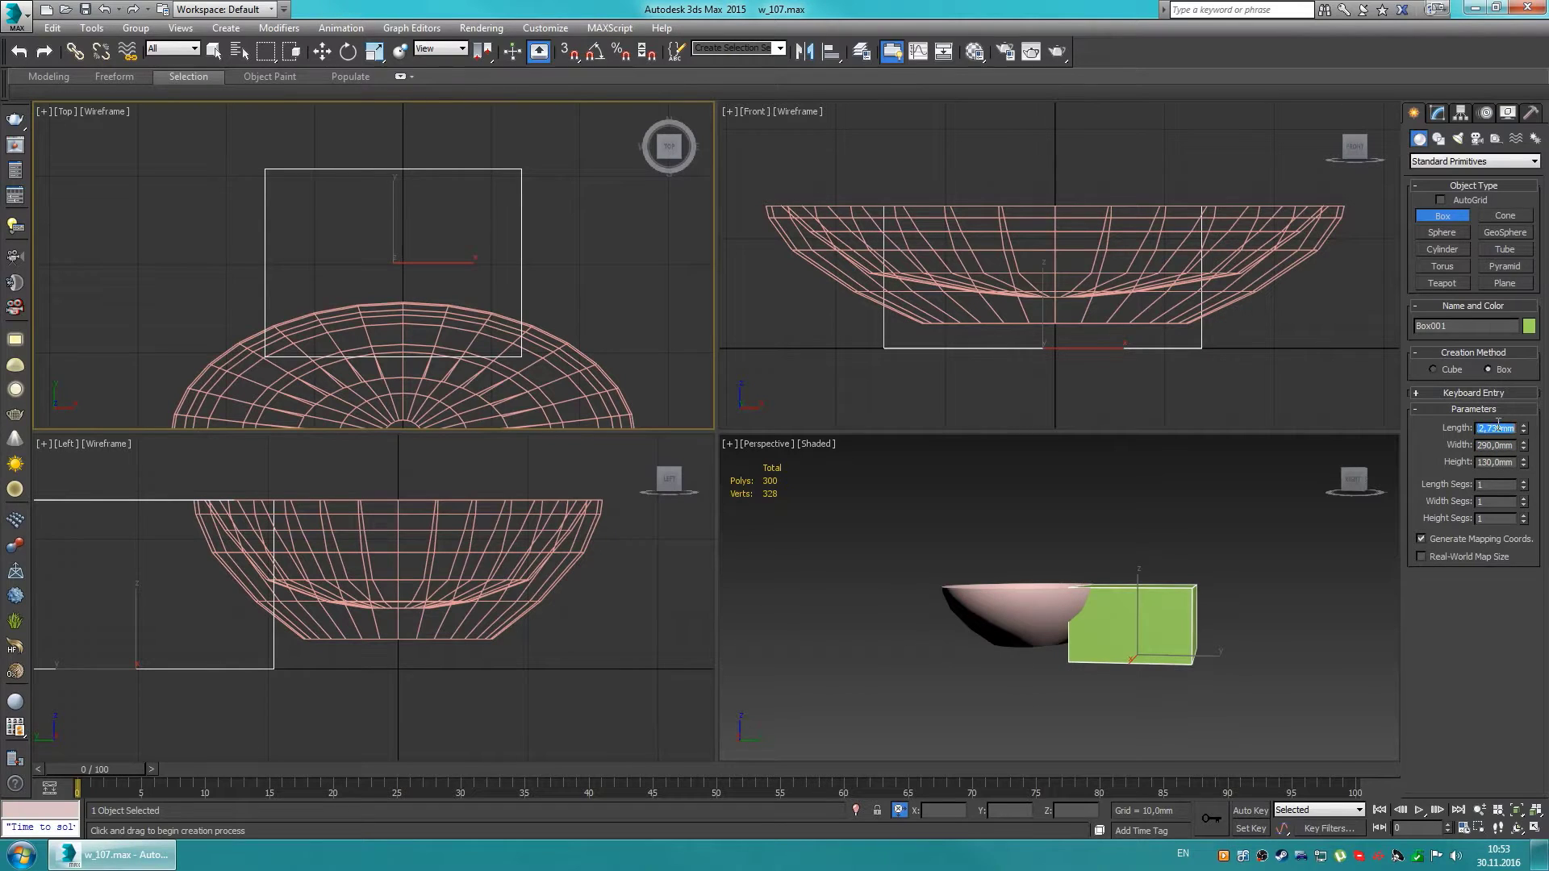
key(w)
key(s)
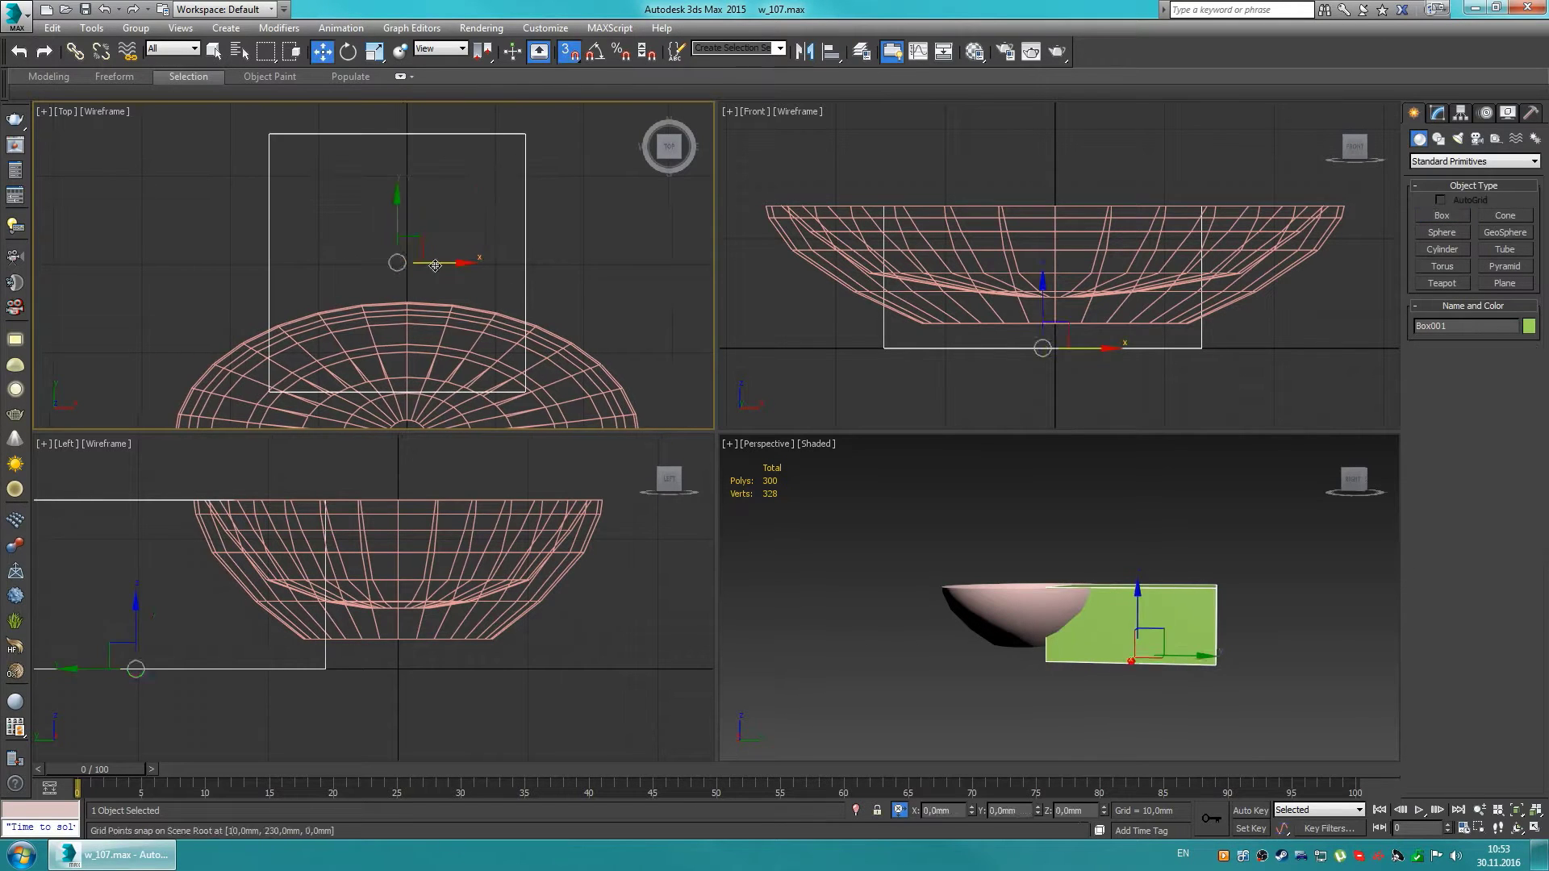
drag(403, 327, 403, 331)
scroll(459, 314, up, 2)
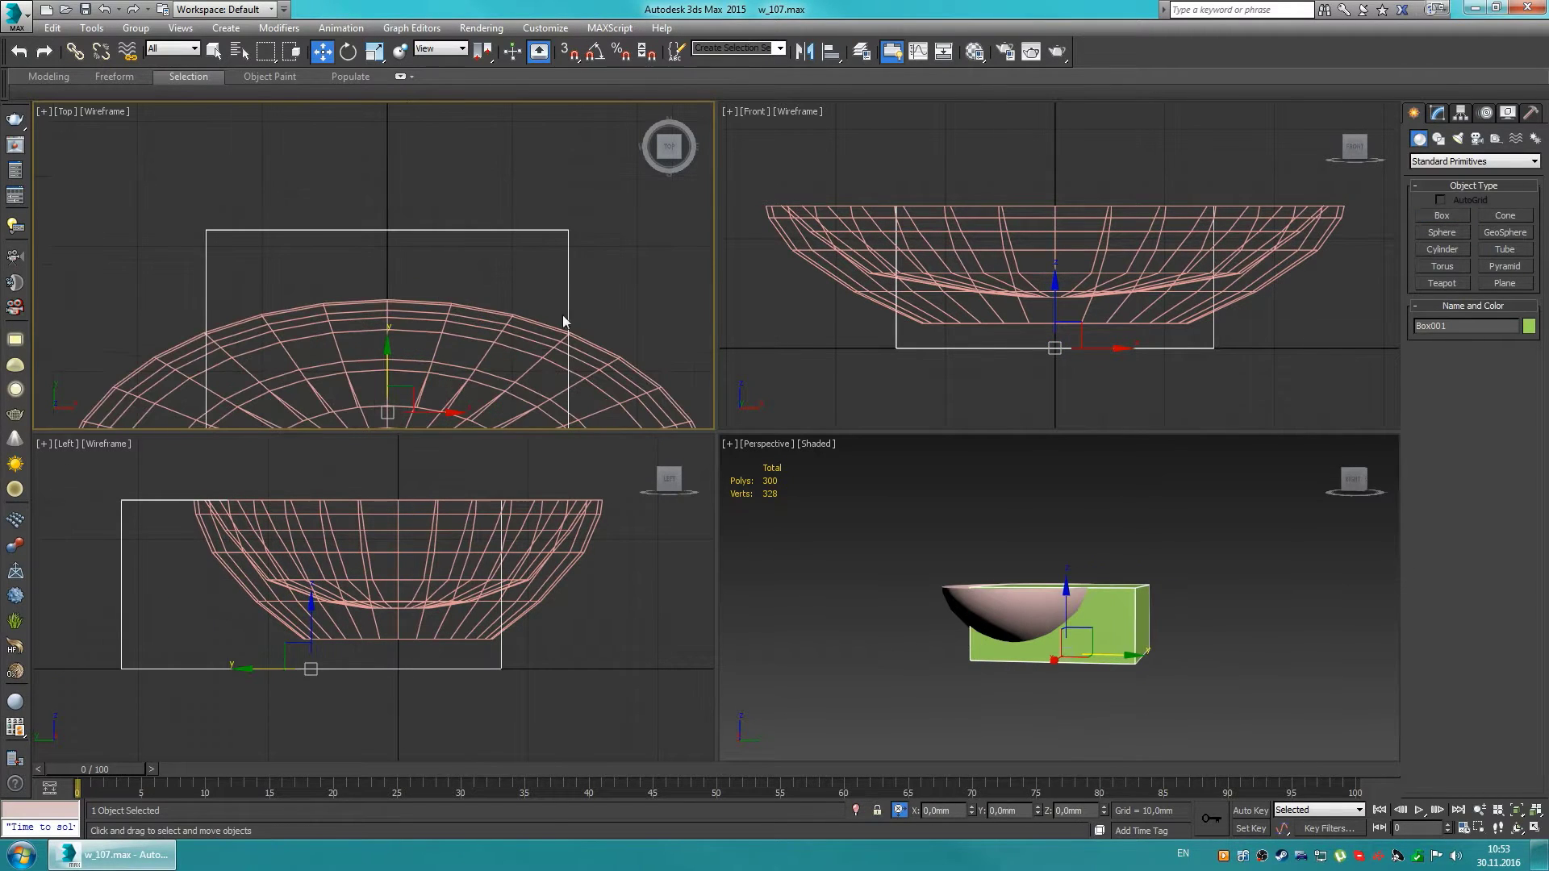
scroll(518, 310, down, 4)
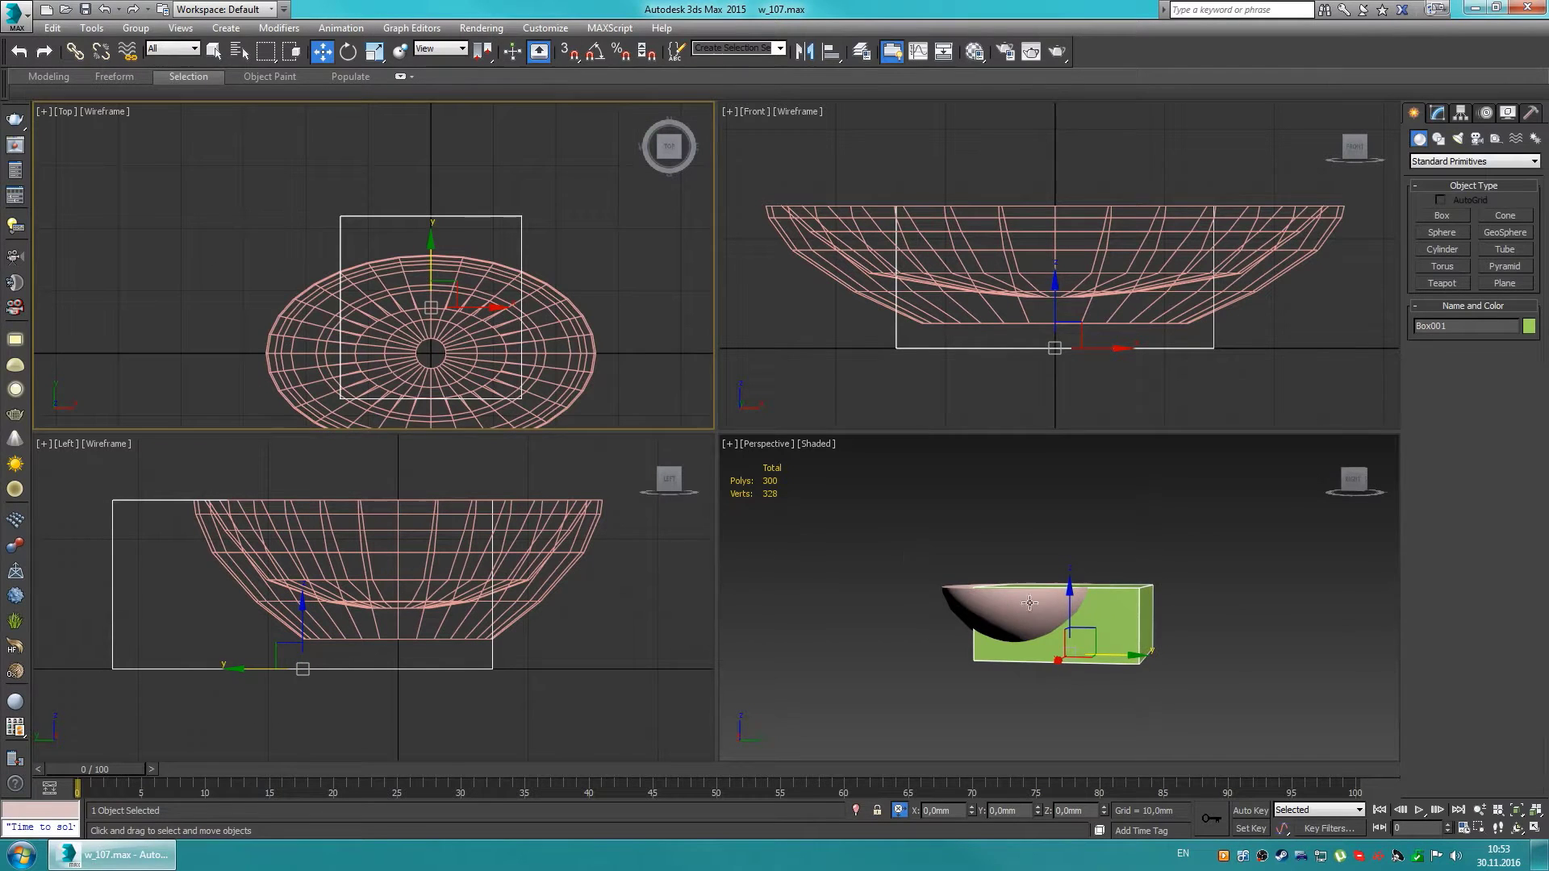
alt+middle_drag(1049, 613, 1113, 565)
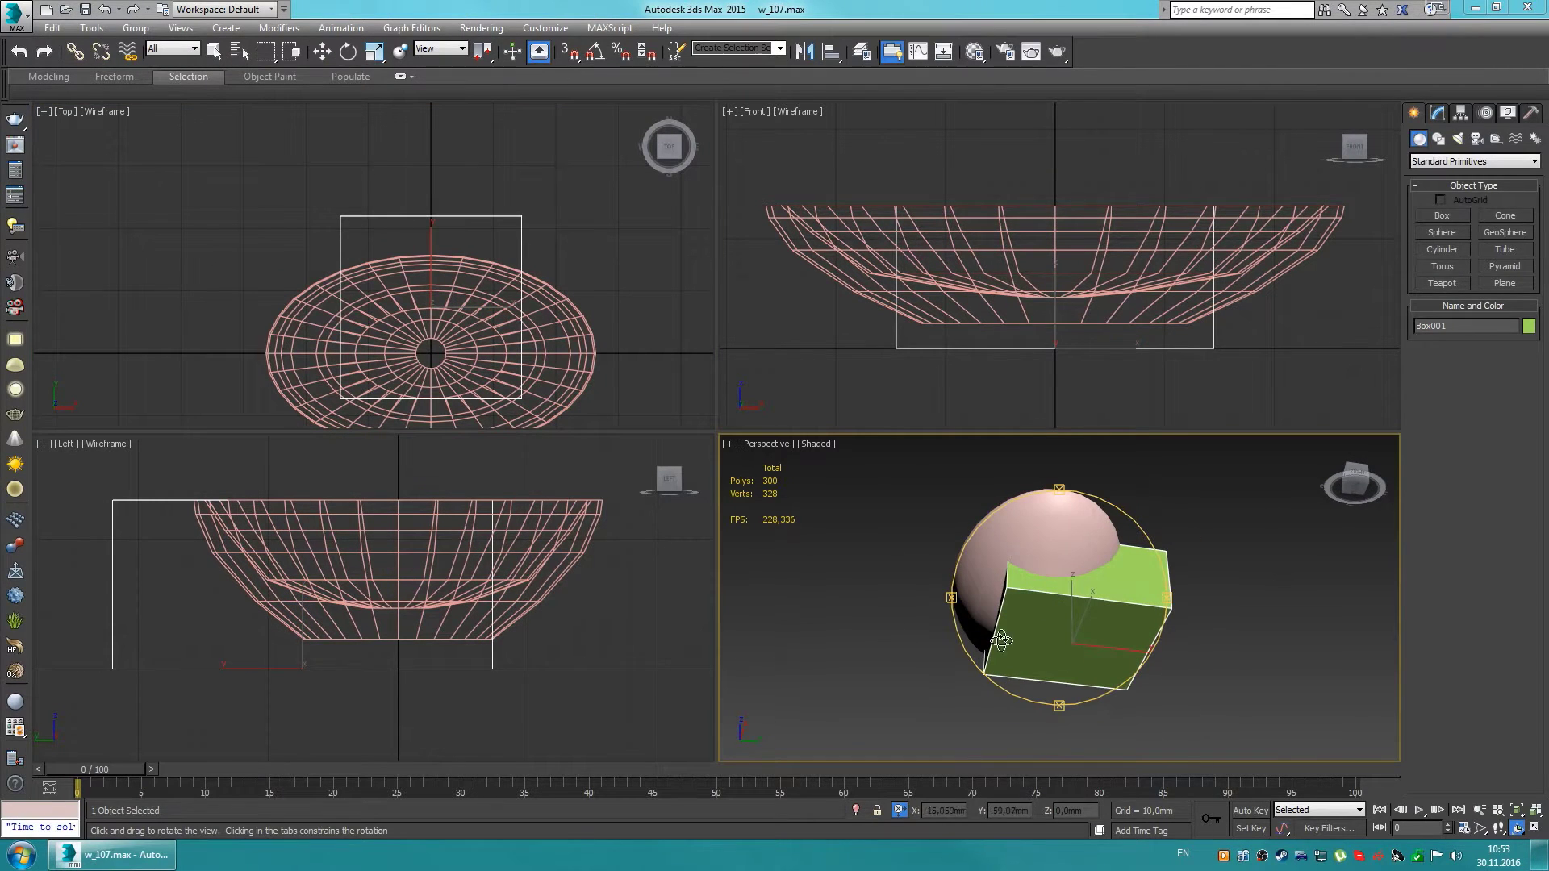
Step: Convert Box001 to Editable Poly and select one of its side faces
right_click(1002, 640)
click(1226, 741)
key(4)
scroll(1049, 638, up, 3)
click(1073, 645)
mouse_move(1070, 615)
alt+middle_down()
mouse_move(1216, 618)
mouse_move(1127, 568)
mouse_move(1014, 606)
mouse_move(1083, 634)
mouse_move(722, 514)
mouse_move(737, 481)
alt+middle_up()
key(alt+w)
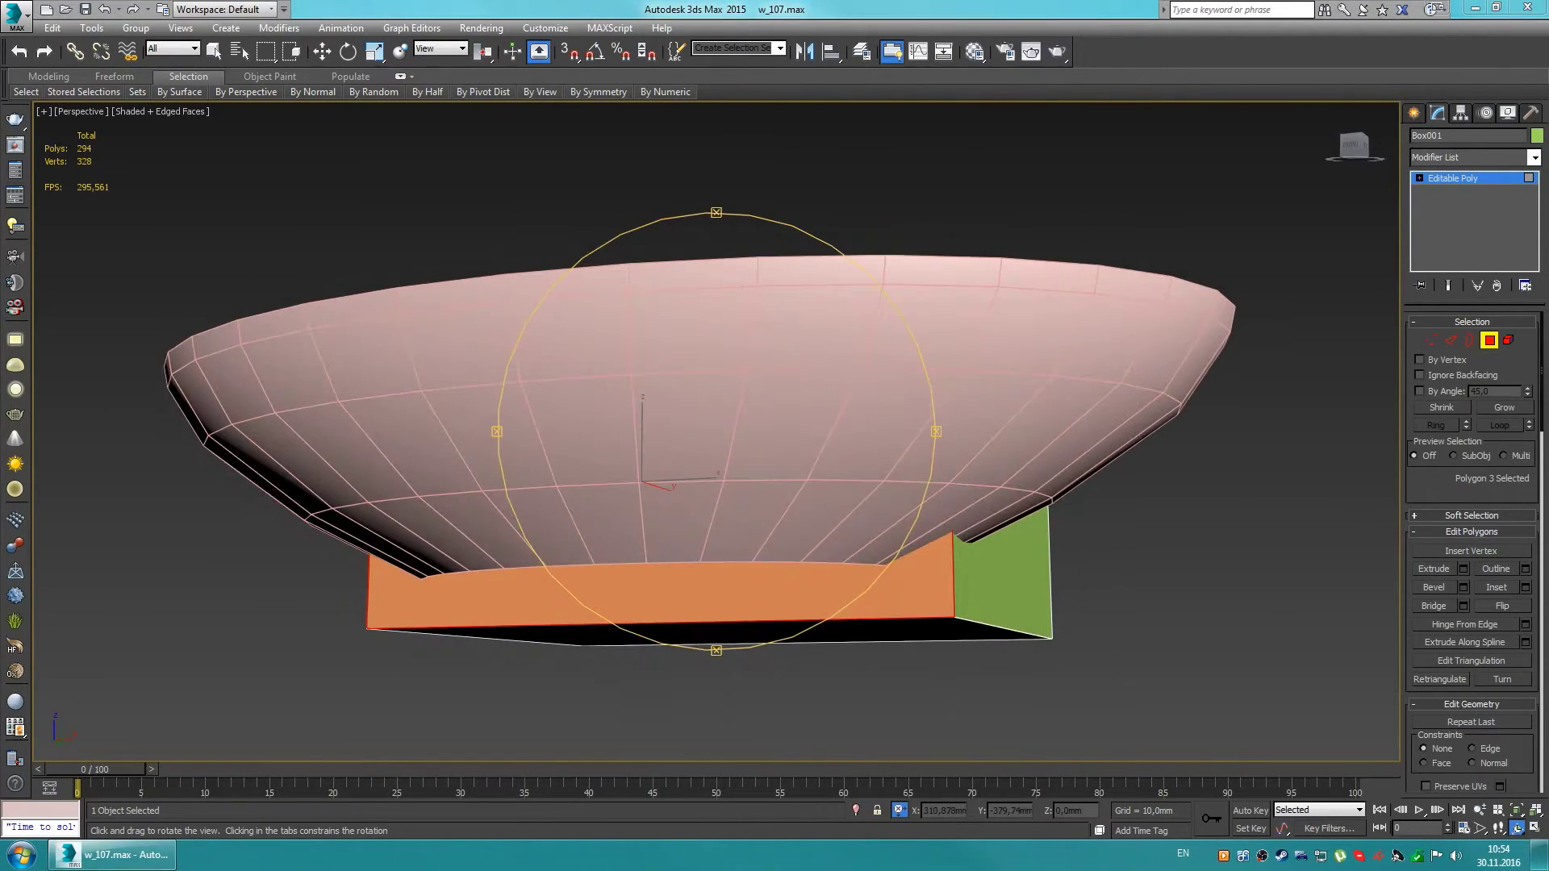
Step: Inspect the box's underside, then select four of its vertices and lower them slightly
mouse_move(1094, 547)
alt+middle_down()
mouse_move(775, 548)
mouse_move(728, 496)
alt+middle_up()
key(w)
mouse_move(613, 591)
alt+middle_down()
mouse_move(710, 517)
mouse_move(817, 489)
mouse_move(796, 484)
mouse_move(737, 560)
mouse_move(551, 496)
alt+middle_up()
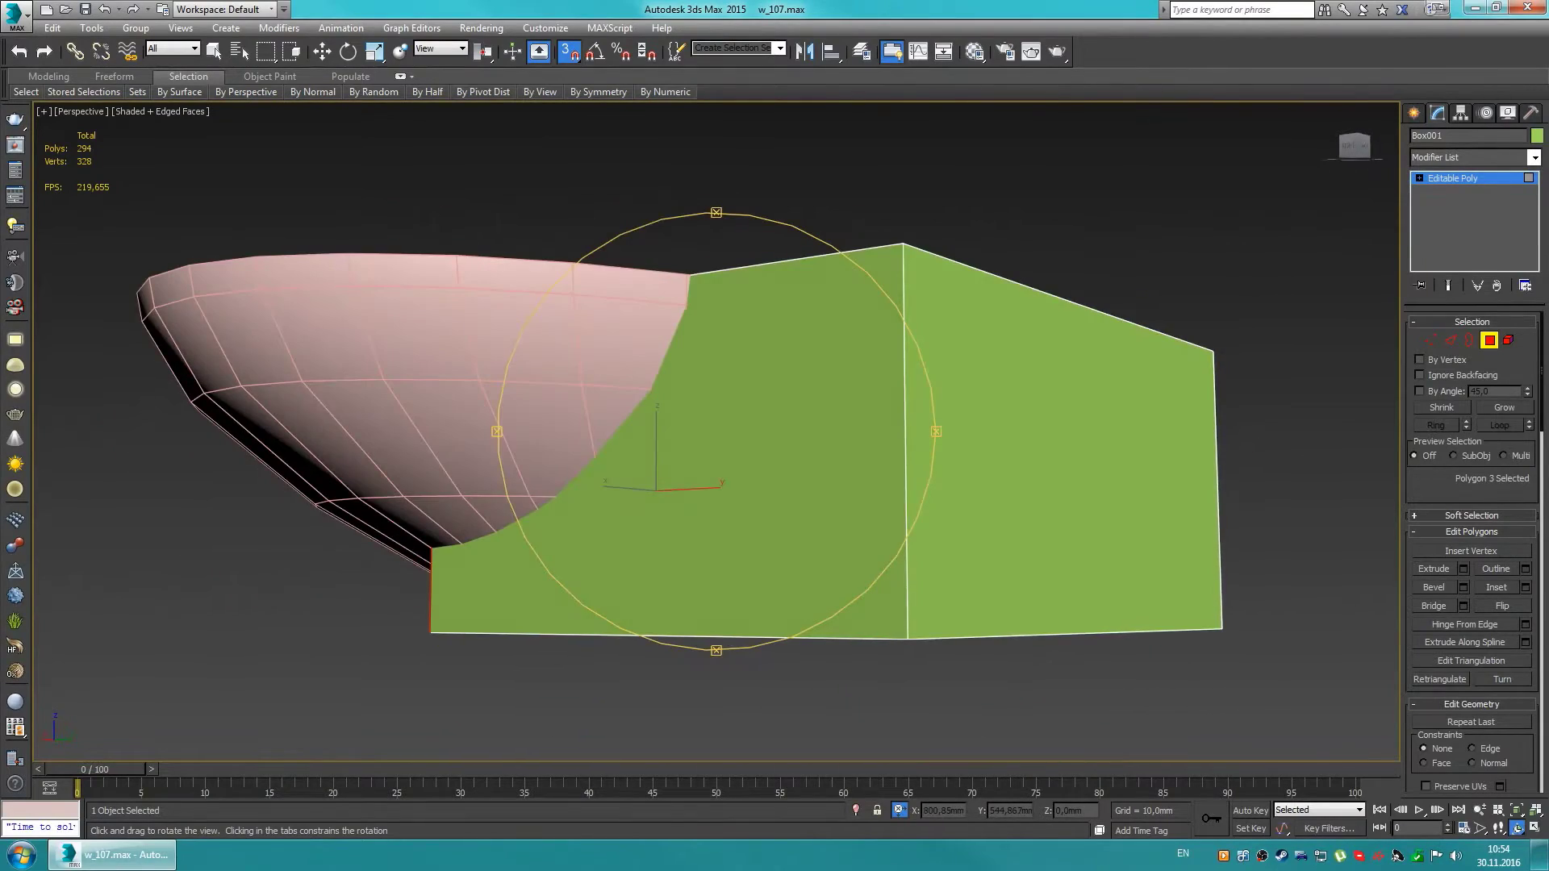
mouse_move(1105, 407)
alt+middle_down()
mouse_move(723, 387)
mouse_move(999, 369)
mouse_move(842, 484)
mouse_move(795, 484)
mouse_move(737, 553)
mouse_move(744, 518)
alt+middle_up()
key(alt+w)
key(w)
key(1)
drag(154, 557, 609, 641)
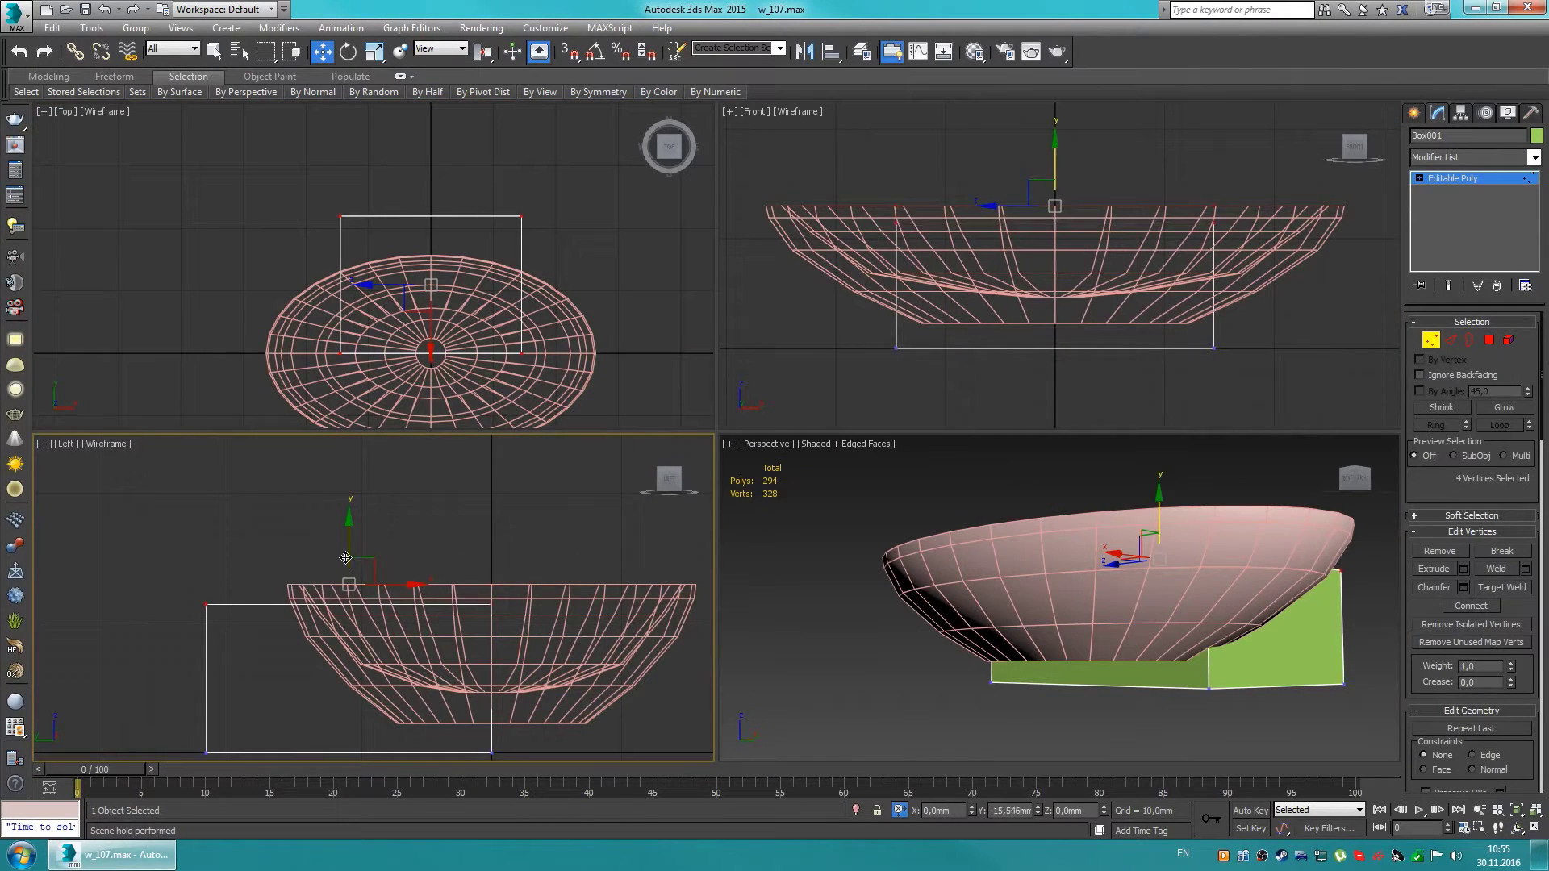
drag(345, 558, 345, 578)
Step: Connect the selected box edges with one segment to add a new edge loop
scroll(255, 604, up, 6)
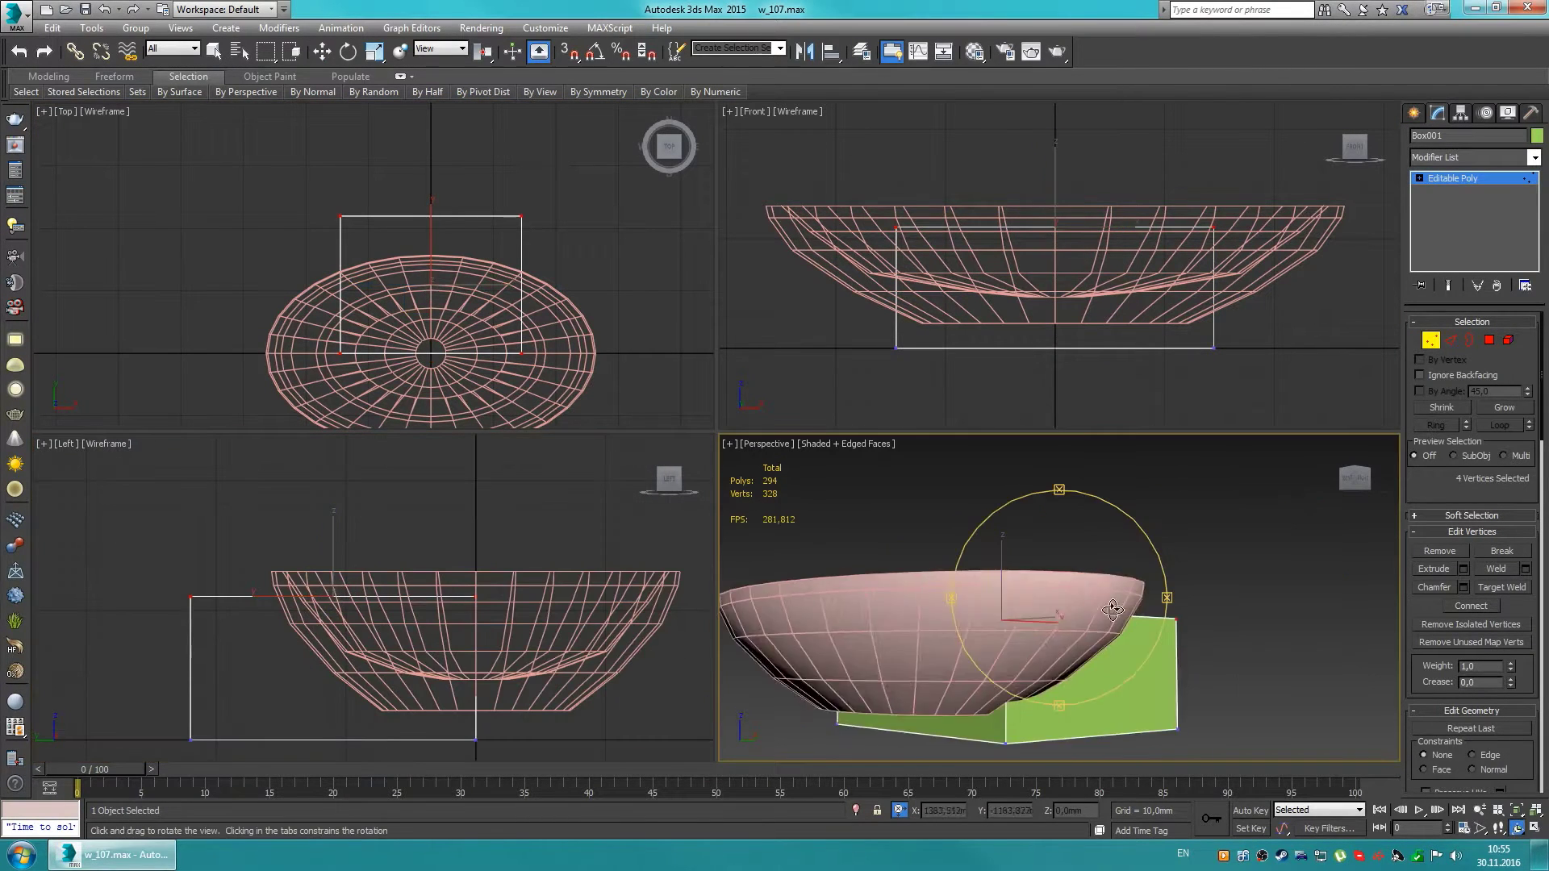
alt+middle_drag(1049, 613, 1009, 614)
scroll(350, 566, down, 2)
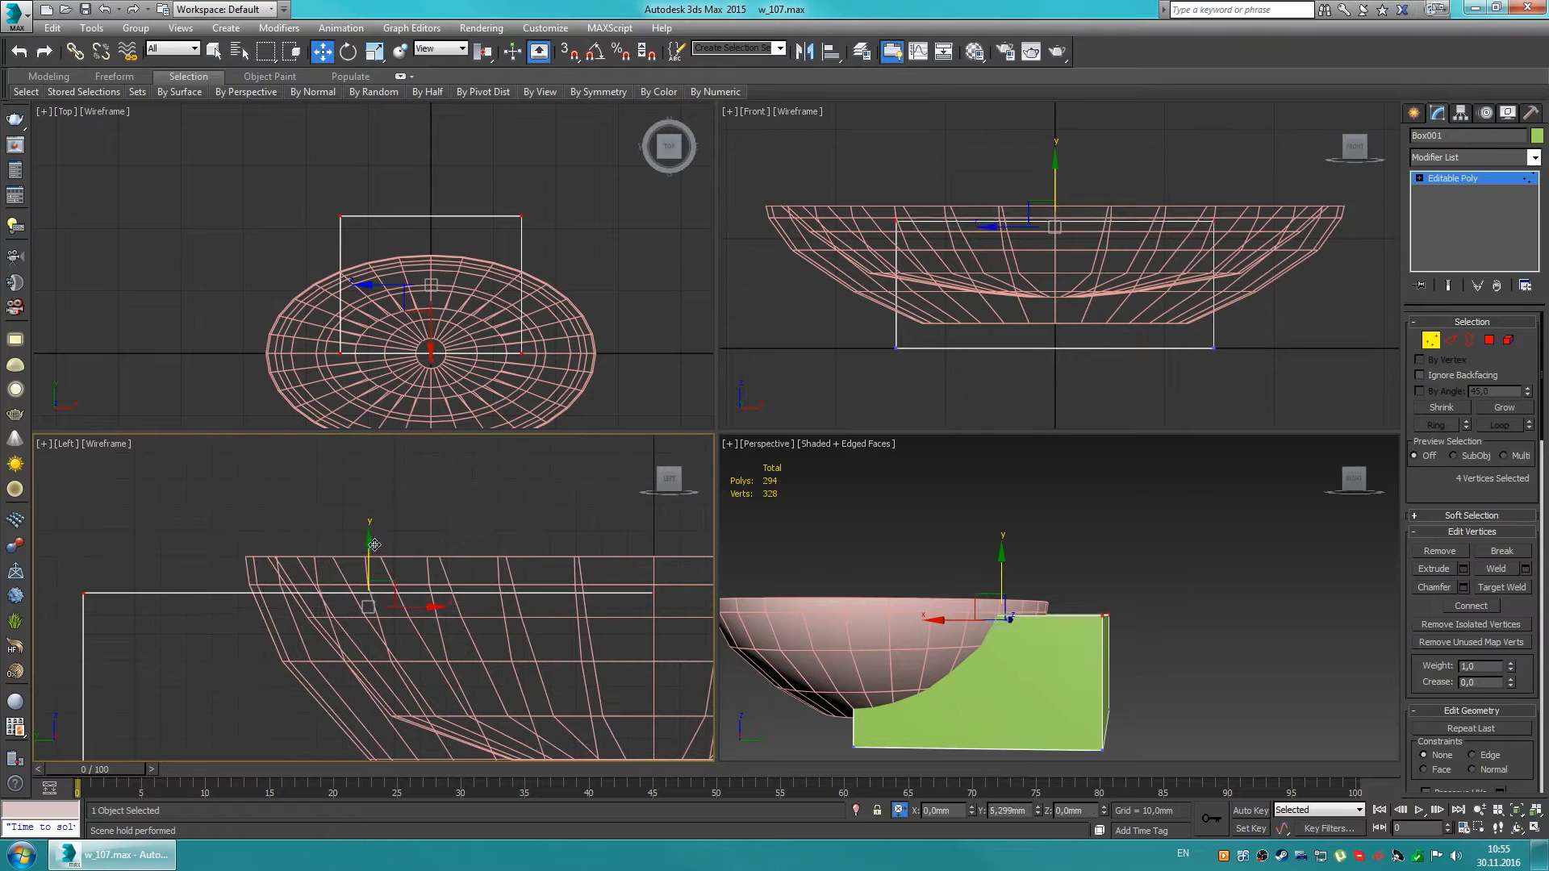
alt+middle_drag(806, 605, 1043, 624)
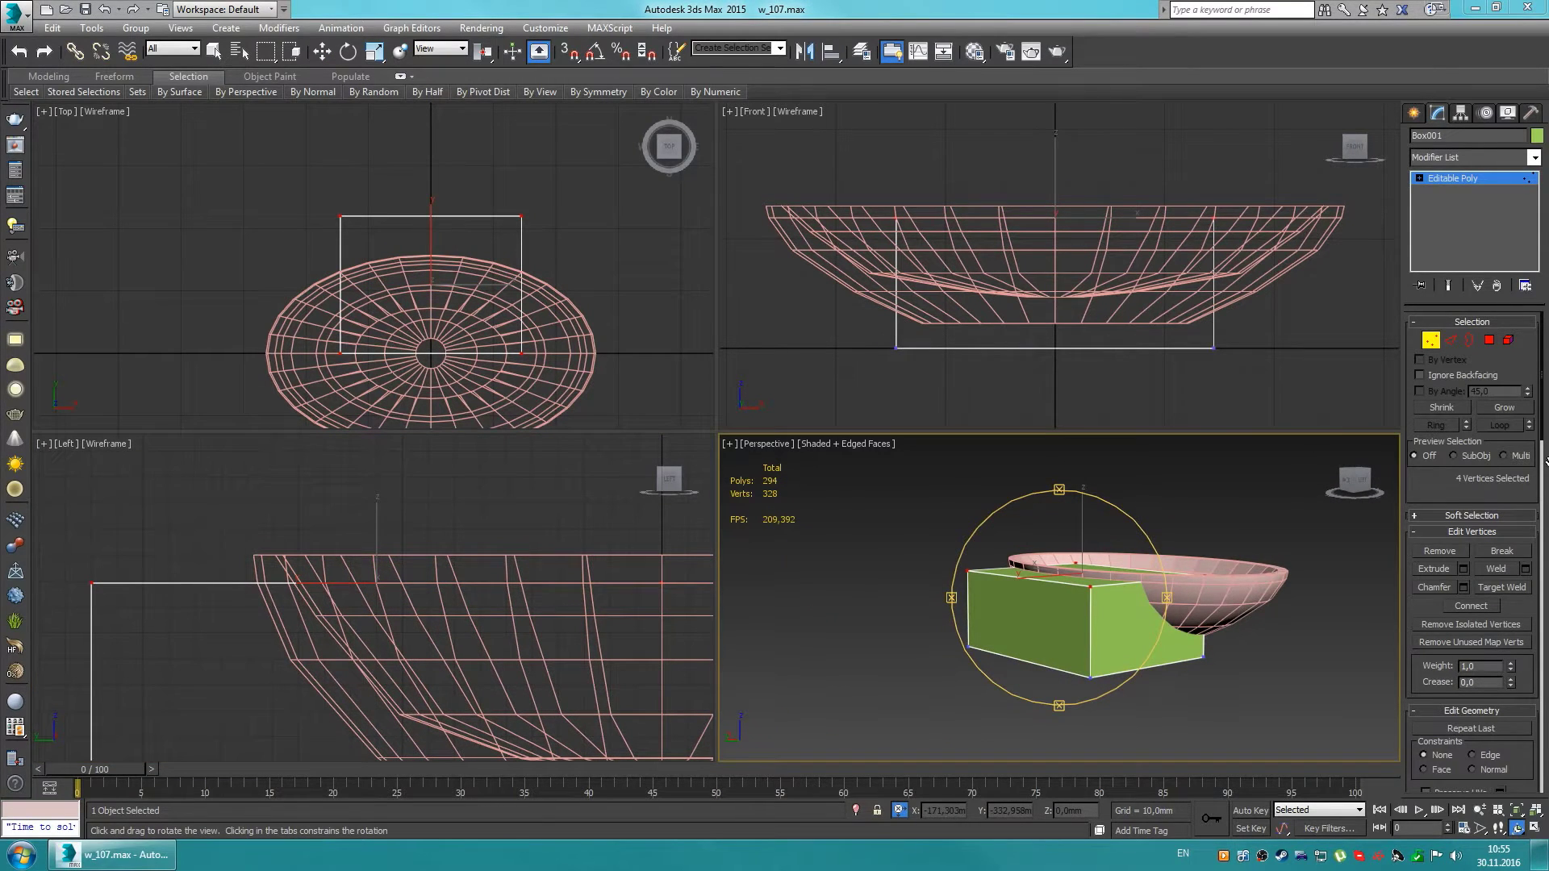
drag(1200, 544, 924, 567)
scroll(940, 328, up, 3)
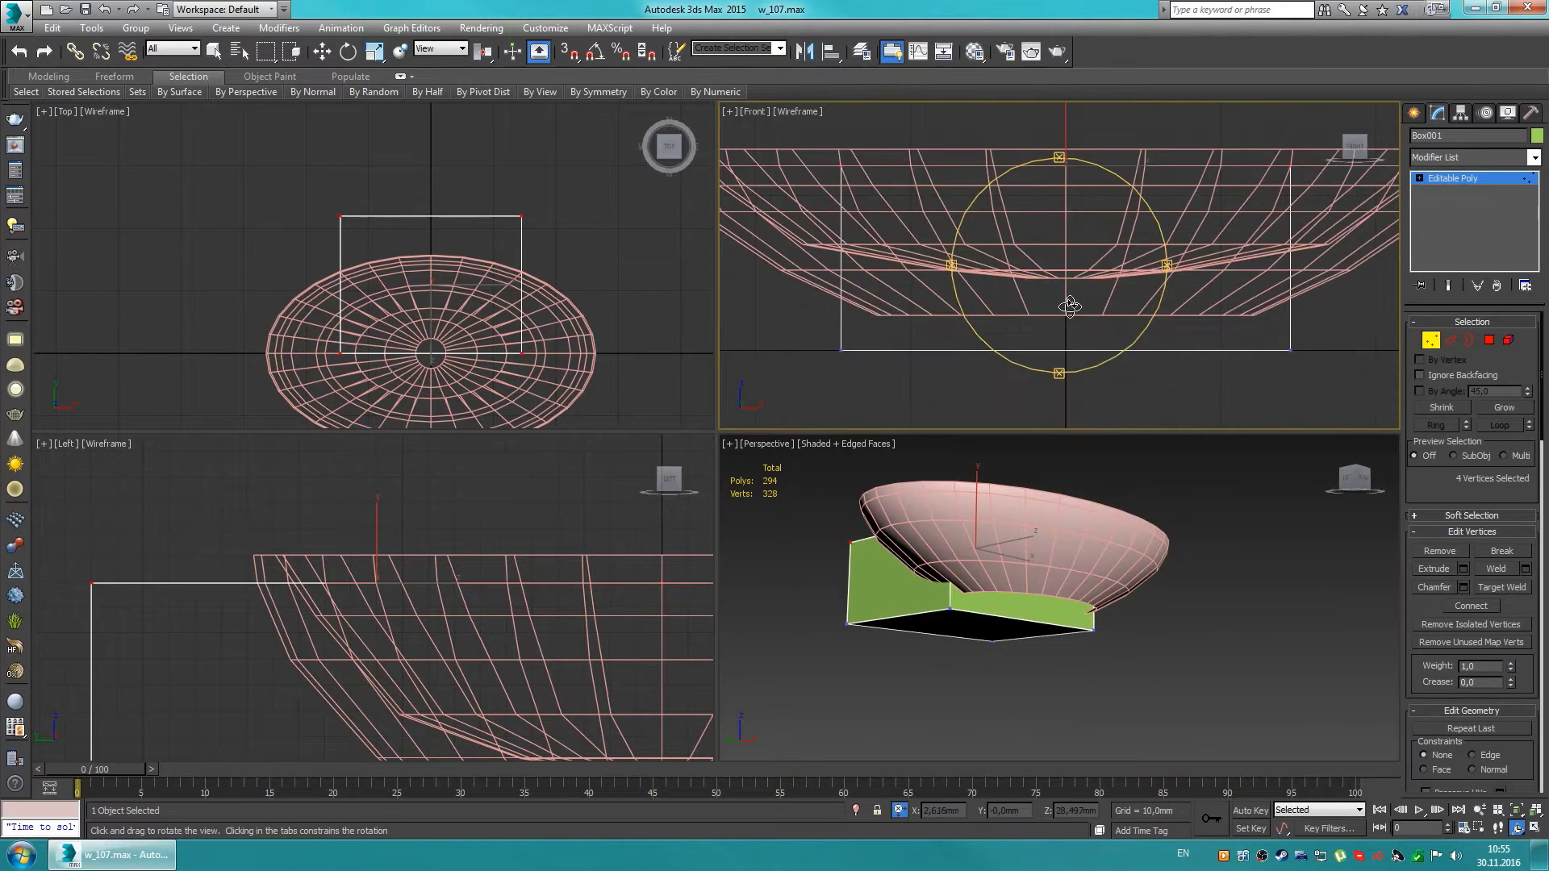
key(w)
click(934, 632)
key(ctrl+z)
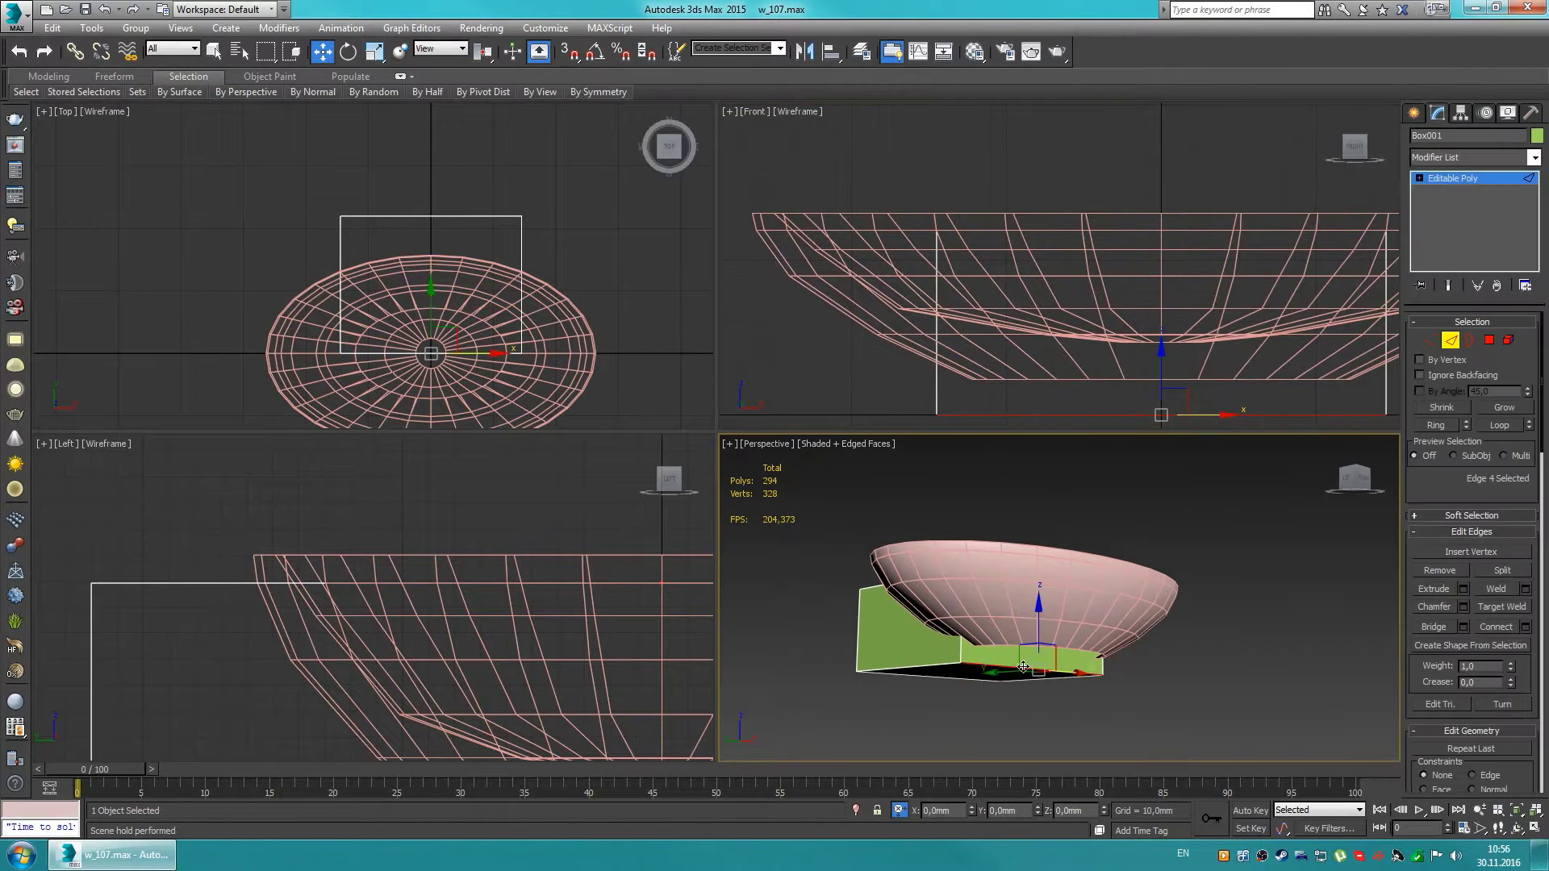
click(1067, 678)
key(ctrl+r)
mouse_move(1048, 638)
mouse_down()
mouse_move(1021, 611)
mouse_move(1081, 635)
mouse_move(1124, 588)
mouse_up()
key(alt+w)
mouse_move(774, 508)
mouse_down()
mouse_move(710, 603)
mouse_move(726, 564)
mouse_up()
Step: Start a Compound Boolean on the bowl and pick the box as Operand B
key(w)
click(613, 565)
click(1413, 113)
click(1475, 162)
click(1452, 198)
click(1443, 266)
click(1471, 391)
click(806, 549)
click(1426, 583)
Step: Try other Boolean operations, undo them, and set Cut to subtract the left green box
key(ctrl+r)
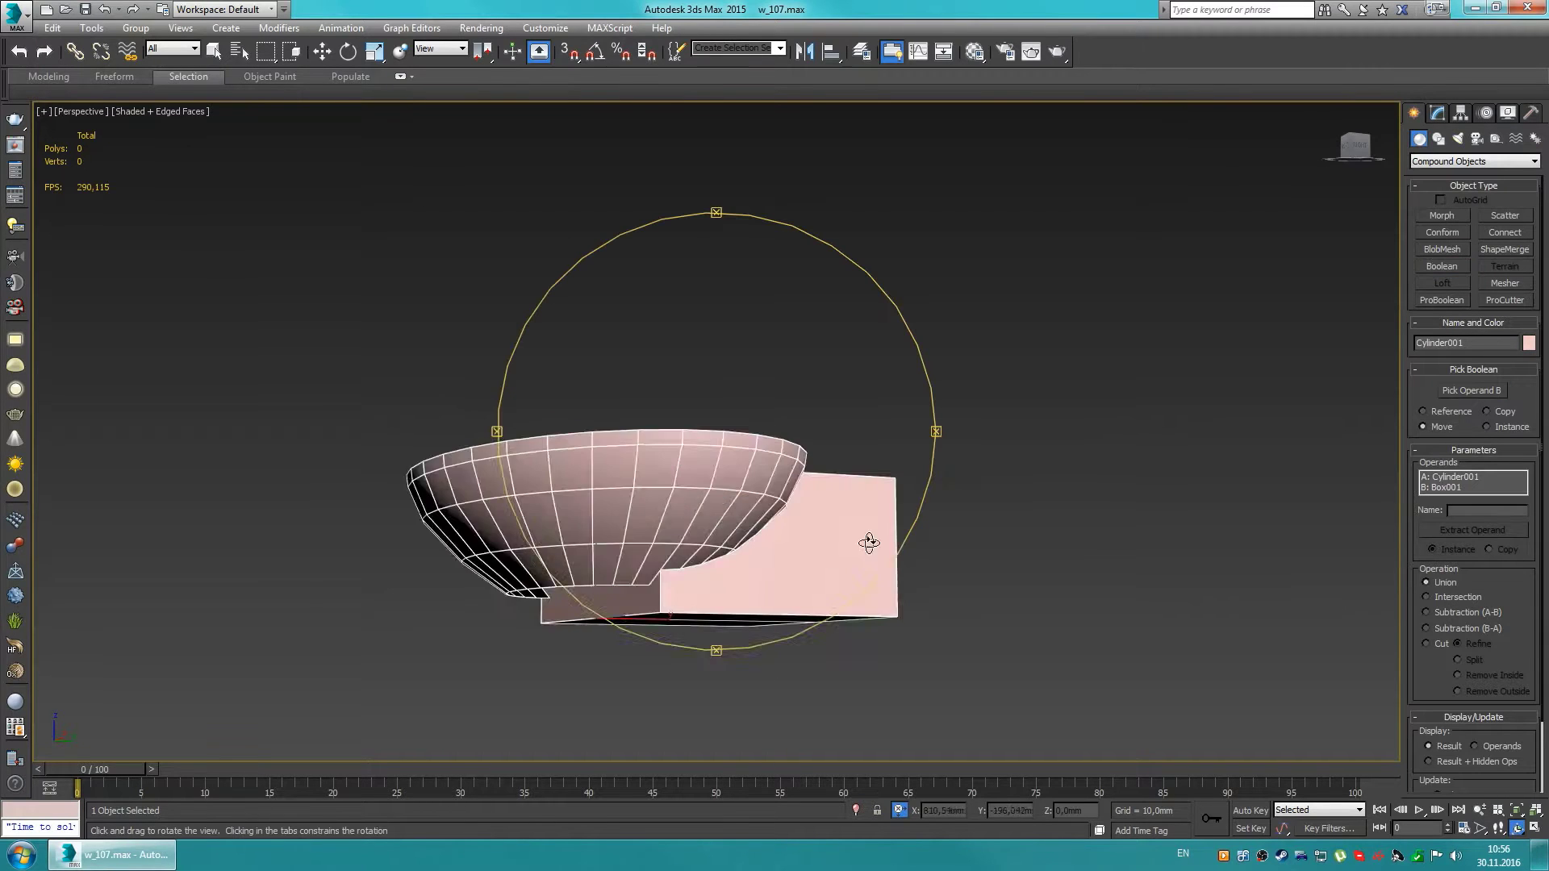
drag(867, 542, 789, 576)
click(1426, 612)
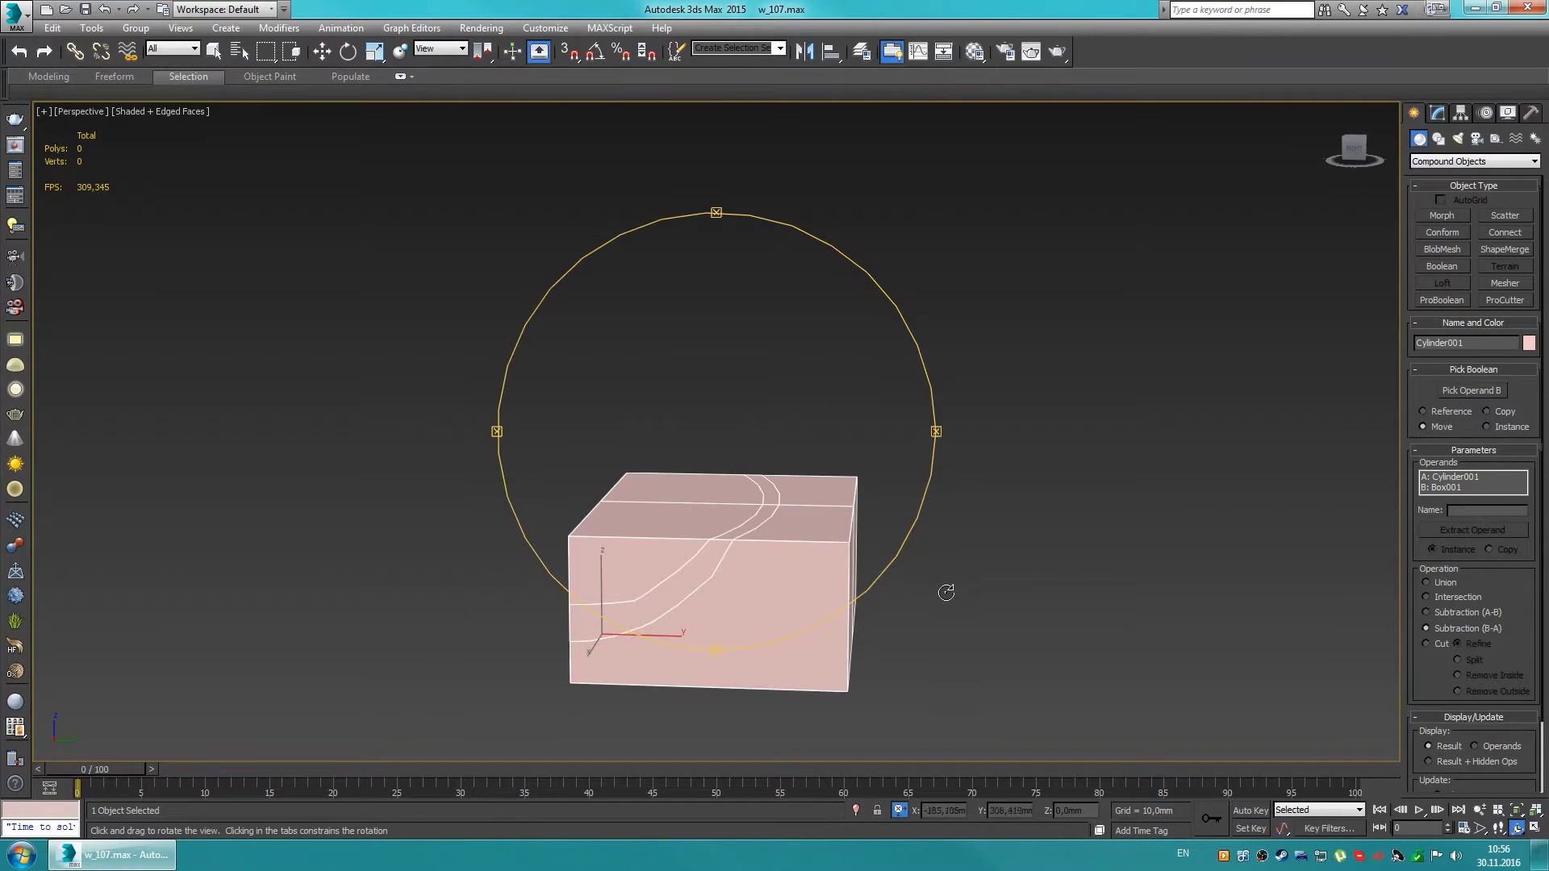
key(ctrl+z)
key(ctrl+z)
key(ctrl+z)
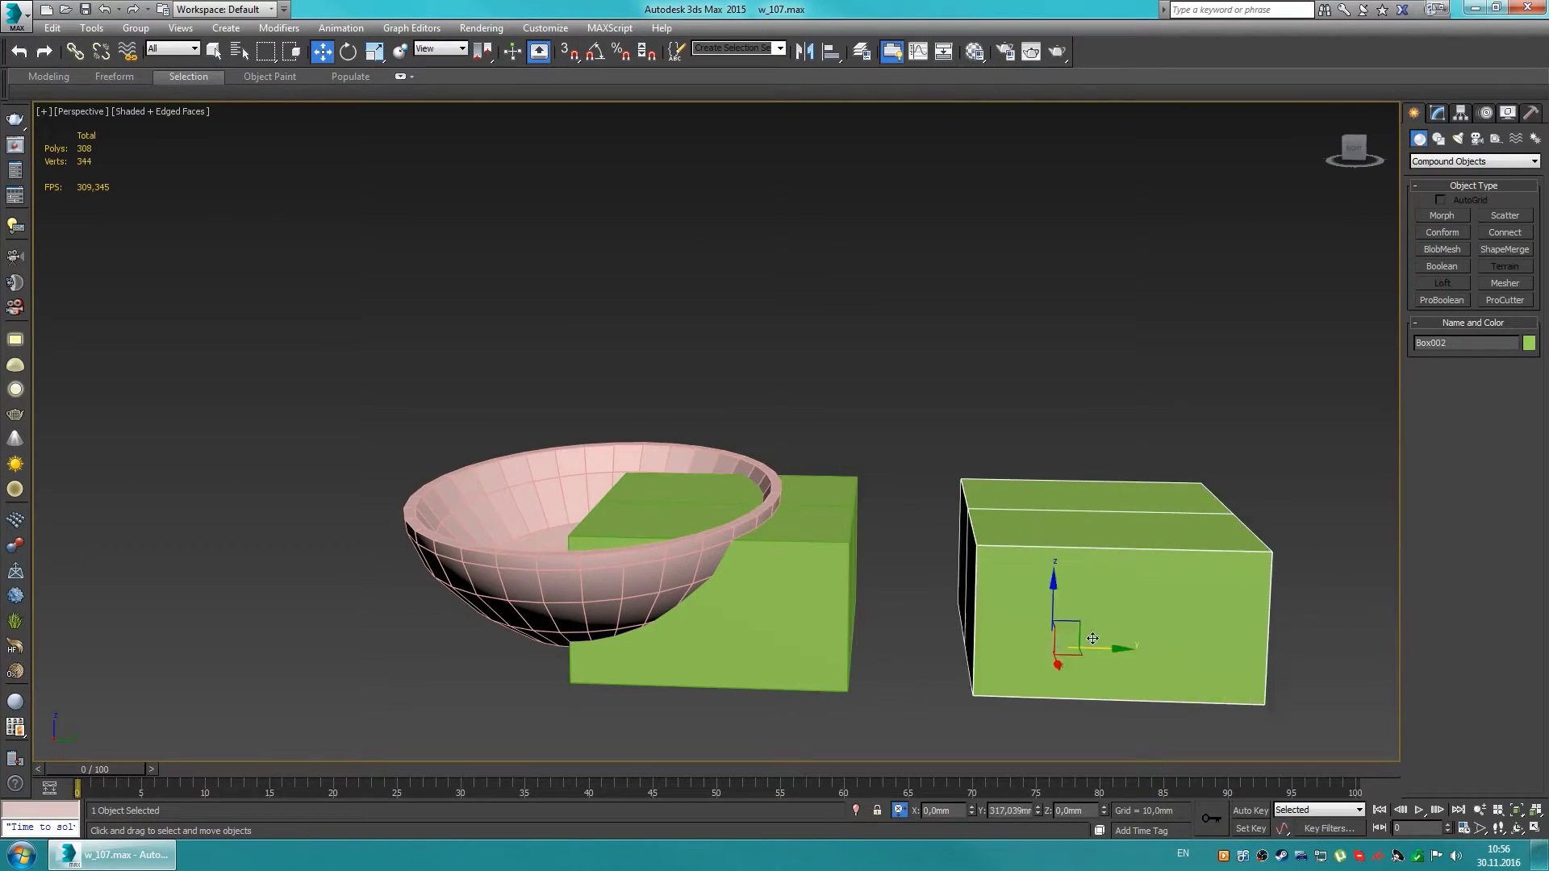
key(ctrl+z)
click(775, 581)
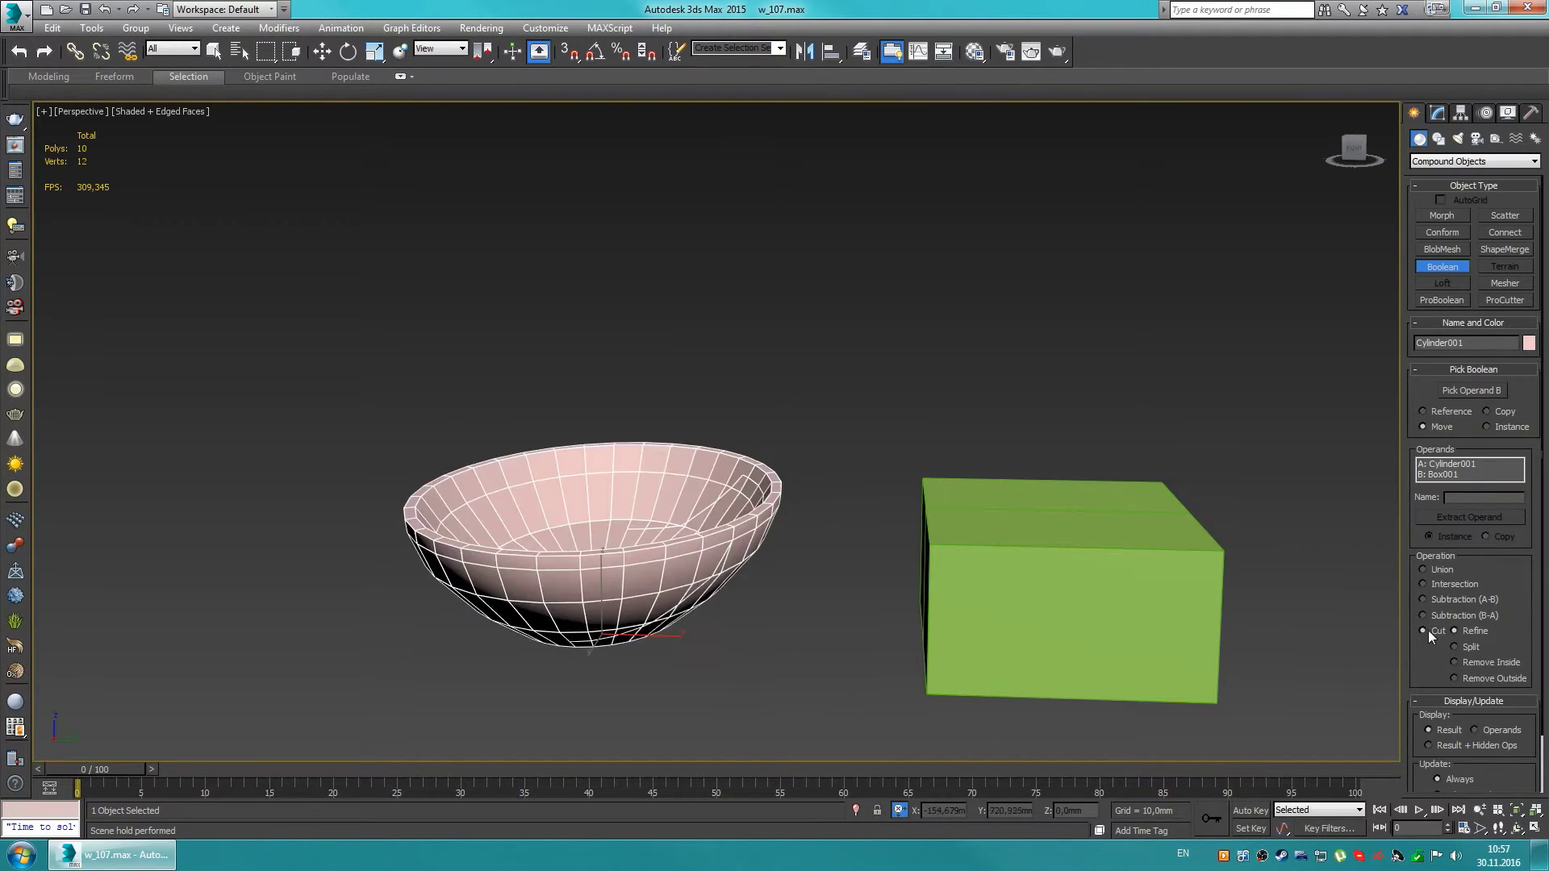
alt+middle_drag(807, 524, 825, 476)
Step: Convert the bowl Cylinder001 to an Editable Poly
right_click(824, 477)
mouse_move(895, 639)
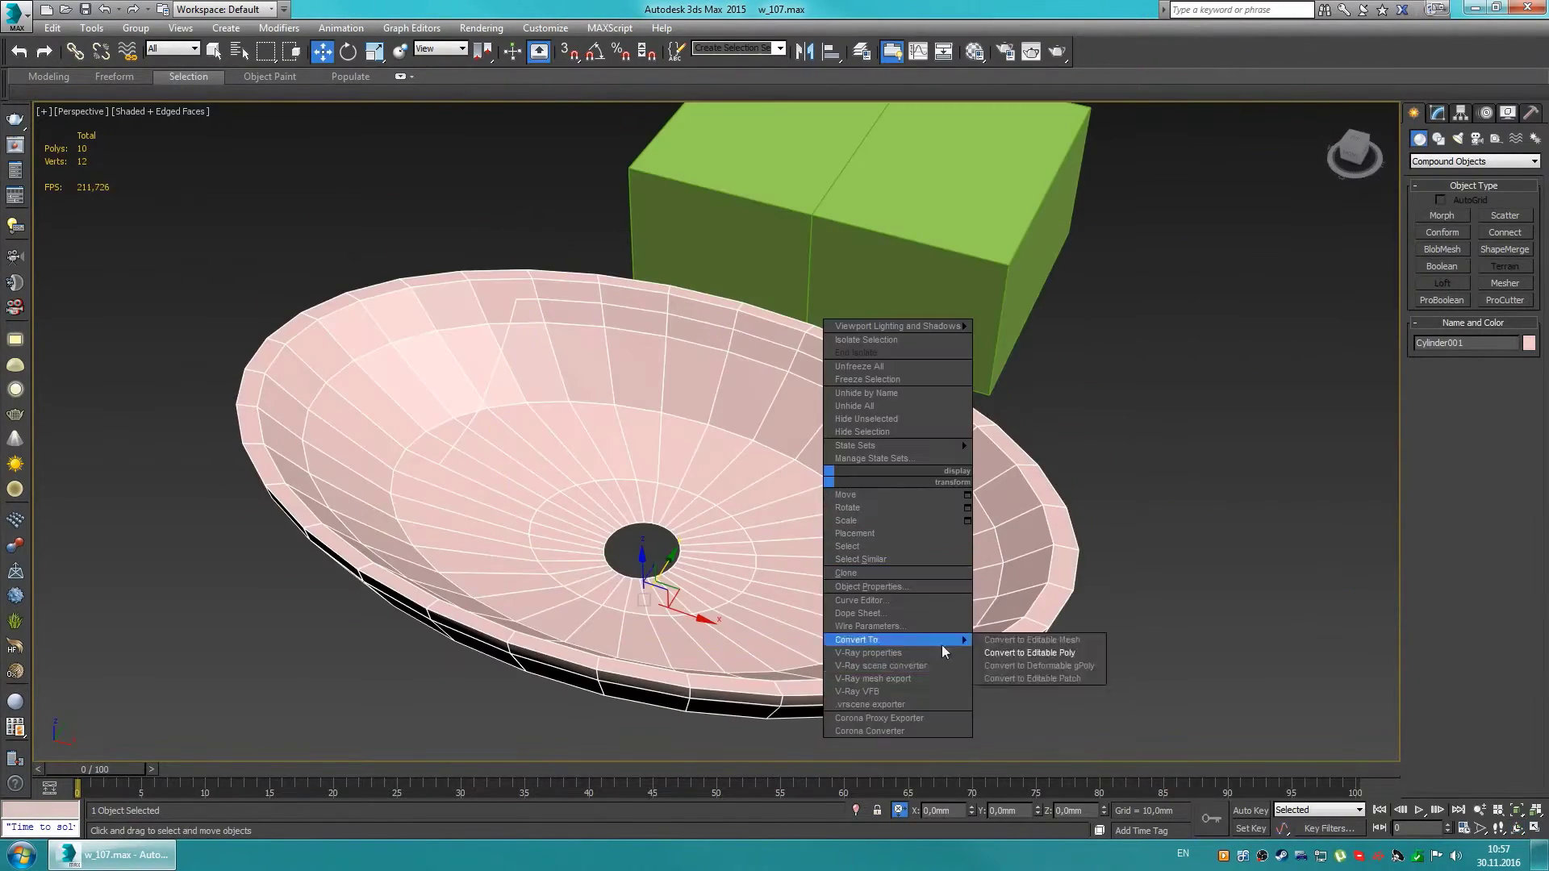
click(944, 652)
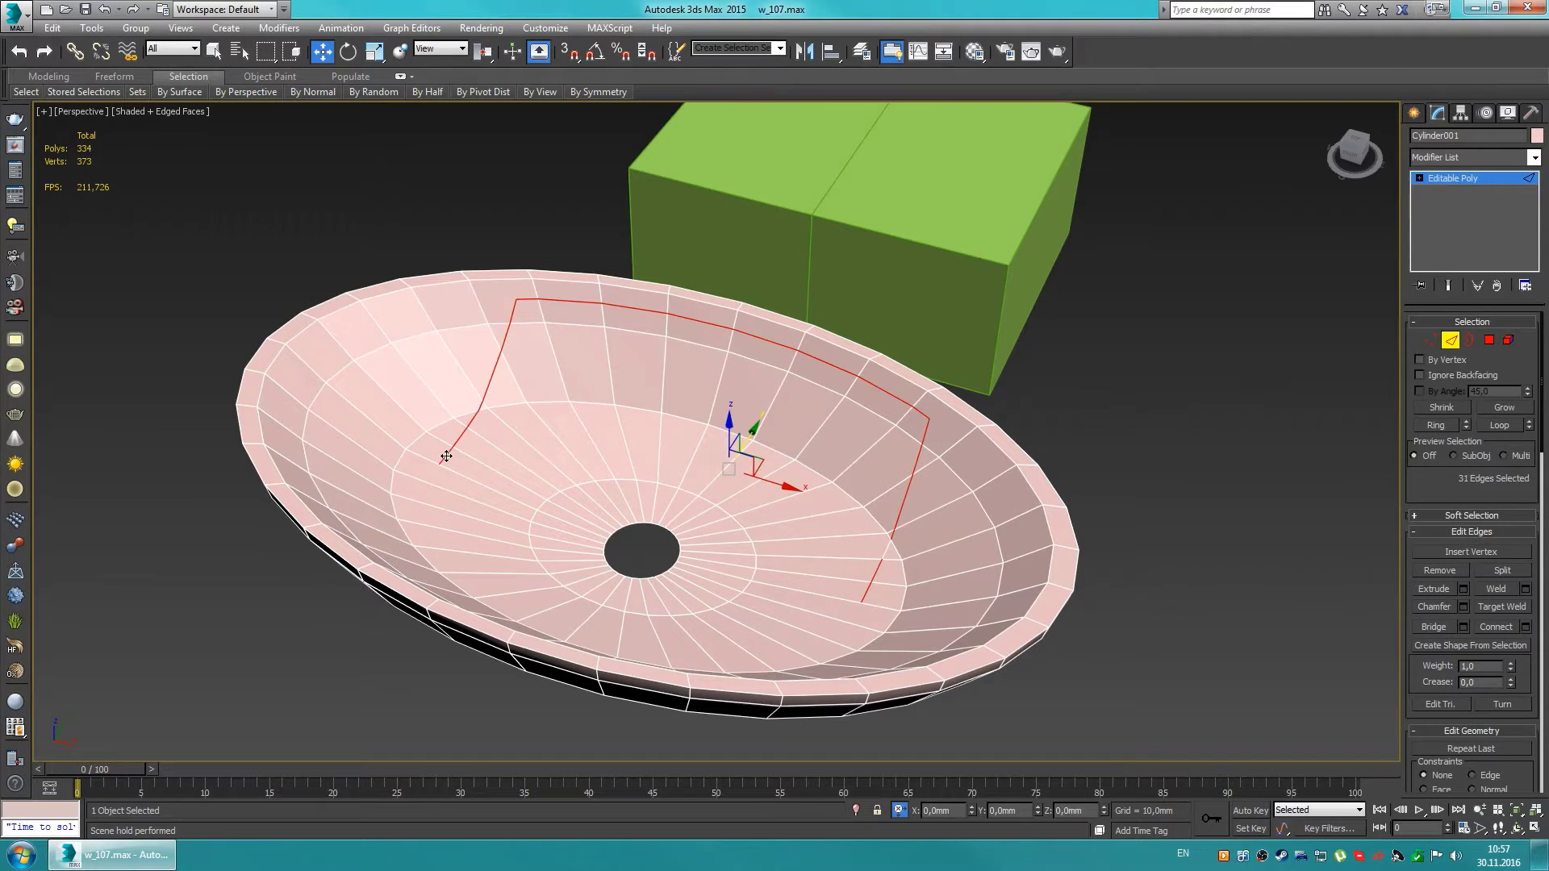
alt+middle_drag(446, 455, 672, 339)
alt+middle_drag(539, 421, 840, 541)
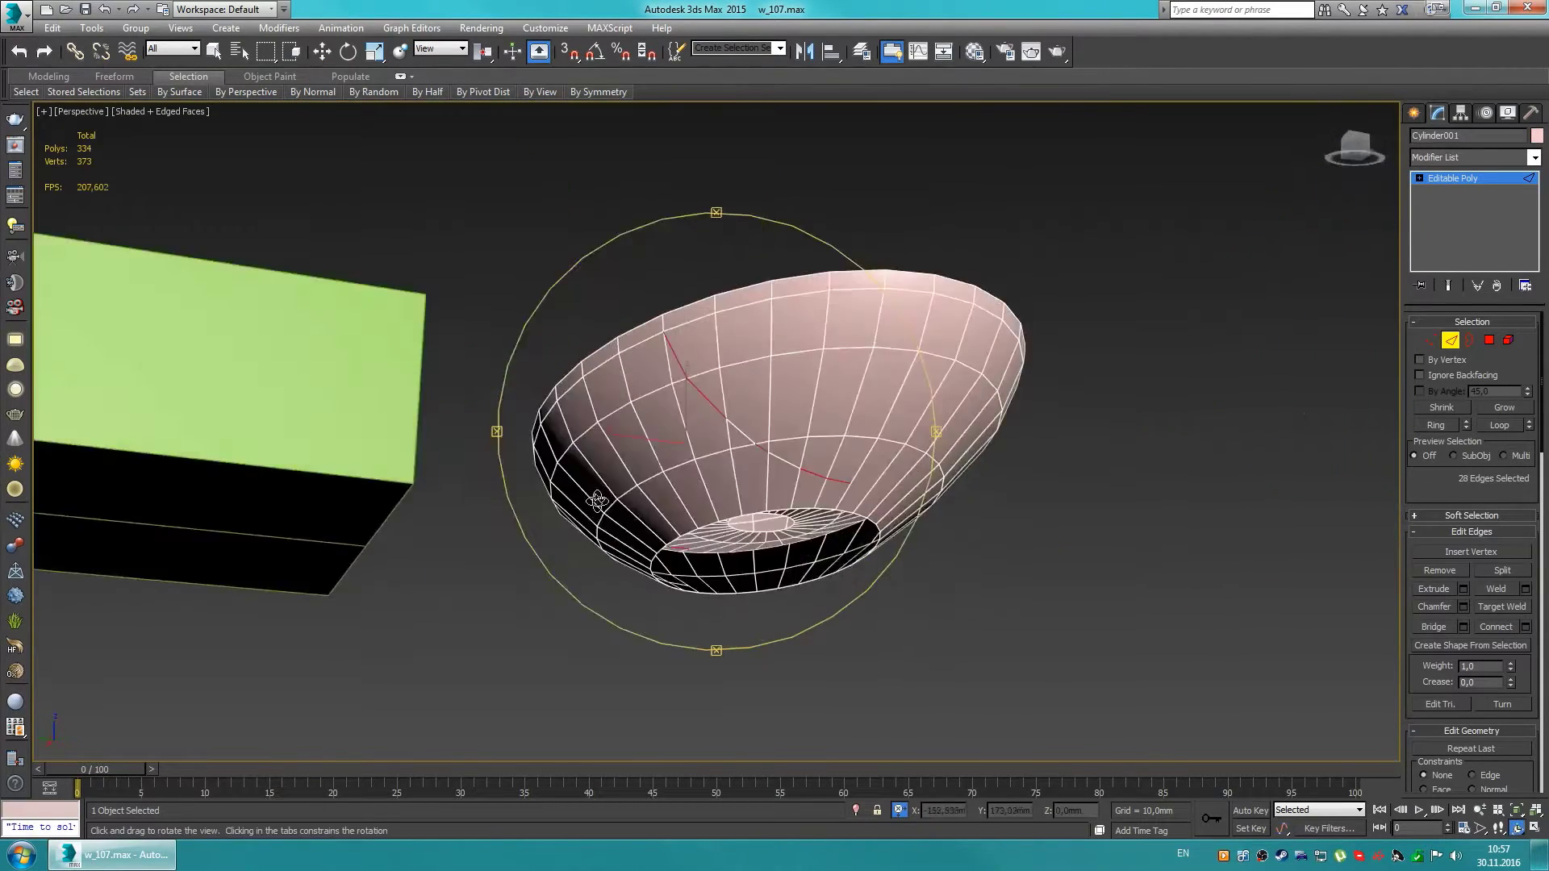
scroll(840, 541, up, 3)
Step: Target-weld a stray vertex on the bowl onto its neighbouring vertex
key(ctrl+BackSpace)
mouse_move(983, 531)
alt+middle_down()
mouse_move(715, 559)
mouse_move(743, 501)
alt+middle_up()
key(1)
scroll(743, 501, up, 5)
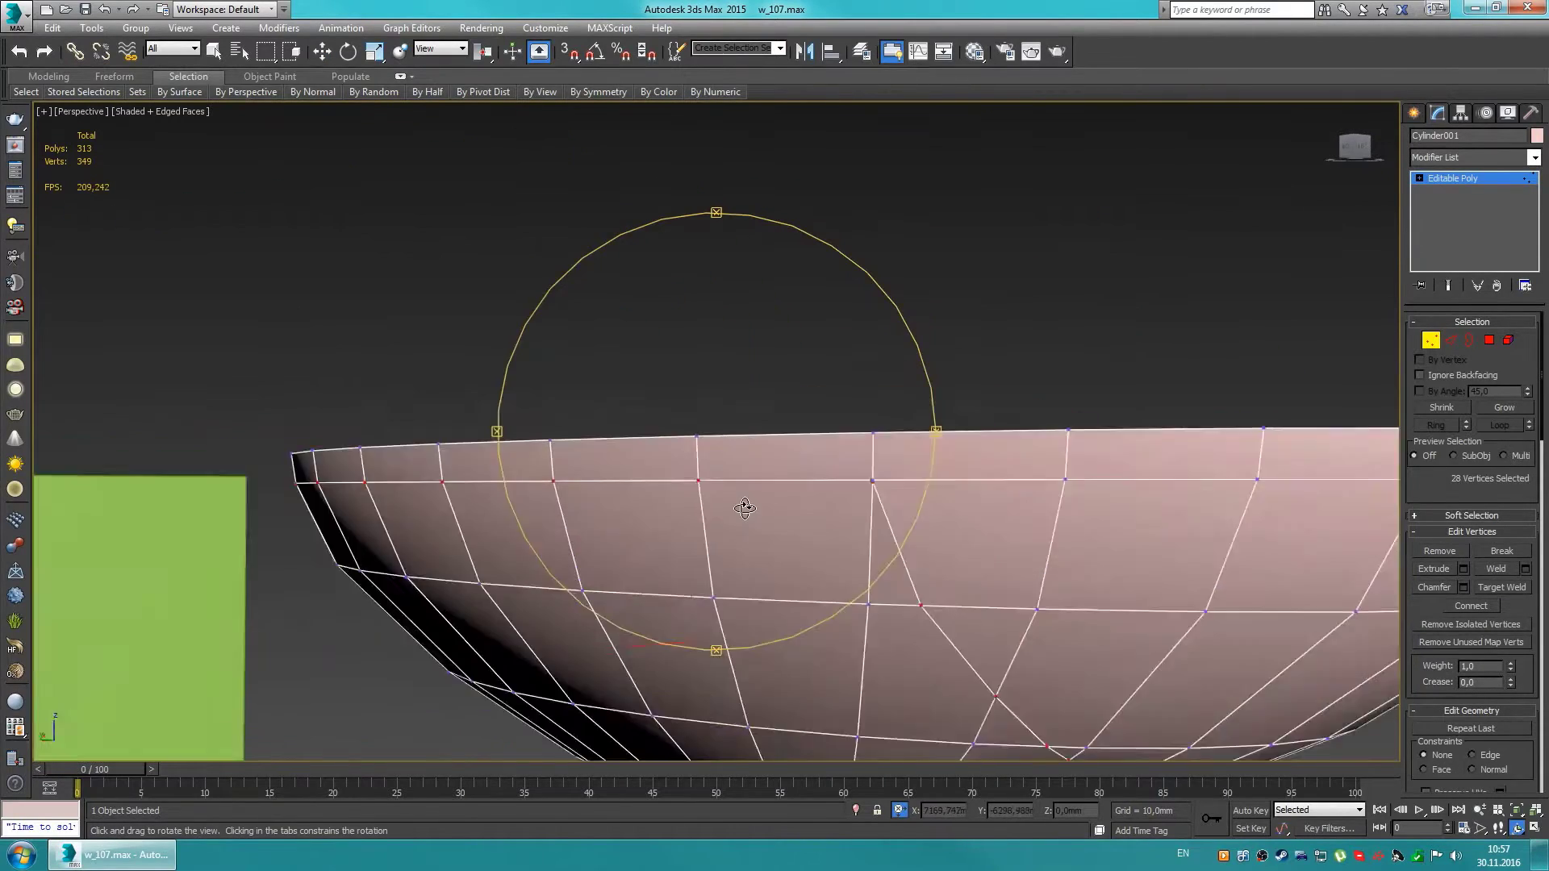
scroll(952, 458, up, 8)
key(w)
key(ctrl+w)
drag(939, 454, 940, 433)
scroll(501, 487, down, 3)
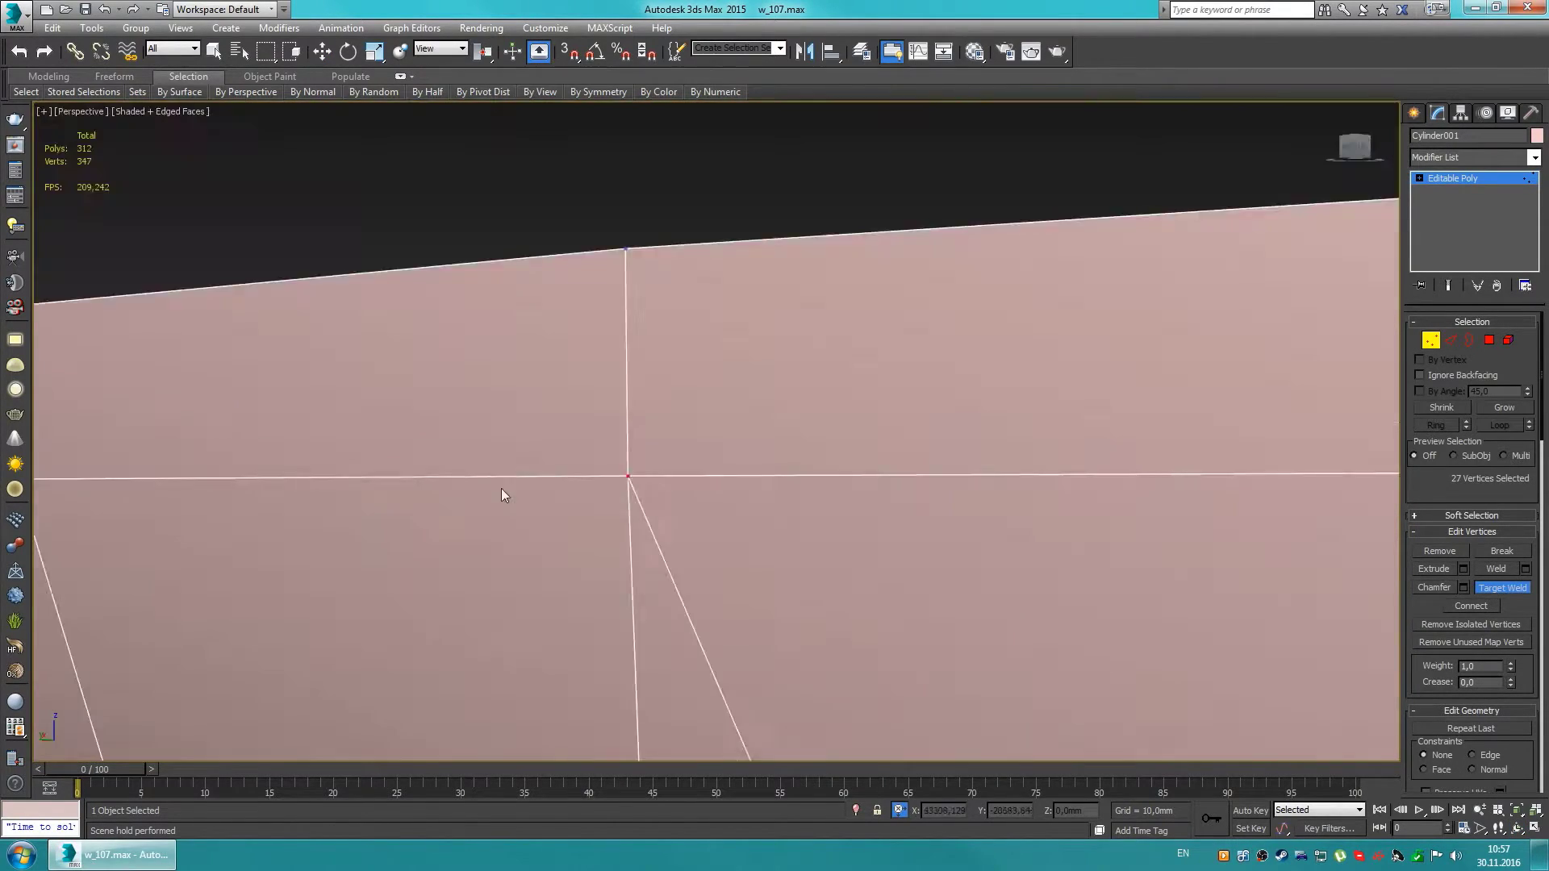
scroll(613, 461, up, 3)
scroll(736, 527, down, 5)
scroll(809, 529, up, 5)
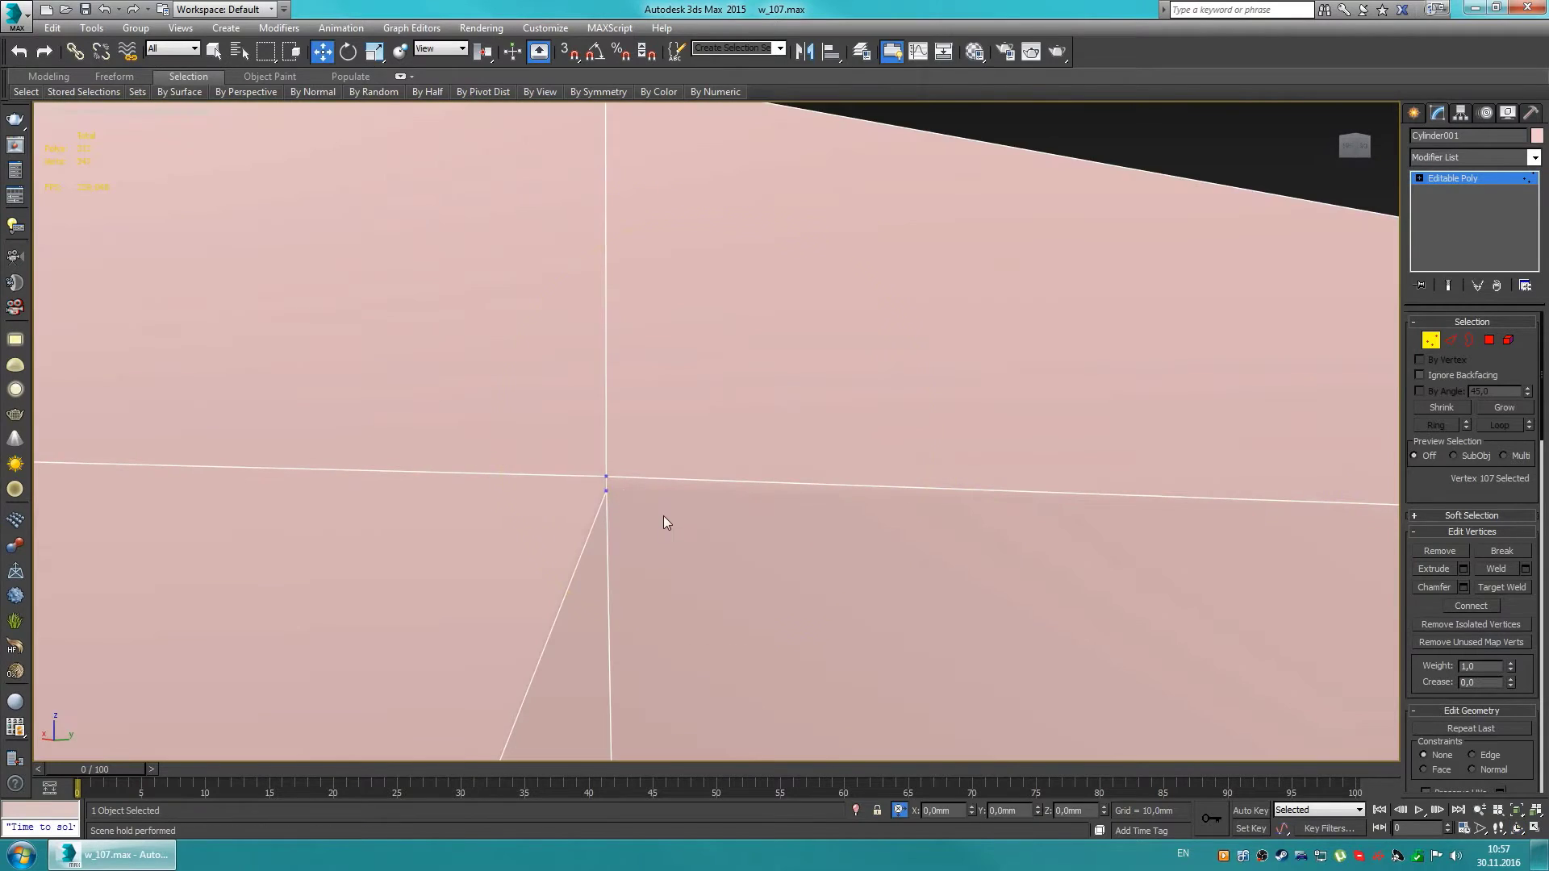
scroll(684, 489, down, 5)
Step: Select a band of side faces on the bowl and delete them to open a channel
key(w)
alt+middle_drag(665, 490, 727, 524)
key(4)
click(536, 387)
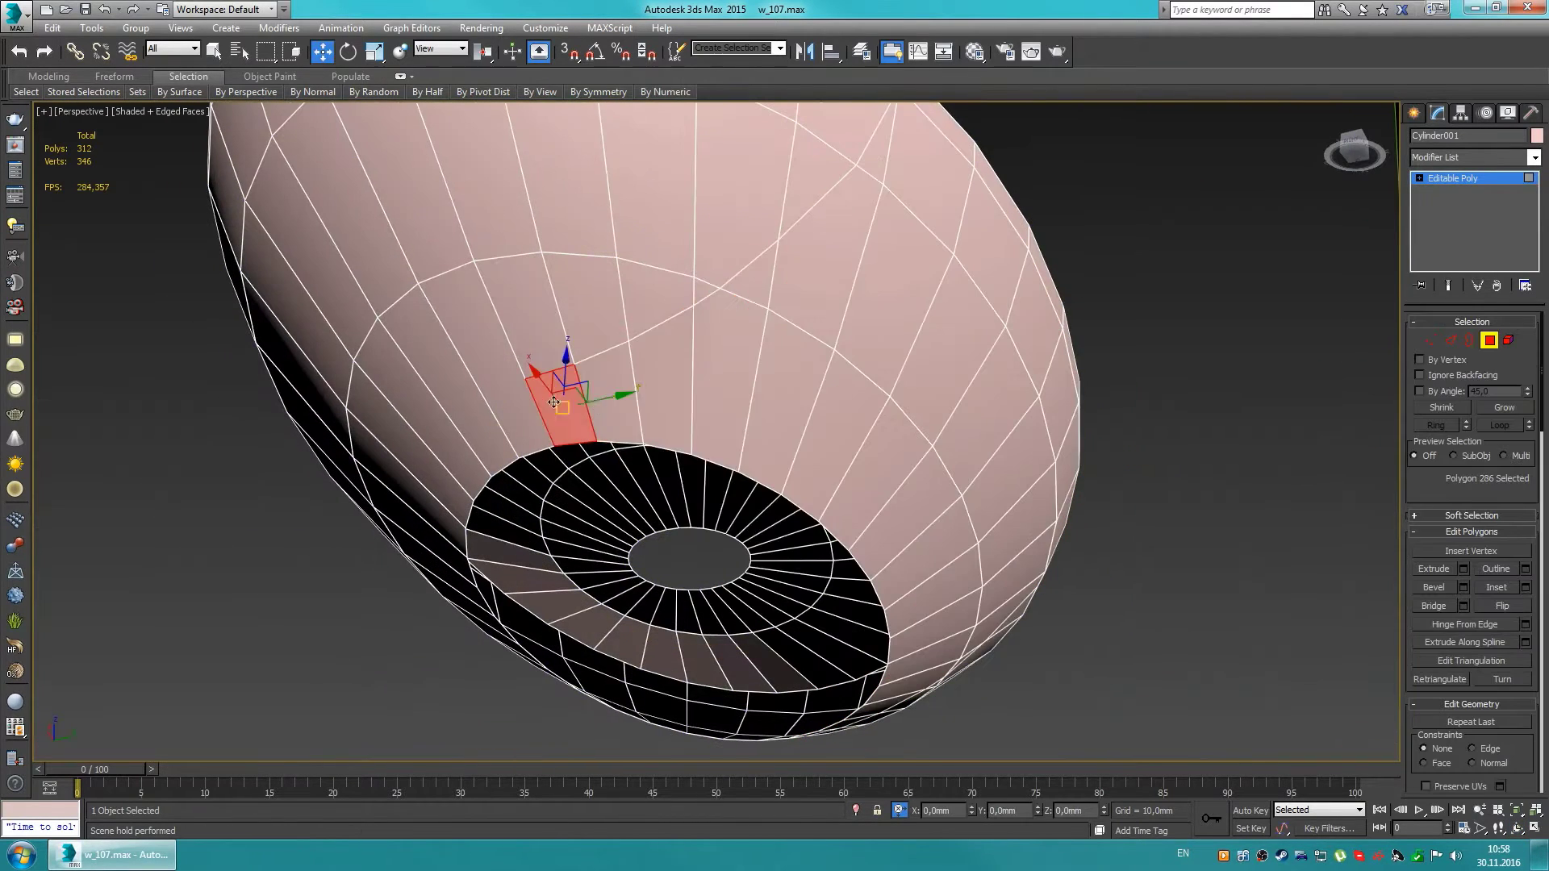
ctrl+click(791, 366)
ctrl+drag(791, 366, 928, 202)
alt+middle_drag(807, 323, 723, 272)
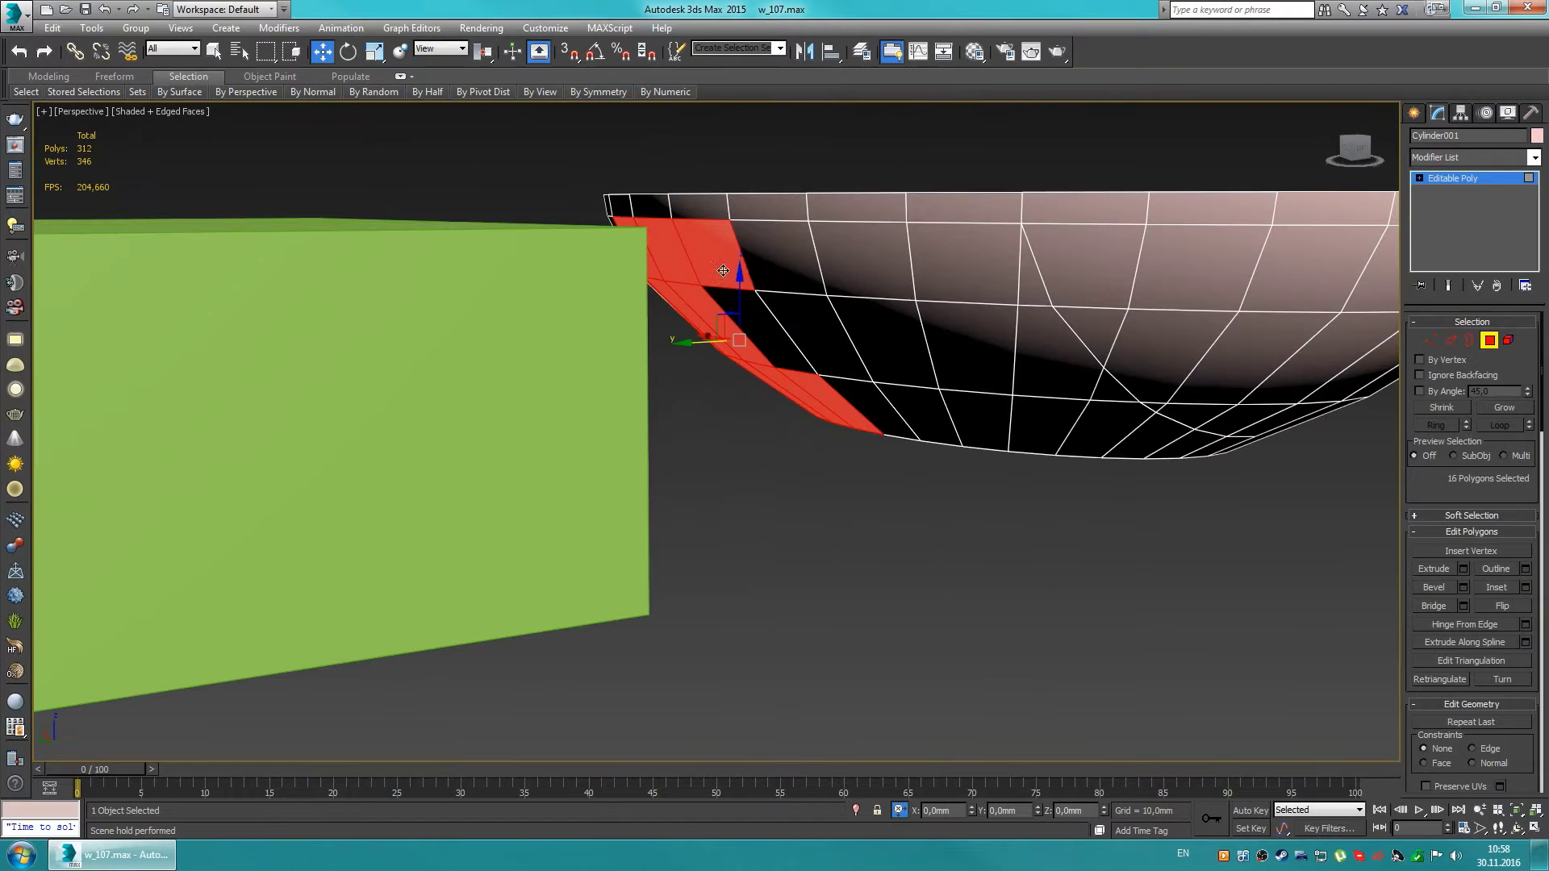
ctrl+drag(900, 387, 1047, 347)
alt+middle_drag(1182, 456, 1049, 419)
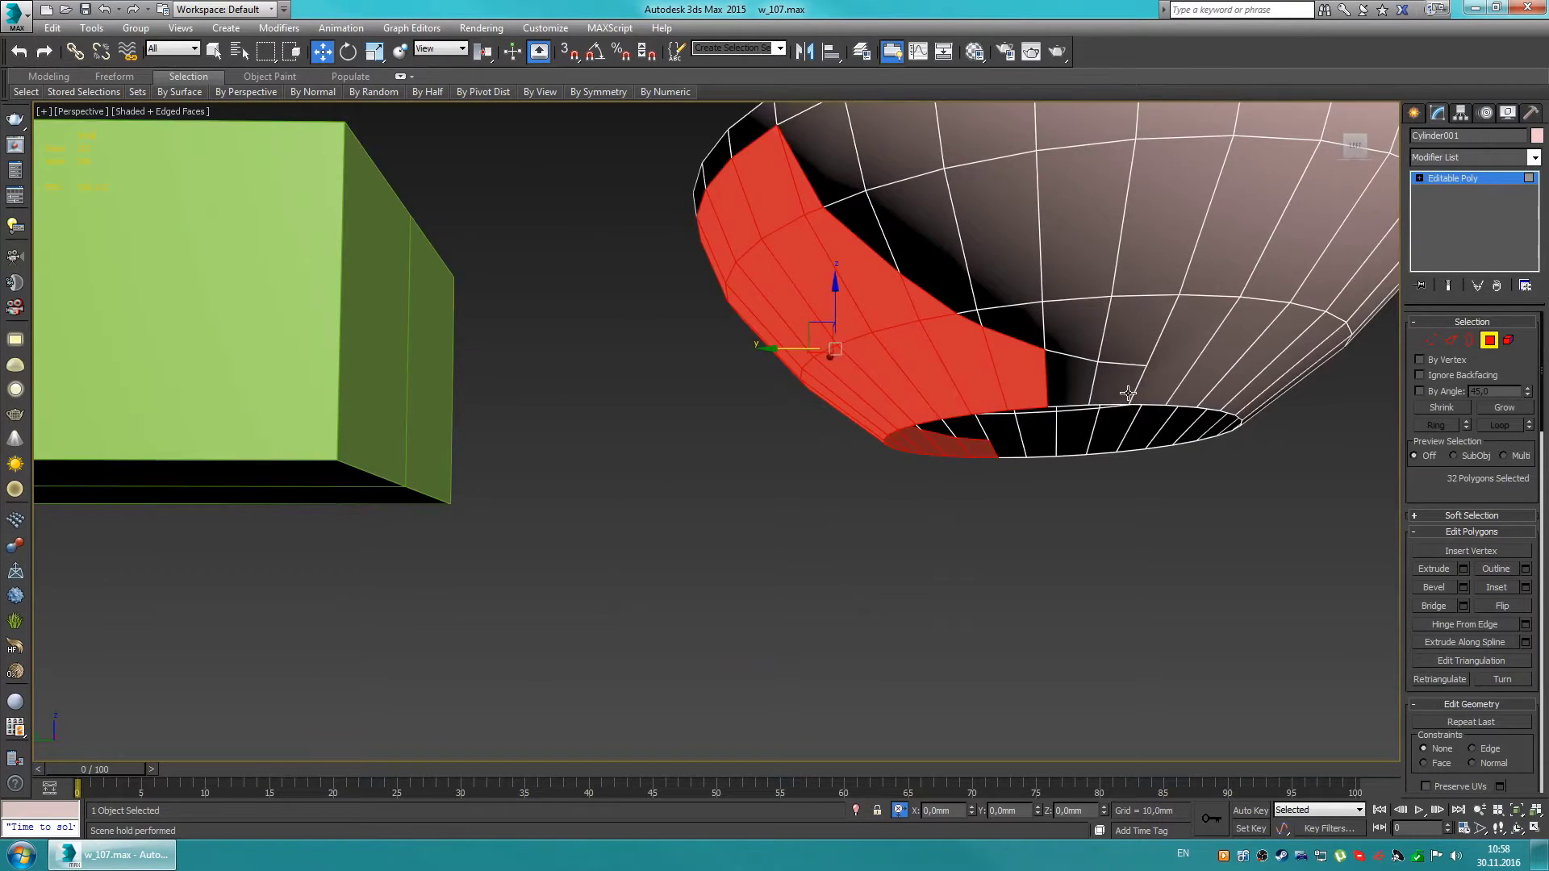
key(Delete)
Step: Select the right-hand box next to the bowl
alt+middle_drag(807, 404, 1129, 363)
click(1199, 513)
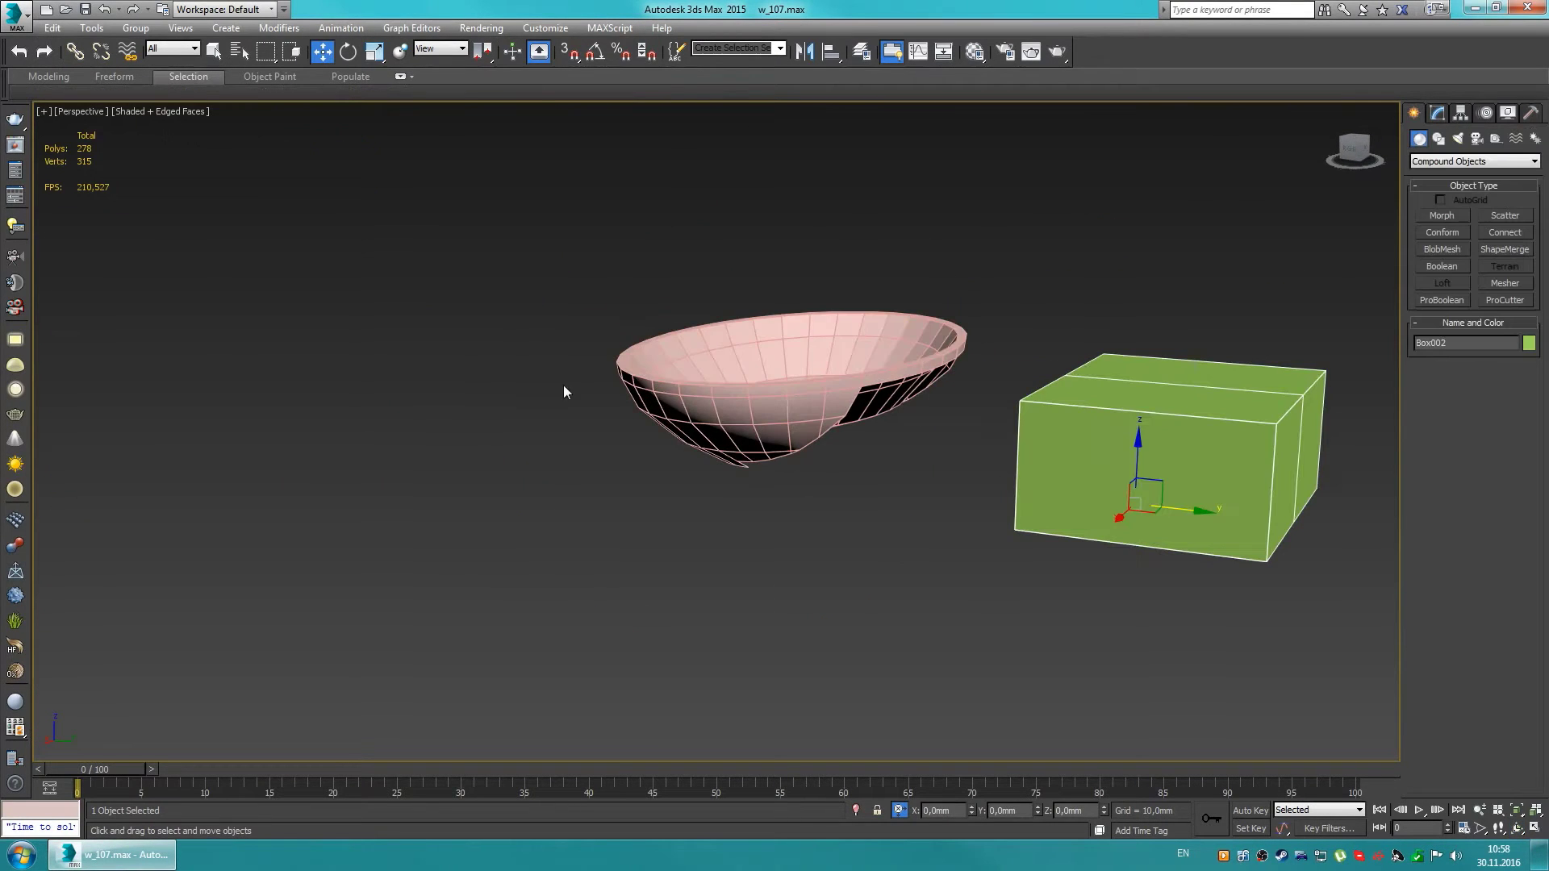
alt+middle_drag(568, 392, 924, 441)
Step: Thin the second box by moving two opposite faces, then connect its edges into vertical loops
key(4)
click(906, 467)
drag(906, 466, 1080, 449)
key(t)
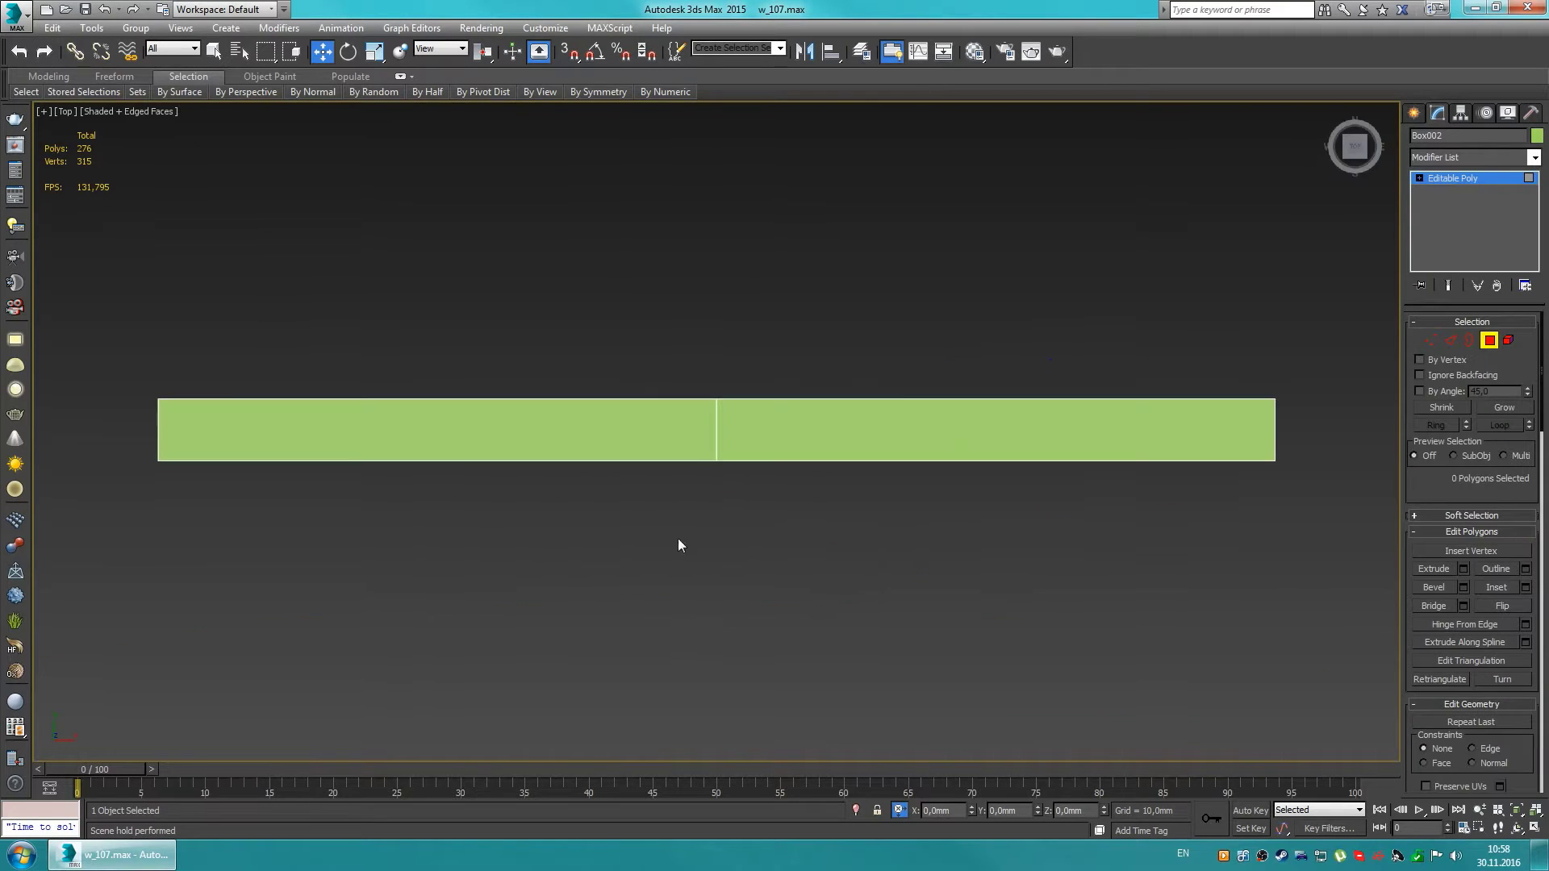
scroll(907, 416, down, 5)
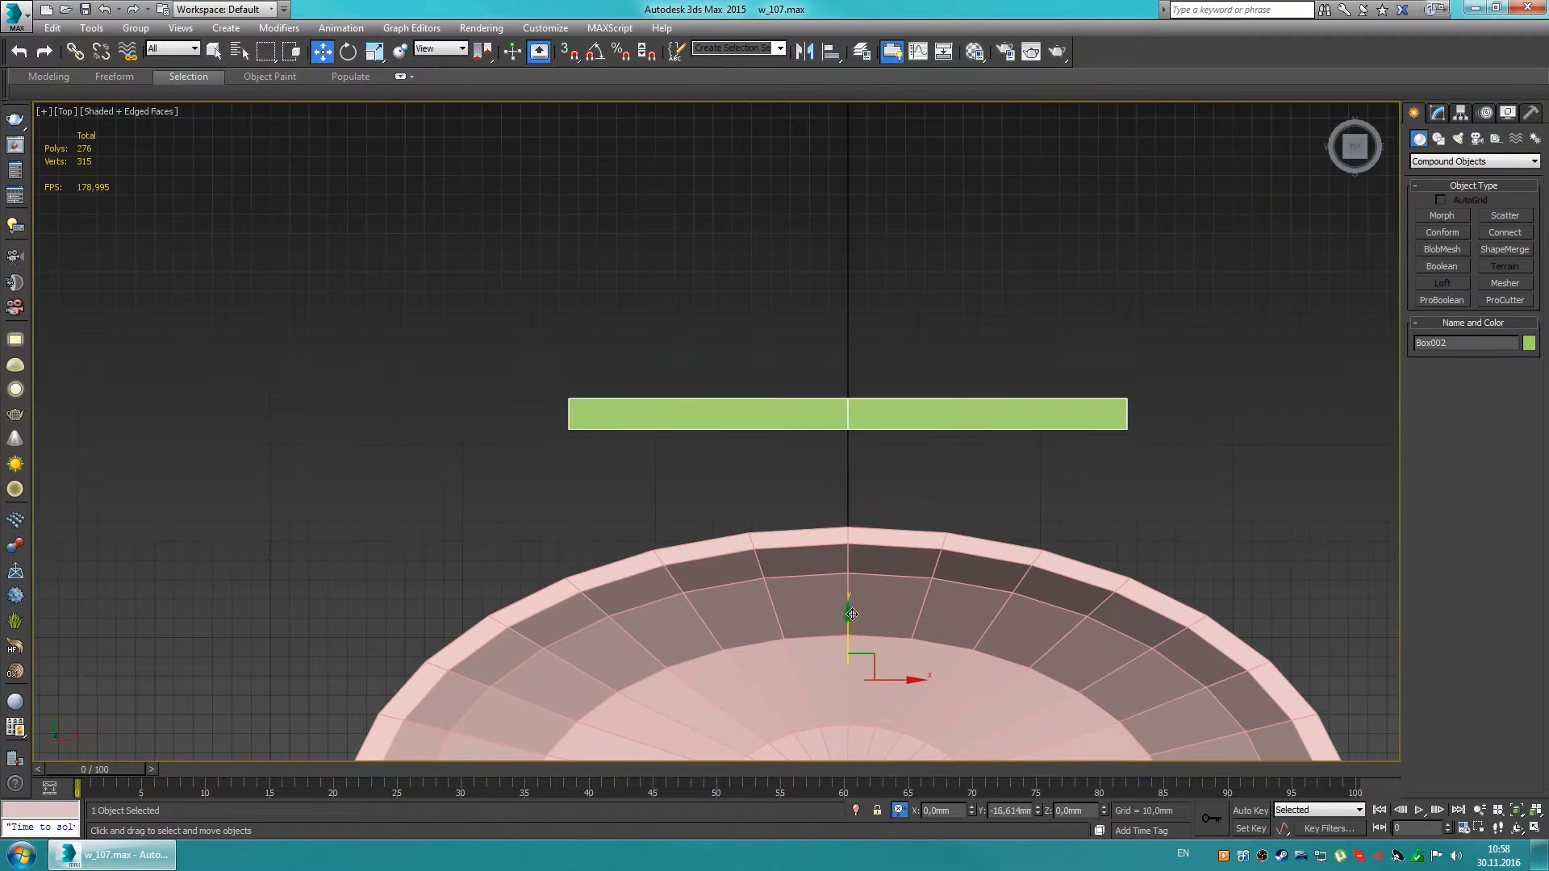
alt+middle_drag(854, 565, 847, 333)
key(p)
key(2)
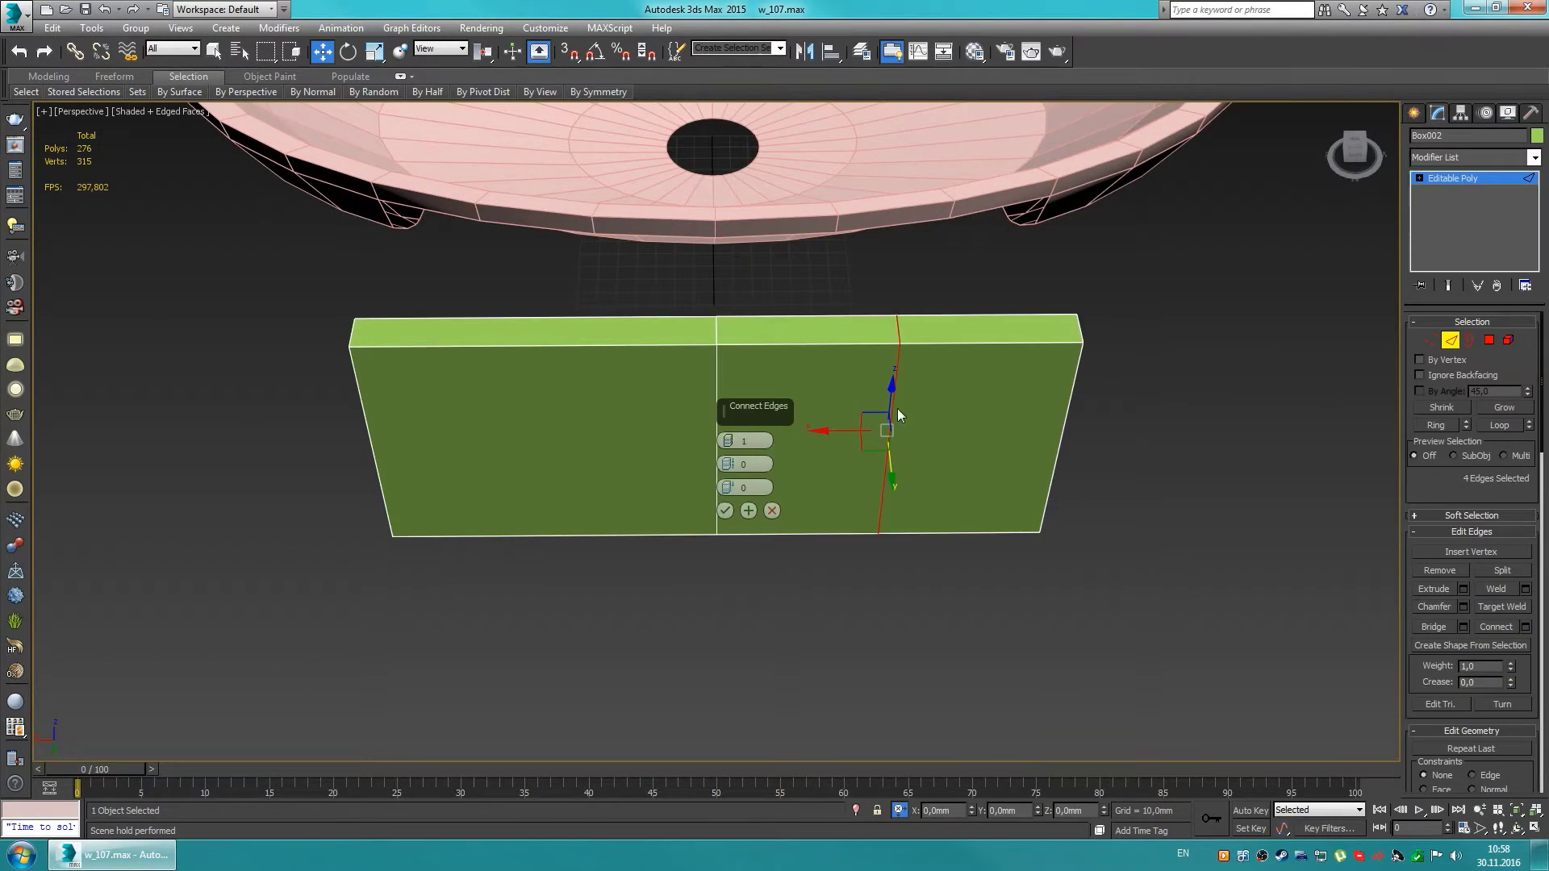
Step: Attach the thin box to the bowl Cylinder001 as one object
click(777, 230)
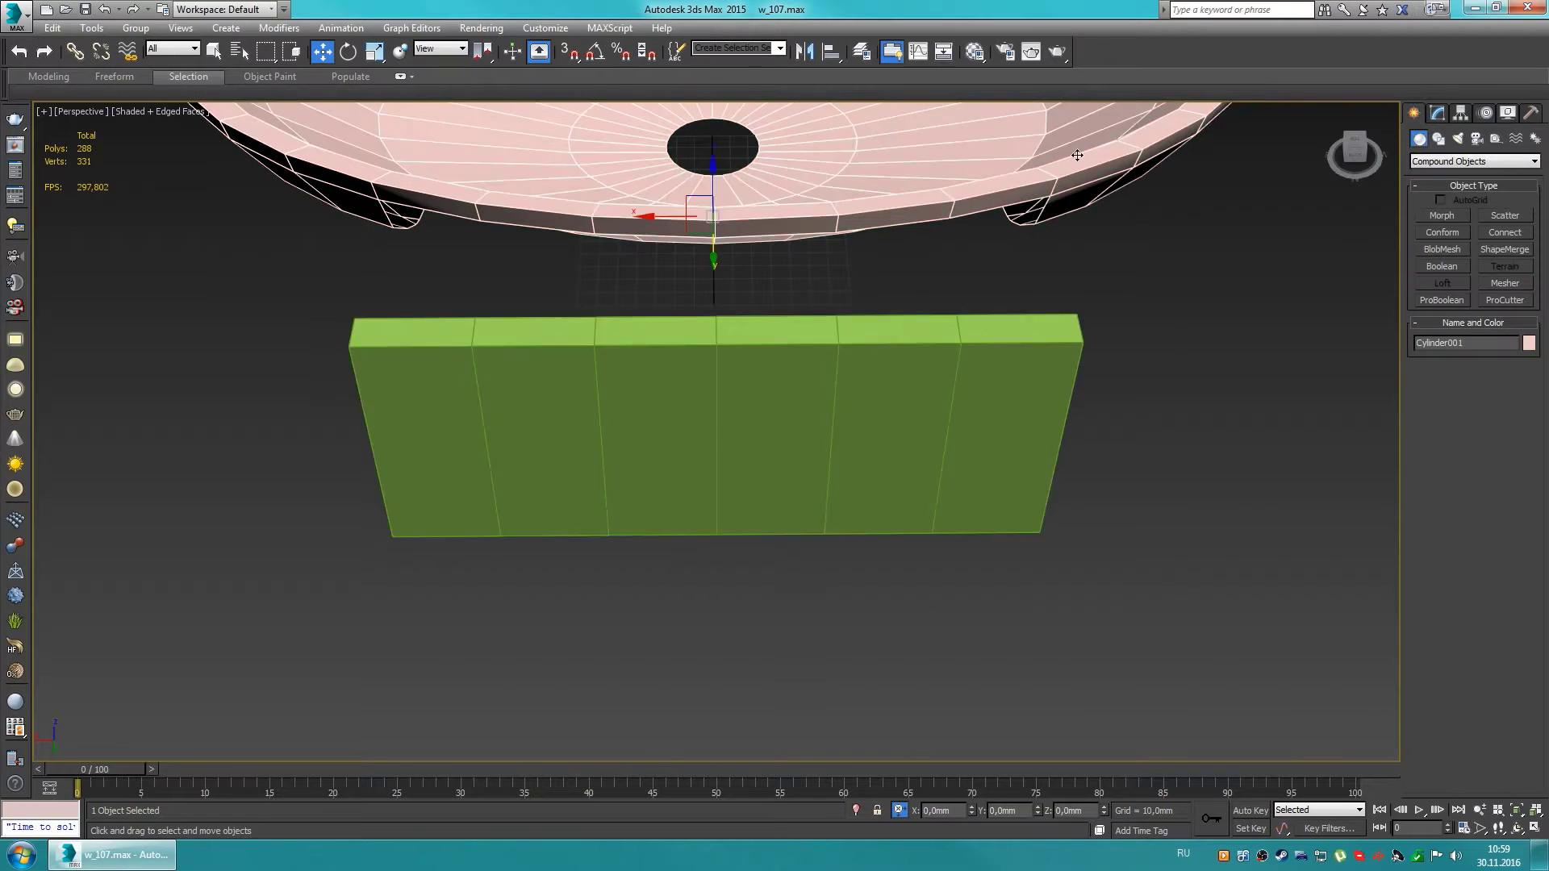
middle_drag(778, 242, 952, 314)
click(1434, 650)
click(994, 425)
key(2)
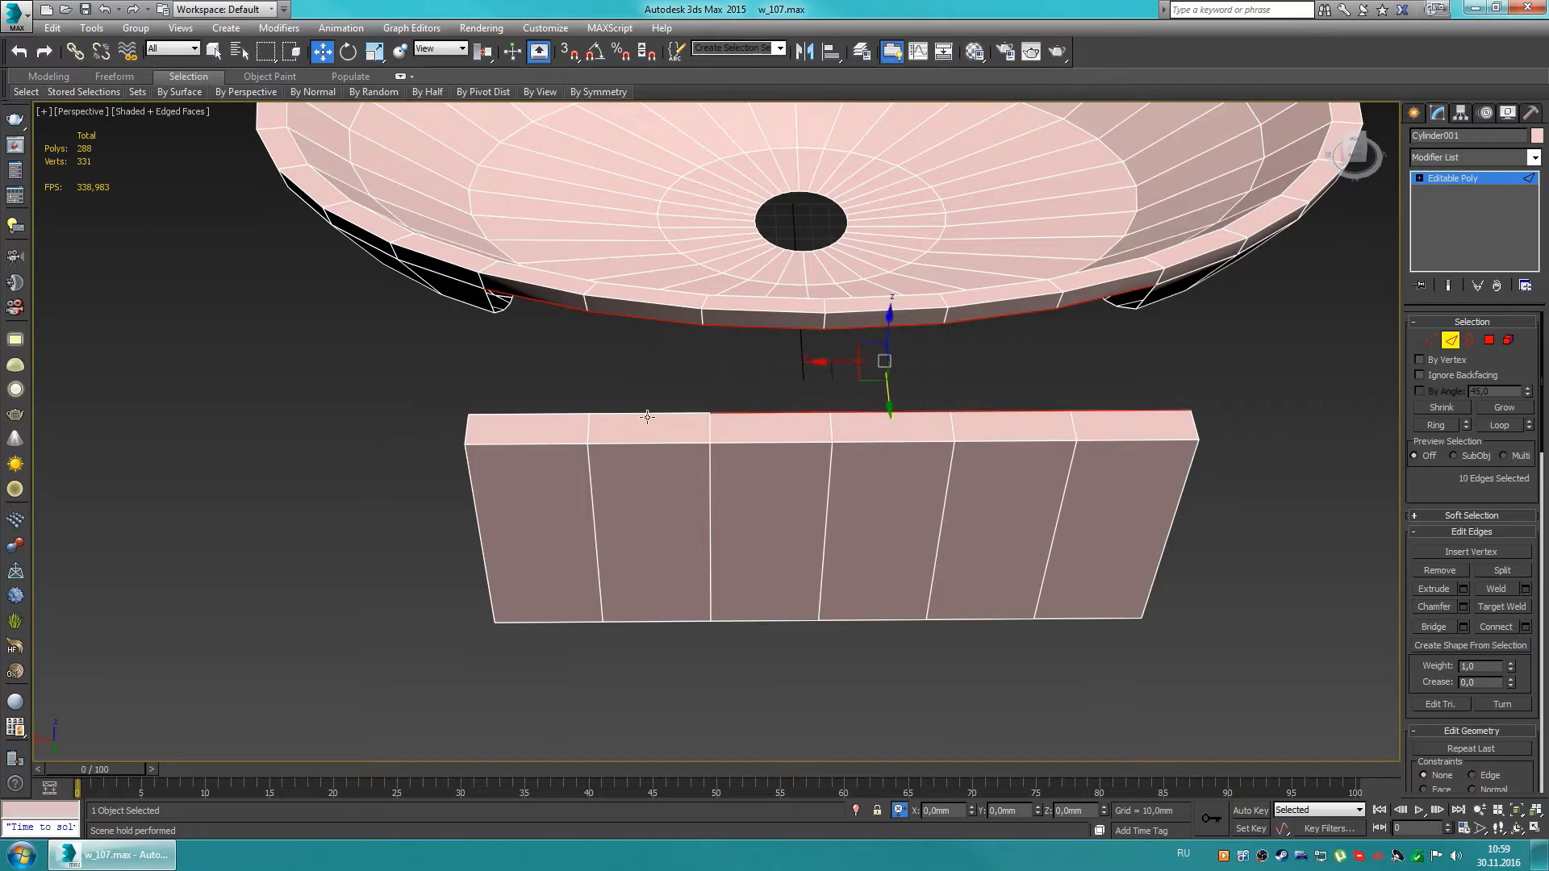
Step: Bridge the attached box's edges to the bowl opening and edge-slide the loop upward
key(shift+ctrl+b)
alt+middle_drag(737, 505, 519, 303)
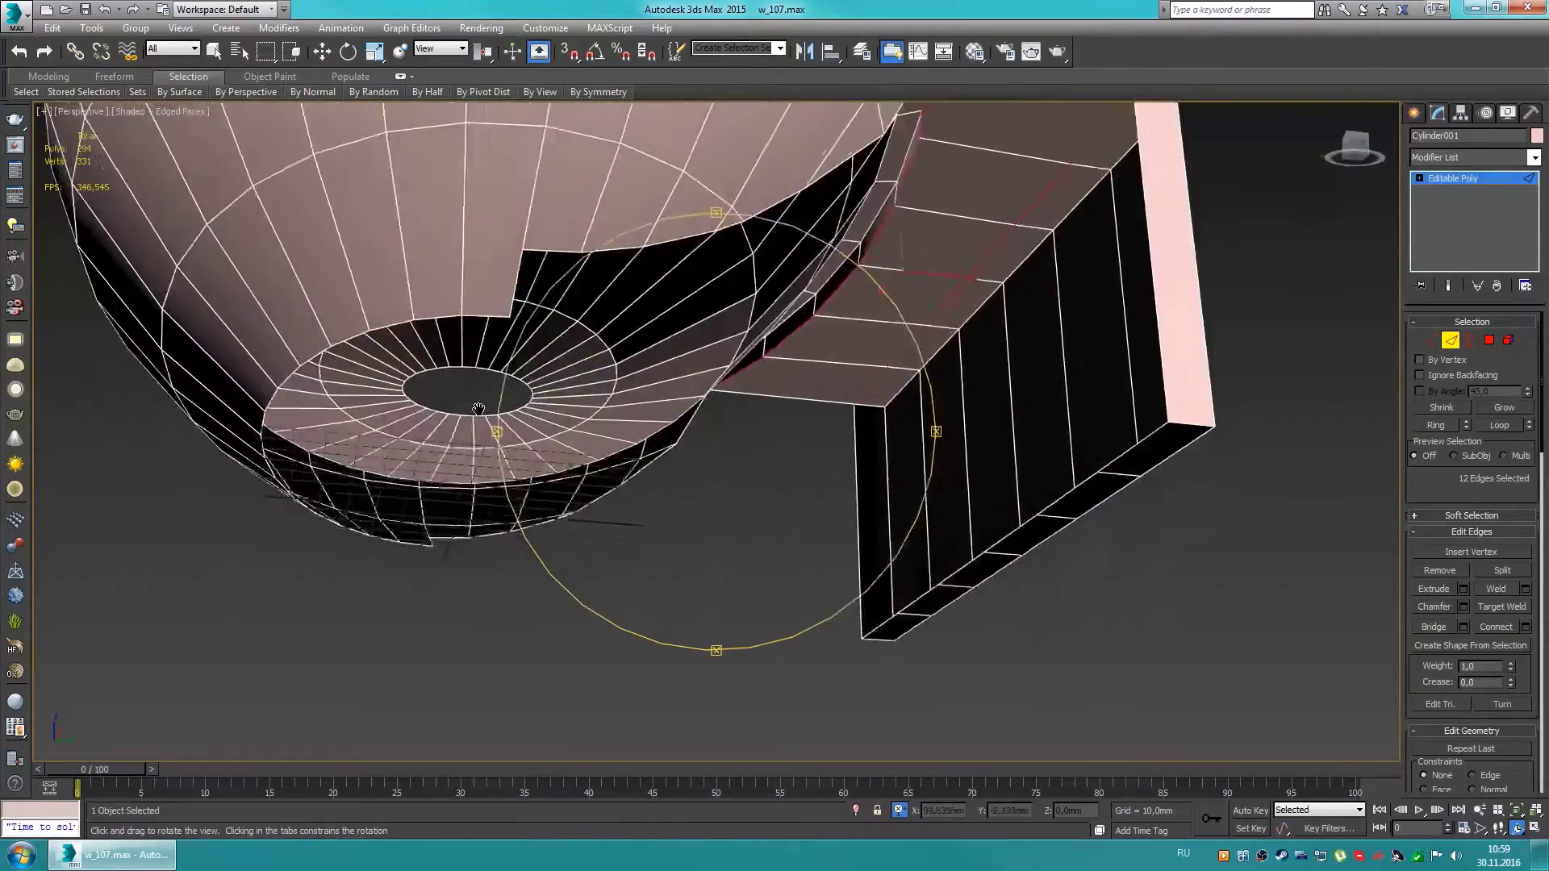
click(726, 510)
alt+middle_drag(726, 511, 490, 416)
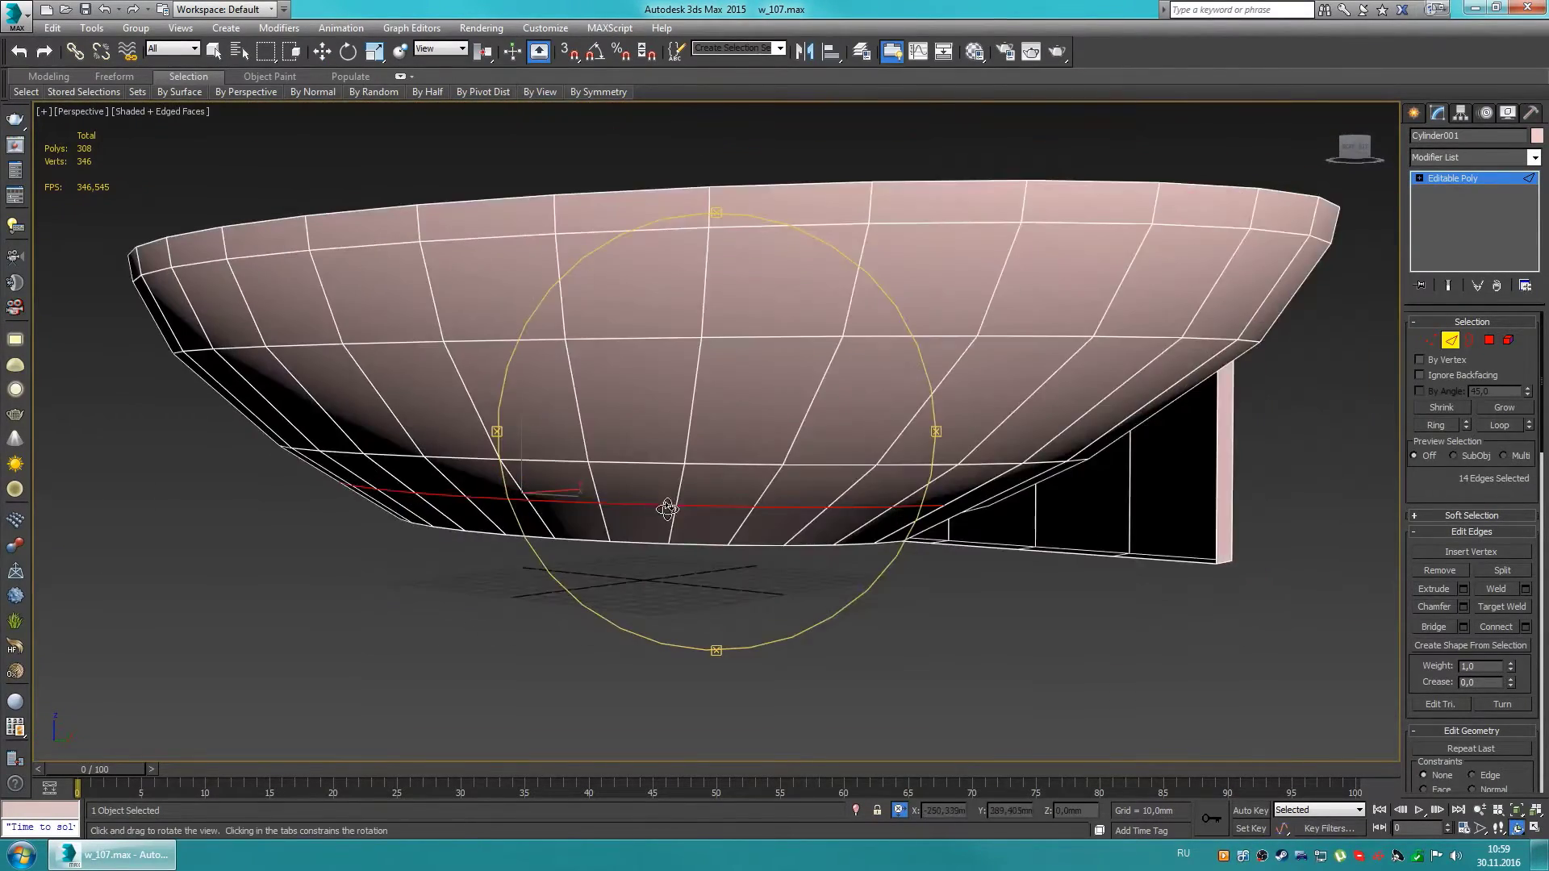
alt+middle_drag(590, 461, 583, 478)
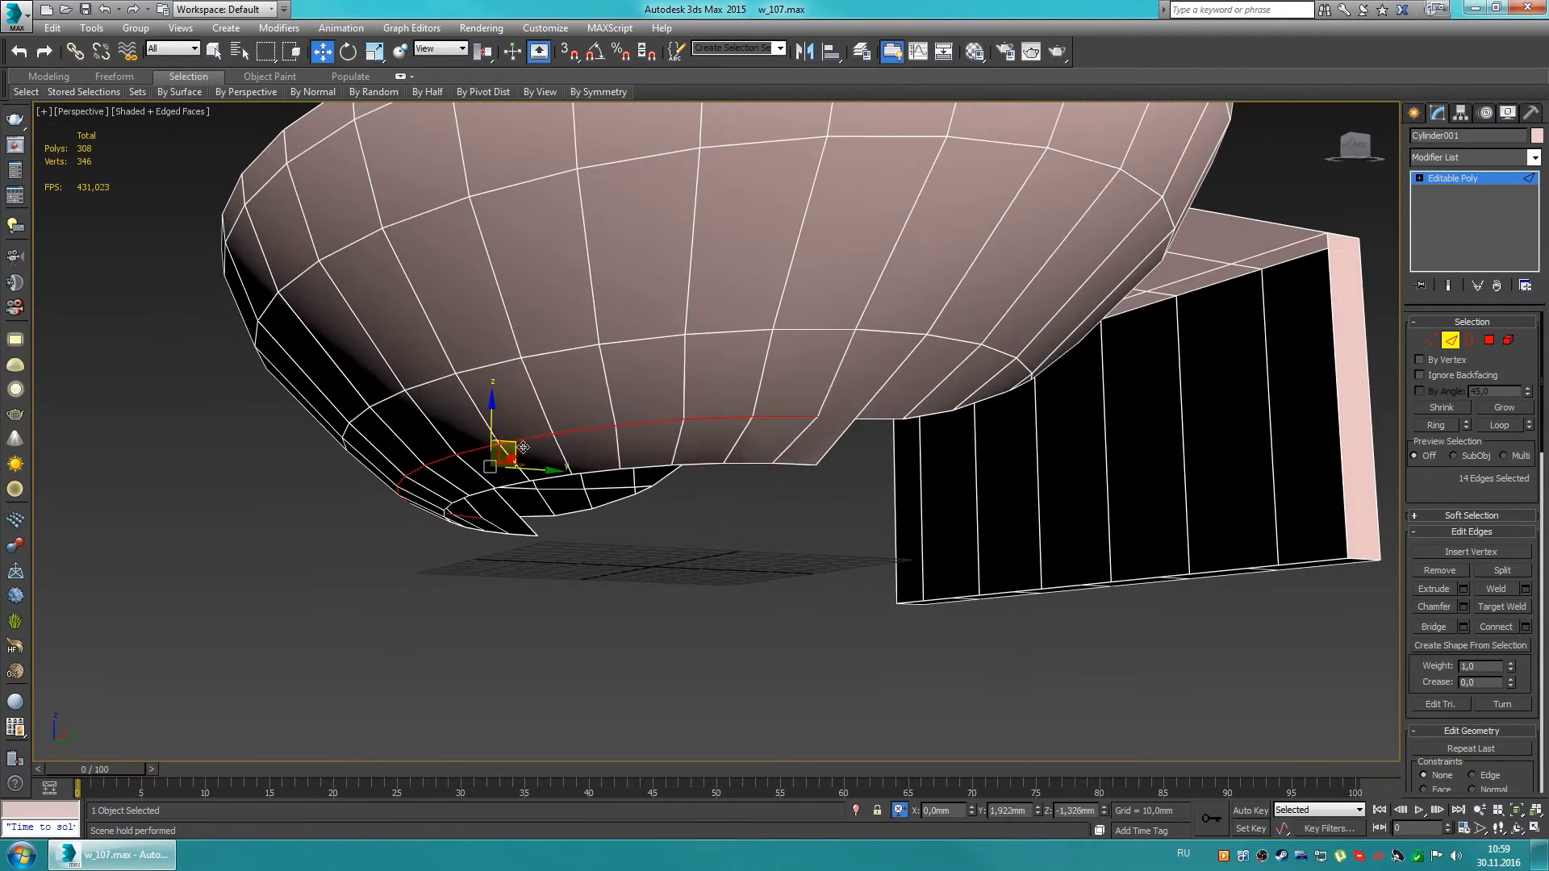
key(shift+x)
drag(592, 460, 807, 436)
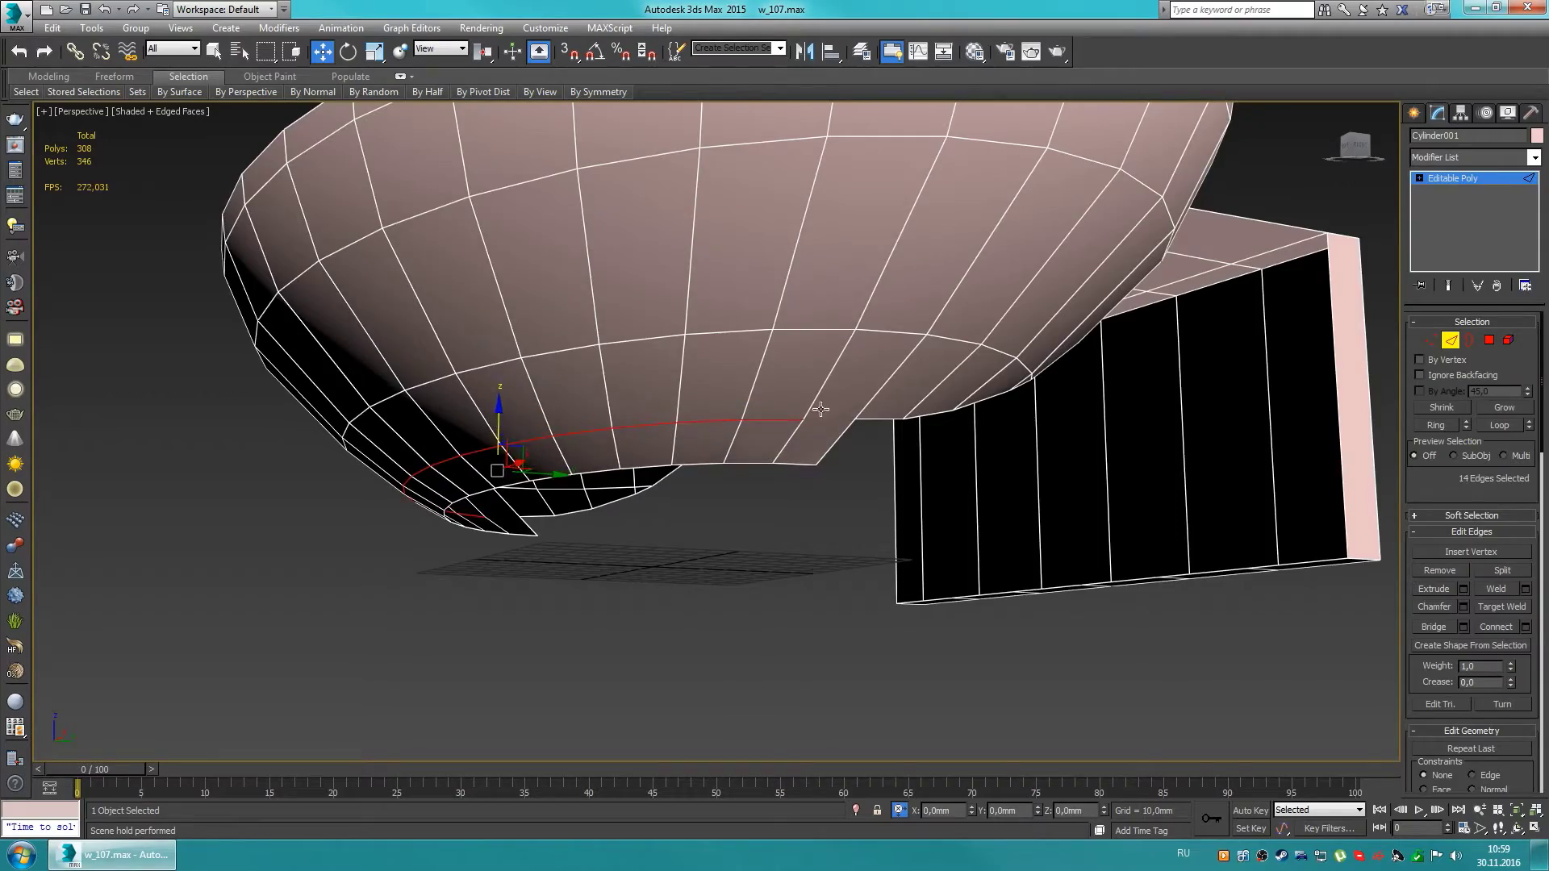
Step: Finish the bridge face across the gap while inspecting the bowl's inside
alt+middle_drag(683, 522, 621, 386)
mouse_move(668, 441)
alt+middle_down()
mouse_move(740, 502)
mouse_move(590, 378)
alt+middle_up()
scroll(591, 379, up, 5)
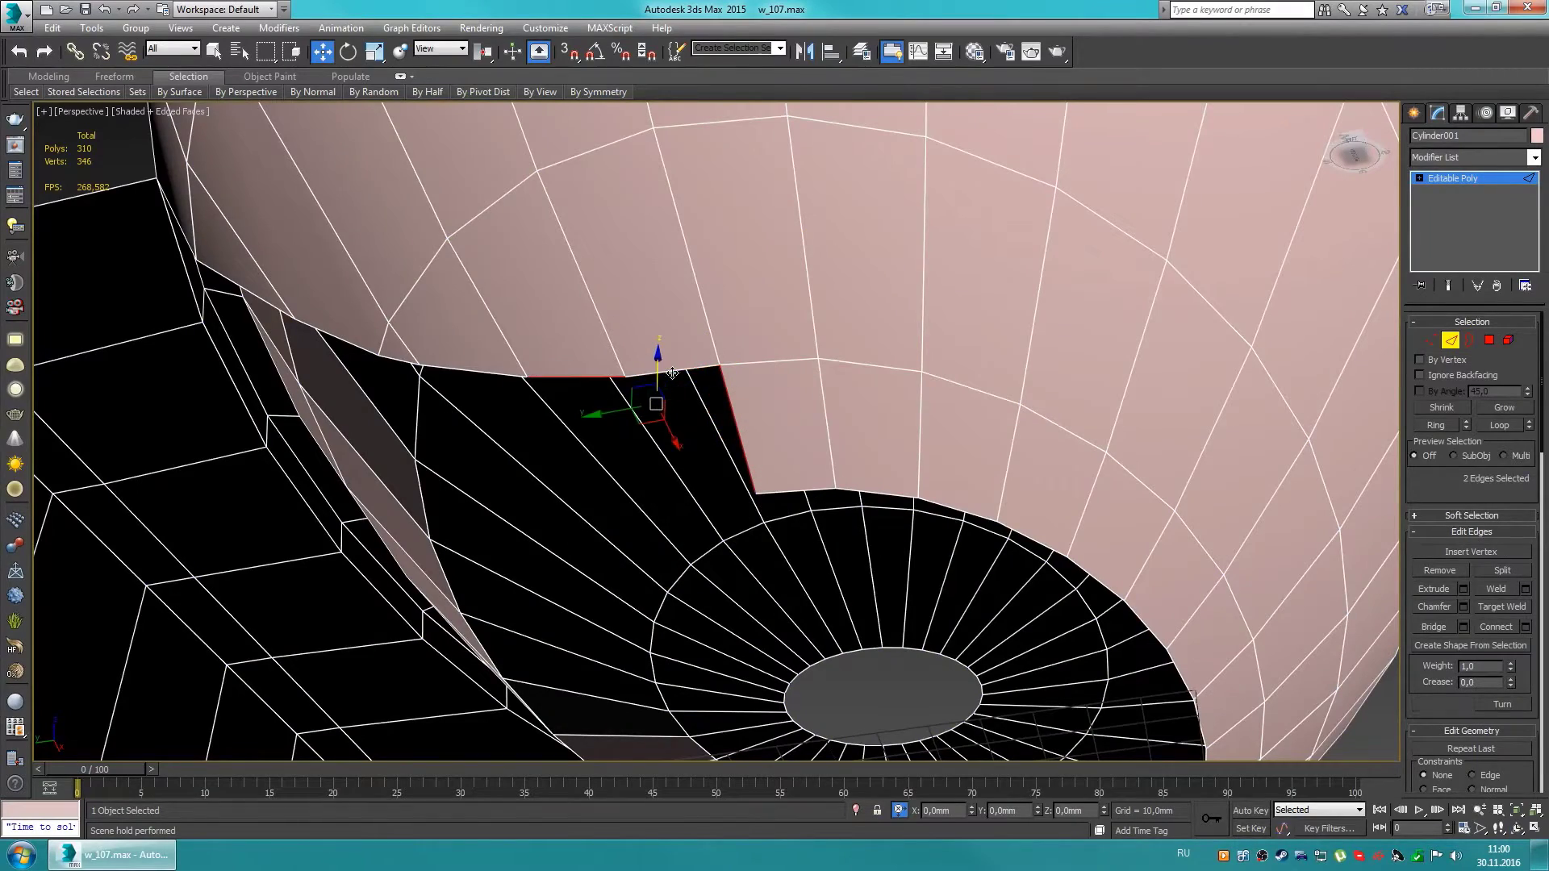
click(725, 510)
key(1)
mouse_move(708, 433)
alt+middle_down()
mouse_move(993, 321)
mouse_move(707, 436)
alt+middle_up()
drag(707, 437, 744, 434)
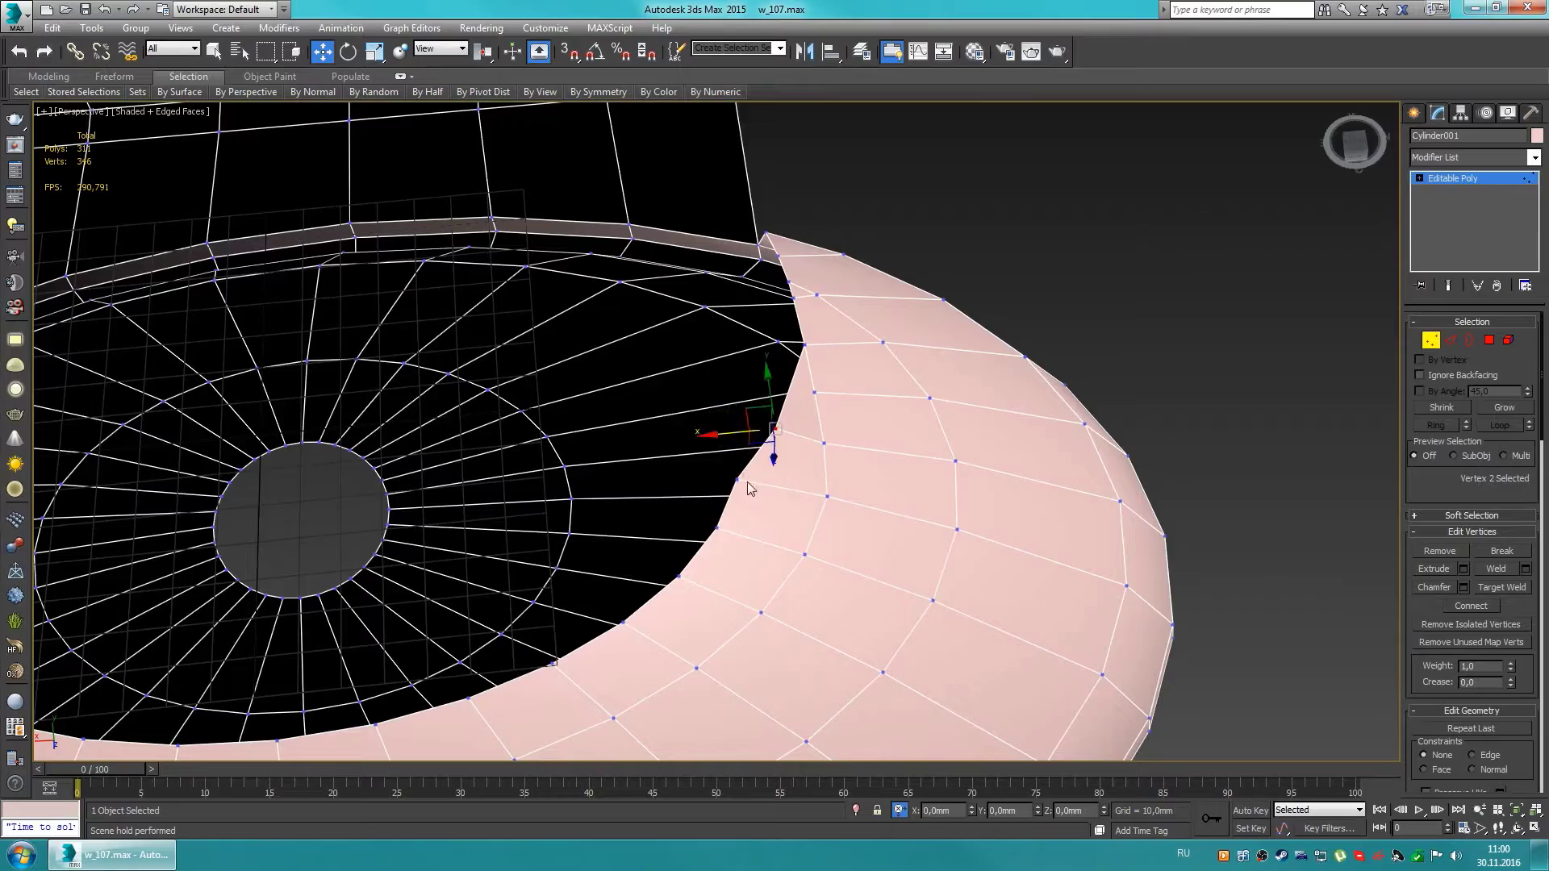
Step: Inspect the whole bowl and box from below, then restore the four-viewport layout
alt+middle_drag(690, 531, 710, 452)
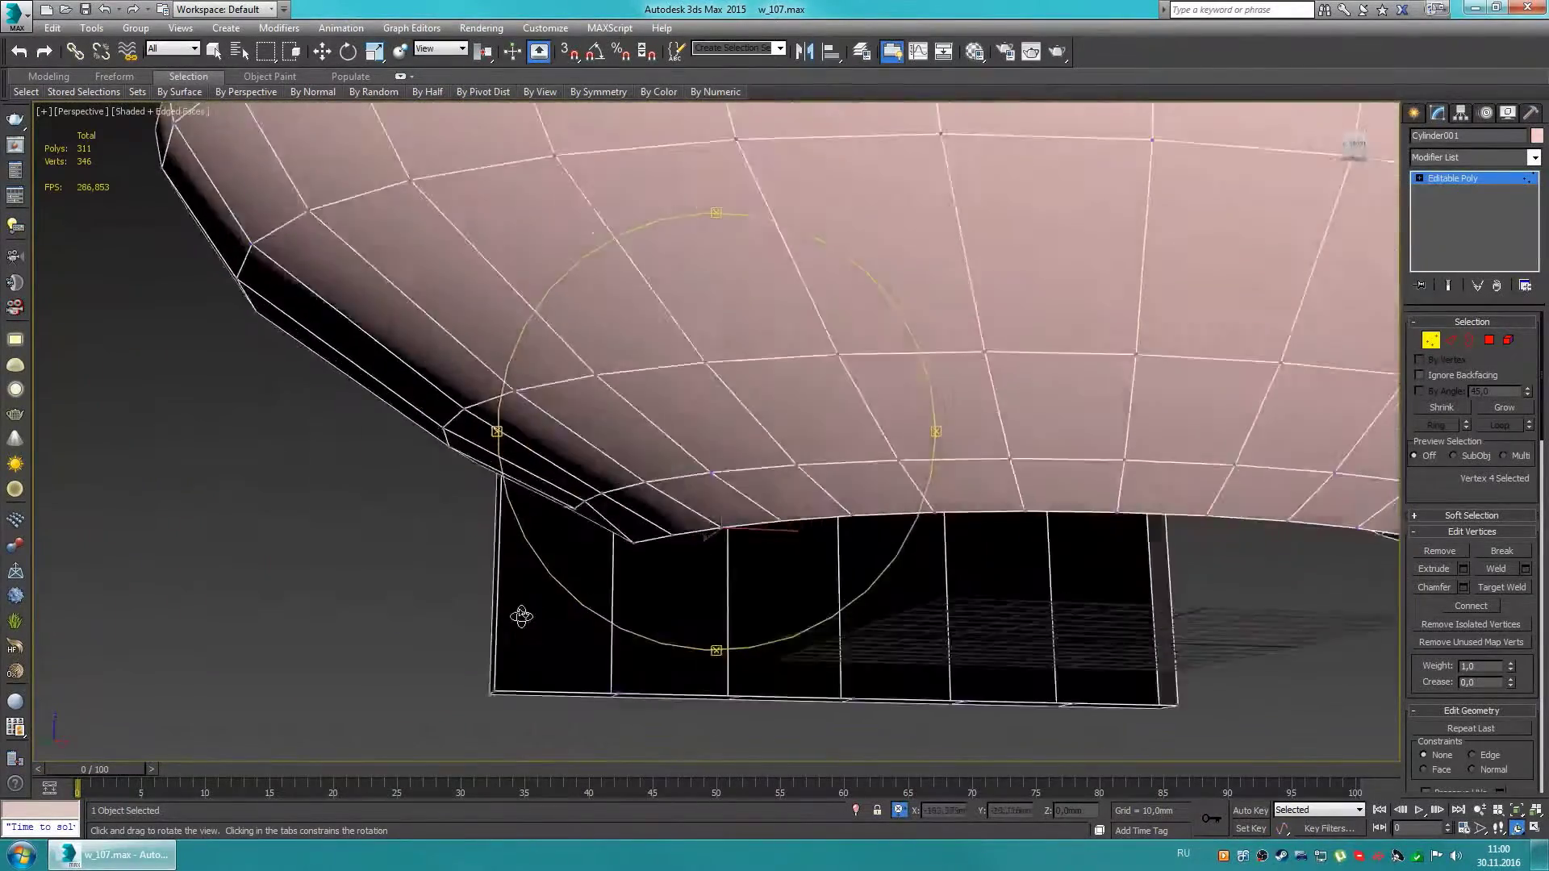
scroll(710, 452, down, 5)
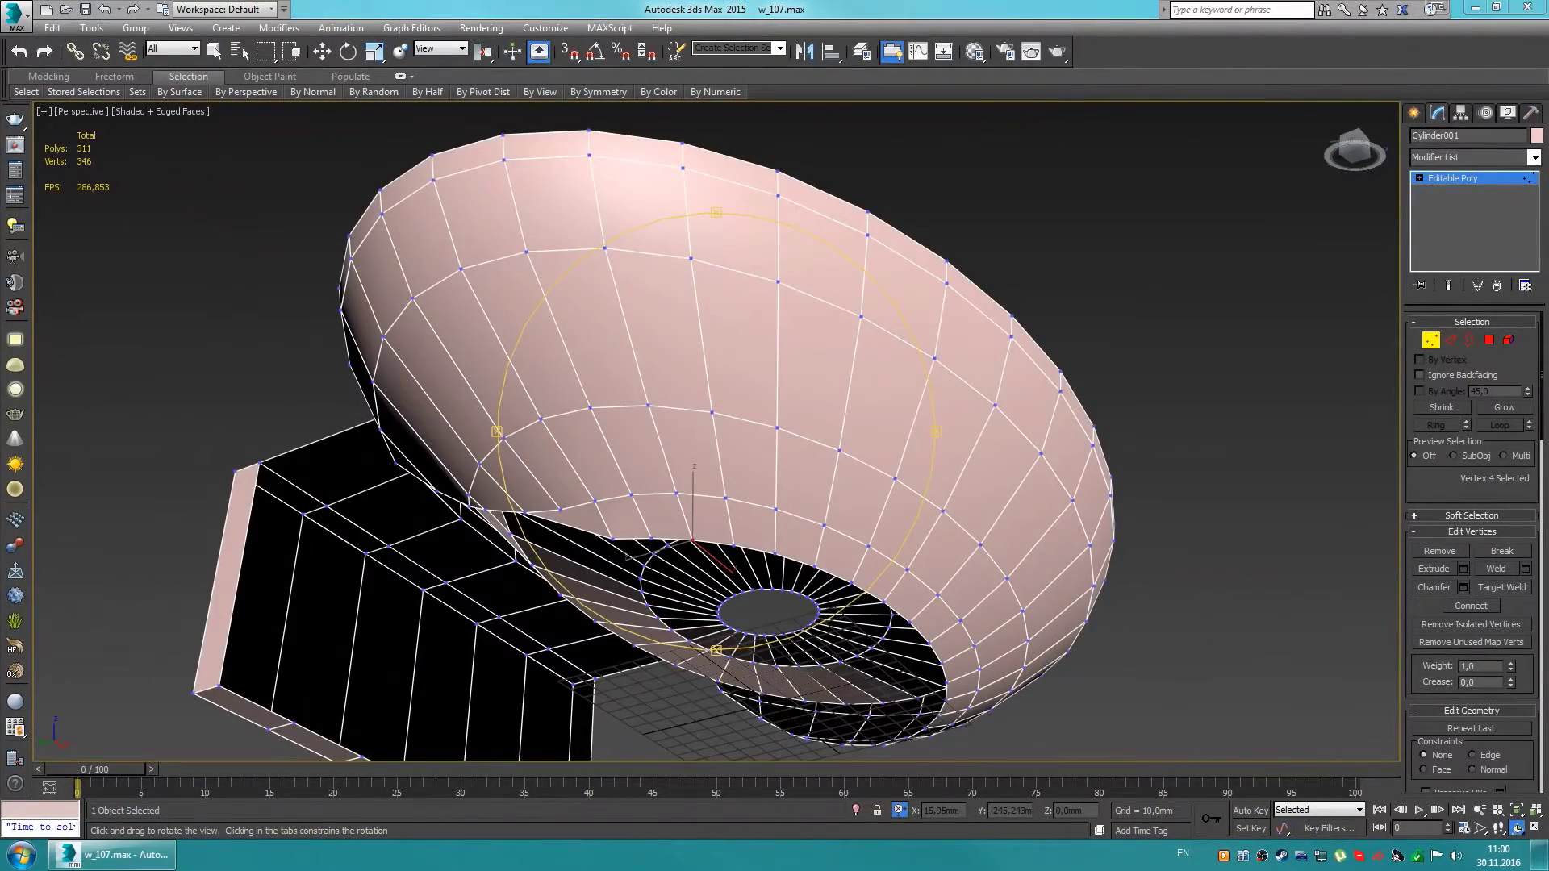
scroll(802, 397, down, 5)
alt+middle_drag(802, 397, 811, 401)
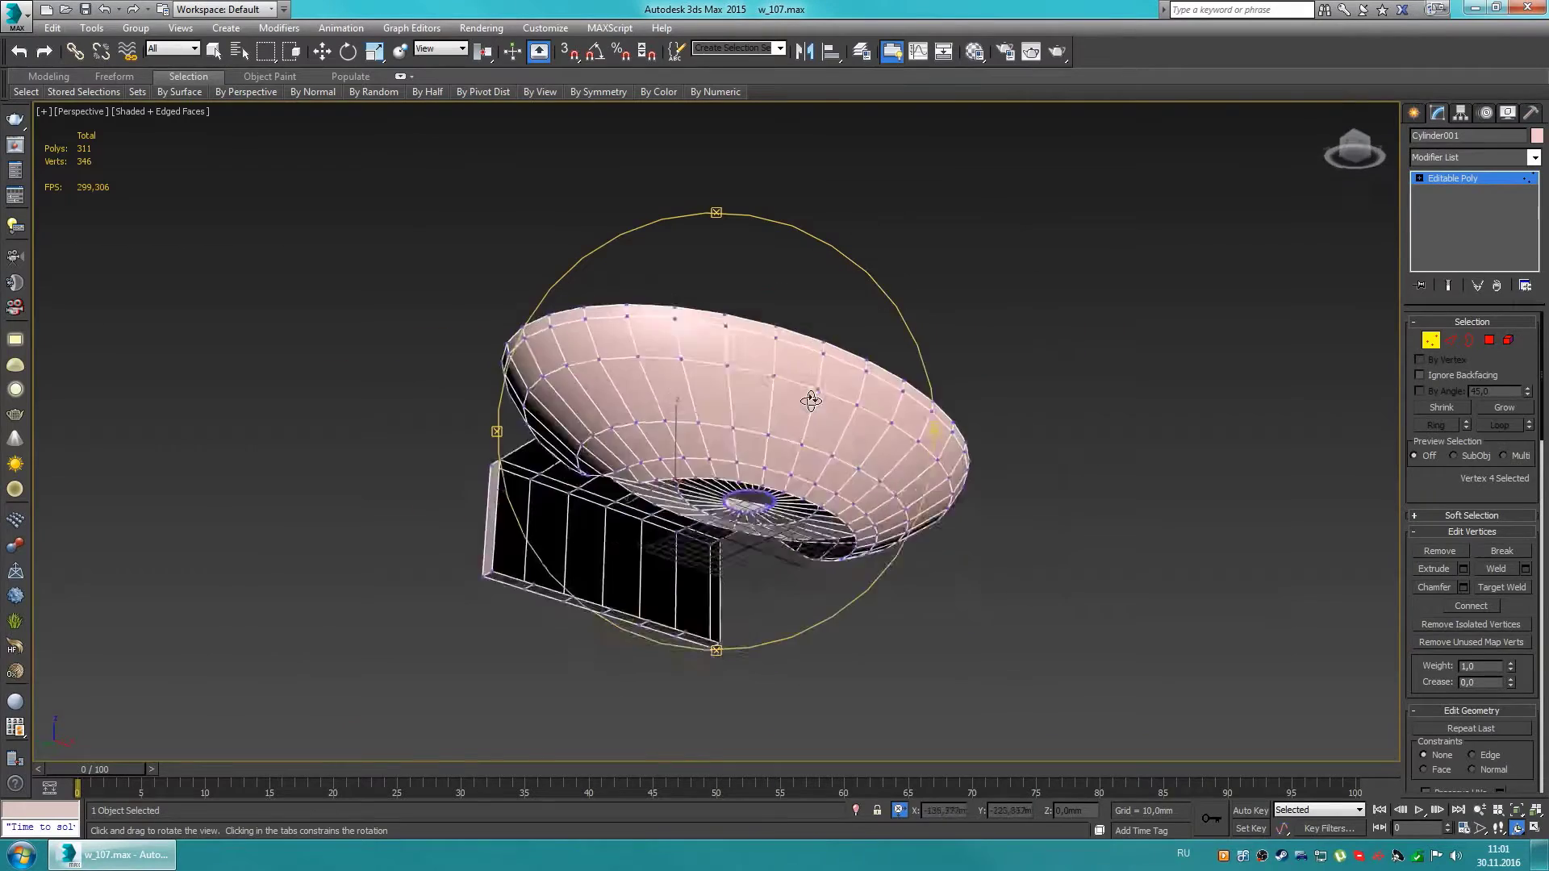
key(alt+w)
scroll(467, 616, up, 3)
Step: Select the bowl's bottom edge loop in a maximized Perspective view
key(w)
key(2)
click(1057, 645)
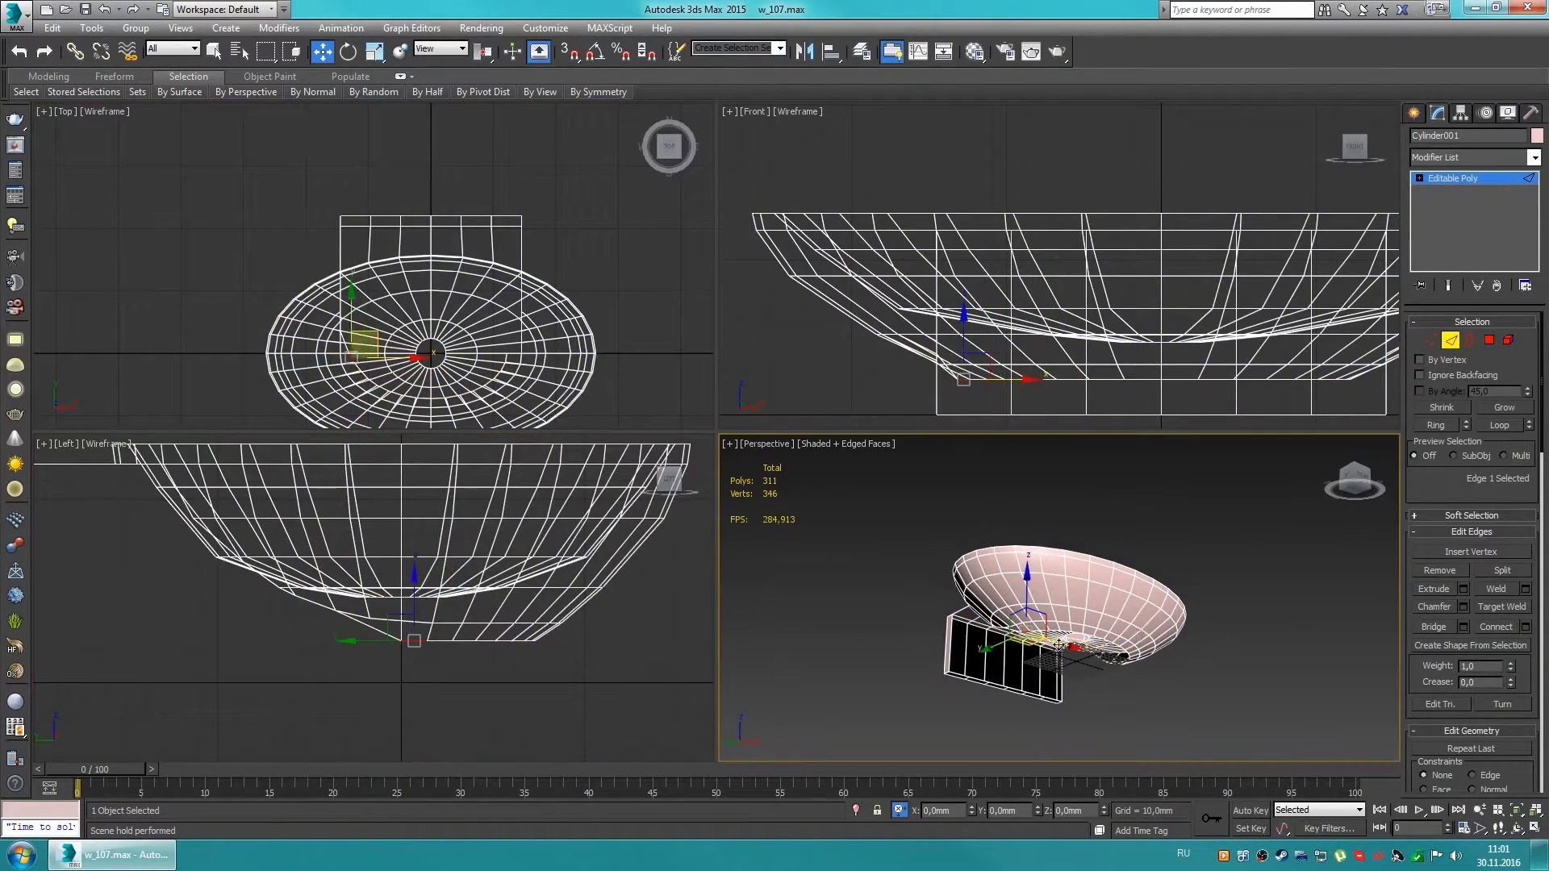
key(alt+w)
double_click(944, 588)
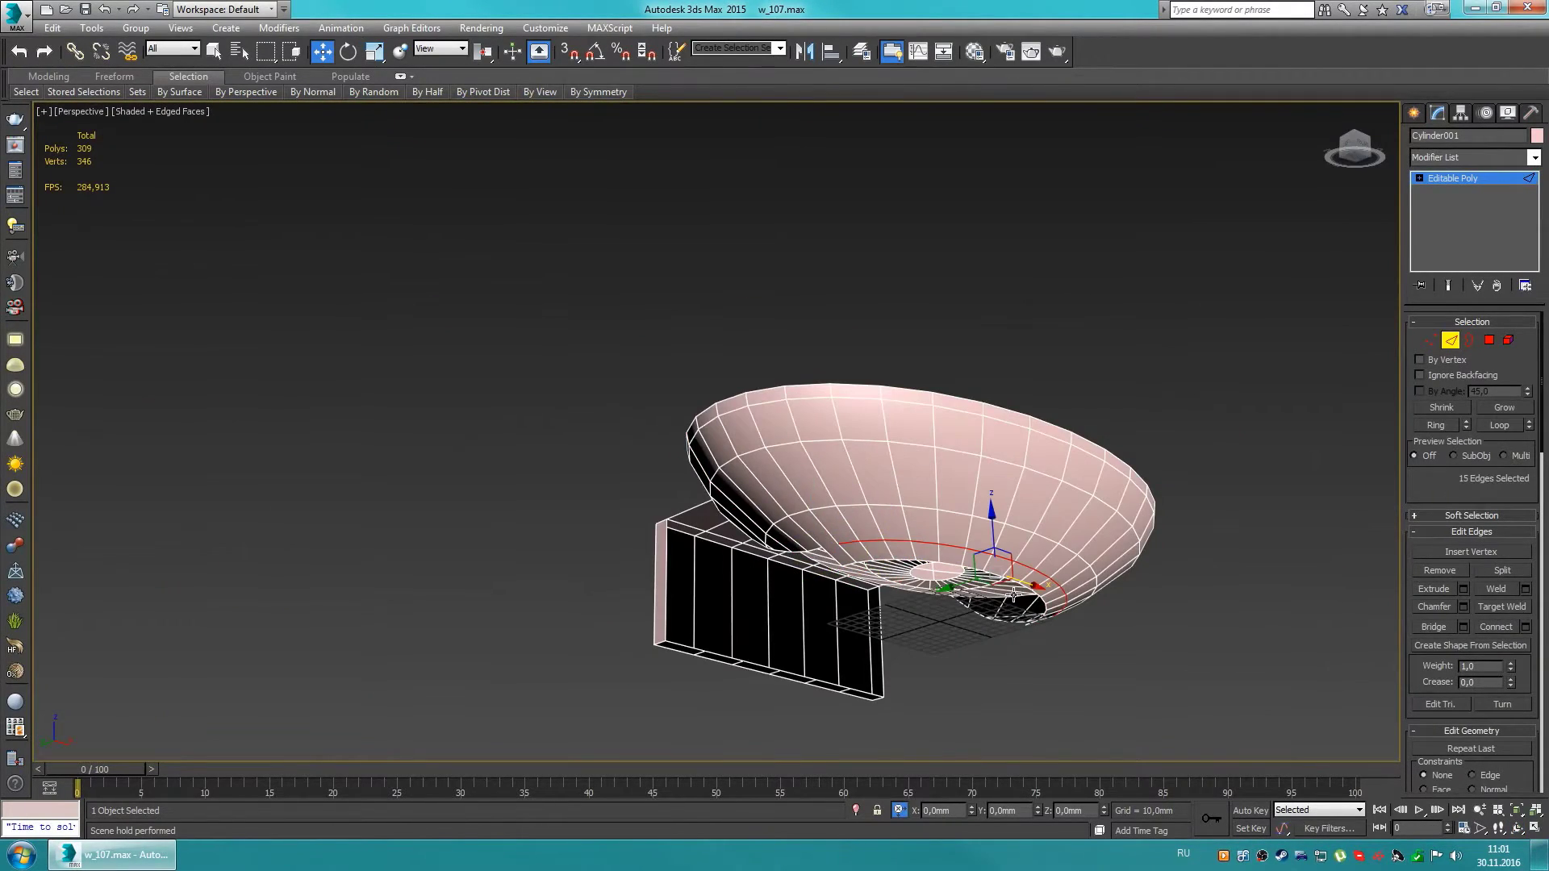
key(ctrl+r)
key(1)
mouse_move(1014, 595)
mouse_down()
mouse_move(727, 524)
mouse_move(750, 542)
mouse_move(921, 498)
mouse_up()
scroll(703, 557, up, 4)
Step: Snap the bottom loop's vertices into place using vertex snapping
key(ctrl+r)
mouse_move(819, 450)
mouse_down()
mouse_move(1071, 494)
mouse_move(892, 493)
mouse_up()
mouse_move(838, 525)
alt+middle_down()
mouse_move(837, 576)
mouse_move(871, 547)
mouse_move(705, 512)
mouse_move(677, 672)
mouse_move(819, 605)
mouse_move(938, 449)
alt+middle_up()
scroll(872, 547, up, 5)
key(w)
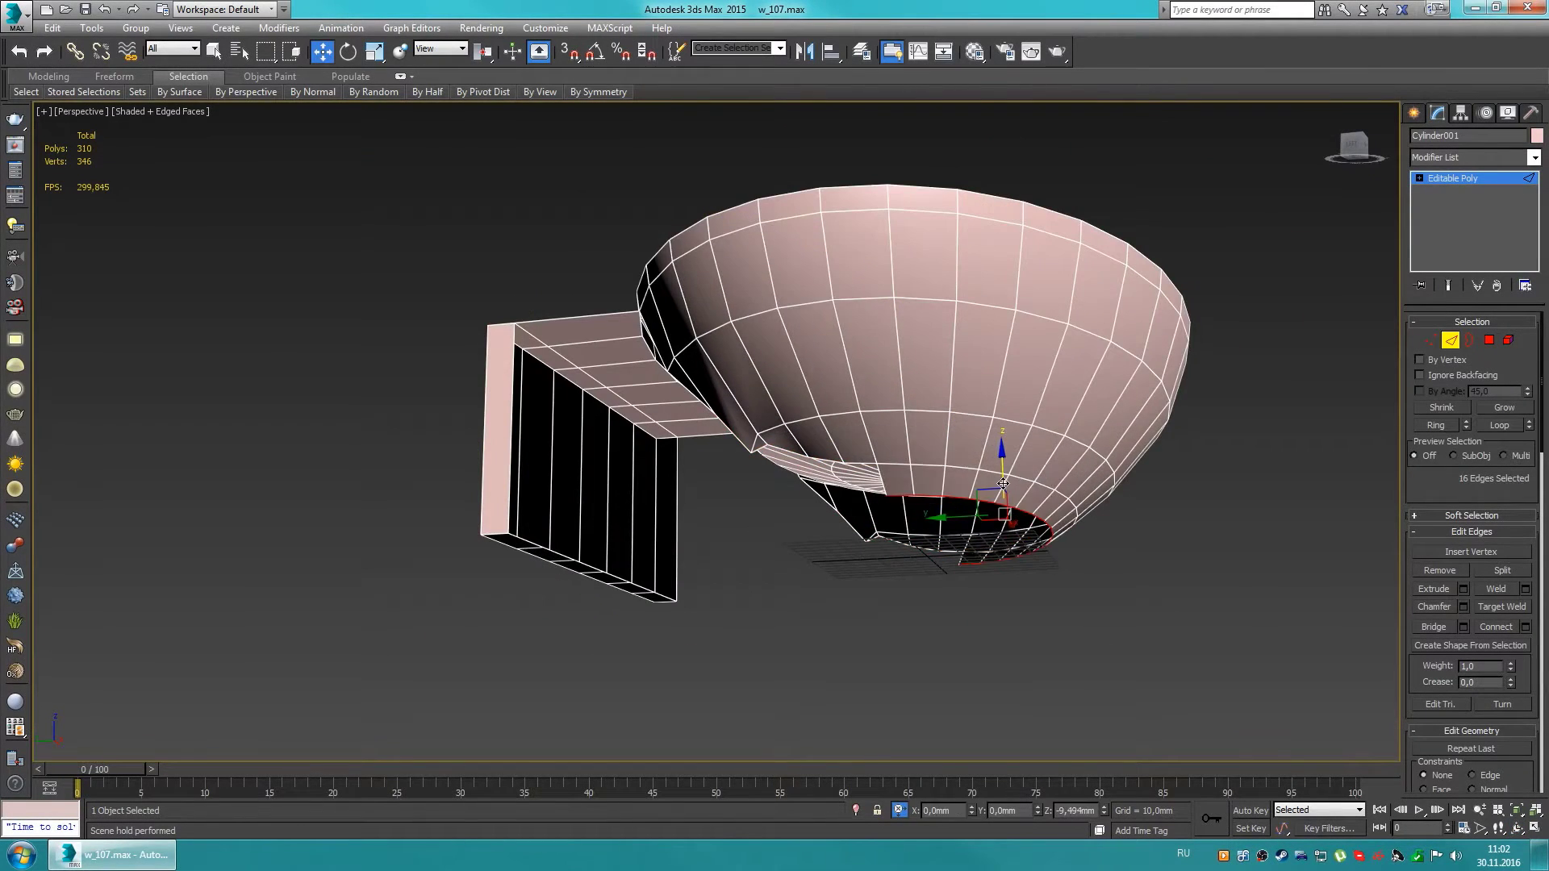
alt+middle_drag(1073, 547, 968, 484)
key(w)
scroll(807, 444, up, 3)
key(1)
key(s)
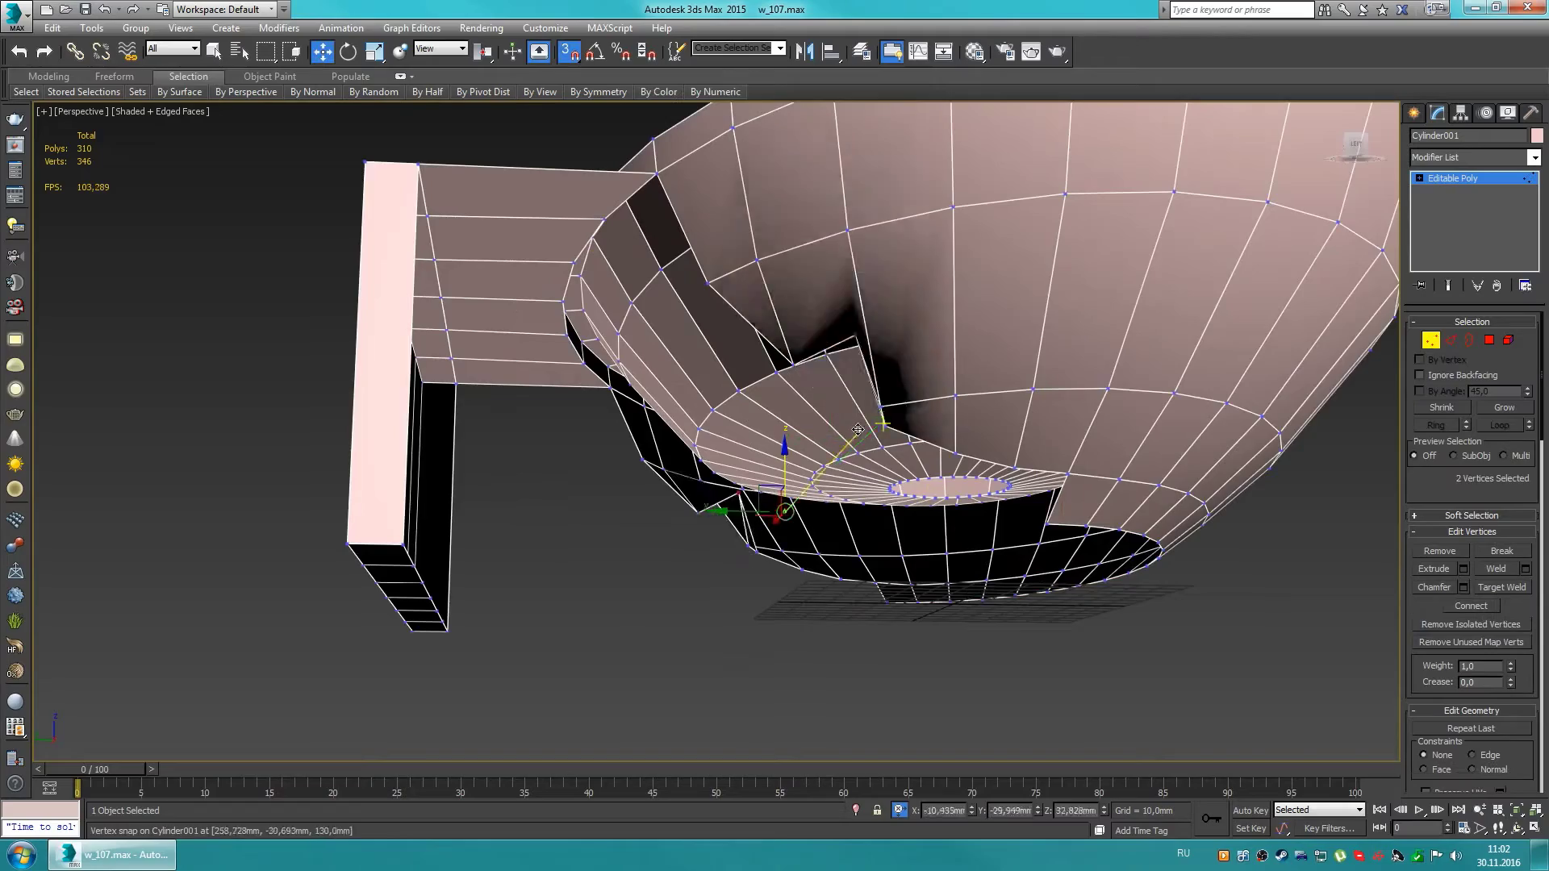
mouse_move(805, 417)
alt+middle_down()
mouse_move(847, 525)
mouse_move(966, 631)
mouse_move(887, 564)
mouse_move(769, 510)
alt+middle_up()
scroll(847, 524, down, 3)
key(2)
key(s)
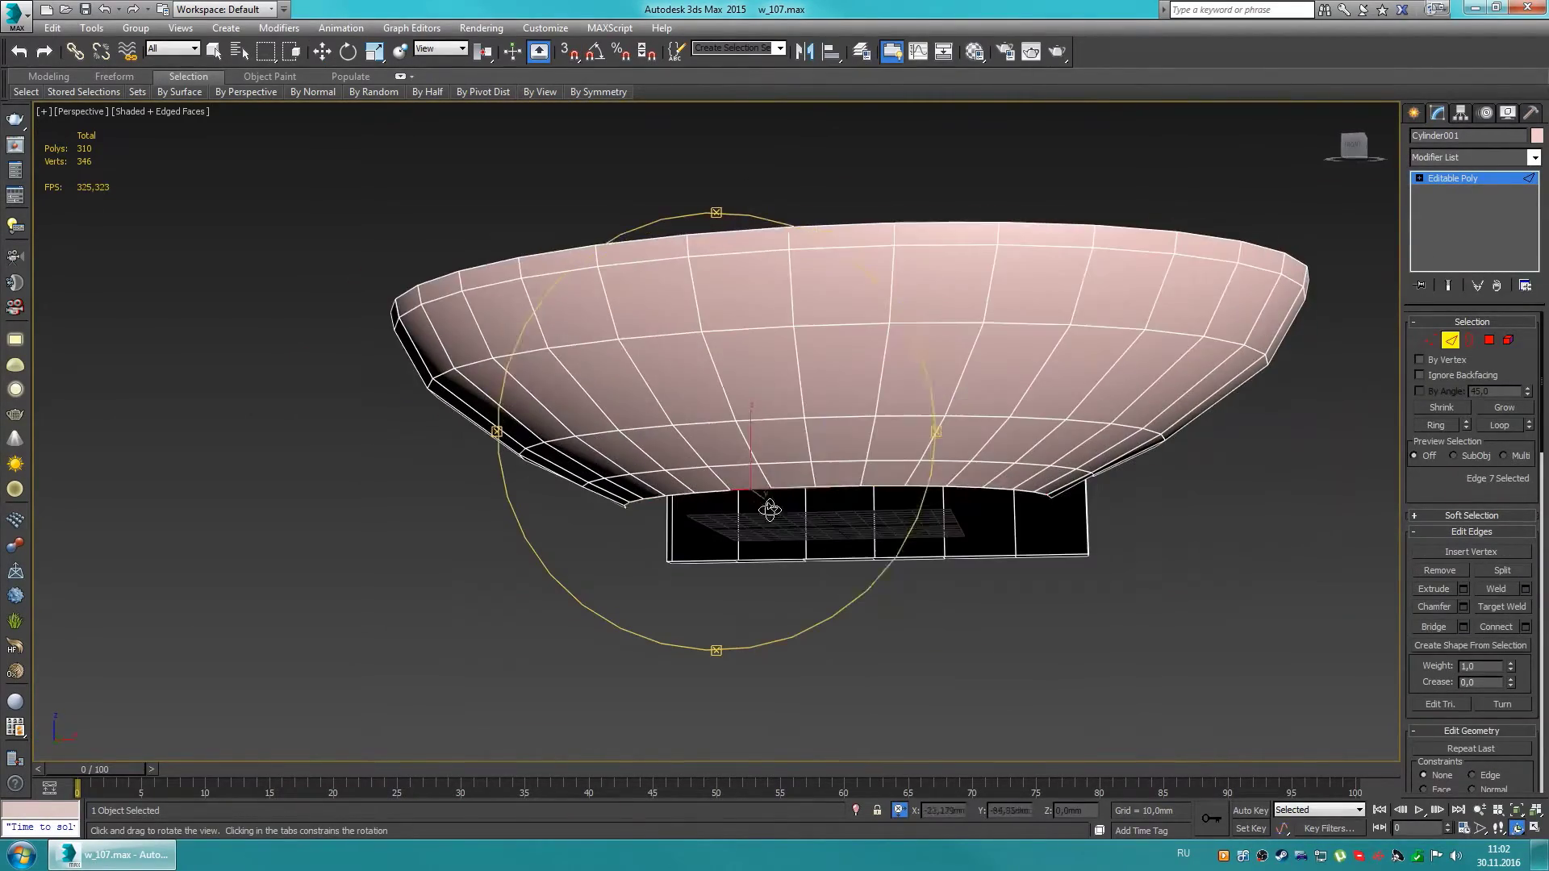
Step: Shift-drag the bottom edge loop down into a 16-face base ring under the basin
mouse_move(820, 447)
alt+middle_down()
mouse_move(645, 549)
mouse_move(524, 581)
alt+middle_up()
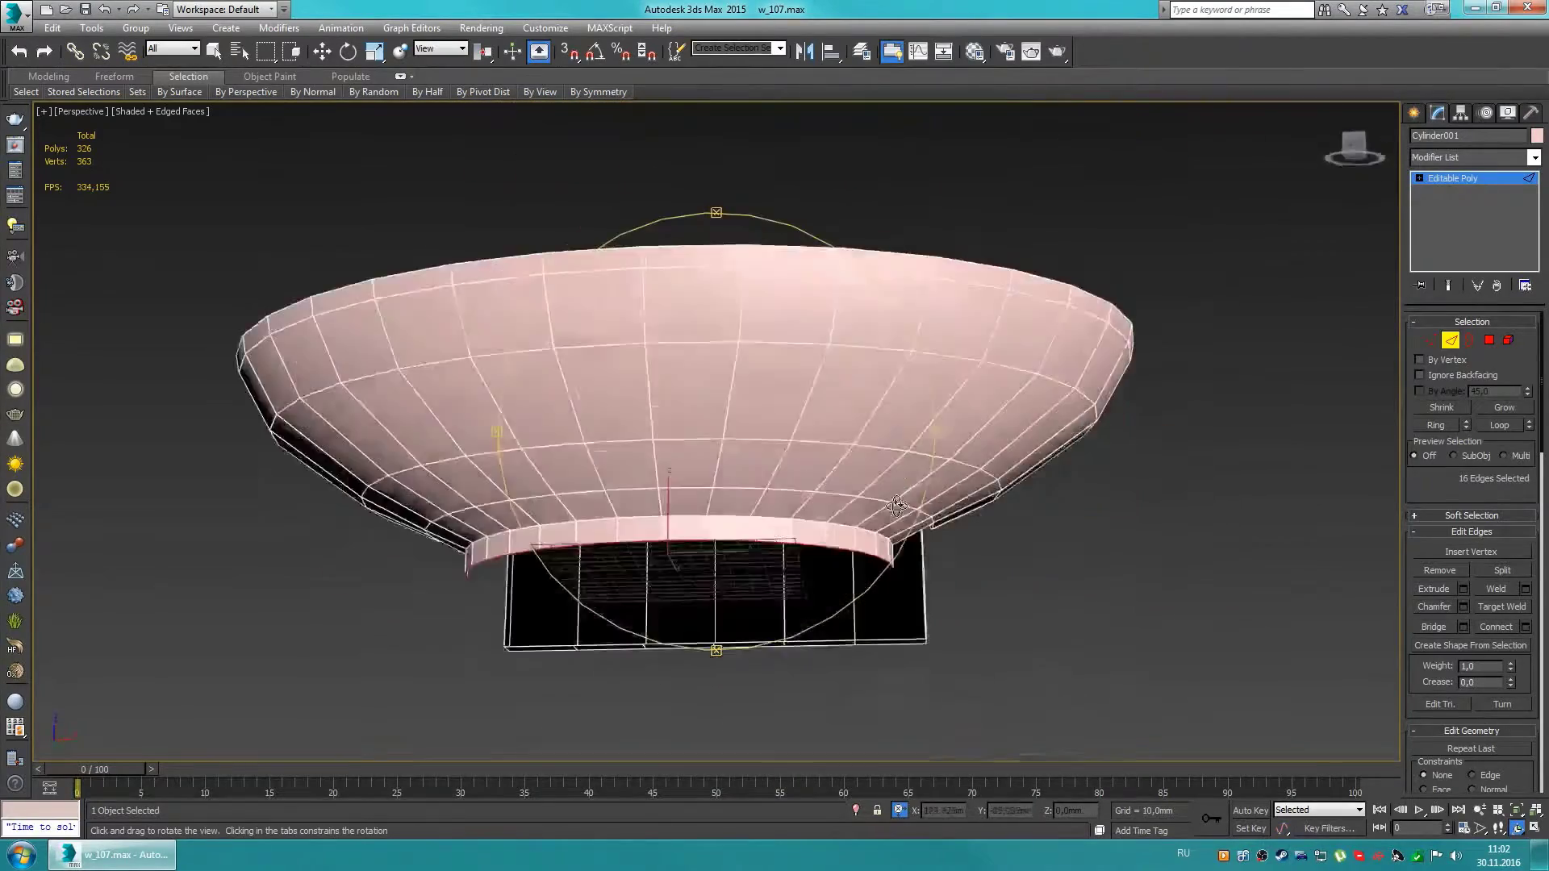
key(alt+w)
scroll(1207, 570, up, 5)
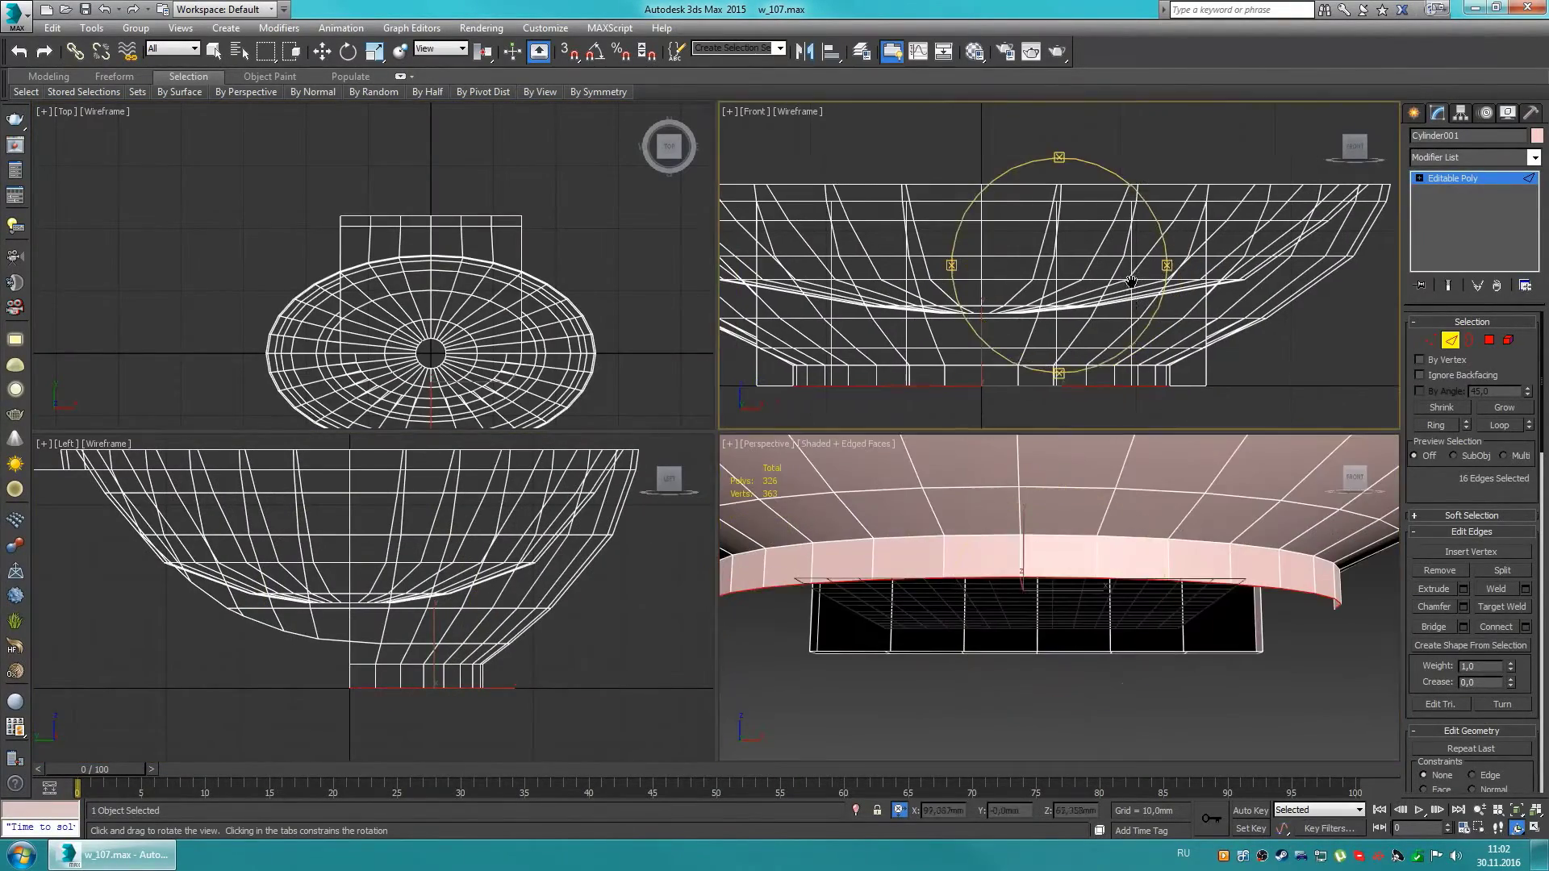
key(4)
key(w)
key(ctrl+r)
mouse_move(1207, 570)
mouse_down()
mouse_move(1080, 559)
mouse_move(1049, 581)
mouse_up()
Step: Delete the selected half of the bowl's vertices
key(1)
key(w)
scroll(1111, 348, down, 2)
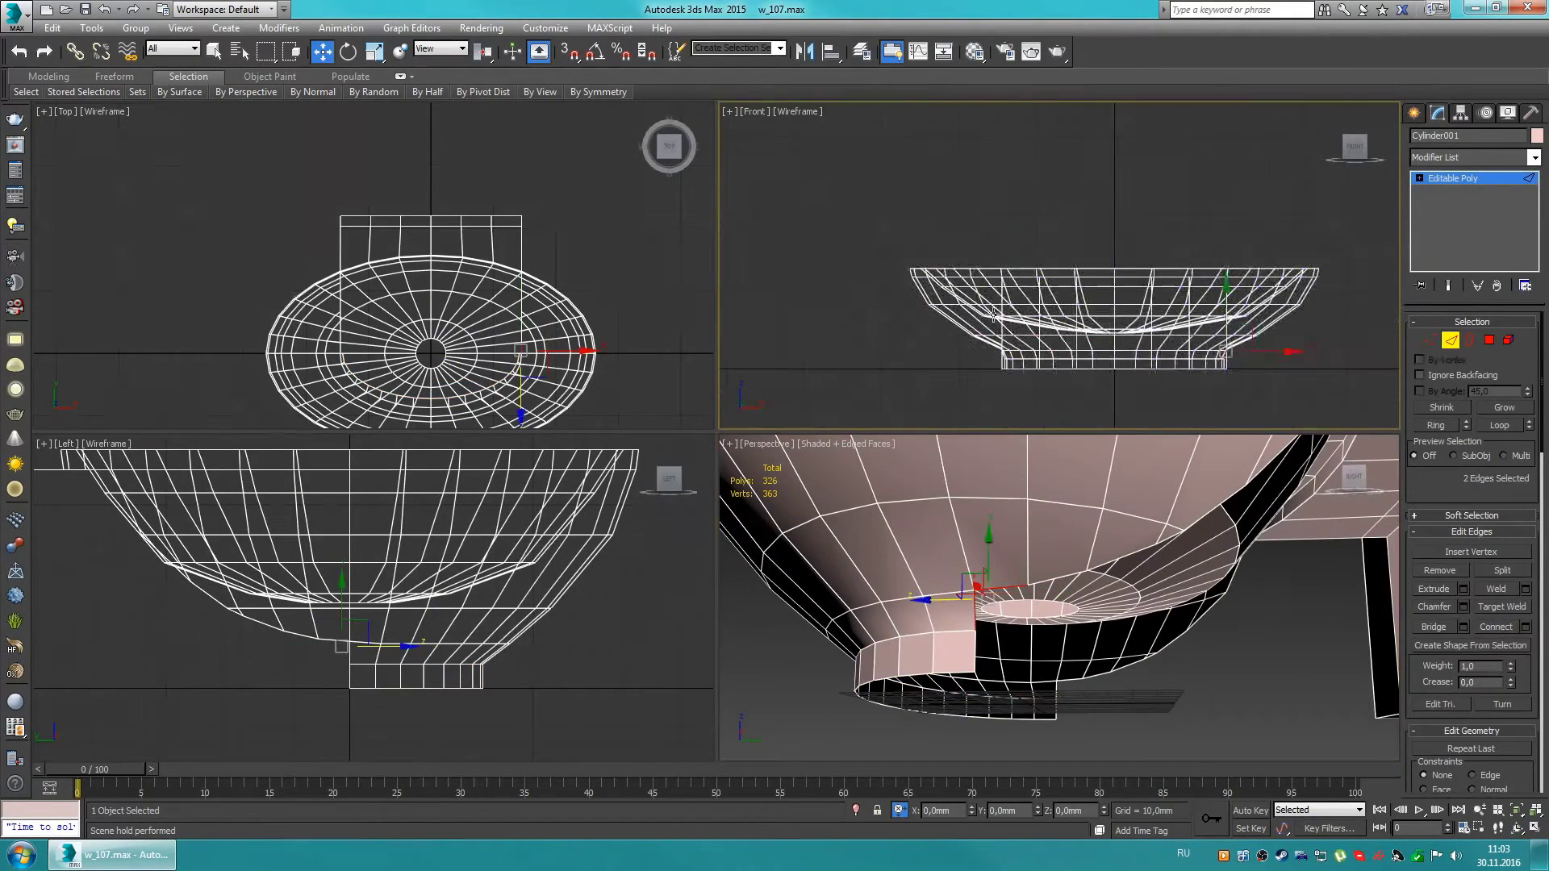
scroll(1112, 349, up, 6)
scroll(1111, 349, down, 2)
key(Delete)
scroll(1027, 553, down, 3)
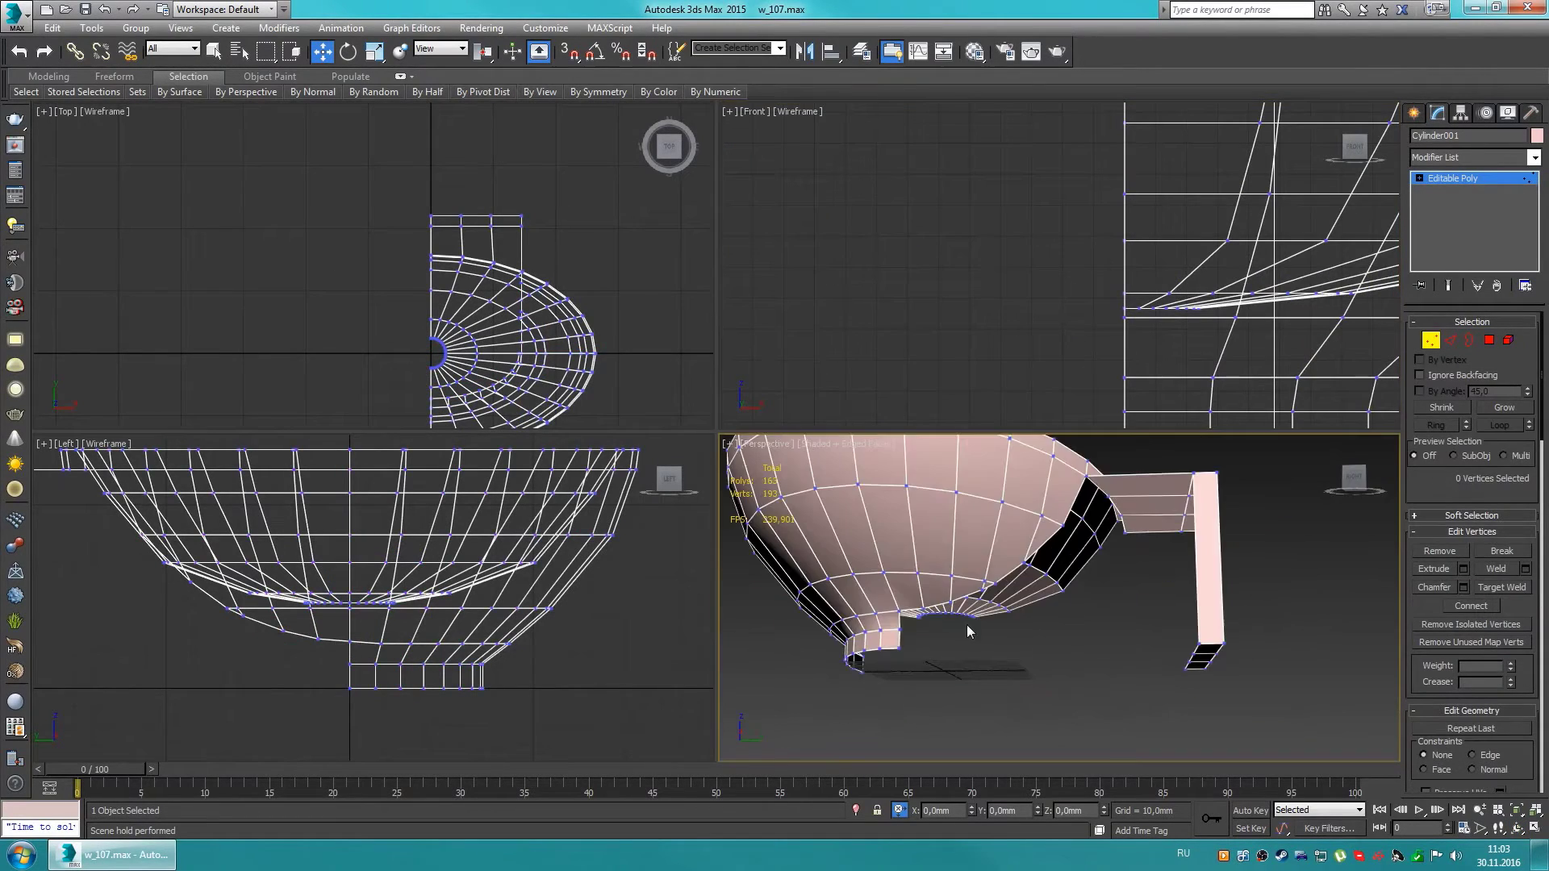
Step: Select the open border left on the half bowl's cut side
key(2)
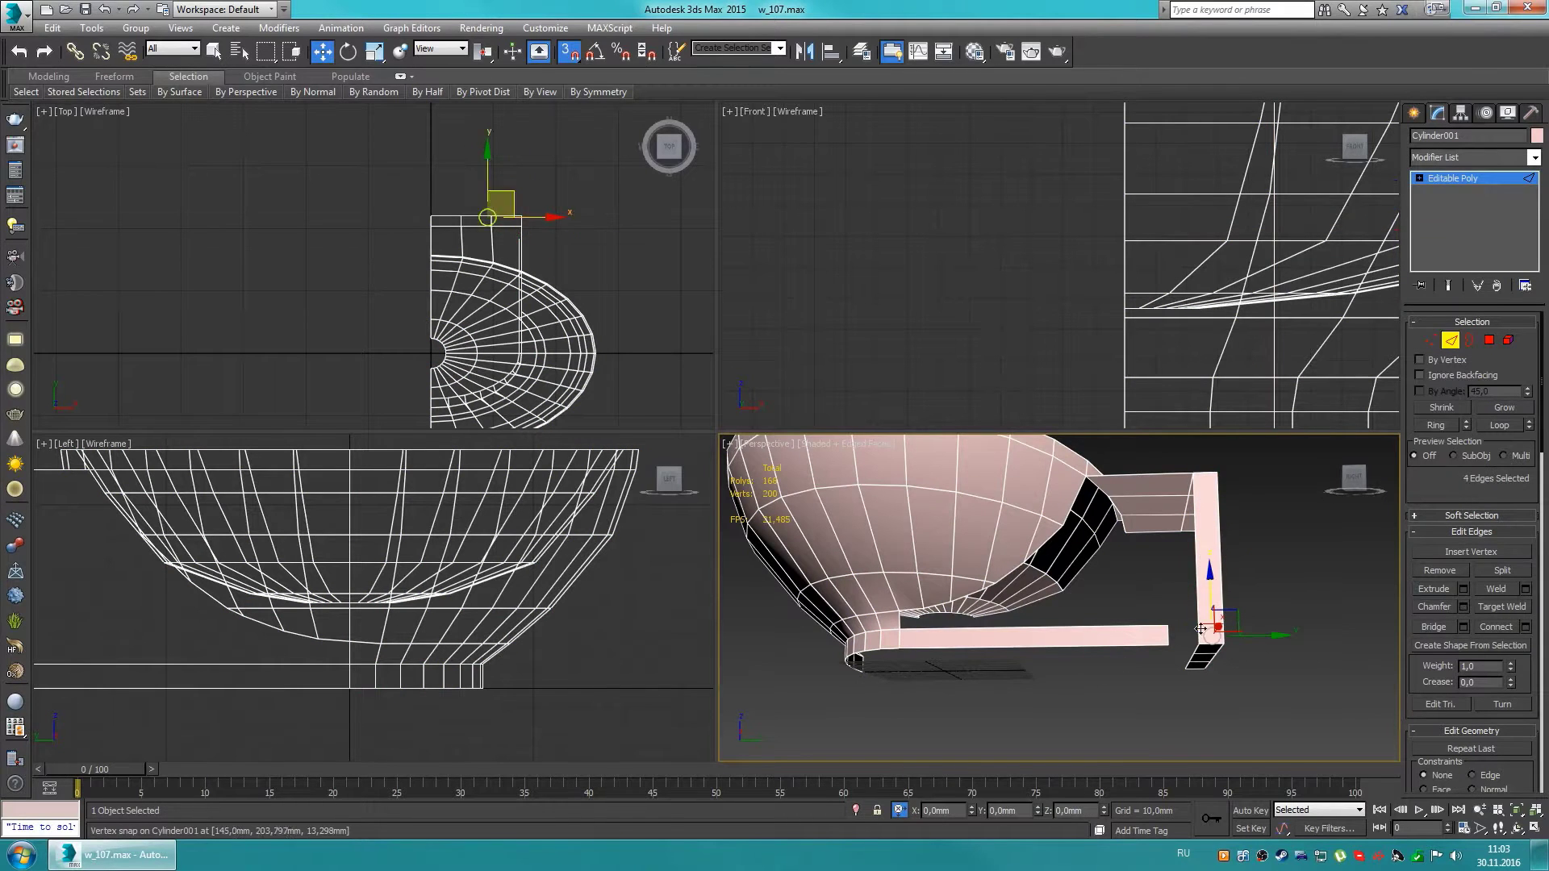
key(3)
scroll(564, 484, down, 3)
mouse_move(1049, 597)
alt+middle_down()
mouse_move(970, 617)
mouse_move(1042, 634)
mouse_move(925, 694)
alt+middle_up()
click(970, 617)
scroll(960, 625, up, 3)
key(1)
key(w)
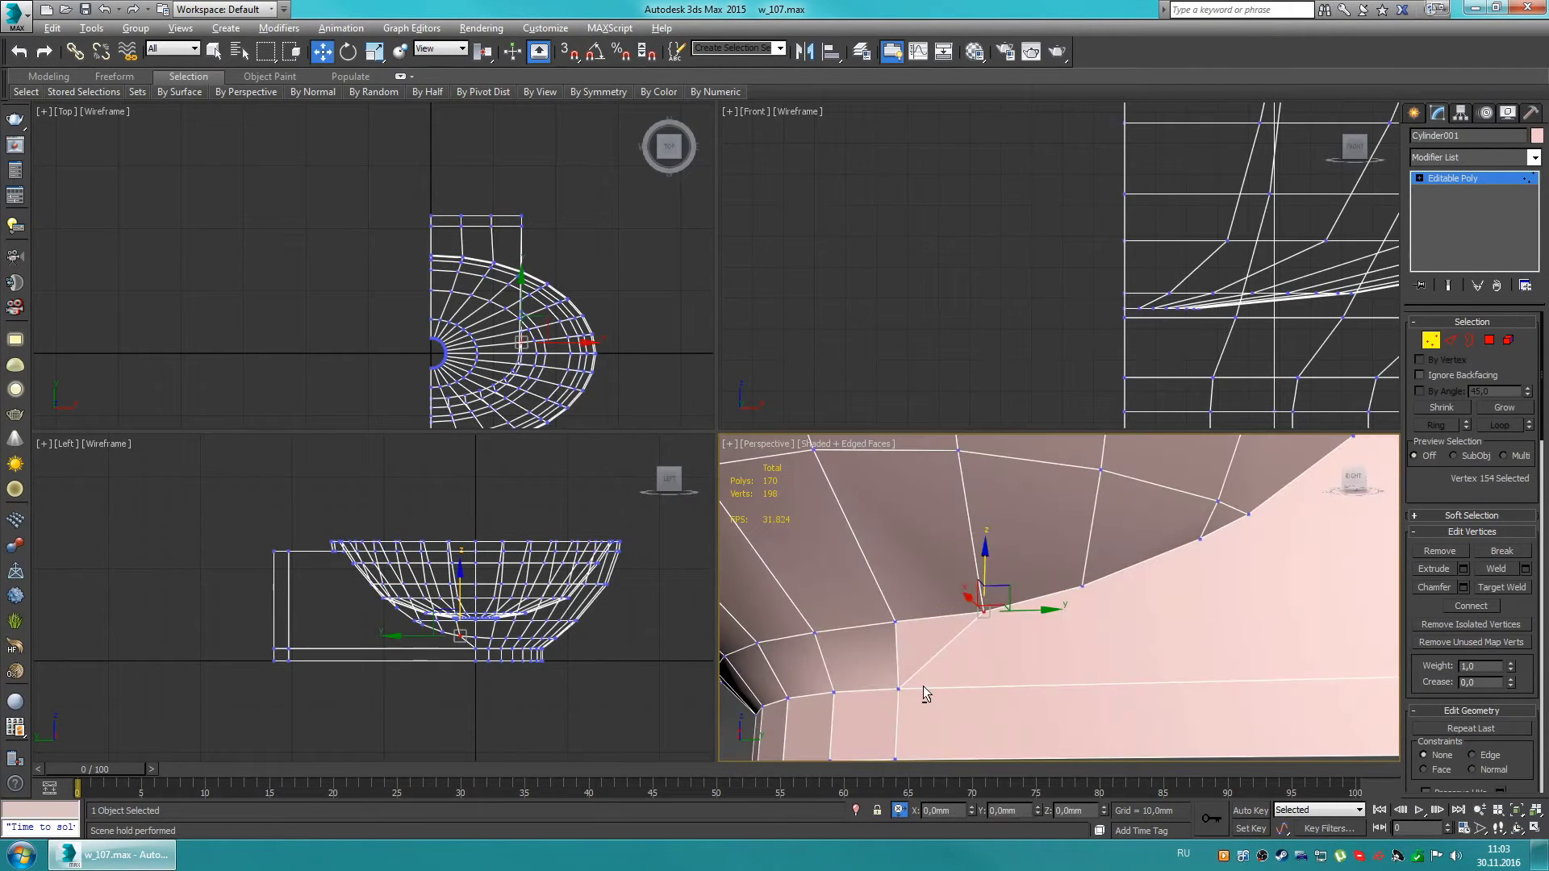
Step: Cut new edges across the bowl's face toward the box support
click(1245, 576)
alt+middle_drag(1245, 576, 1035, 641)
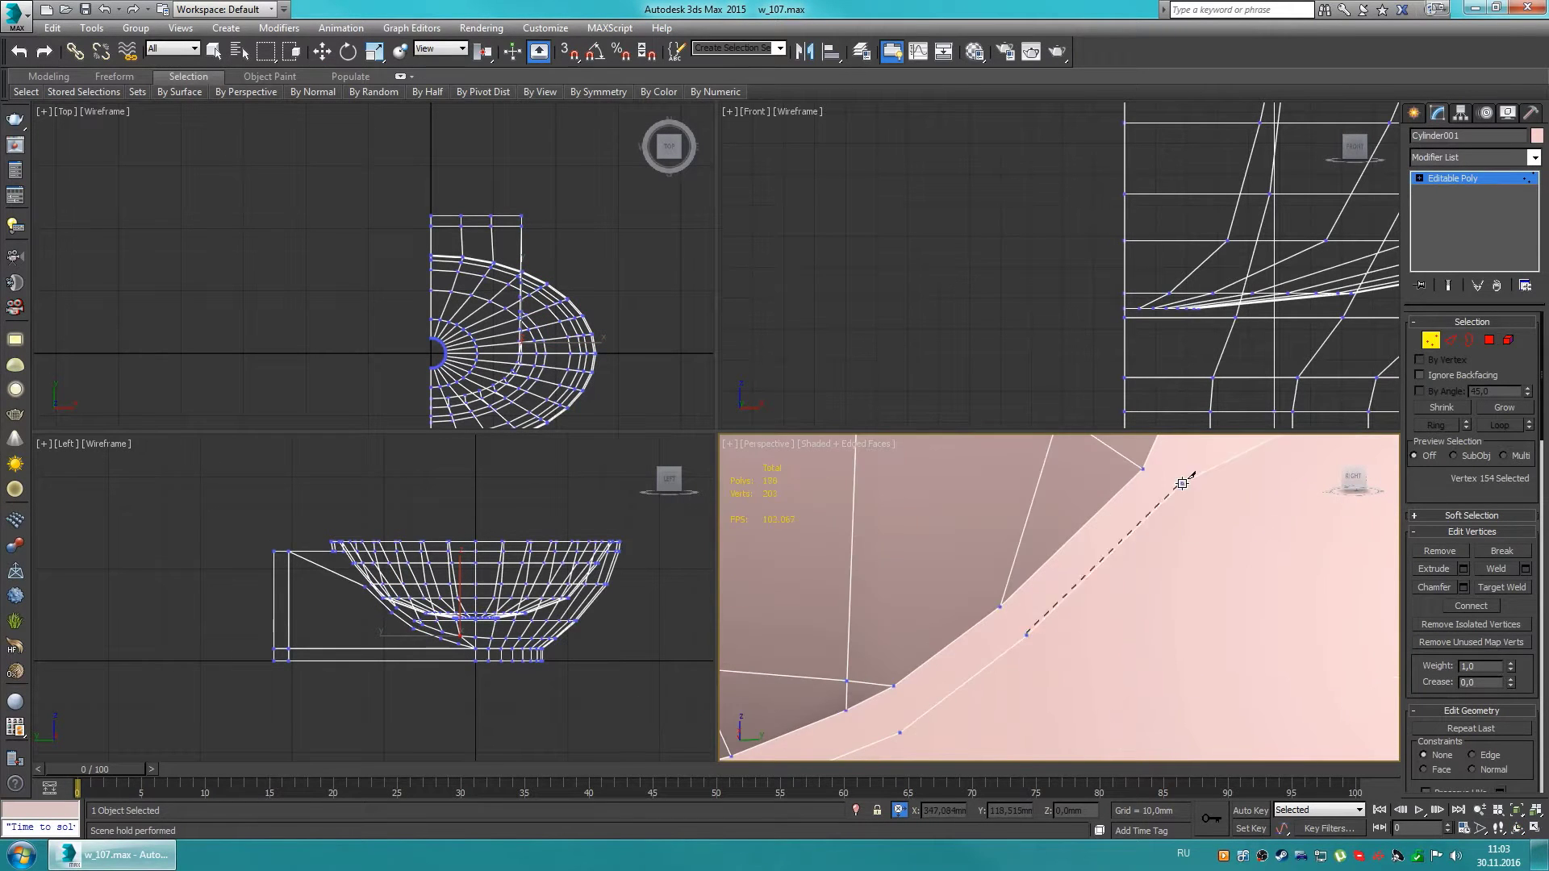
alt+middle_drag(1182, 483, 1085, 508)
click(989, 709)
mouse_move(988, 708)
alt+middle_down()
mouse_move(989, 621)
mouse_move(1057, 637)
alt+middle_up()
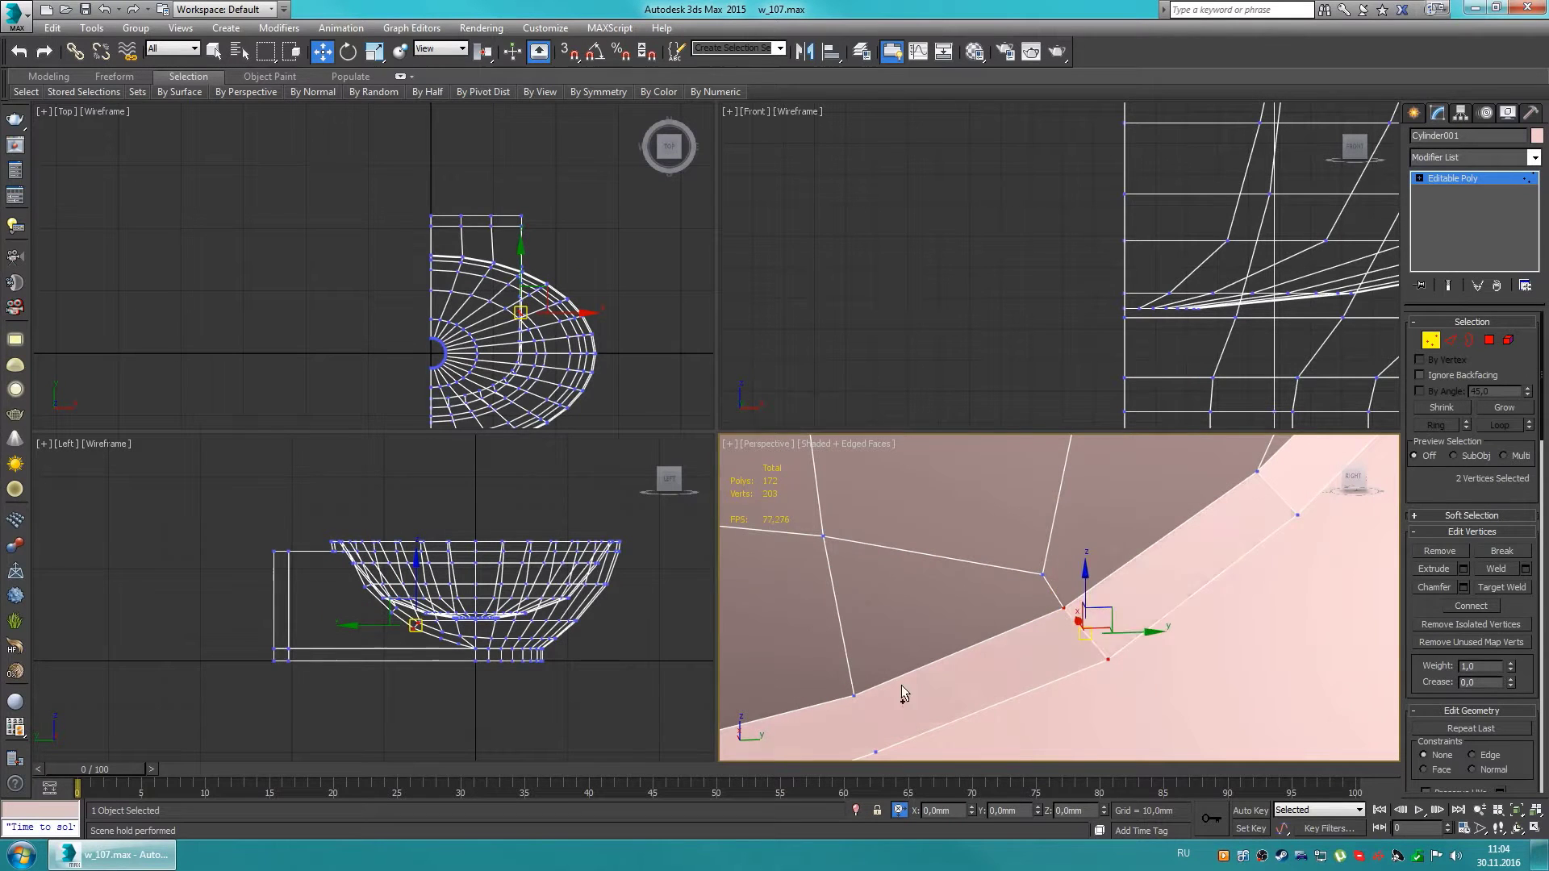
click(831, 657)
Step: Select the edges running along the join between bowl and box
key(2)
scroll(923, 660, up, 3)
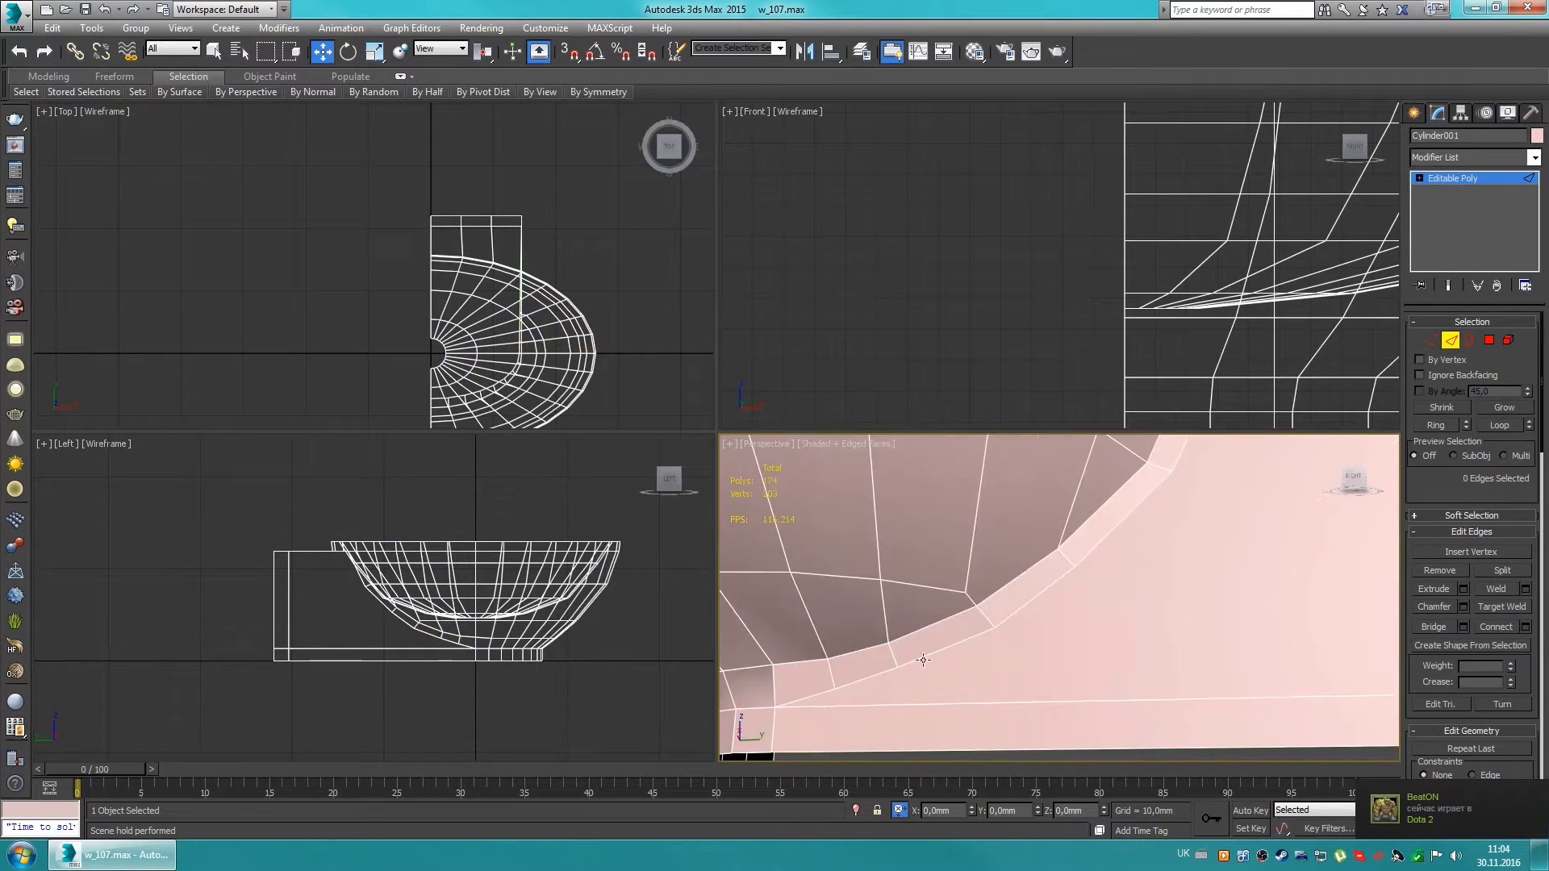
alt+middle_drag(923, 660, 924, 652)
click(924, 652)
alt+middle_drag(857, 689, 1055, 645)
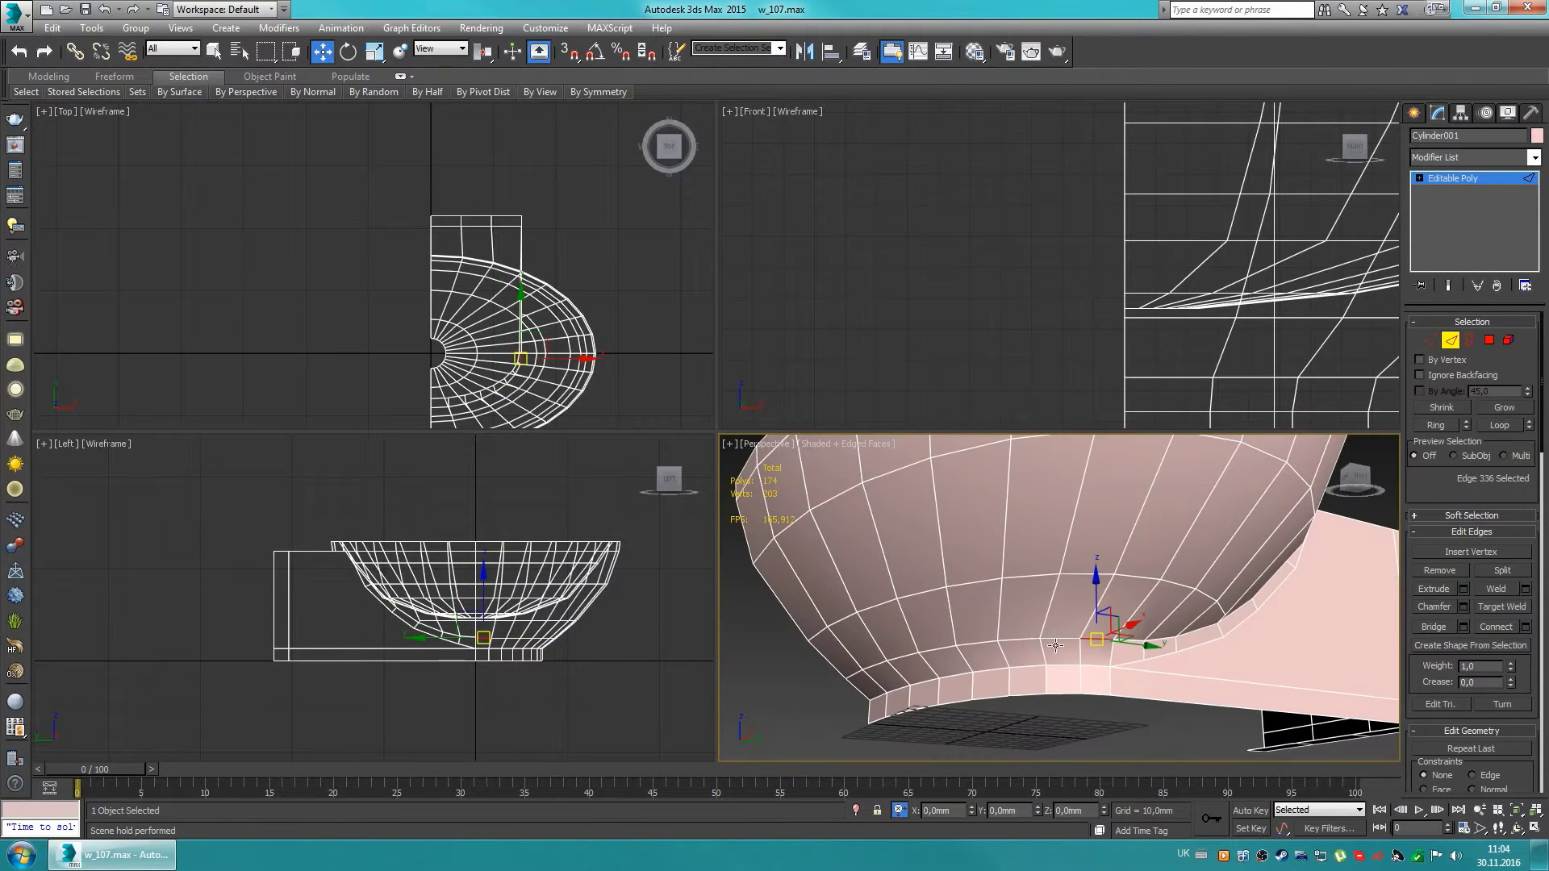
ctrl+click(872, 668)
mouse_move(872, 668)
alt+middle_down()
mouse_move(1045, 640)
mouse_move(1068, 662)
alt+middle_up()
key(1)
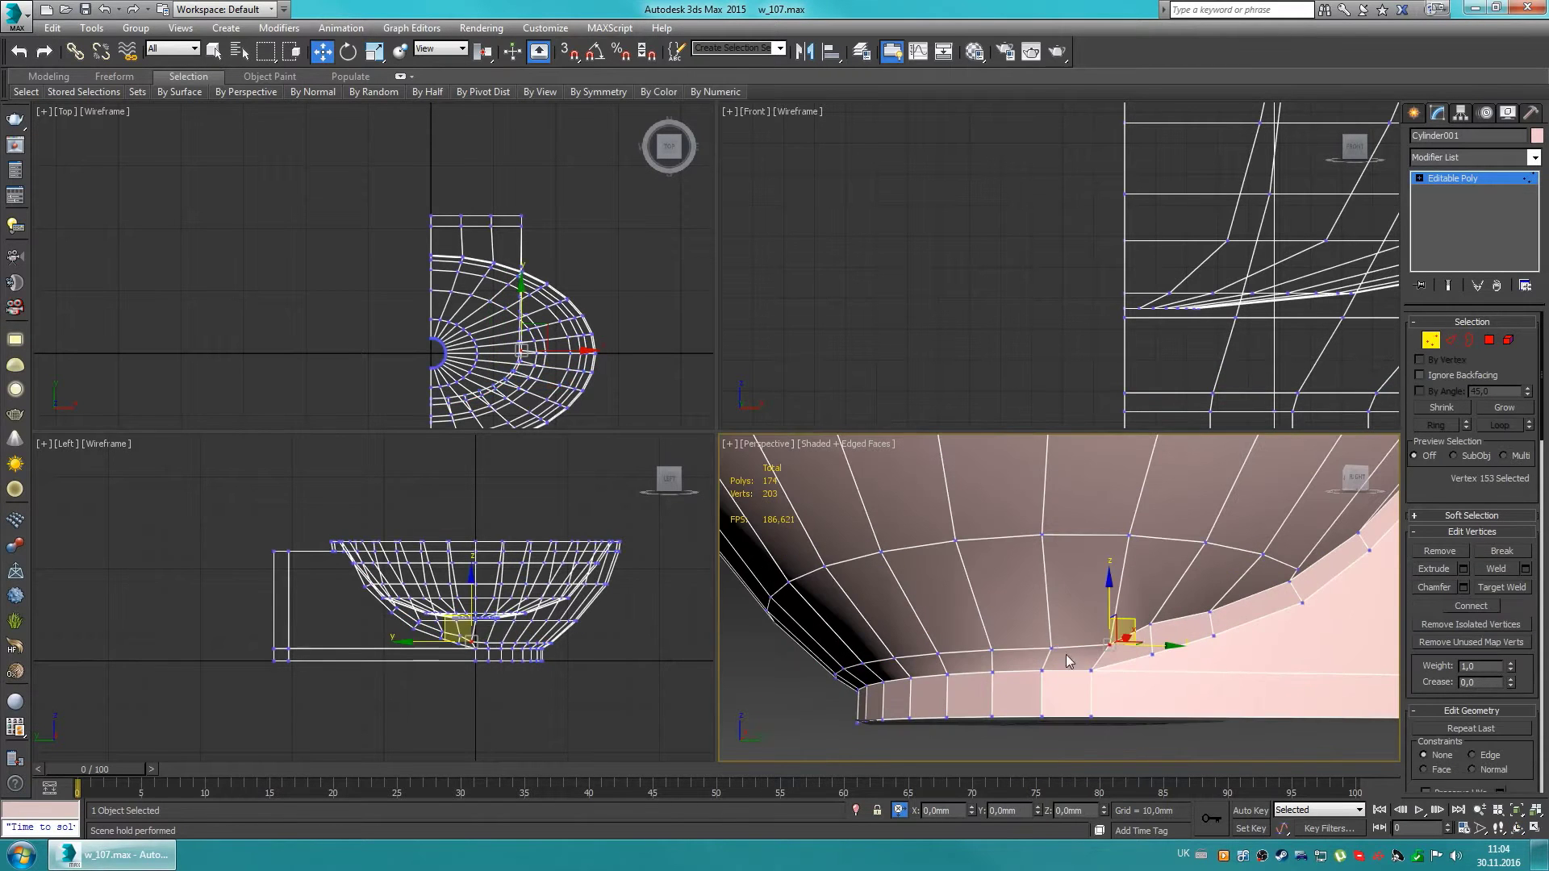
key(2)
mouse_move(1175, 633)
alt+middle_down()
mouse_move(1080, 631)
mouse_move(1083, 586)
alt+middle_up()
Step: Pick the vertices on the join, undoing a stray change, to prepare a connection
key(1)
click(1080, 632)
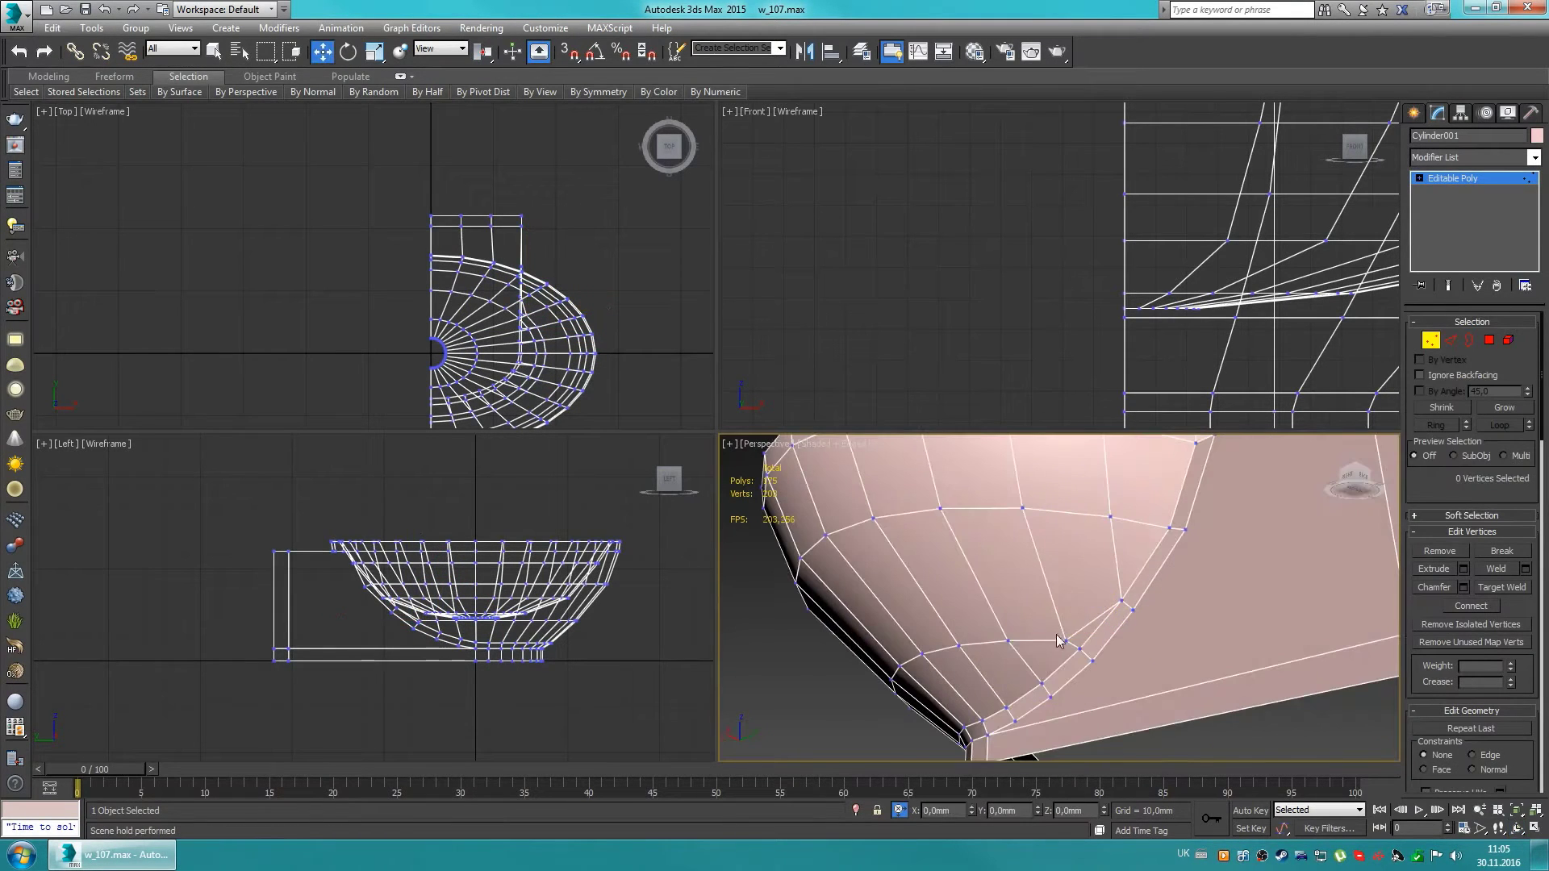
scroll(1060, 641, down, 5)
key(2)
mouse_move(1059, 642)
alt+middle_down()
mouse_move(1125, 660)
mouse_move(1018, 648)
alt+middle_up()
scroll(1124, 660, up, 5)
key(ctrl+z)
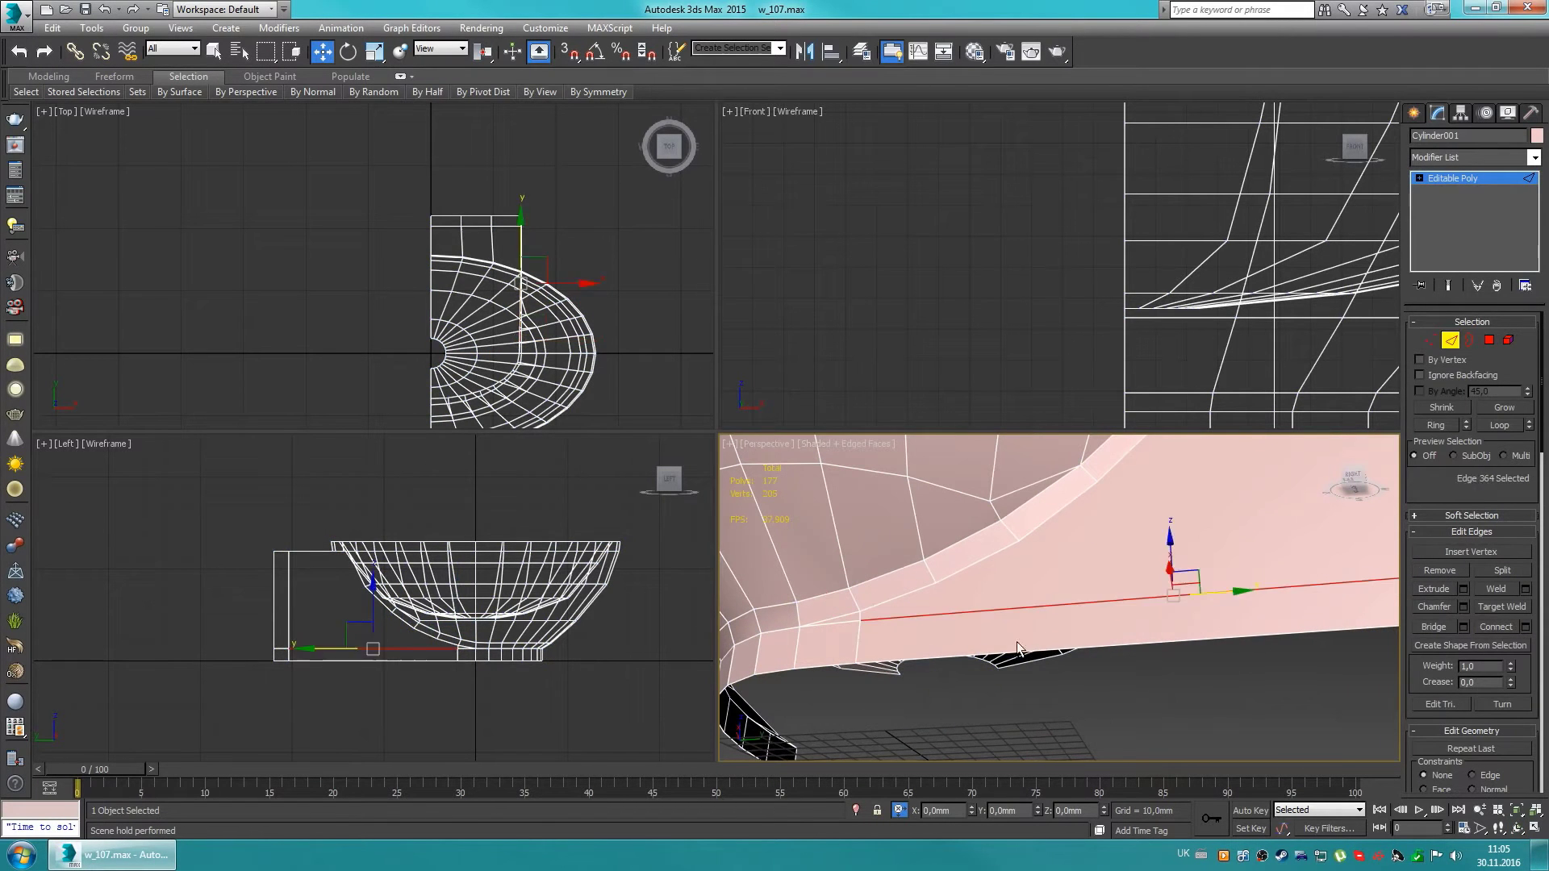
key(1)
click(1019, 546)
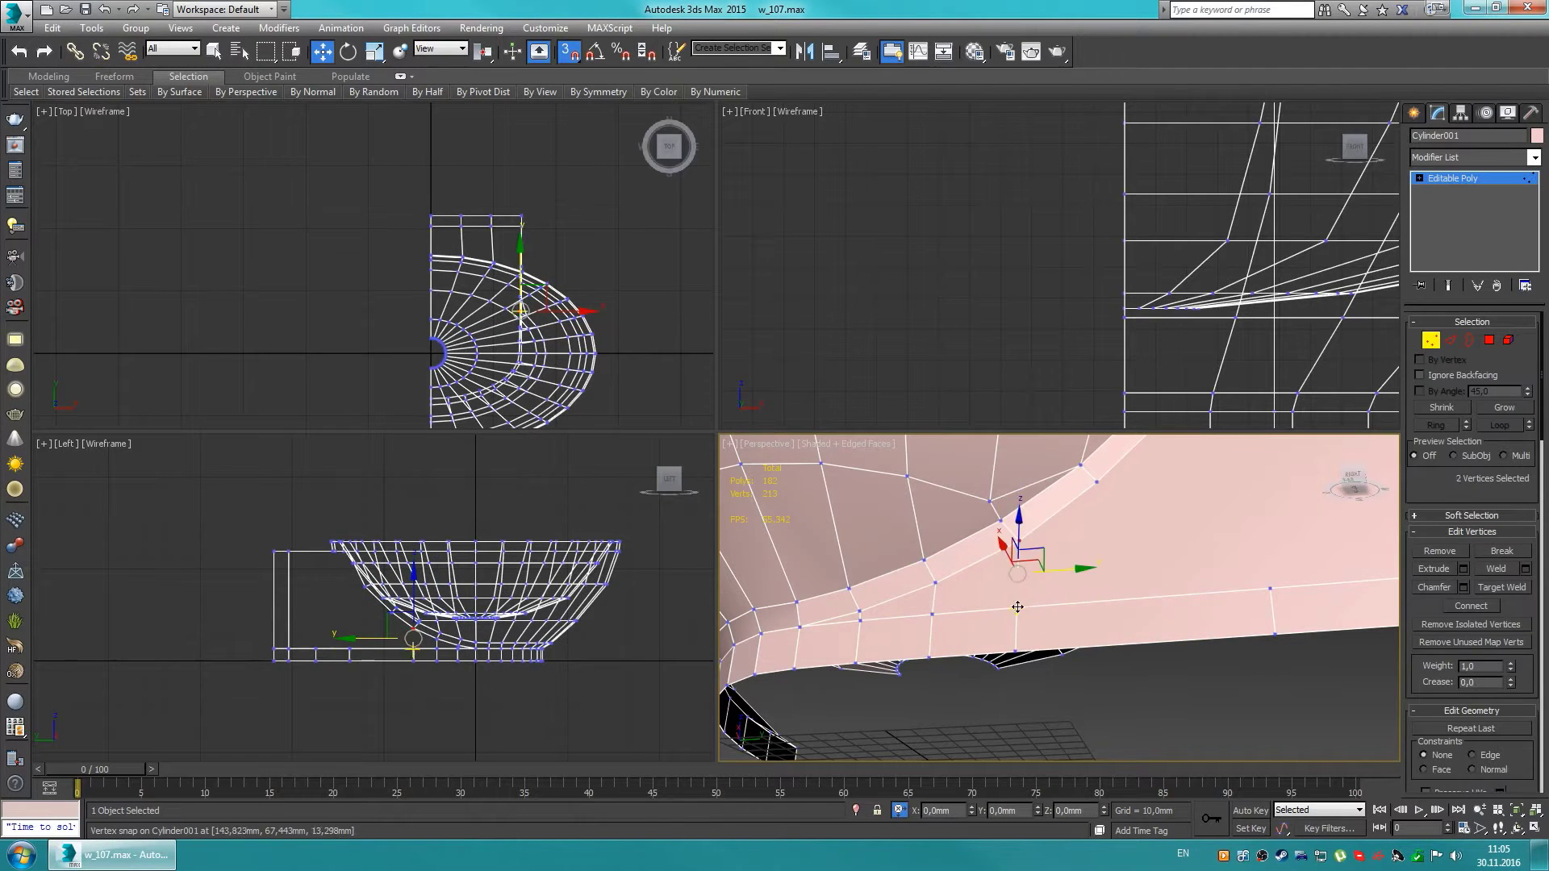
Step: Add connecting edges across the selected join edges with Connect
key(2)
alt+middle_drag(1017, 607, 1052, 704)
key(1)
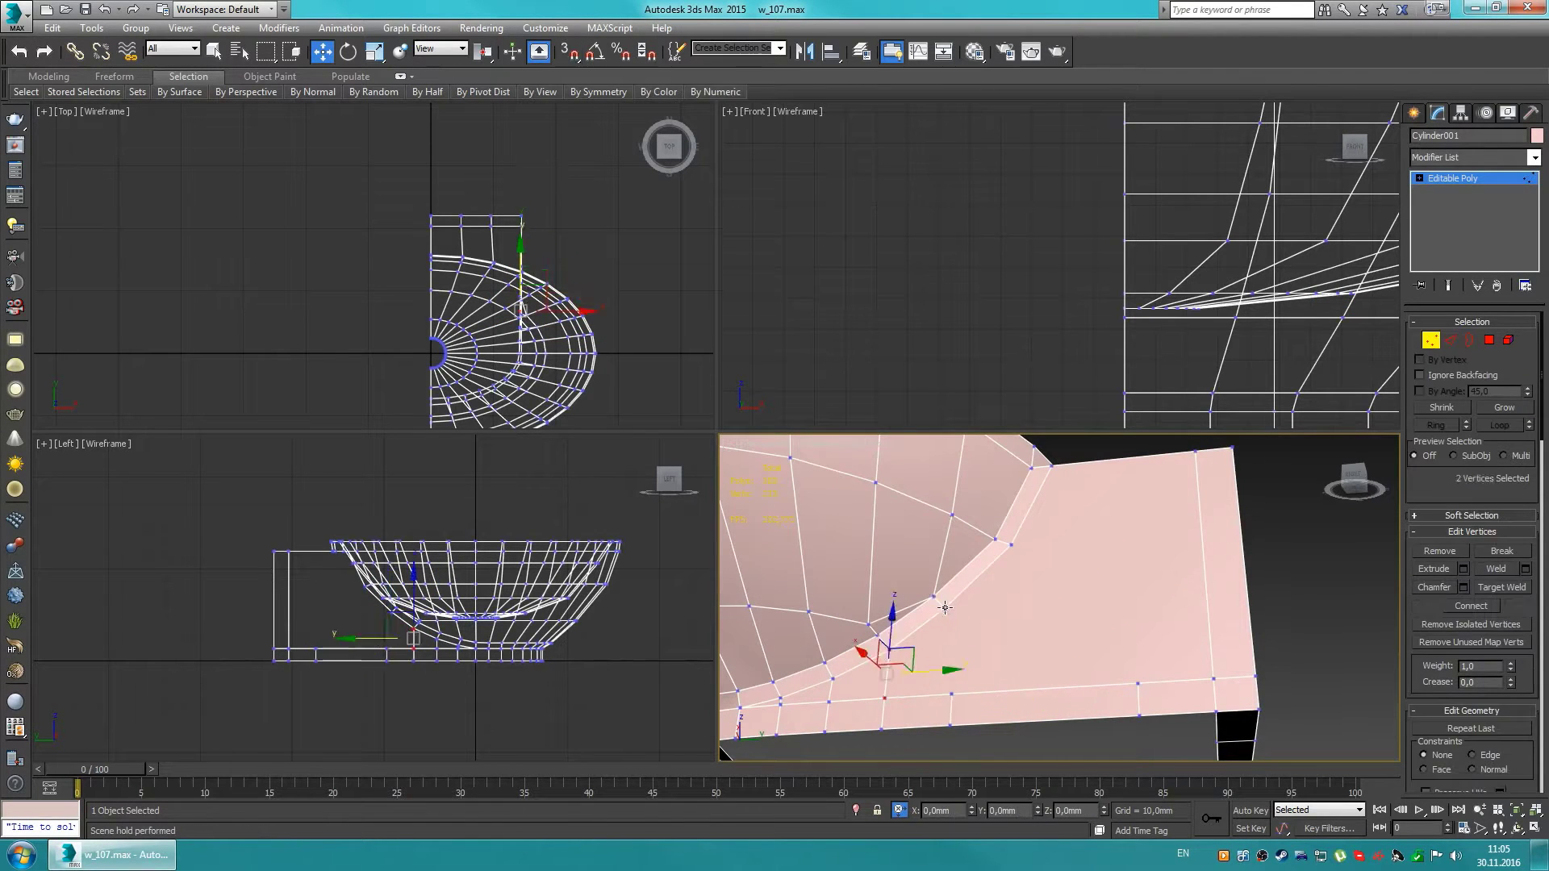
alt+middle_drag(1095, 641, 992, 571)
key(2)
key(ctrl+shift+e)
scroll(990, 560, down, 5)
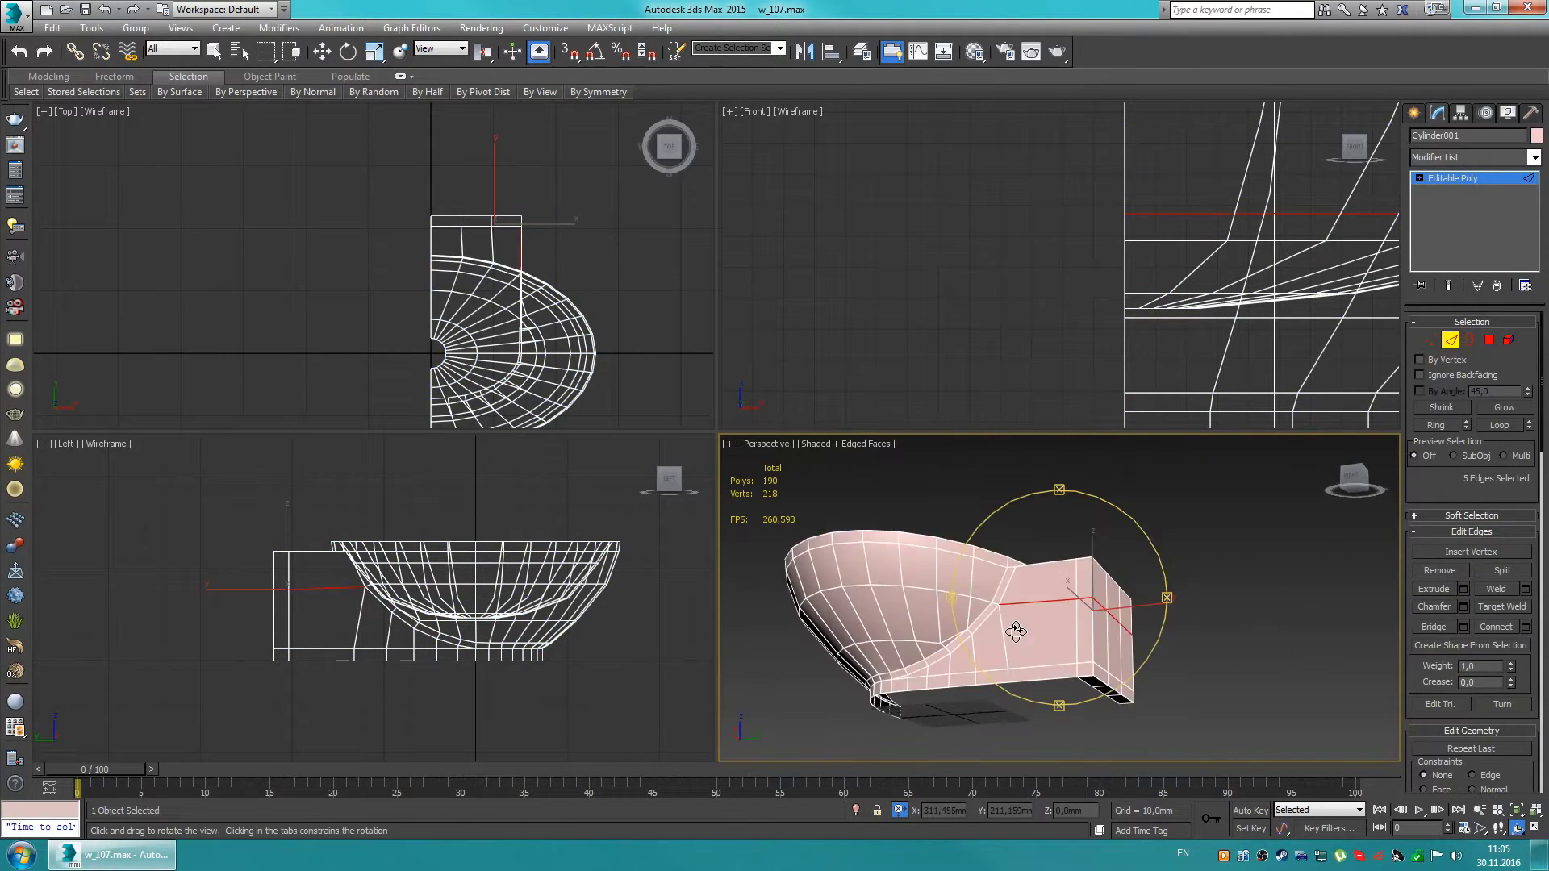
alt+middle_drag(1008, 597, 1040, 650)
scroll(1082, 585, up, 5)
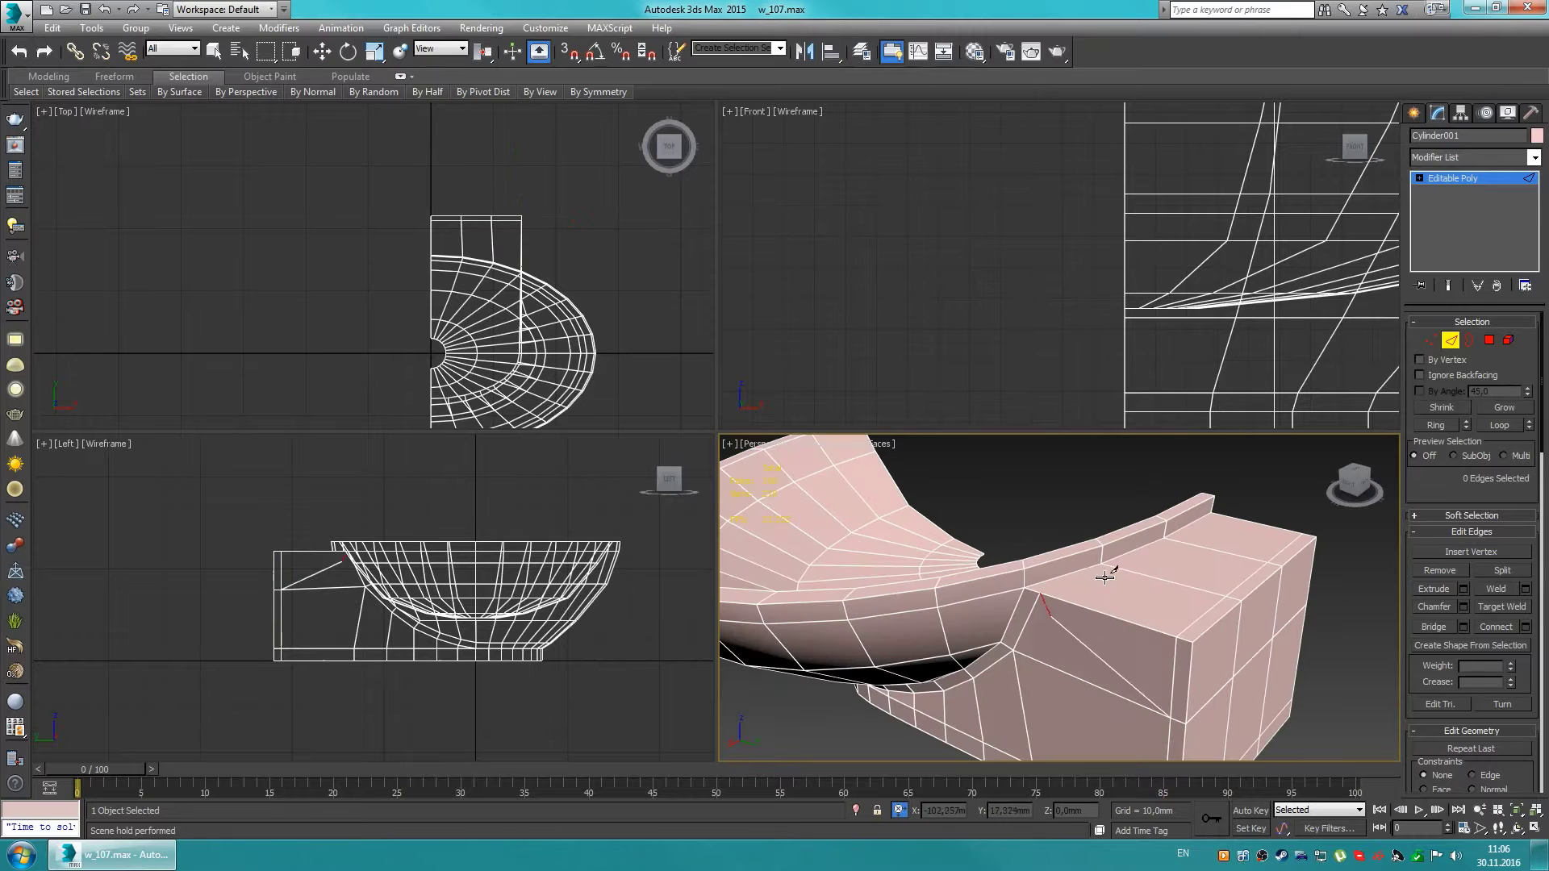
Step: Apply TurboSmooth to the basin and select the rim edge loop on the base poly
scroll(1108, 593, up, 5)
key(2)
click(279, 28)
click(484, 497)
click(1239, 457)
click(1188, 559)
key(2)
double_click(1188, 559)
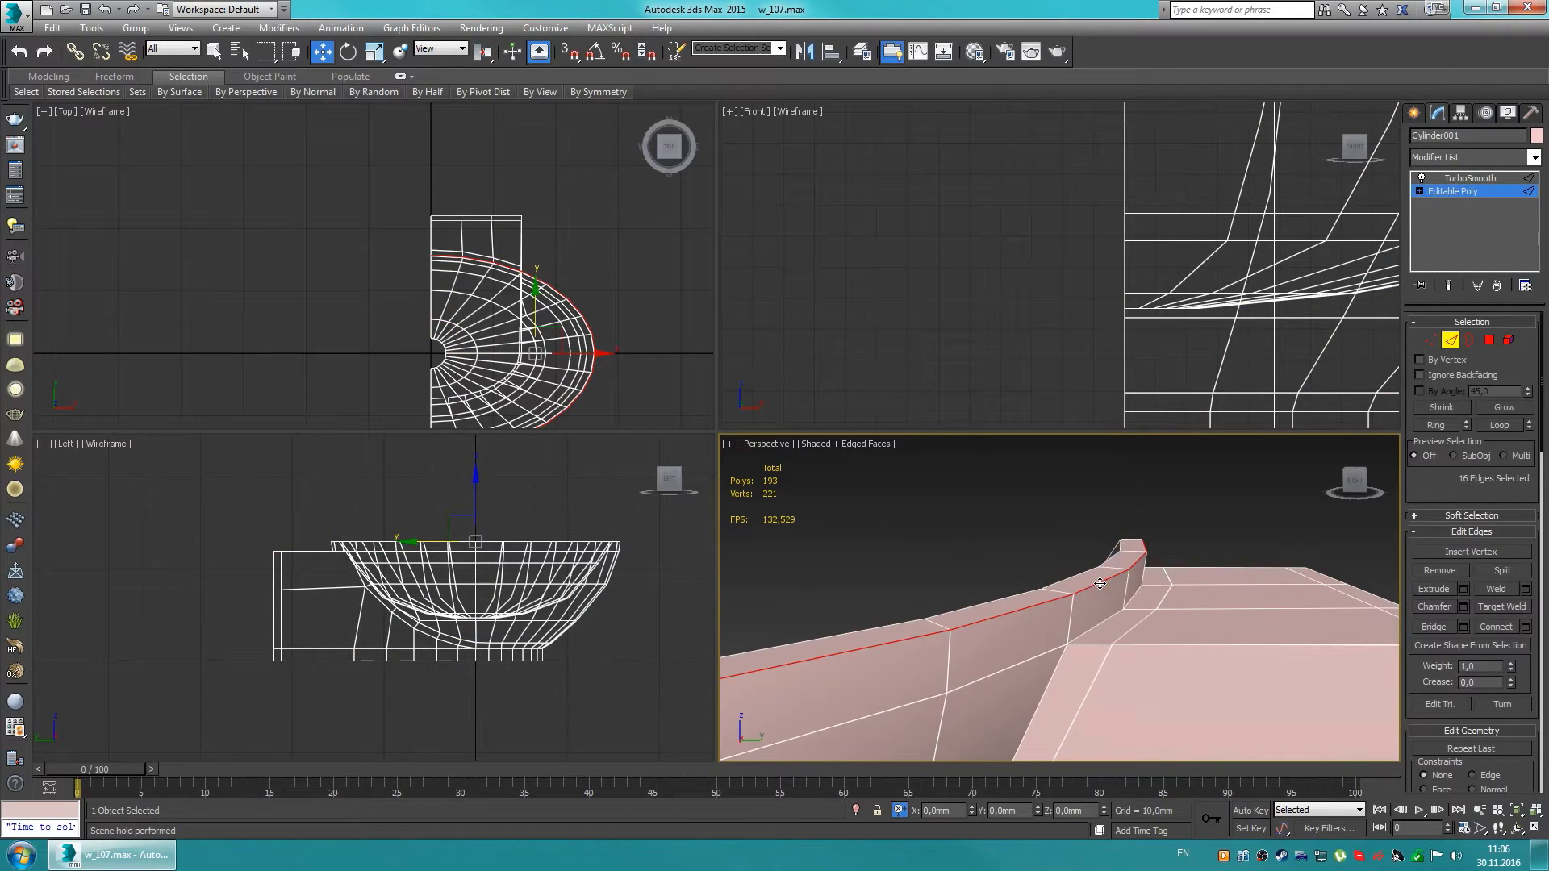
scroll(1188, 559, down, 3)
click(1470, 178)
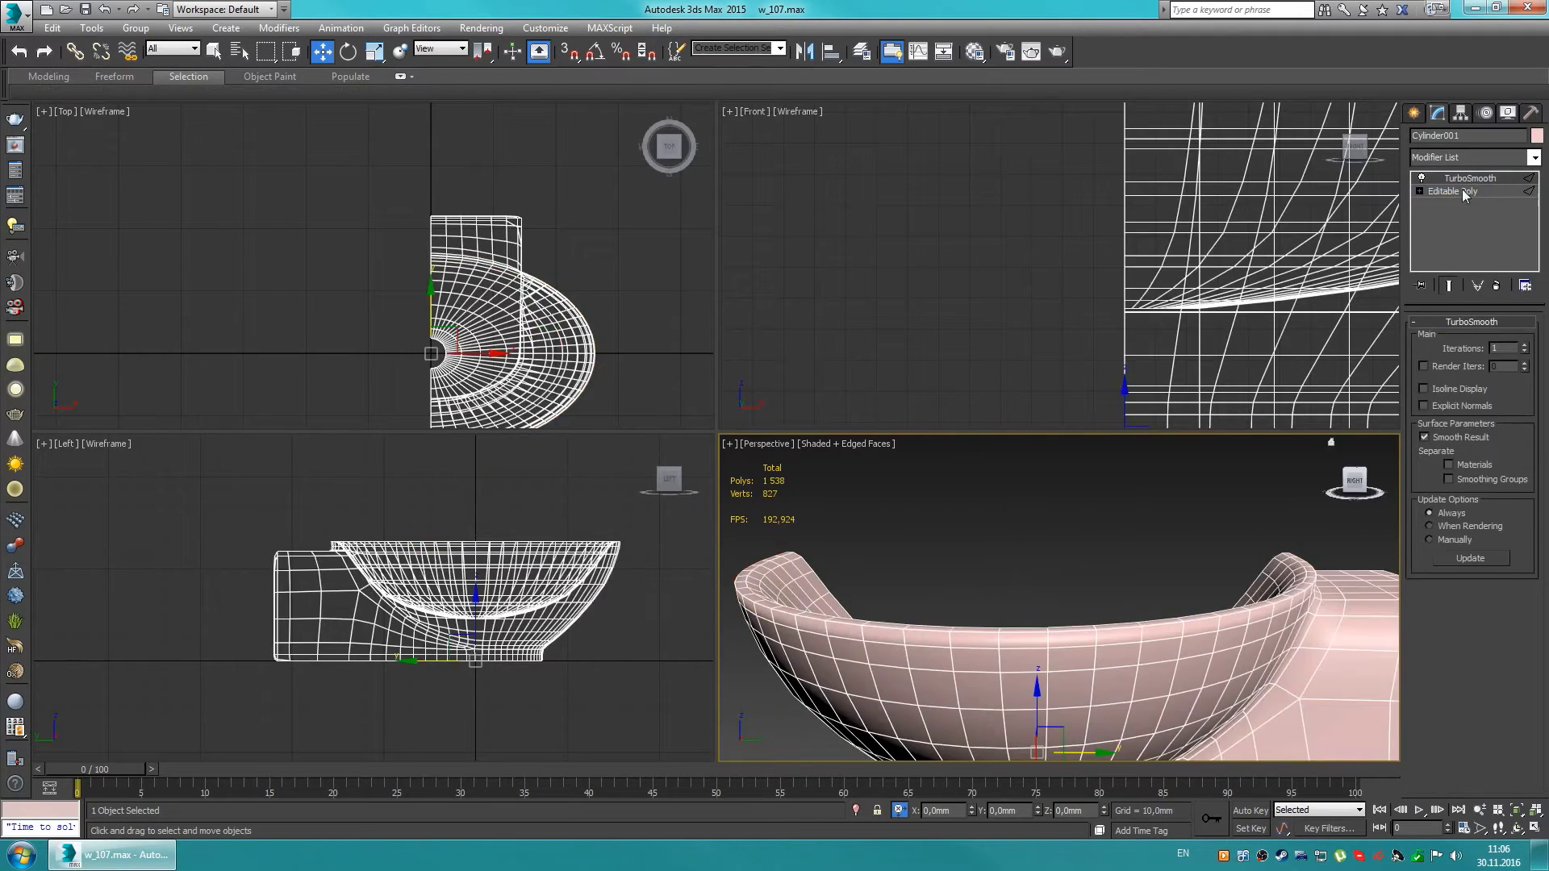
Step: Collapse the object to an editable mesh, then undo the collapse
right_click(1150, 578)
click(1356, 742)
right_click(1248, 578)
key(ctrl+z)
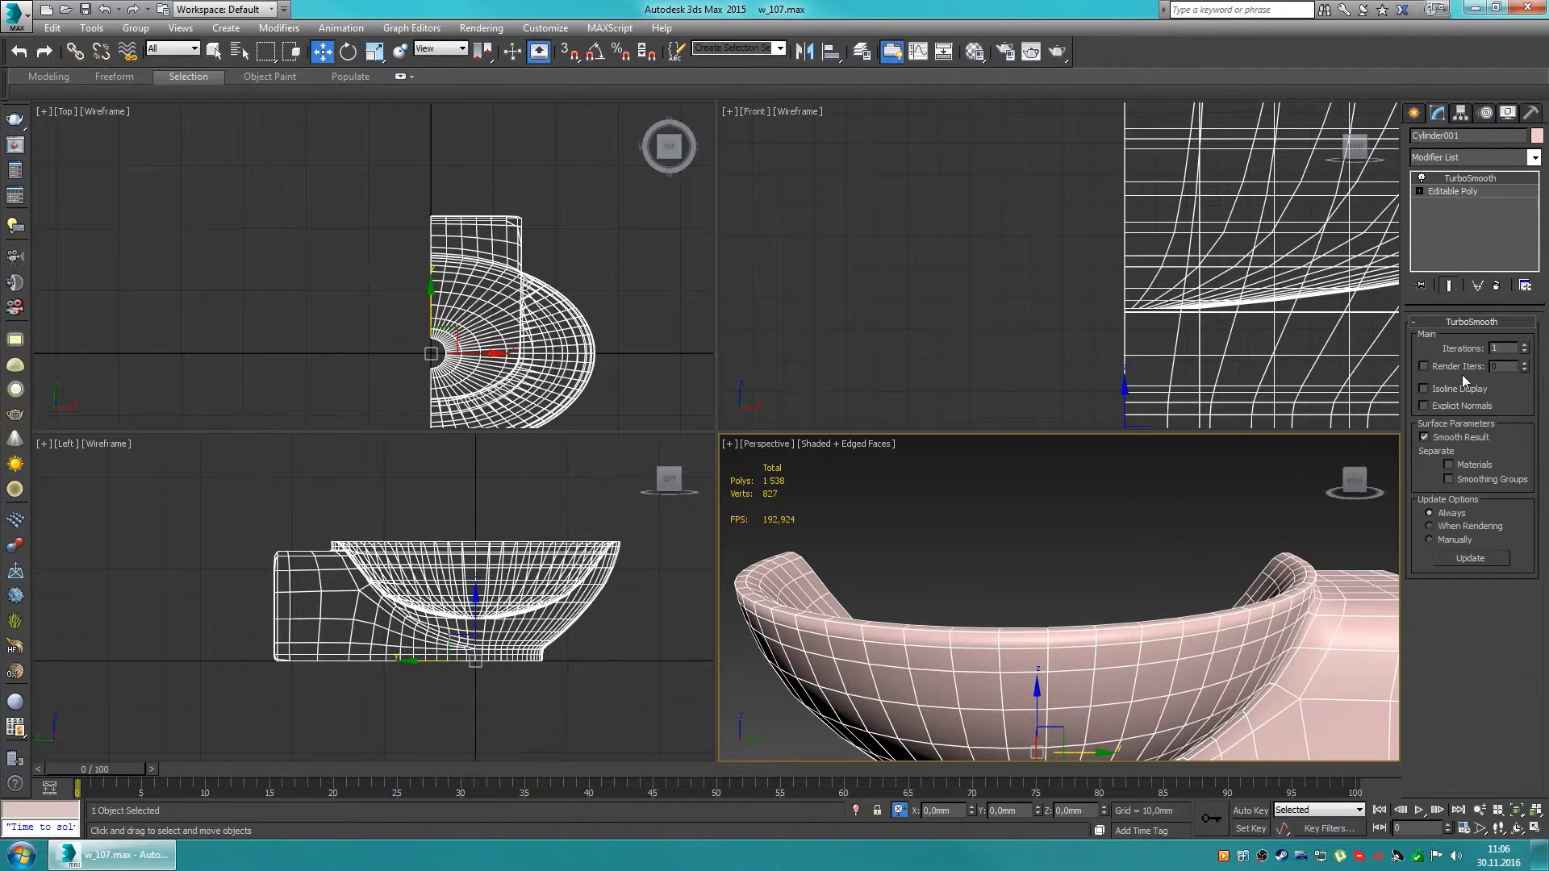
key(ctrl+z)
right_click(1331, 578)
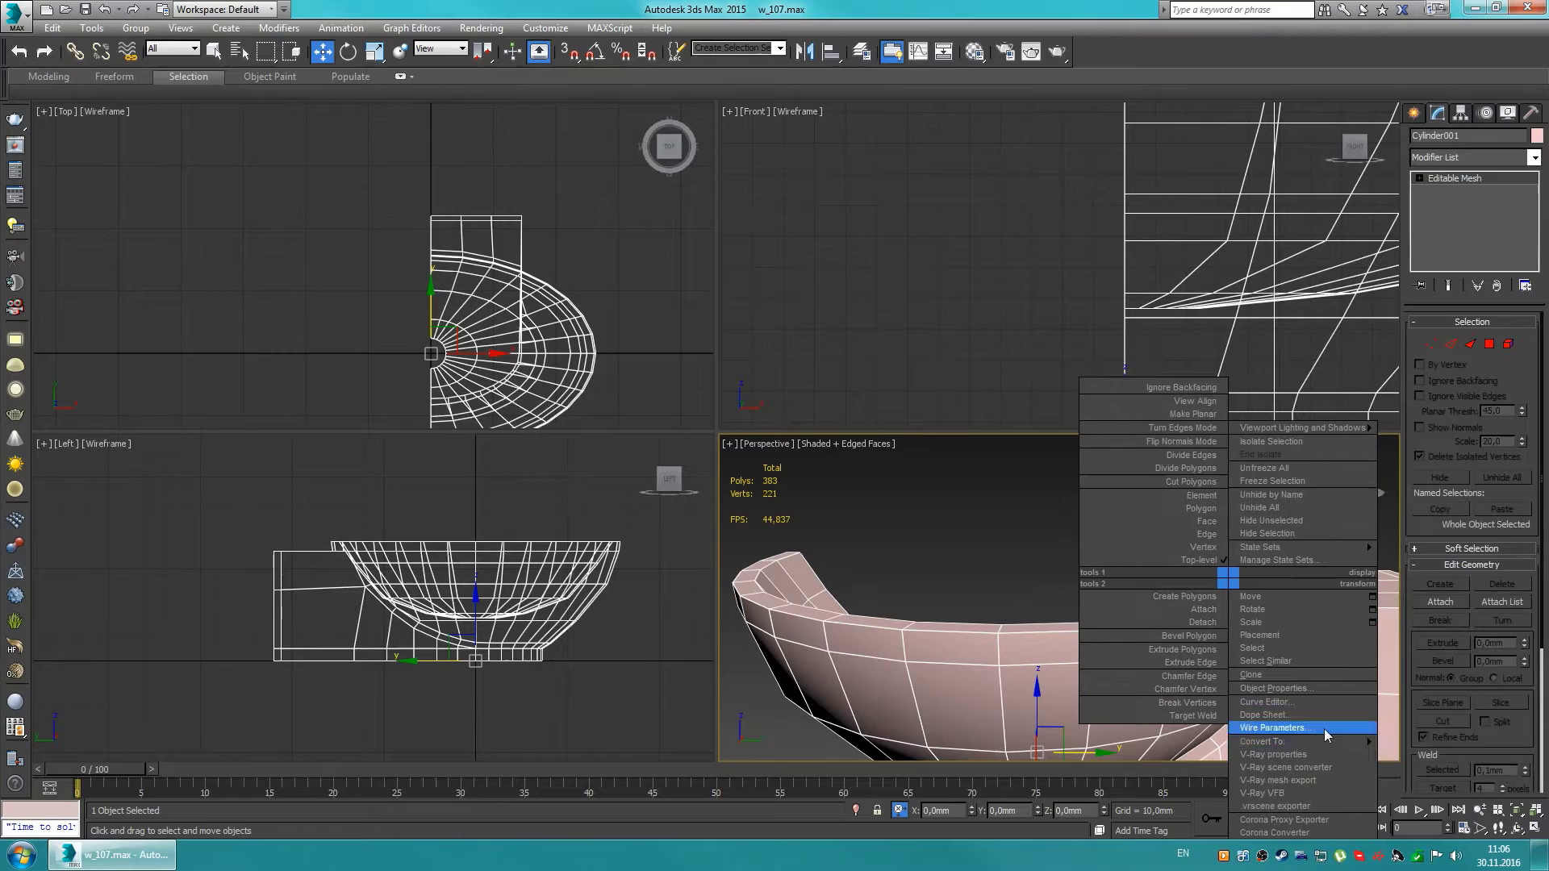
key(Escape)
Step: Add TurboSmooth above the Editable Poly and return to editing the base mesh
right_click(1452, 177)
click(284, 9)
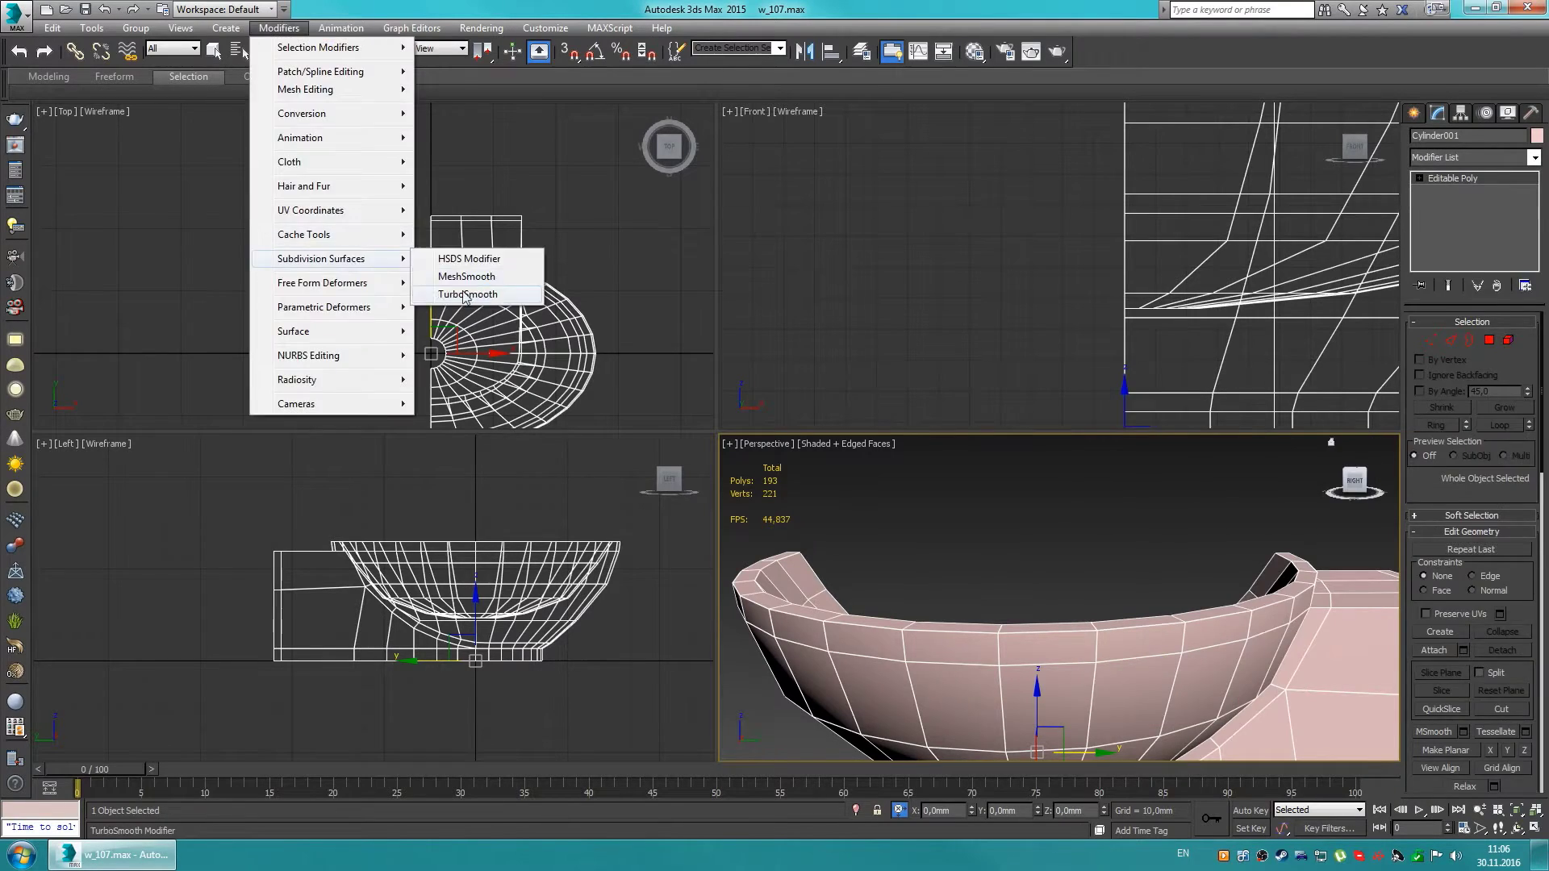
click(468, 294)
click(1452, 190)
key(2)
Step: Maximize the perspective viewport and switch to polygon editing
mouse_move(1041, 581)
alt+middle_down()
mouse_move(1028, 635)
mouse_move(1057, 597)
alt+middle_up()
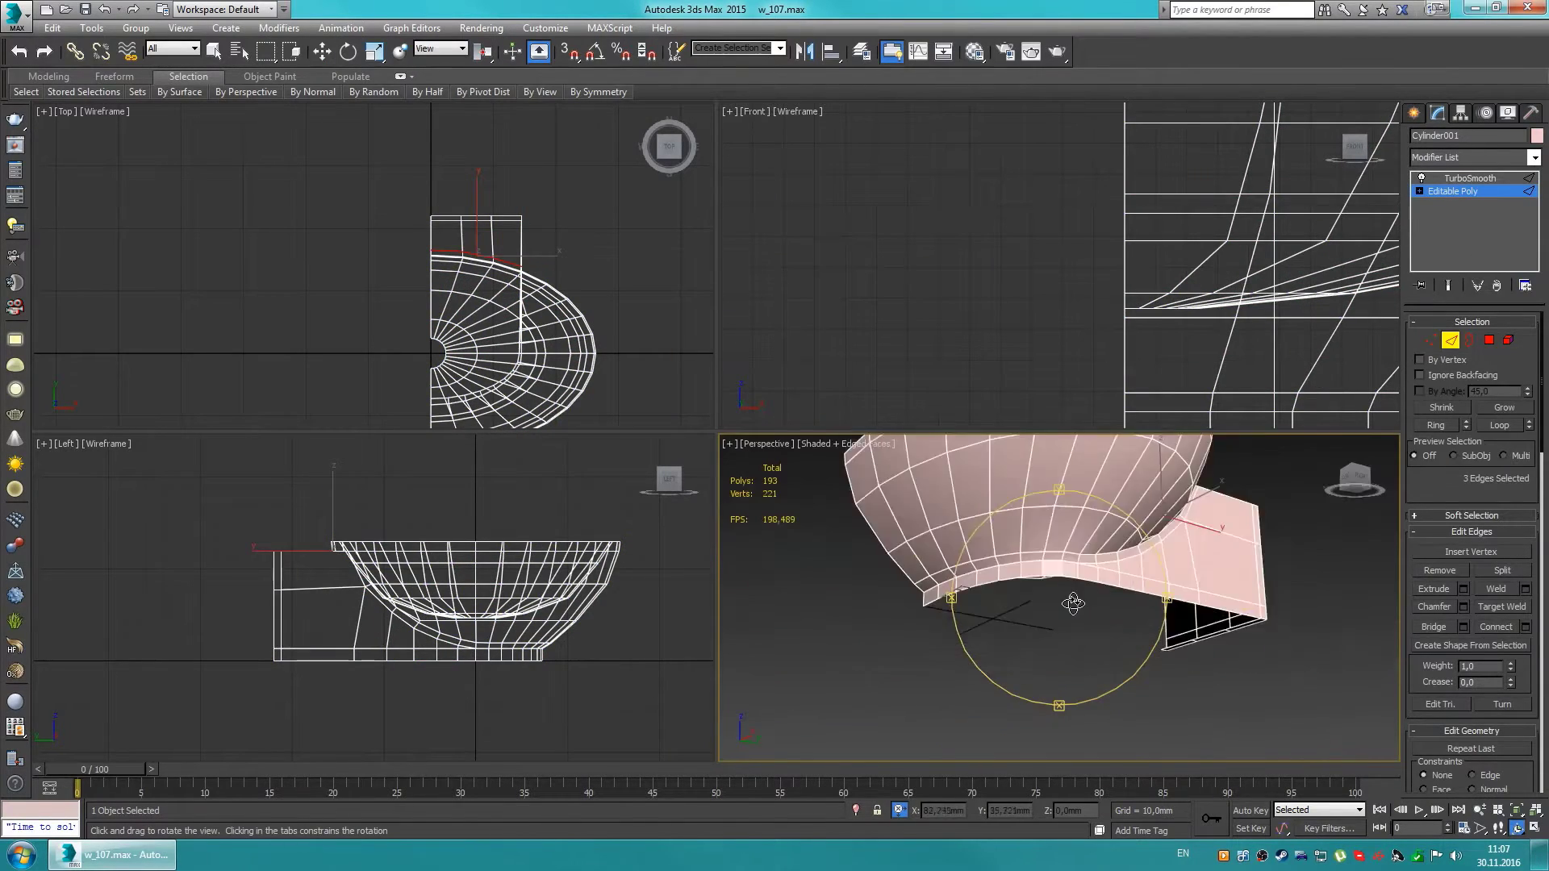
key(alt+w)
mouse_move(694, 565)
alt+middle_down()
mouse_move(717, 539)
mouse_move(925, 533)
mouse_move(700, 573)
alt+middle_up()
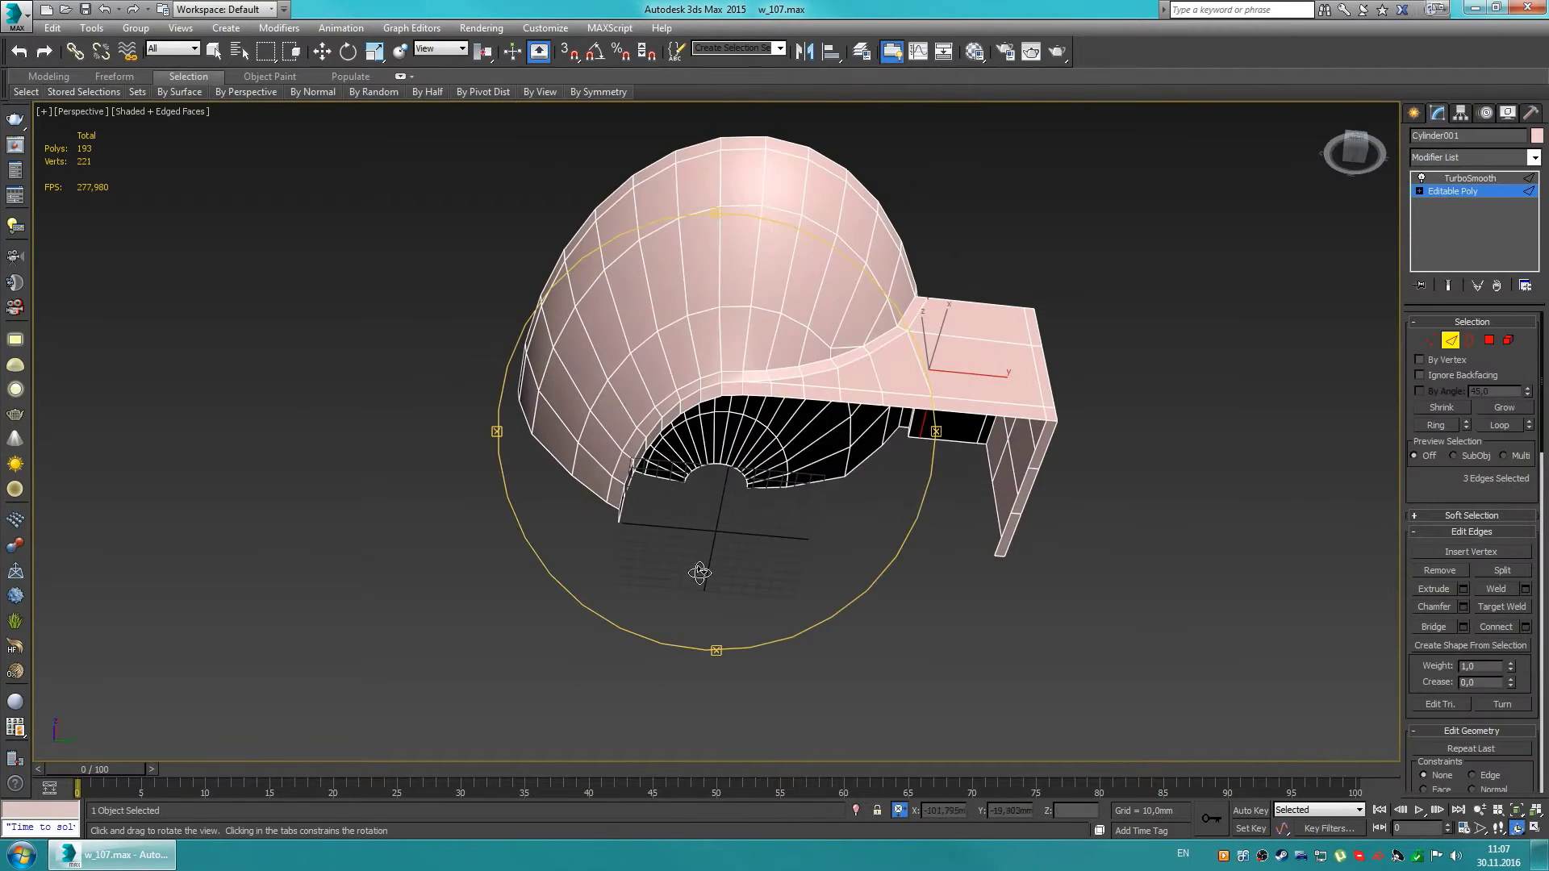
alt+middle_drag(967, 472, 930, 369)
key(w)
key(4)
click(1012, 400)
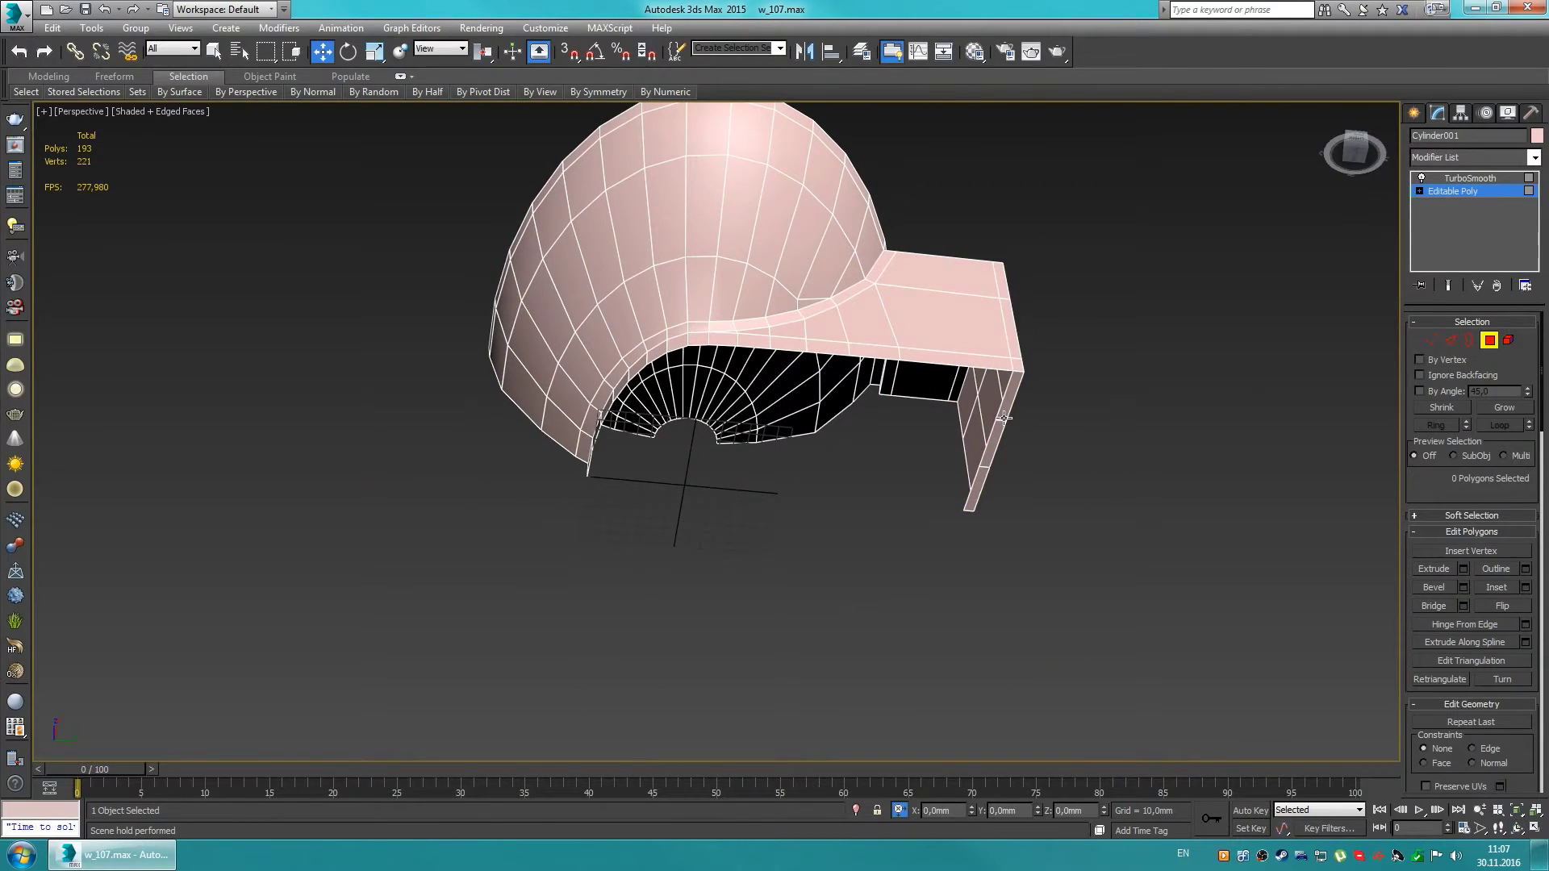
Step: Mirror the half basin with a Symmetry modifier and collapse it into the Editable Poly
click(279, 28)
click(452, 339)
click(1452, 204)
right_click(1463, 191)
click(1366, 335)
Step: Shift-scale the support's open border inward to form an inner lip
click(824, 344)
key(r)
shift+drag(743, 553, 730, 542)
middle_drag(1141, 423, 960, 391)
key(2)
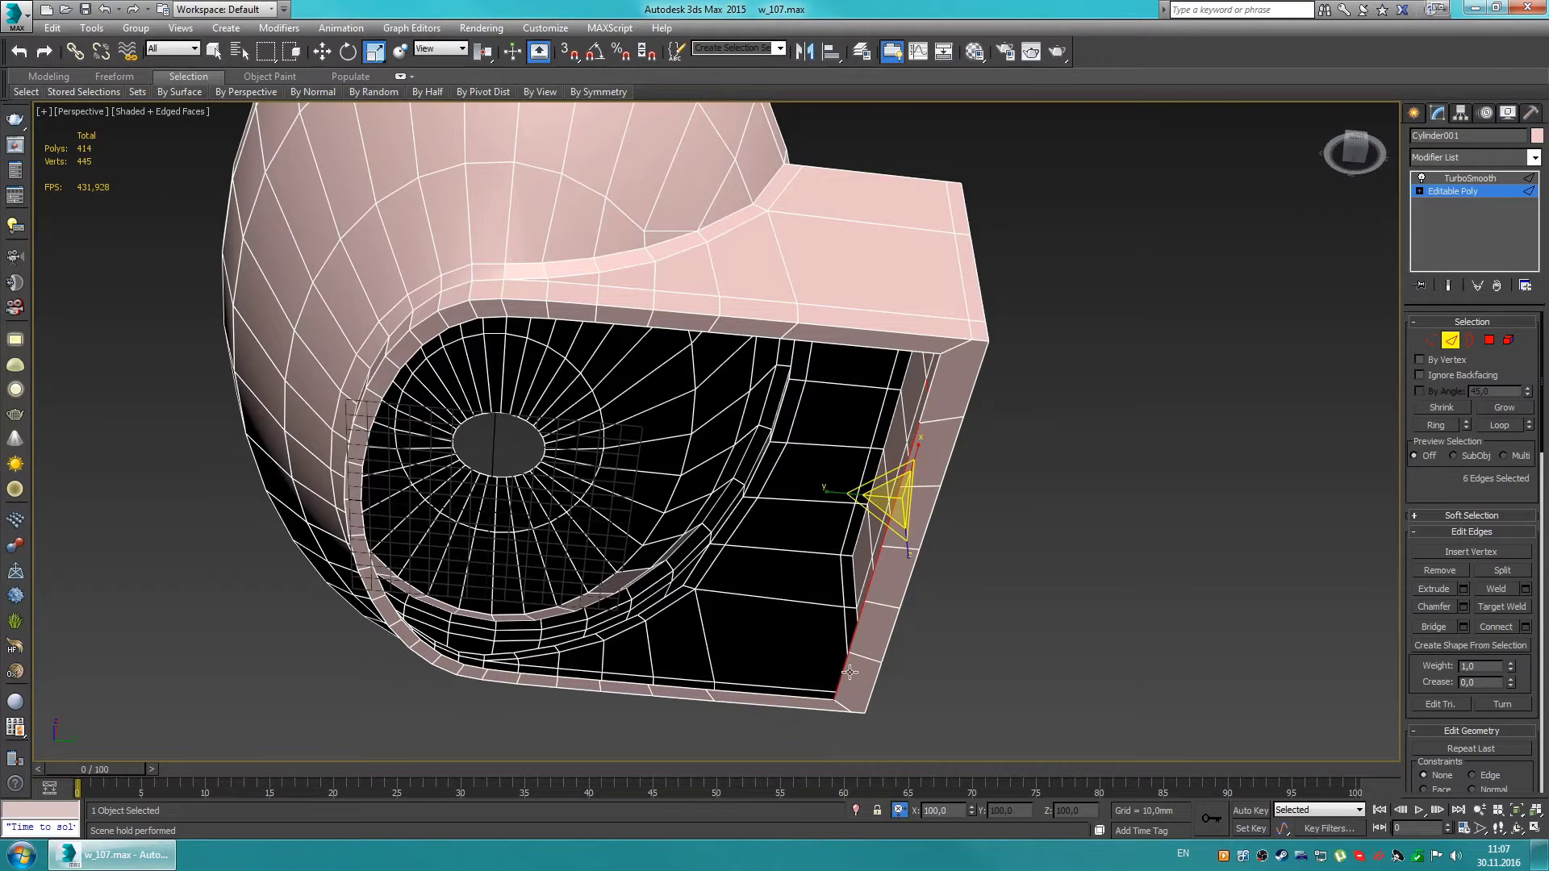
Step: Inspect the rim corner vertices while toggling the TurboSmooth preview
key(ctrl+r)
mouse_move(952, 385)
mouse_down()
mouse_move(807, 420)
mouse_move(788, 501)
mouse_up()
scroll(656, 305, up, 5)
key(w)
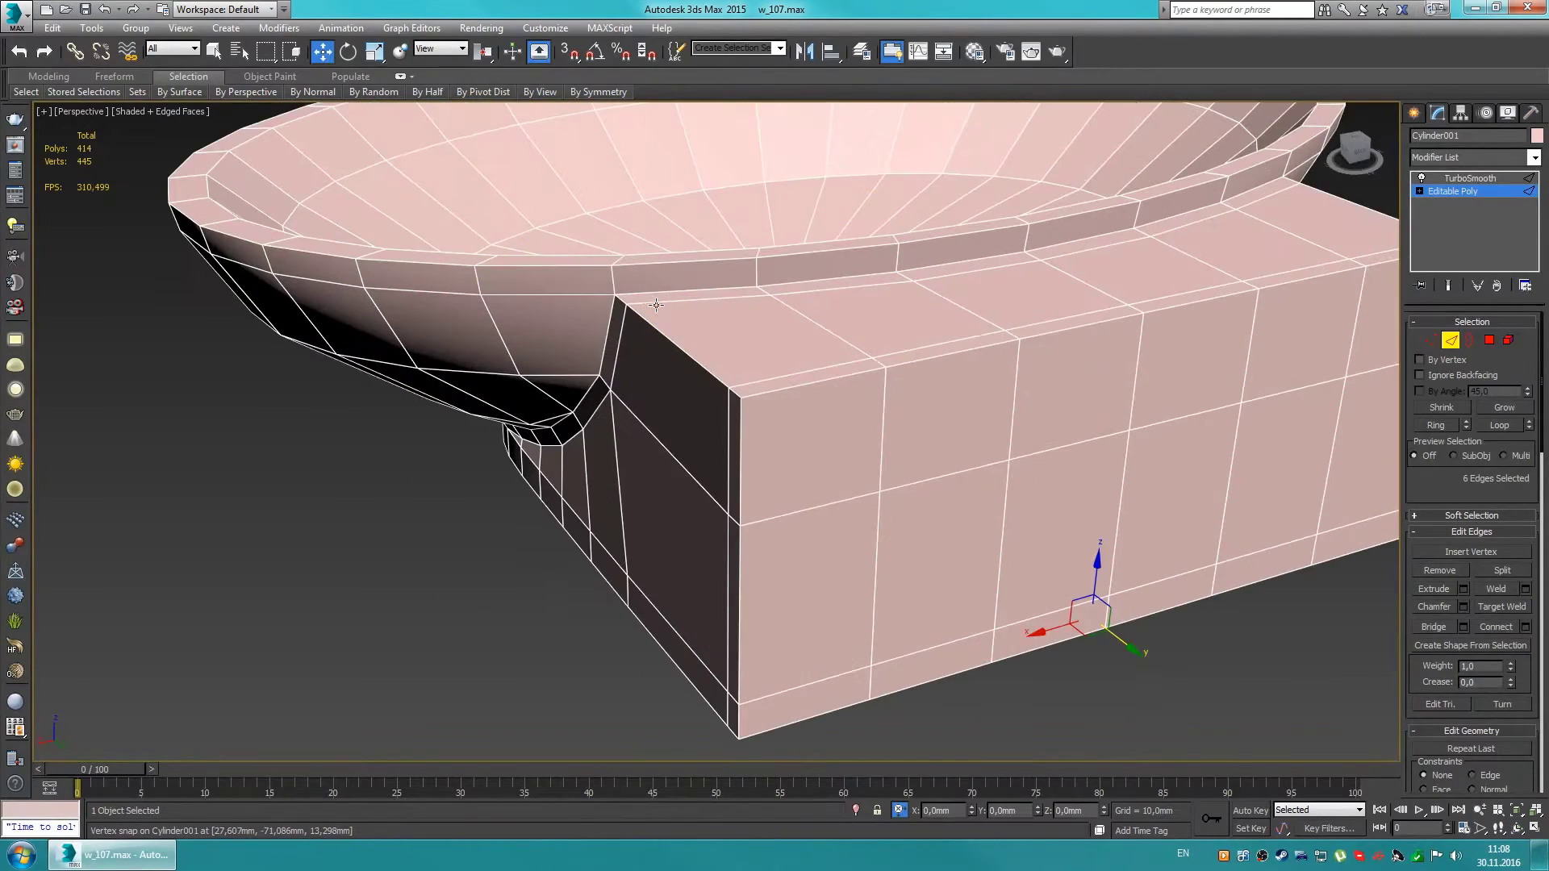
alt+middle_drag(754, 381, 659, 341)
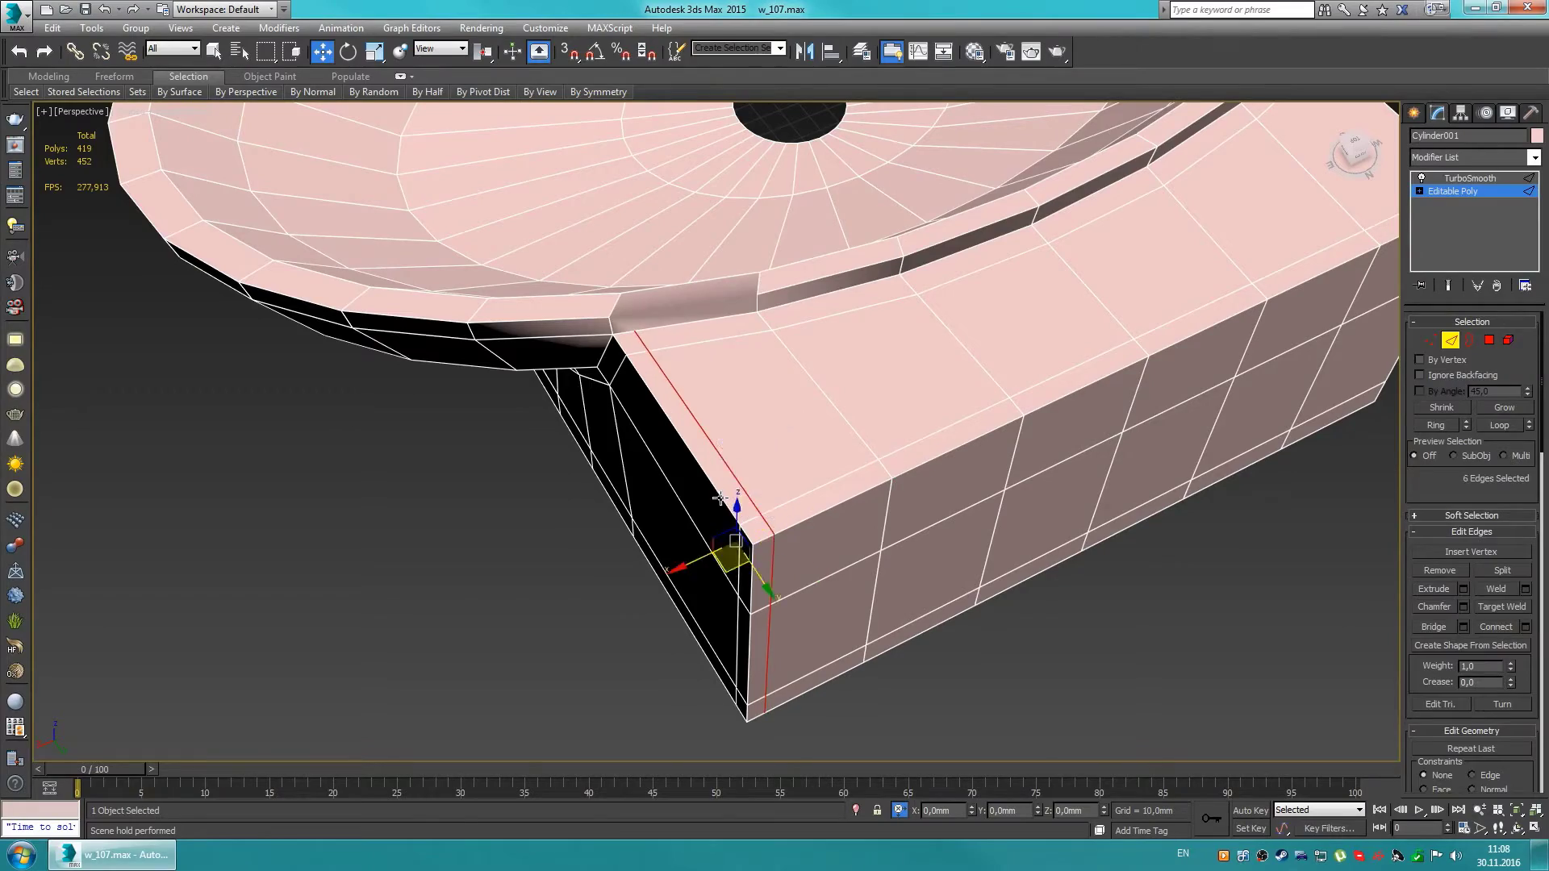
key(1)
mouse_move(777, 311)
alt+middle_down()
mouse_move(639, 356)
mouse_move(647, 379)
alt+middle_up()
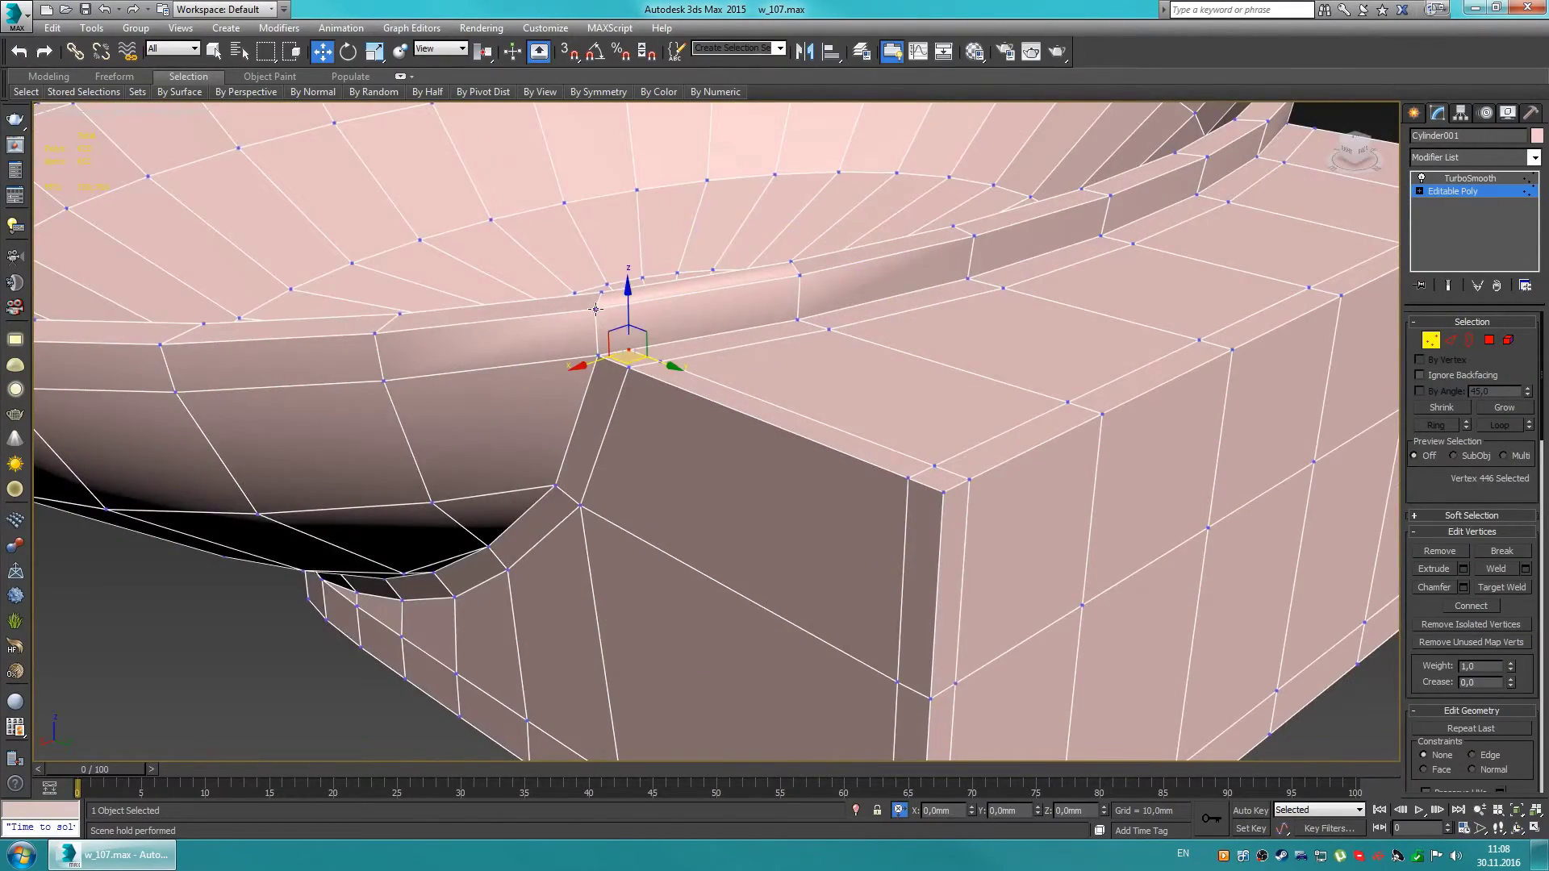
scroll(1035, 373, down, 5)
scroll(1163, 201, down, 5)
click(1470, 179)
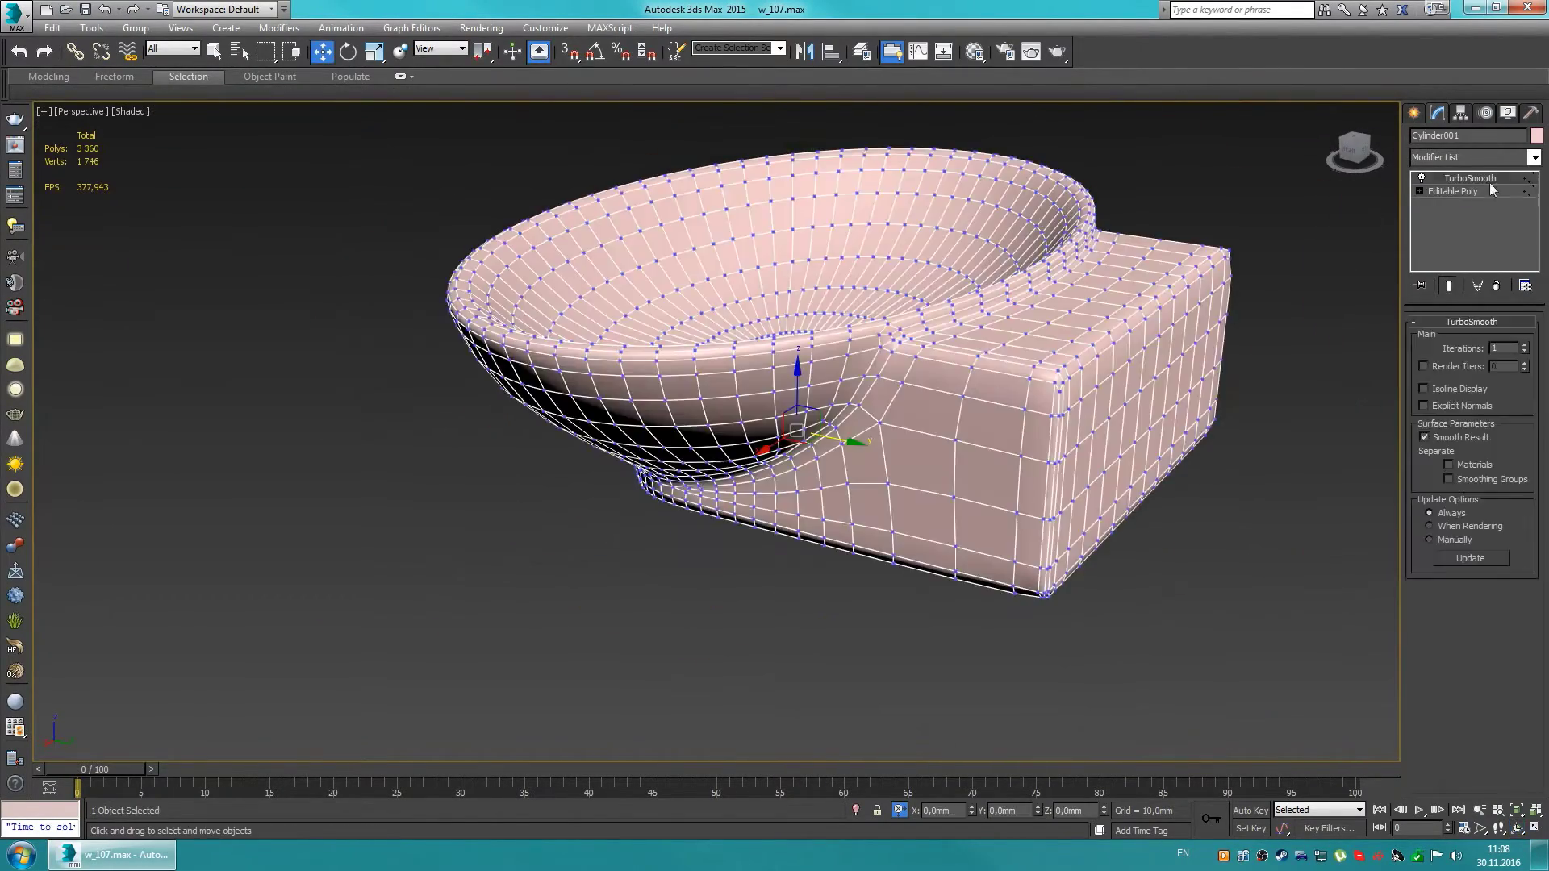
click(1492, 190)
Step: Grow the rim edge selection and Connect a new edge loop along the rim
alt+middle_drag(837, 339, 832, 414)
scroll(833, 414, up, 5)
mouse_move(919, 347)
alt+middle_down()
mouse_move(800, 414)
mouse_move(1001, 366)
alt+middle_up()
scroll(799, 414, up, 3)
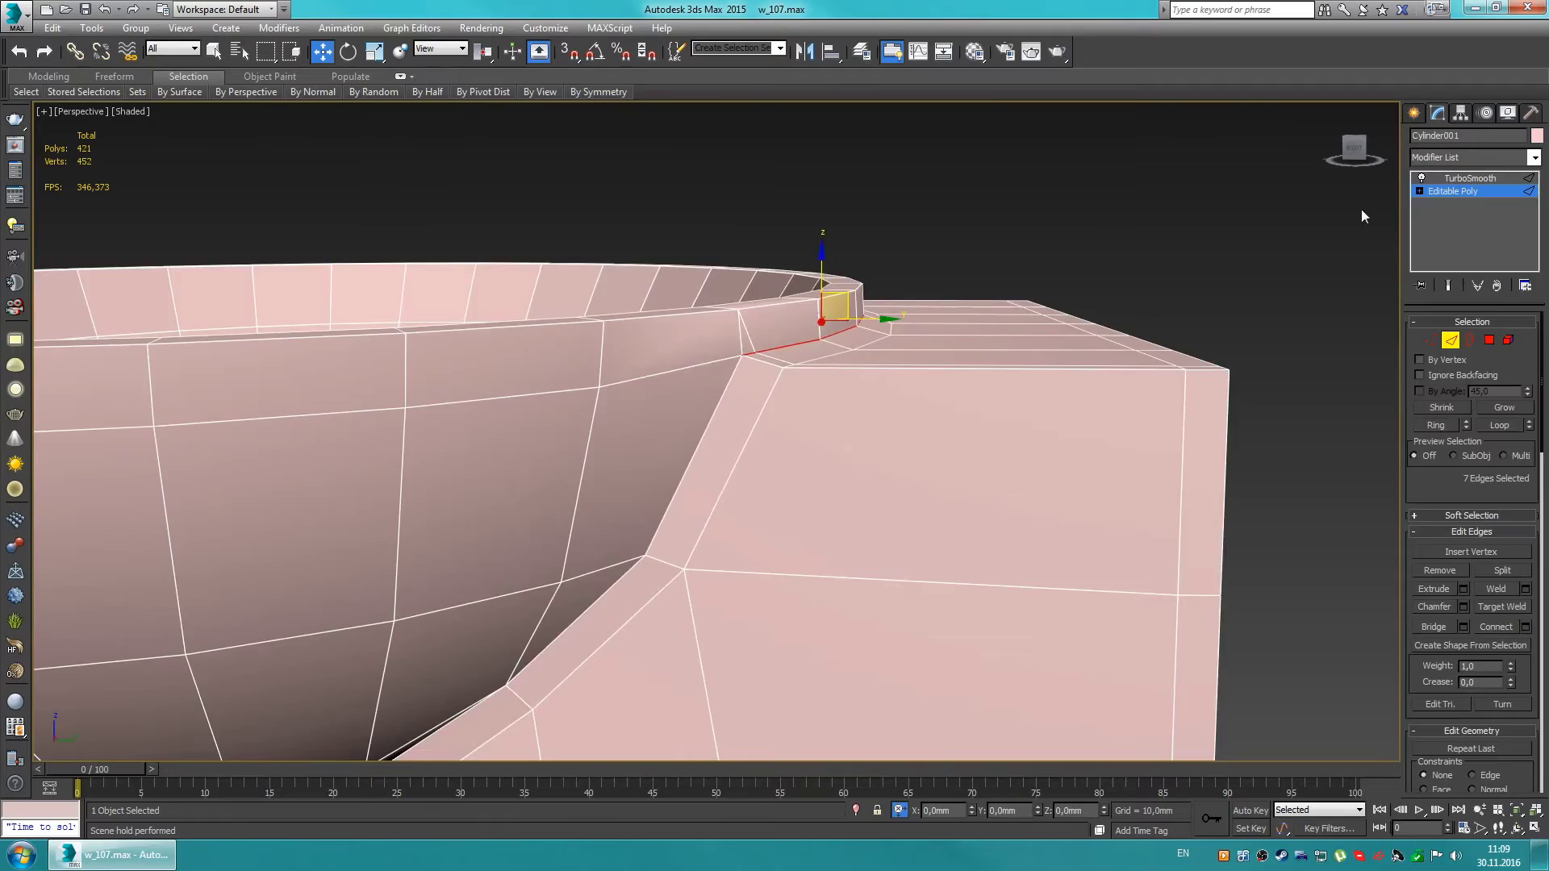
scroll(1331, 258, down, 2)
mouse_move(1294, 305)
alt+middle_down()
mouse_move(709, 408)
mouse_move(588, 484)
mouse_move(697, 405)
mouse_move(800, 547)
alt+middle_up()
key(alt+r)
key(ctrl+shift+e)
click(725, 510)
scroll(759, 484, down, 5)
scroll(800, 547, up, 3)
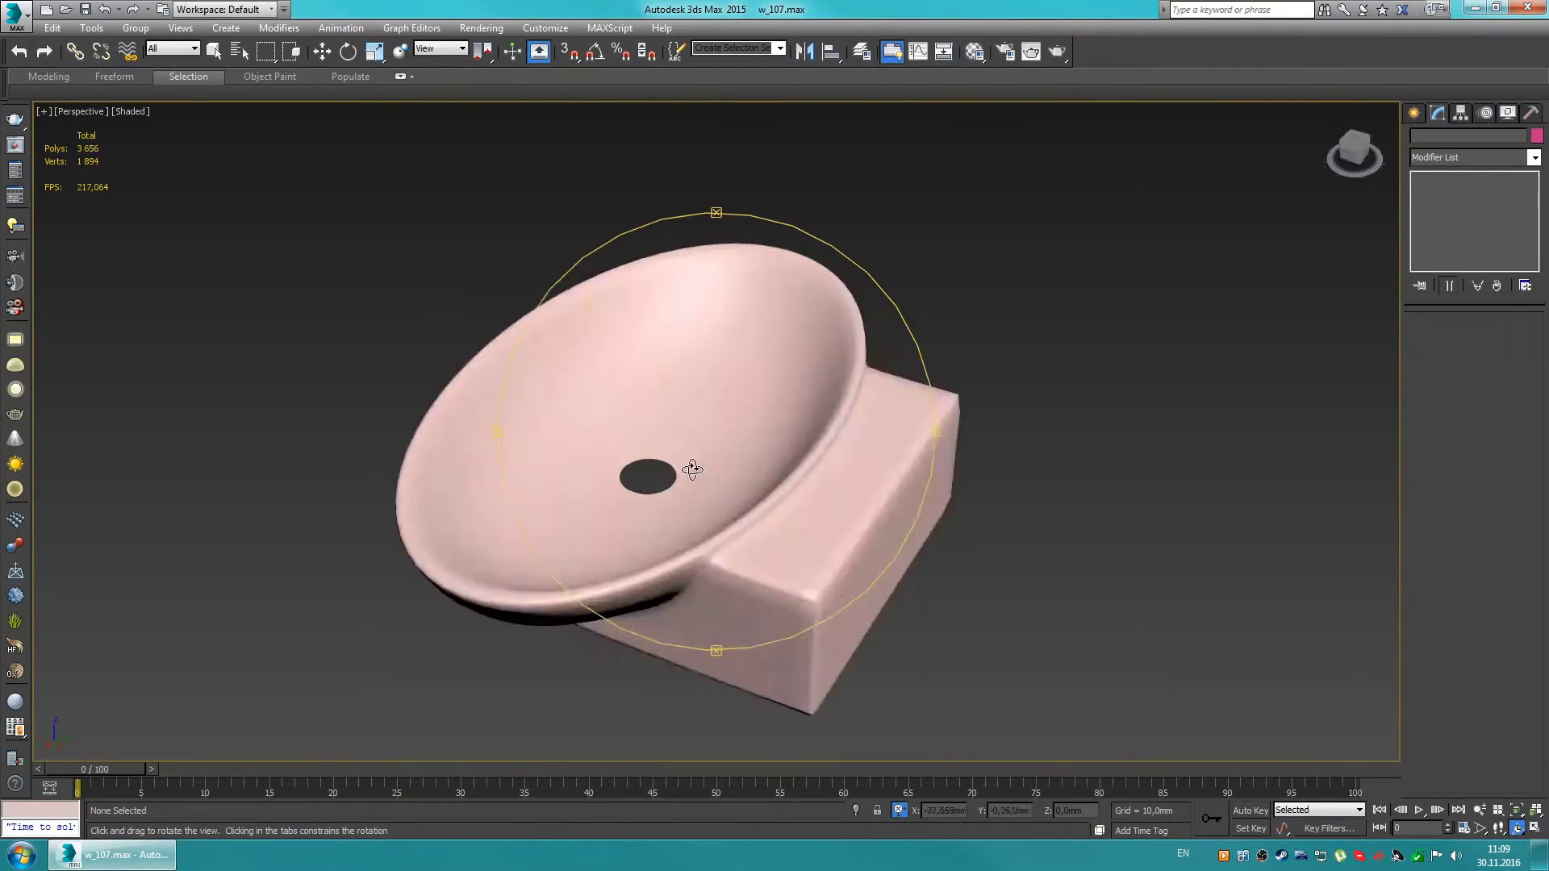
click(710, 500)
Step: Extend the drain hole border downward into a short snapped pipe
key(t)
click(1453, 192)
click(1469, 192)
scroll(746, 428, up, 4)
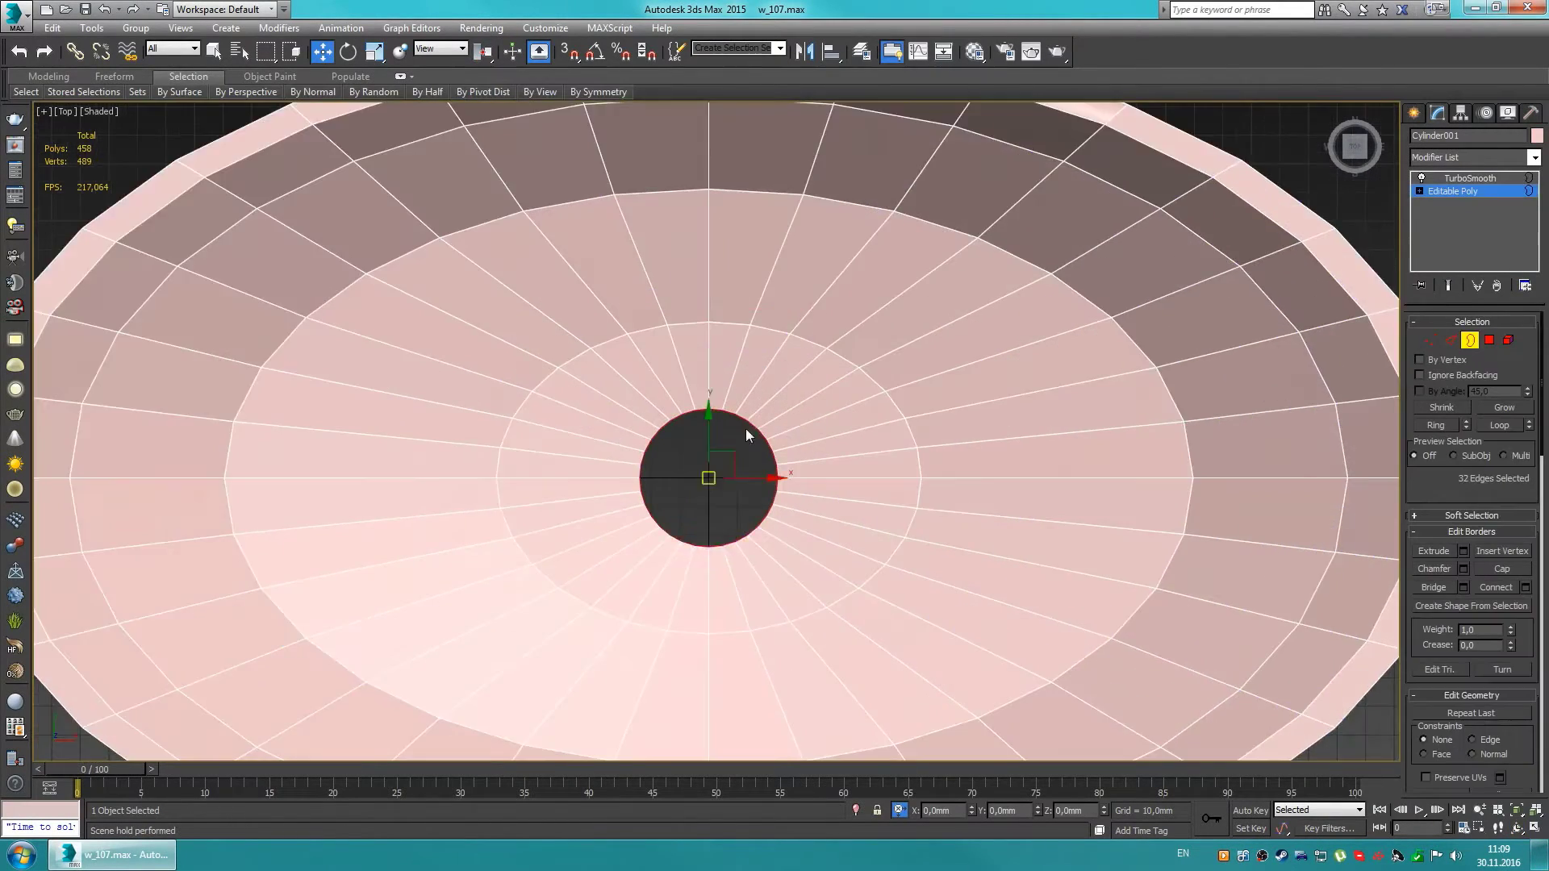
scroll(779, 543, up, 3)
key(p)
alt+middle_drag(778, 543, 664, 341)
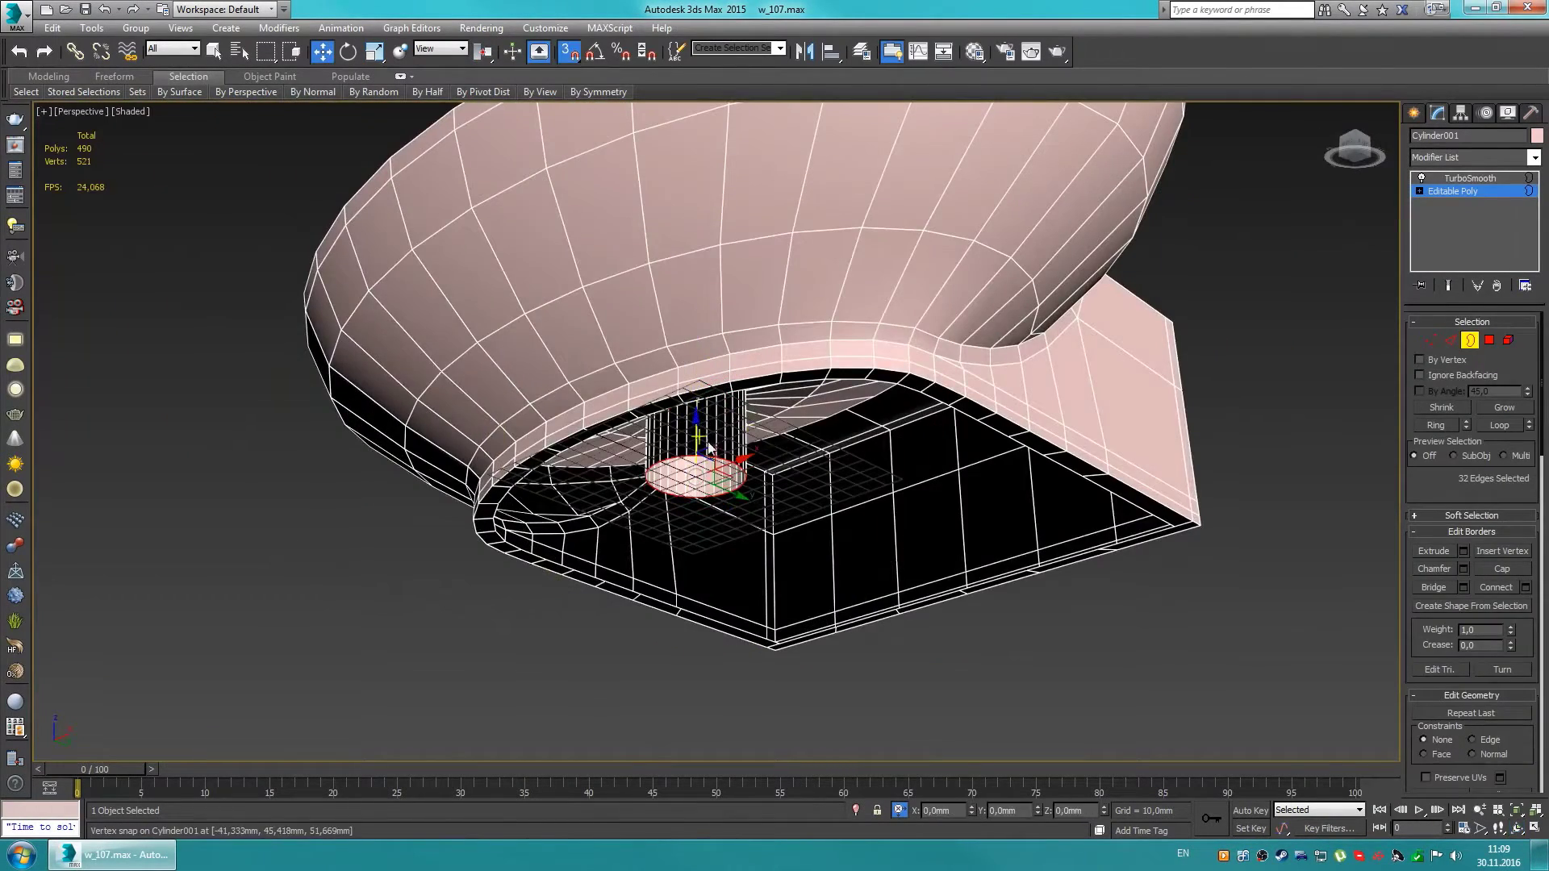
key(w)
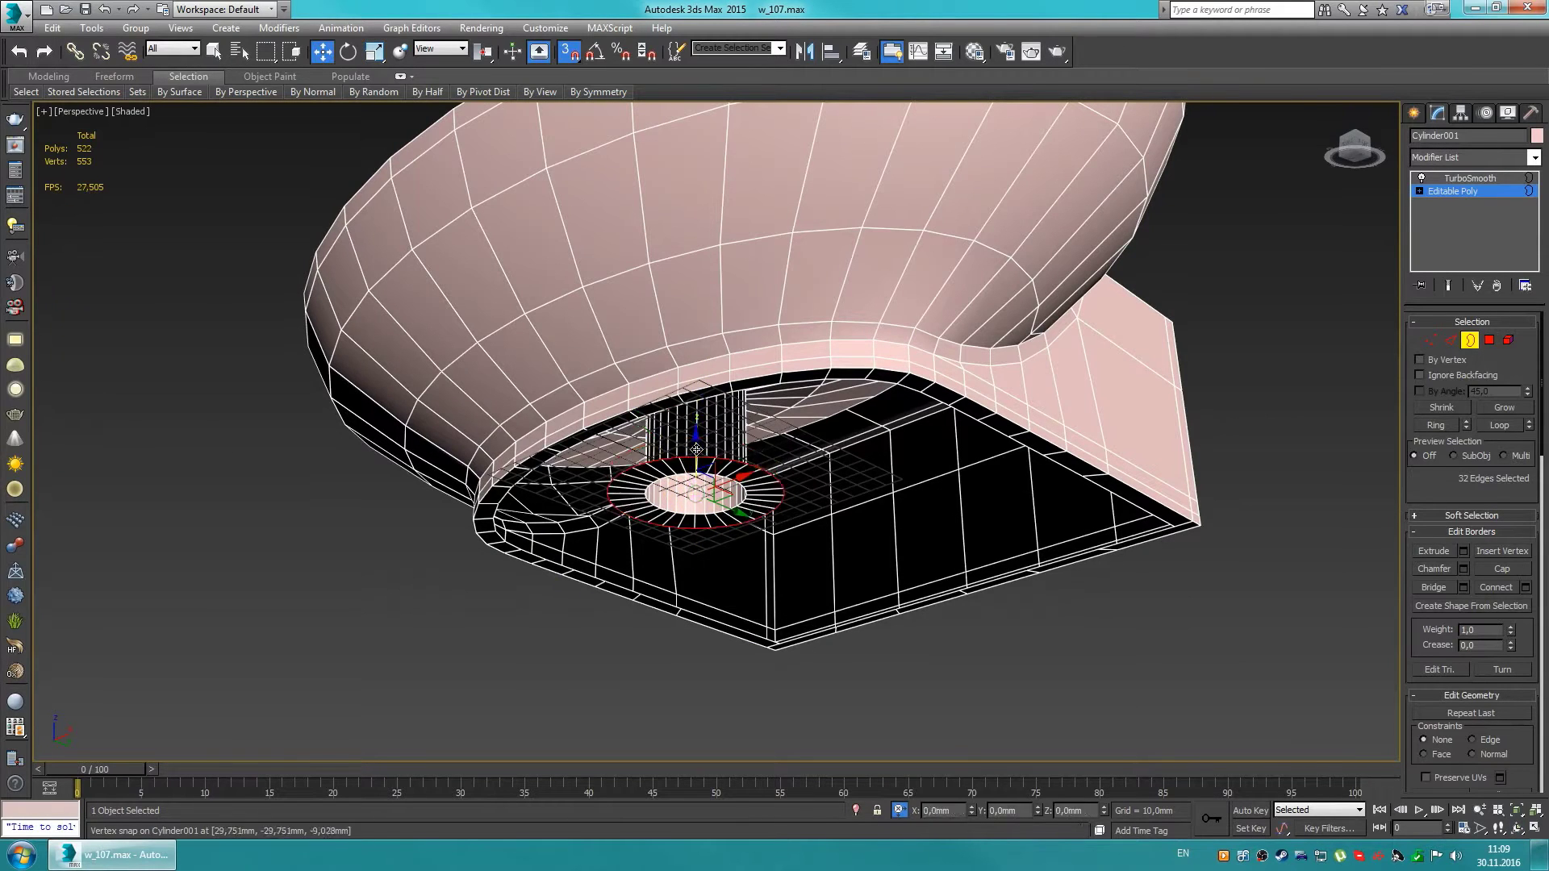
key(s)
scroll(710, 452, down, 5)
alt+middle_drag(710, 452, 728, 474)
key(z)
Step: Chamfer the edge around the drain hole
key(2)
key(ctrl+shift+c)
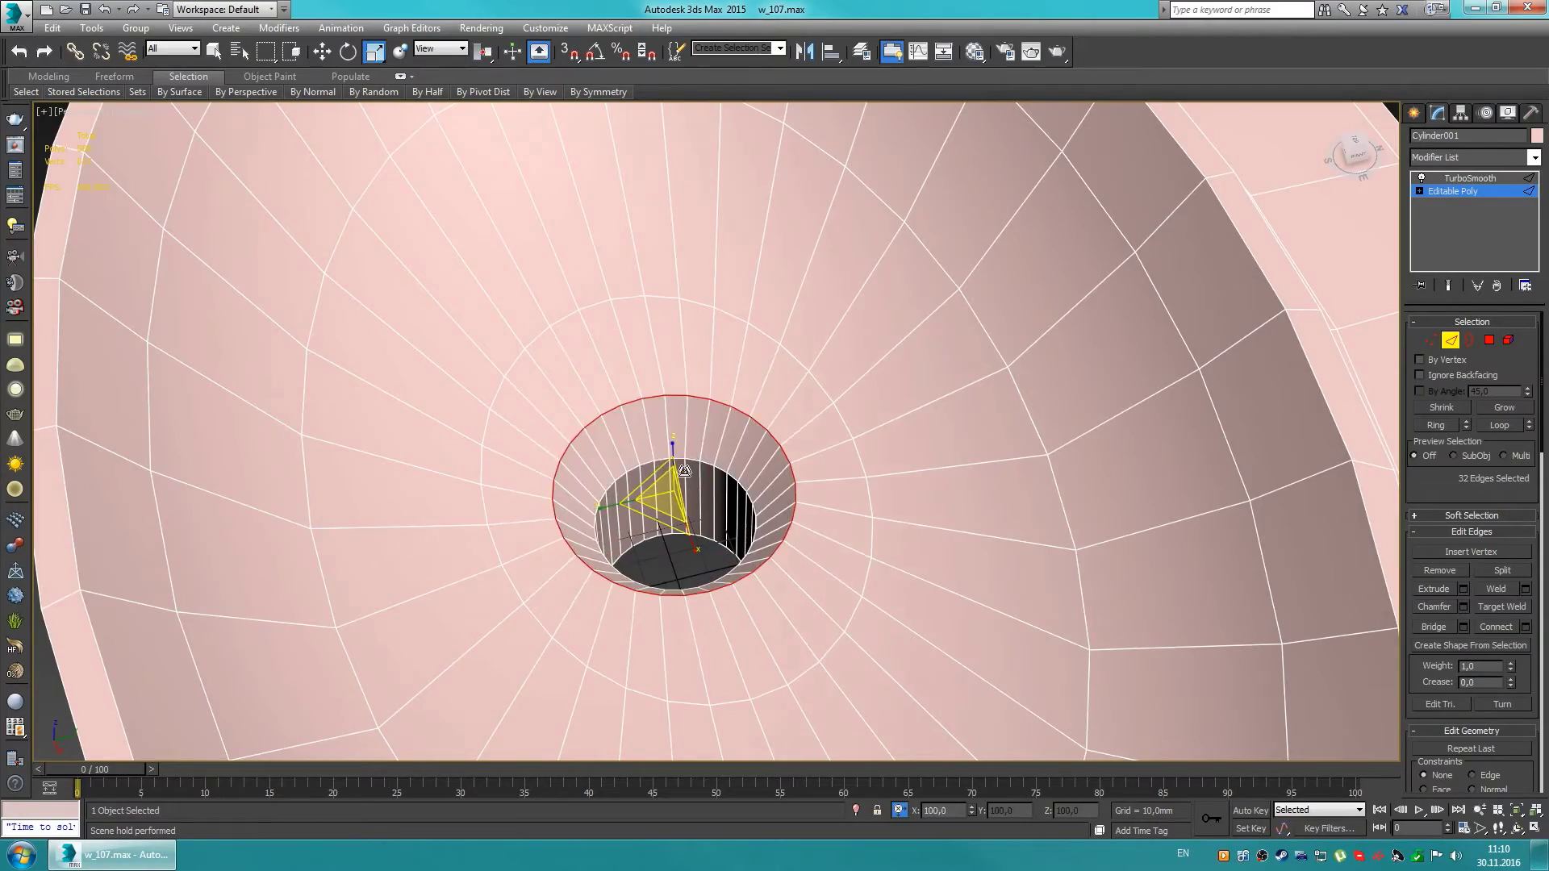
scroll(691, 437, down, 5)
scroll(702, 428, up, 3)
alt+middle_drag(647, 484, 623, 439)
scroll(641, 418, up, 3)
Step: Select the edge loops encircling the drain hole in the bowl
key(w)
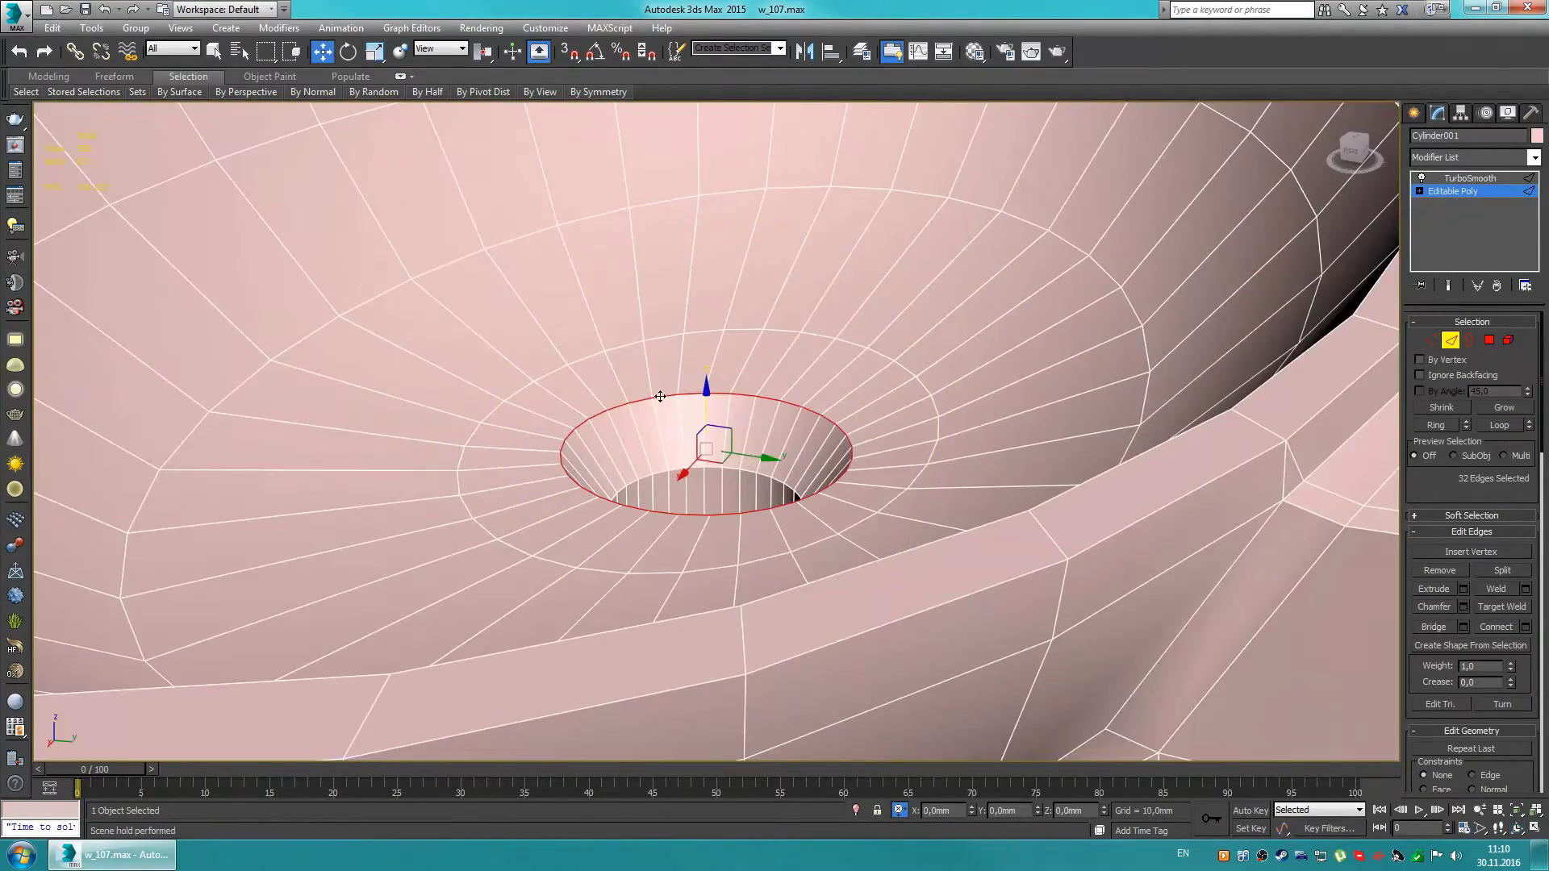
scroll(684, 359, down, 2)
scroll(834, 443, down, 5)
scroll(834, 443, up, 5)
mouse_move(710, 524)
alt+middle_down()
mouse_move(762, 494)
mouse_move(691, 535)
mouse_move(727, 571)
alt+middle_up()
scroll(726, 570, down, 5)
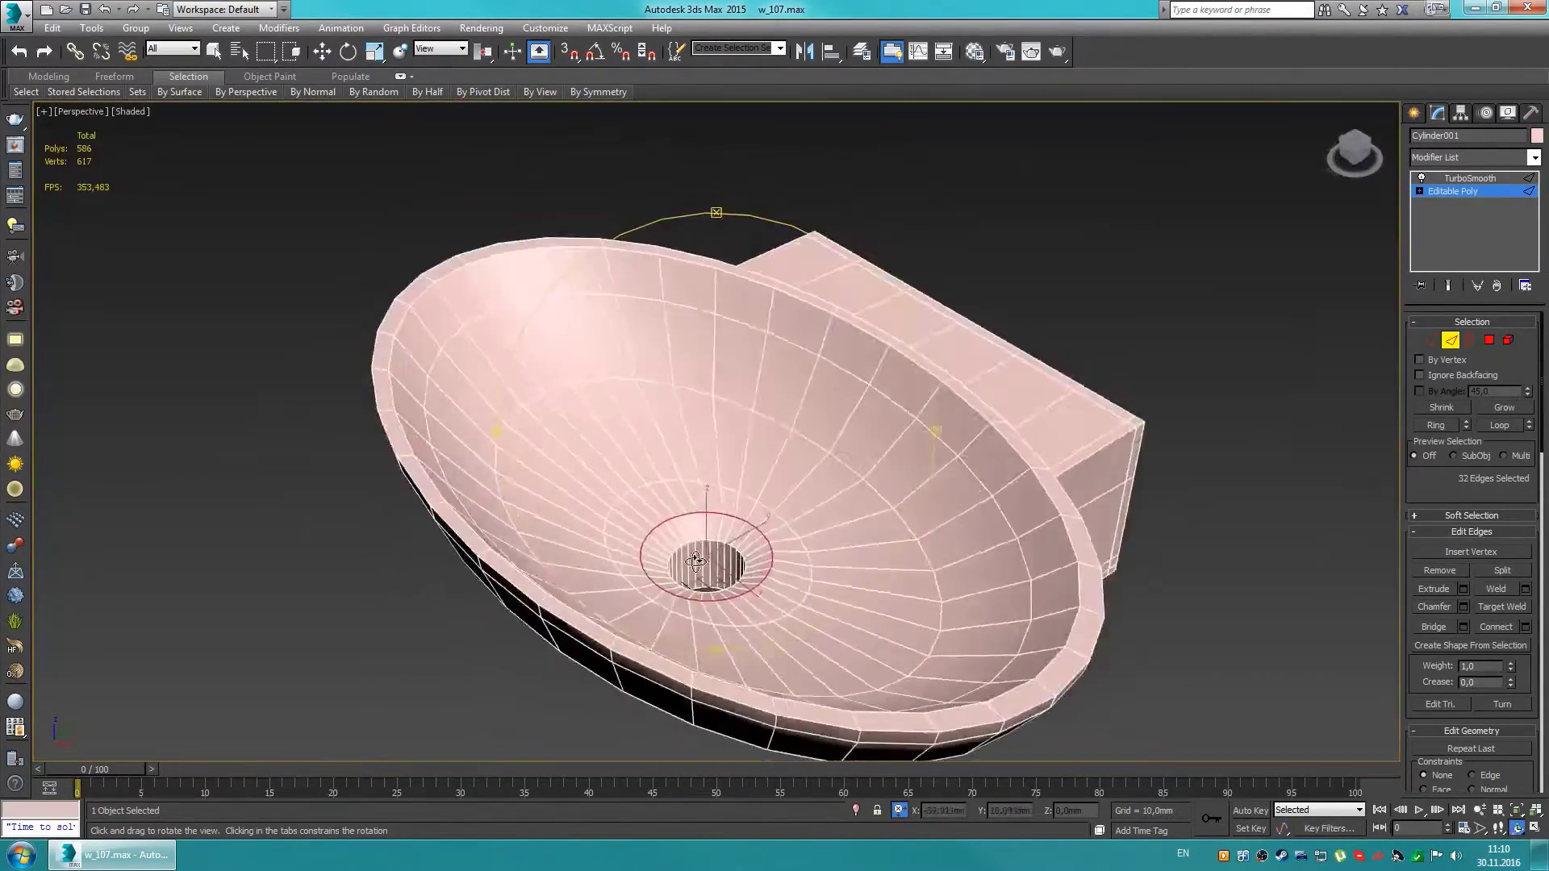
scroll(721, 565, up, 5)
double_click(850, 454)
double_click(1027, 348)
Step: Drop the extra outer loop, keeping only the loop around the drain
scroll(1029, 352, down, 5)
scroll(727, 387, down, 3)
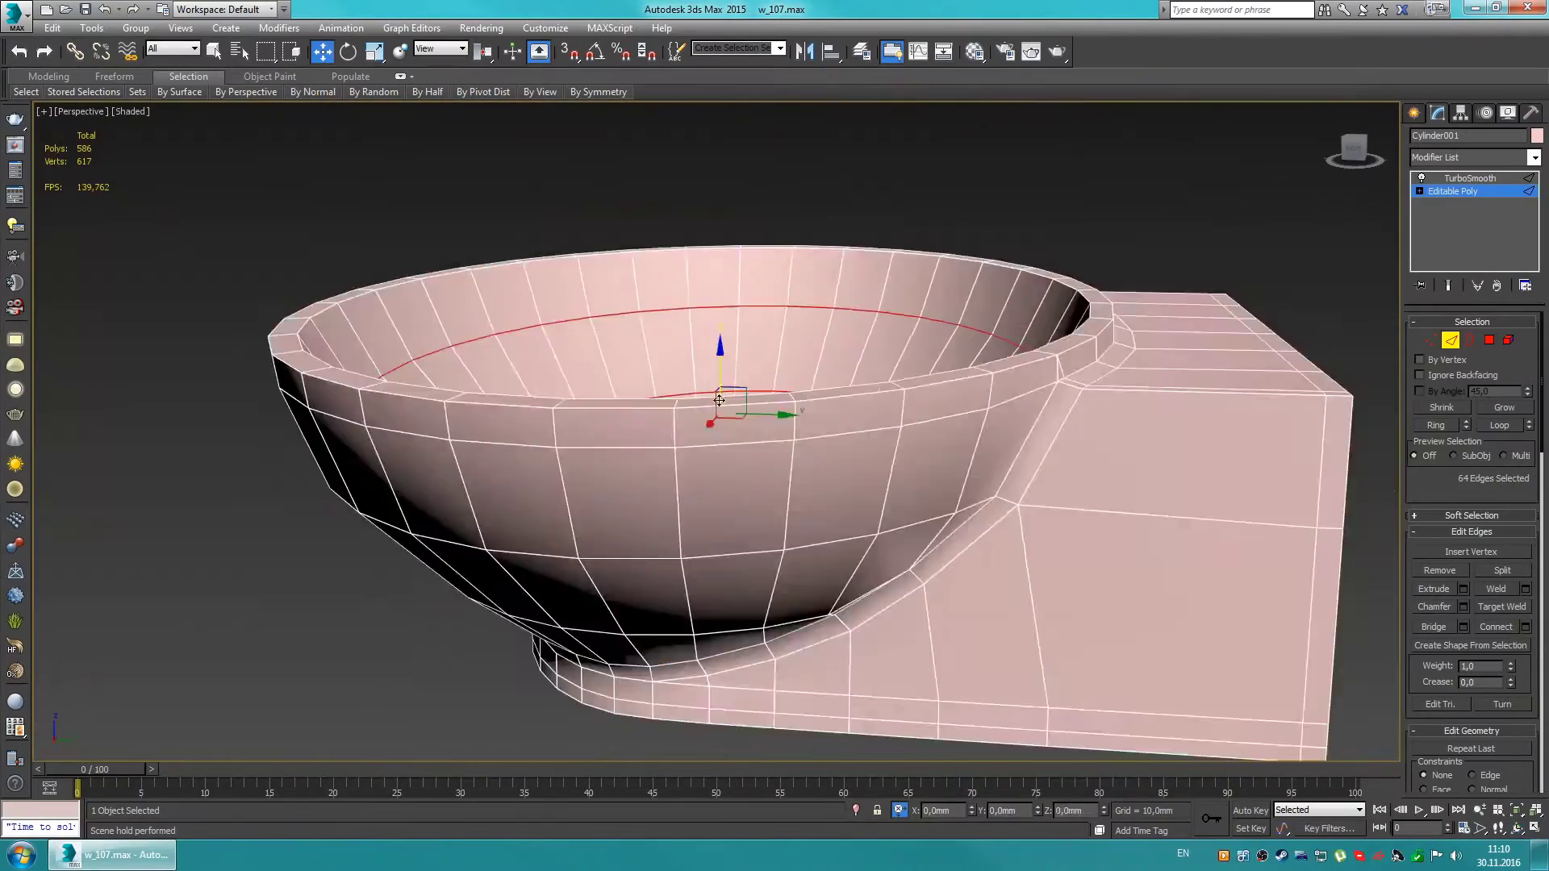
alt+middle_drag(726, 387, 729, 382)
key(F3)
key(ctrl+z)
key(ctrl+r)
mouse_move(728, 382)
mouse_down()
mouse_move(764, 482)
mouse_move(759, 569)
mouse_up()
key(F3)
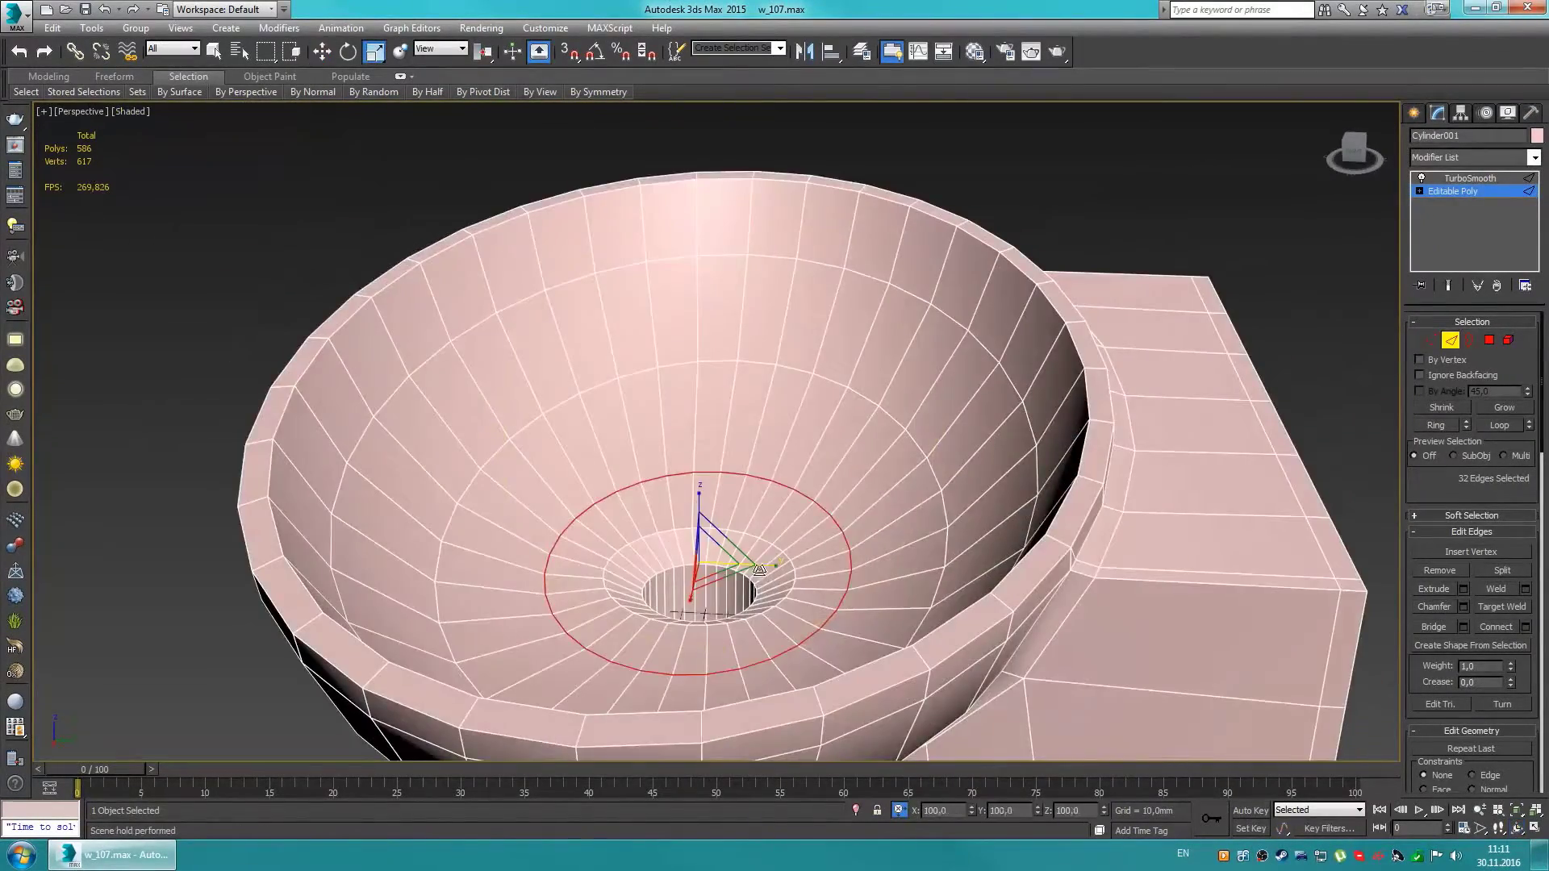
scroll(726, 524, up, 2)
scroll(782, 579, up, 4)
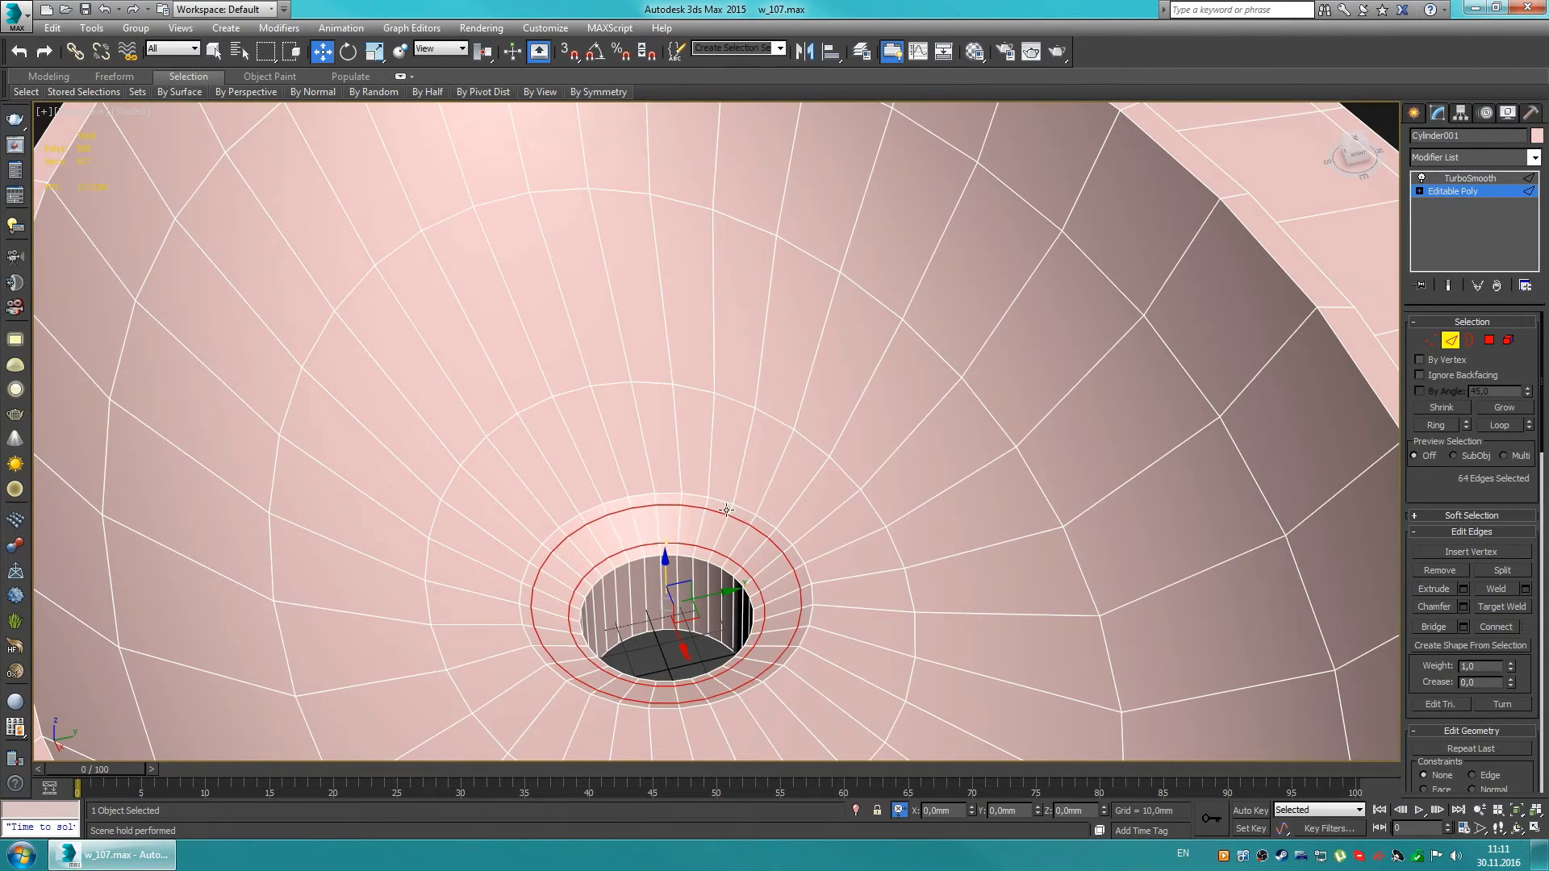
Step: Select the edge ring around the drain and connect it with 2 segments
key(alt+r)
key(ctrl+shift+e)
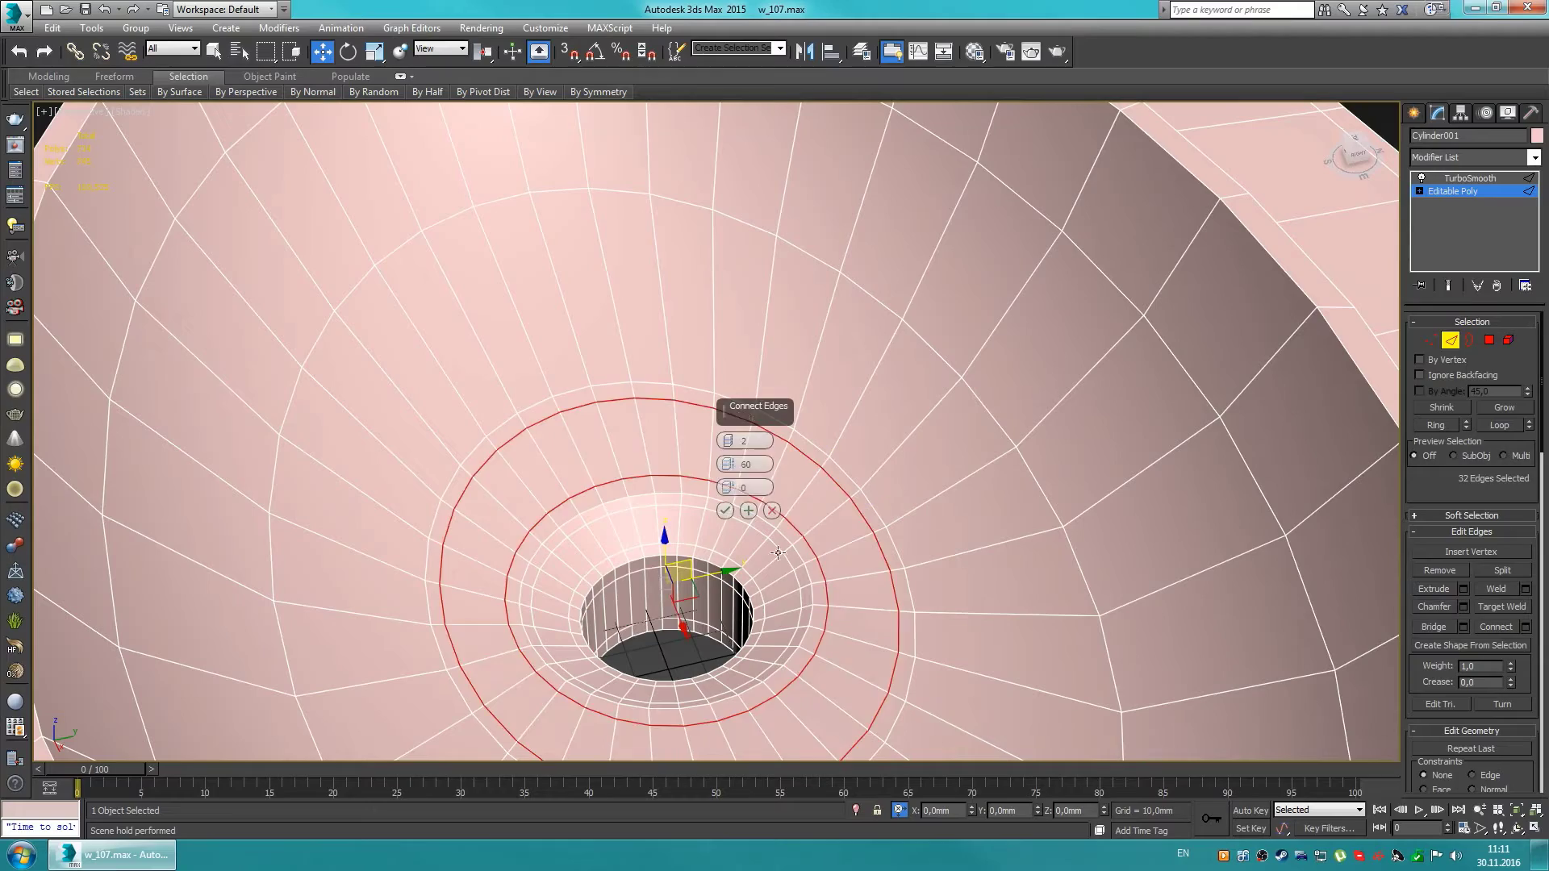
scroll(835, 473, down, 5)
mouse_move(934, 422)
alt+middle_down()
mouse_move(758, 548)
mouse_move(847, 532)
mouse_move(911, 497)
alt+middle_up()
key(ctrl+shift+e)
key(4)
drag(912, 497, 1112, 578)
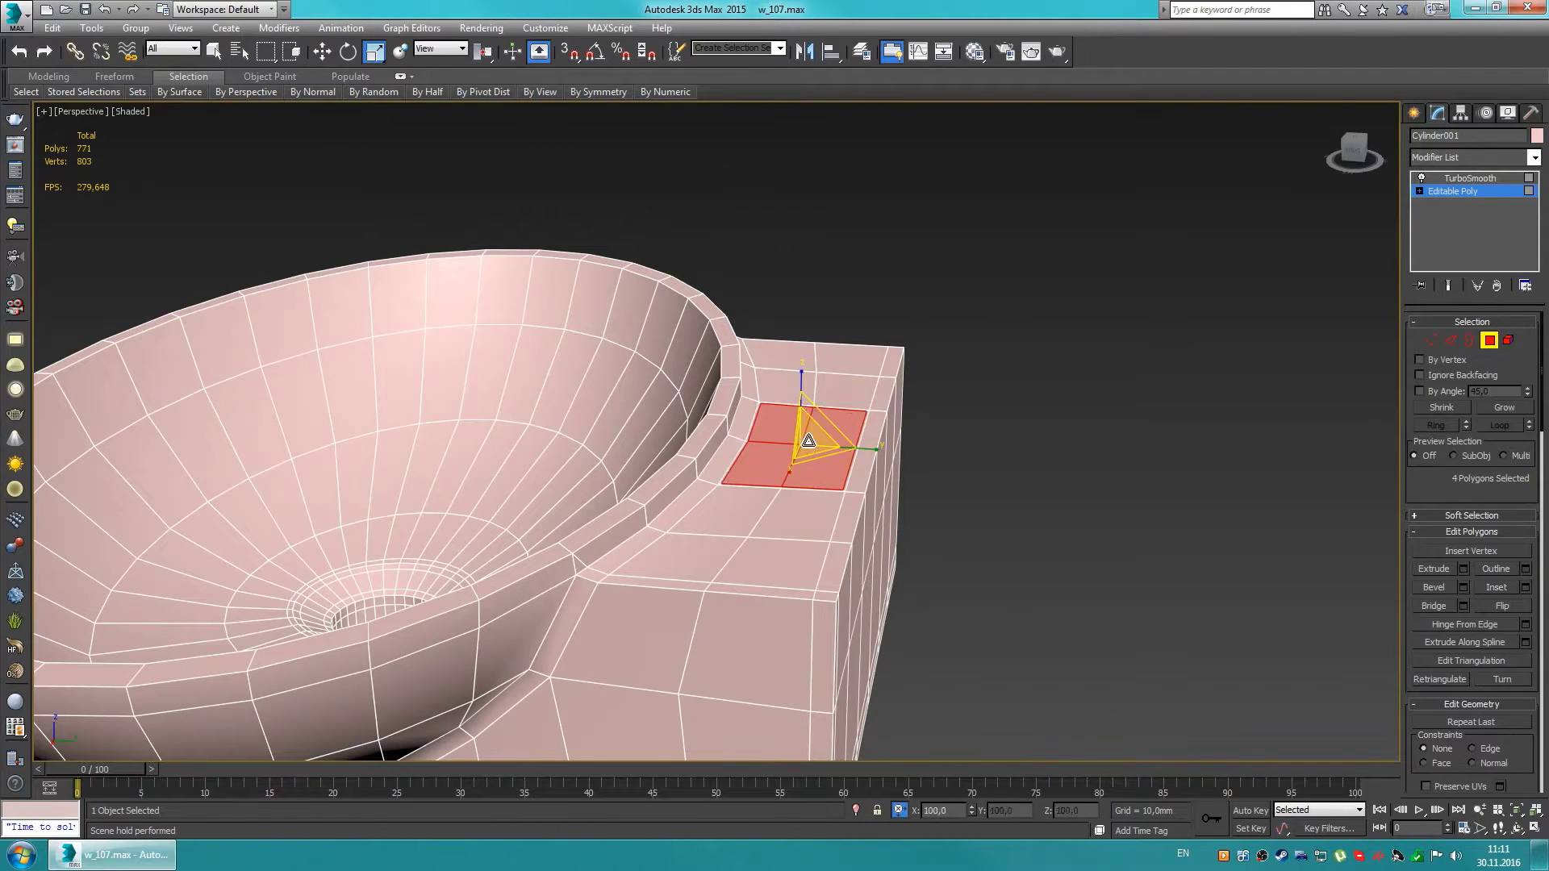
Step: Rotate the four box-top polygons with angle snap into an octagon shape
key(t)
key(e)
key(a)
mouse_move(841, 468)
mouse_down()
mouse_move(754, 419)
mouse_move(723, 529)
mouse_up()
scroll(755, 418, up, 3)
key(F3)
key(1)
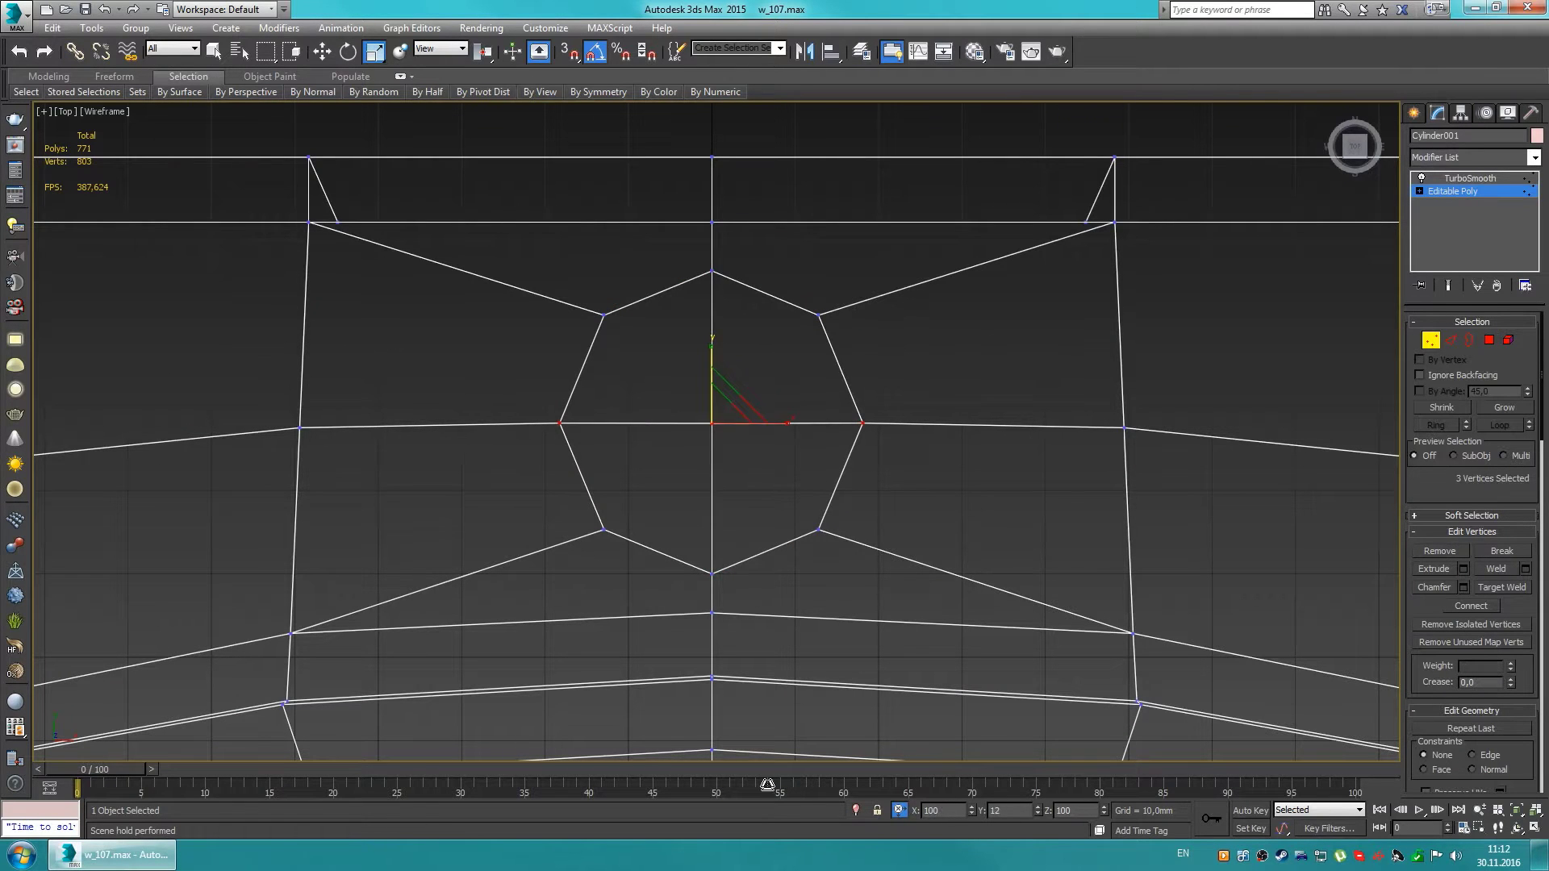
drag(487, 250, 488, 251)
Step: Delete the octagon polygons and pull the hole border down into a short tube
alt+middle_drag(726, 403, 608, 398)
key(F3)
key(4)
key(s)
key(Delete)
key(3)
key(w)
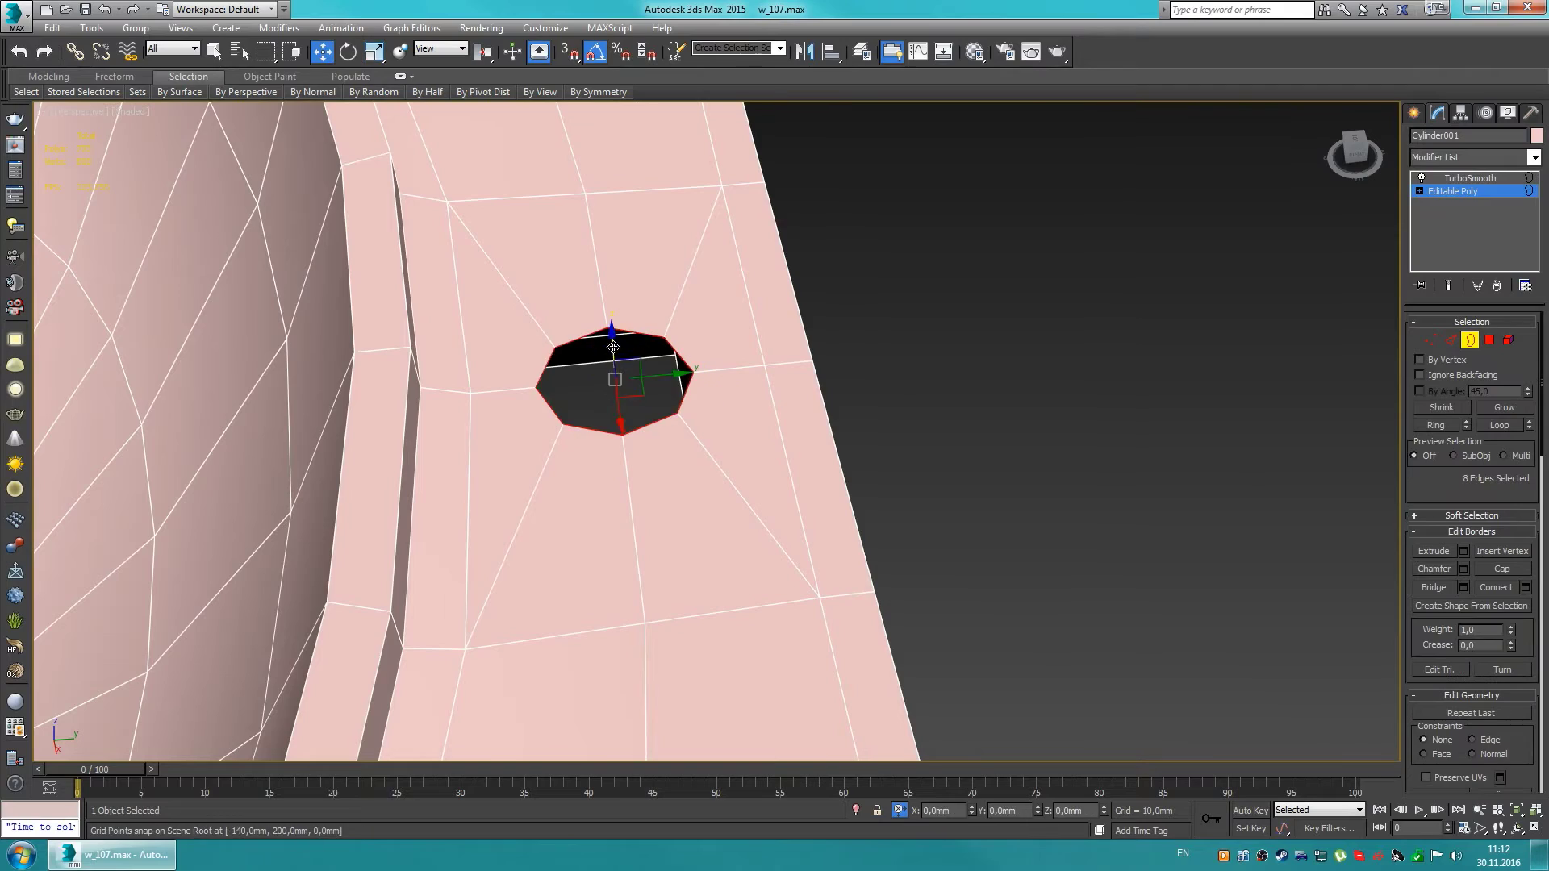
shift+drag(613, 347, 613, 327)
Step: Connect the tube edges with a pinched loop slid close to the hole rim
scroll(613, 327, down, 5)
scroll(645, 363, up, 5)
key(4)
mouse_move(662, 388)
alt+middle_down()
mouse_move(701, 416)
mouse_move(658, 391)
mouse_move(667, 331)
mouse_move(439, 328)
alt+middle_up()
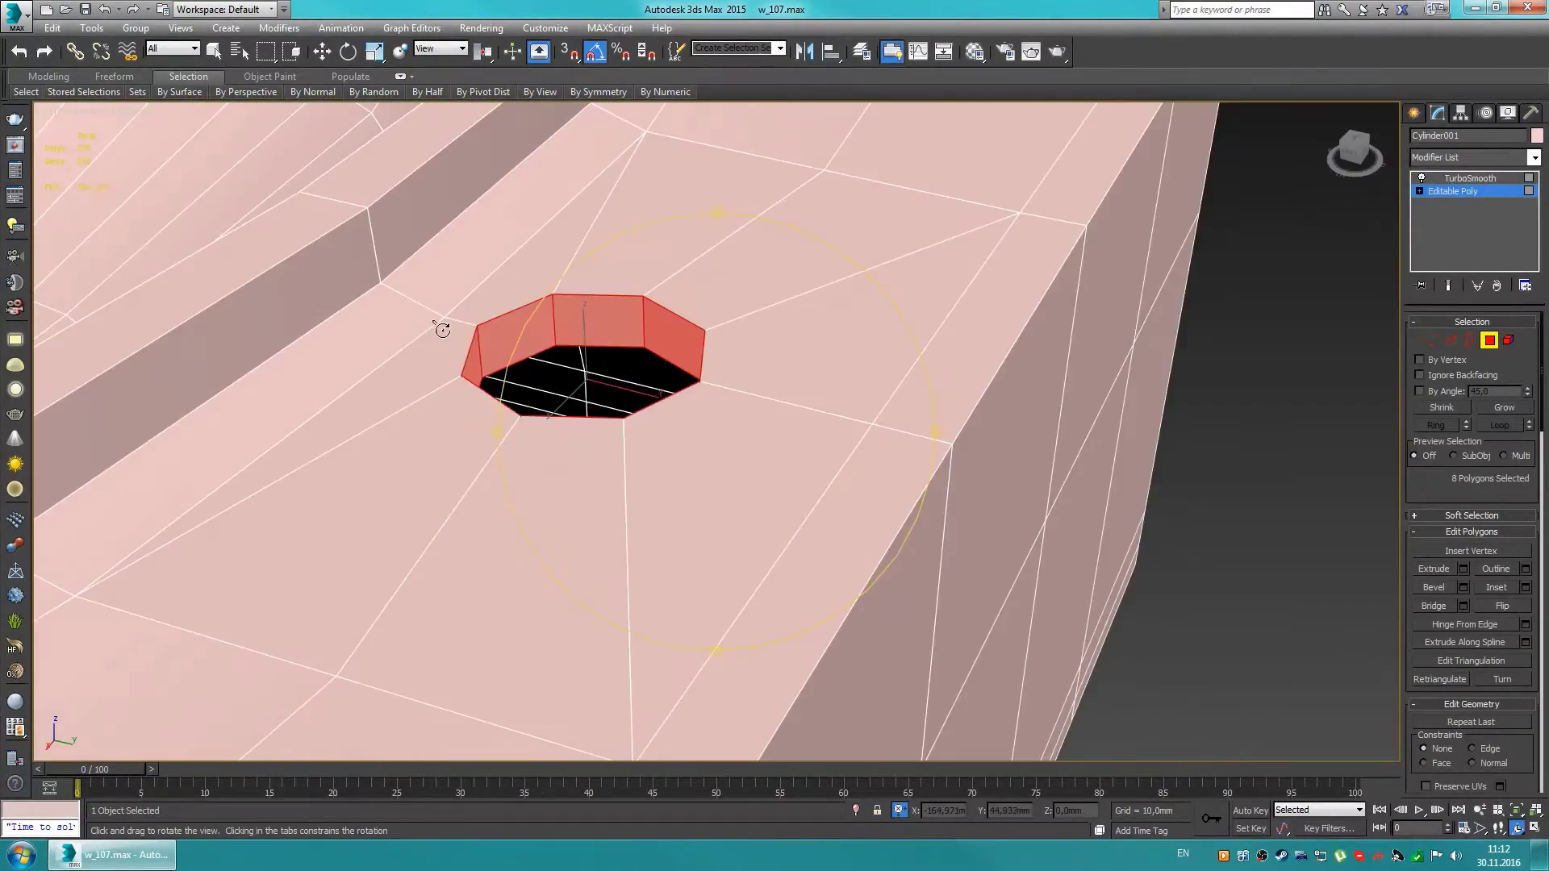
key(2)
drag(730, 487, 730, 482)
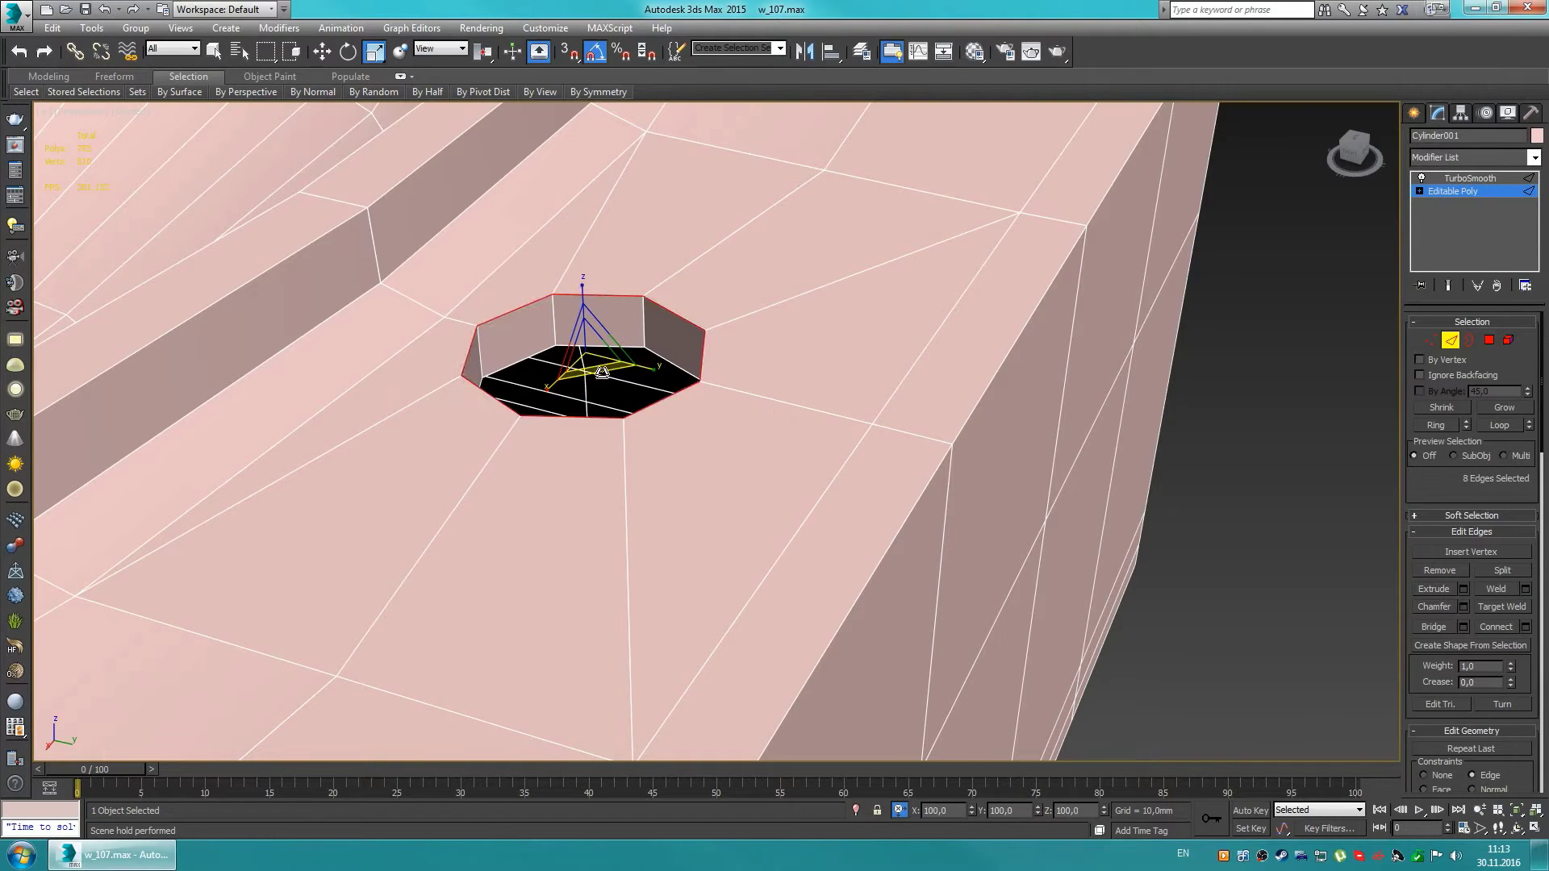
Step: Adjust the tap hole vertices and check the smoothed basin
alt+middle_drag(606, 381, 455, 234)
key(1)
key(w)
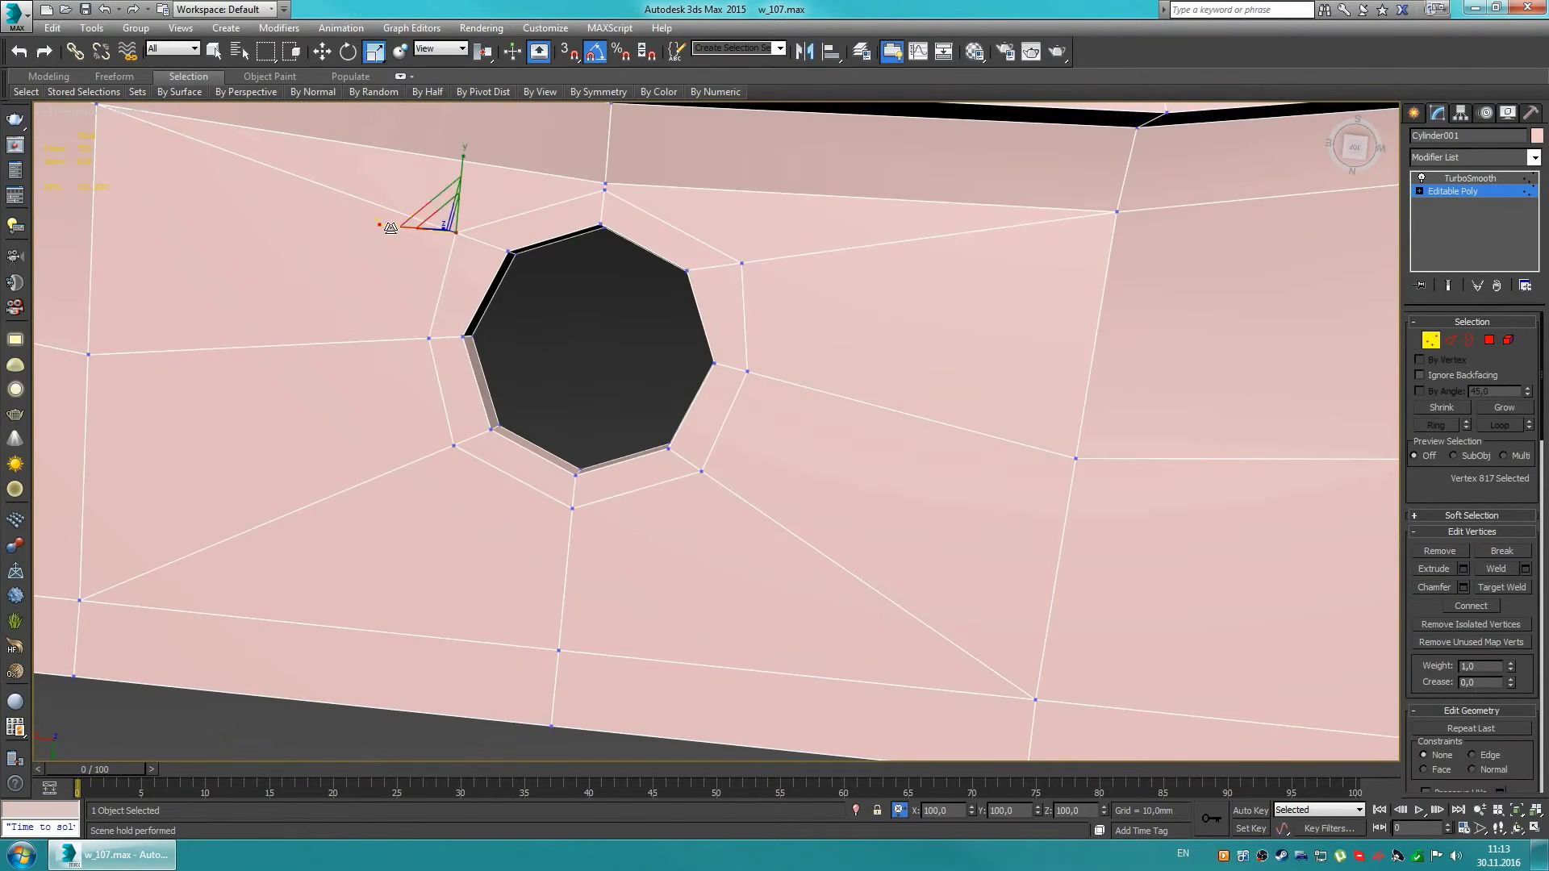
mouse_move(596, 294)
alt+middle_down()
mouse_move(749, 432)
mouse_move(747, 505)
mouse_move(758, 404)
mouse_move(635, 416)
alt+middle_up()
scroll(758, 404, up, 3)
key(ctrl+d)
Step: Shrink the drain edge loop to 90% and extend it downward into new faces
click(635, 416)
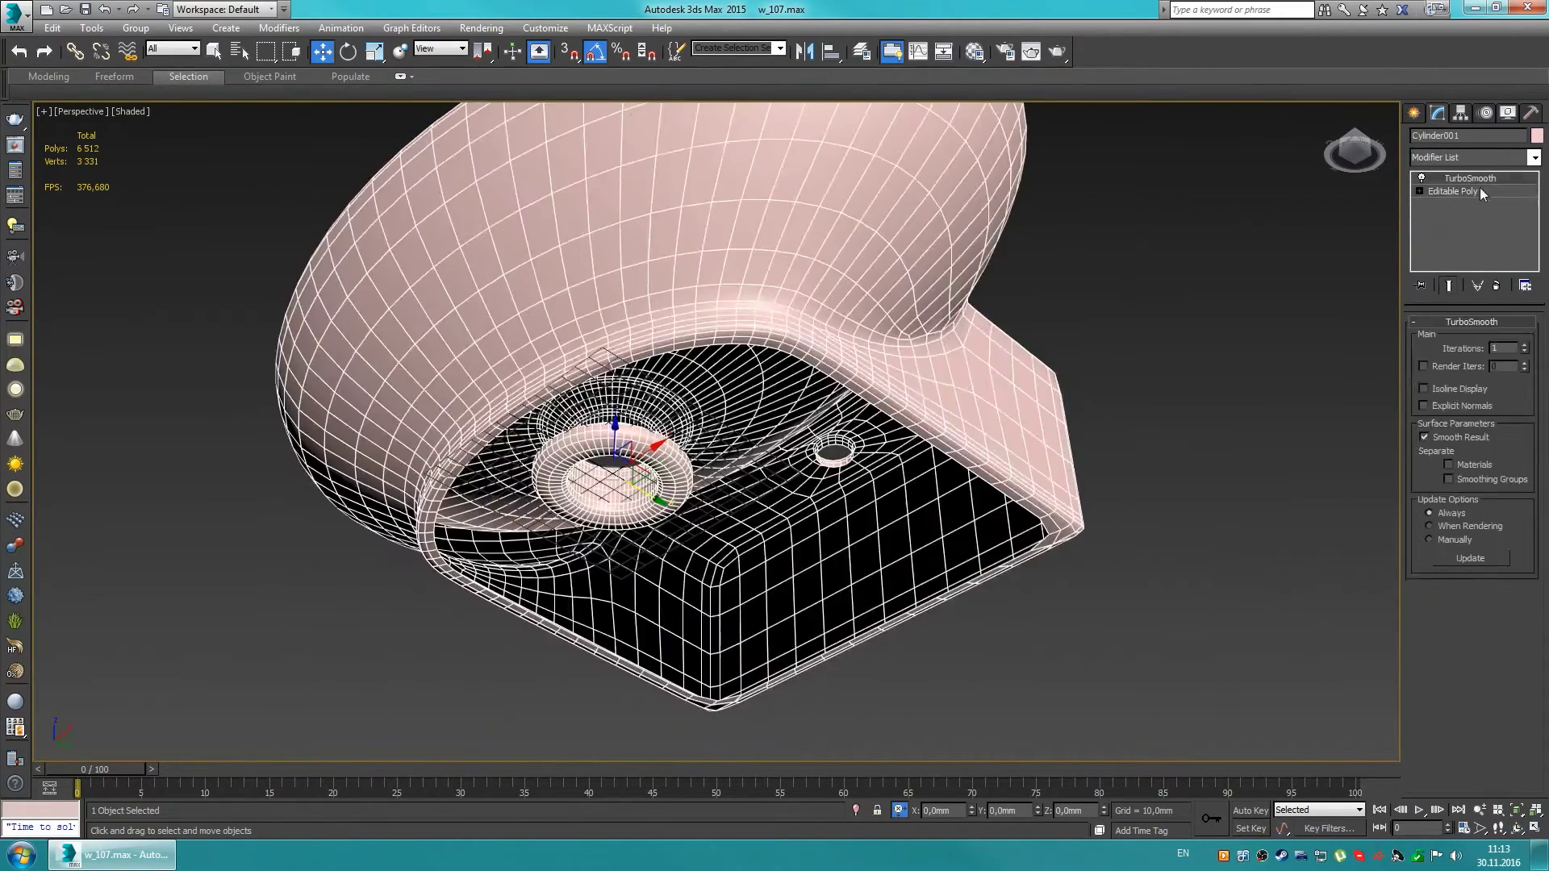
scroll(635, 416, up, 5)
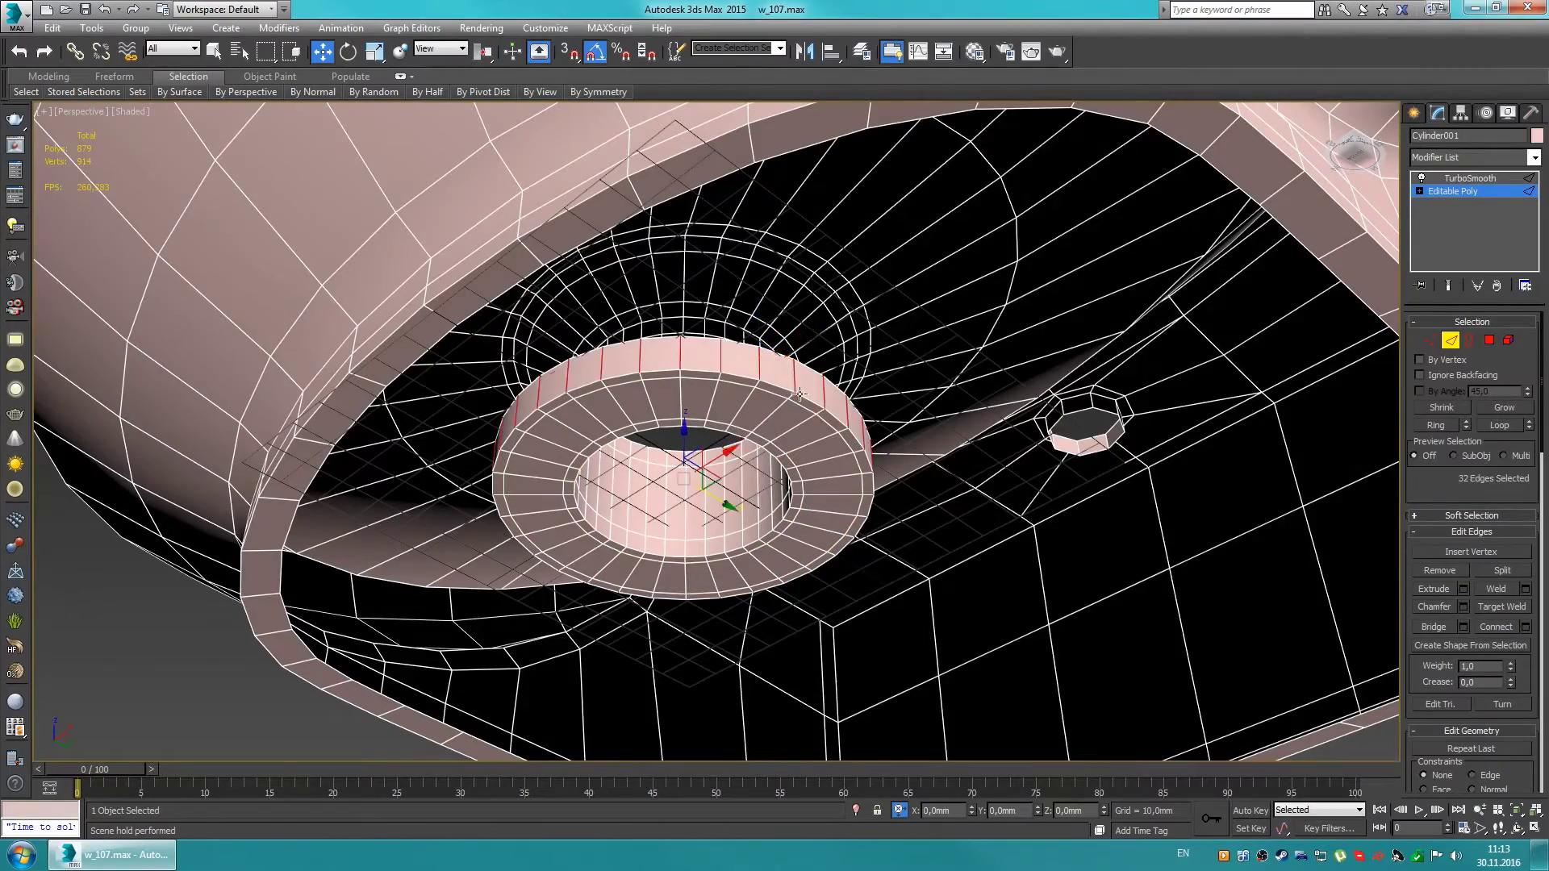
key(ctrl+d)
scroll(769, 357, down, 5)
mouse_move(769, 358)
alt+middle_down()
mouse_move(774, 379)
mouse_move(496, 319)
alt+middle_up()
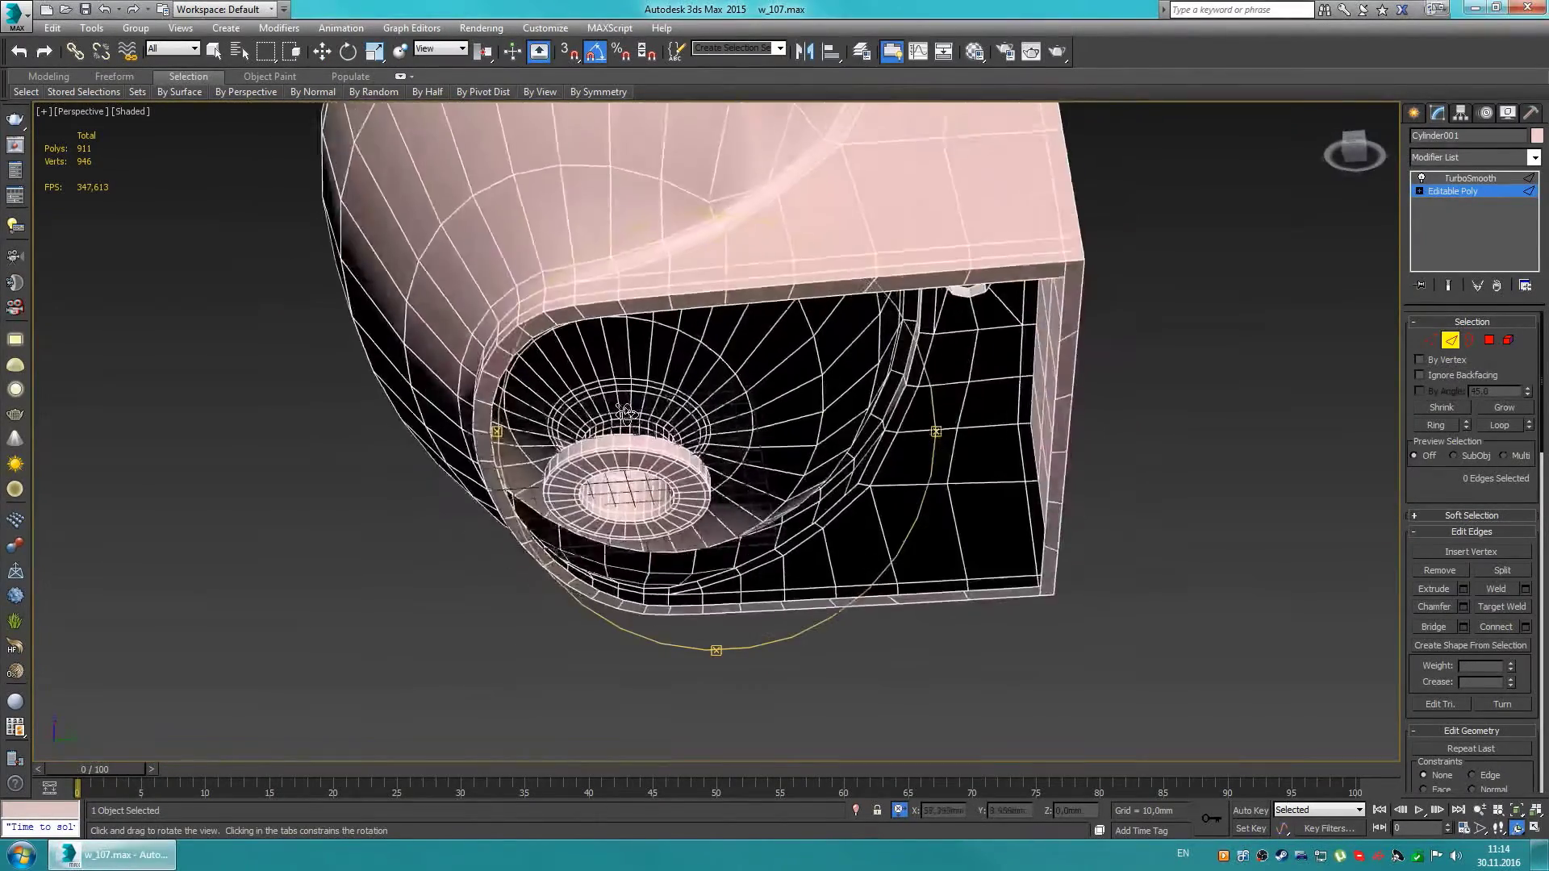
key(w)
mouse_move(750, 448)
mouse_down()
mouse_move(741, 460)
mouse_move(781, 449)
mouse_up()
key(w)
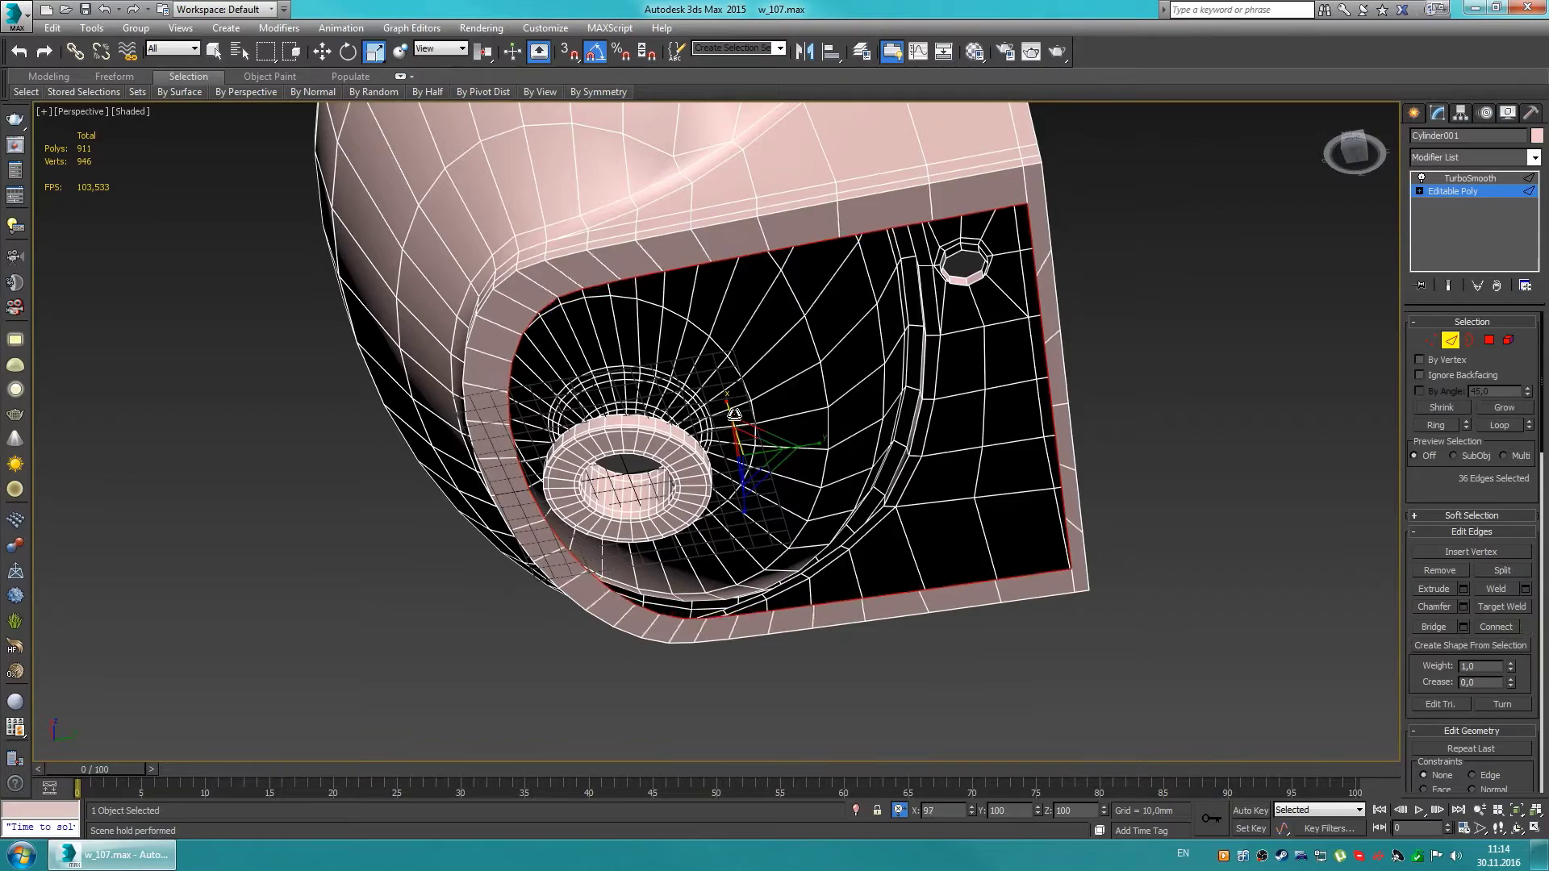
mouse_move(736, 420)
alt+middle_down()
mouse_move(718, 517)
mouse_move(740, 439)
alt+middle_up()
mouse_move(741, 440)
shift+mouse_down()
mouse_move(744, 392)
mouse_move(636, 429)
shift+mouse_up()
shift+drag(749, 401, 742, 391)
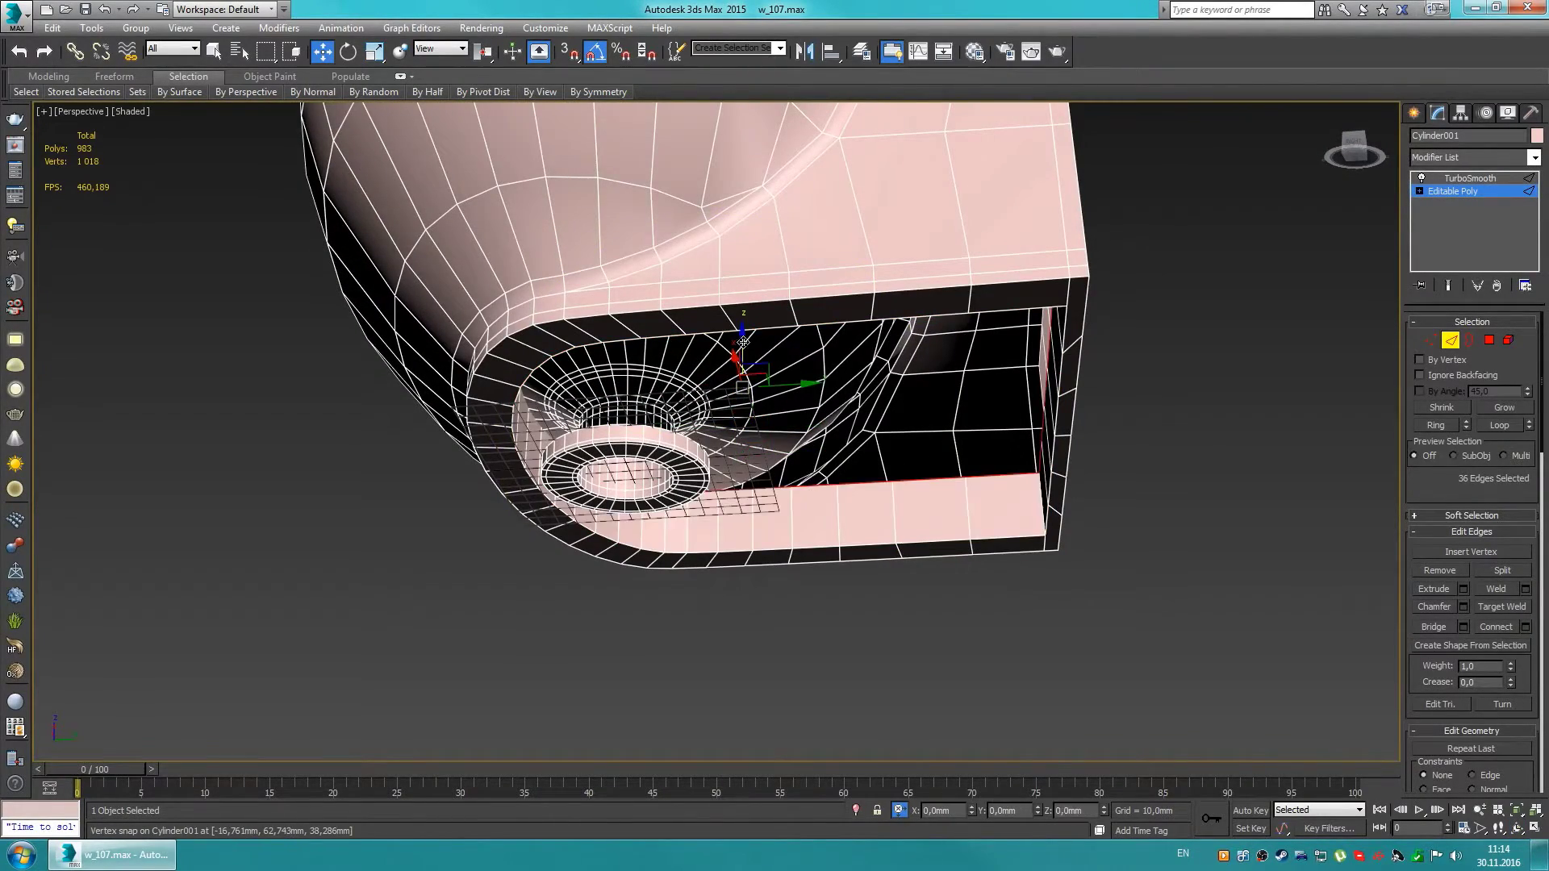
scroll(655, 445, up, 3)
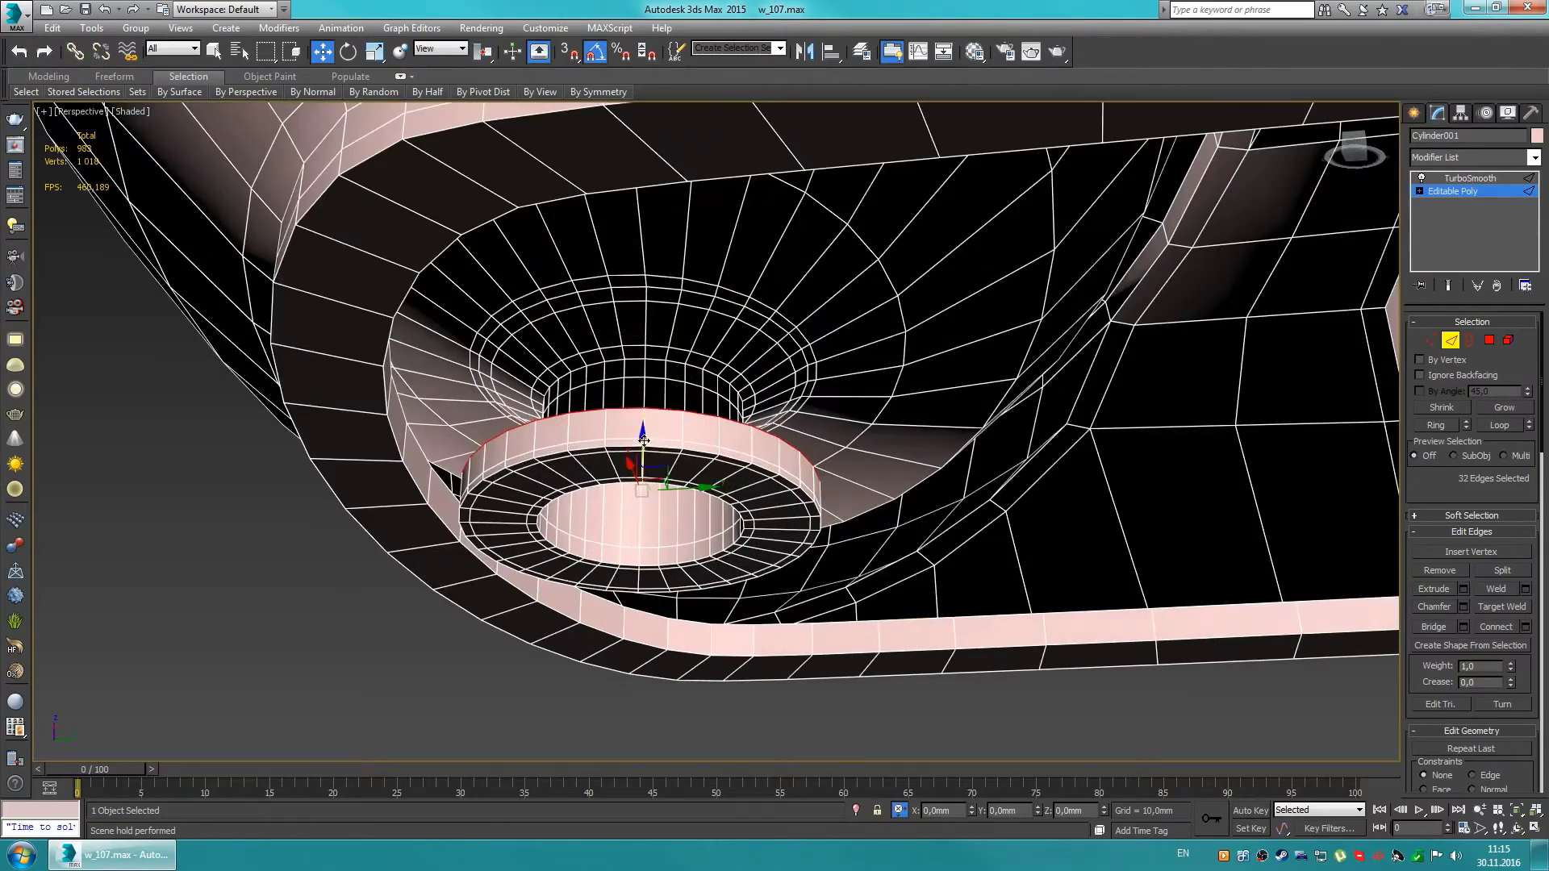
Step: Select the overflow channel's floor edges along the box rim
mouse_move(643, 435)
alt+middle_down()
mouse_move(736, 456)
mouse_move(682, 202)
mouse_move(877, 336)
alt+middle_up()
key(w)
click(681, 194)
double_click(681, 194)
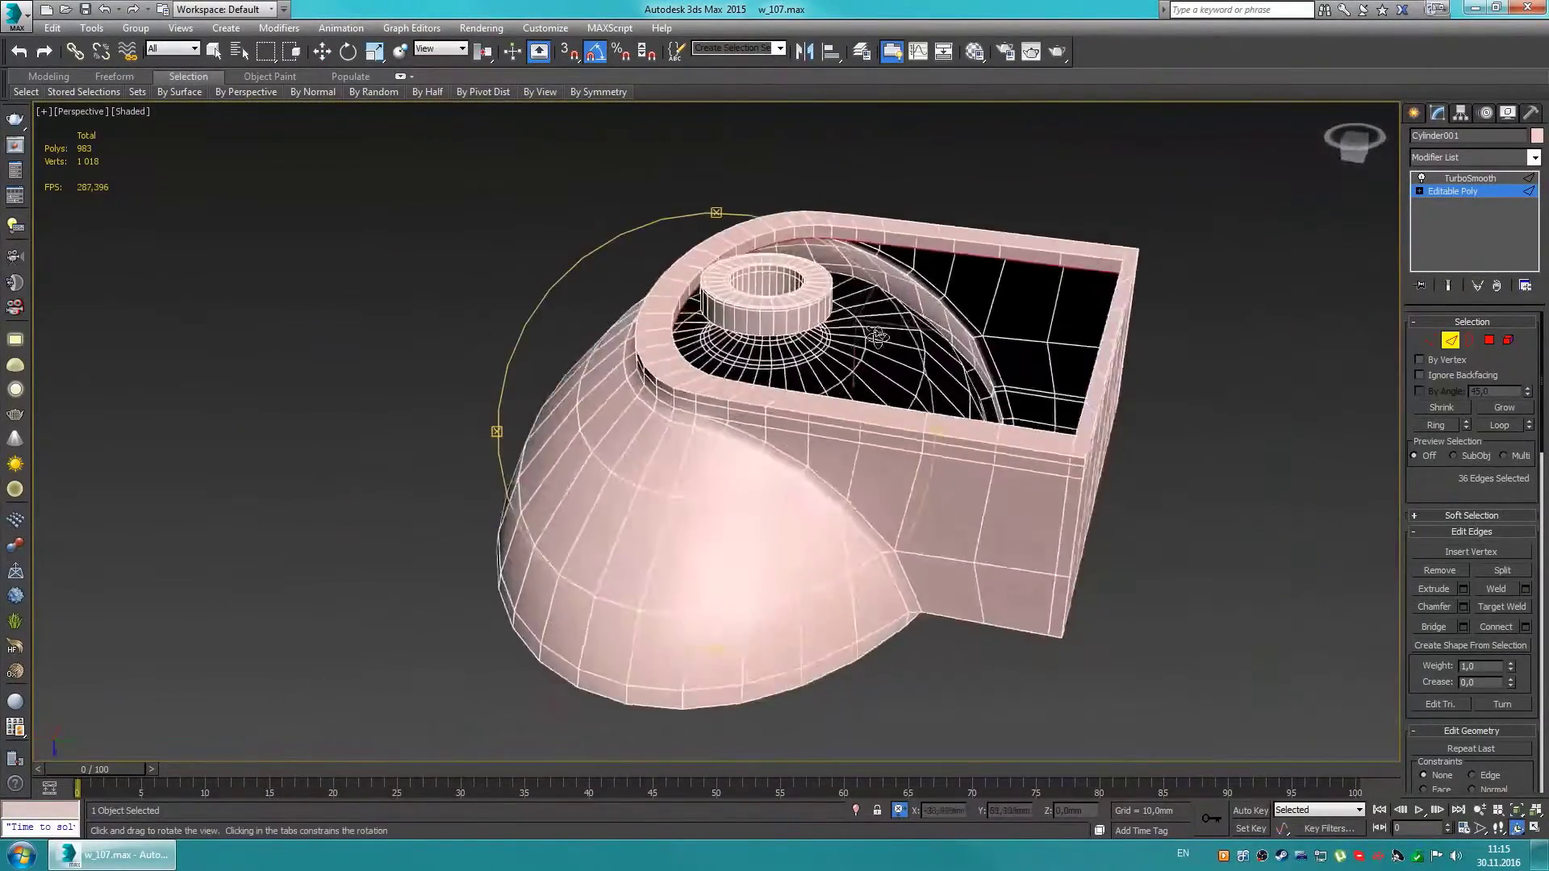
drag(589, 191, 968, 484)
mouse_move(968, 484)
alt+middle_down()
mouse_move(1202, 426)
mouse_move(980, 502)
alt+middle_up()
scroll(1202, 426, up, 3)
key(s)
key(r)
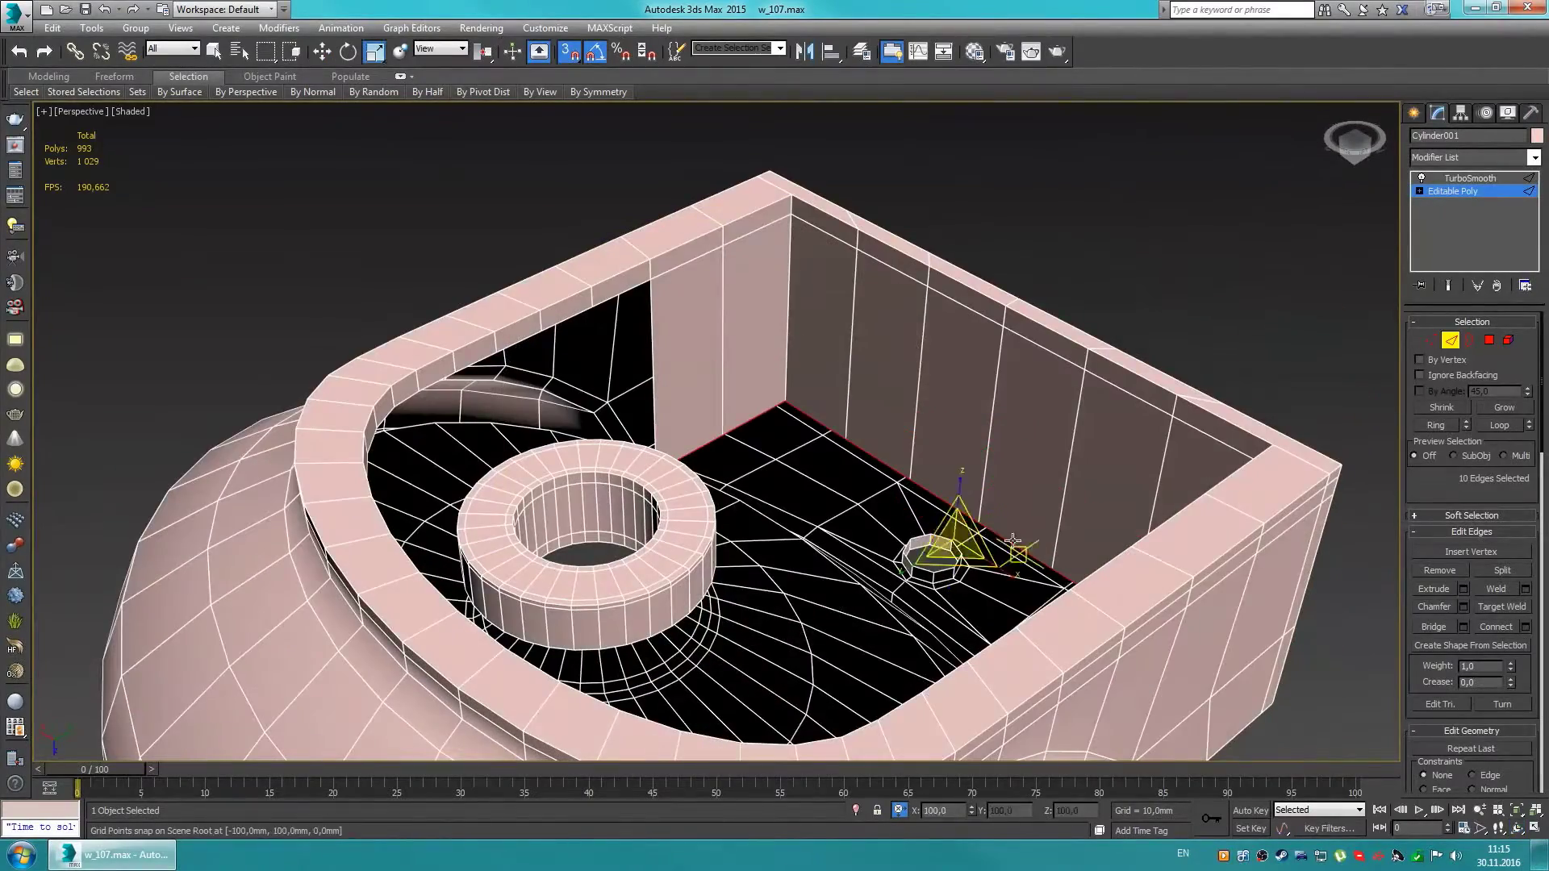
alt+middle_drag(985, 556, 875, 520)
scroll(876, 520, up, 4)
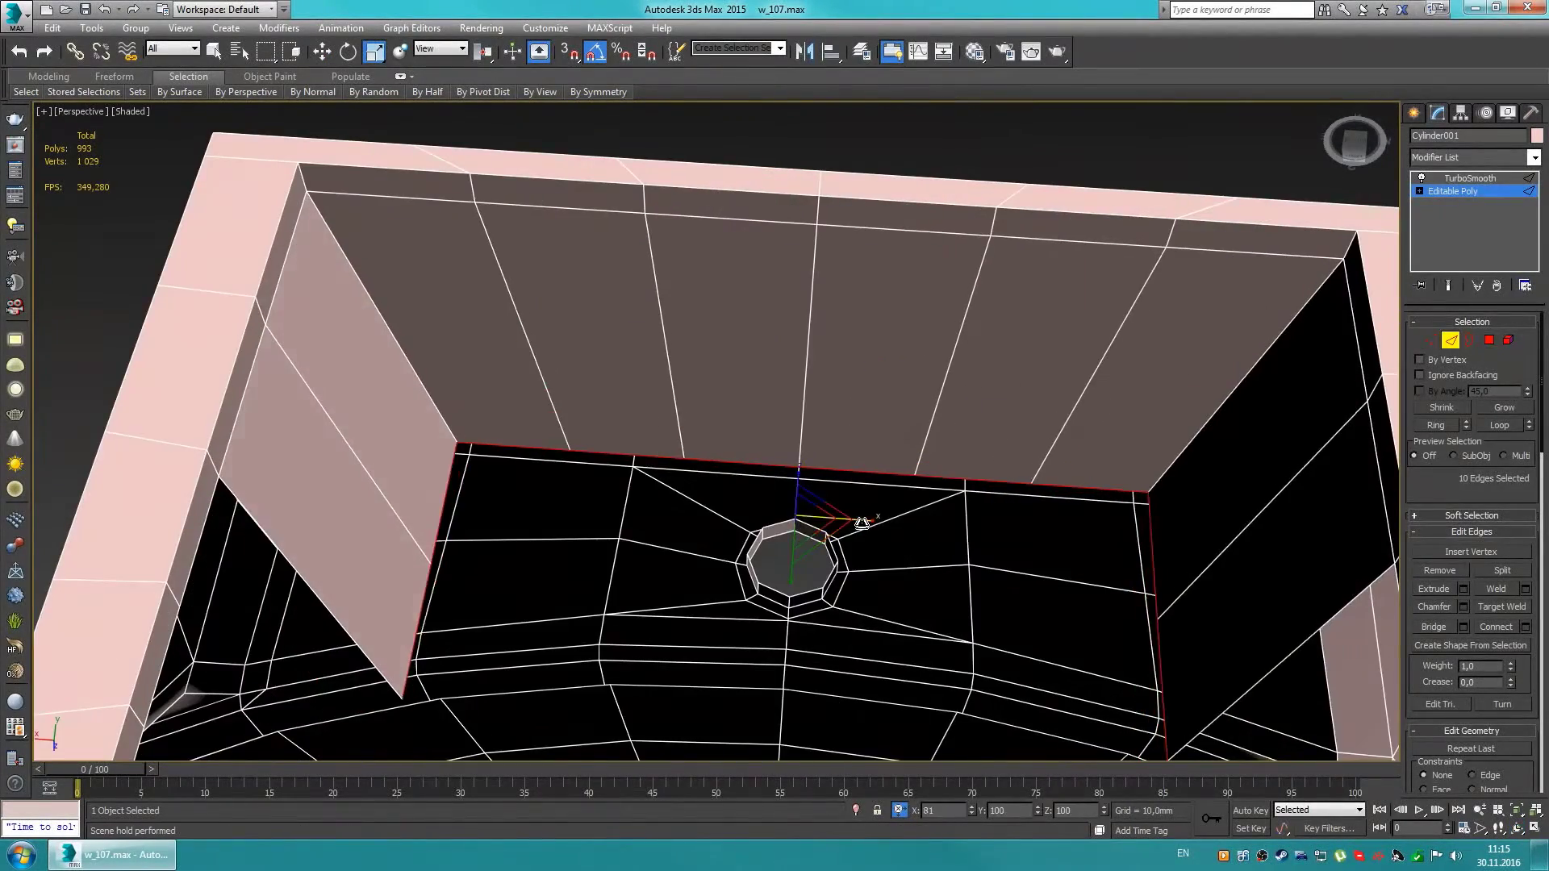
mouse_move(752, 399)
alt+middle_down()
mouse_move(586, 115)
mouse_move(888, 500)
mouse_move(1029, 510)
alt+middle_up()
Step: Bridge the channel floor edges across the gaps into the drain hole
key(w)
scroll(1029, 510, up, 5)
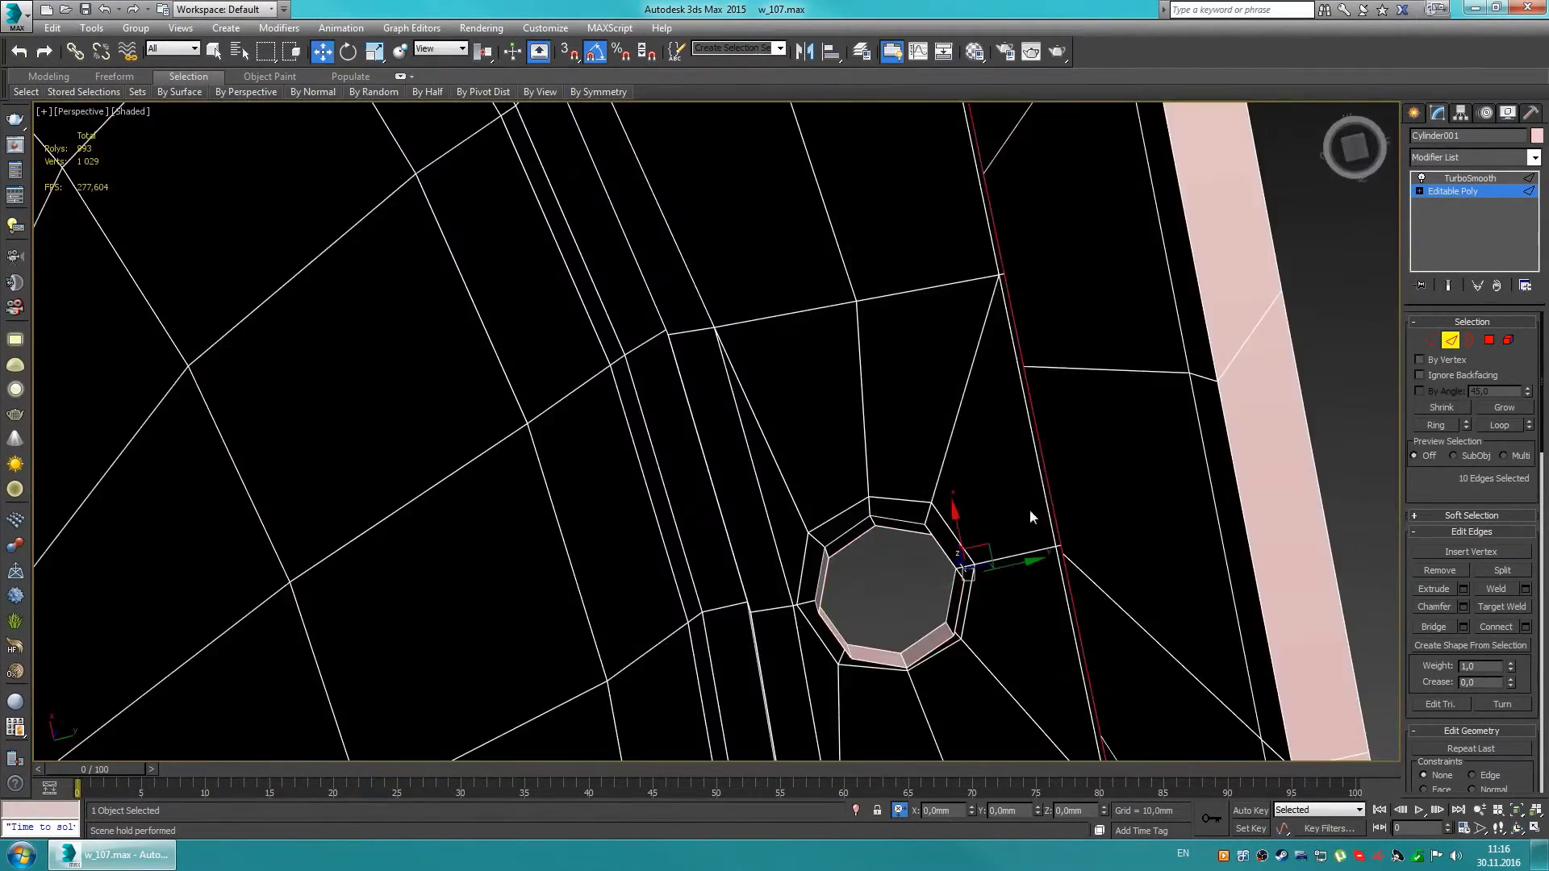
key(s)
click(914, 514)
scroll(914, 514, down, 5)
alt+middle_drag(914, 514, 929, 570)
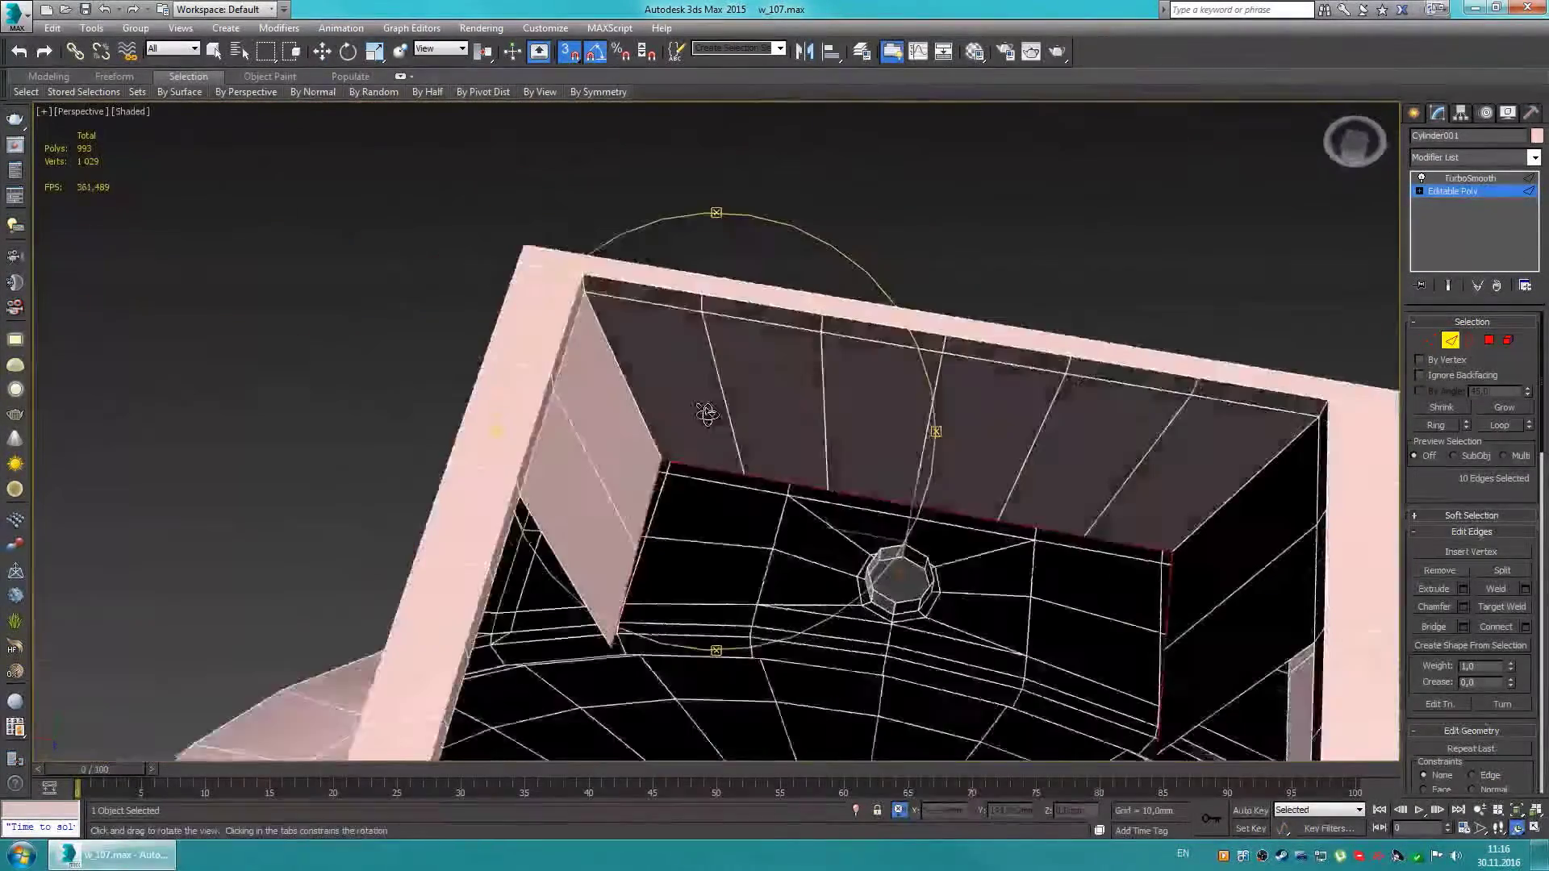
ctrl+click(911, 506)
key(shift+b)
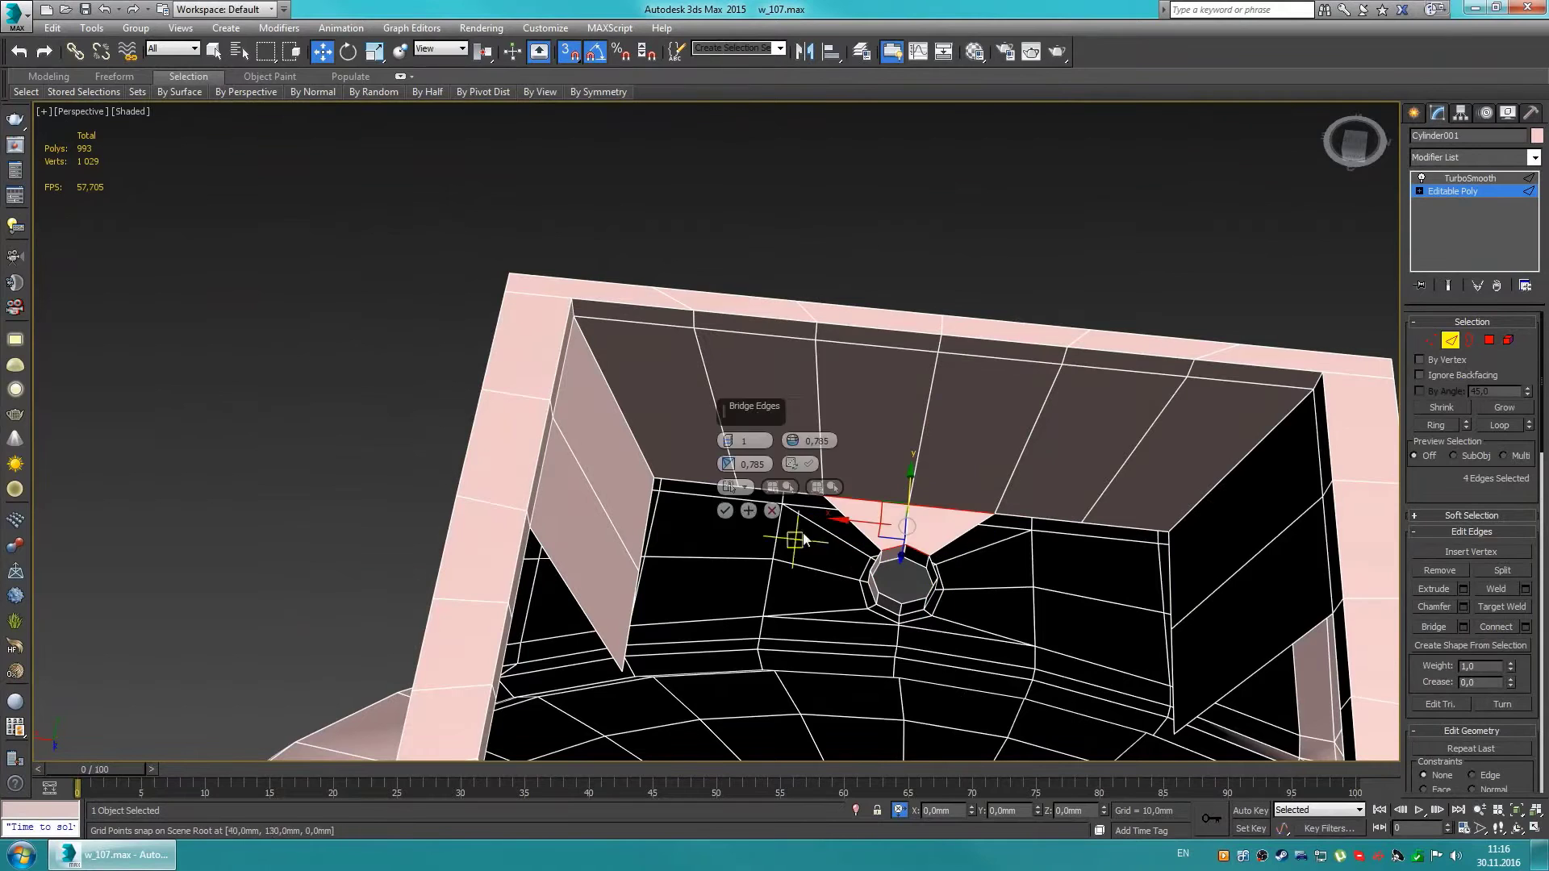
ctrl+click(877, 565)
key(shift+b)
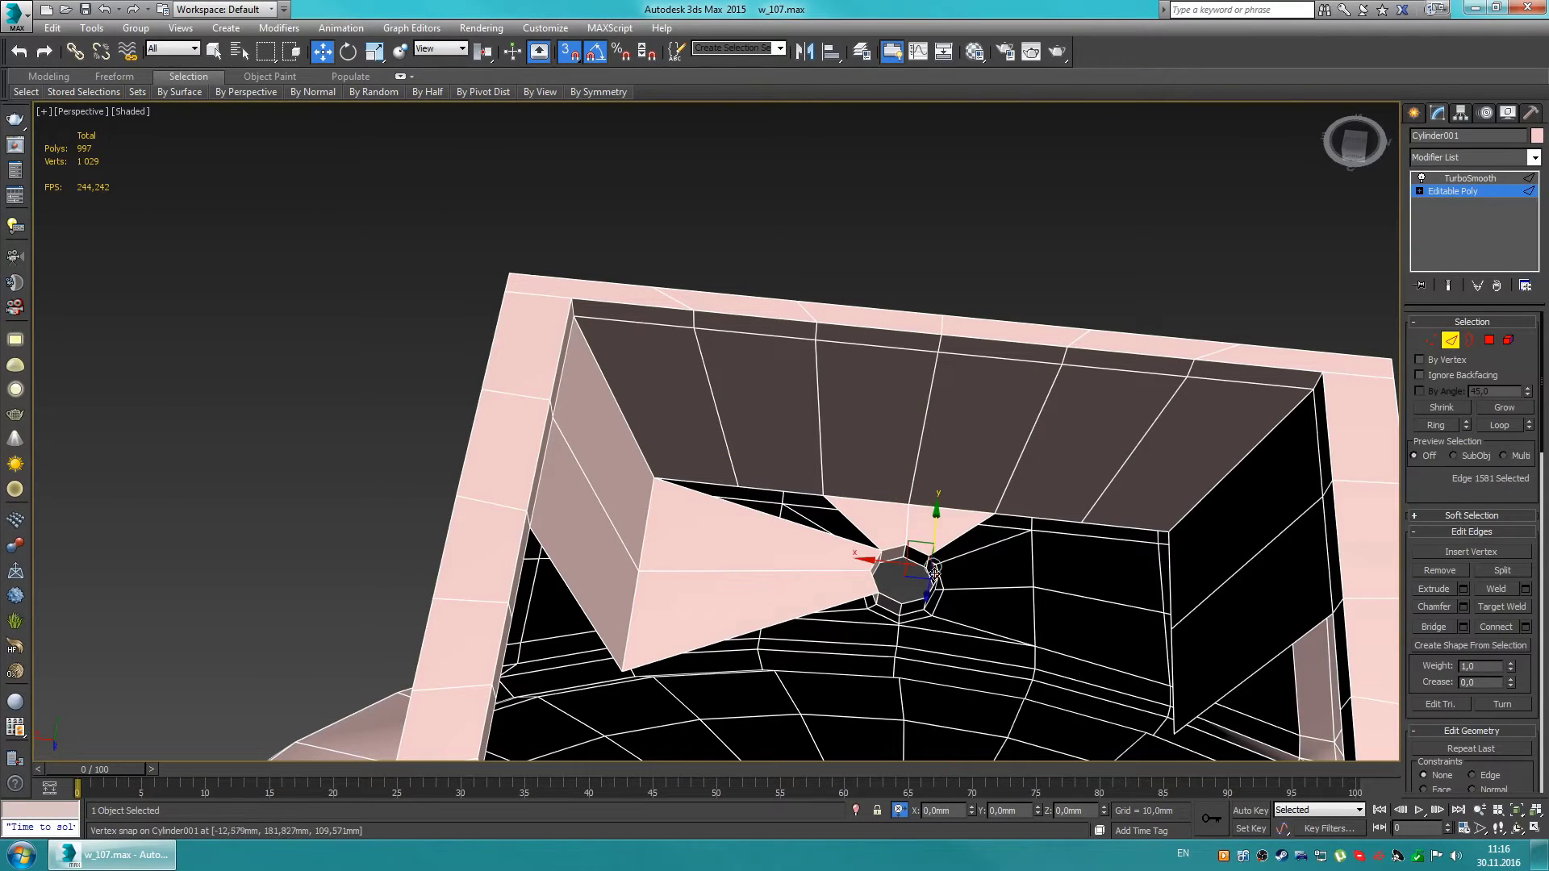
ctrl+click(1171, 587)
key(shift+b)
Step: Adjust the vertex at the channel's inner corner near the drain
key(3)
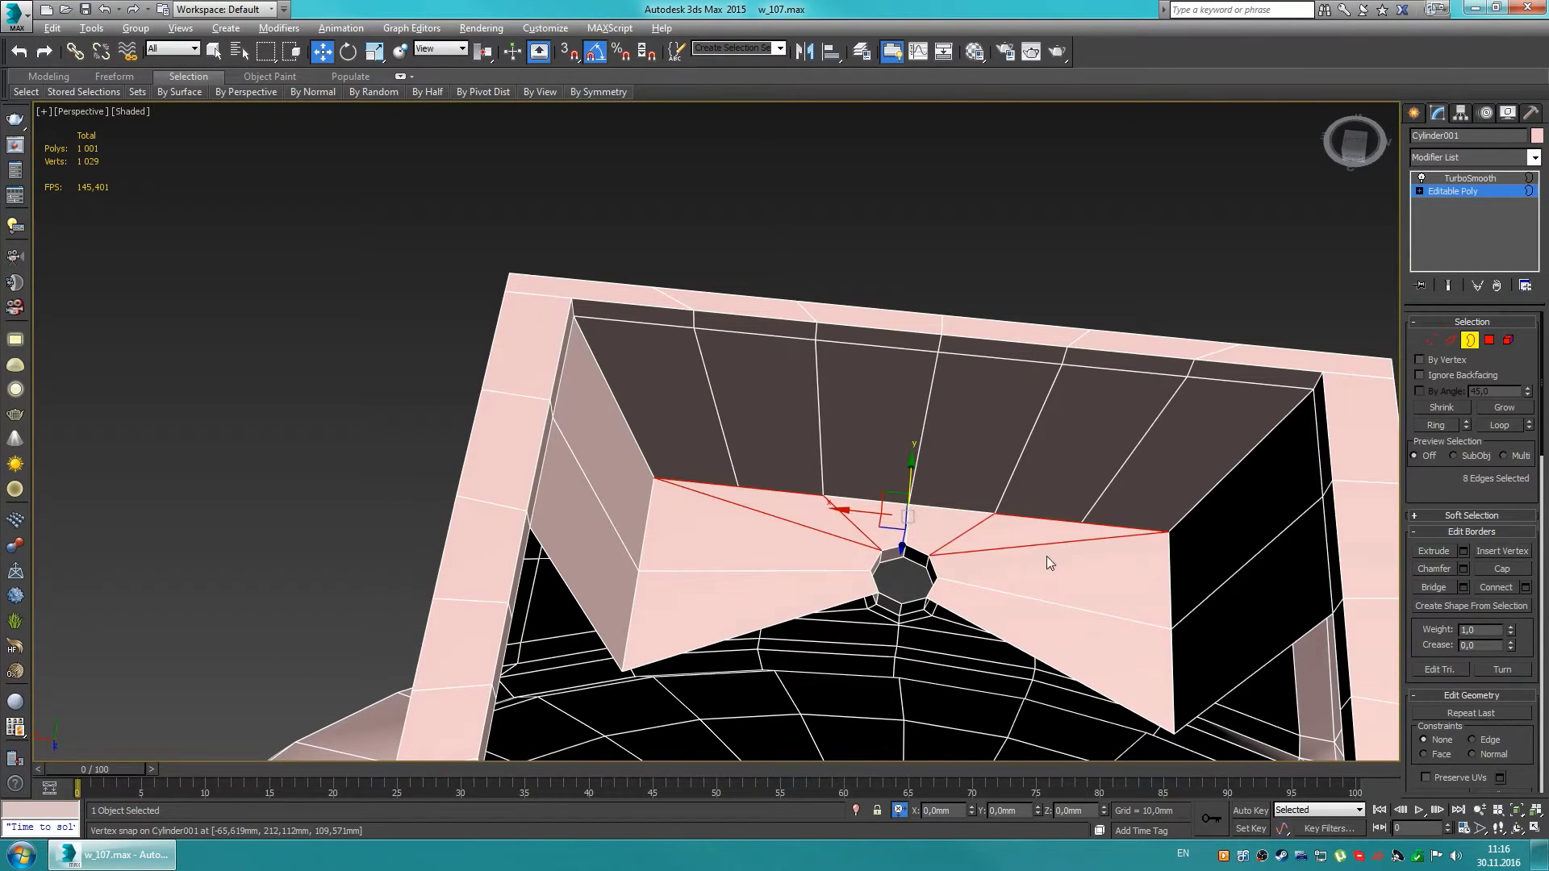
scroll(1047, 562, up, 3)
key(2)
mouse_move(1004, 515)
alt+middle_down()
mouse_move(264, 477)
mouse_move(746, 485)
alt+middle_up()
key(1)
key(w)
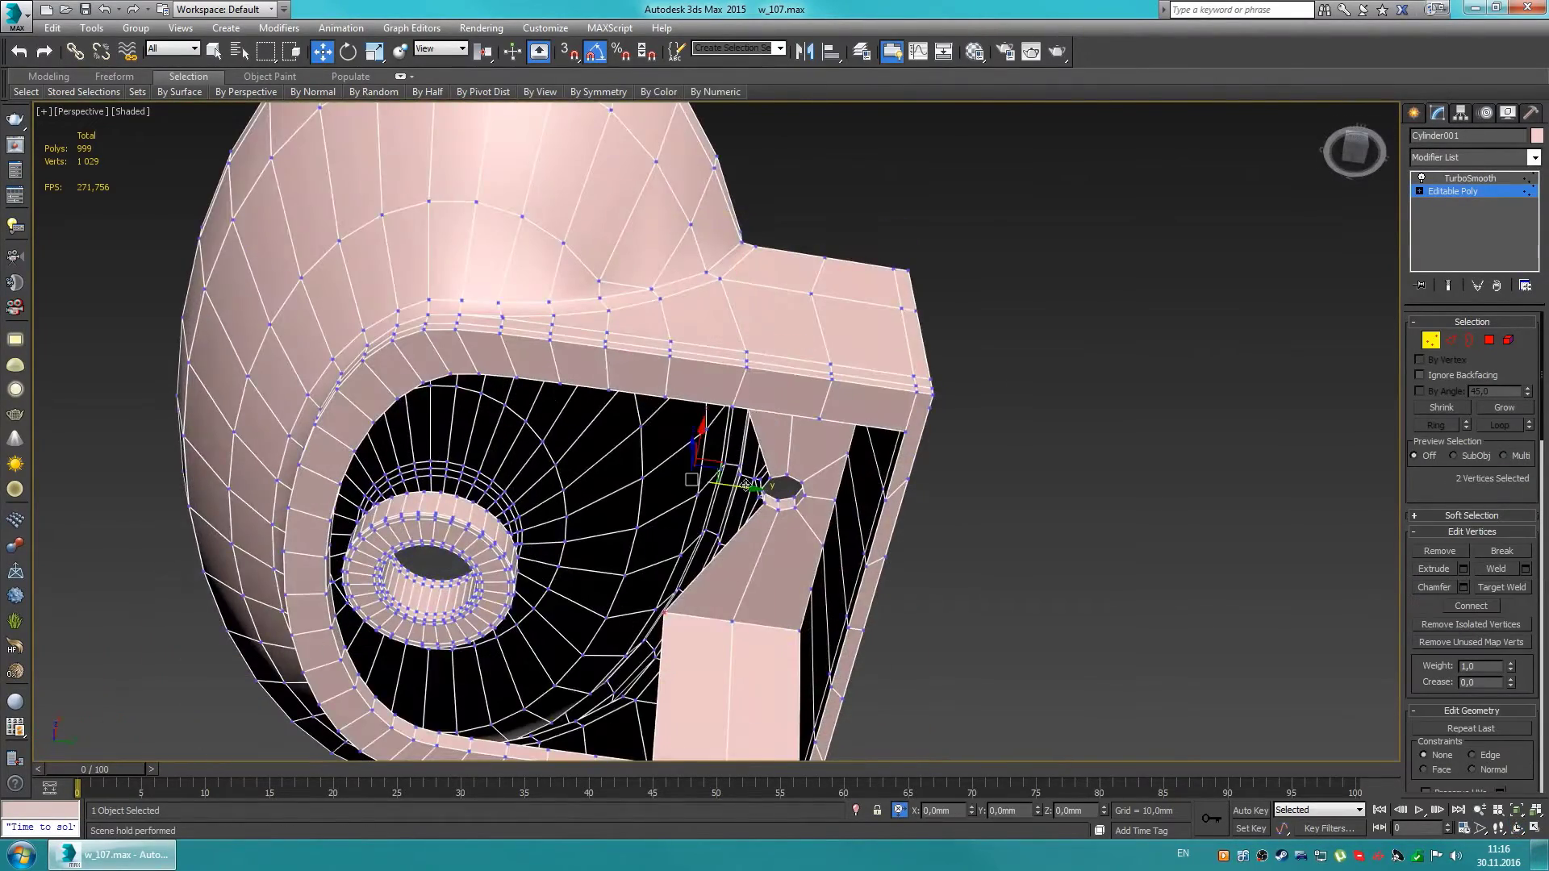
scroll(746, 484, up, 3)
scroll(746, 485, up, 3)
key(2)
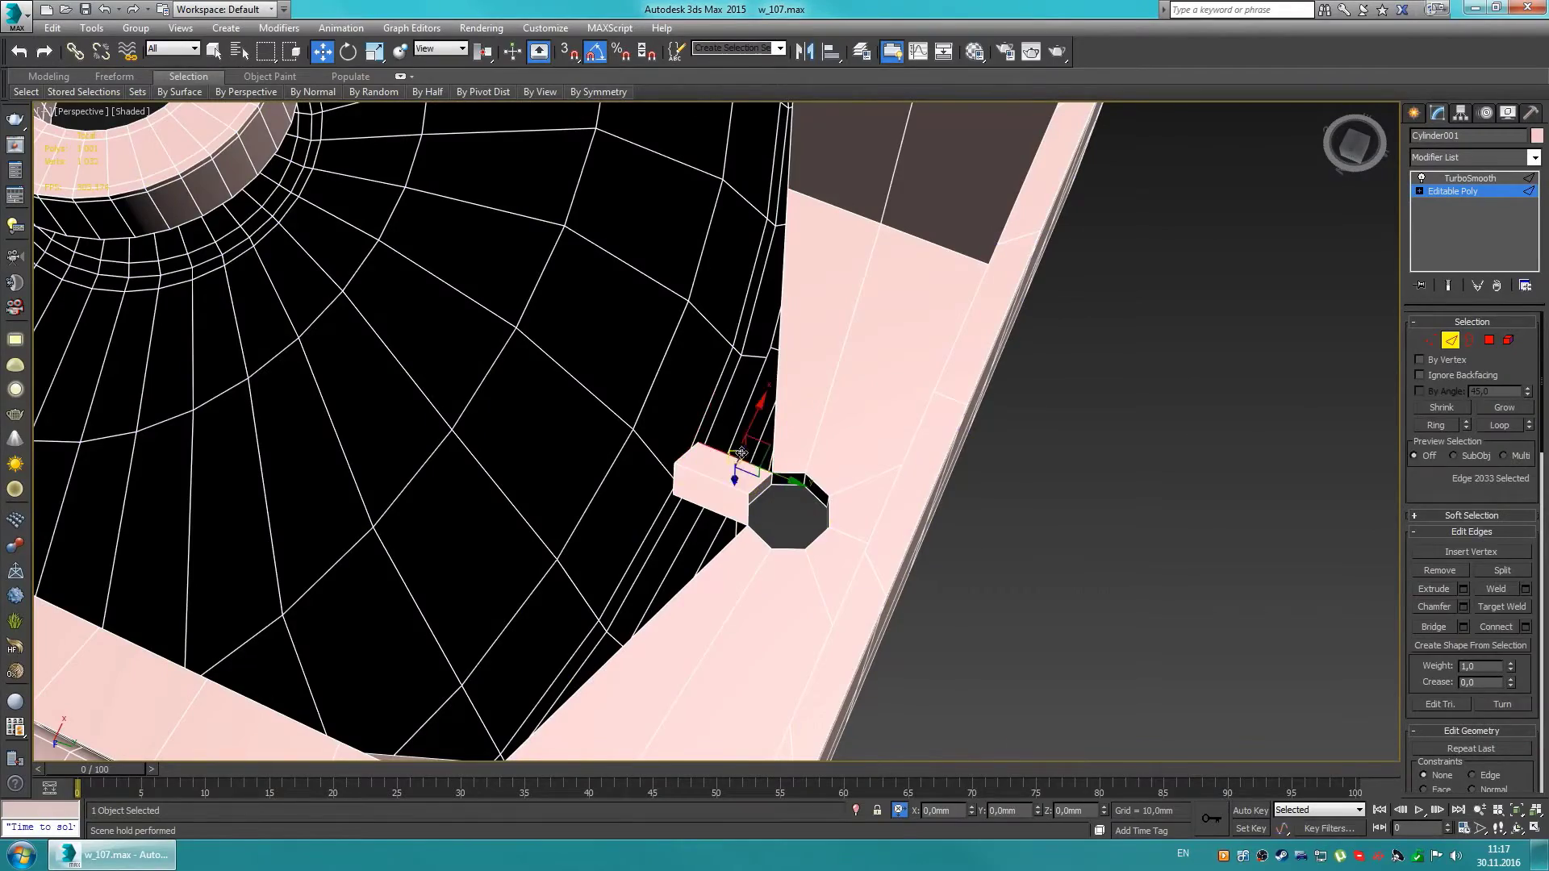
key(1)
alt+middle_drag(692, 515, 363, 510)
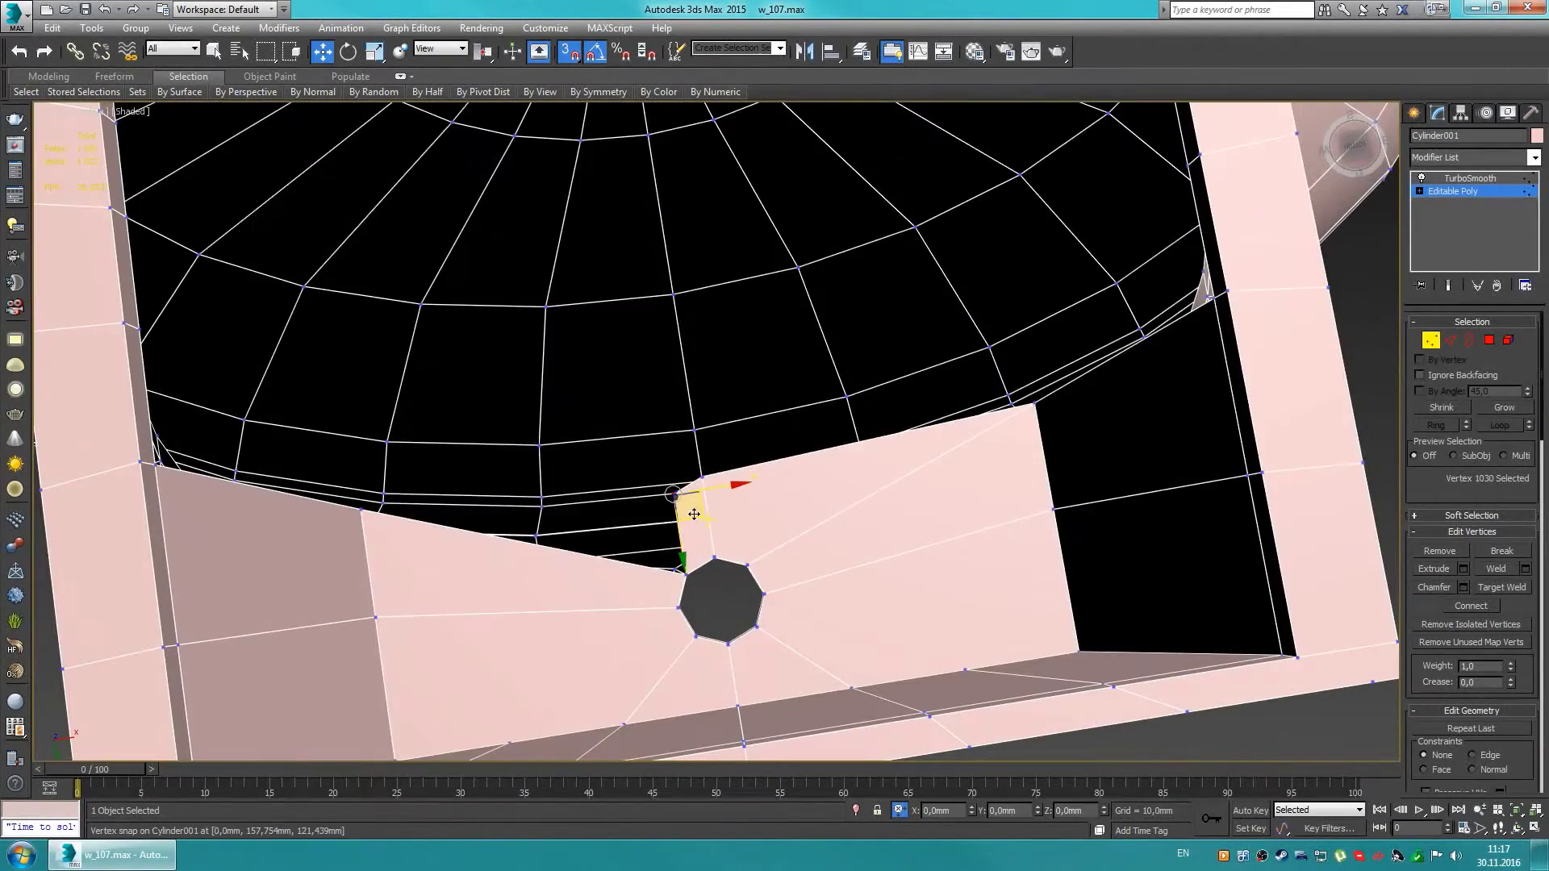
click(365, 510)
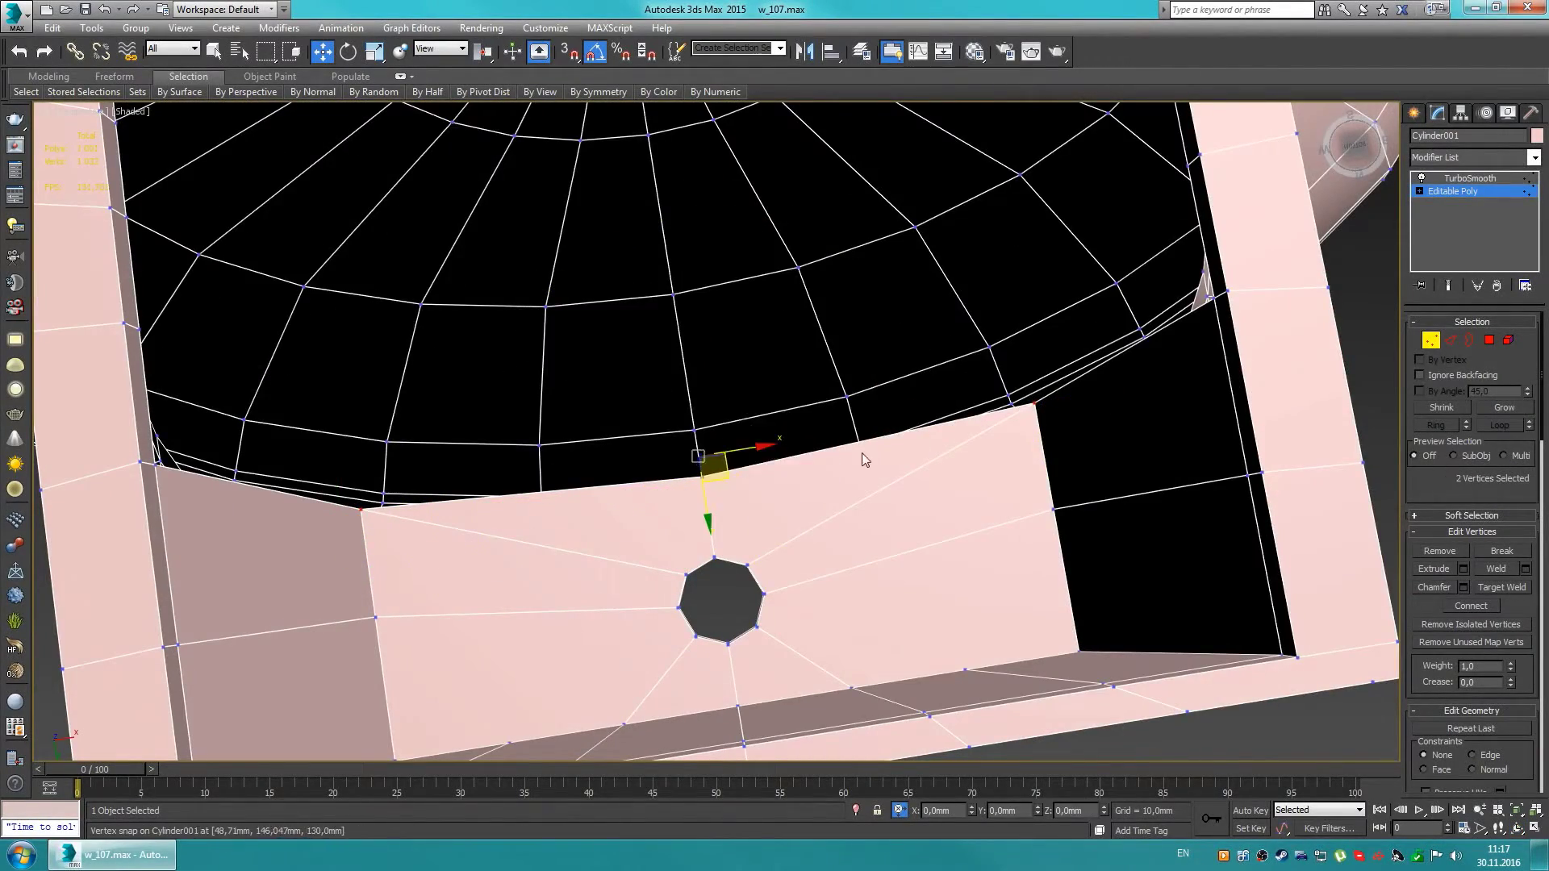
scroll(865, 459, down, 5)
mouse_move(865, 460)
alt+middle_down()
mouse_move(794, 505)
mouse_move(1047, 449)
alt+middle_up()
key(2)
Step: Delete one half of the basin mesh in Top view
alt+middle_drag(1026, 379, 823, 349)
key(t)
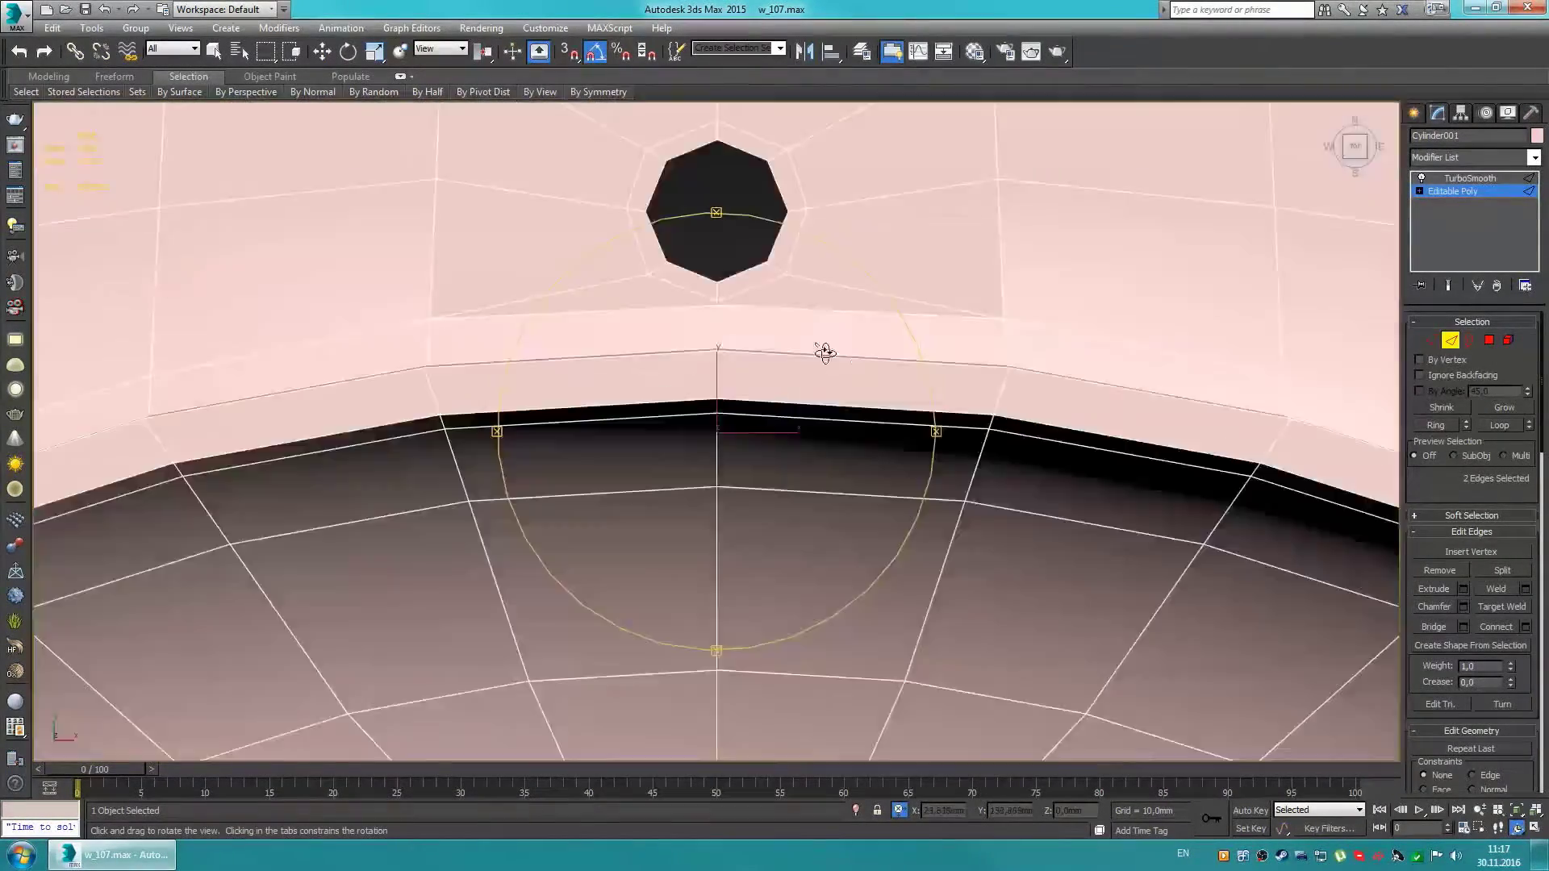
scroll(823, 349, down, 5)
key(F3)
key(1)
key(w)
key(p)
mouse_move(807, 451)
alt+middle_down()
mouse_move(752, 419)
mouse_move(807, 452)
alt+middle_up()
key(F3)
Step: Bridge a tap-hole collar edge to the facing basin rim edge across the gap
key(2)
click(917, 605)
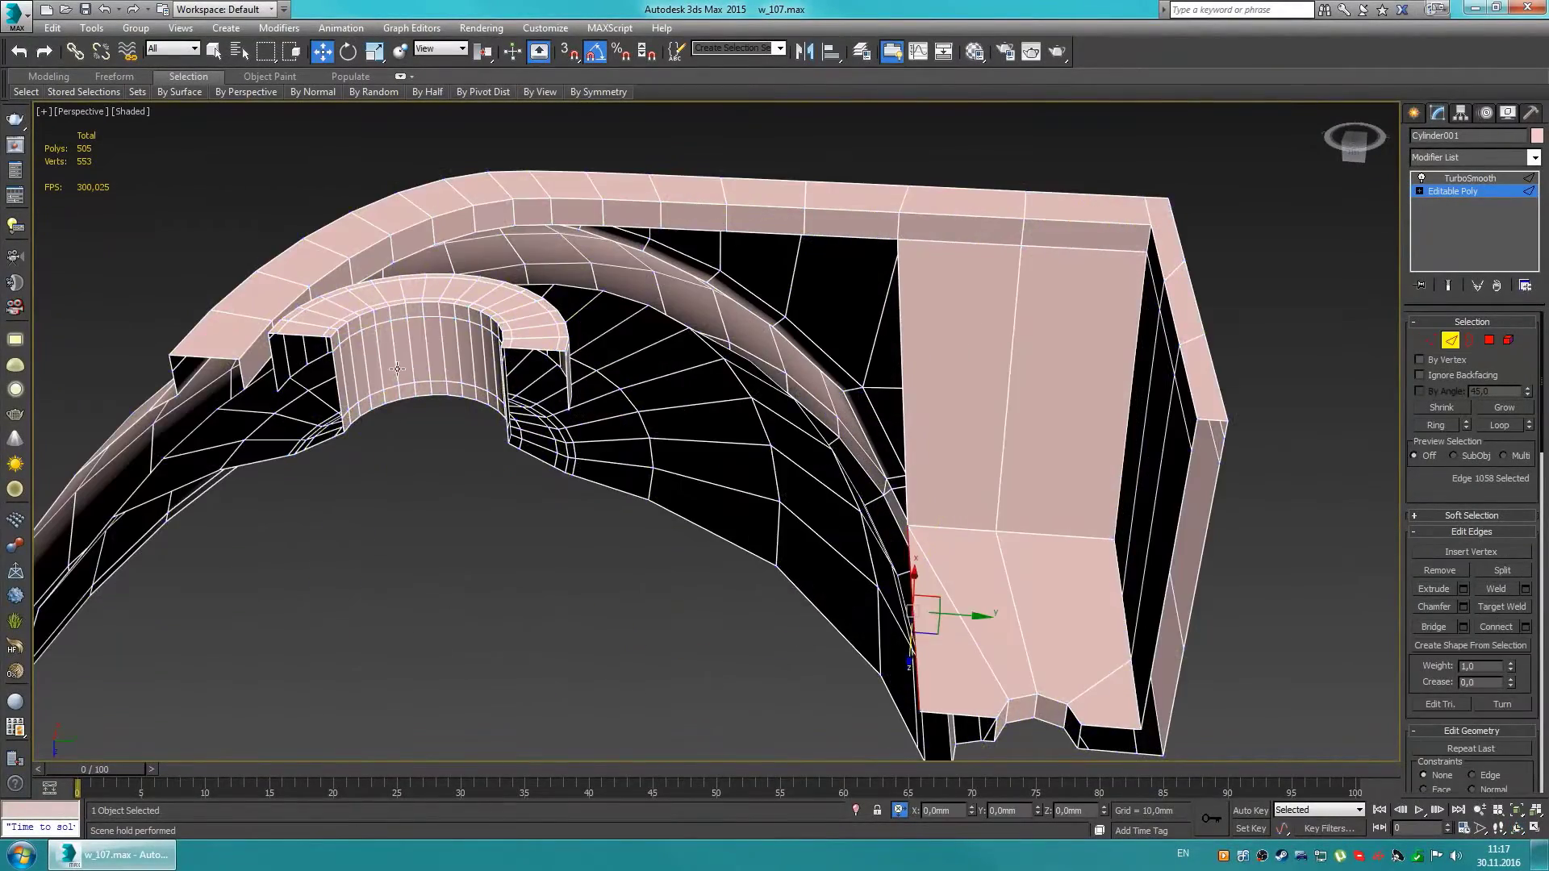
alt+middle_drag(916, 605, 454, 333)
scroll(454, 333, up, 4)
ctrl+click(402, 374)
key(w)
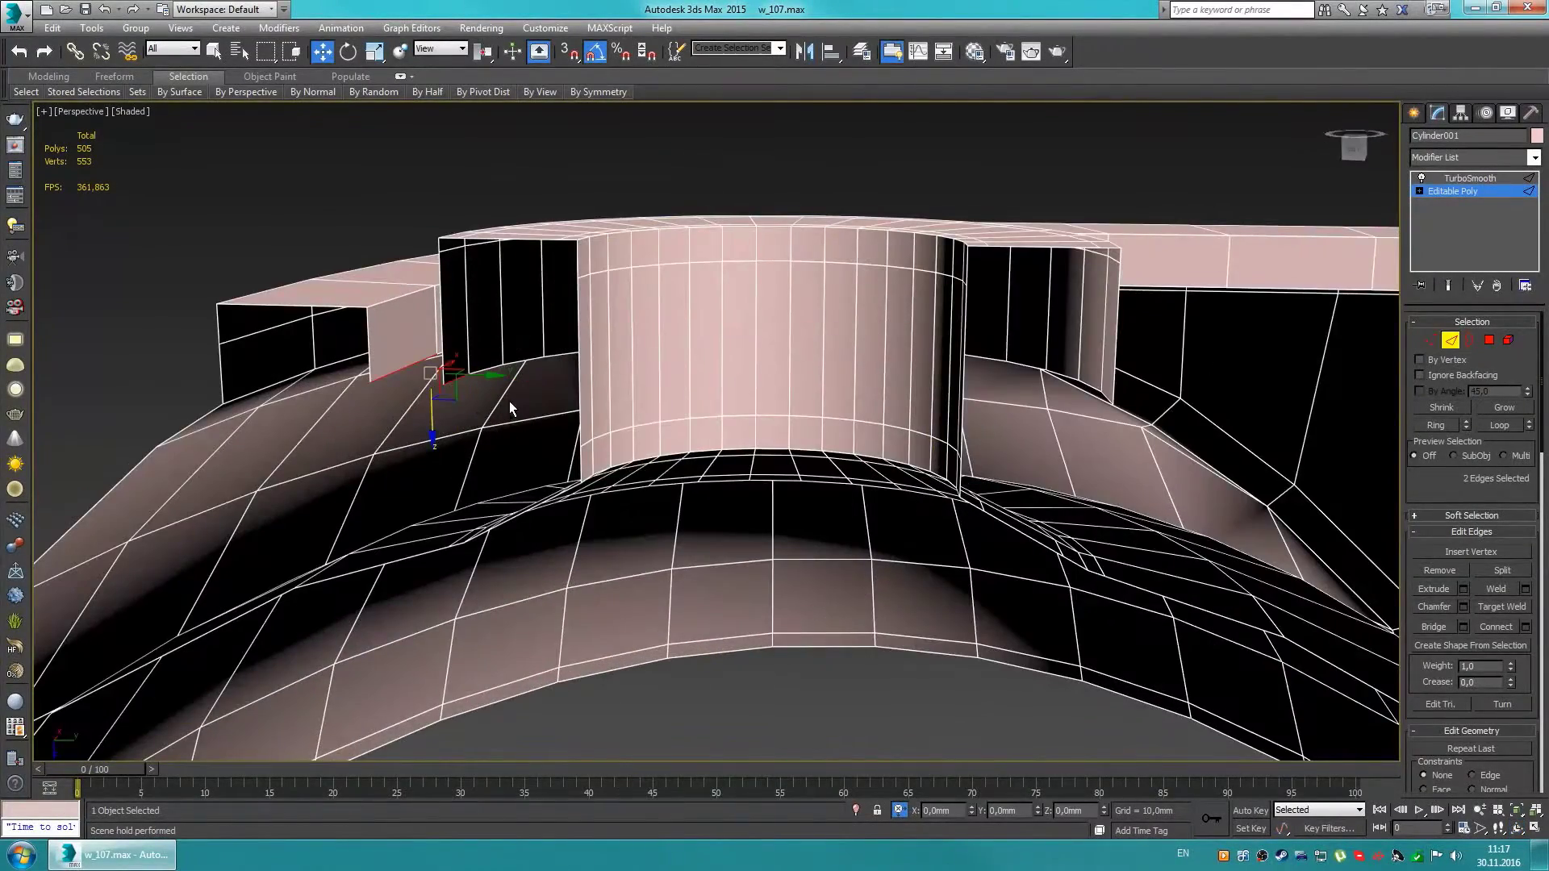
mouse_move(510, 404)
alt+middle_down()
mouse_move(681, 473)
mouse_move(809, 332)
mouse_move(676, 601)
mouse_move(692, 388)
mouse_move(700, 472)
mouse_move(647, 564)
alt+middle_up()
click(647, 564)
alt+middle_drag(834, 492, 836, 209)
ctrl+click(836, 209)
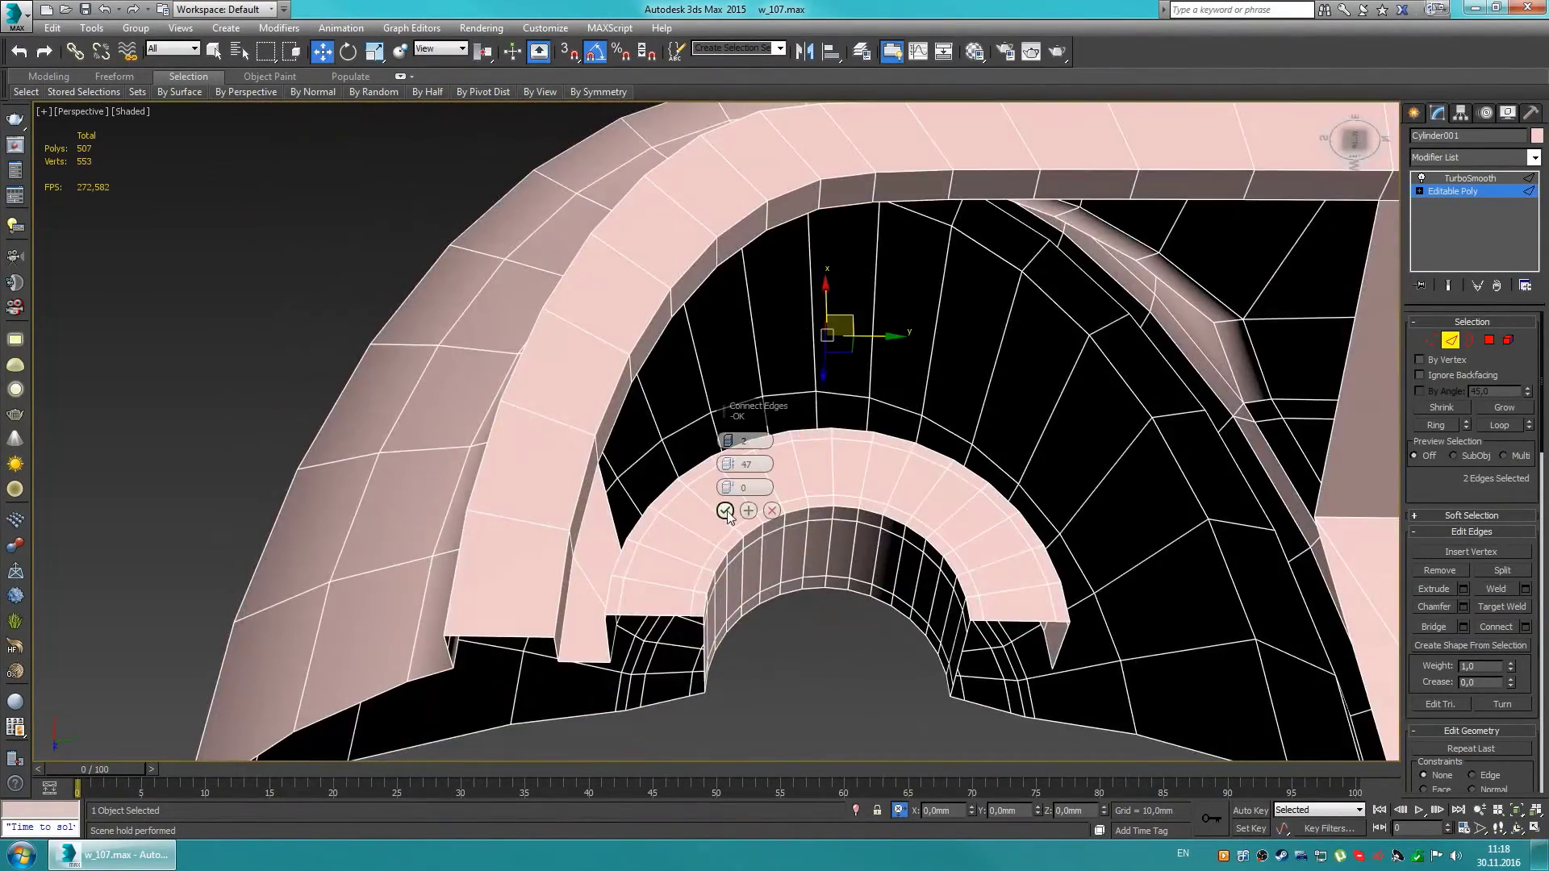
click(736, 488)
Step: Confirm the new bridge faces and select further collar side edges to bridge
key(3)
click(719, 379)
mouse_move(718, 380)
alt+middle_down()
mouse_move(1014, 342)
mouse_move(467, 356)
mouse_move(753, 289)
alt+middle_up()
key(1)
key(w)
key(2)
click(907, 347)
ctrl+click(736, 343)
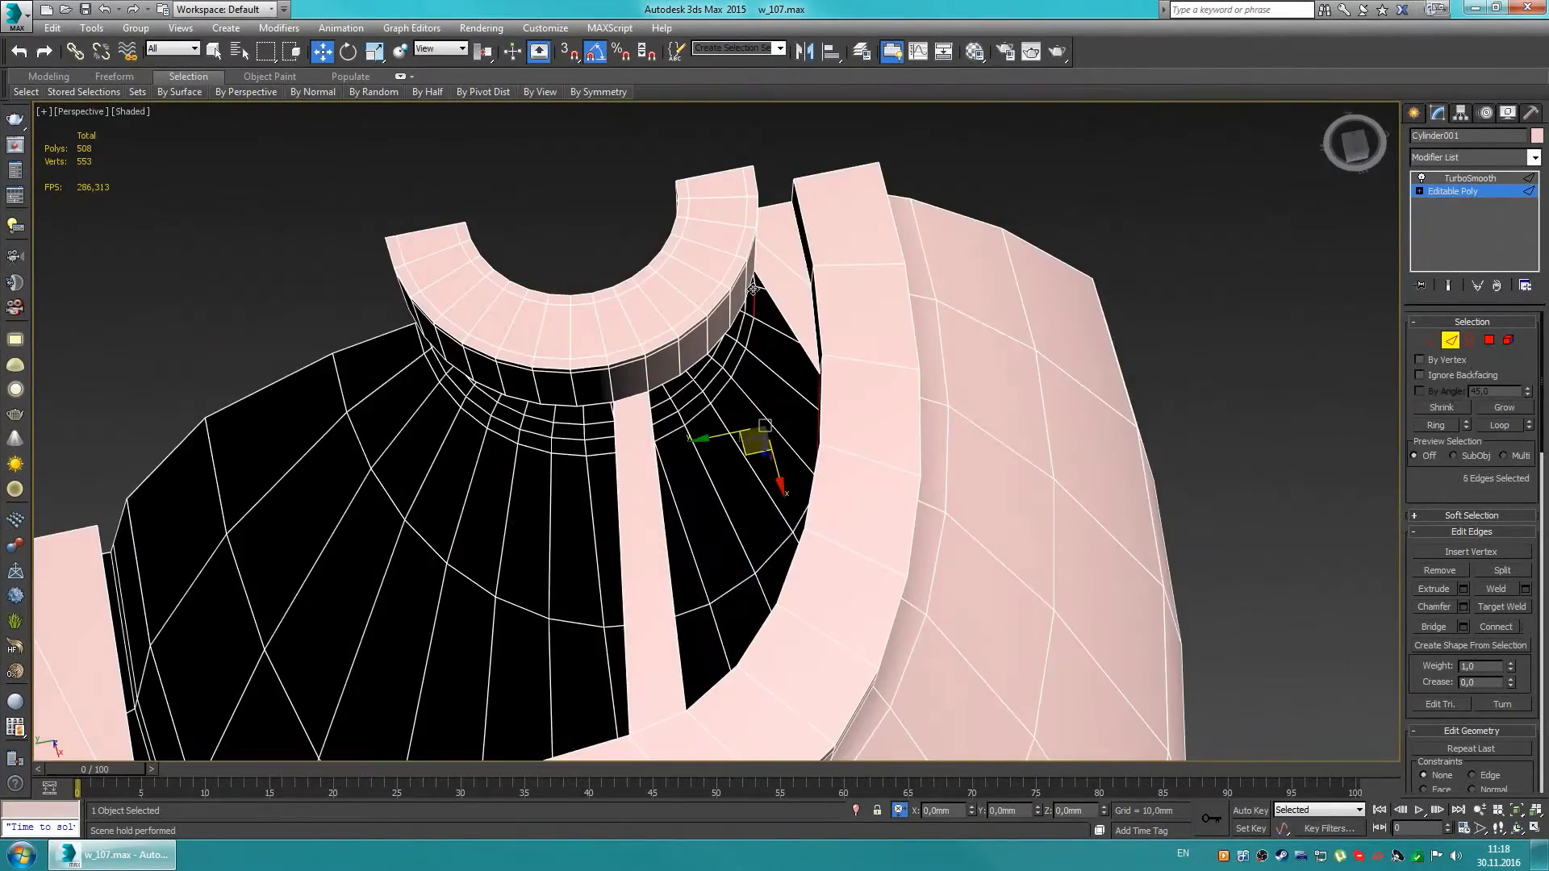
scroll(807, 336, up, 3)
ctrl+click(794, 330)
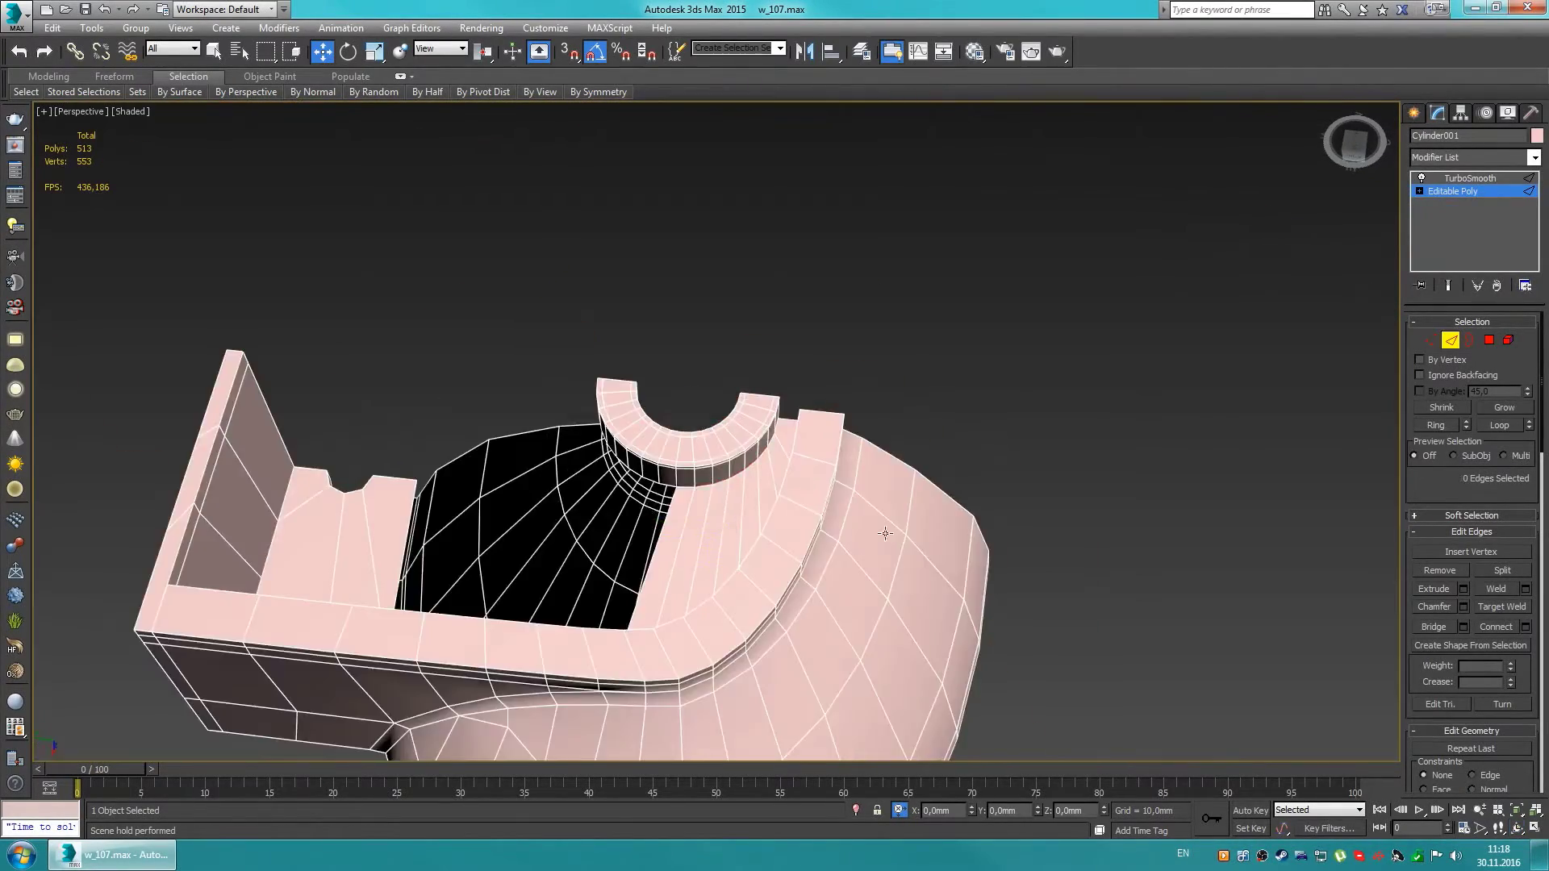
Step: Bridge a rim edge to the collar to fill the next gap
alt+middle_drag(681, 535, 740, 506)
scroll(740, 506, up, 5)
click(921, 449)
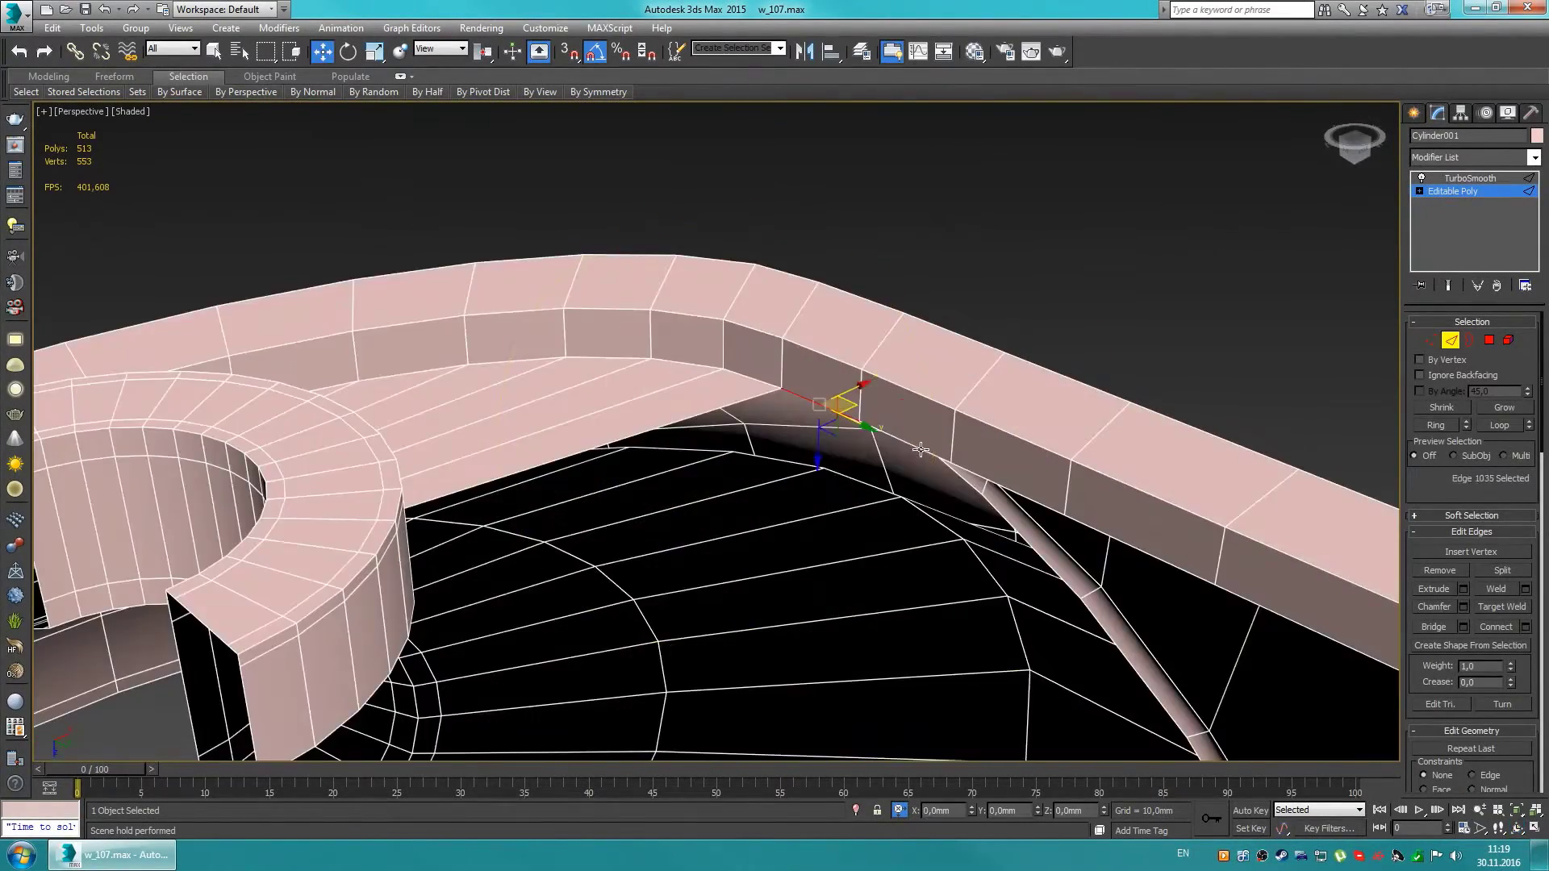
mouse_move(912, 502)
alt+middle_down()
mouse_move(700, 346)
mouse_move(611, 396)
mouse_move(531, 309)
alt+middle_up()
ctrl+click(667, 340)
key(w)
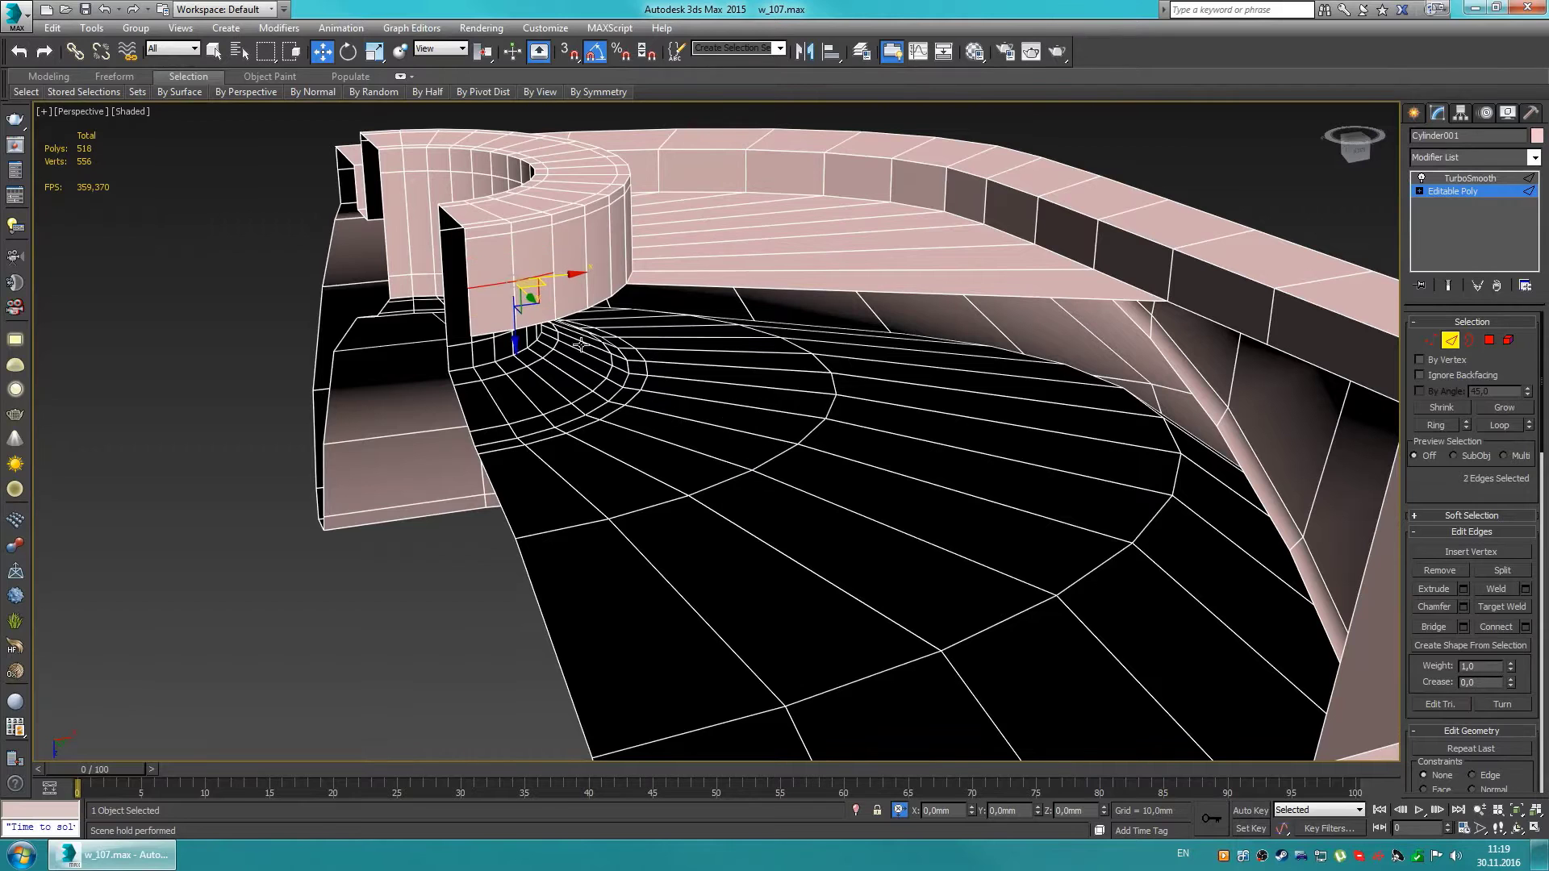
key(4)
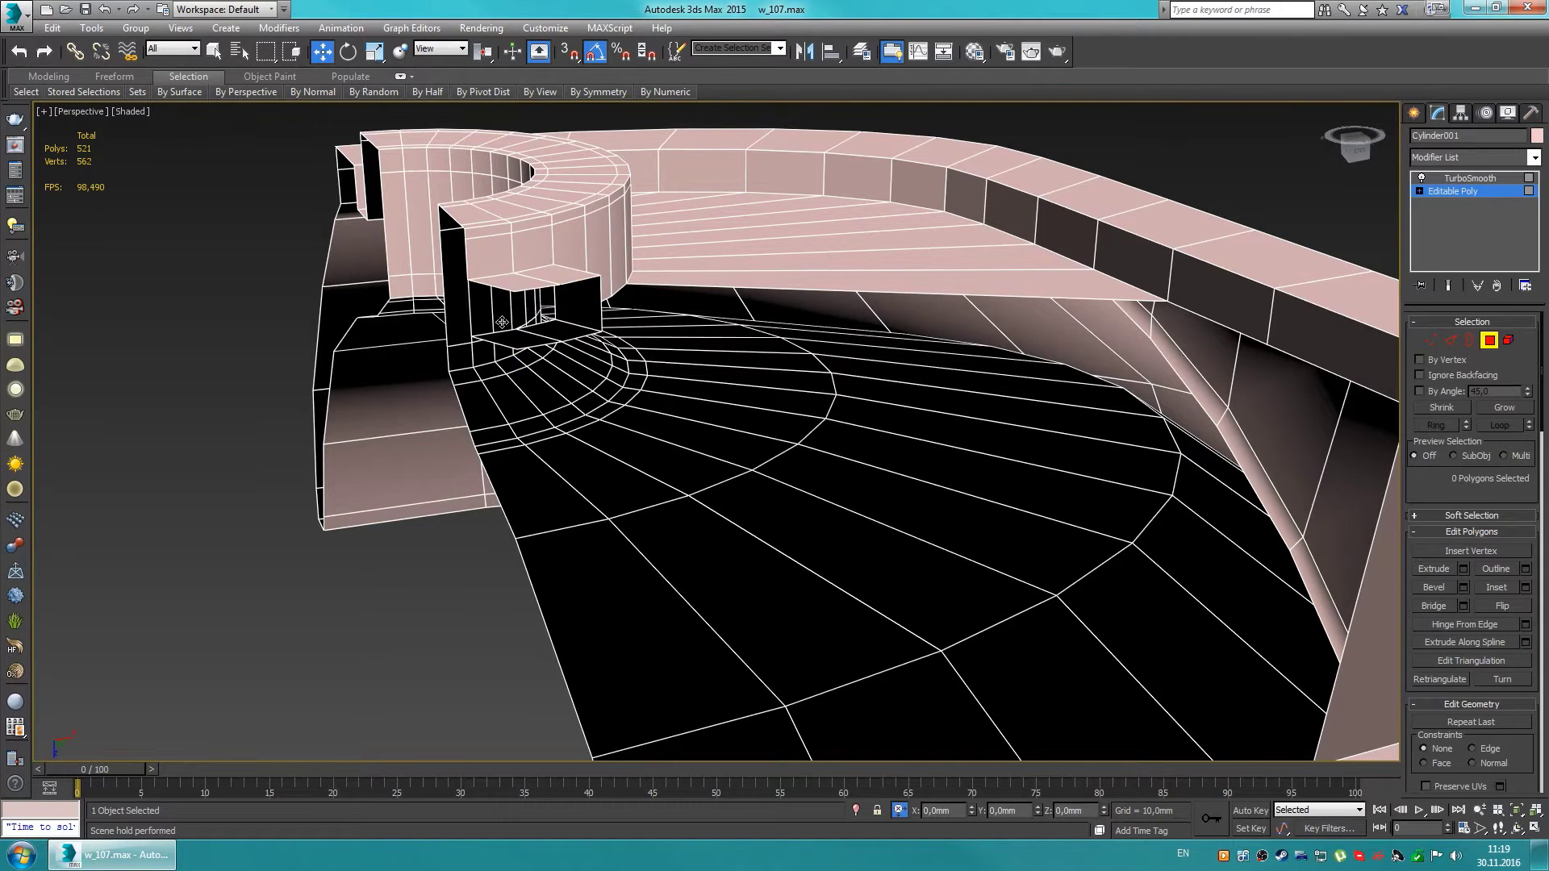
Step: Delete the two selected wall polygons and inspect the collar, back and channel walls
key(Delete)
key(1)
scroll(606, 281, up, 3)
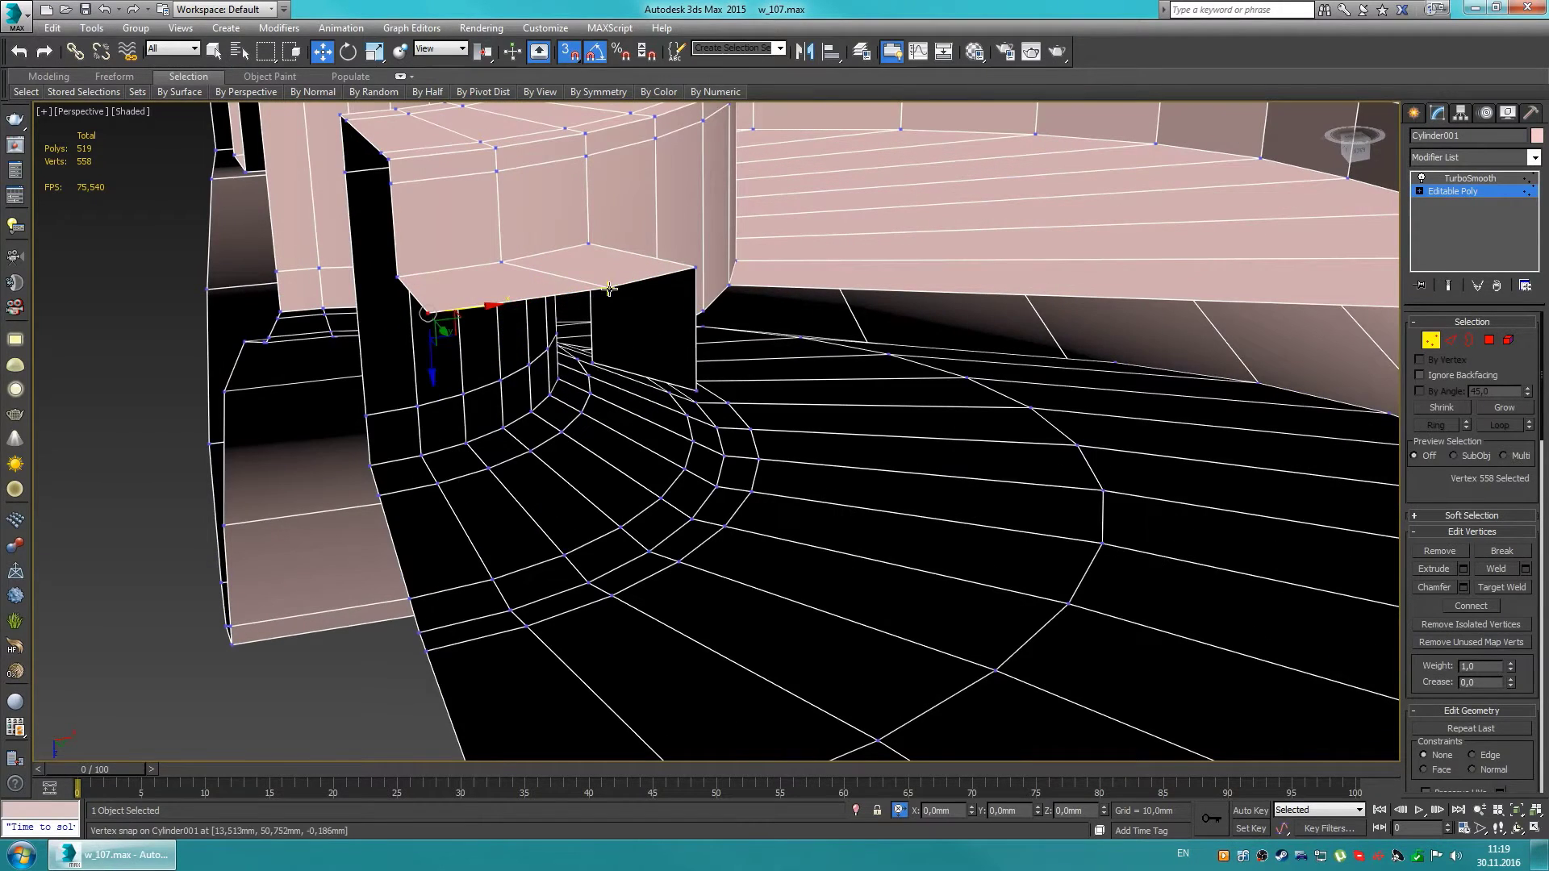
alt+middle_drag(468, 307, 746, 293)
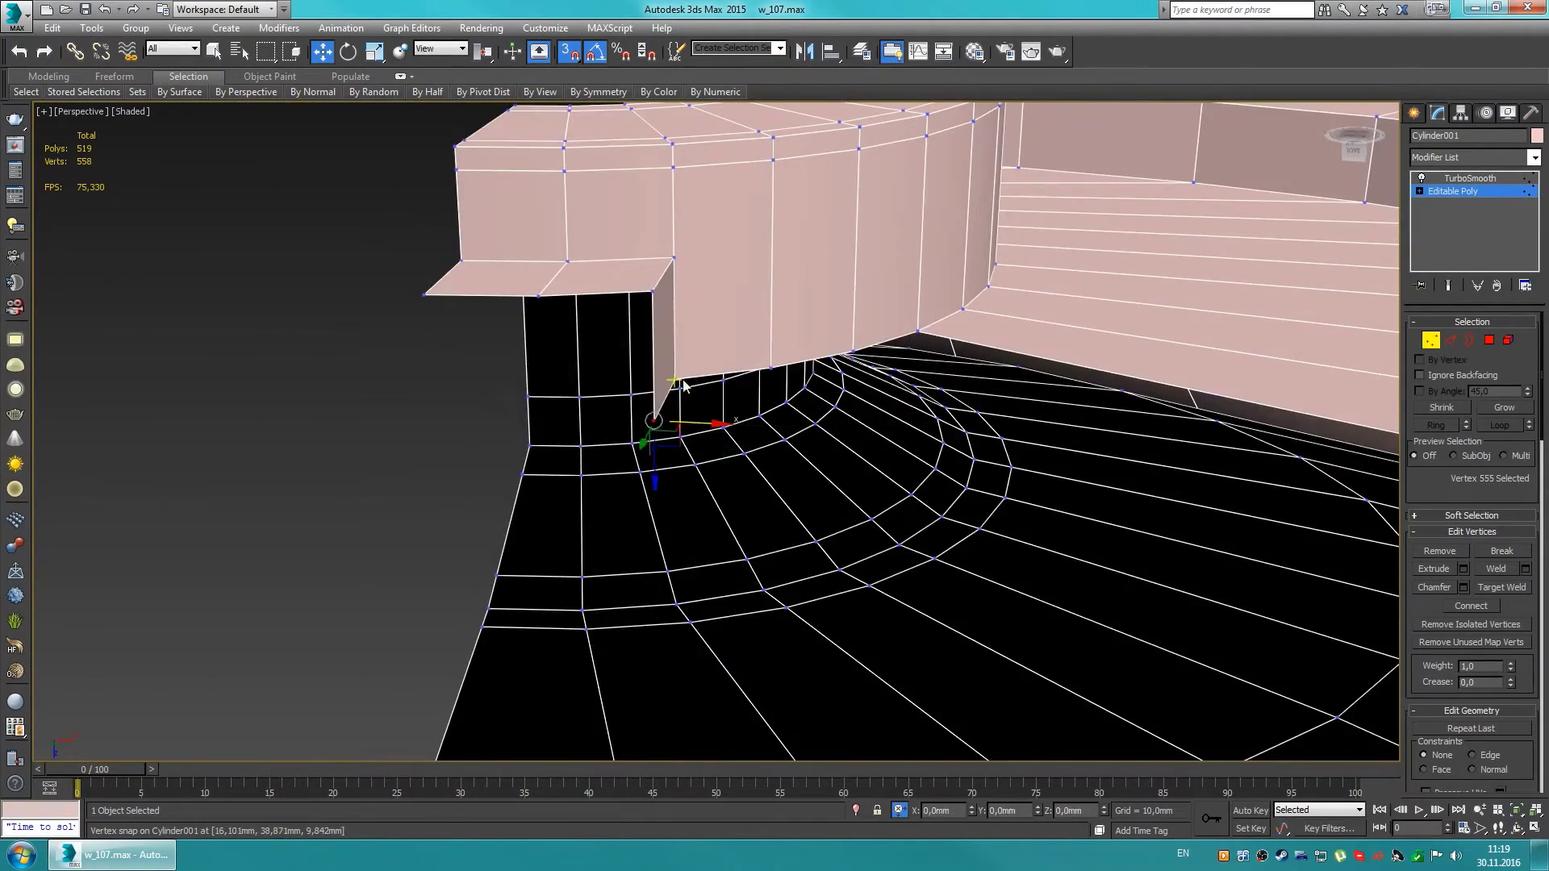
alt+middle_drag(683, 386, 700, 397)
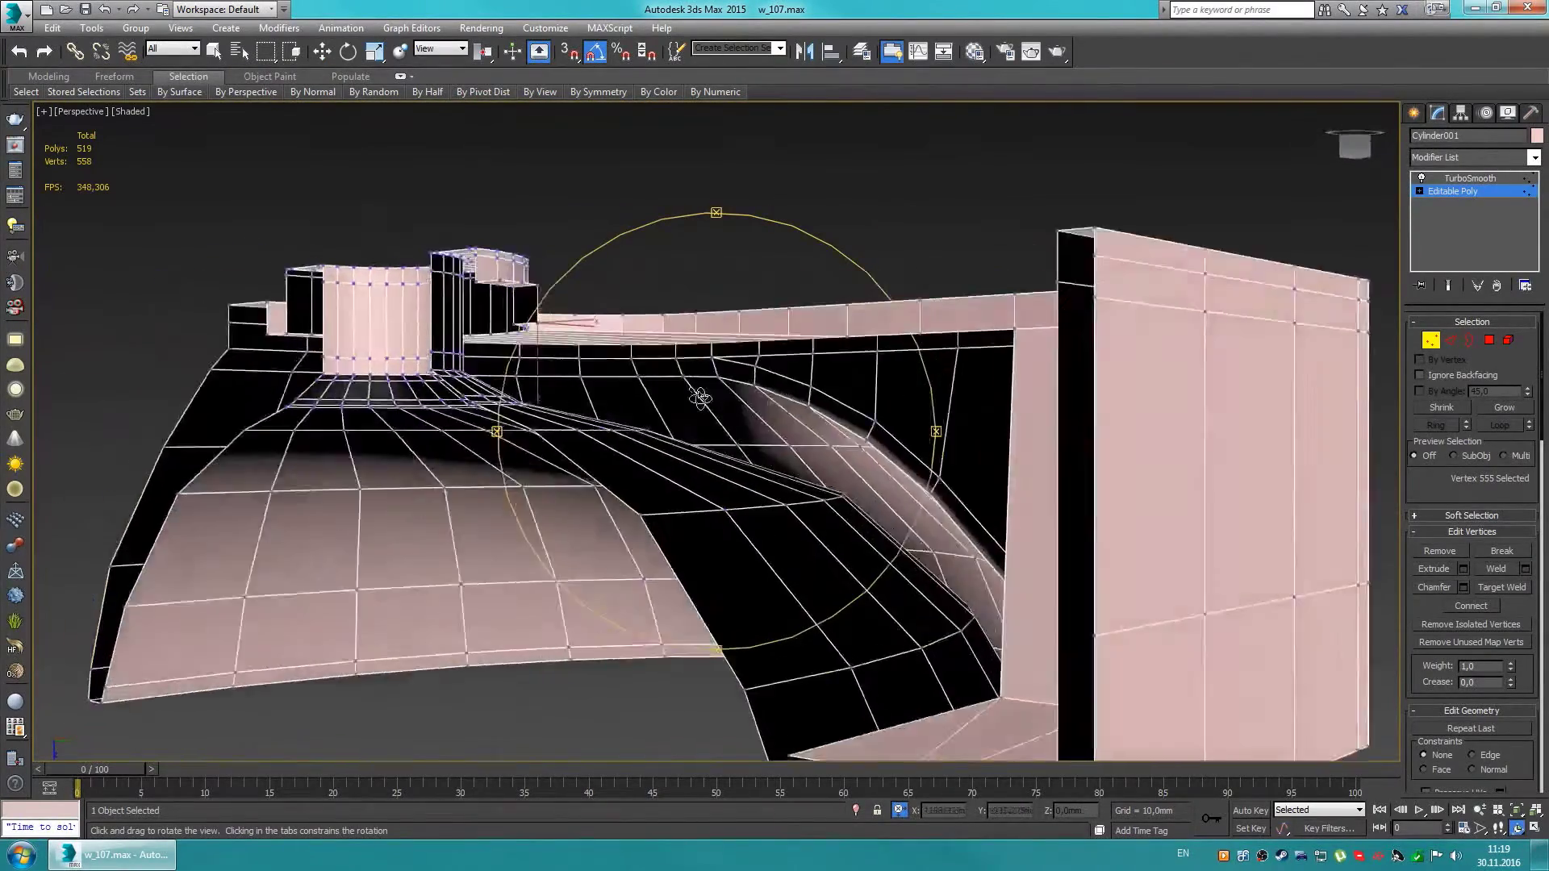
alt+middle_drag(701, 398, 850, 399)
Step: Add connecting edges across the back wall's vertical edge ring and slide a vertex left
key(w)
key(2)
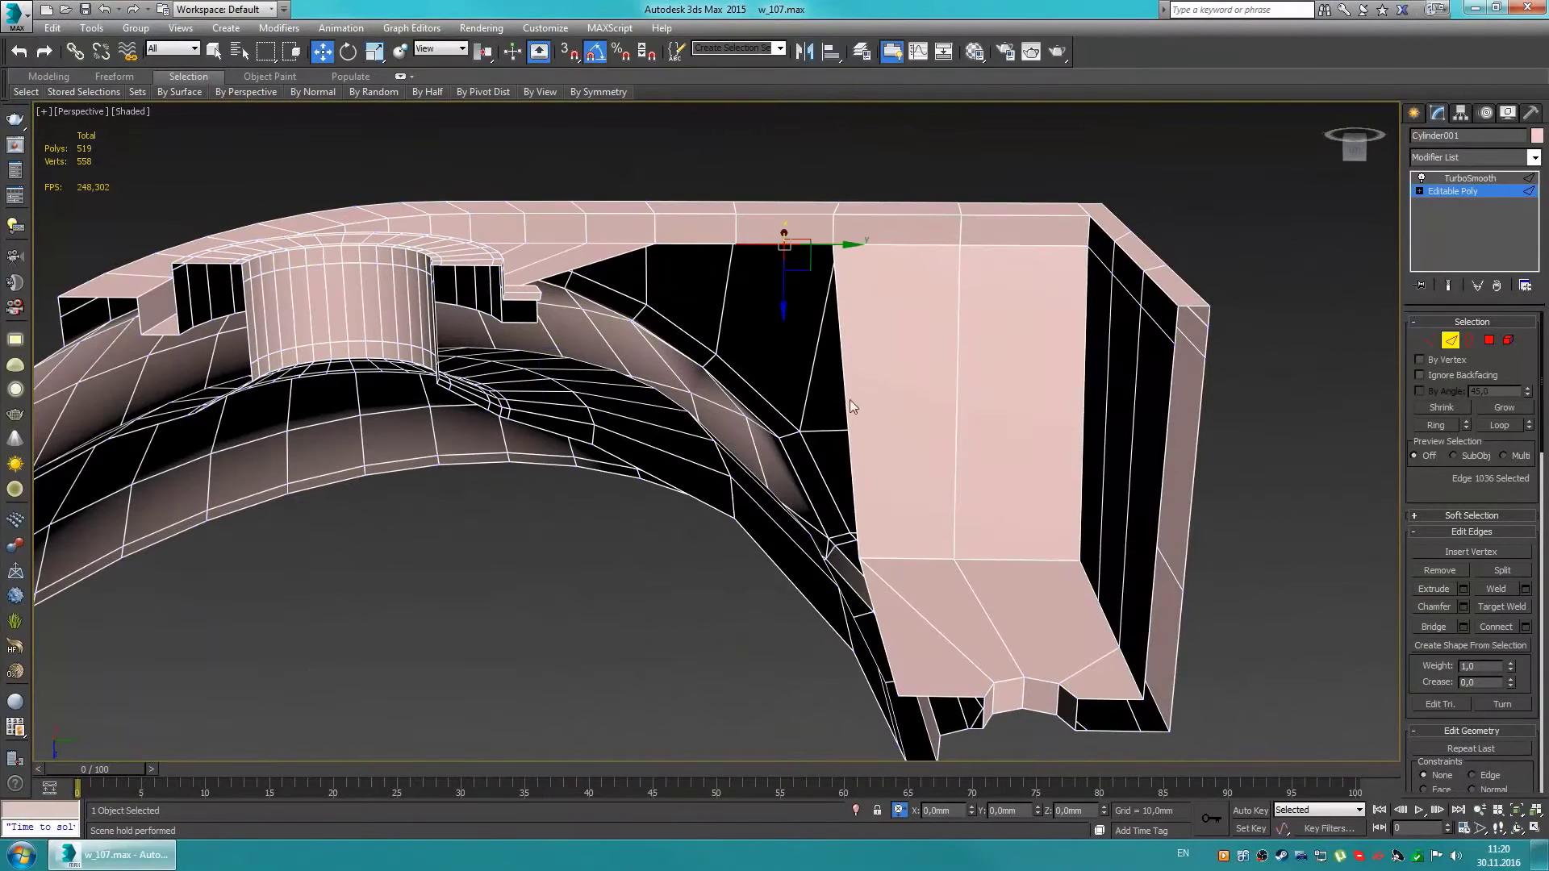
click(726, 510)
key(1)
click(853, 498)
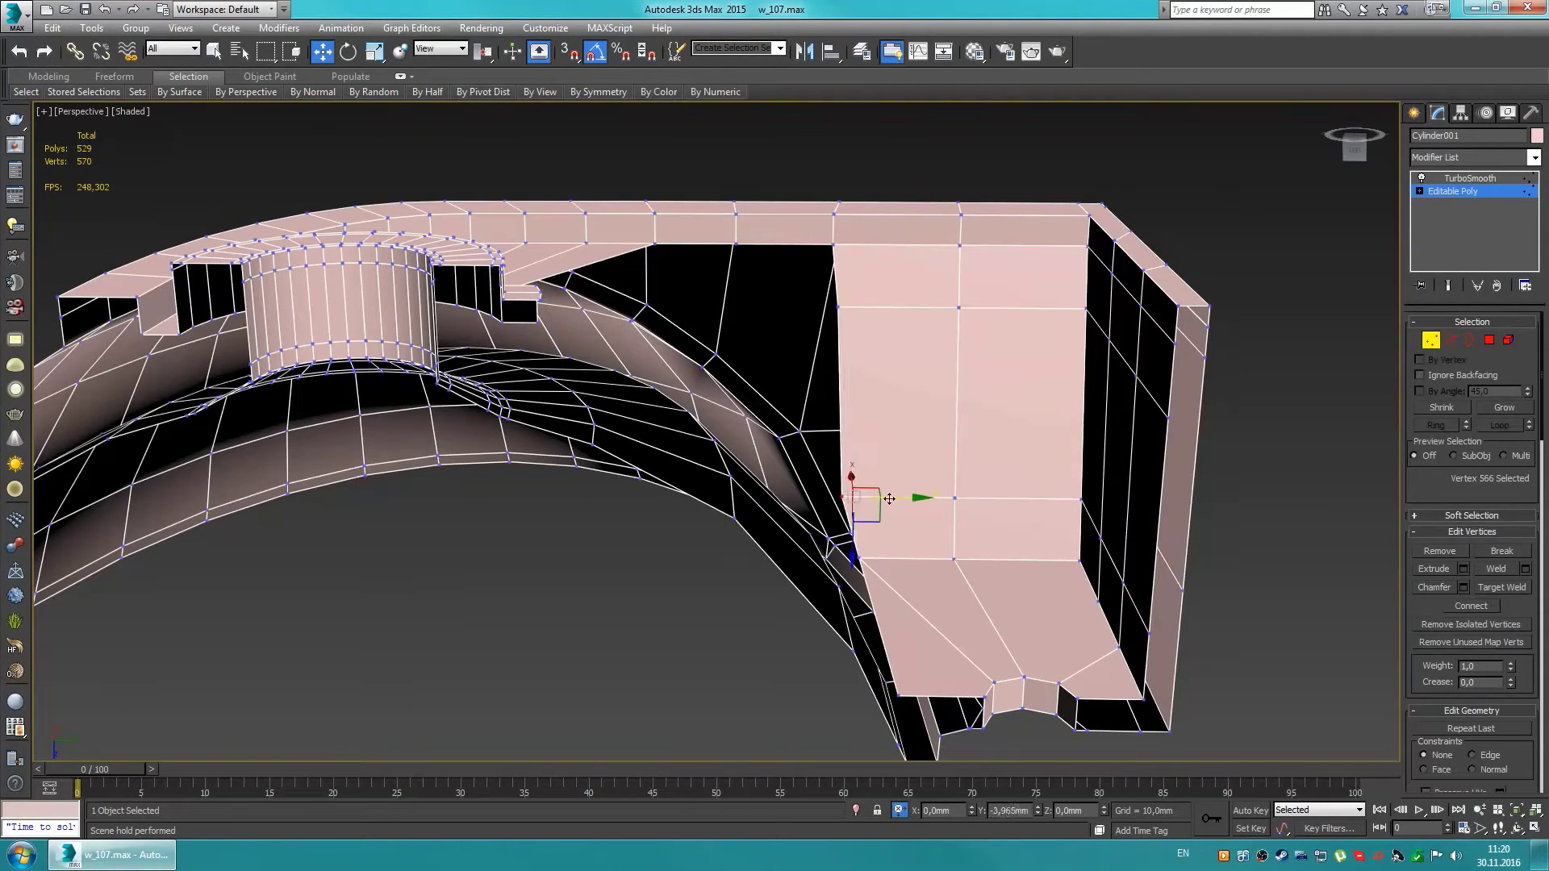
key(2)
click(957, 423)
key(alt+r)
key(ctrl+shift+e)
key(1)
drag(891, 455, 870, 455)
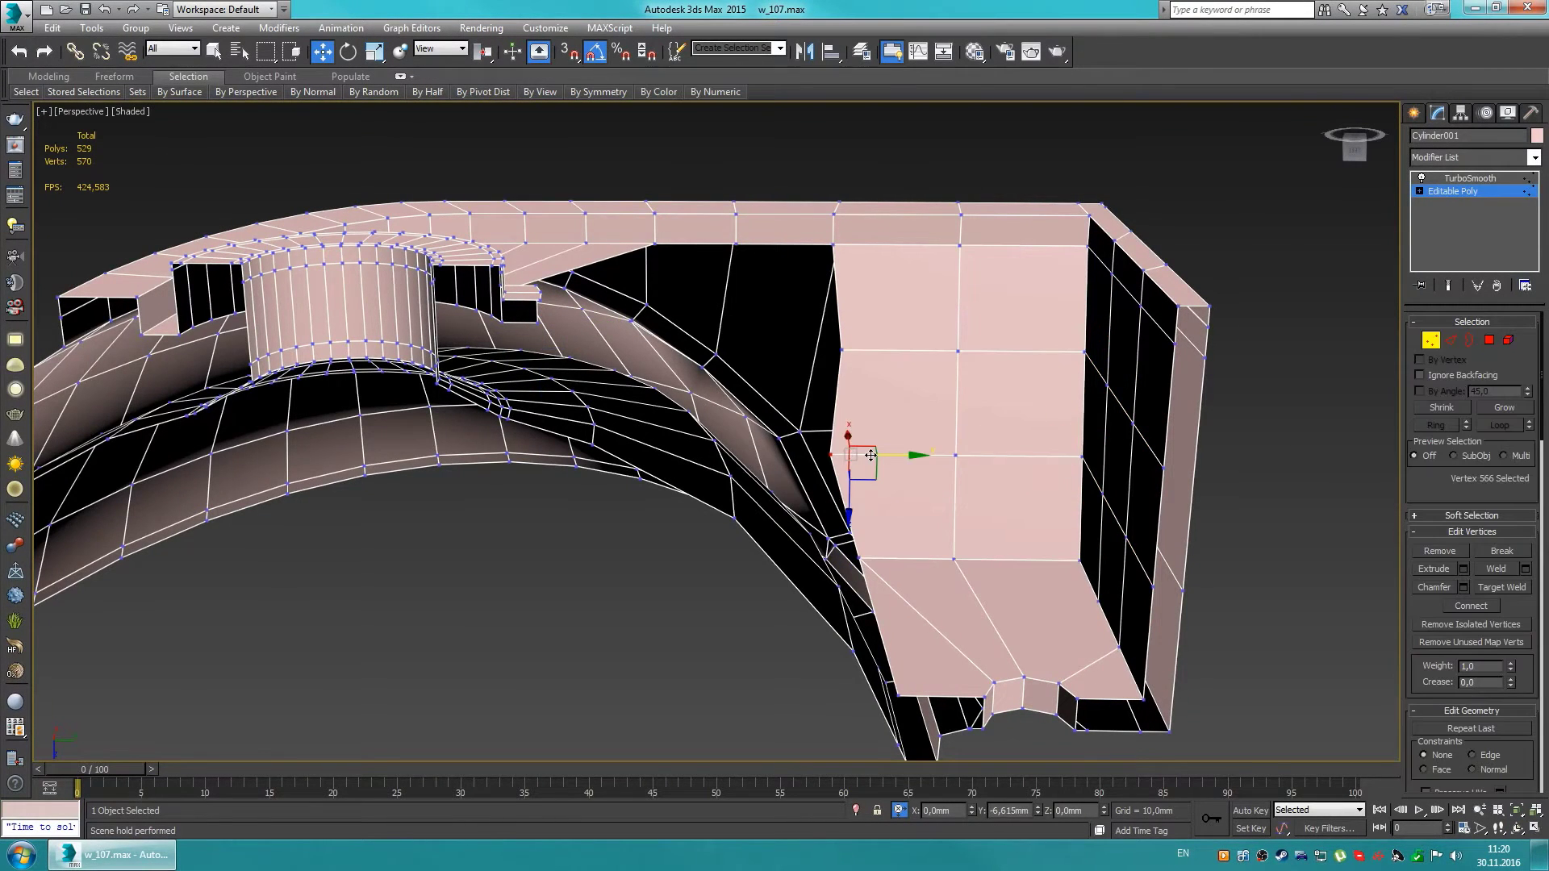
Step: Shift-drag the channel wall edges to extrude a new face strip beneath the bowl
mouse_move(819, 356)
alt+middle_down()
mouse_move(741, 250)
mouse_move(743, 325)
alt+middle_up()
key(2)
click(762, 286)
key(1)
key(2)
key(w)
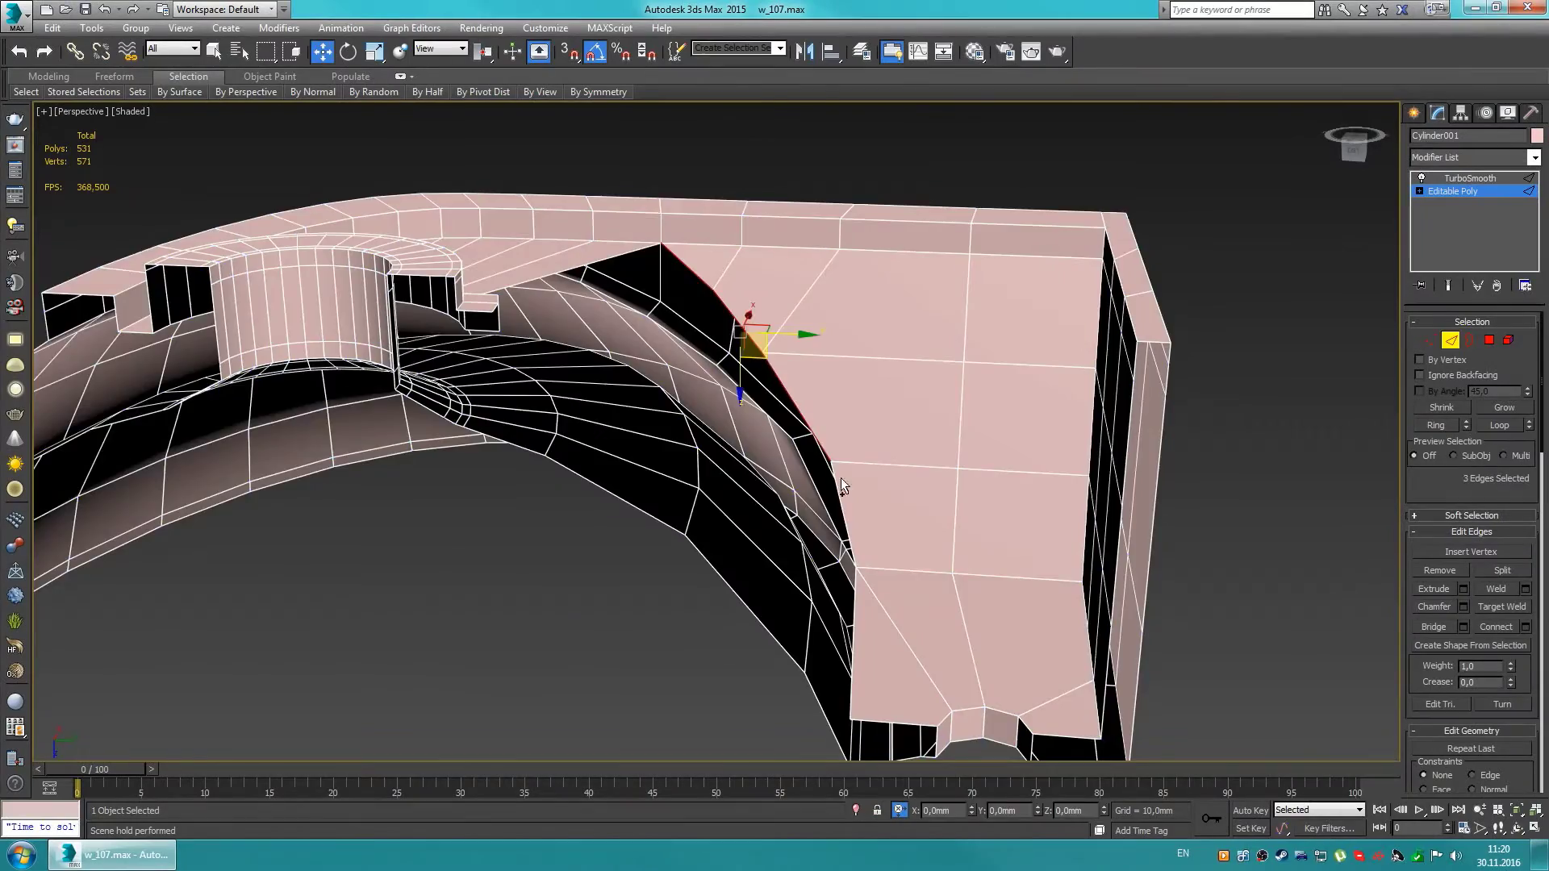
alt+middle_drag(840, 484, 774, 452)
shift+drag(775, 452, 604, 476)
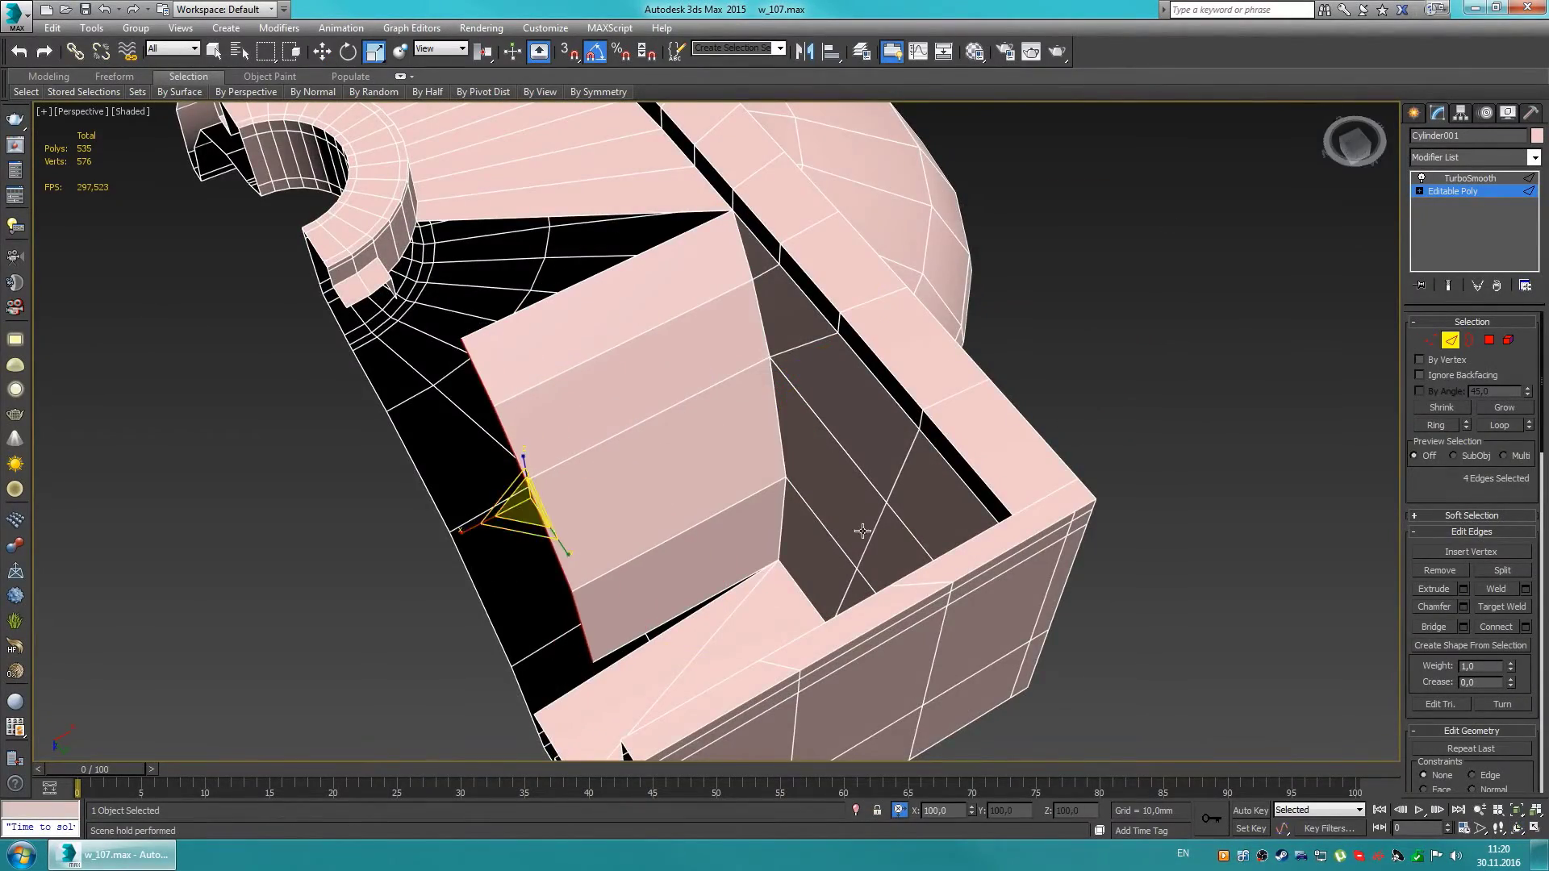
mouse_move(863, 530)
alt+middle_down()
mouse_move(622, 422)
mouse_move(611, 351)
mouse_move(695, 435)
mouse_move(762, 390)
mouse_move(615, 529)
mouse_move(892, 564)
mouse_move(892, 491)
mouse_move(700, 513)
mouse_move(536, 360)
mouse_move(519, 408)
alt+middle_up()
Step: Add new faces at the edge where the channel meets the bowl
click(534, 395)
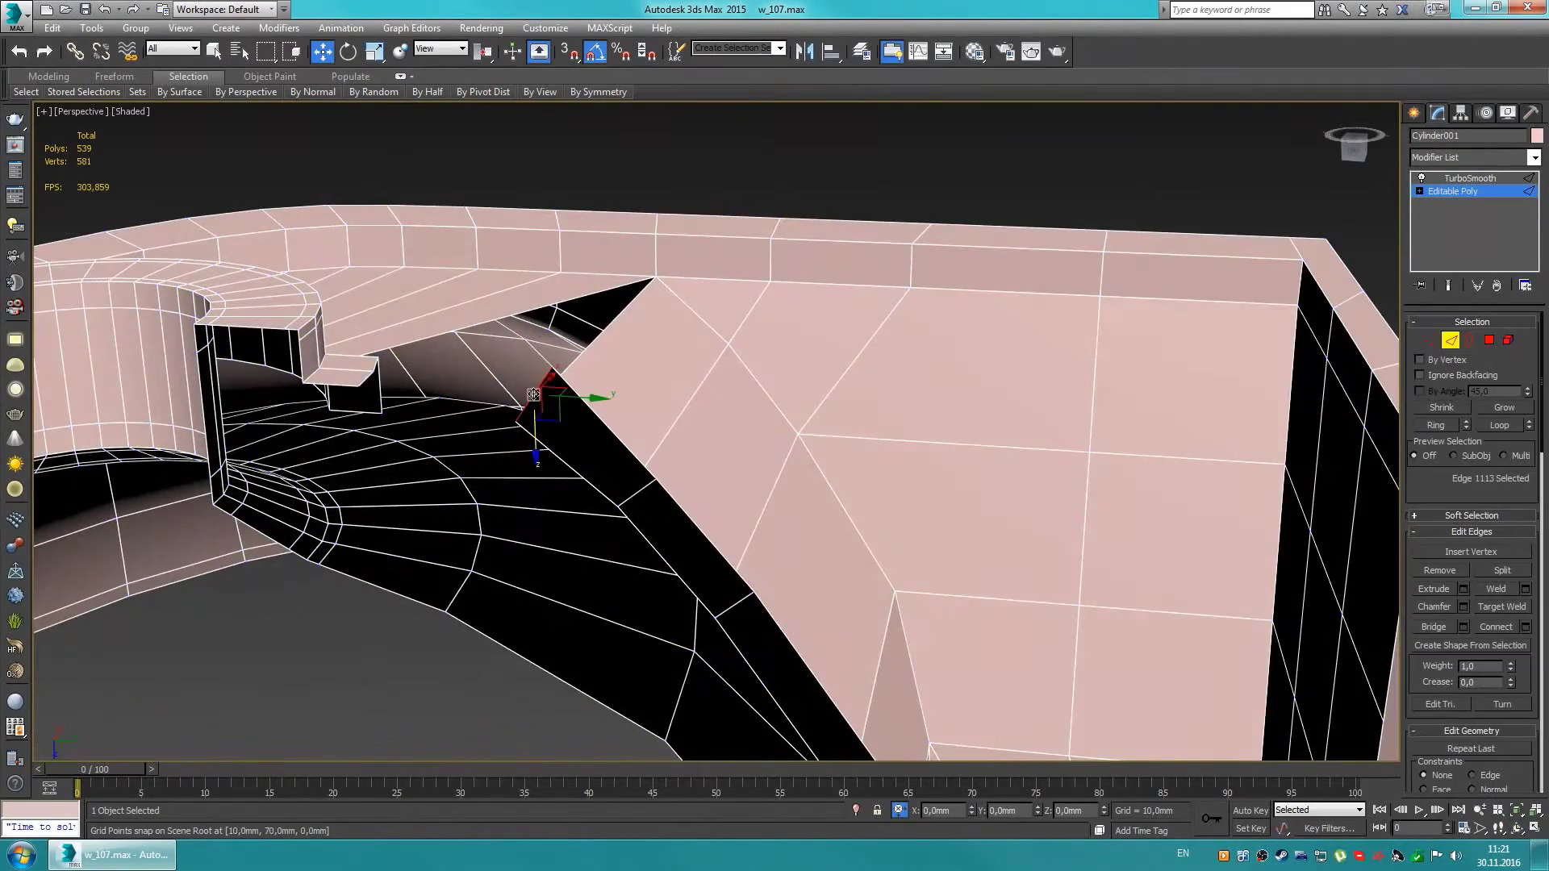
key(shift+e)
click(736, 484)
mouse_move(736, 484)
alt+middle_down()
mouse_move(710, 452)
mouse_move(727, 445)
mouse_move(427, 387)
mouse_move(505, 450)
alt+middle_up()
Step: Weld the loose channel vertices together using snapping
key(s)
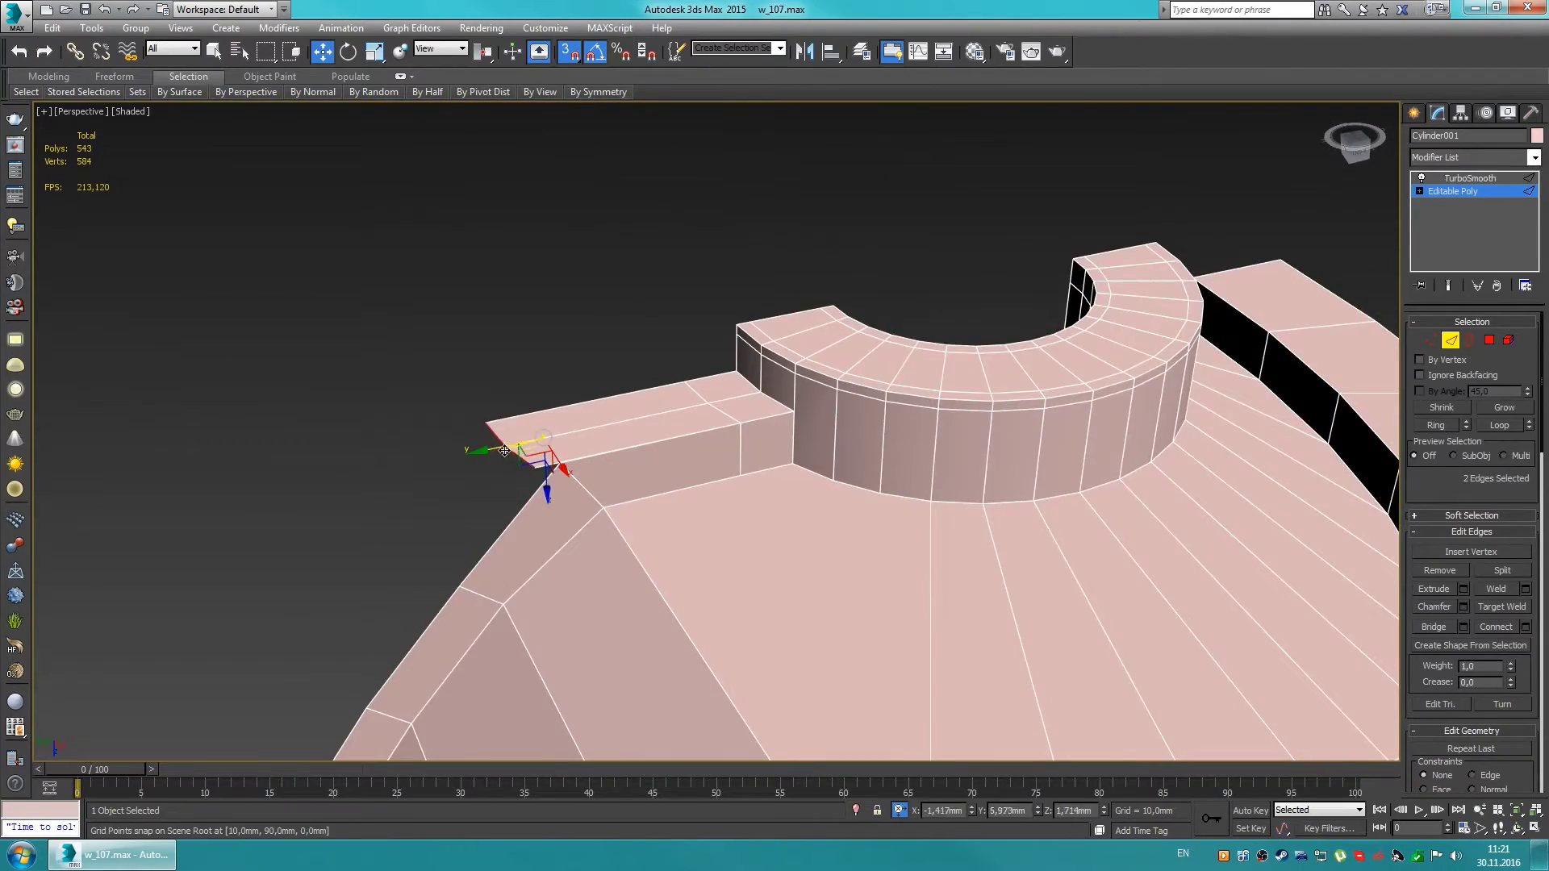
scroll(504, 450, up, 2)
key(s)
key(1)
click(725, 496)
mouse_move(725, 496)
alt+middle_down()
mouse_move(682, 443)
mouse_move(934, 501)
mouse_move(507, 297)
alt+middle_up()
key(2)
key(s)
key(w)
mouse_move(467, 245)
alt+middle_down()
mouse_move(720, 505)
mouse_move(86, 519)
mouse_move(920, 277)
mouse_move(511, 251)
alt+middle_up()
key(s)
scroll(725, 427, down, 5)
mouse_move(726, 427)
alt+middle_down()
mouse_move(1030, 432)
mouse_move(809, 602)
alt+middle_up()
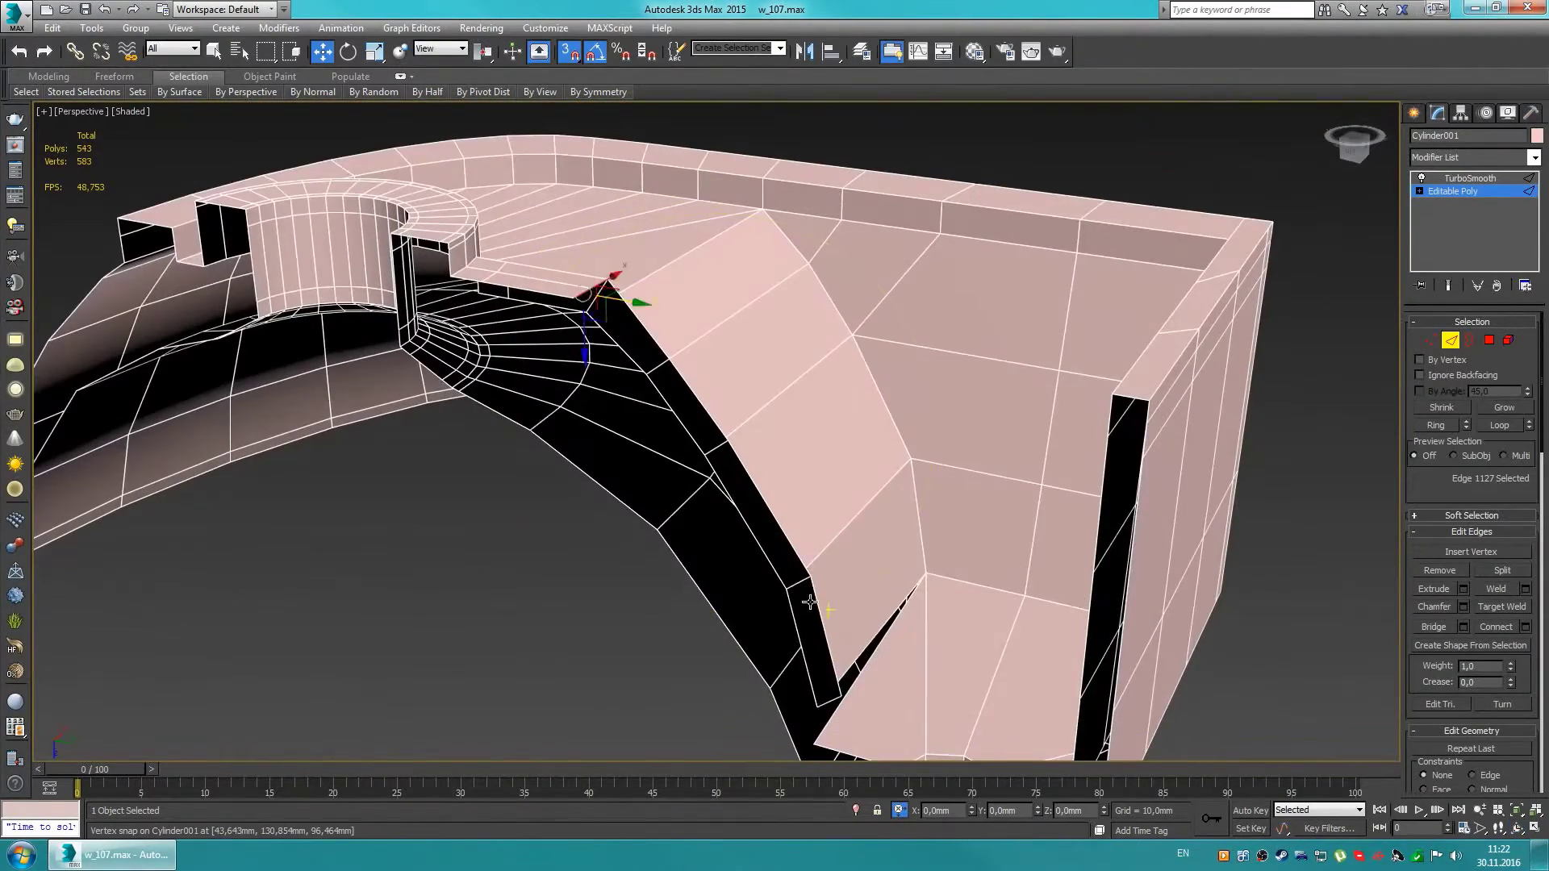
Step: Select a channel corner vertex and a channel wall edge on the underside
key(1)
click(576, 294)
scroll(576, 293, up, 4)
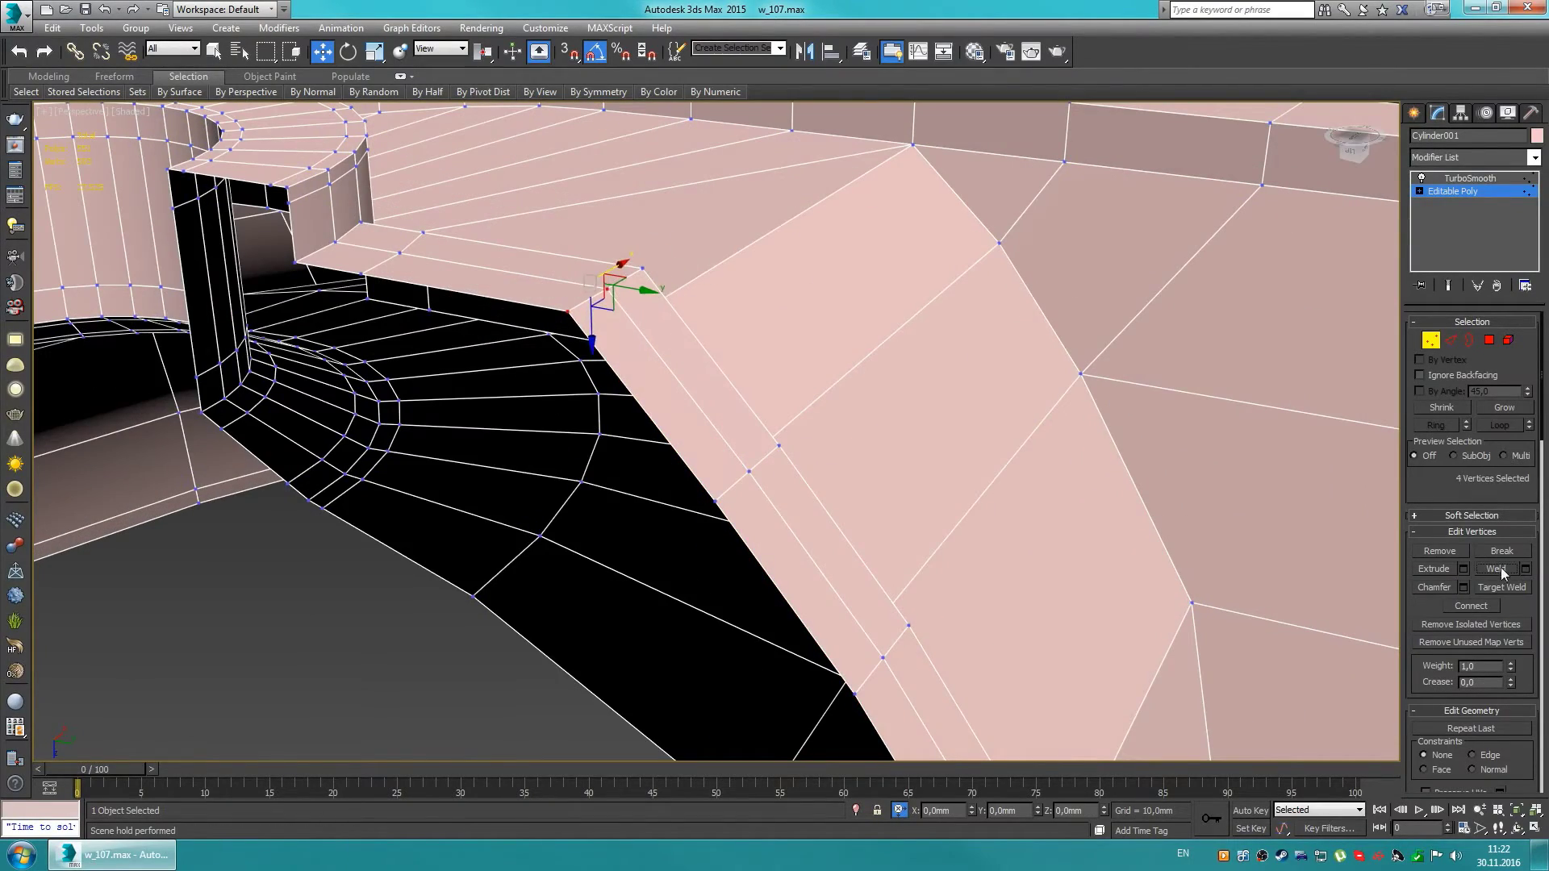
key(ctrl+r)
scroll(643, 512, down, 5)
mouse_move(643, 512)
mouse_down()
mouse_move(768, 492)
mouse_move(705, 390)
mouse_move(767, 453)
mouse_move(663, 624)
mouse_up()
key(2)
key(w)
scroll(614, 659, up, 2)
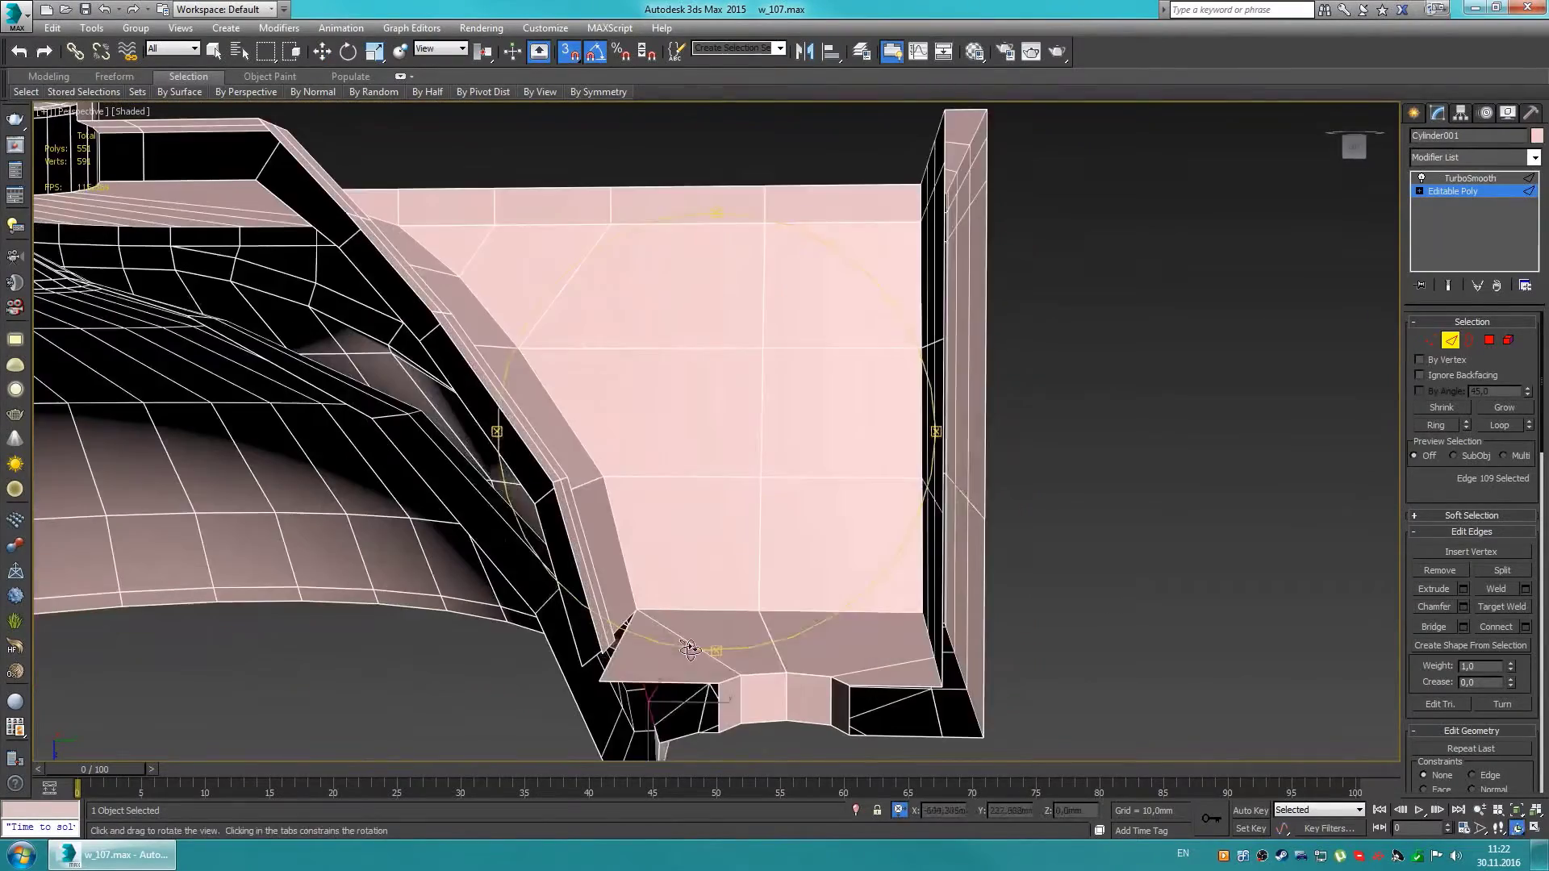
scroll(615, 653, up, 1)
scroll(615, 638, up, 1)
scroll(615, 614, up, 1)
mouse_move(615, 614)
alt+middle_down()
mouse_move(726, 597)
mouse_move(602, 339)
mouse_move(615, 366)
mouse_move(626, 328)
mouse_move(757, 359)
alt+middle_up()
click(602, 322)
scroll(626, 328, down, 4)
scroll(757, 359, up, 4)
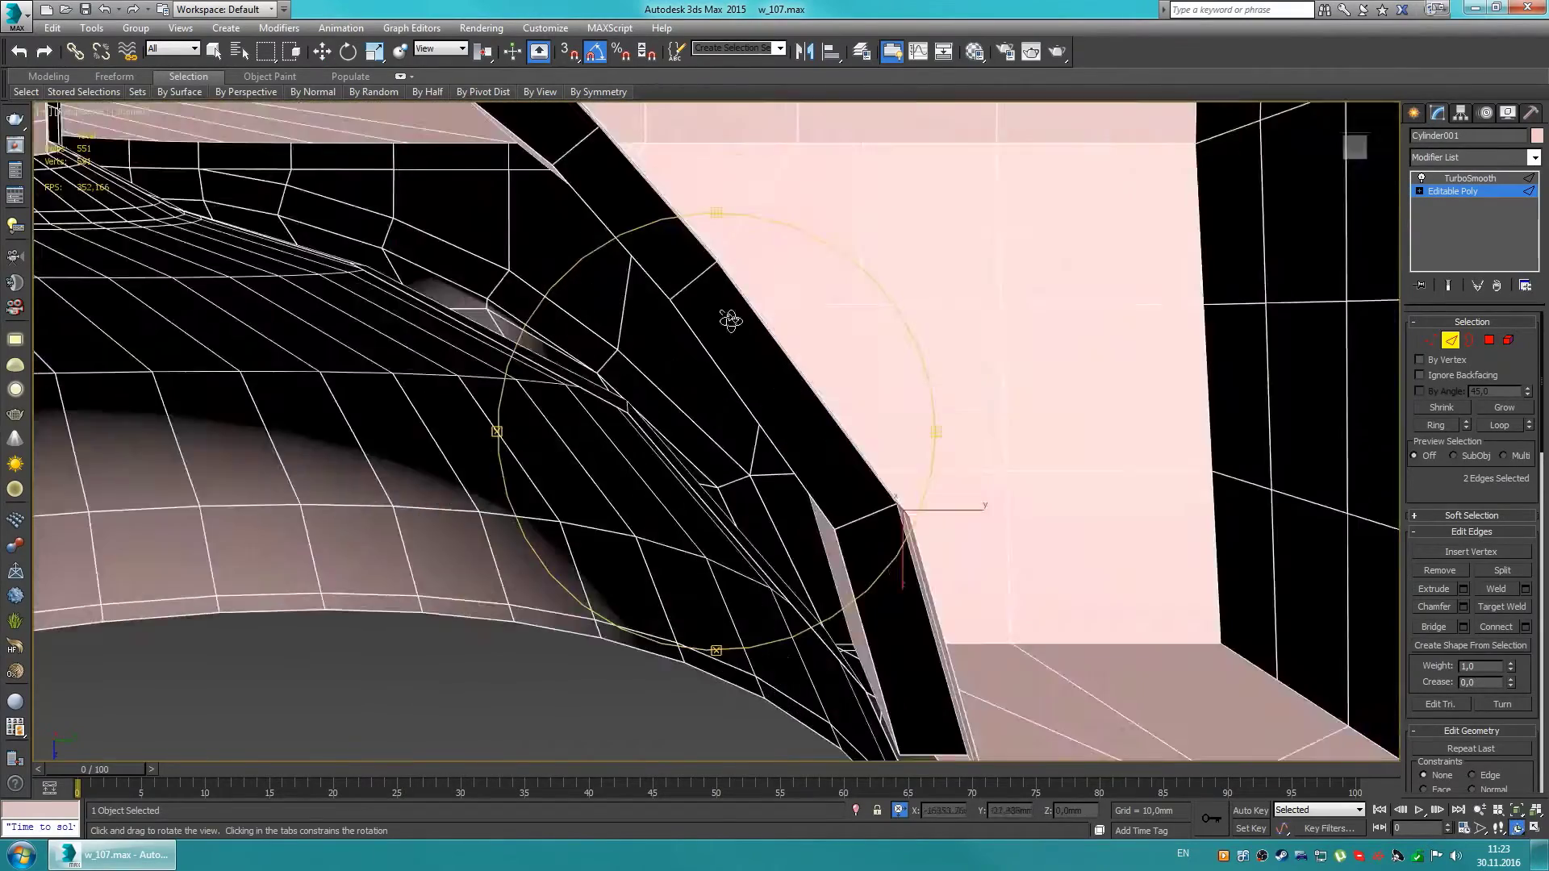
Step: Delete the stray triangular face and prepare to bridge the remaining open border
key(w)
key(4)
scroll(726, 323, down, 4)
scroll(781, 388, up, 4)
mouse_move(776, 401)
alt+middle_down()
mouse_move(943, 553)
mouse_move(850, 530)
mouse_move(839, 517)
mouse_move(940, 468)
alt+middle_up()
click(803, 503)
key(Delete)
key(2)
key(3)
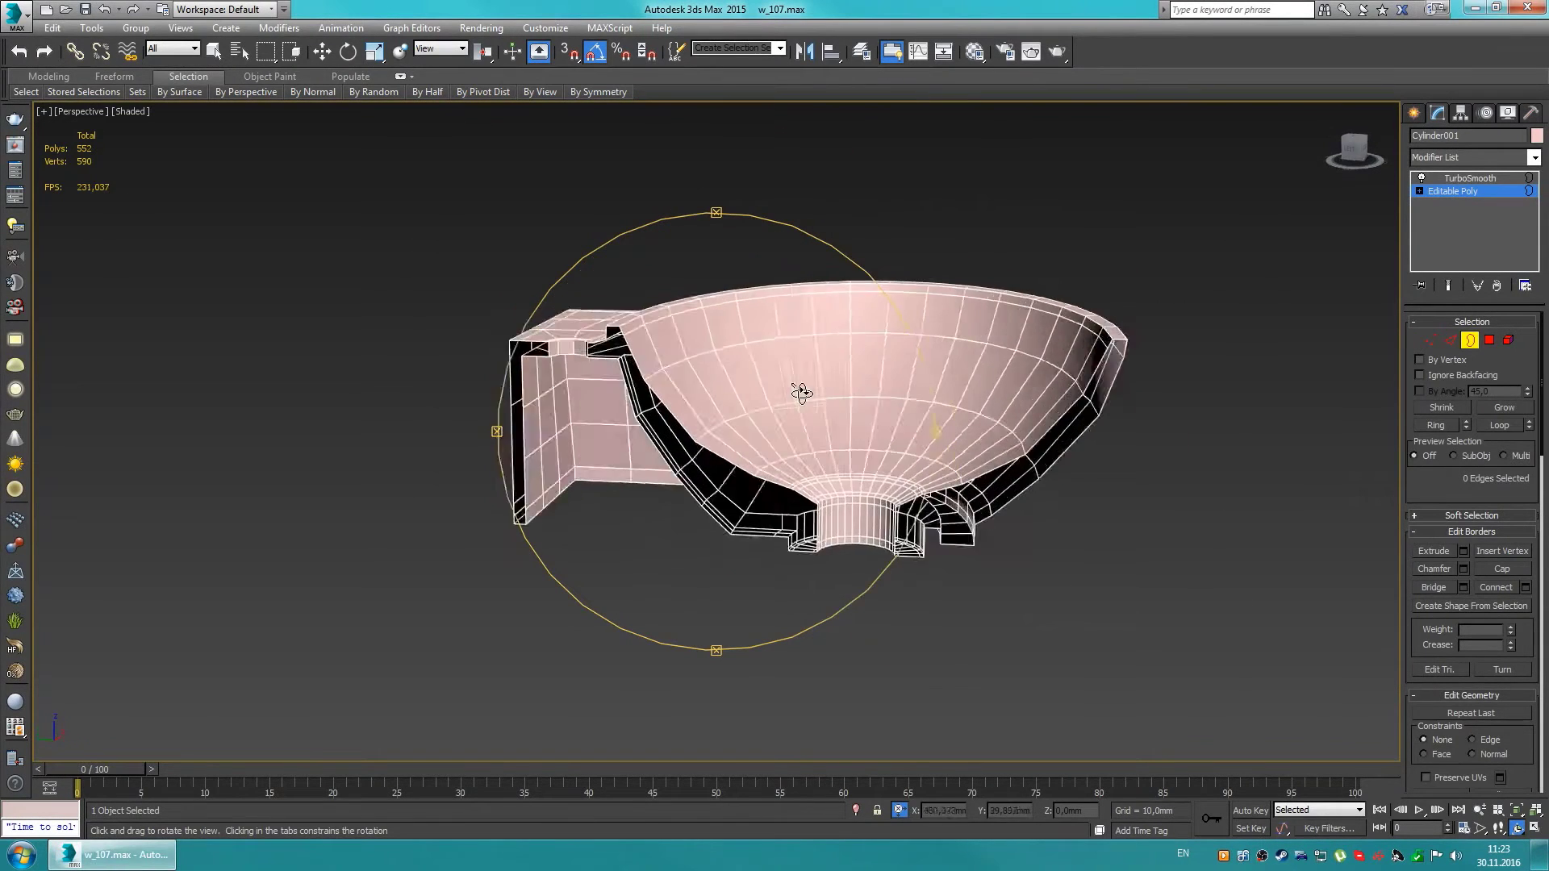
Step: Connect the bowl's vertical edge ring into a loop just below the rim, Constraints None
alt+middle_drag(940, 468, 774, 383)
key(2)
double_click(768, 352)
key(w)
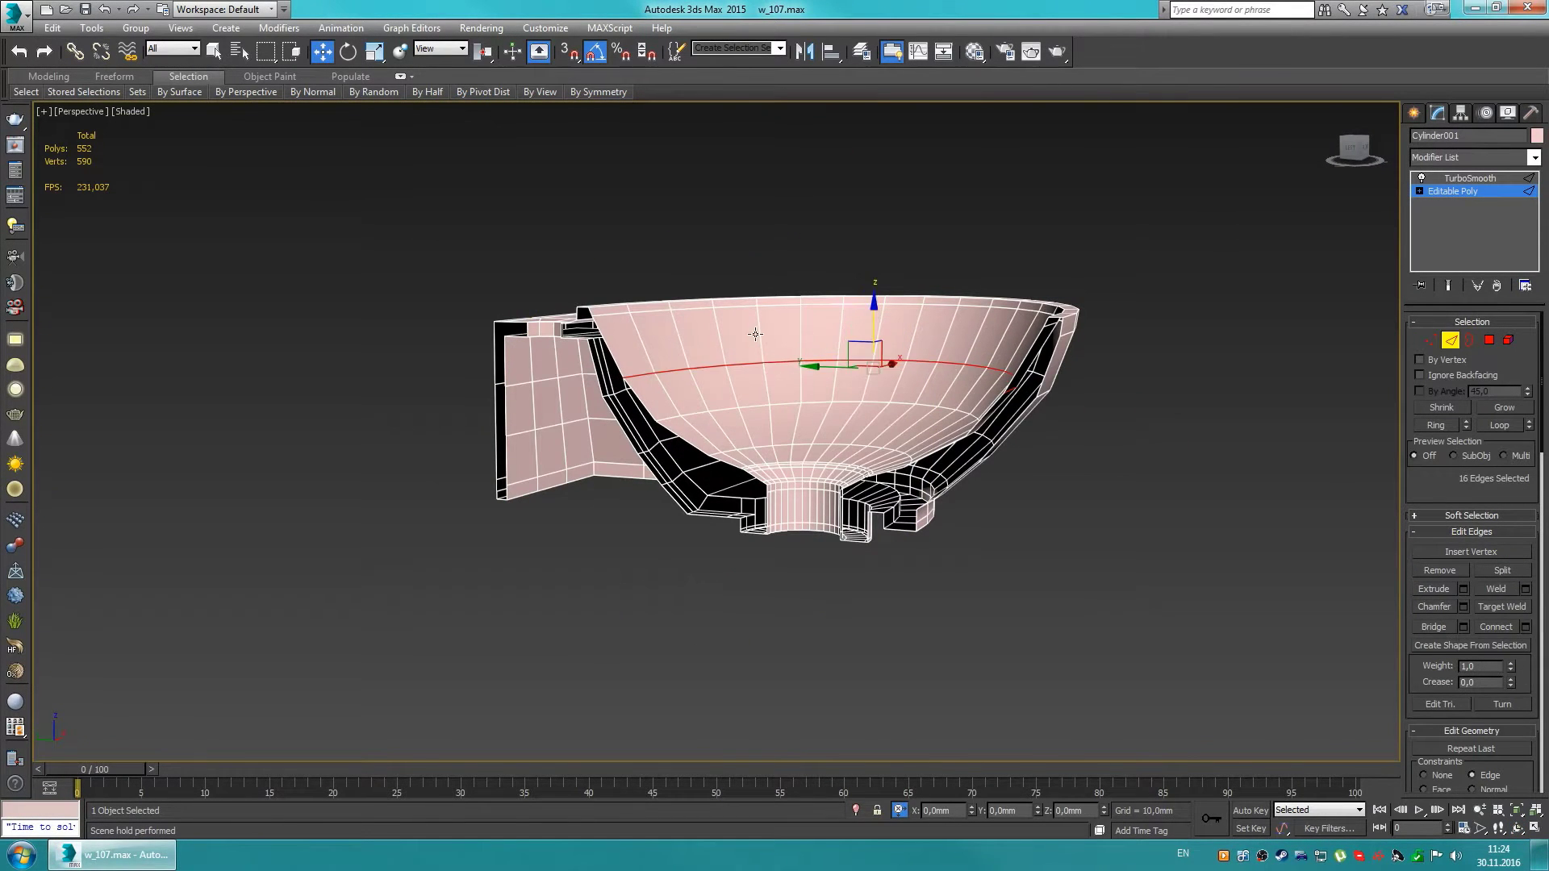
key(Return)
alt+middle_drag(738, 468, 825, 384)
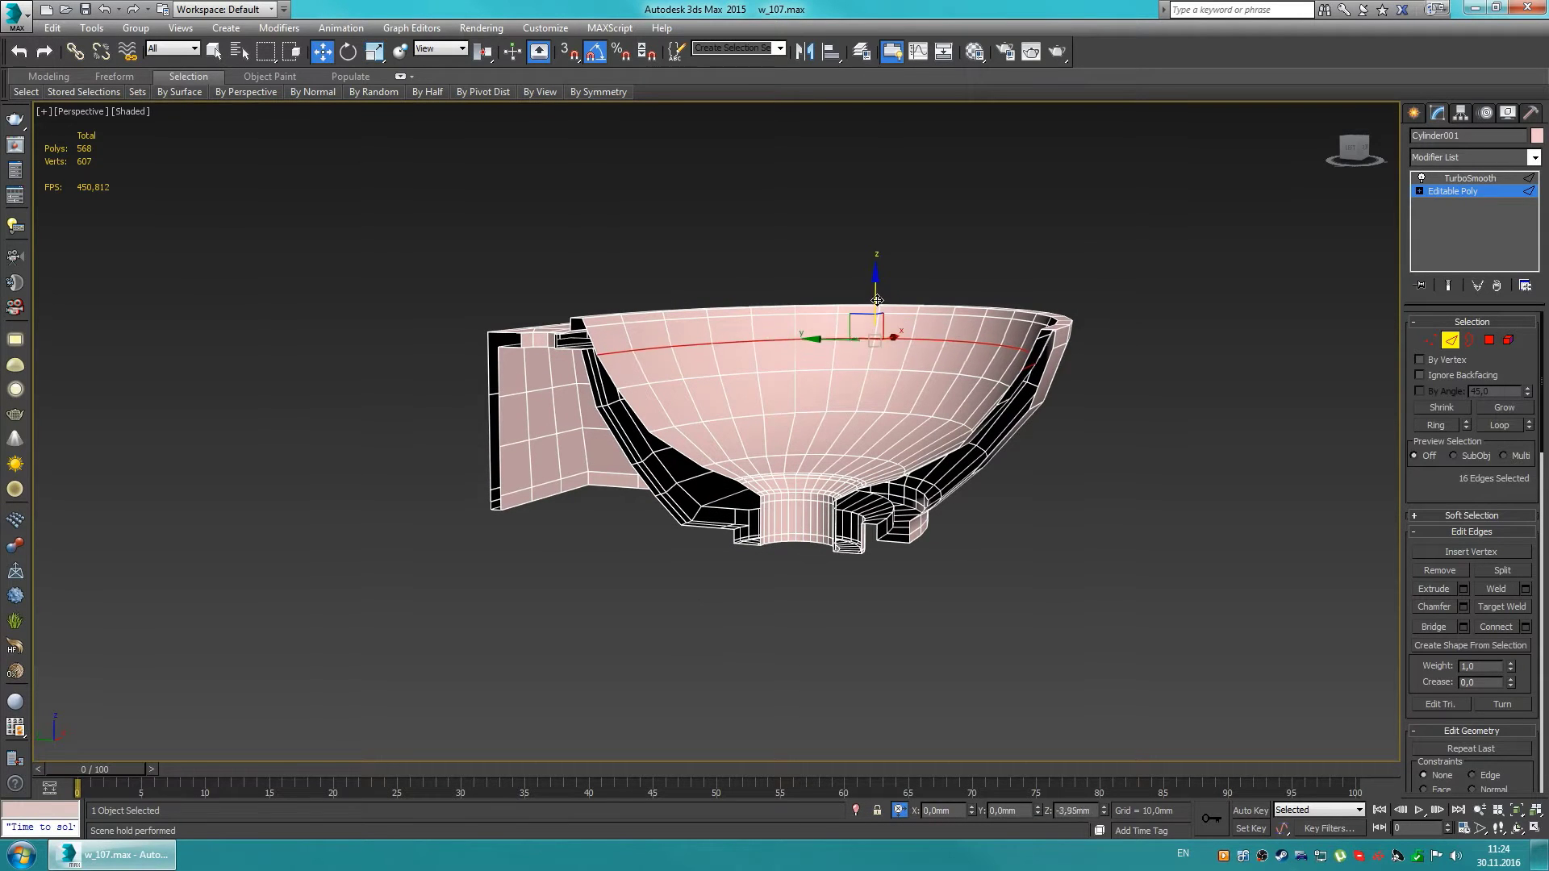
drag(874, 297, 875, 300)
key(shift+x)
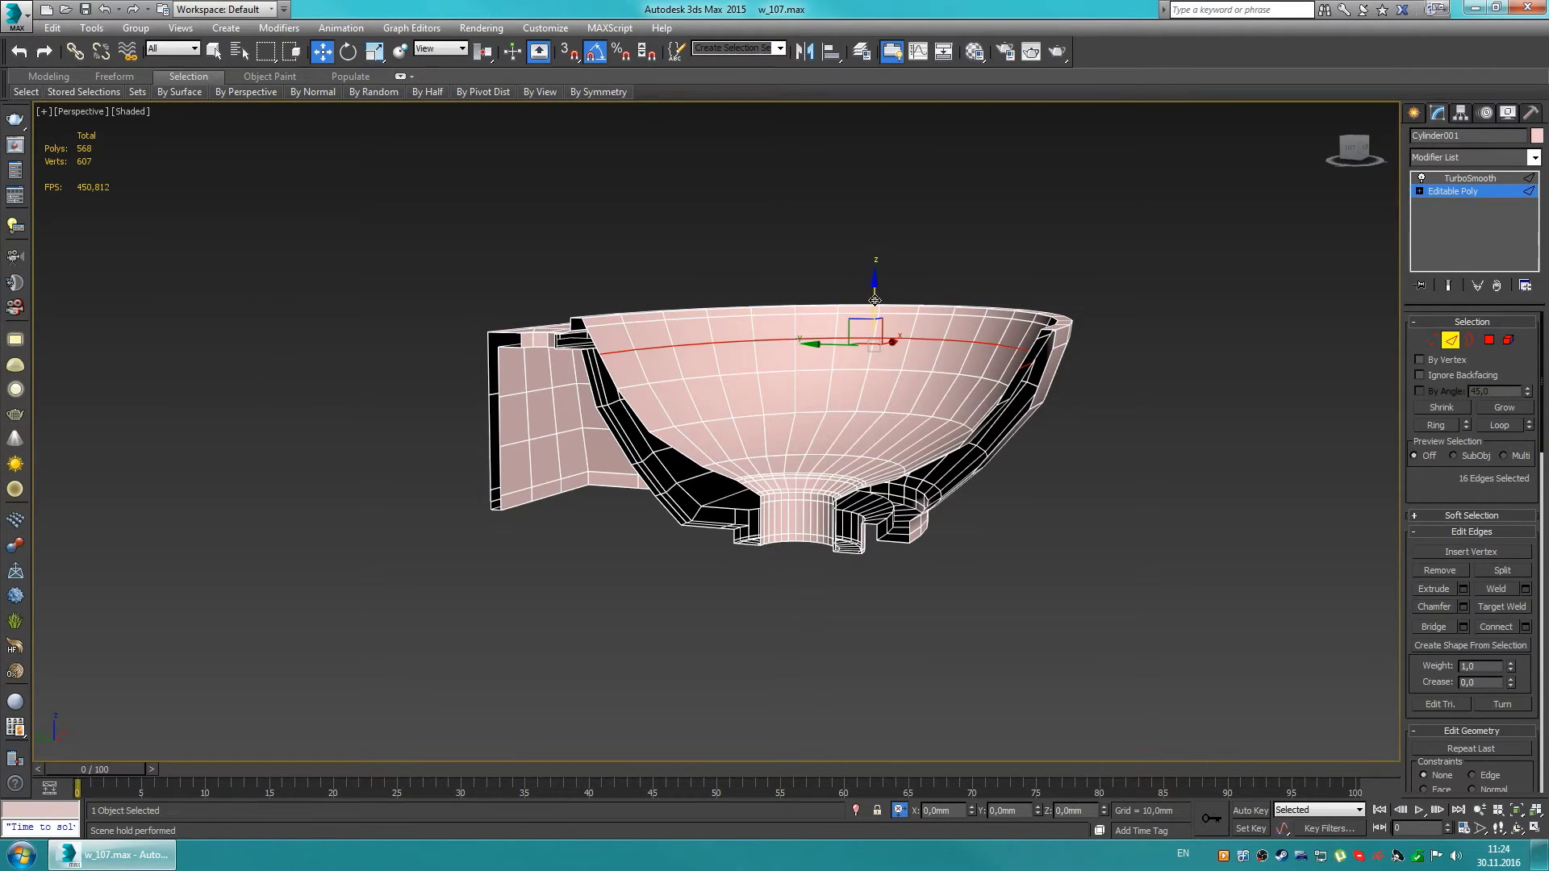
alt+middle_drag(1001, 324, 807, 387)
scroll(726, 415, up, 3)
key(1)
mouse_move(710, 416)
alt+middle_down()
mouse_move(699, 474)
mouse_move(484, 432)
mouse_move(642, 369)
alt+middle_up()
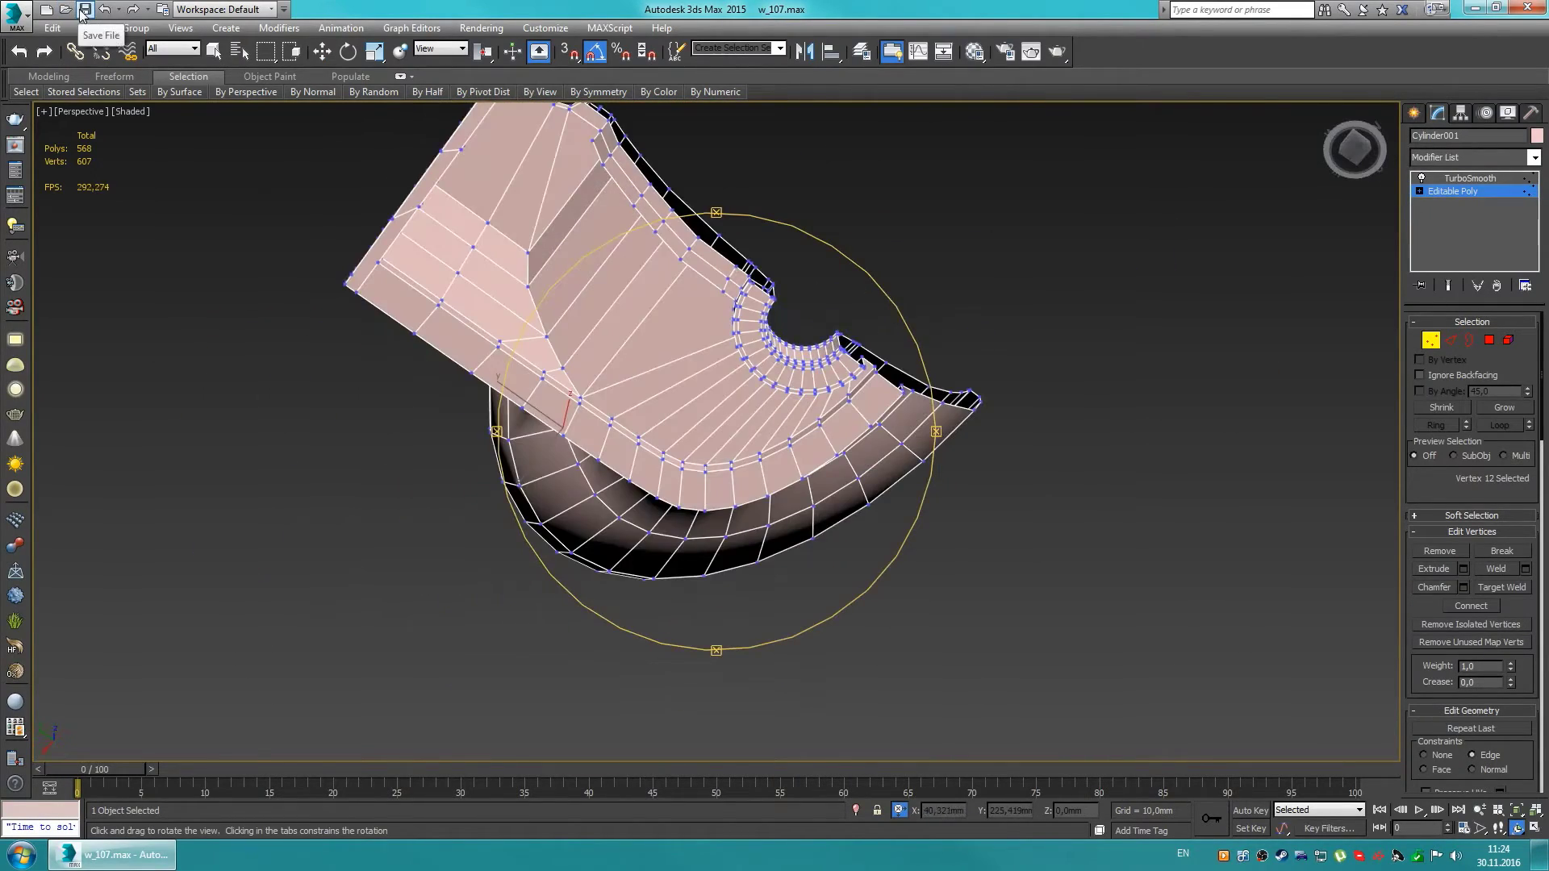
Step: Connect the selected channel-wall edges to add a new edge across the channel end
alt+middle_drag(565, 403, 516, 500)
scroll(516, 516, up, 3)
key(2)
key(w)
click(514, 532)
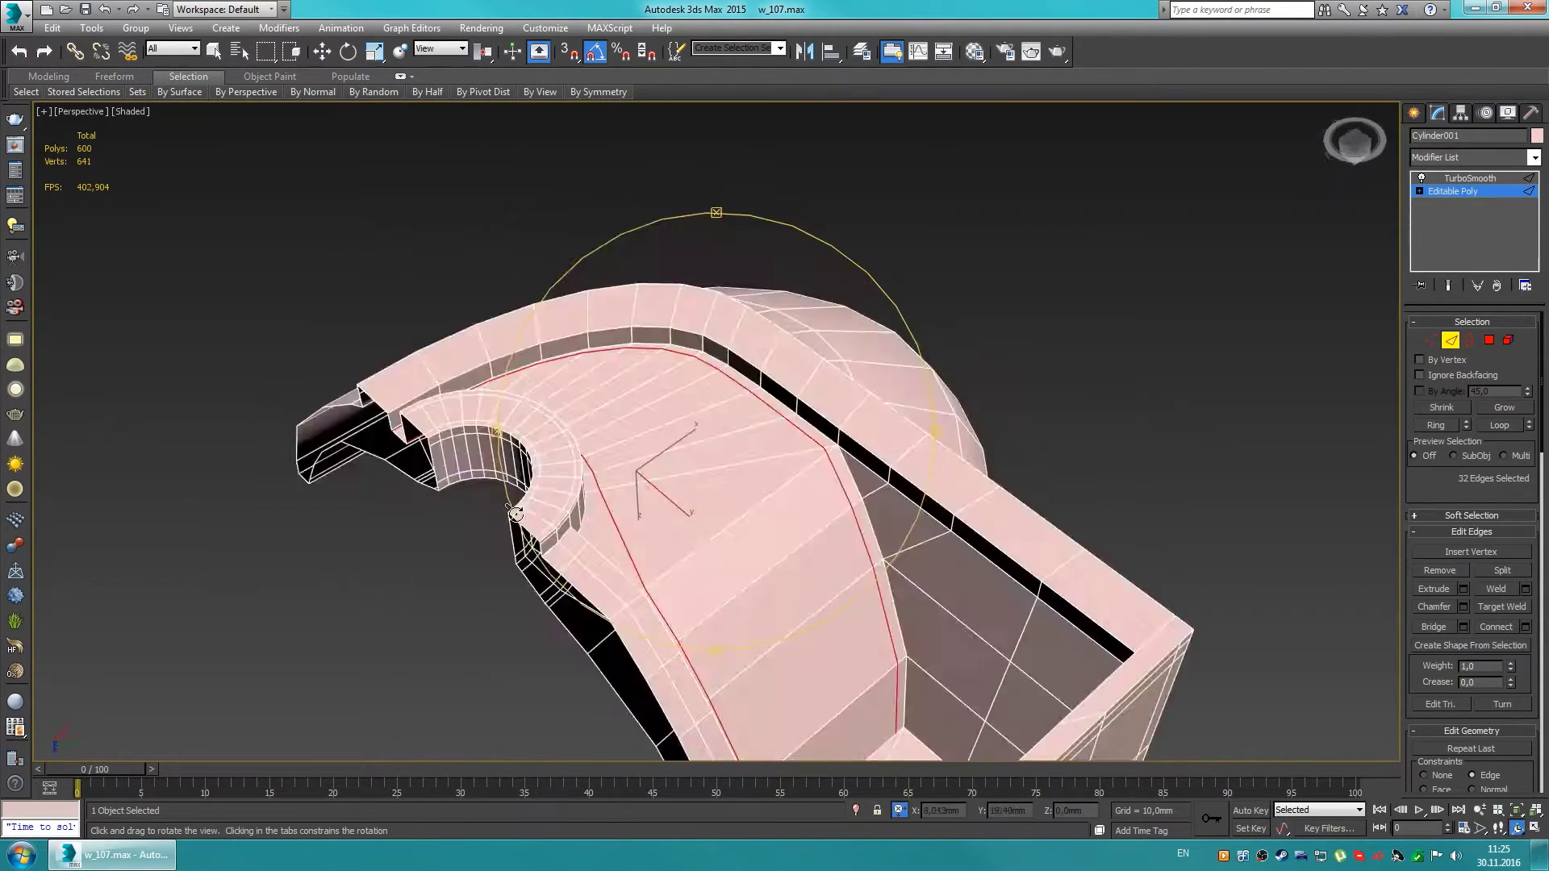
mouse_move(730, 303)
alt+middle_down()
mouse_move(657, 530)
mouse_move(493, 474)
alt+middle_up()
scroll(657, 529, up, 5)
key(ctrl+shift+e)
mouse_move(730, 517)
alt+middle_down()
mouse_move(646, 529)
mouse_move(788, 568)
alt+middle_up()
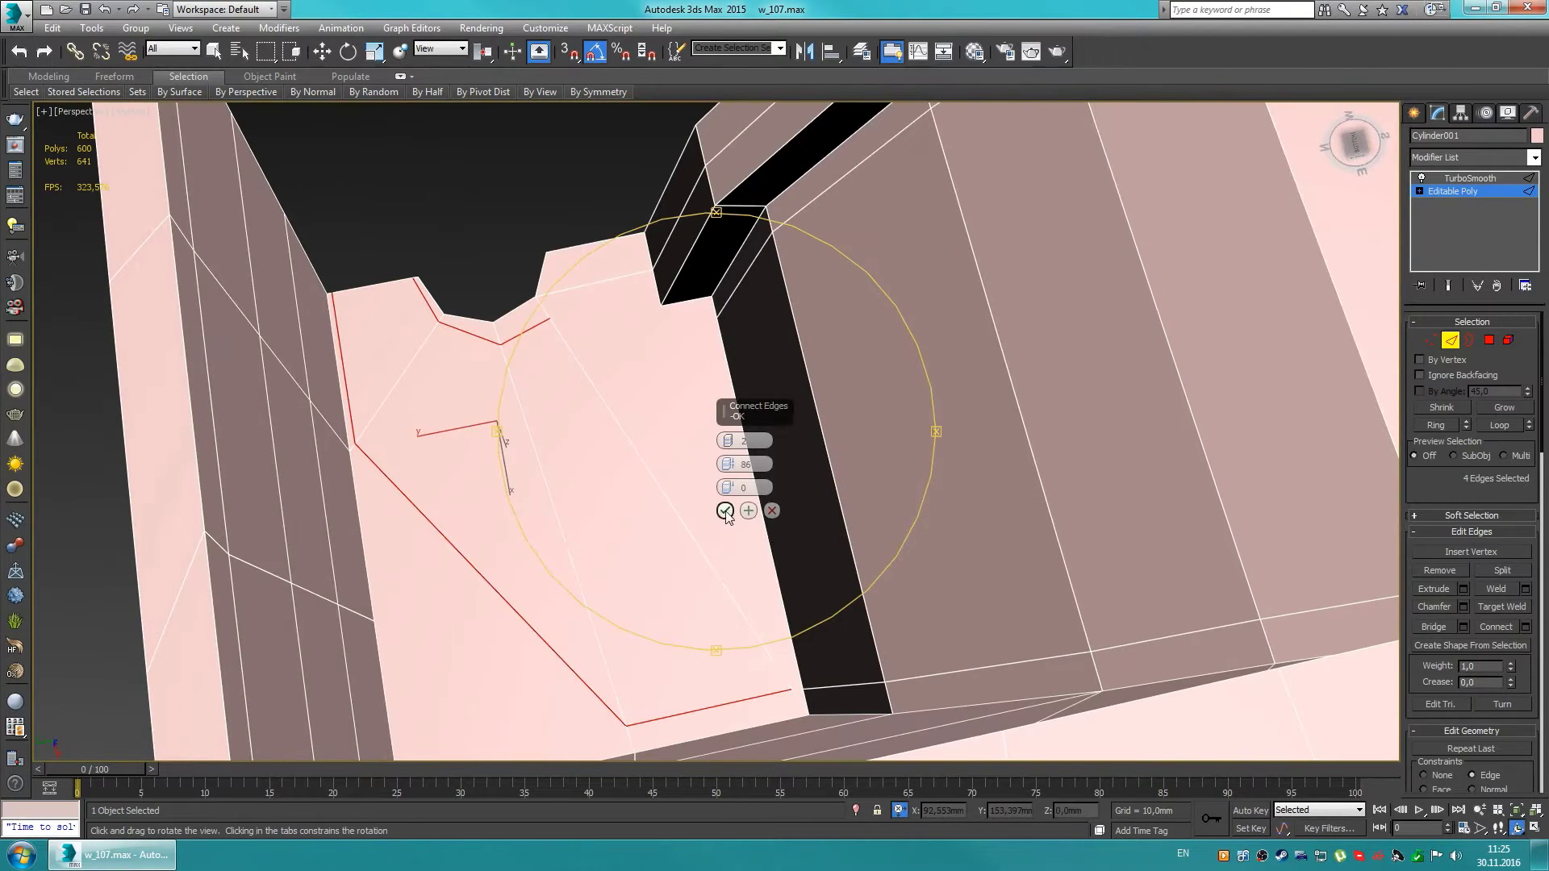
key(1)
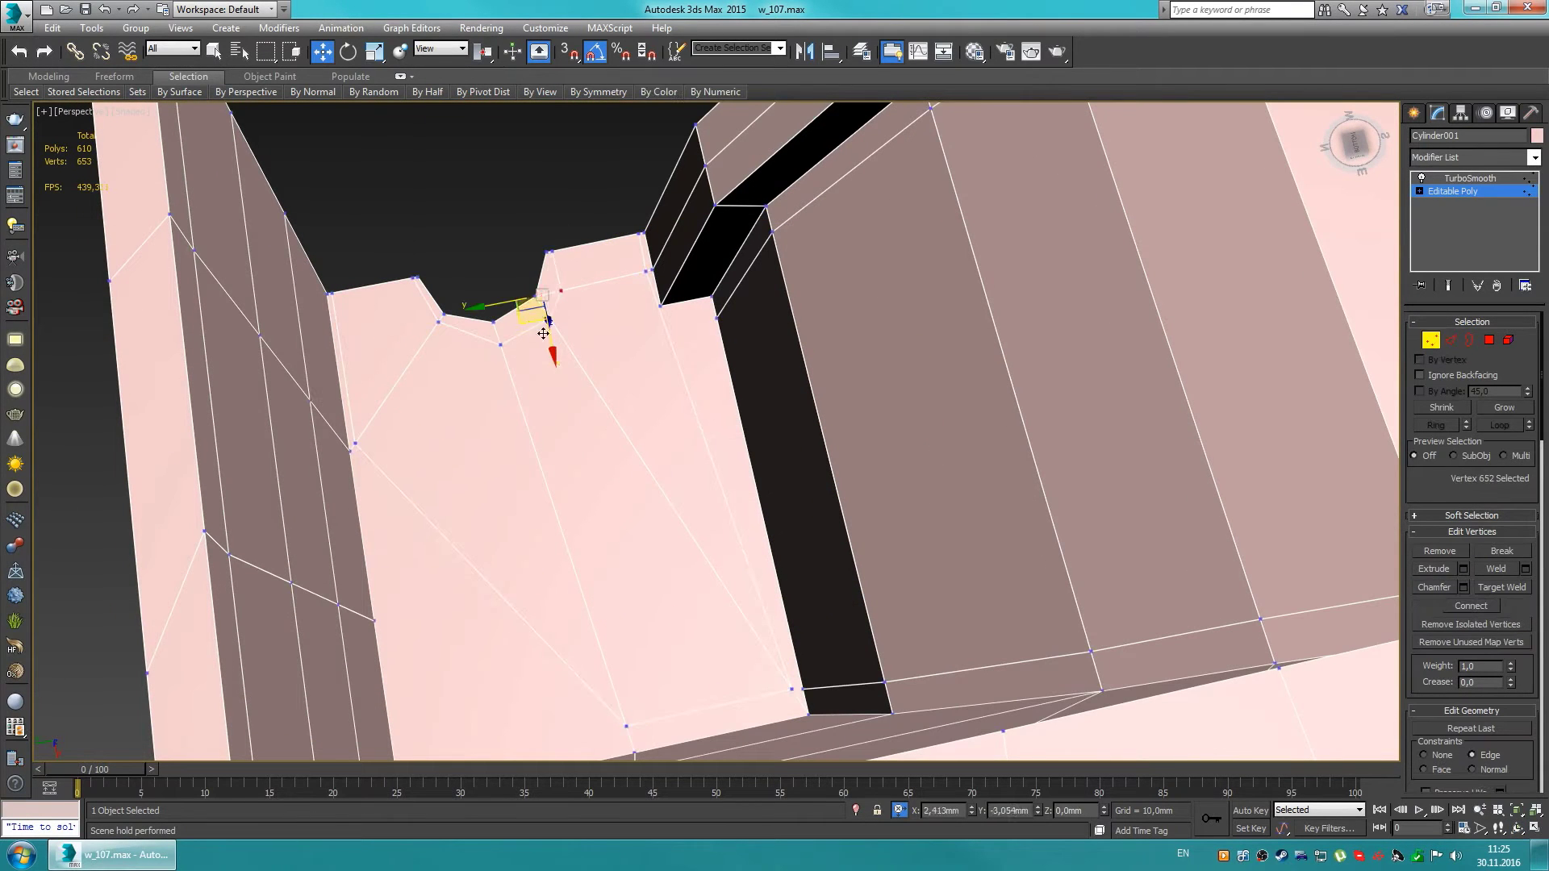
Step: Weld the stray vertex on the channel end into its neighbour and remove the extra edge
alt+middle_drag(543, 333, 526, 253)
click(525, 253)
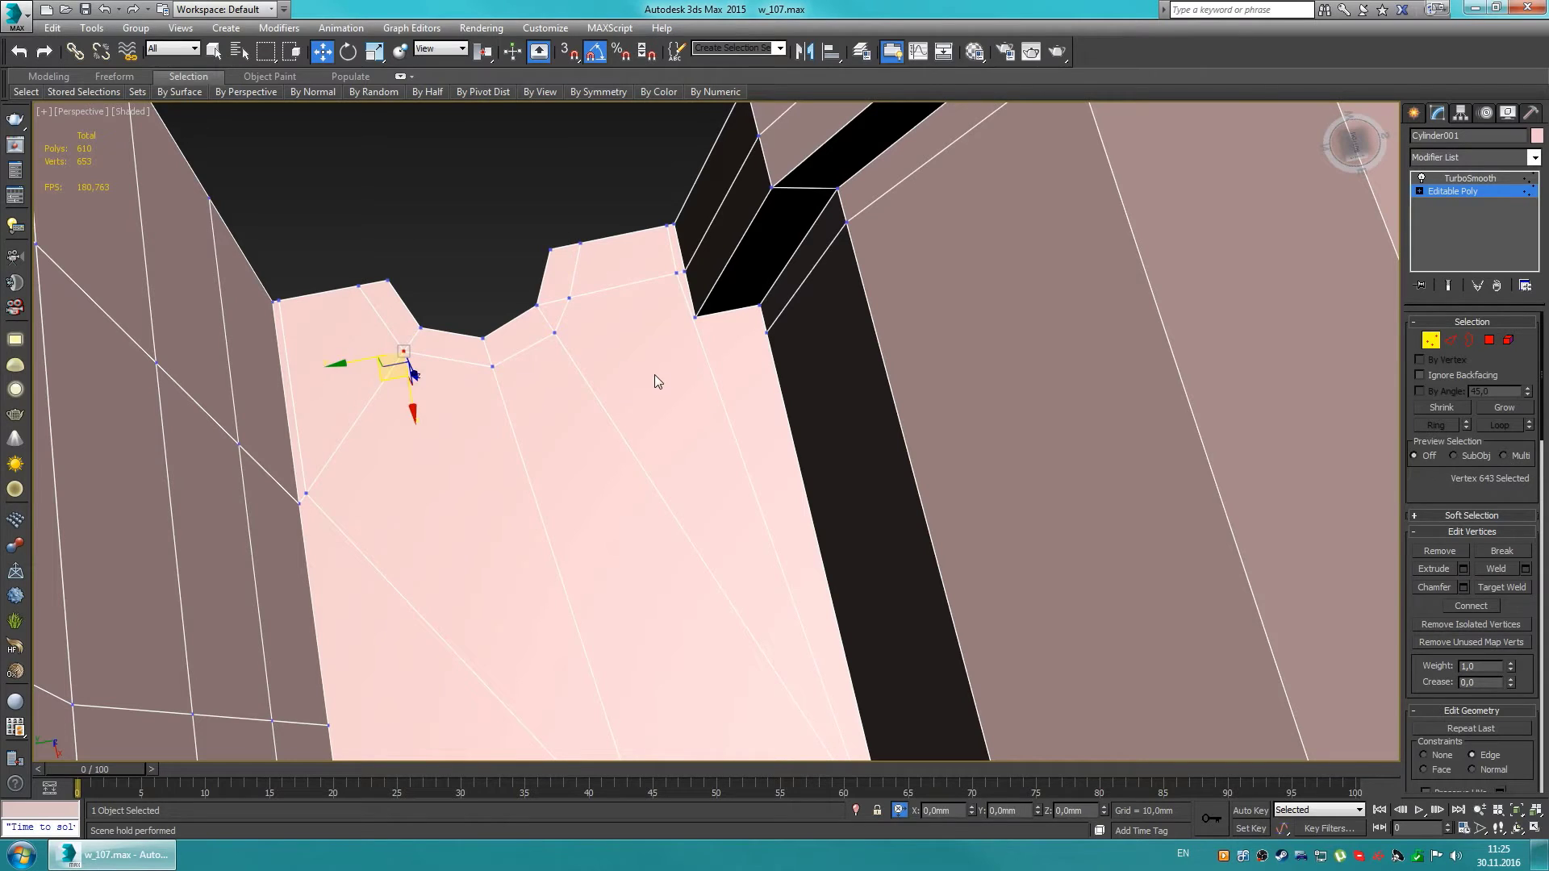
drag(680, 275, 706, 327)
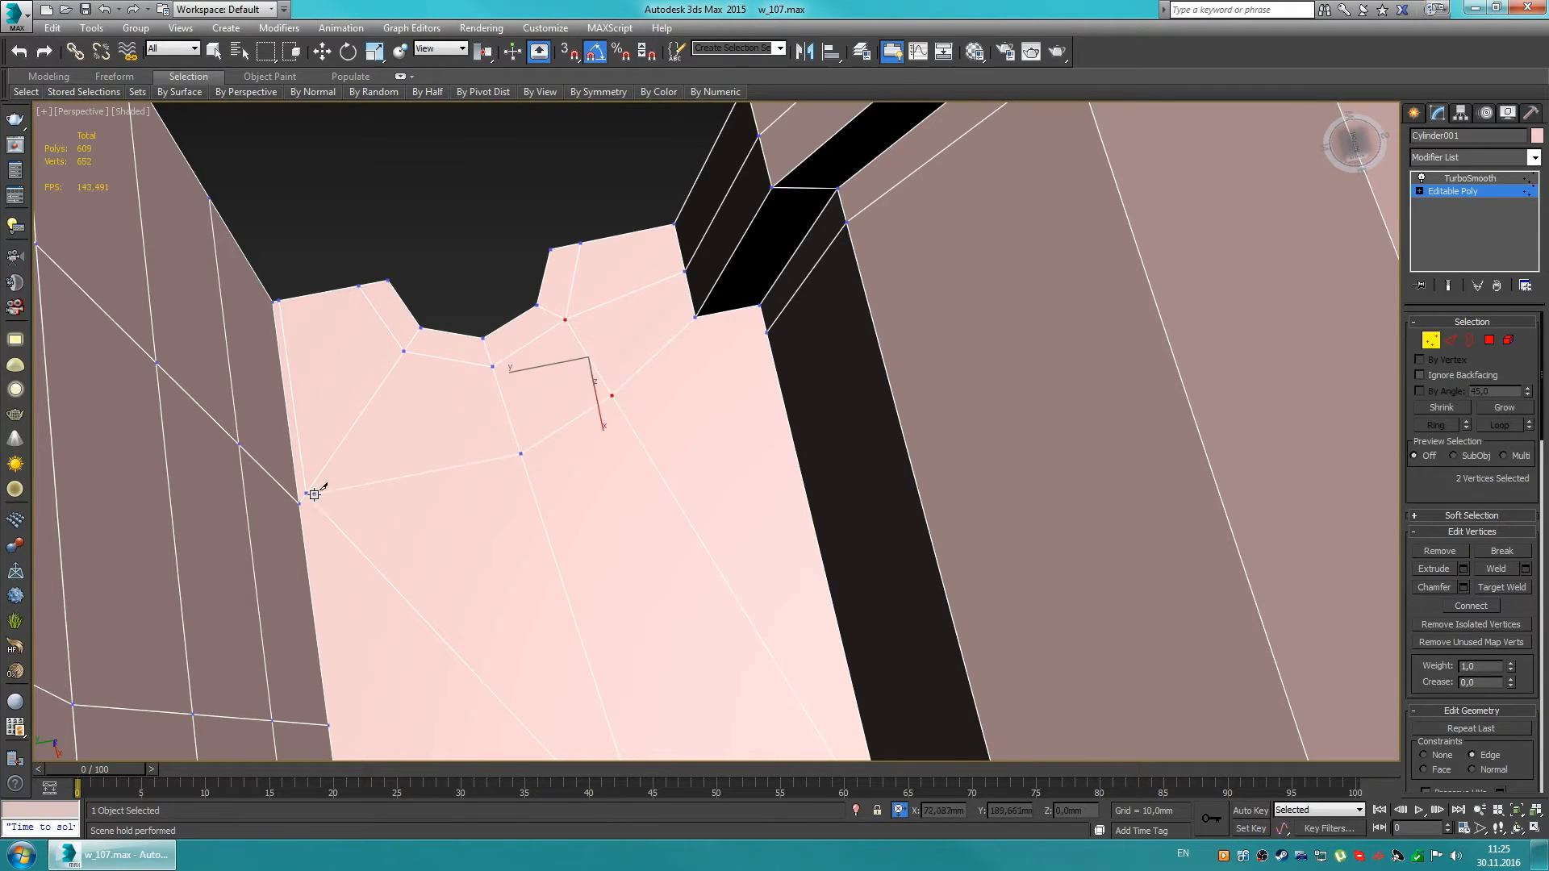
key(ctrl+shift+e)
key(2)
key(w)
key(BackSpace)
key(1)
Step: Add a connecting edge near the drain ring and weld its stray vertex onto a neighbour
middle_drag(451, 496, 362, 538)
key(w)
scroll(525, 437, down, 5)
key(w)
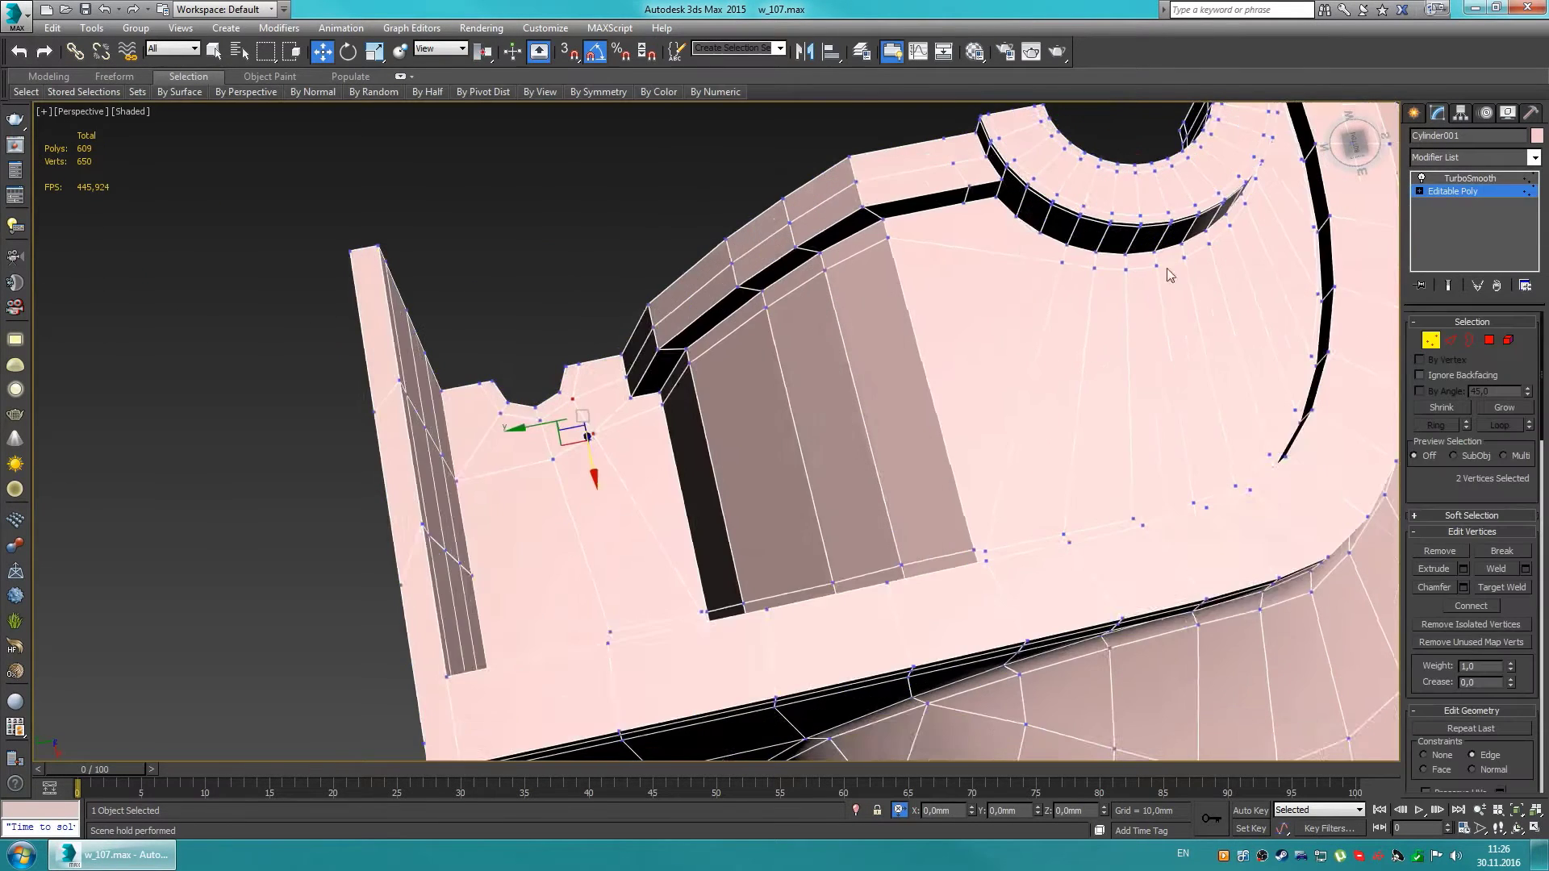
scroll(944, 287, up, 3)
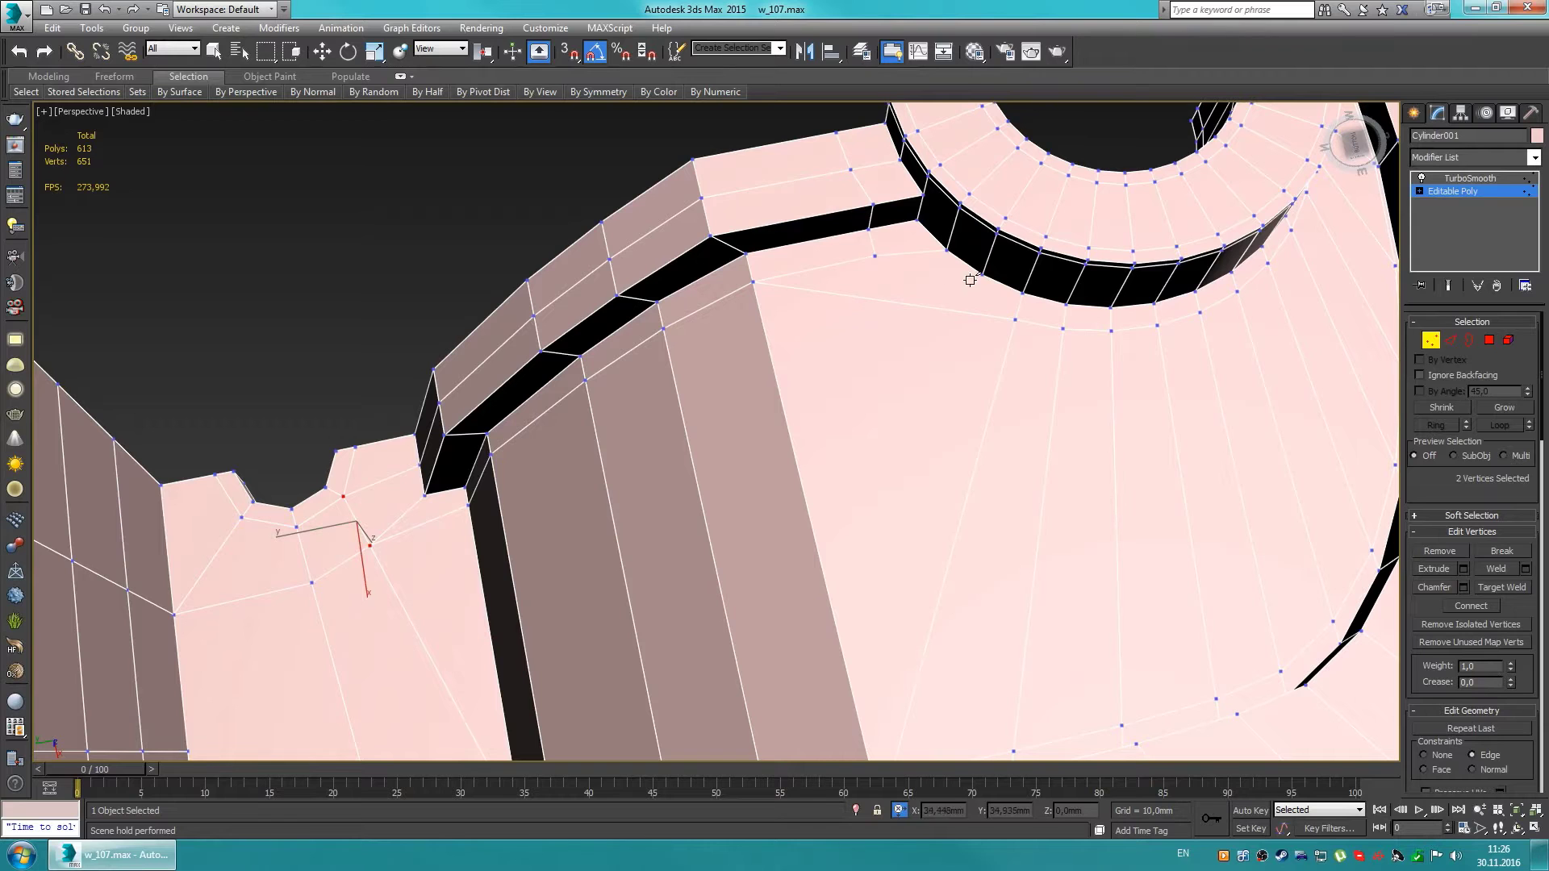
key(2)
click(882, 299)
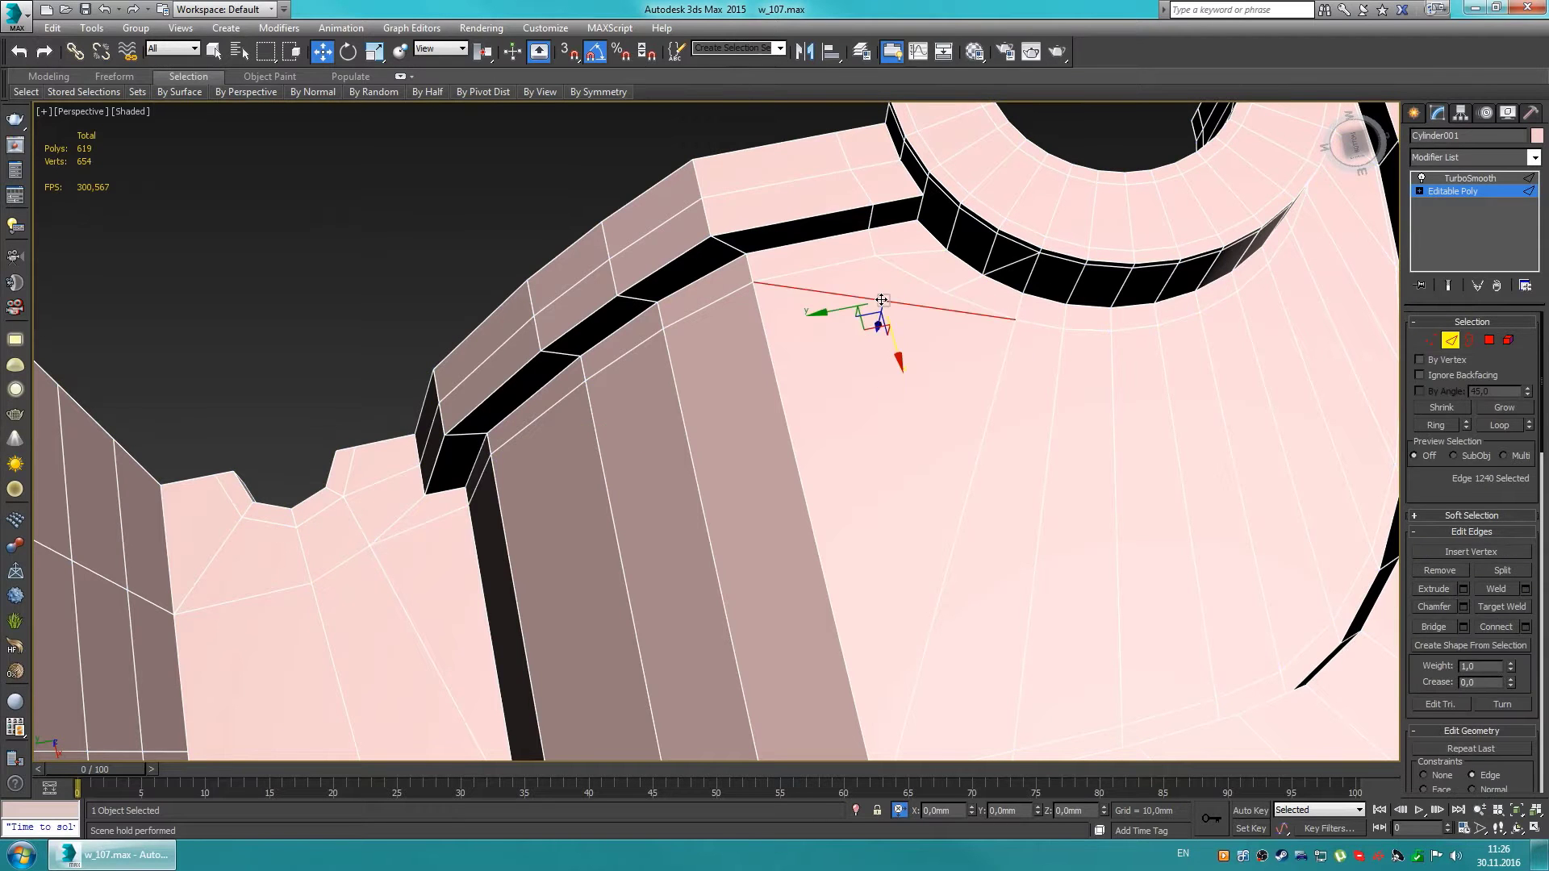
key(Return)
click(864, 410)
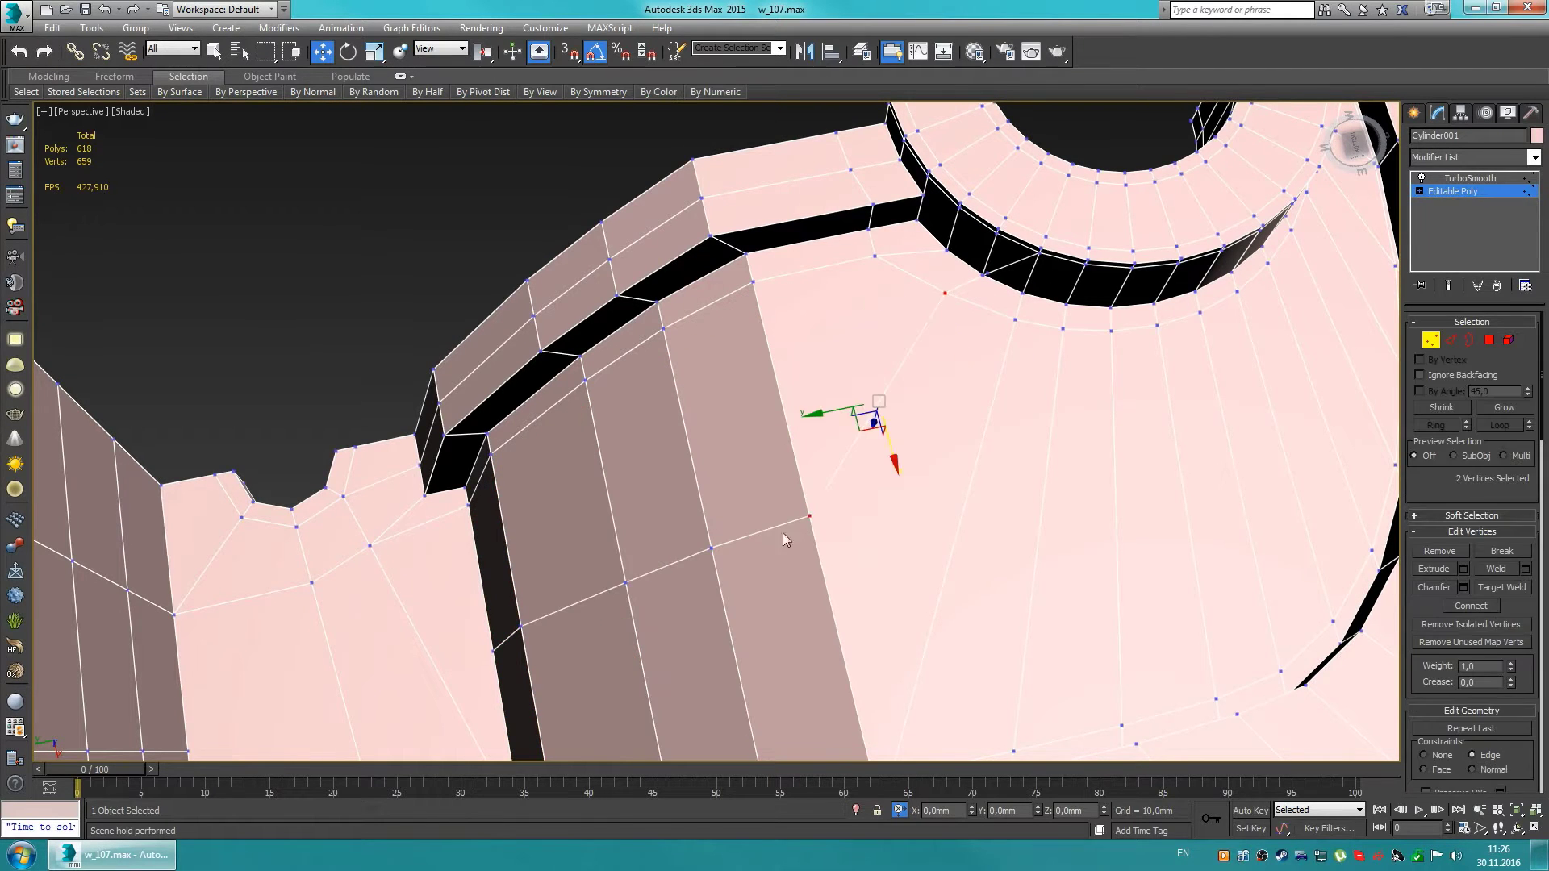
scroll(788, 535, up, 3)
key(1)
scroll(976, 305, up, 3)
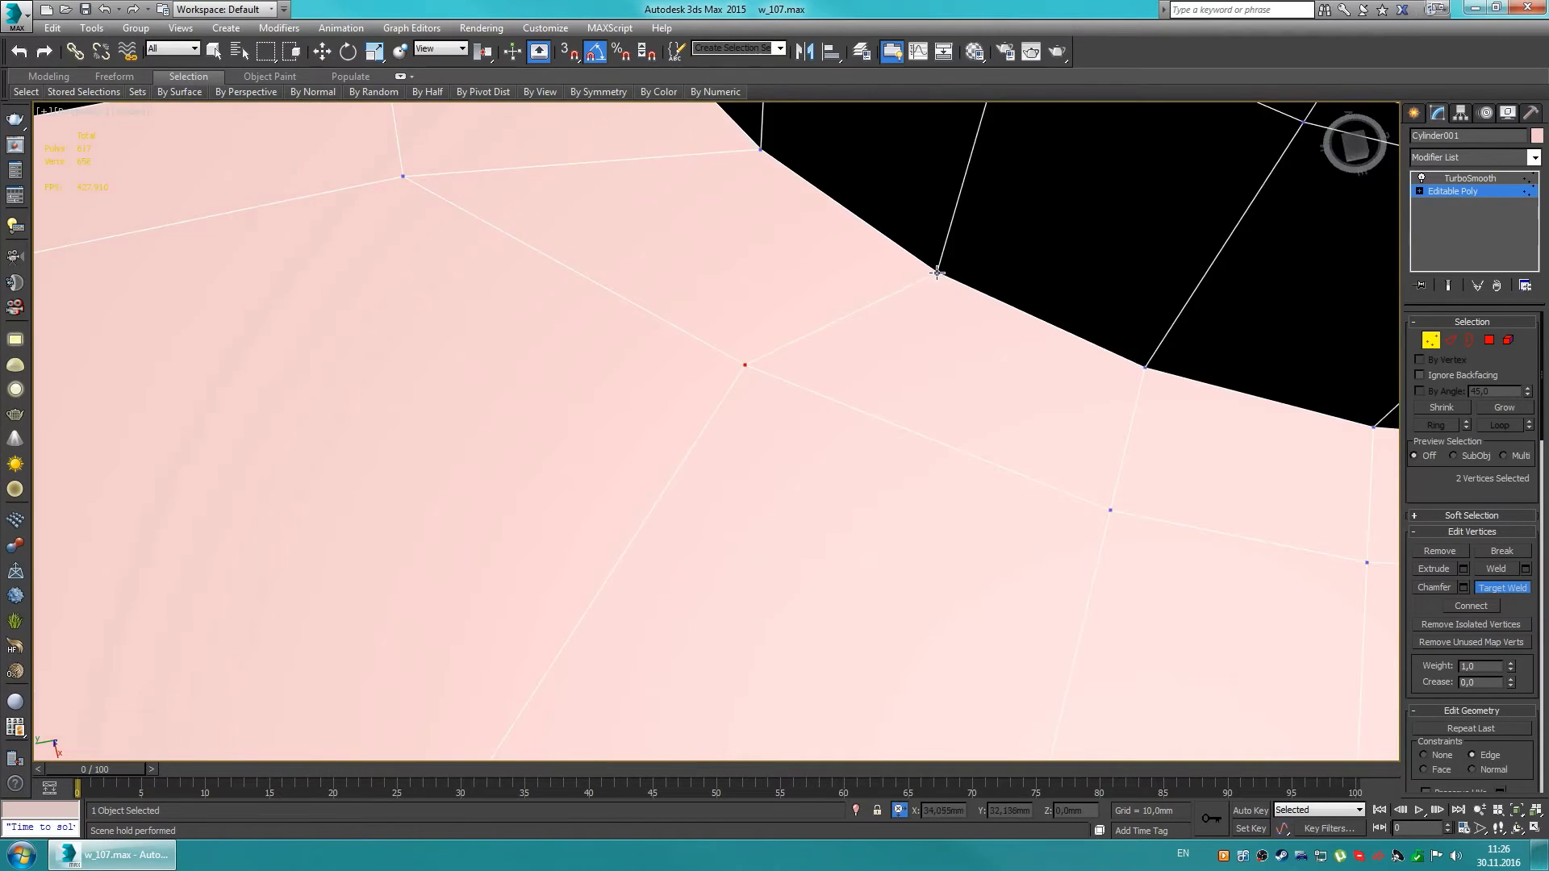
click(936, 272)
scroll(936, 273, down, 10)
Step: Add connecting edges across the overflow channel walls
key(2)
click(952, 198)
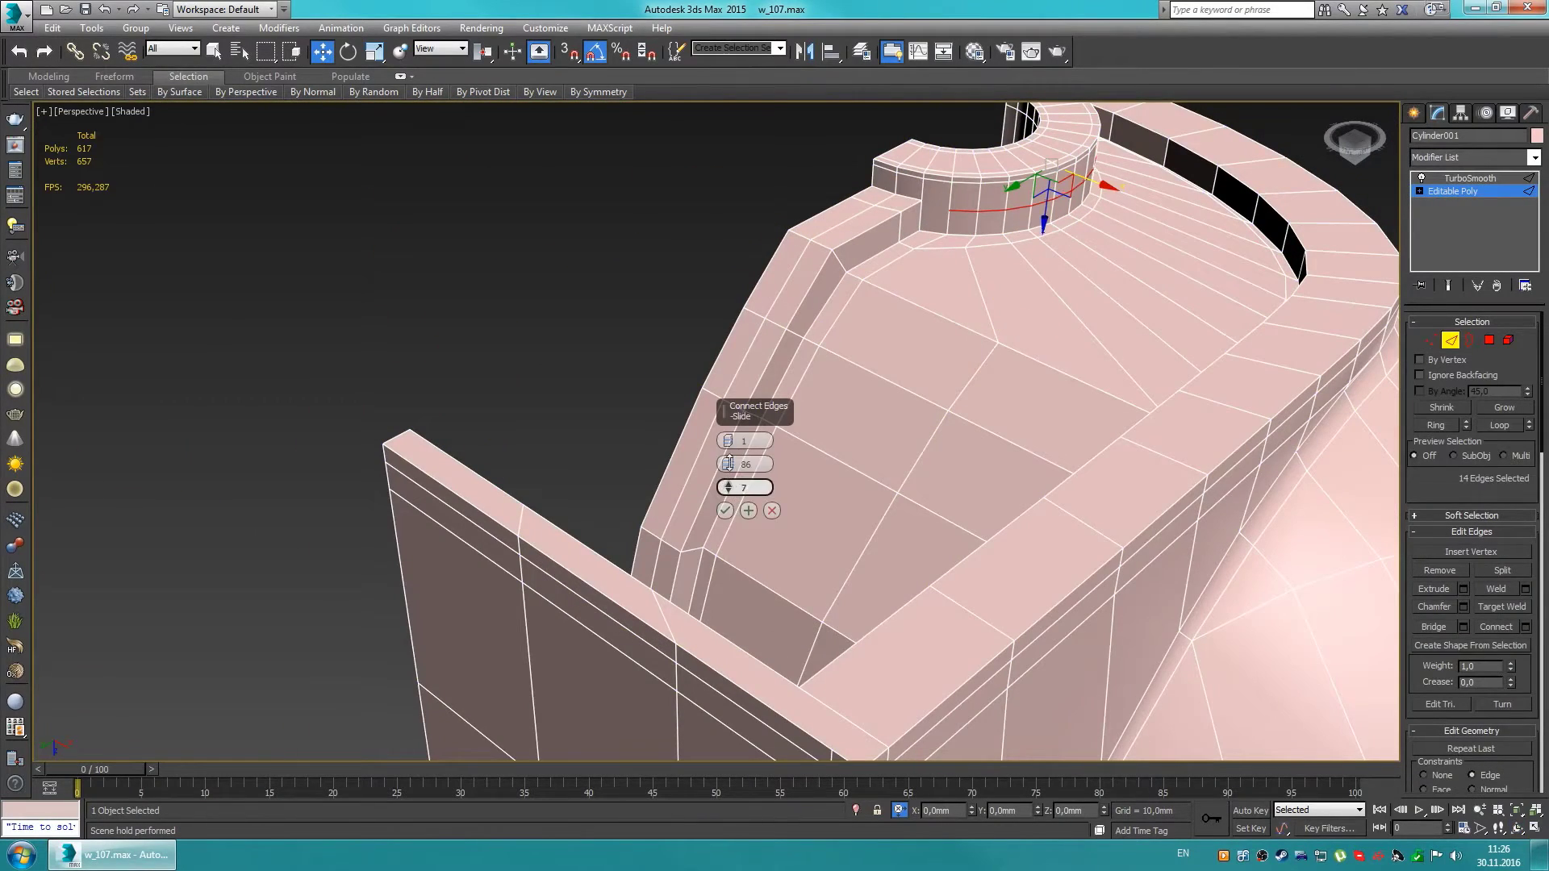
key(Return)
click(936, 222)
alt+middle_drag(936, 221, 972, 360)
scroll(967, 332, up, 3)
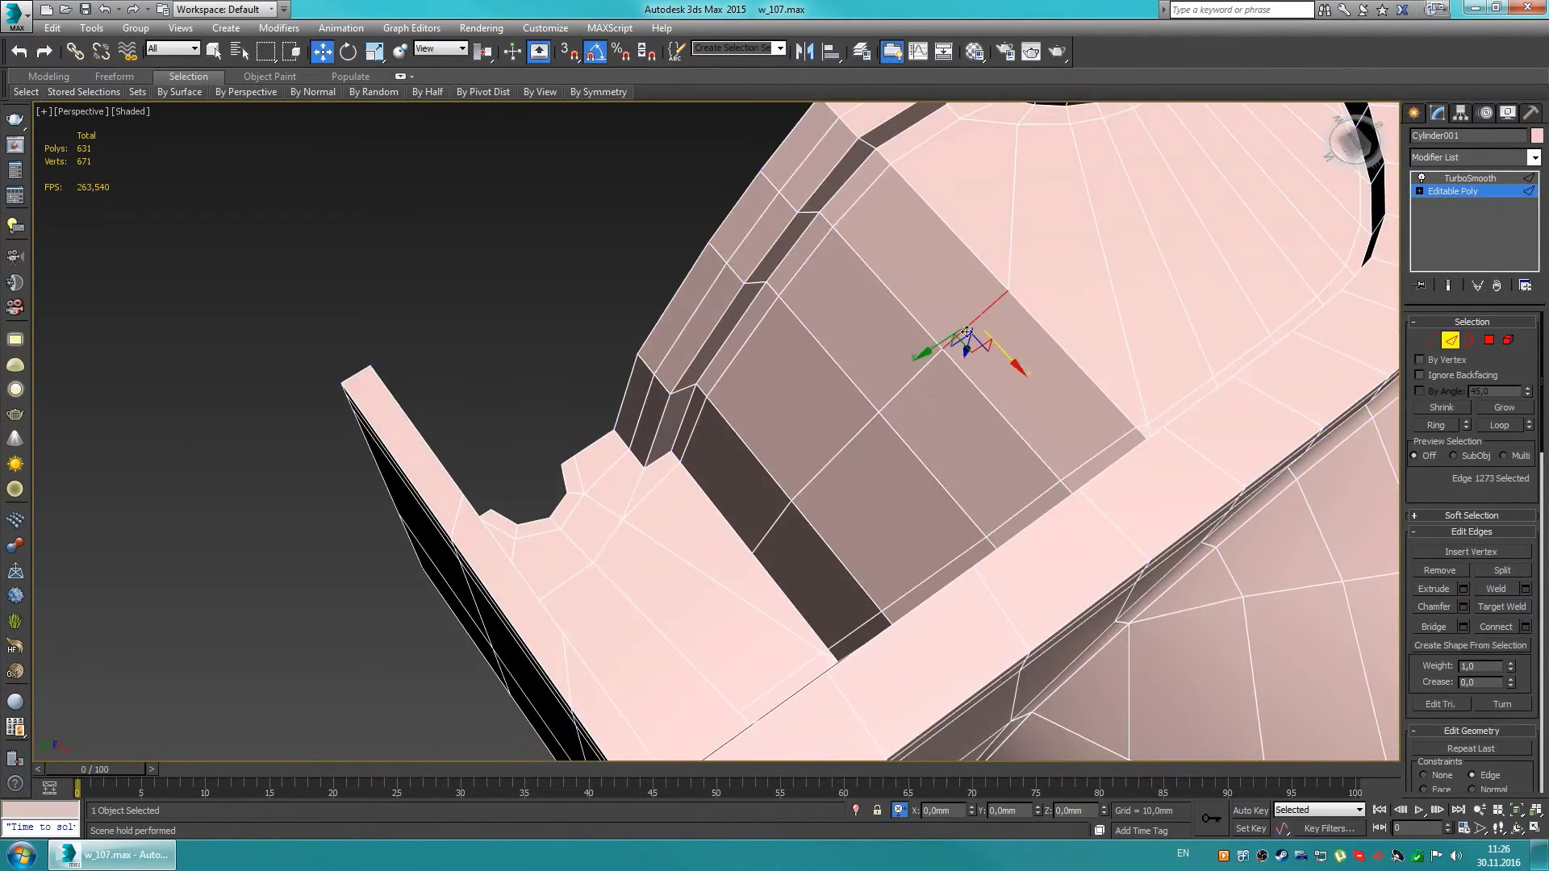
alt+middle_drag(826, 414, 1021, 422)
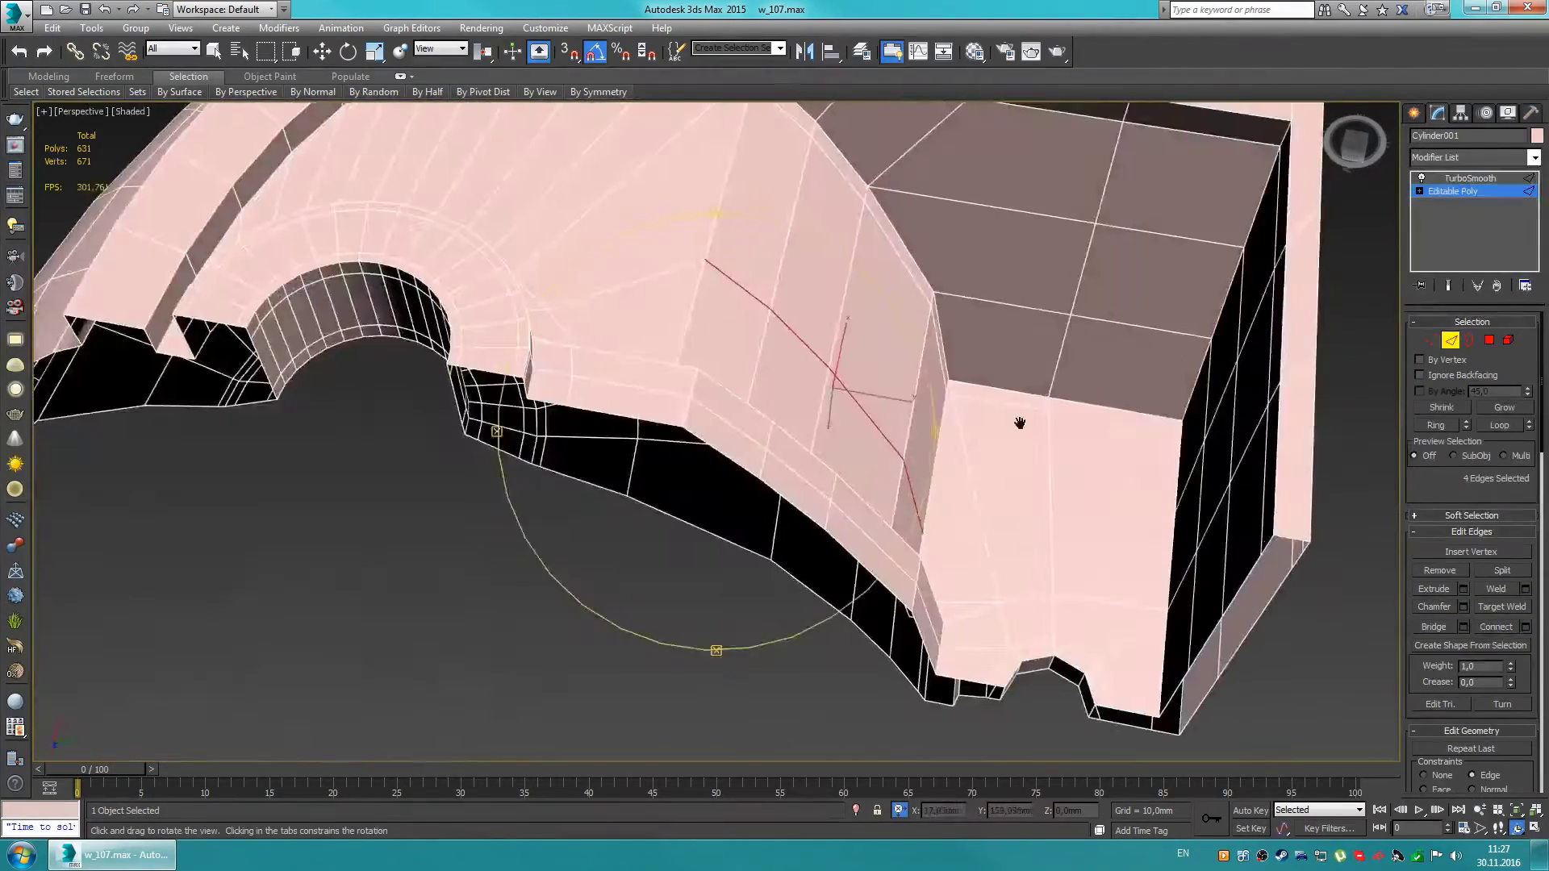
key(1)
scroll(514, 446, up, 4)
scroll(493, 434, down, 5)
mouse_move(493, 434)
alt+middle_down()
mouse_move(695, 477)
mouse_move(668, 613)
mouse_move(795, 195)
mouse_move(796, 553)
mouse_move(707, 302)
mouse_move(453, 242)
mouse_move(899, 305)
mouse_move(806, 630)
alt+middle_up()
Step: Connect the selected edges into a new loop and pick an edge on the support box
key(2)
key(ctrl+shift+e)
key(1)
scroll(794, 194, up, 4)
key(2)
key(w)
key(1)
key(2)
click(883, 533)
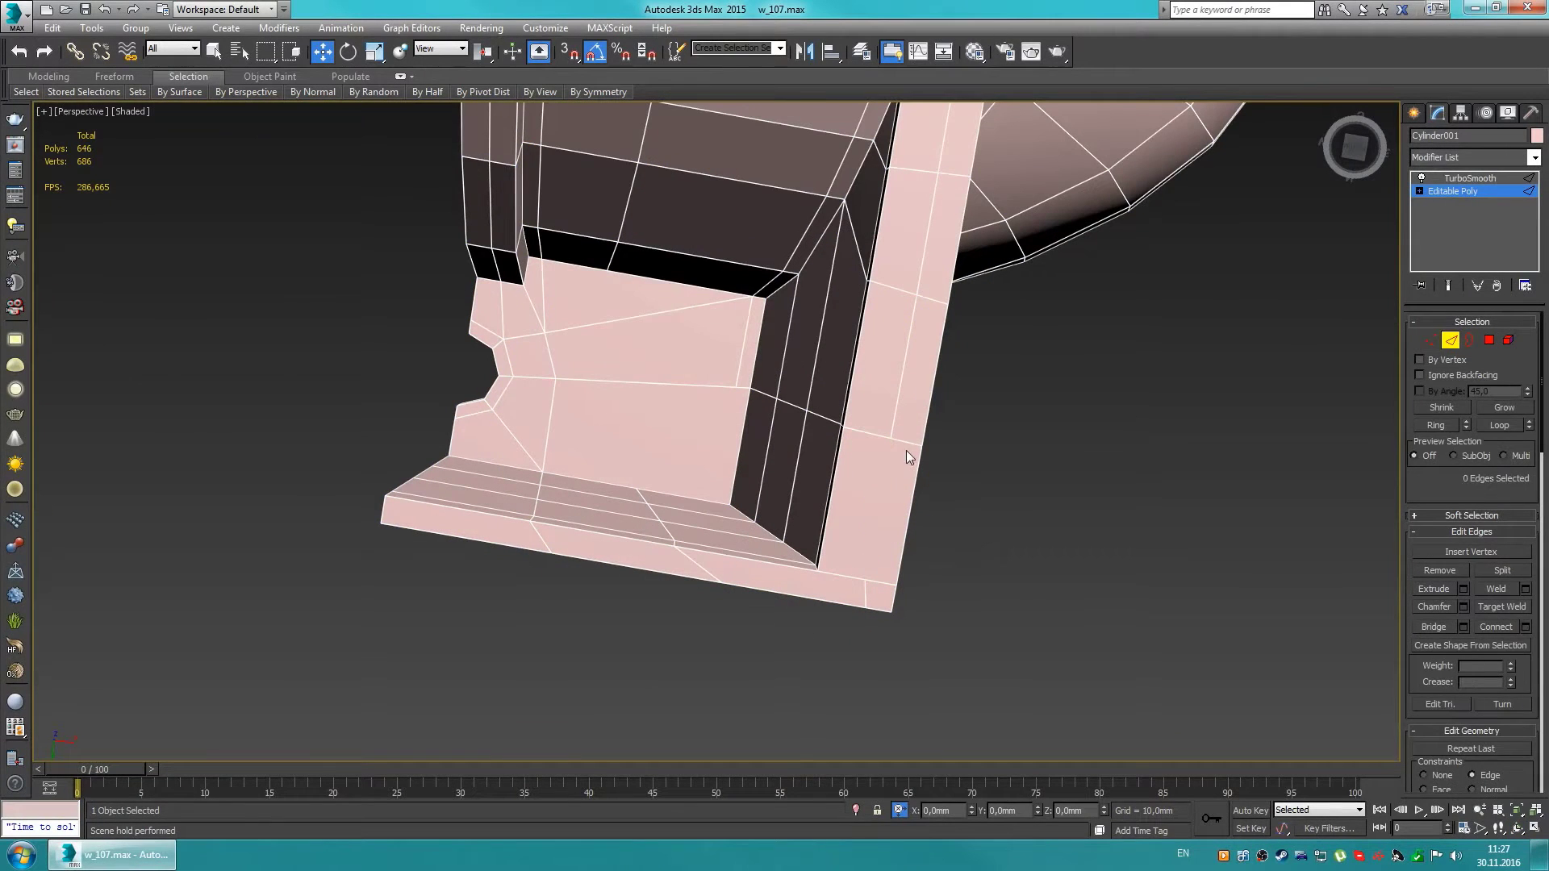
Step: Try target-welding the stray vertex at the box corner, then undo it
key(1)
key(ctrl+w)
scroll(856, 589, up, 5)
key(w)
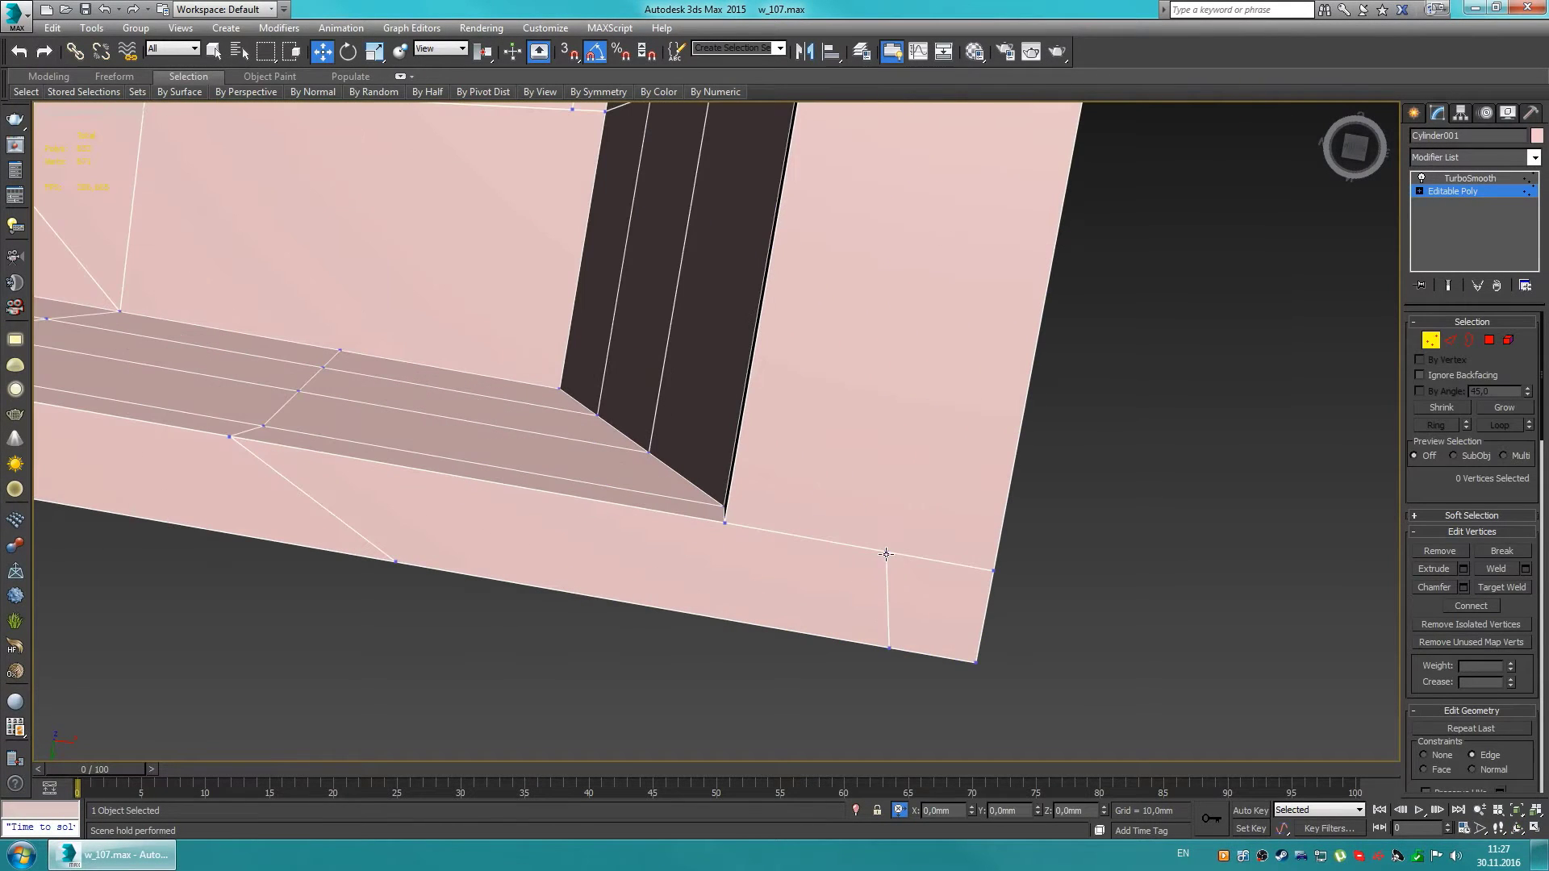
key(ctrl+z)
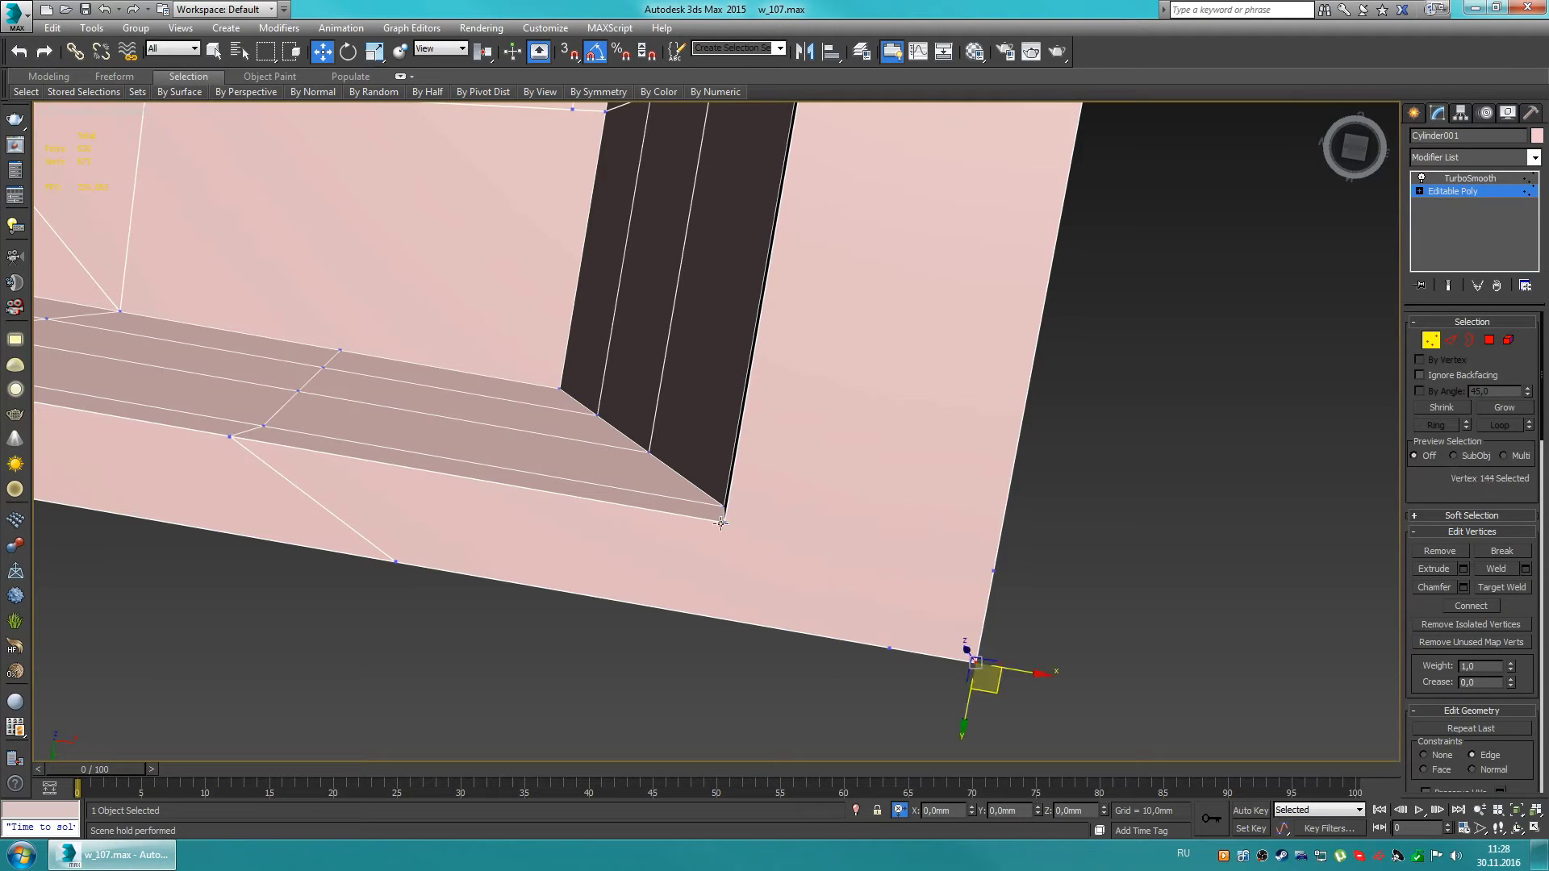
Step: Ring-select the box-bottom edges and connect them to cut new edges across the ledge
key(2)
click(606, 371)
key(alt+r)
alt+middle_drag(621, 379, 484, 387)
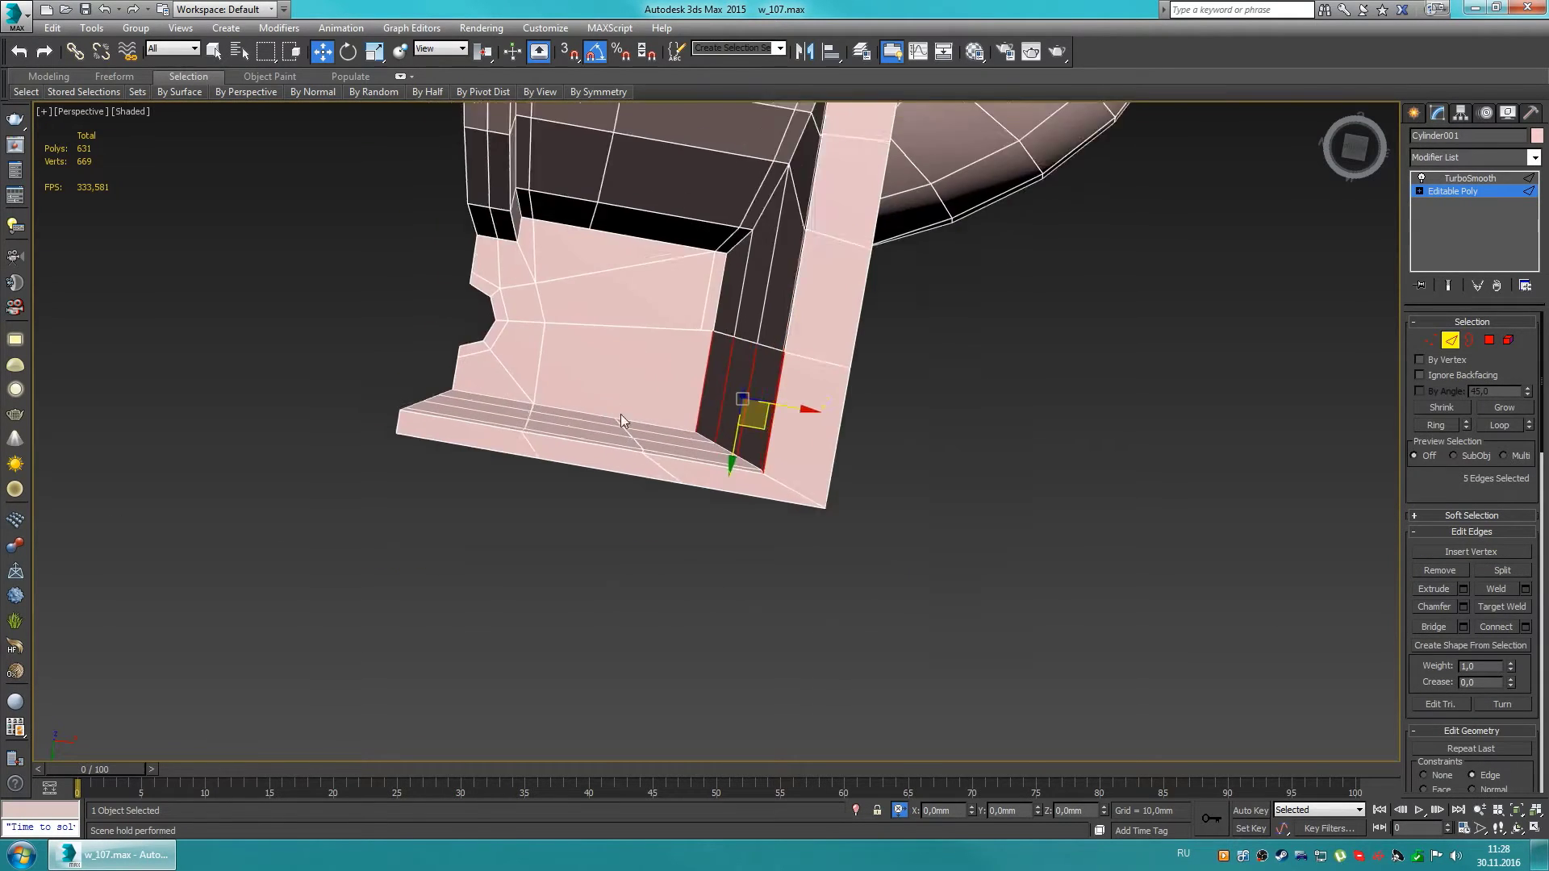
scroll(465, 384, up, 5)
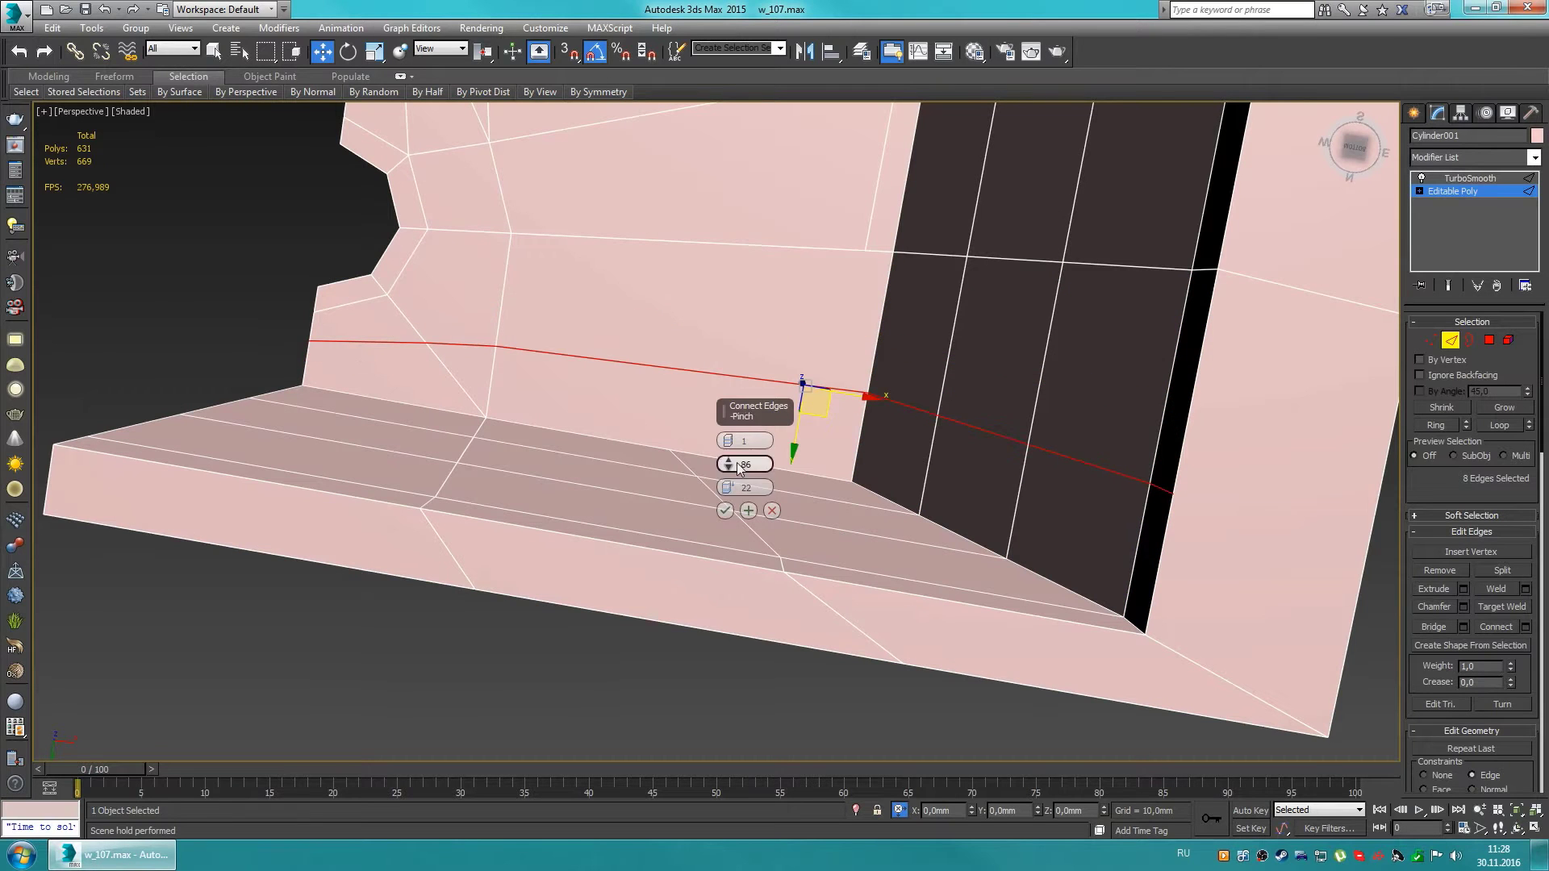
key(ctrl+shift+e)
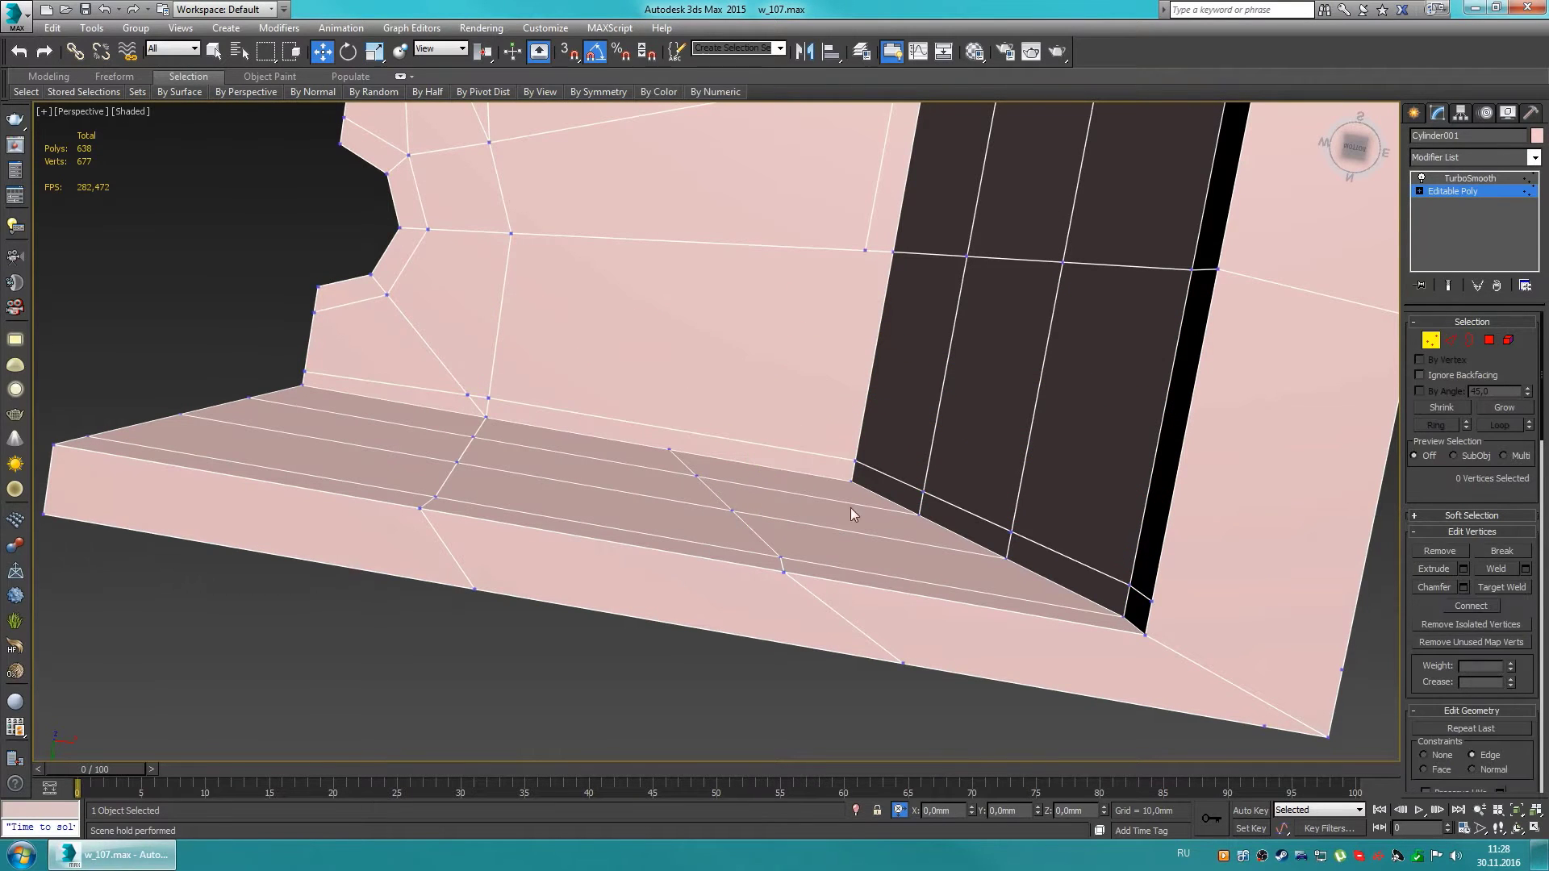
alt+middle_drag(851, 506, 1097, 671)
Step: Orbit around the box corner at Vertex level to inspect the corner vertices
key(1)
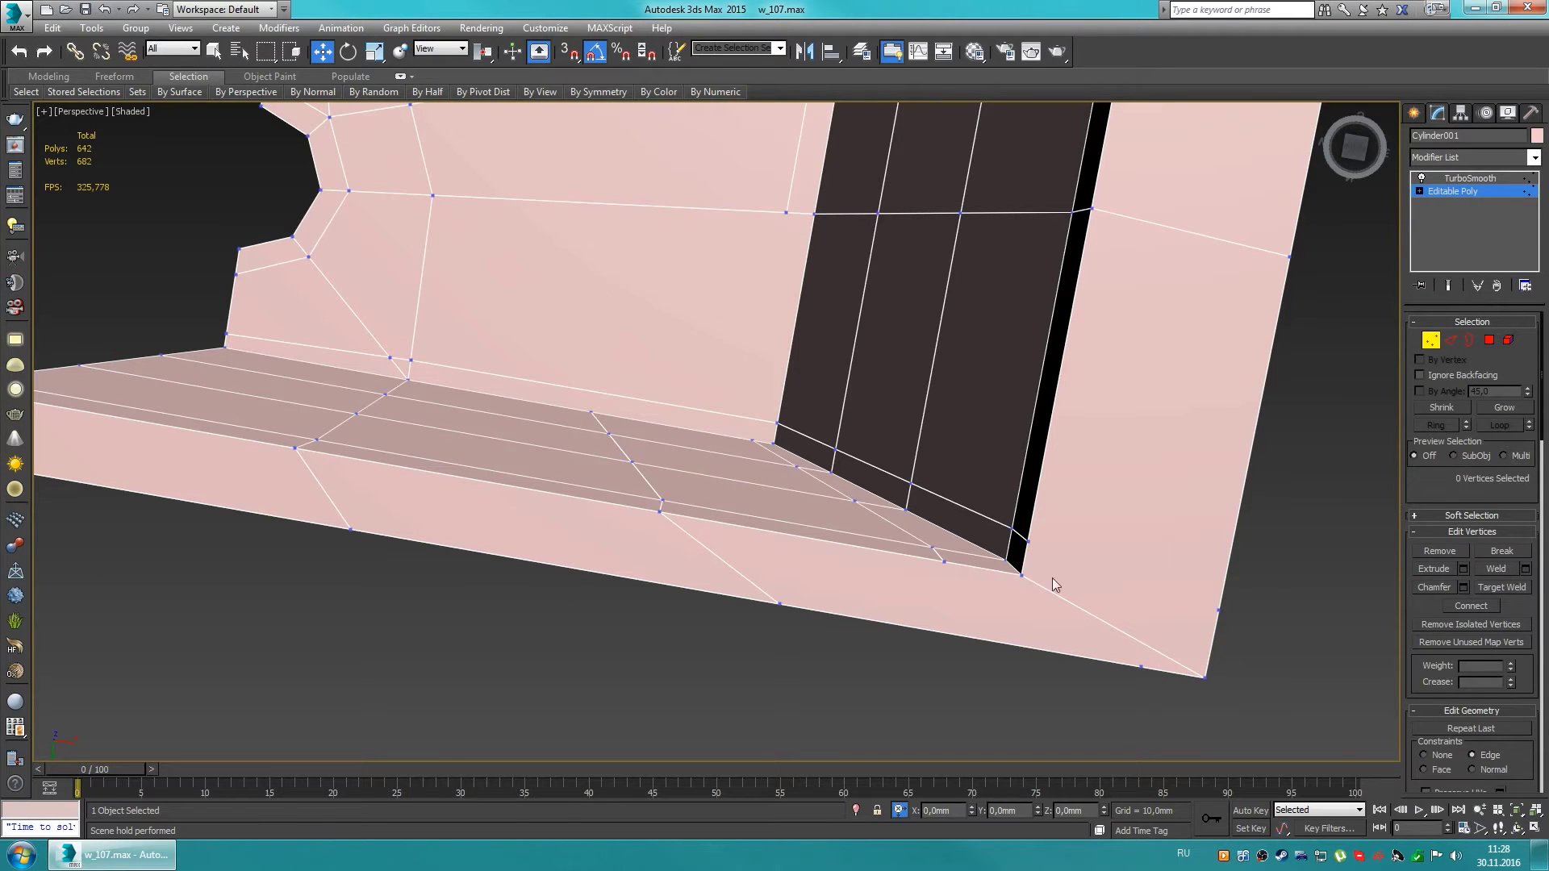
alt+middle_drag(1027, 539, 726, 443)
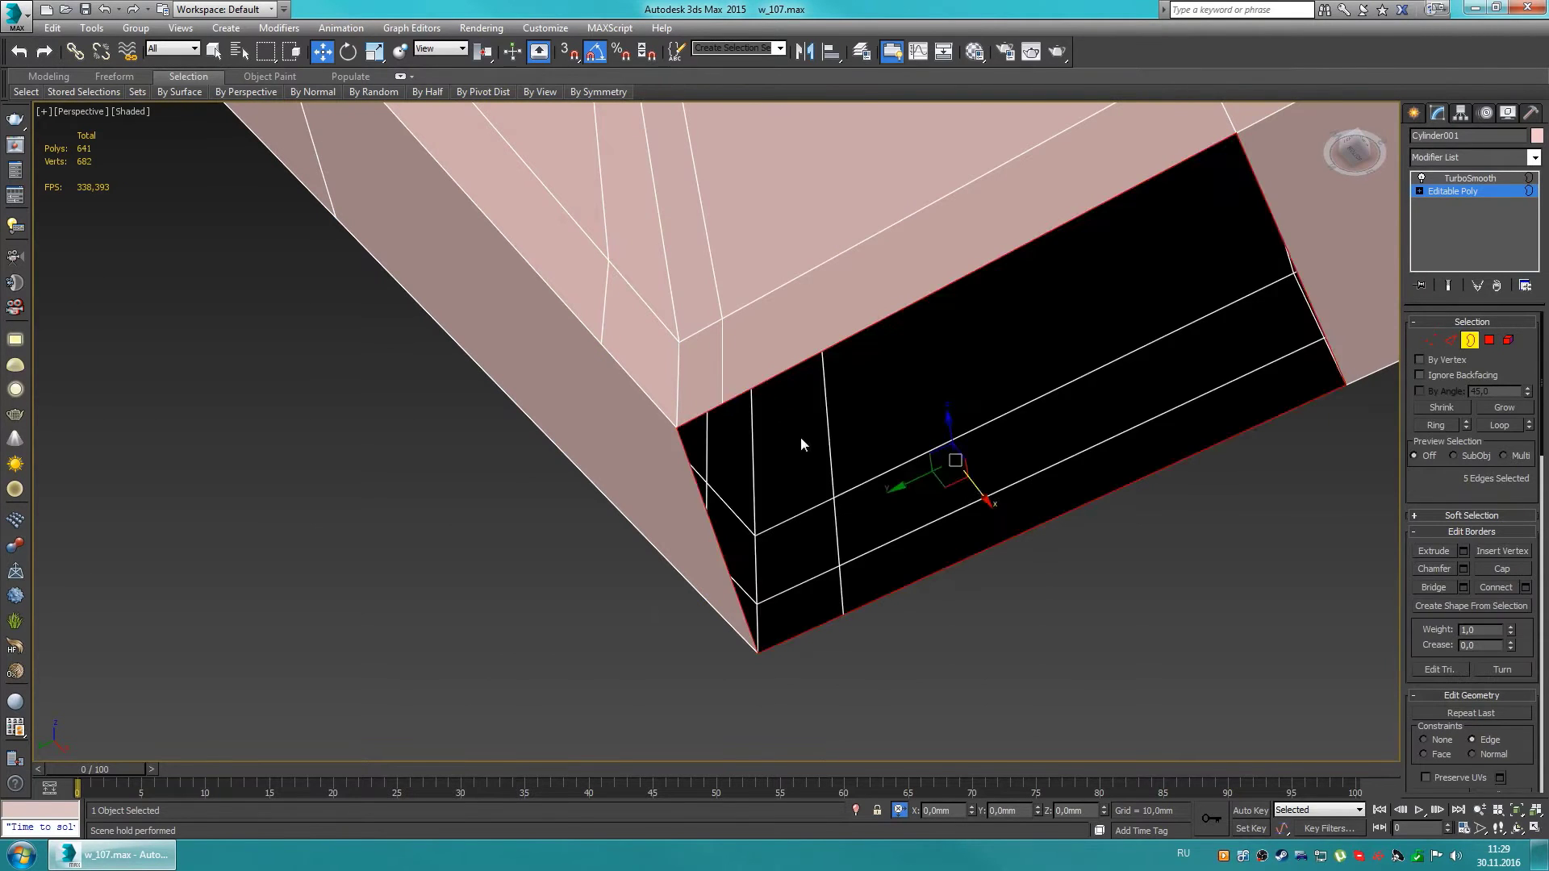
alt+middle_drag(990, 650, 985, 452)
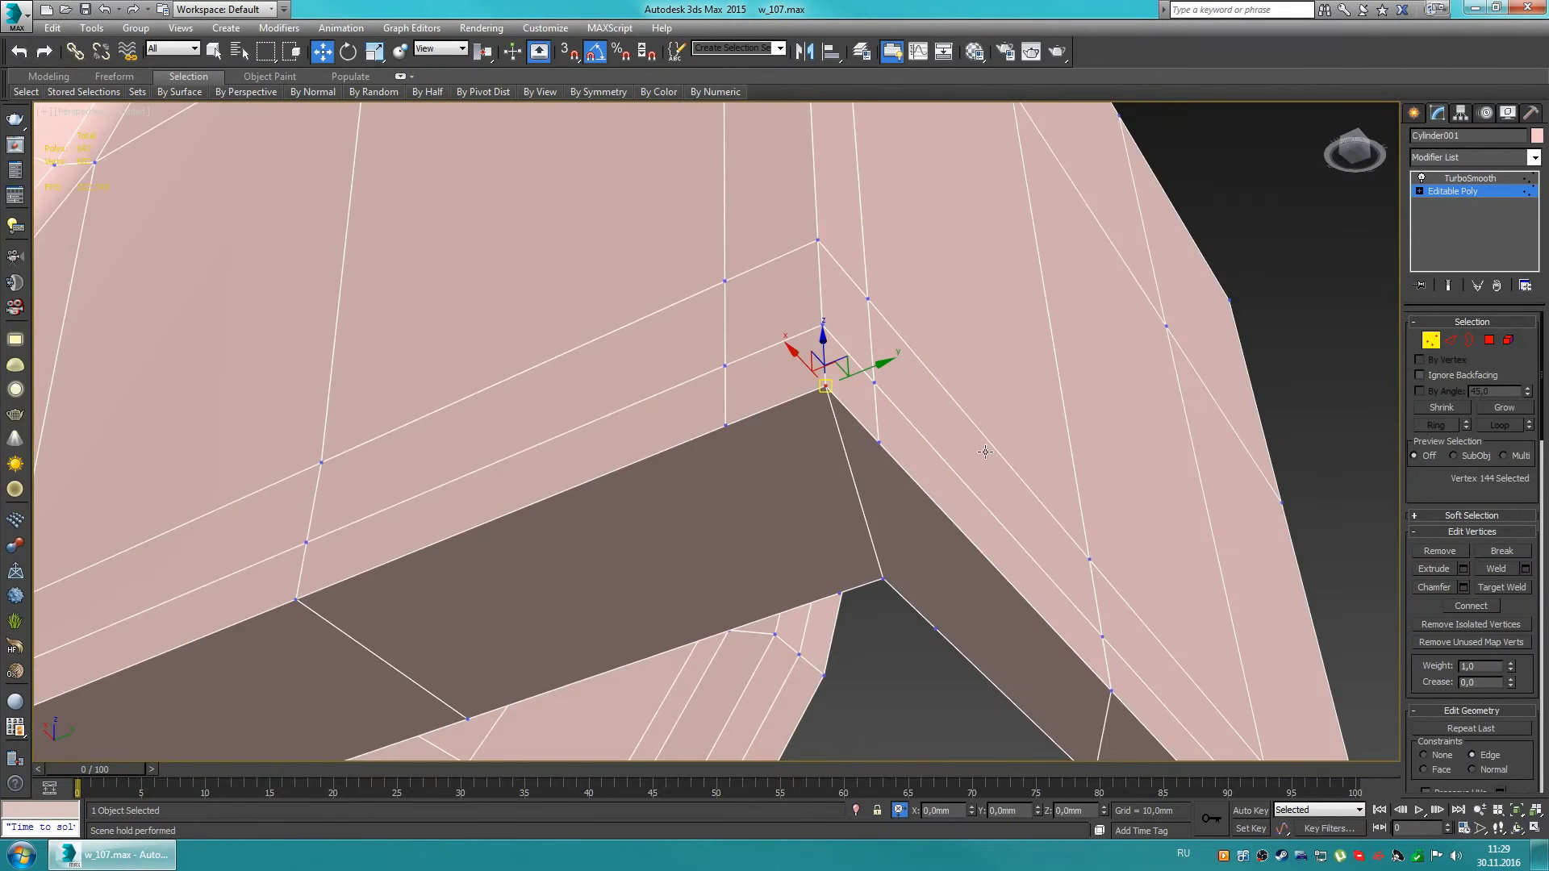
alt+middle_drag(1263, 607, 518, 584)
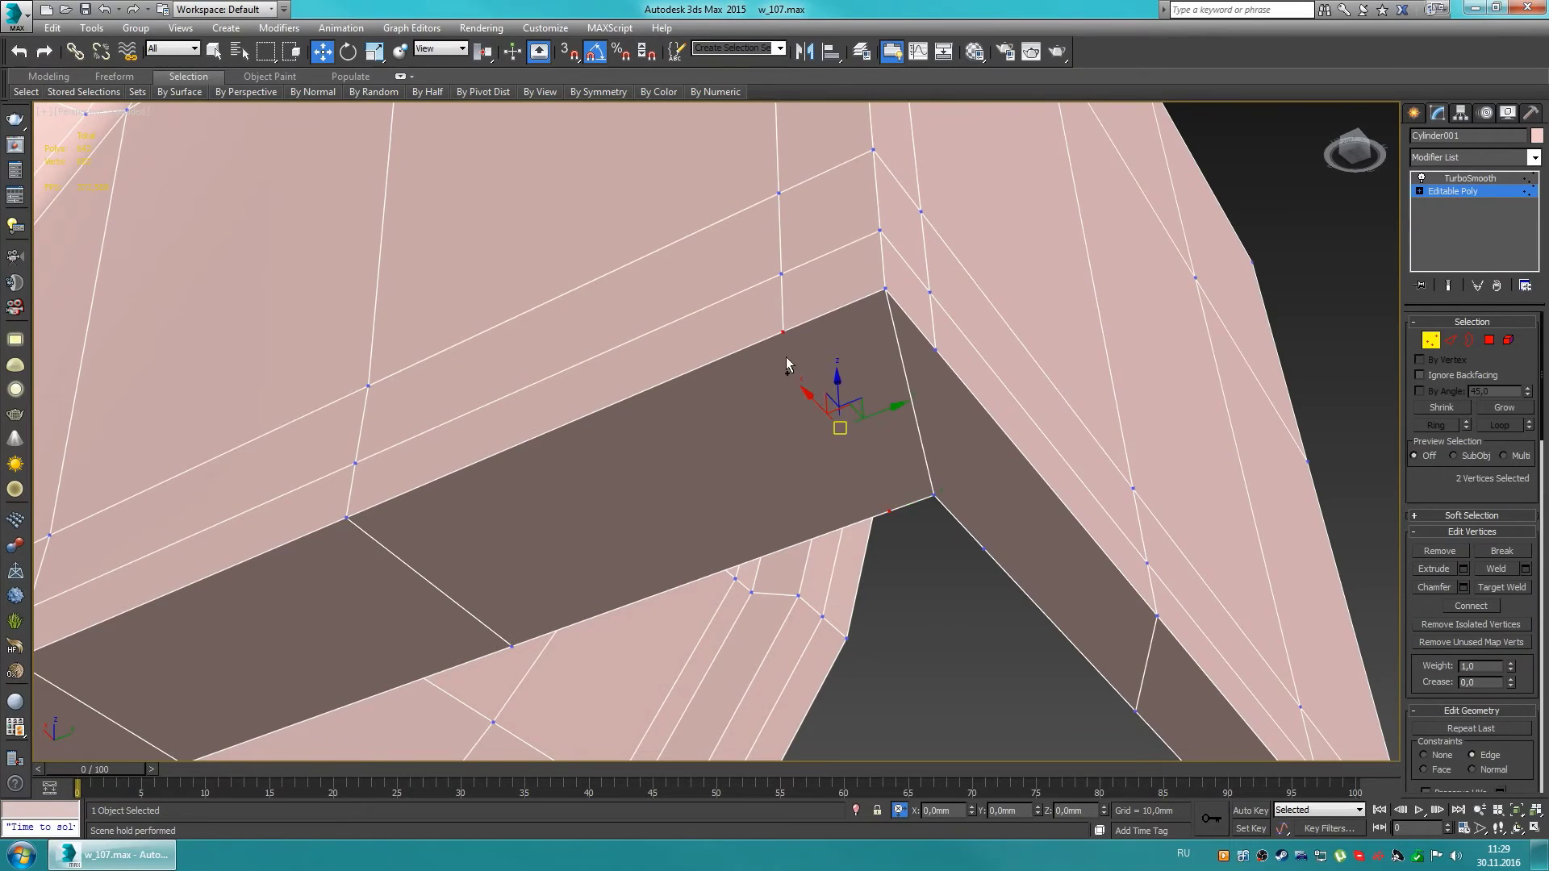
mouse_move(985, 548)
alt+middle_down()
mouse_move(782, 236)
mouse_move(830, 379)
alt+middle_up()
Step: Try deleting the ledge-top face, then restore it
key(4)
click(686, 415)
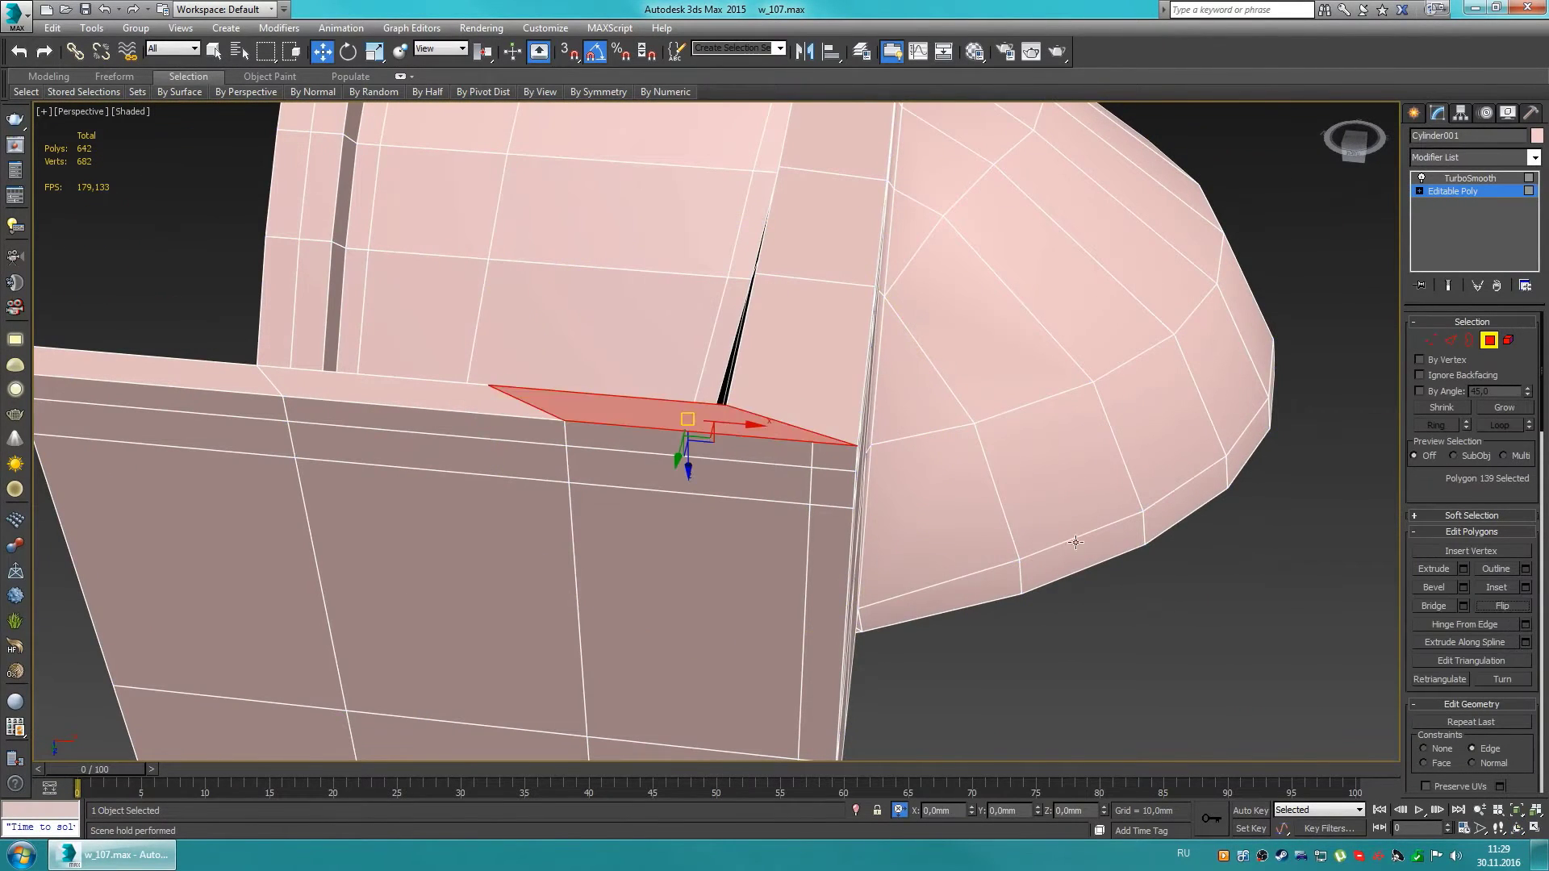
key(1)
alt+middle_drag(1075, 541, 674, 435)
key(ctrl+z)
key(ctrl+z)
key(ctrl+y)
key(ctrl+y)
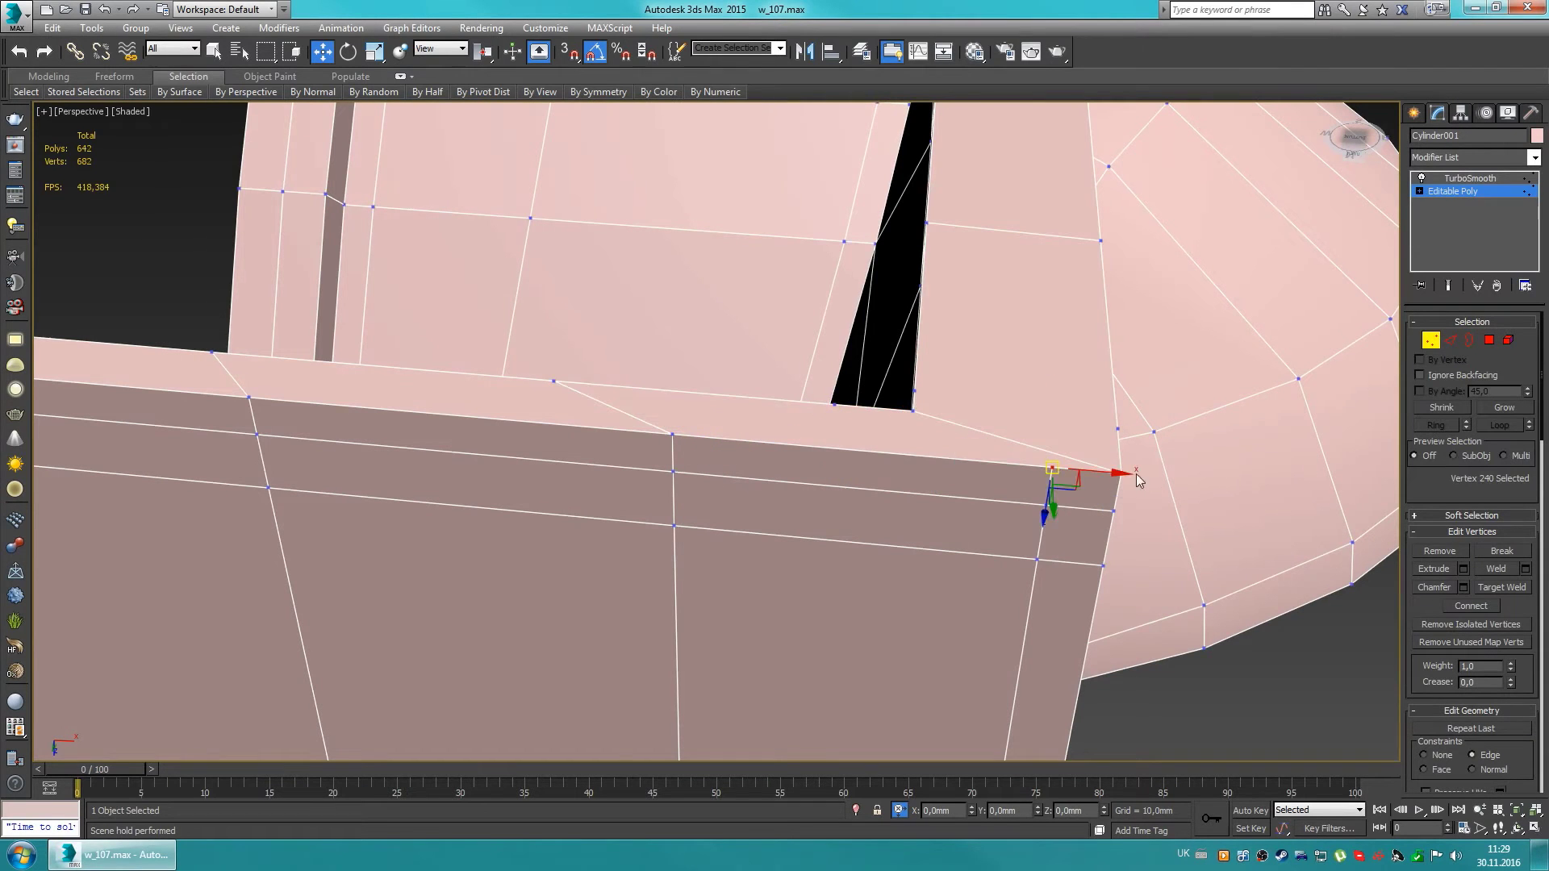
scroll(1138, 479, up, 5)
scroll(346, 381, down, 3)
Step: Try the Cut tool on the ledge, then select the corner edge loop
key(alt+c)
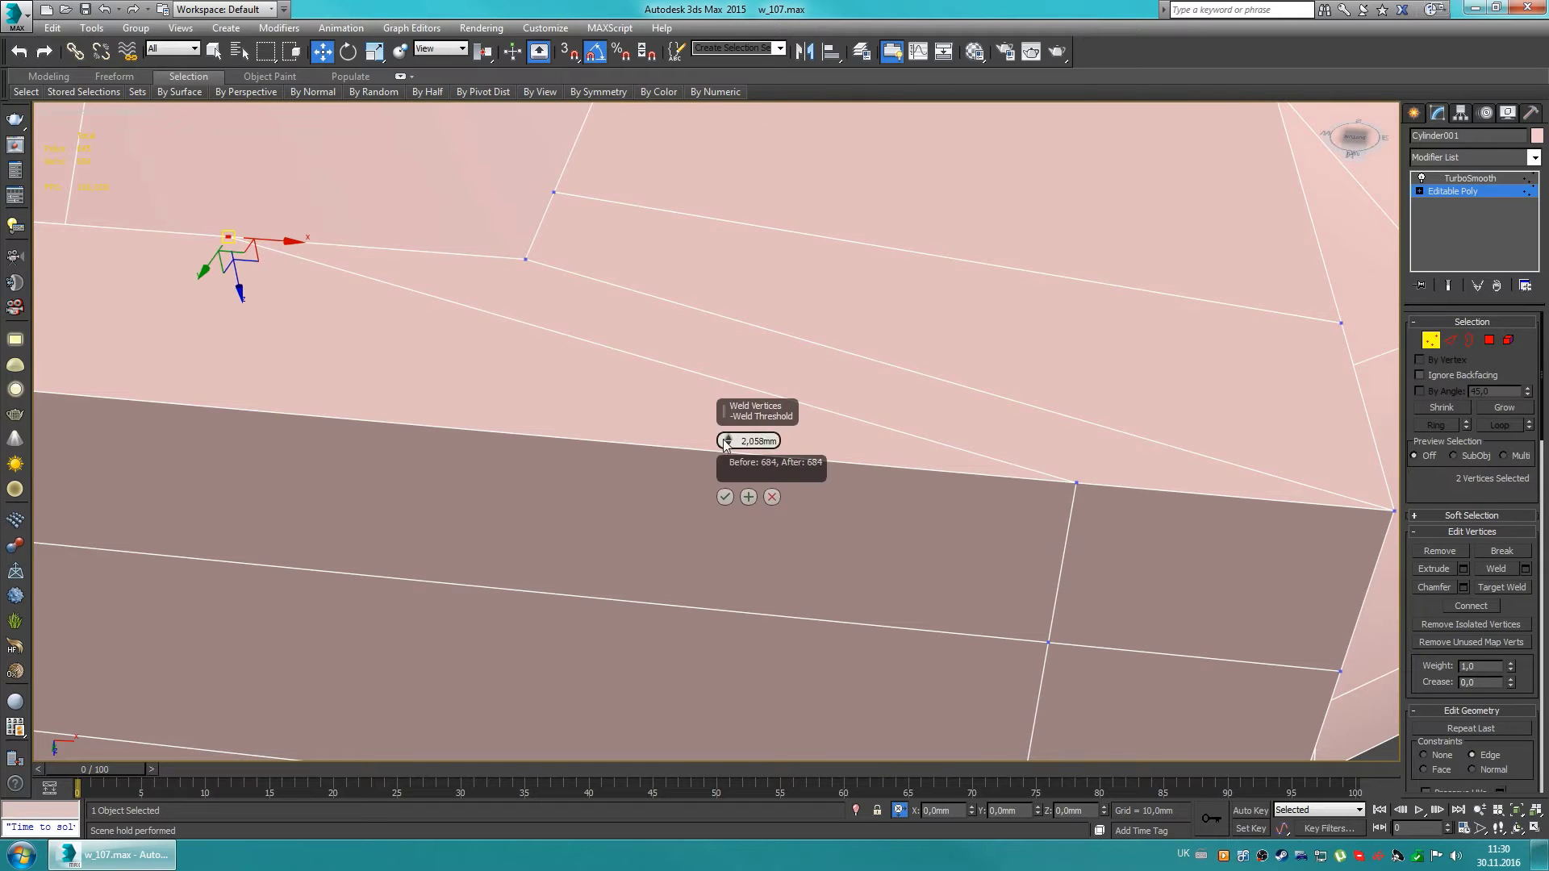
mouse_move(305, 246)
alt+middle_down()
mouse_move(450, 366)
mouse_move(570, 398)
alt+middle_up()
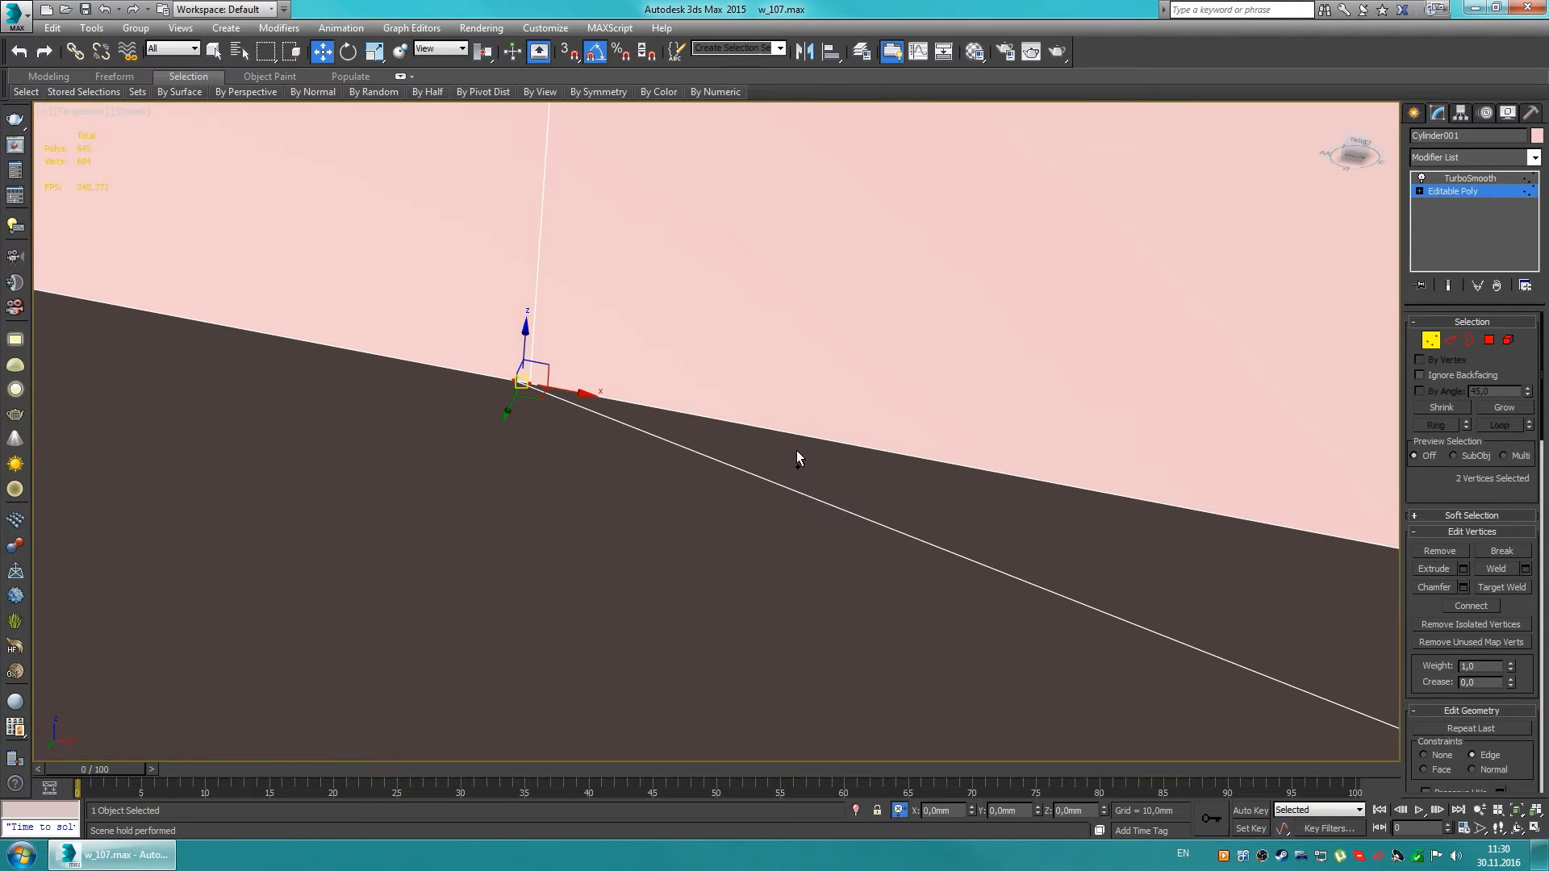
mouse_move(797, 454)
alt+middle_down()
mouse_move(872, 452)
mouse_move(919, 477)
alt+middle_up()
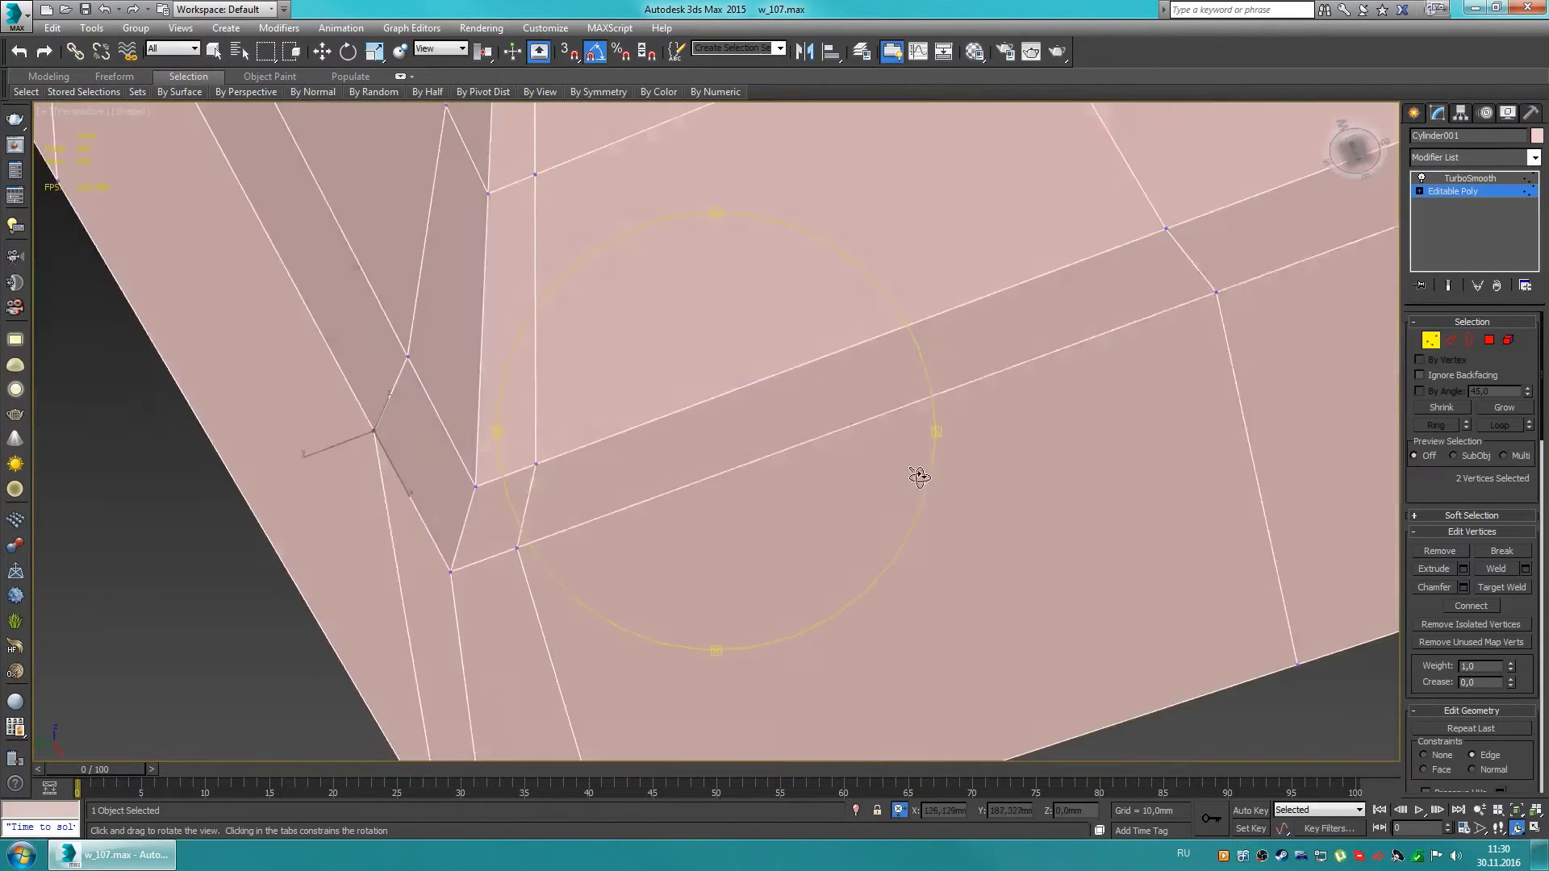
key(w)
scroll(671, 535, down, 3)
scroll(757, 534, up, 3)
scroll(655, 497, down, 2)
key(2)
double_click(654, 498)
mouse_move(654, 498)
alt+middle_down()
mouse_move(778, 432)
mouse_move(840, 632)
mouse_move(726, 312)
mouse_move(864, 304)
alt+middle_up()
Step: Take TurboSmooth off the stack and convert the object to Editable Poly
click(1470, 178)
right_click(1470, 177)
click(1371, 197)
right_click(1382, 266)
click(1262, 458)
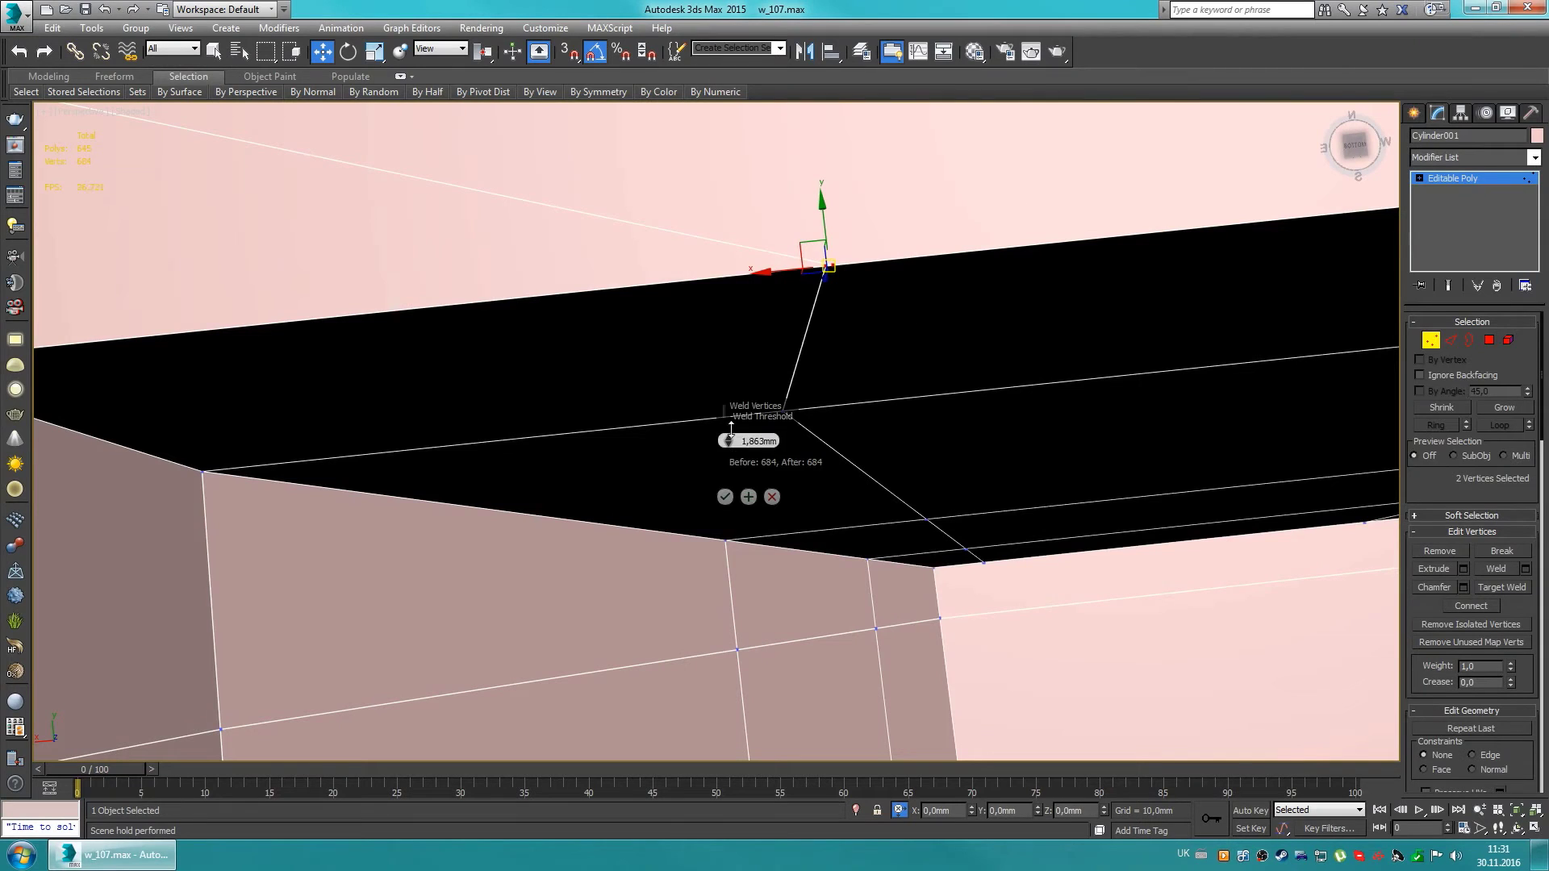
Step: Remove a stray edge at the support box's top corner
key(2)
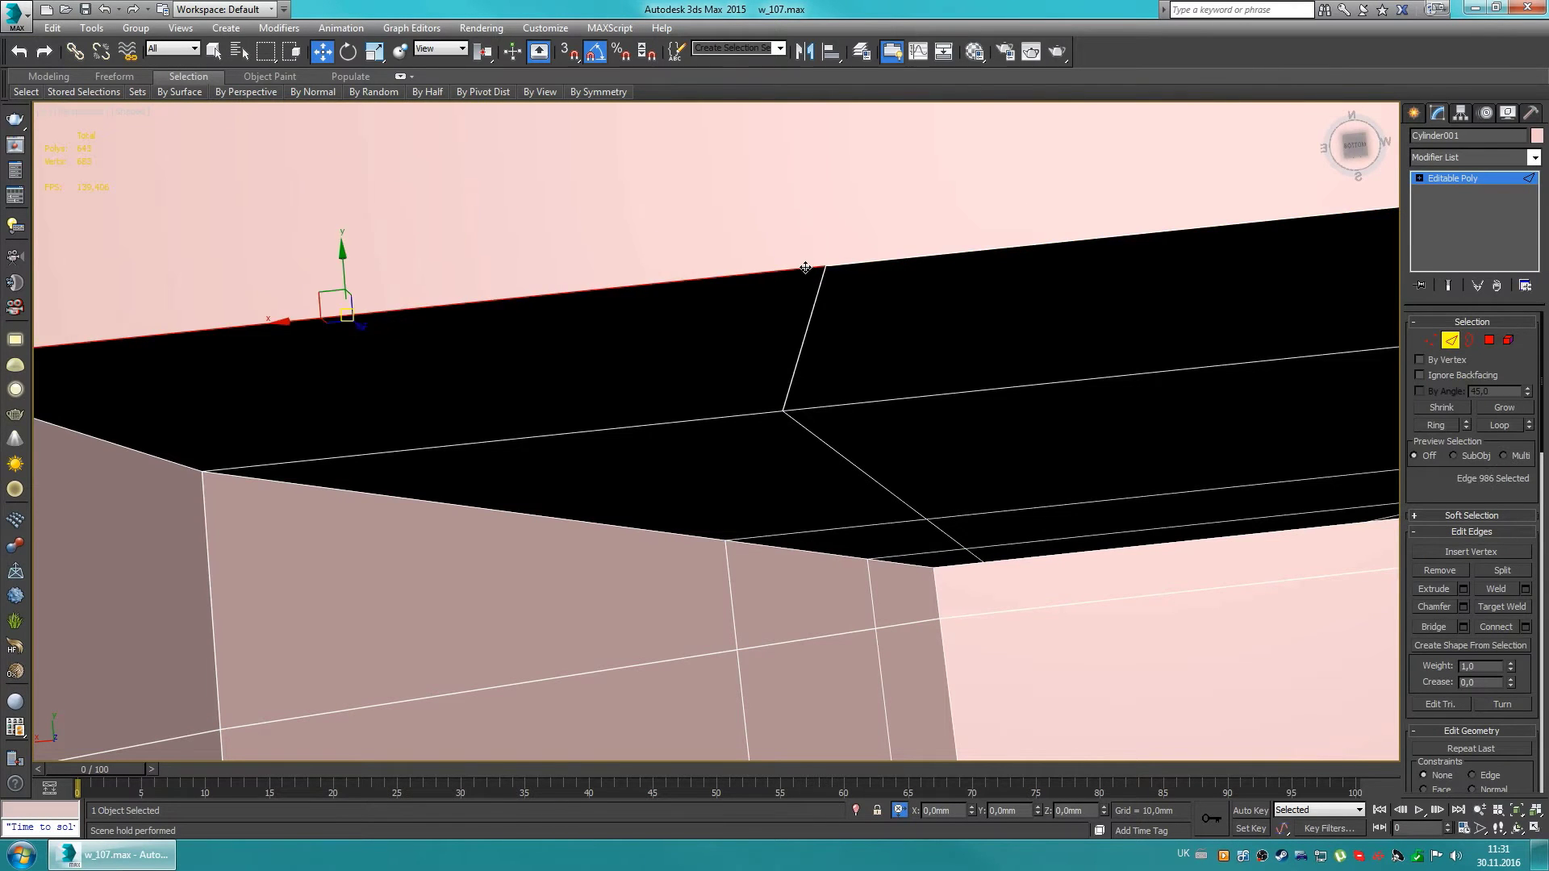
scroll(326, 231, down, 5)
scroll(326, 231, down, 3)
key(1)
mouse_move(565, 322)
alt+middle_down()
mouse_move(839, 488)
mouse_move(607, 434)
mouse_move(710, 484)
alt+middle_up()
scroll(839, 488, up, 5)
key(2)
click(702, 502)
key(w)
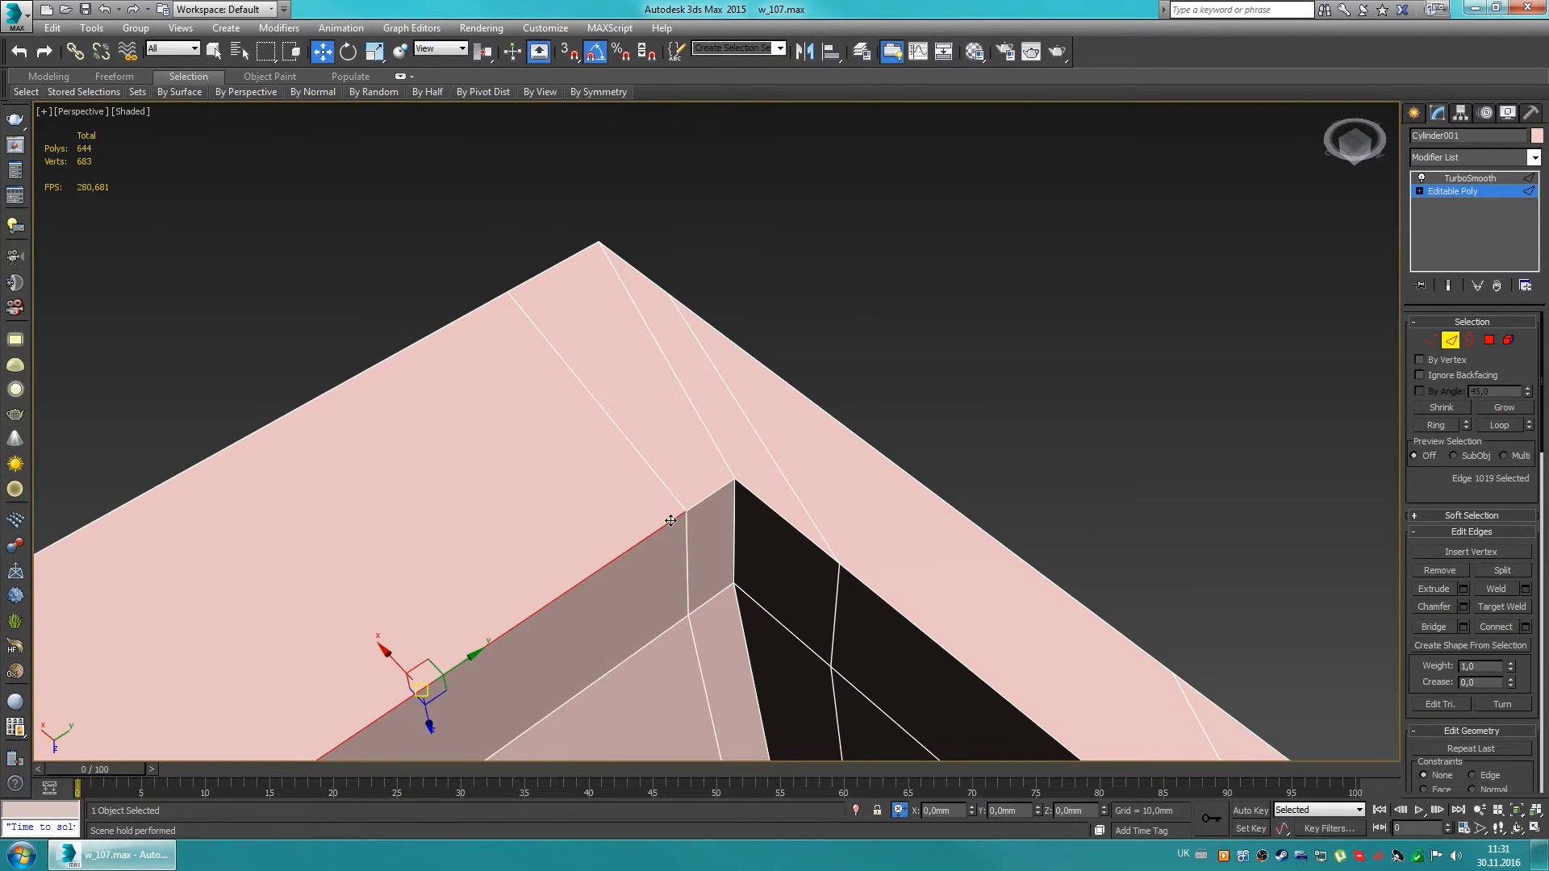
key(BackSpace)
scroll(670, 521, down, 2)
scroll(732, 376, up, 3)
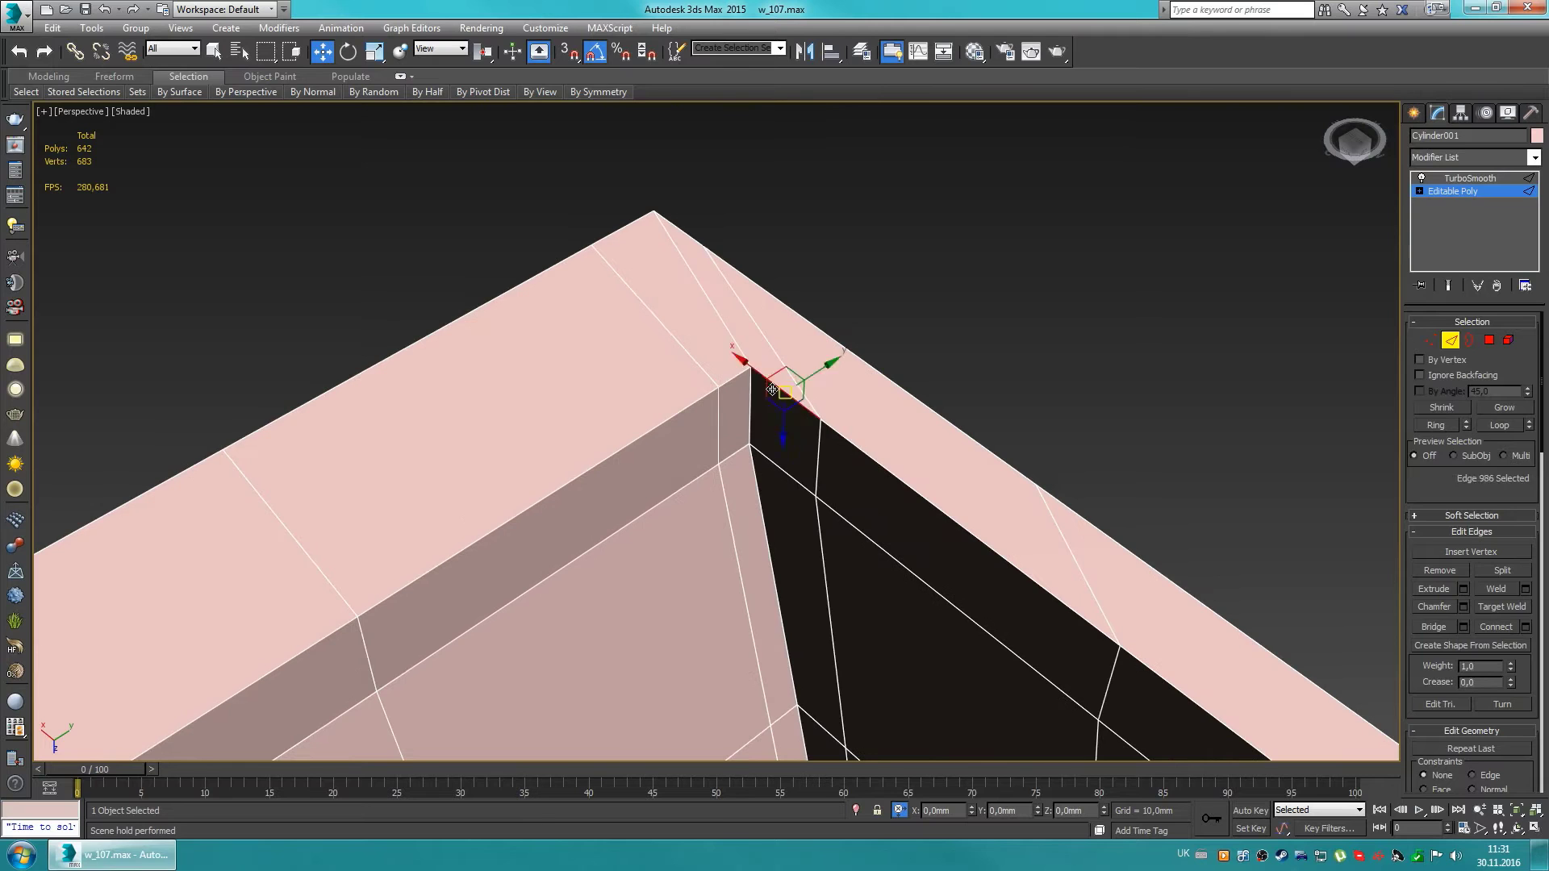
Step: Remove the remaining stray corner edges and select the rim edge loop
click(1470, 178)
key(BackSpace)
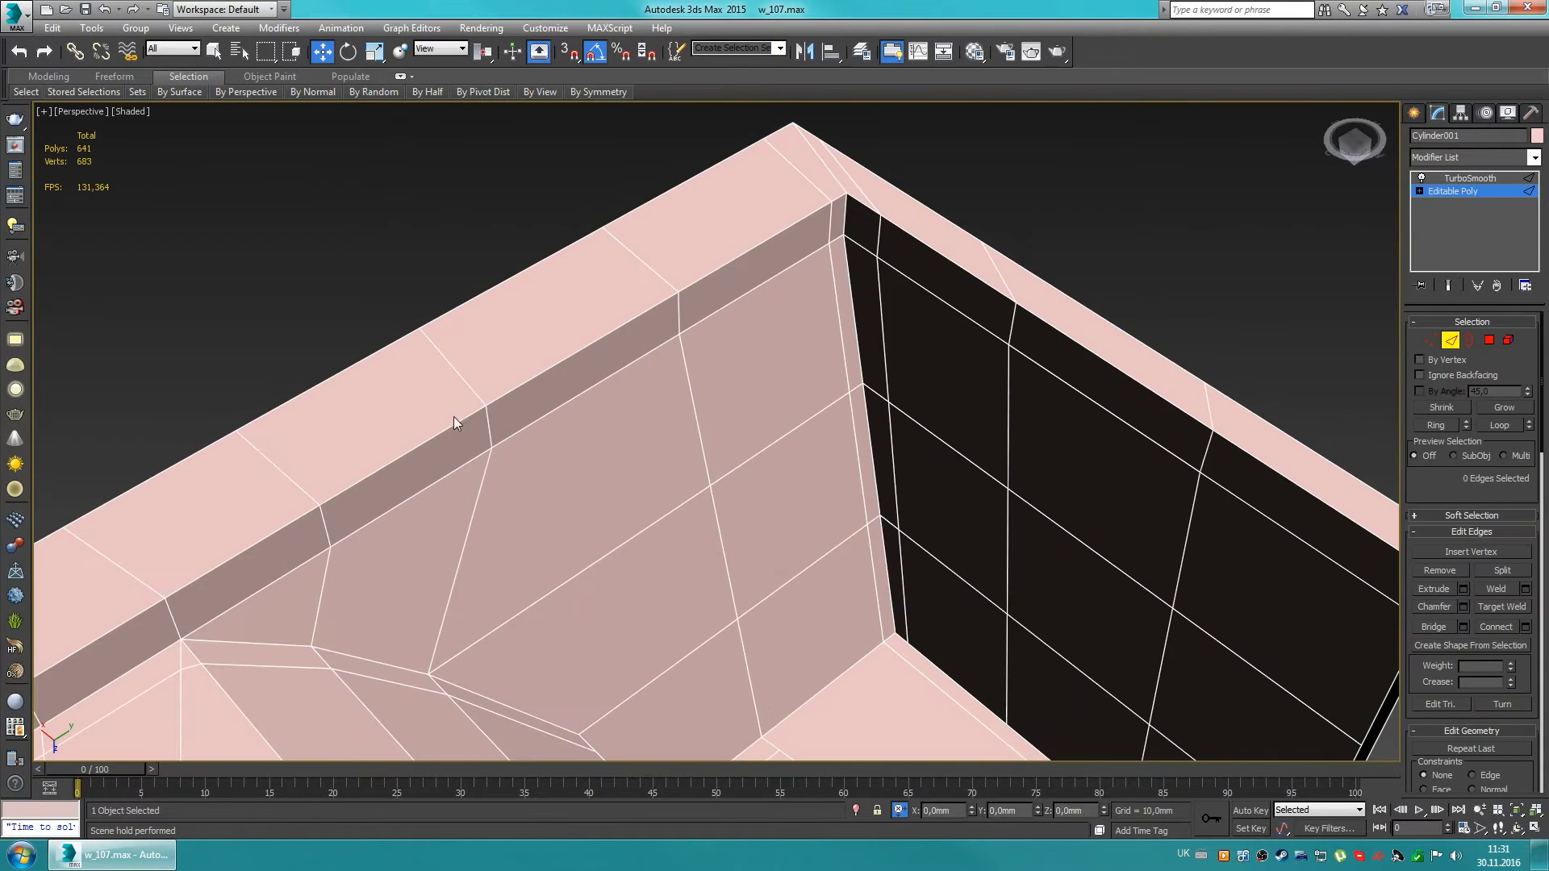
scroll(373, 505, down, 5)
scroll(374, 504, up, 5)
double_click(539, 325)
click(1470, 177)
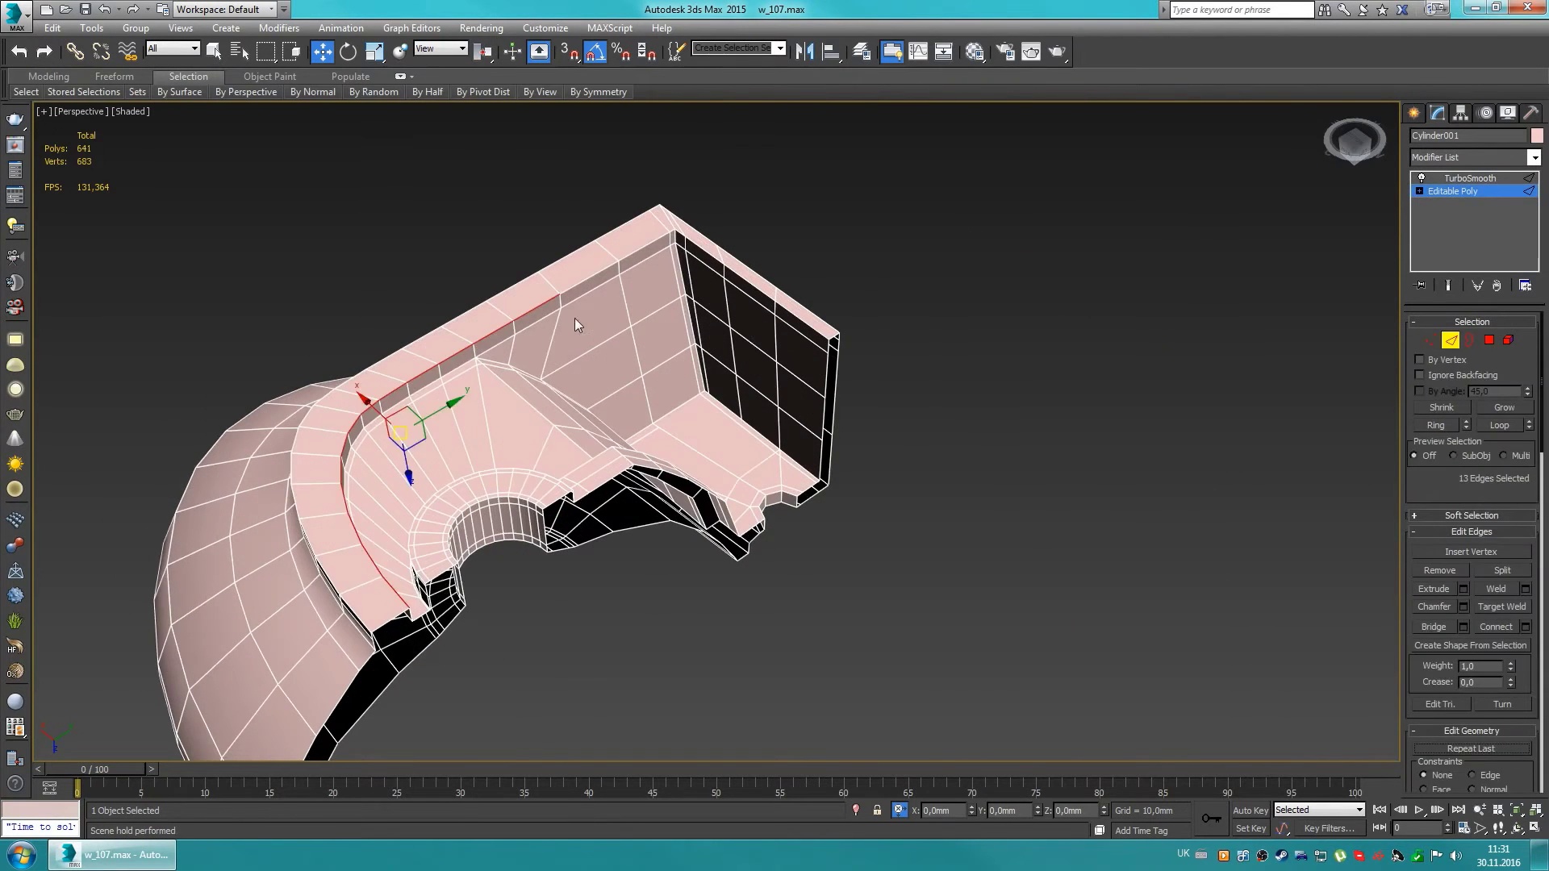
scroll(629, 254, up, 6)
Step: Weld the leftover corner vertices and preview the TurboSmooth result around the corner
key(1)
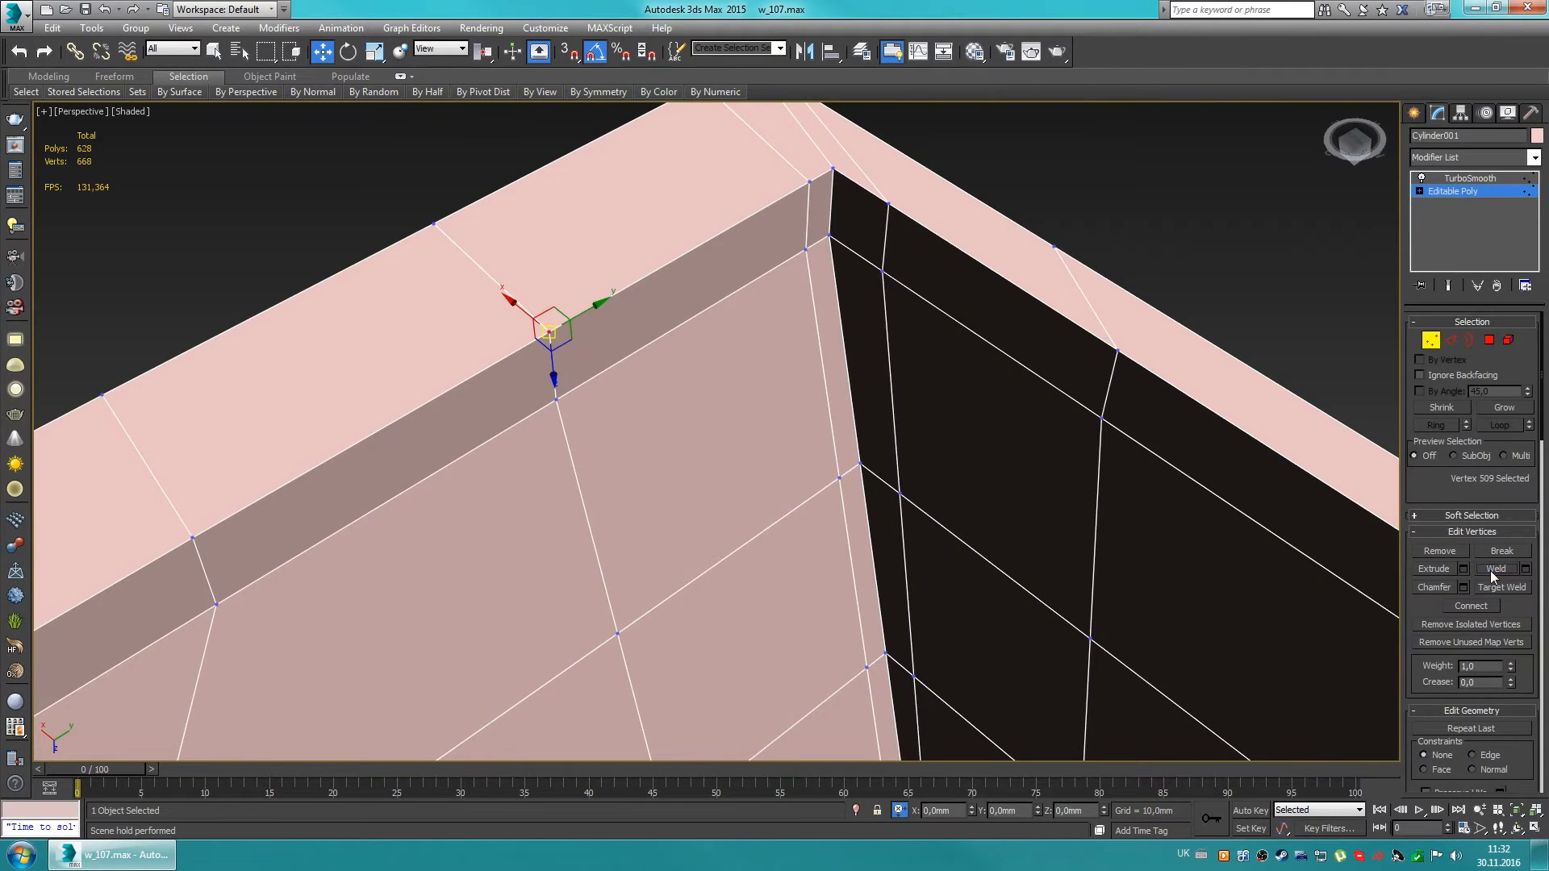
click(1497, 569)
alt+middle_drag(774, 242, 801, 262)
click(1470, 177)
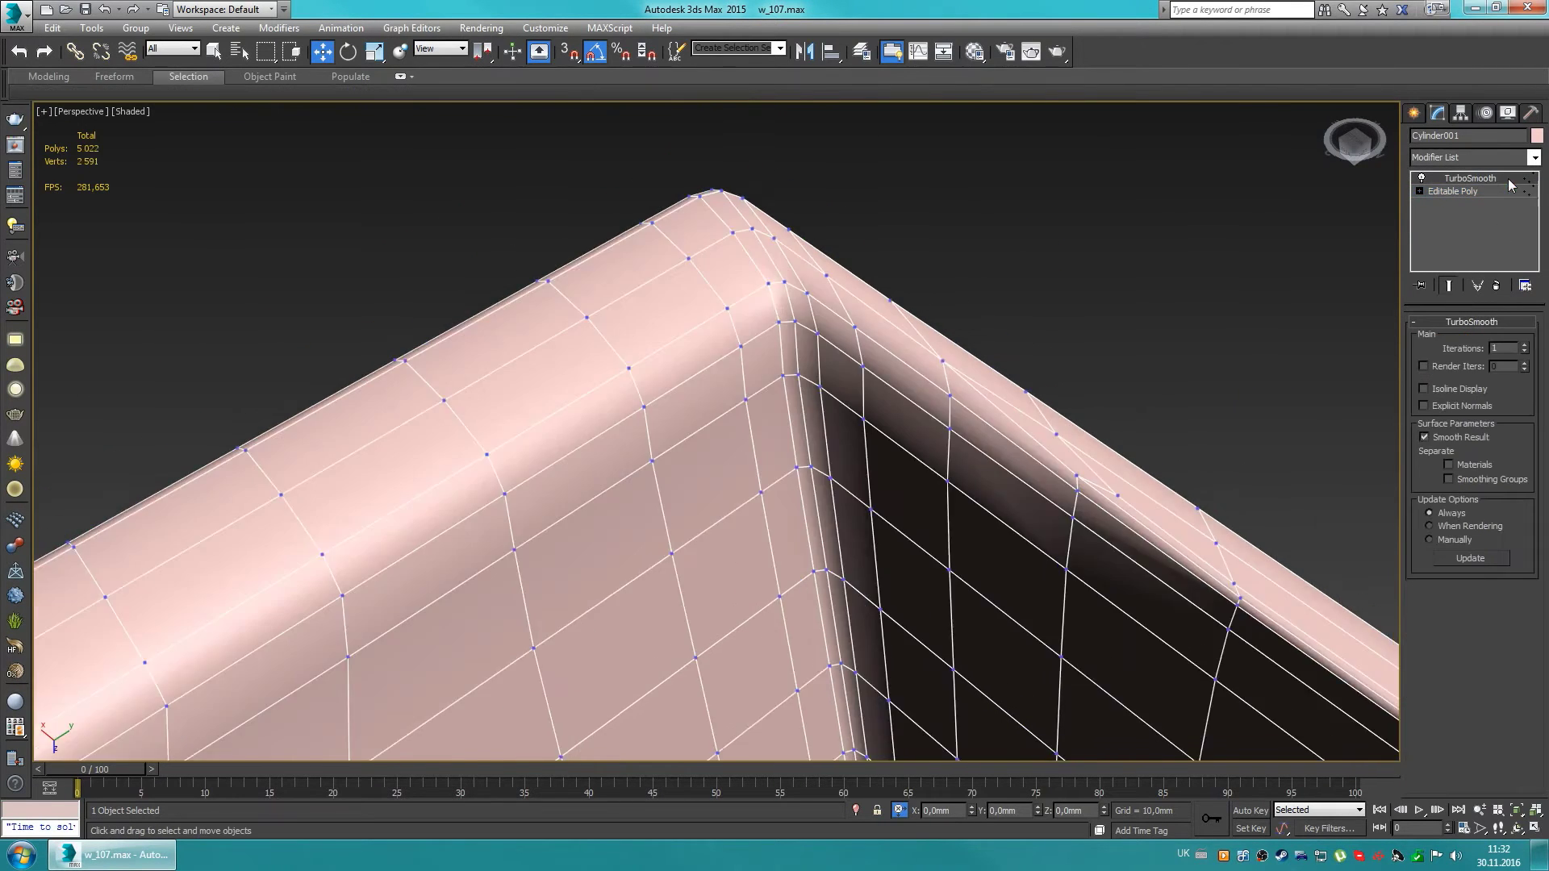
alt+middle_drag(807, 403, 887, 387)
click(1452, 191)
key(2)
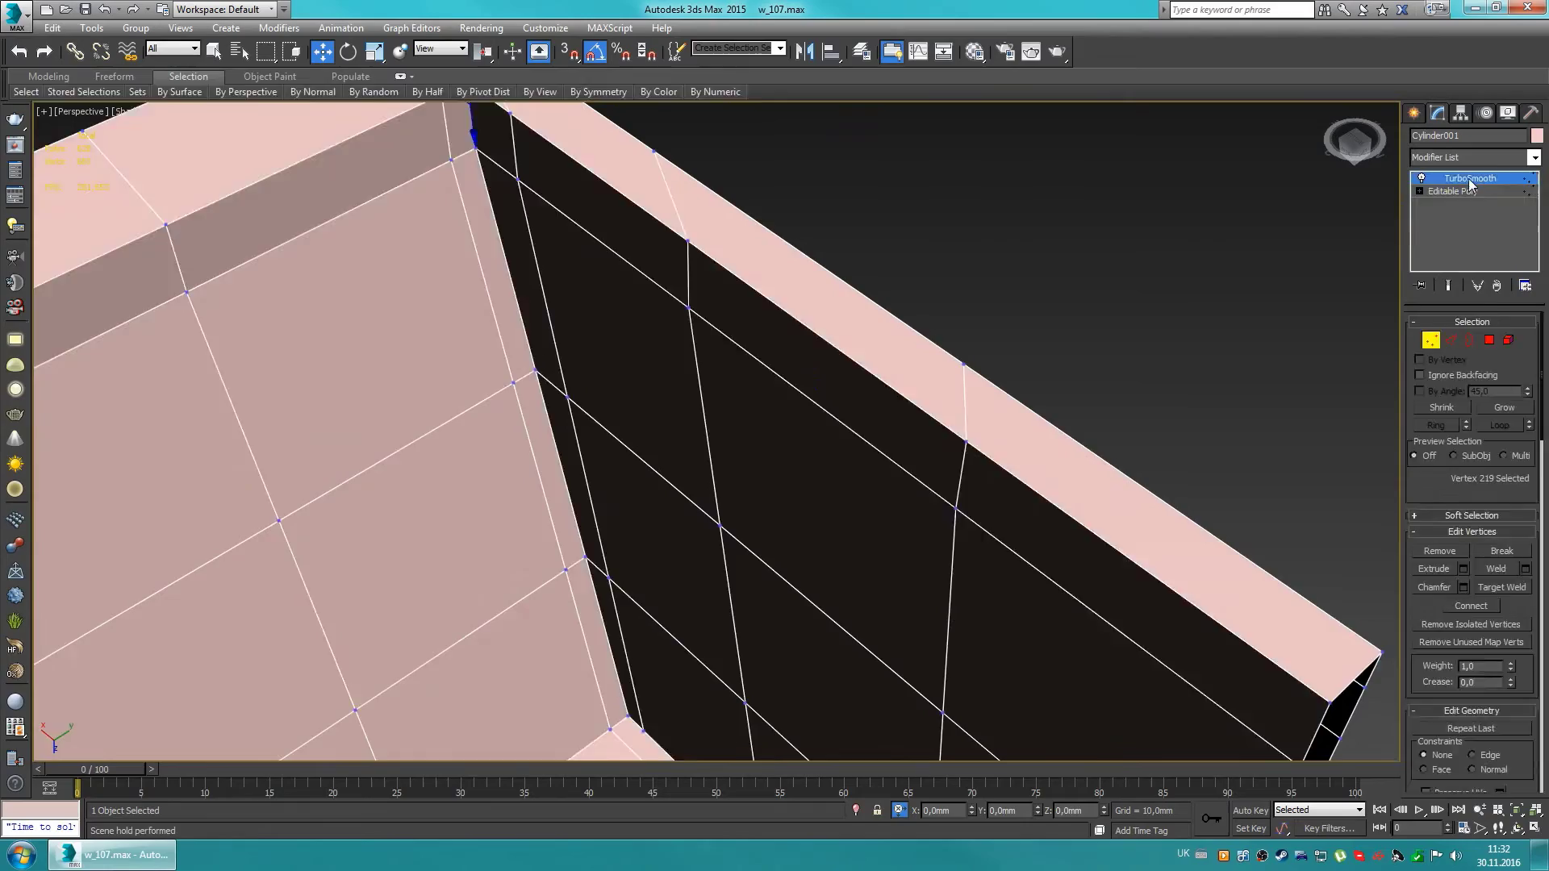
click(1470, 178)
Step: Inspect the smoothed mesh and bring the basin's inner wall into view
key(1)
scroll(859, 359, down, 2)
scroll(856, 339, down, 3)
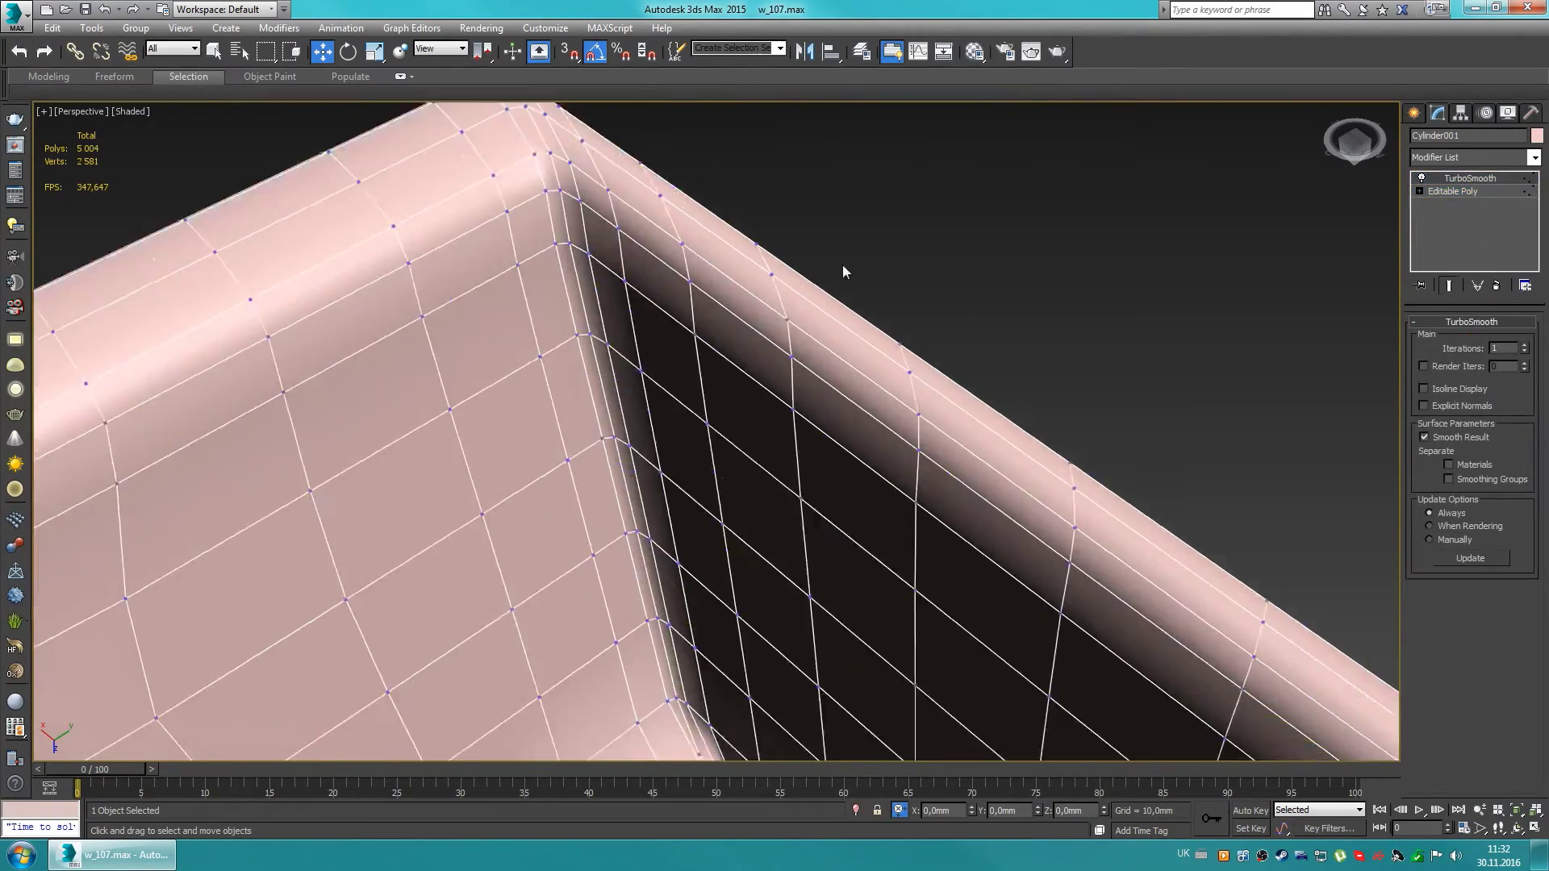
alt+middle_drag(842, 265, 727, 323)
click(1470, 178)
alt+middle_drag(565, 387, 619, 377)
scroll(619, 376, up, 4)
key(w)
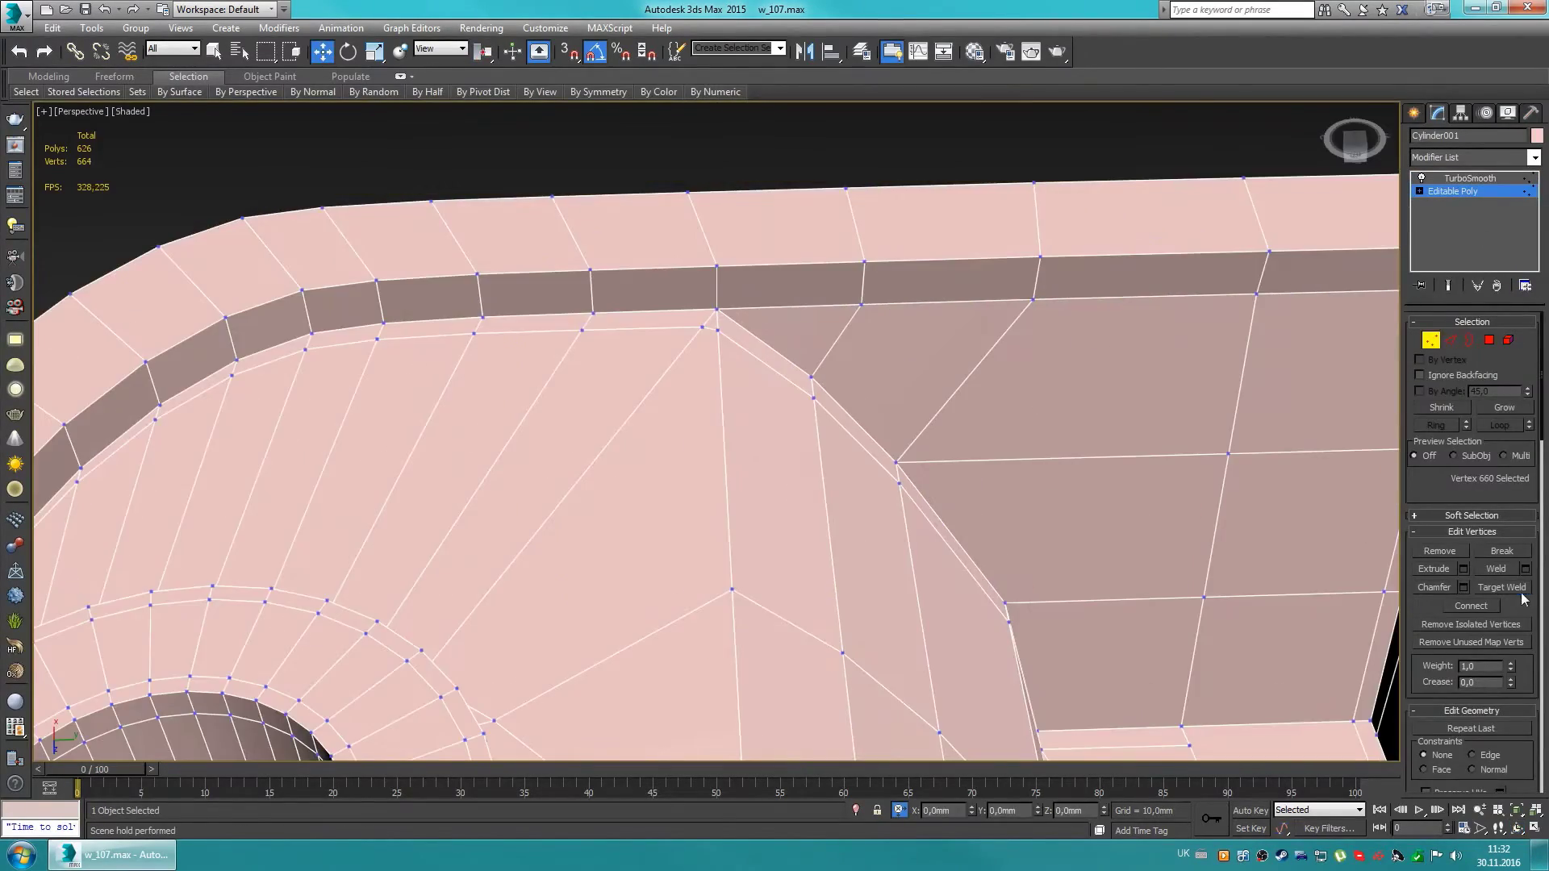
scroll(768, 393, down, 5)
mouse_move(769, 393)
alt+middle_down()
mouse_move(993, 494)
mouse_move(688, 543)
mouse_move(788, 488)
alt+middle_up()
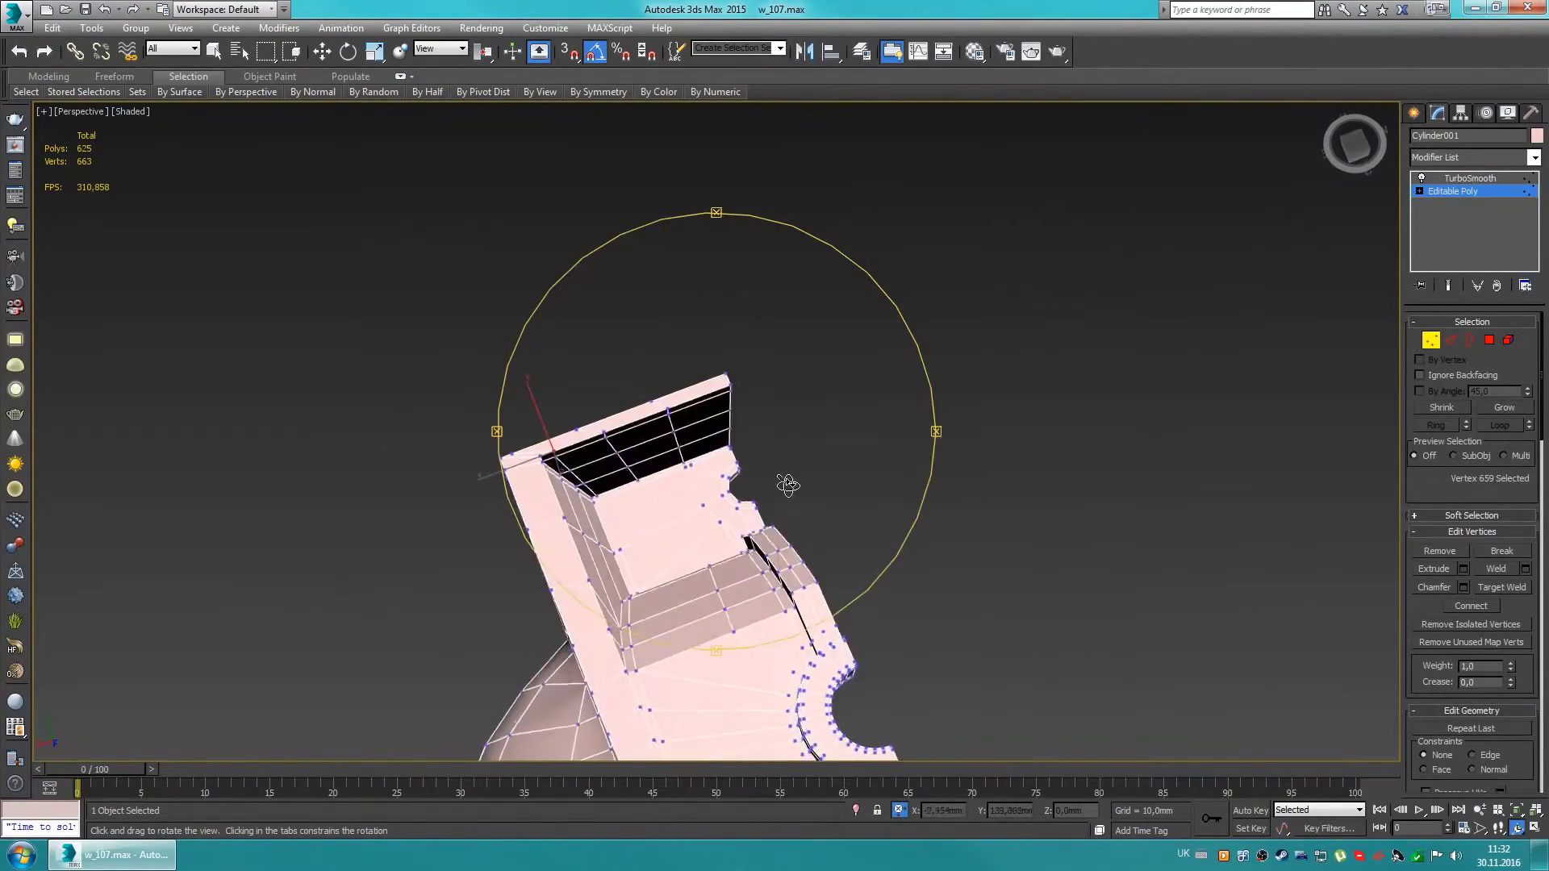
scroll(690, 607, up, 5)
Step: Connect the inner-wall edge ring into a supporting edge loop and check it smoothed
key(2)
key(ctrl+shift+e)
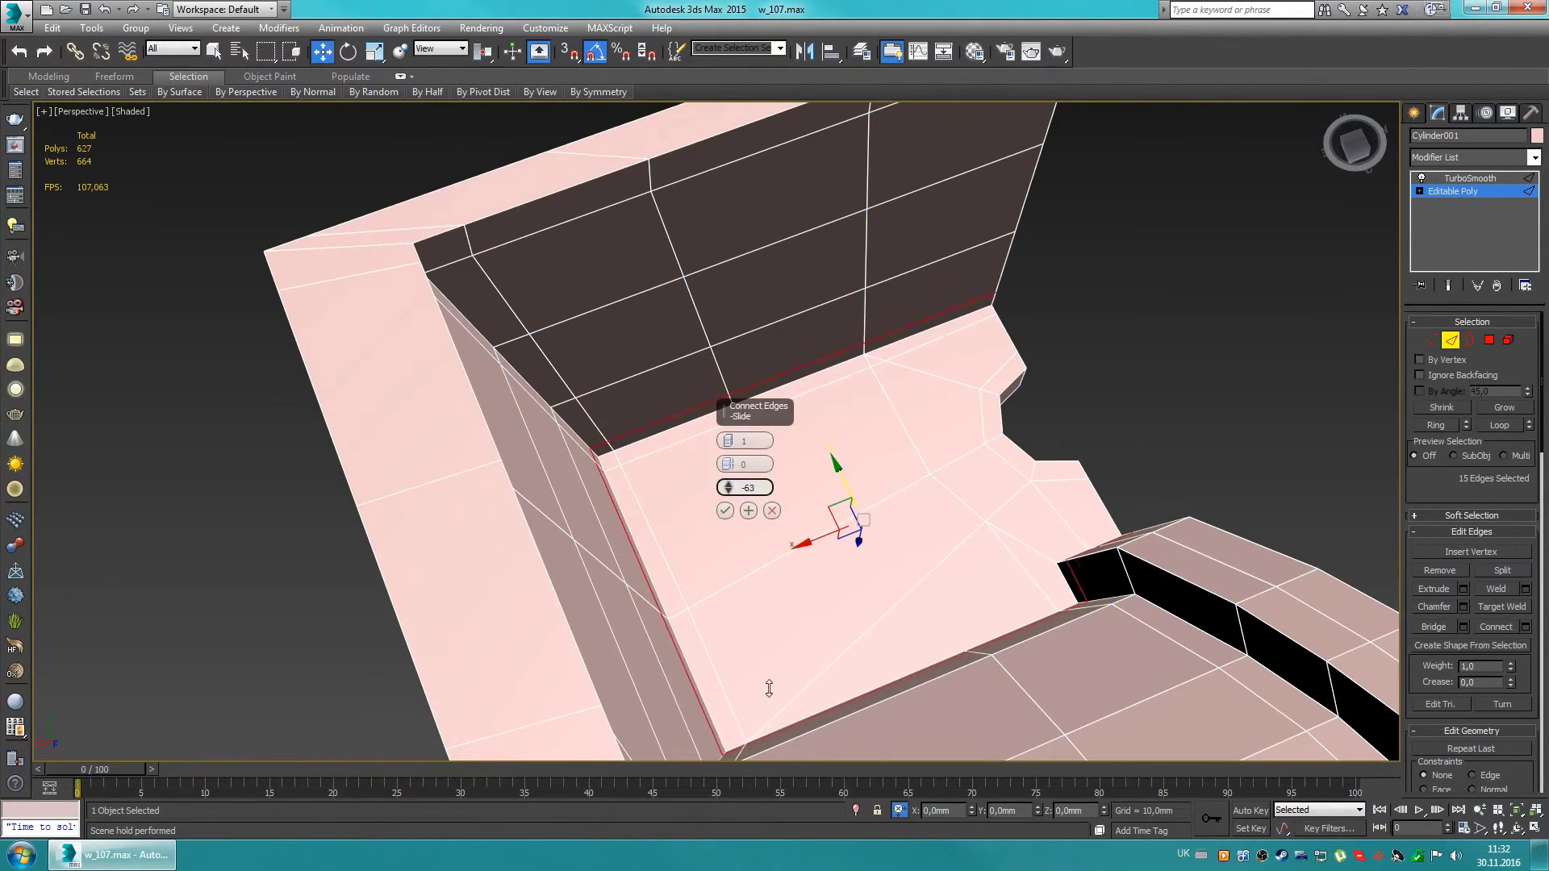
scroll(833, 578, up, 5)
alt+middle_drag(833, 578, 1280, 360)
scroll(1010, 505, down, 4)
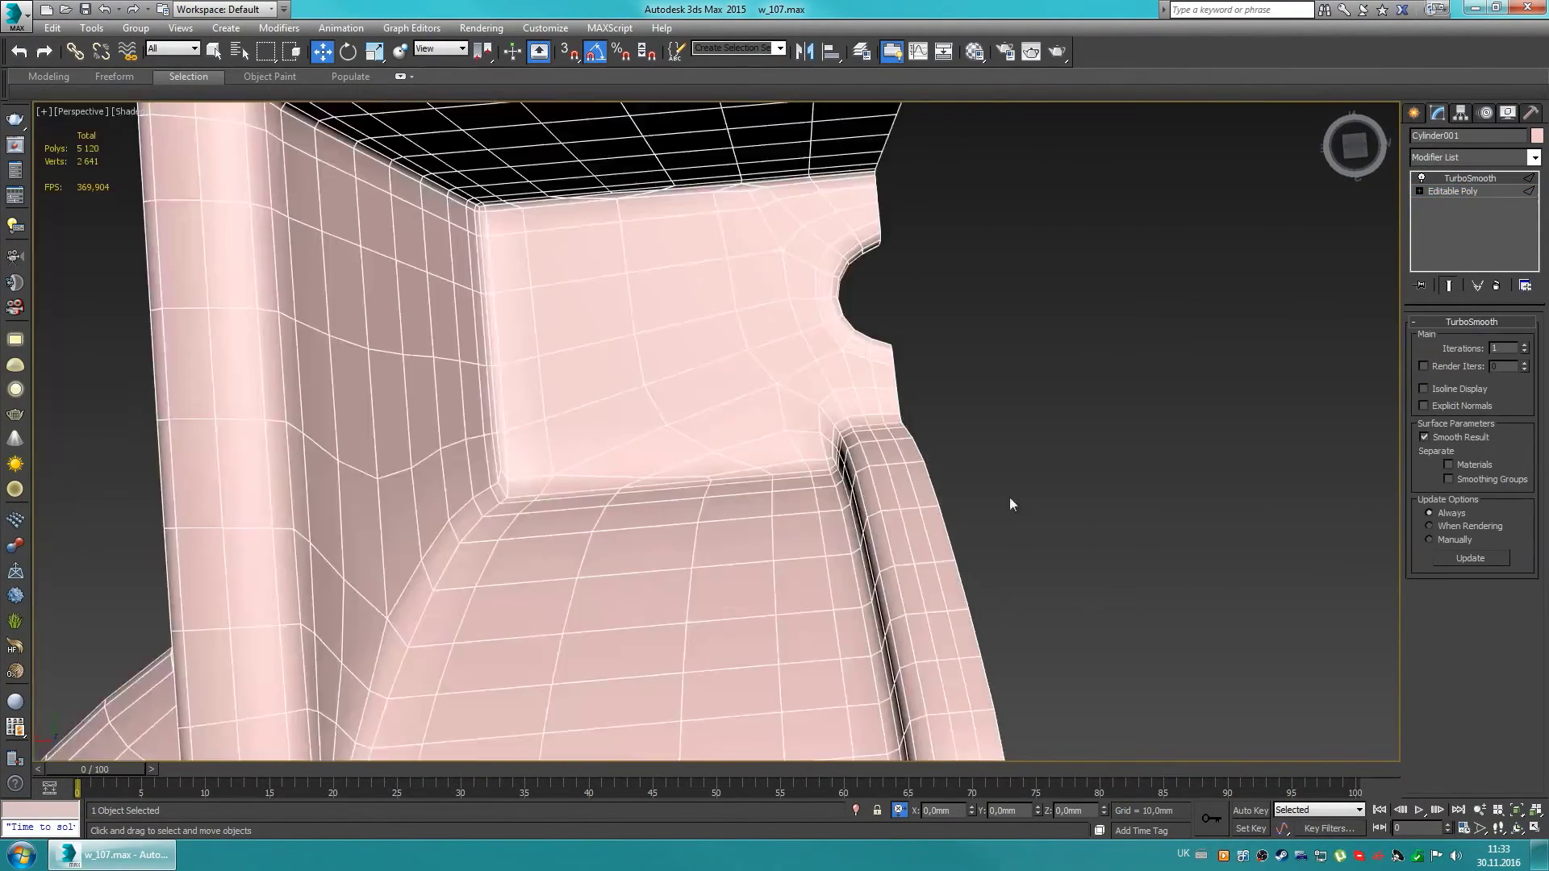
click(1467, 197)
mouse_move(807, 403)
alt+middle_down()
mouse_move(557, 519)
mouse_move(609, 401)
mouse_move(753, 440)
mouse_move(710, 484)
alt+middle_up()
click(1470, 178)
scroll(1144, 190, down, 4)
key(w)
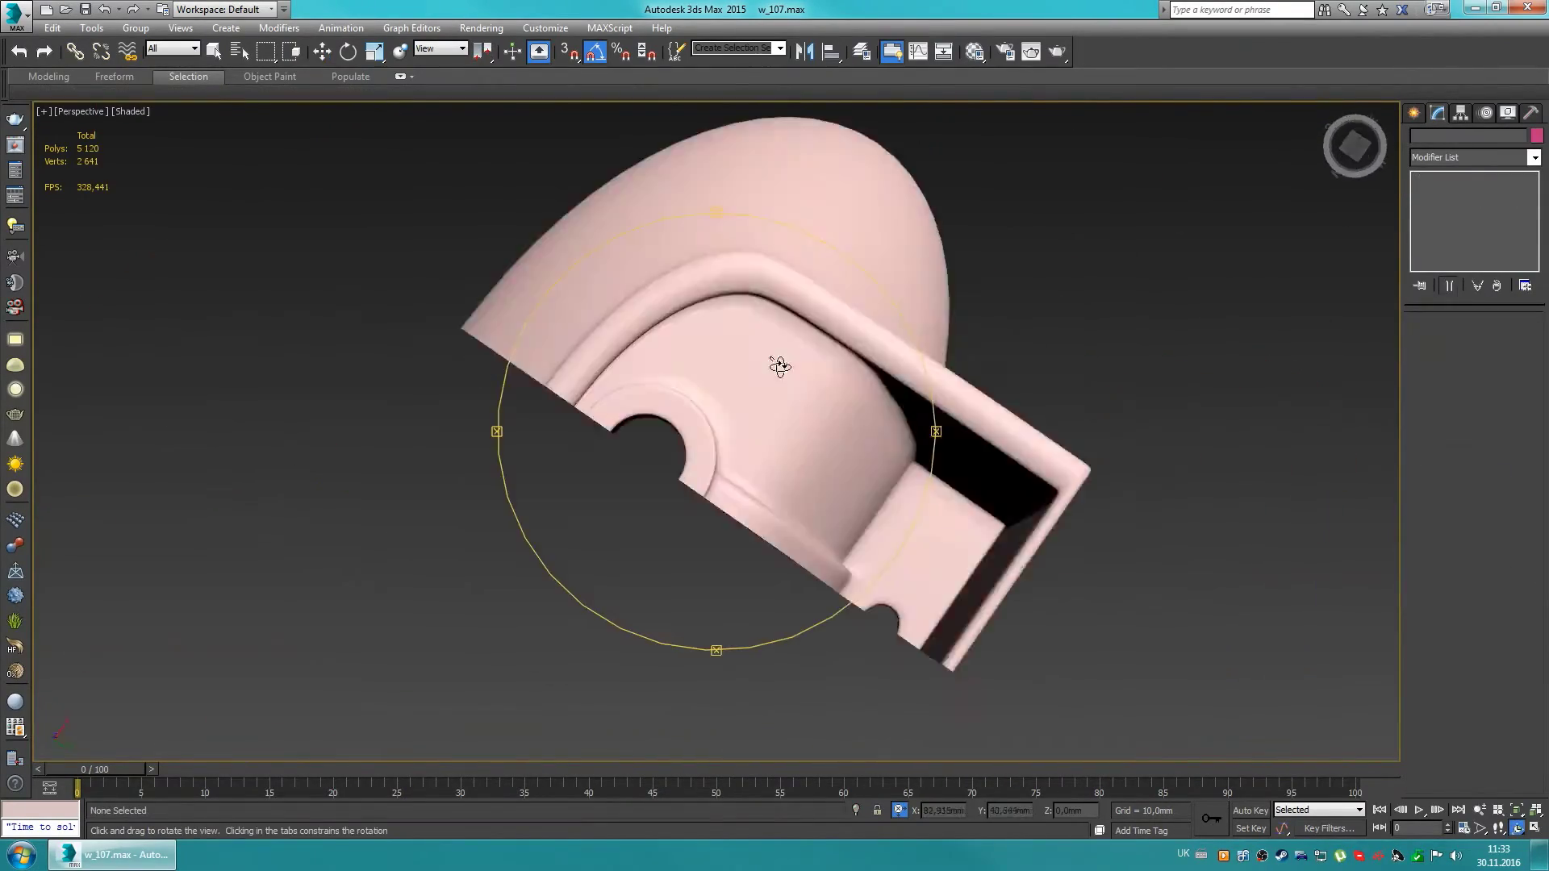
scroll(1216, 273, up, 6)
Step: Connect the rim edge ring into two loops with Segments 2 and Pinch 22
key(2)
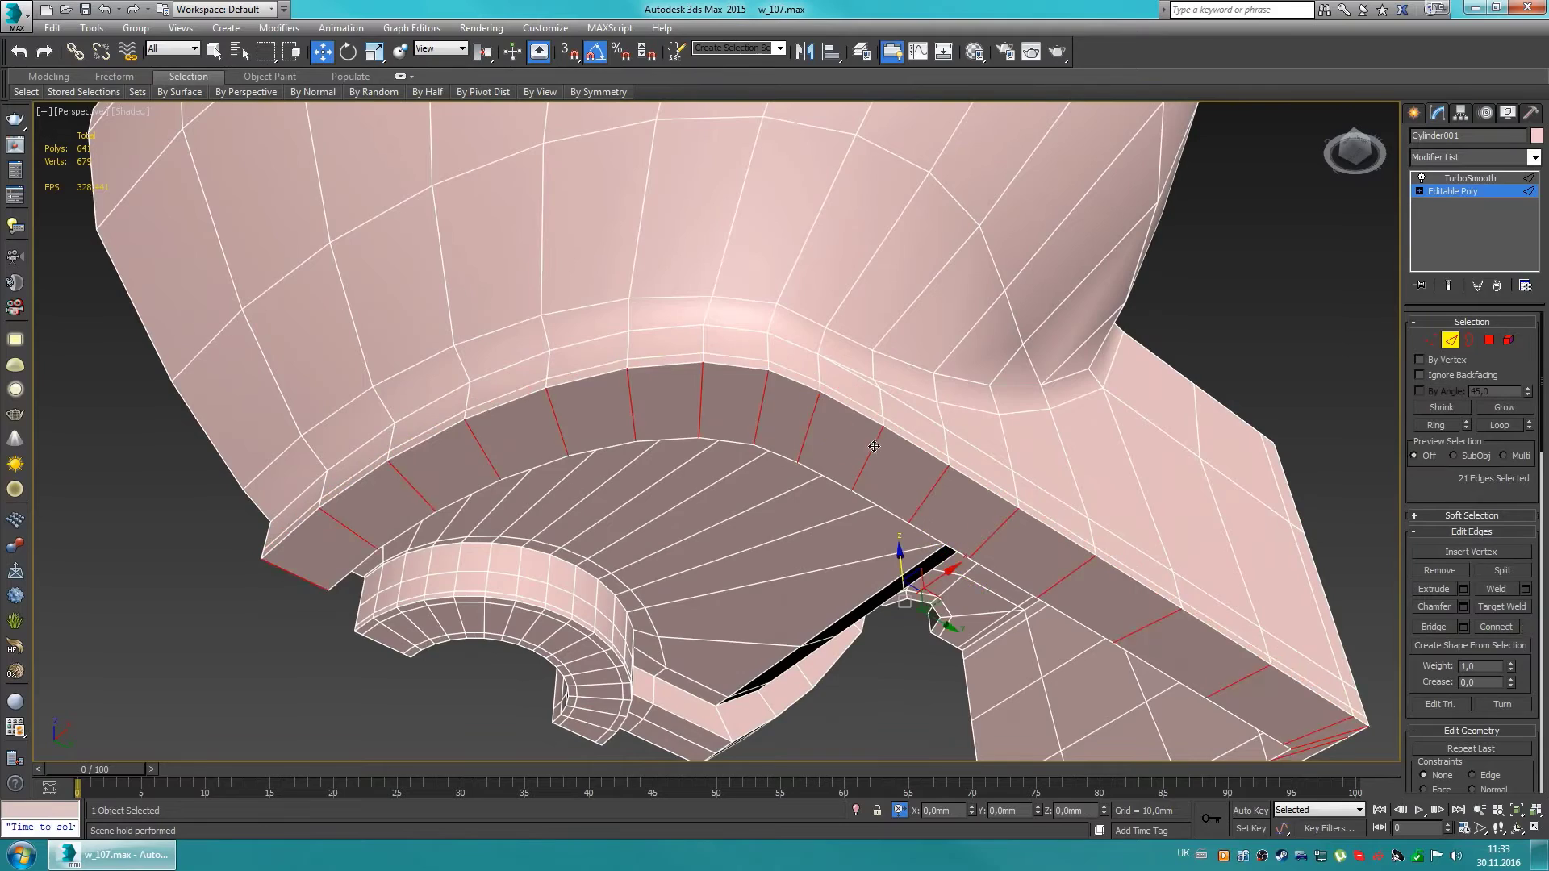
alt+middle_drag(874, 446, 724, 412)
key(ctrl+shift+e)
drag(732, 468, 728, 401)
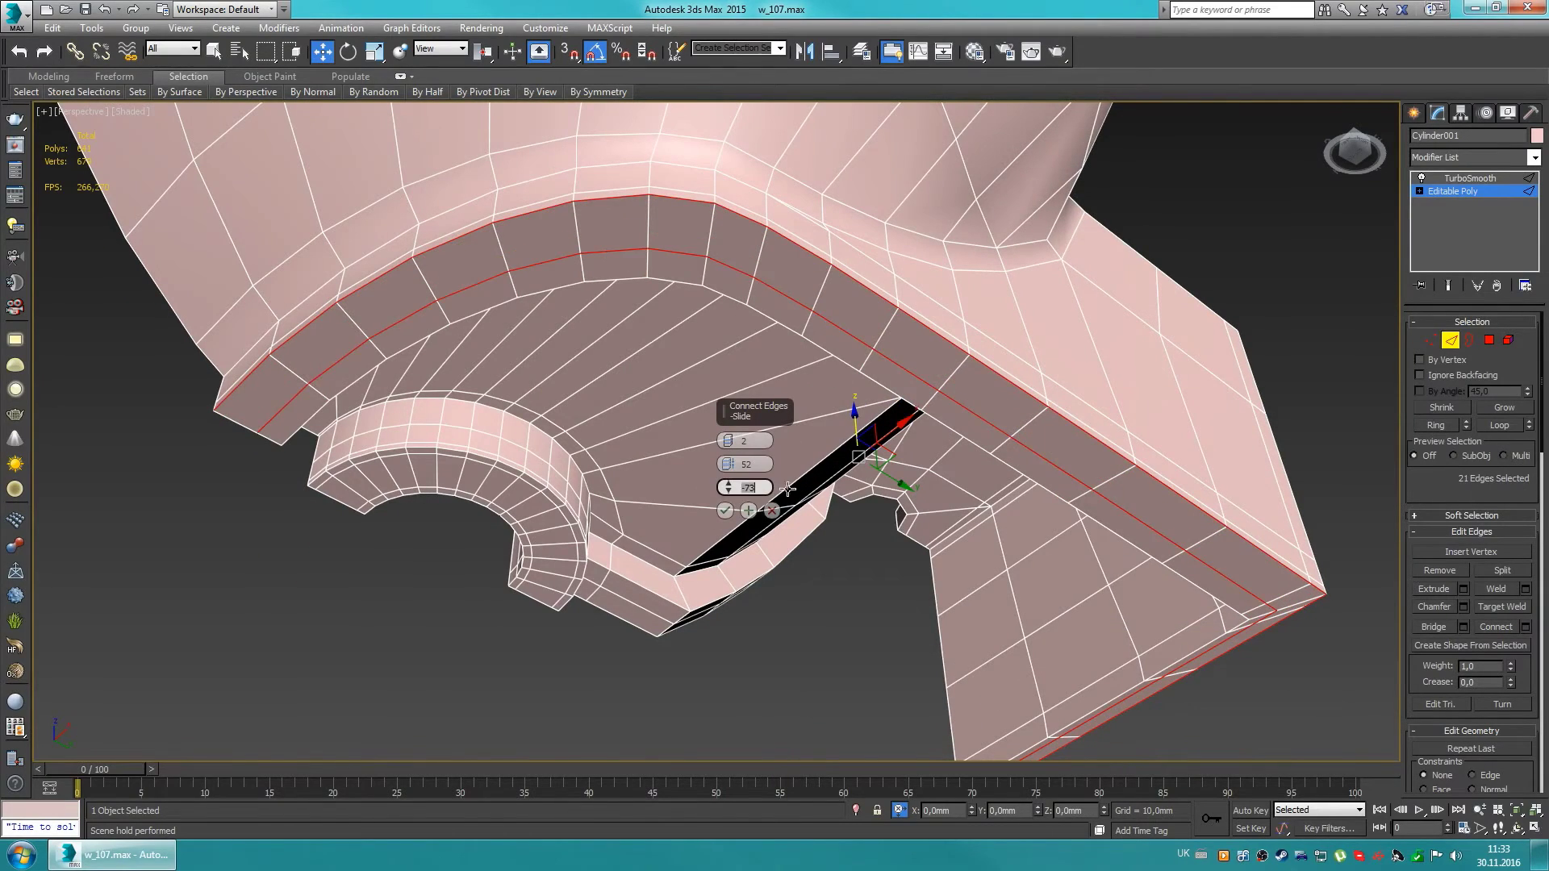
click(725, 510)
alt+middle_drag(735, 492, 731, 395)
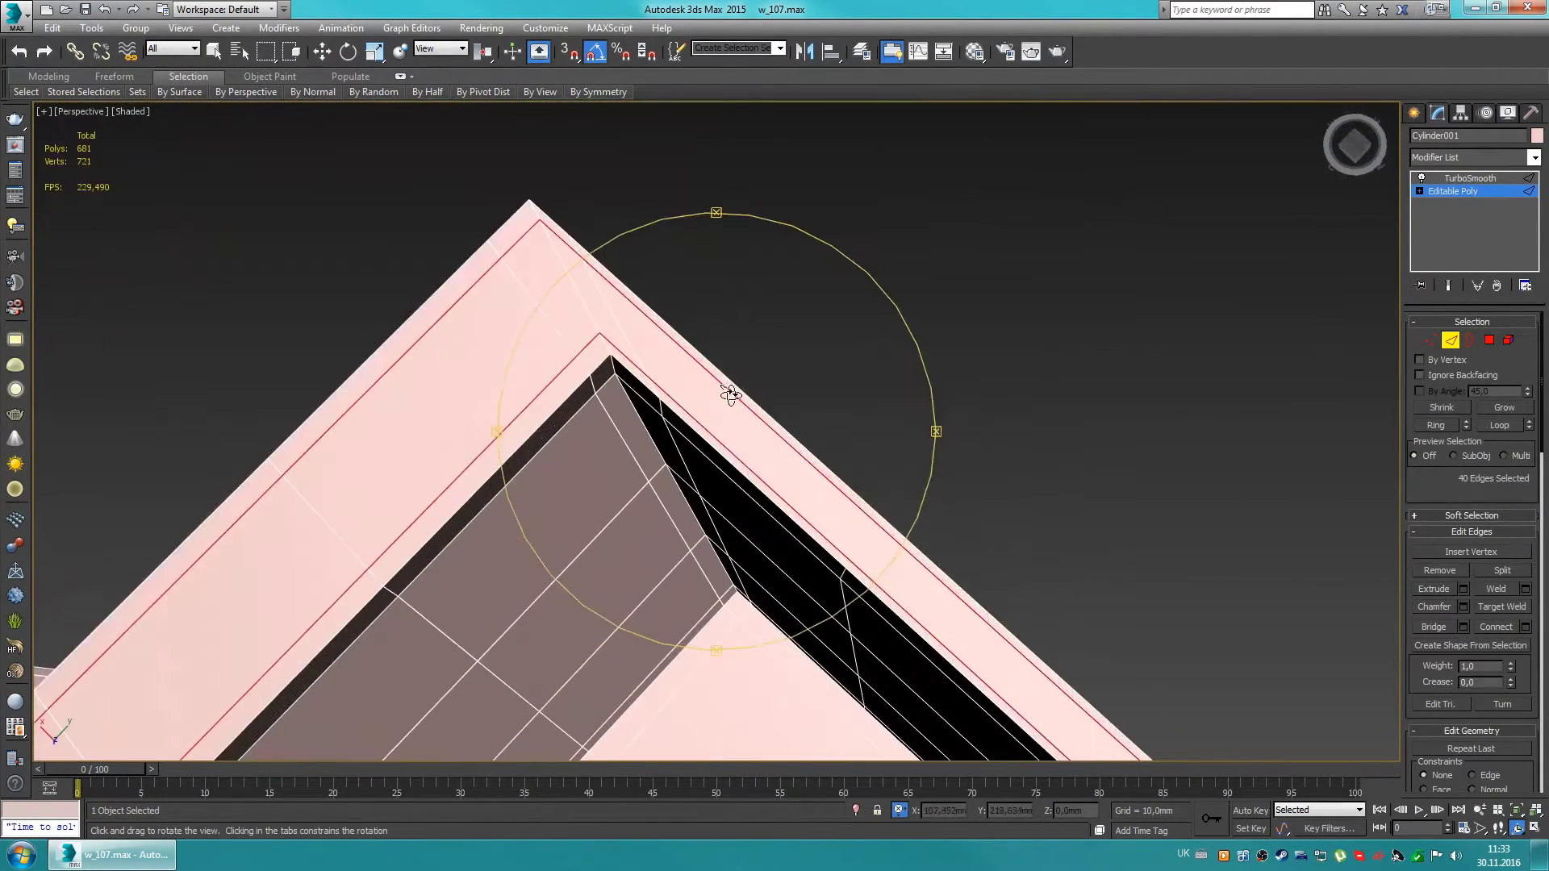
Step: Reselect the basin and orbit round to its outer wall
click(1029, 284)
mouse_move(1029, 284)
alt+middle_down()
mouse_move(770, 444)
mouse_move(622, 570)
mouse_move(660, 399)
mouse_move(765, 584)
mouse_move(819, 297)
alt+middle_up()
click(982, 298)
mouse_move(981, 297)
alt+middle_down()
mouse_move(613, 362)
mouse_move(501, 422)
mouse_move(733, 519)
alt+middle_up()
key(w)
scroll(487, 322, up, 3)
mouse_move(487, 323)
alt+middle_down()
mouse_move(726, 420)
mouse_move(892, 405)
mouse_move(719, 484)
mouse_move(1315, 463)
alt+middle_up()
Step: Extrude two outer-wall polygons outward with a Shift-move
click(726, 420)
click(758, 439)
scroll(851, 371, up, 5)
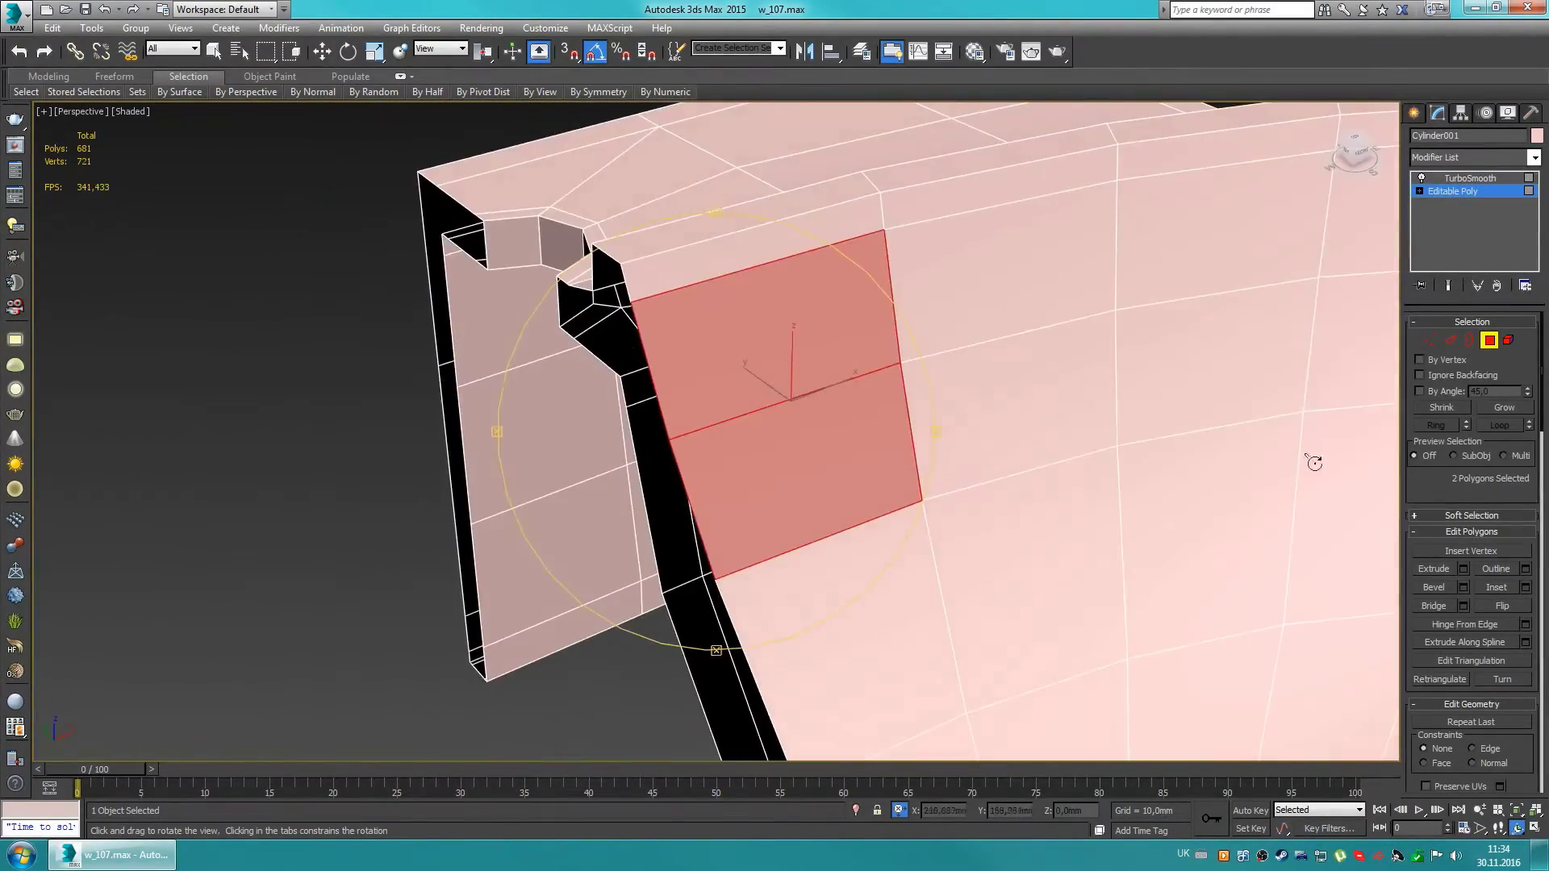
key(w)
shift+drag(726, 432, 744, 373)
Step: Add a Symmetry modifier and collapse it into the editable poly basin
key(s)
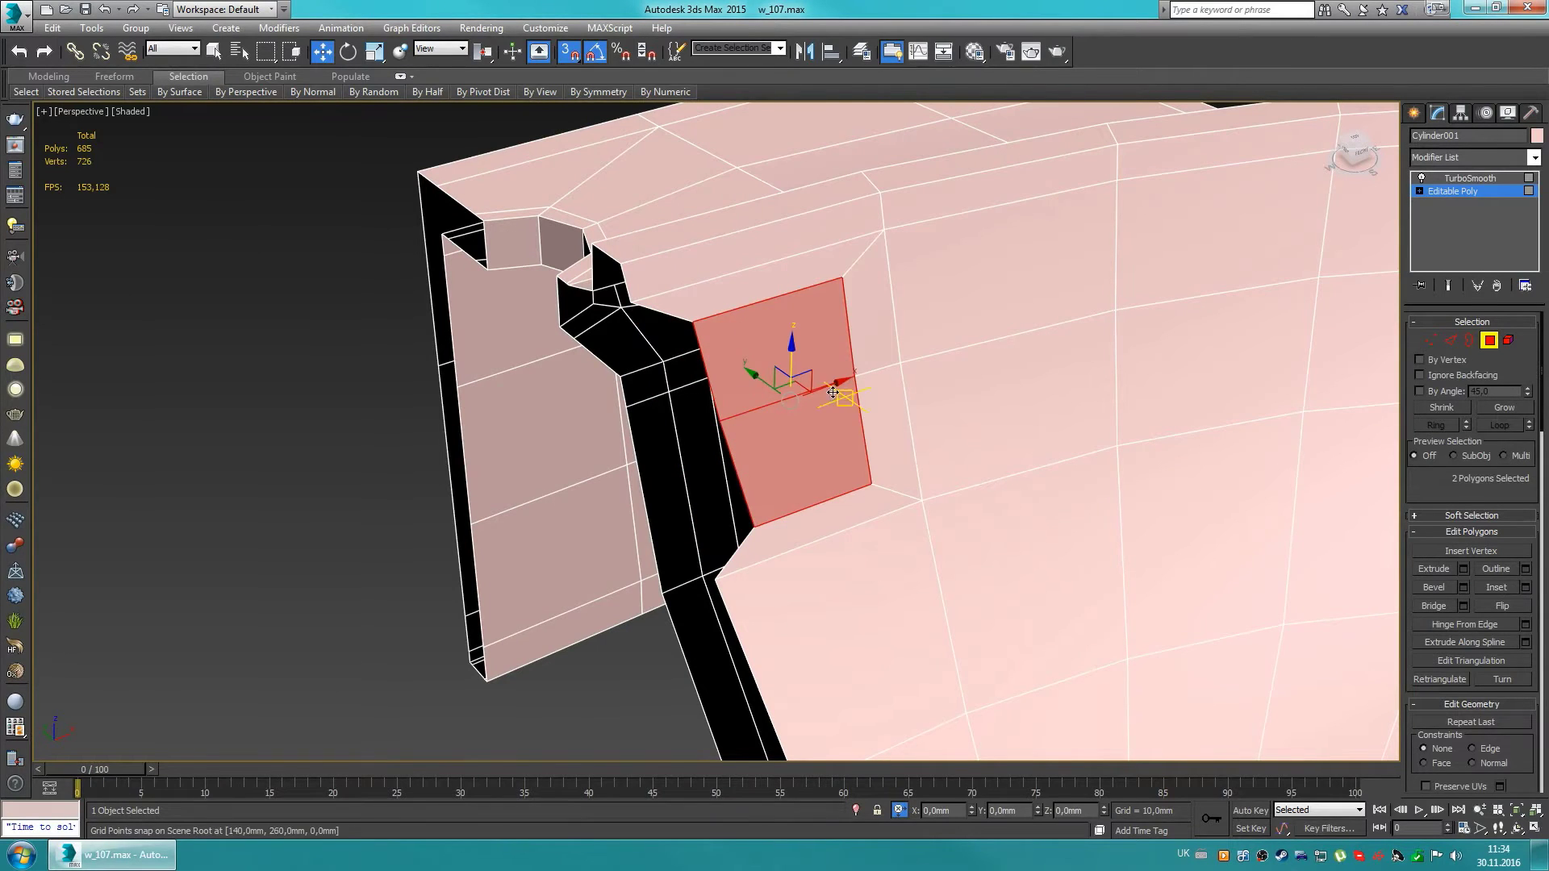
key(1)
click(279, 27)
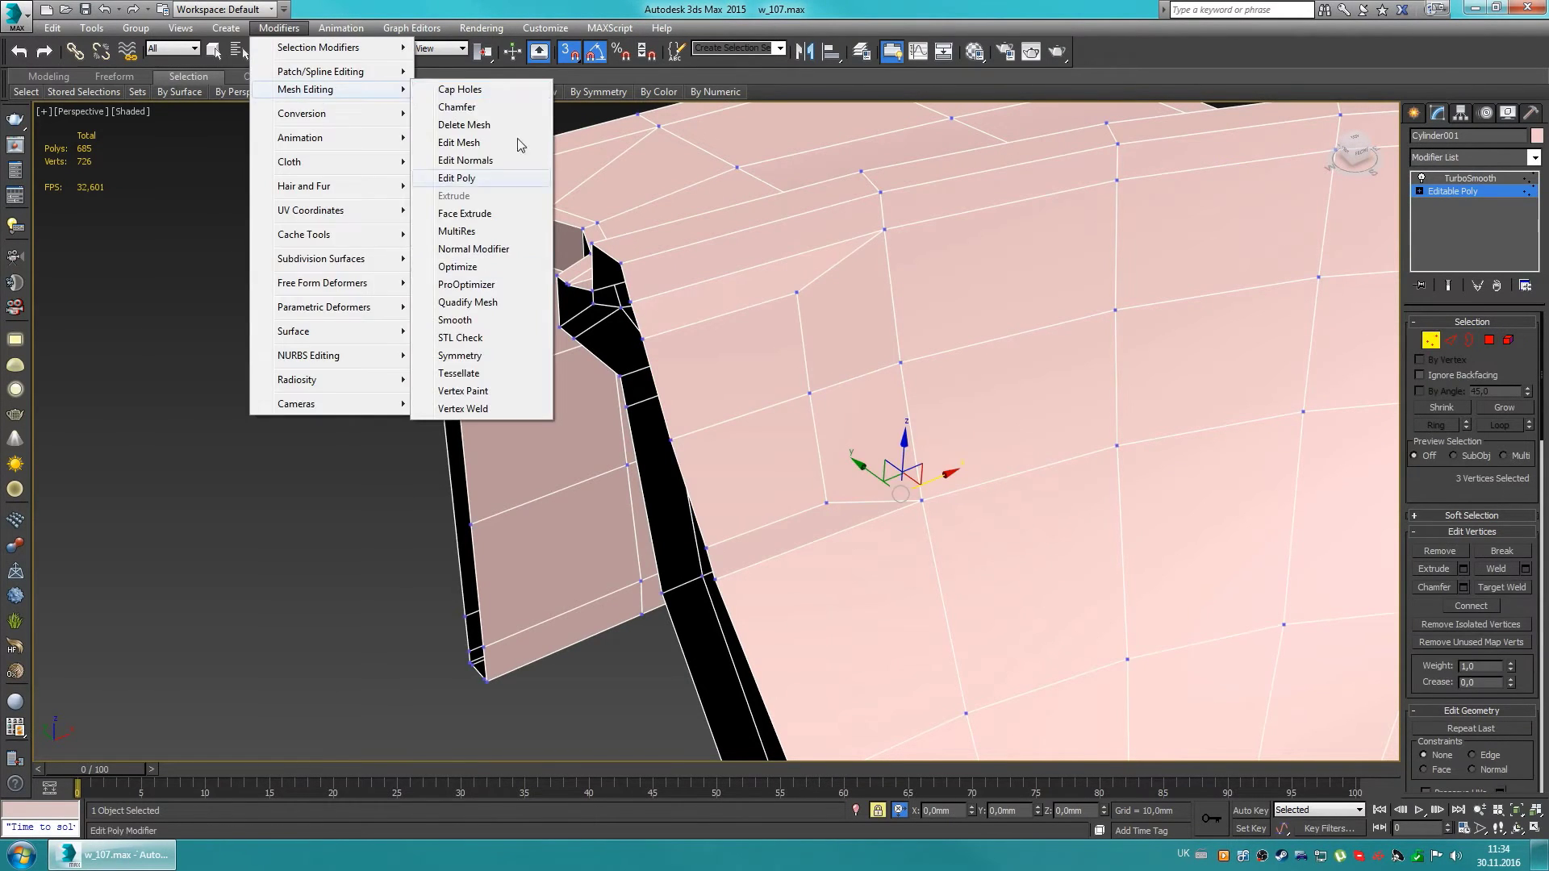
click(457, 287)
right_click(1457, 191)
click(1372, 335)
click(847, 494)
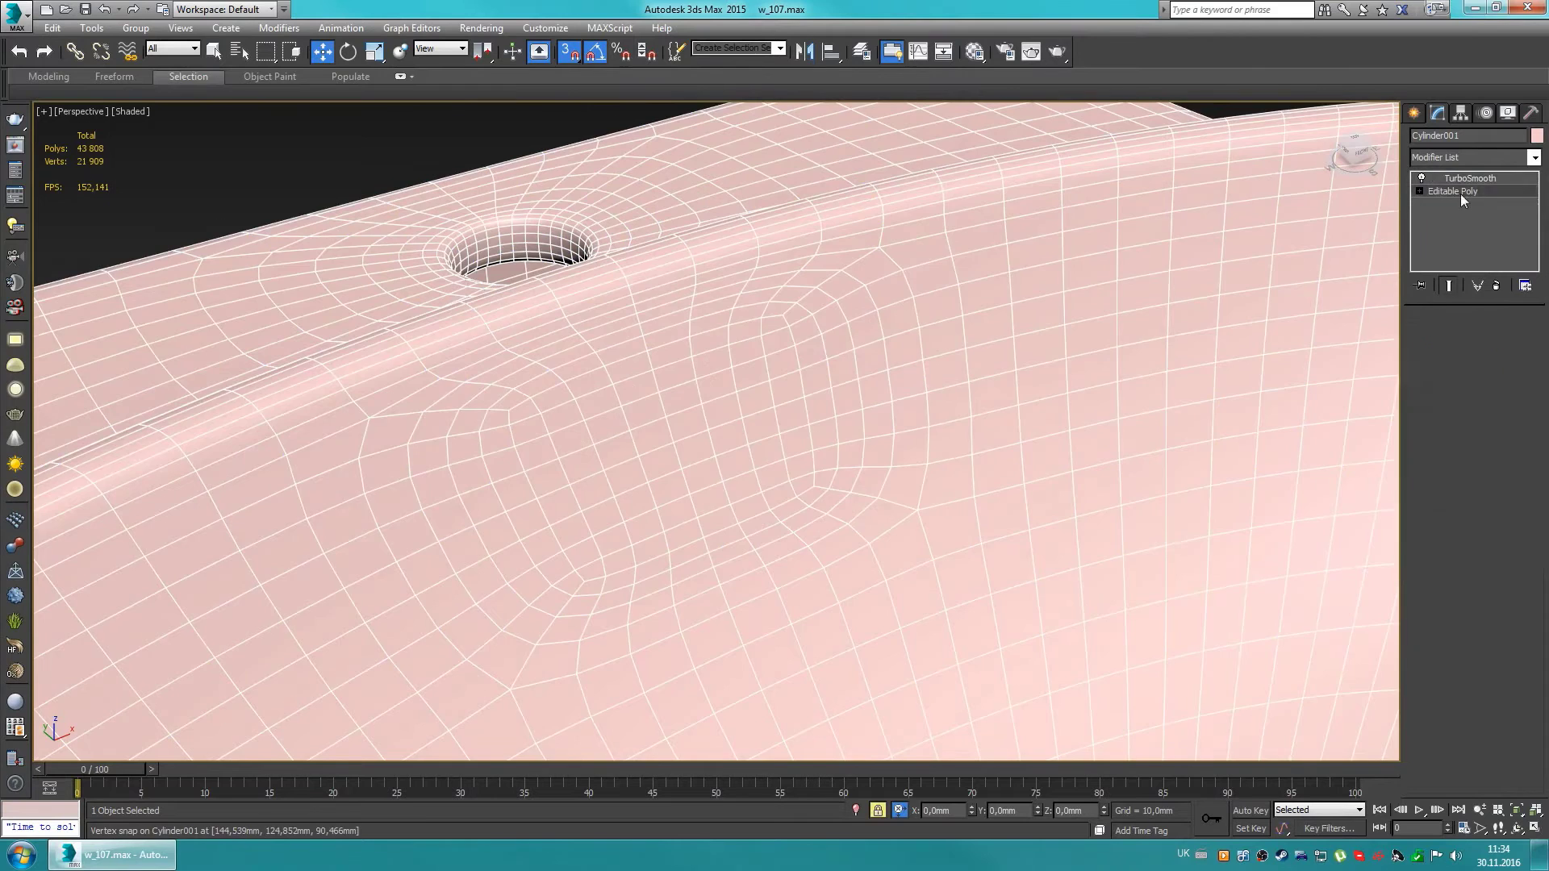
Step: Scale the four wall polygons to 58% to form the octagonal hole and select its border
key(z)
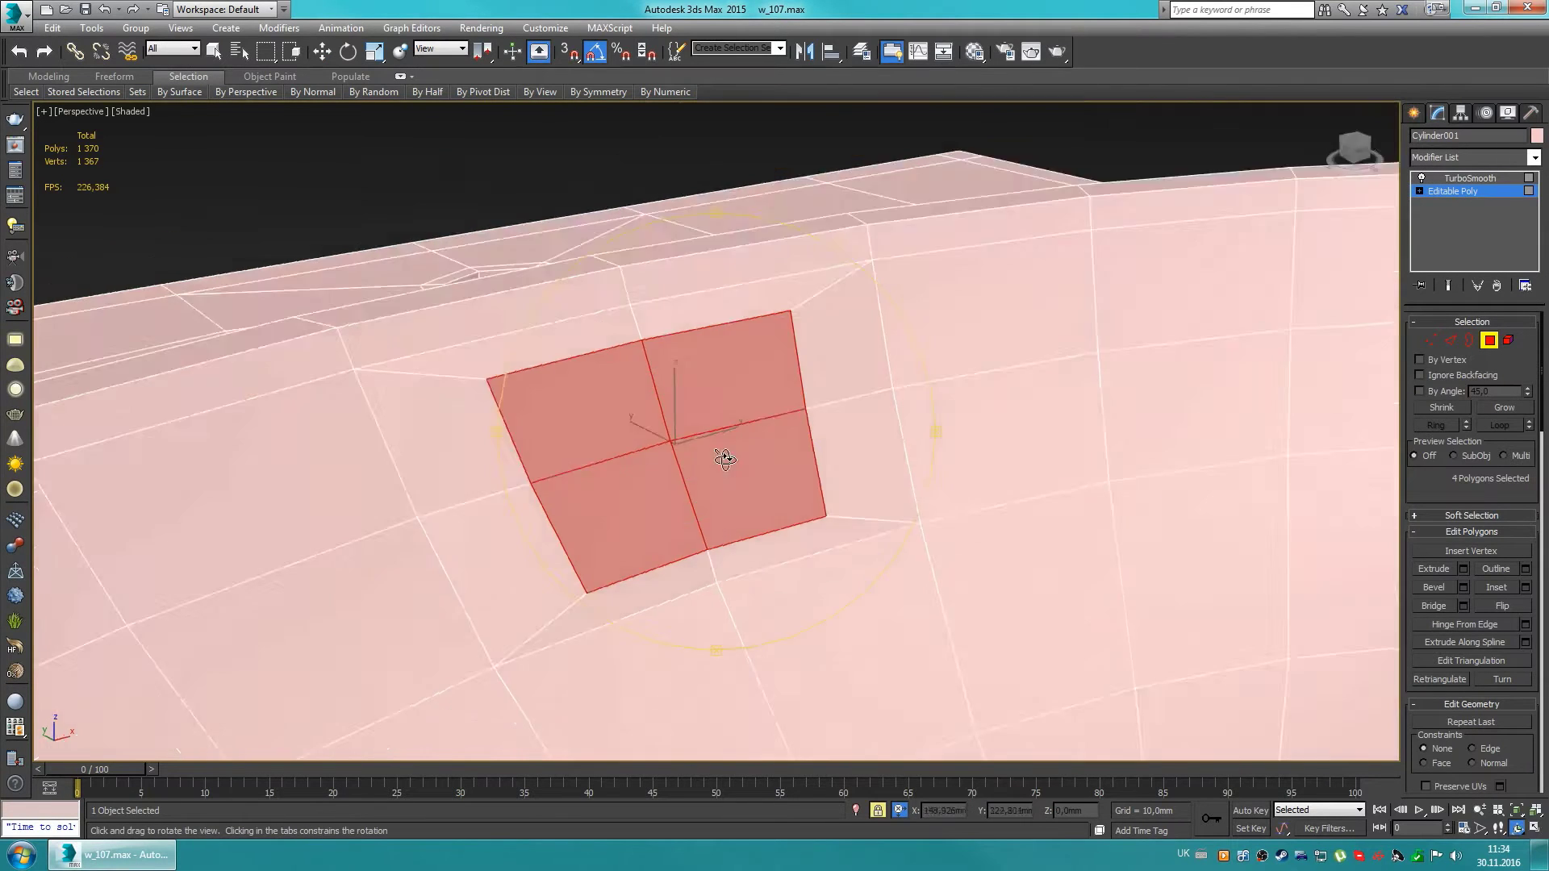
key(ctrl+r)
key(r)
drag(696, 456, 678, 500)
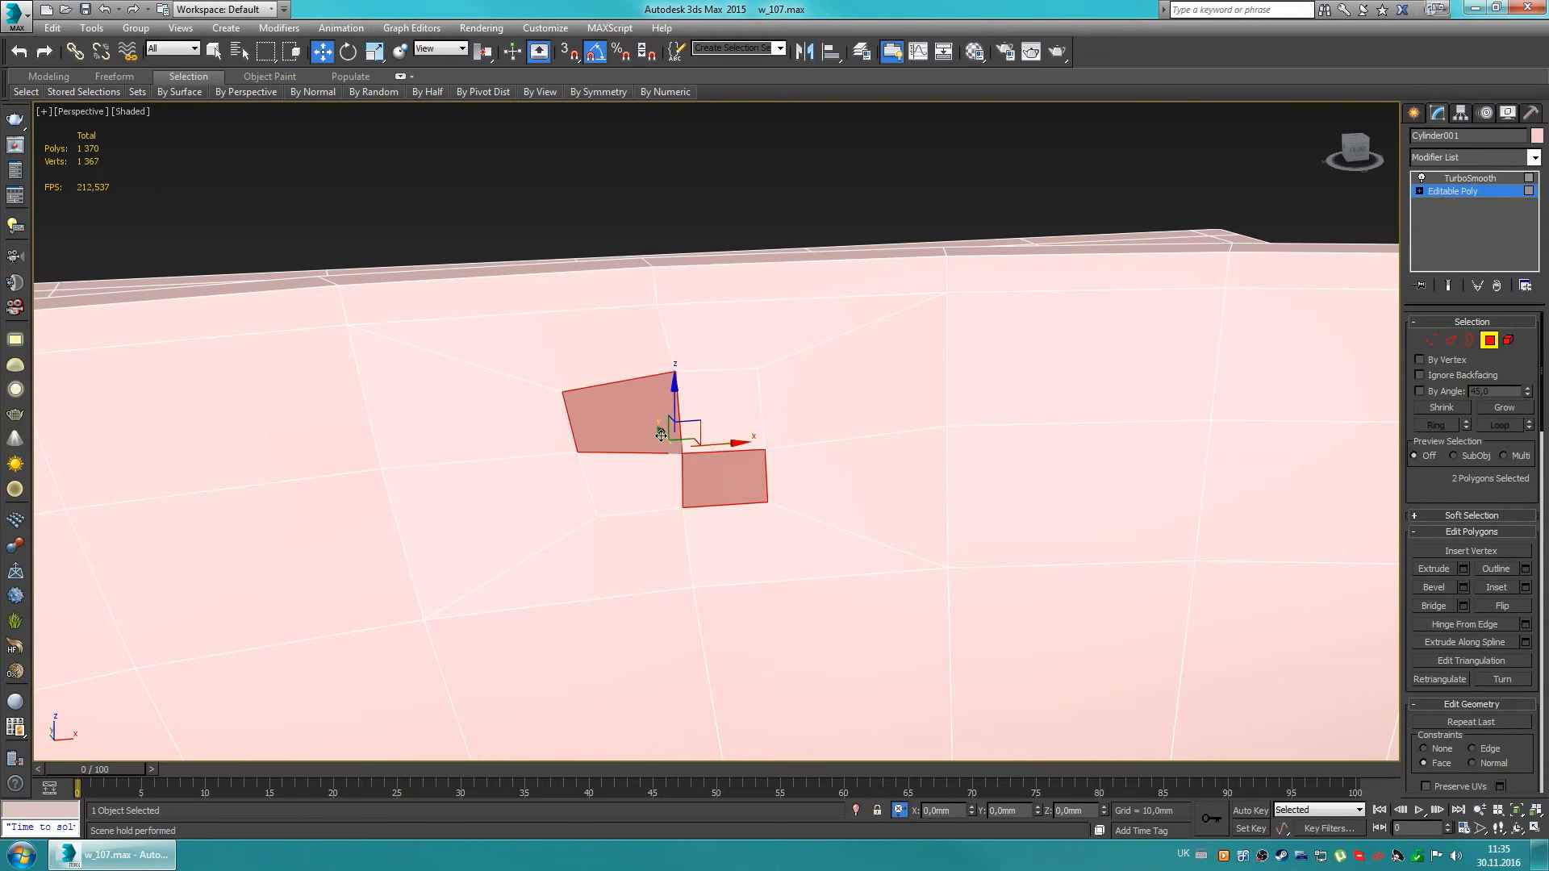
key(ctrl+z)
key(ctrl+z)
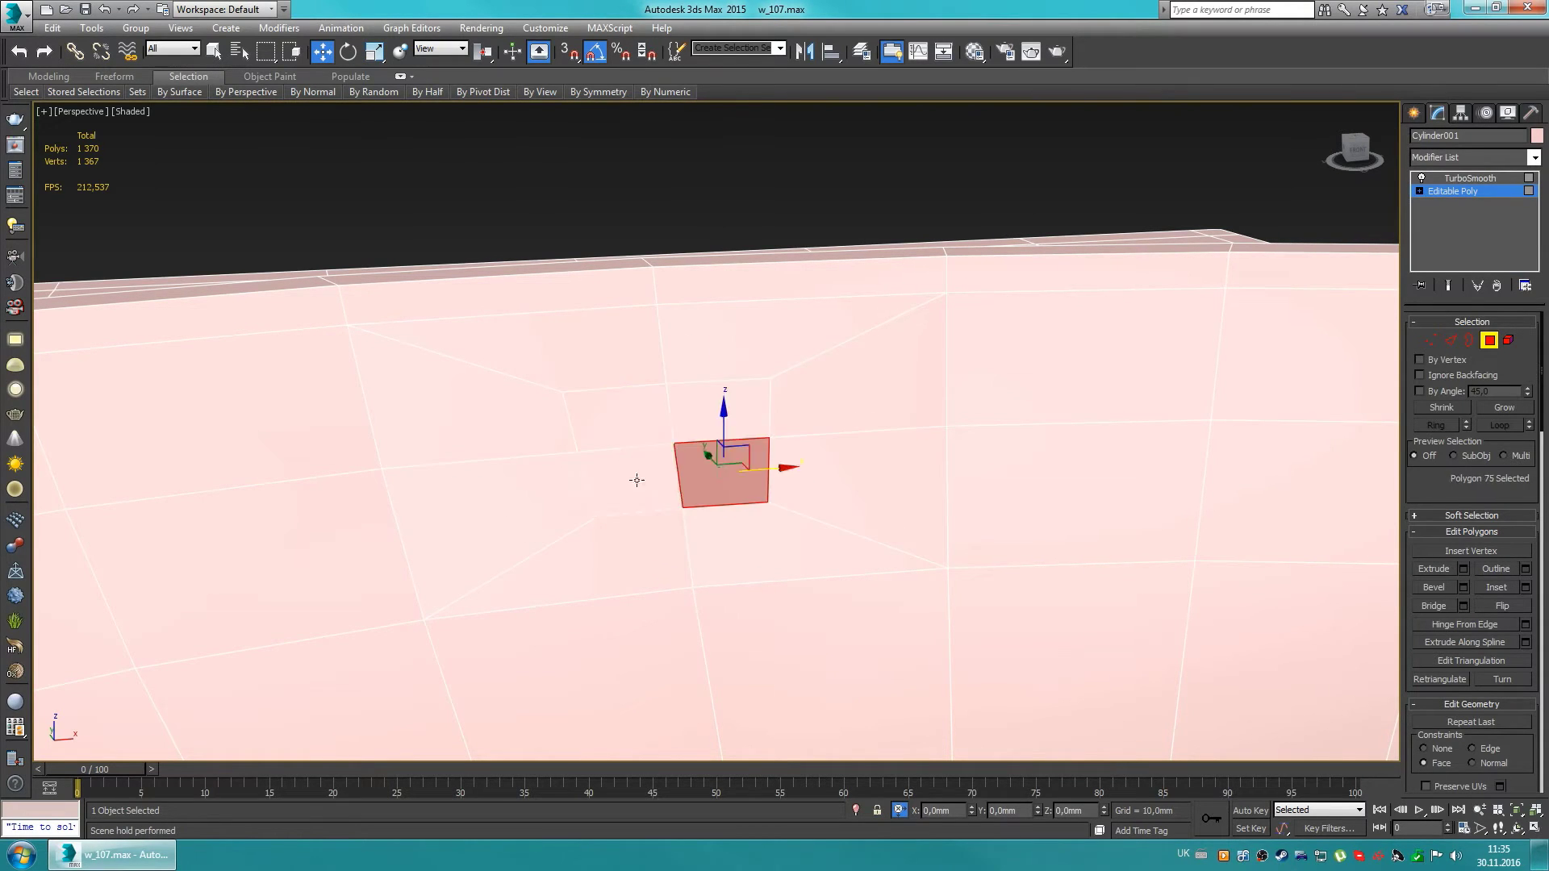
key(ctrl+z)
key(ctrl+z)
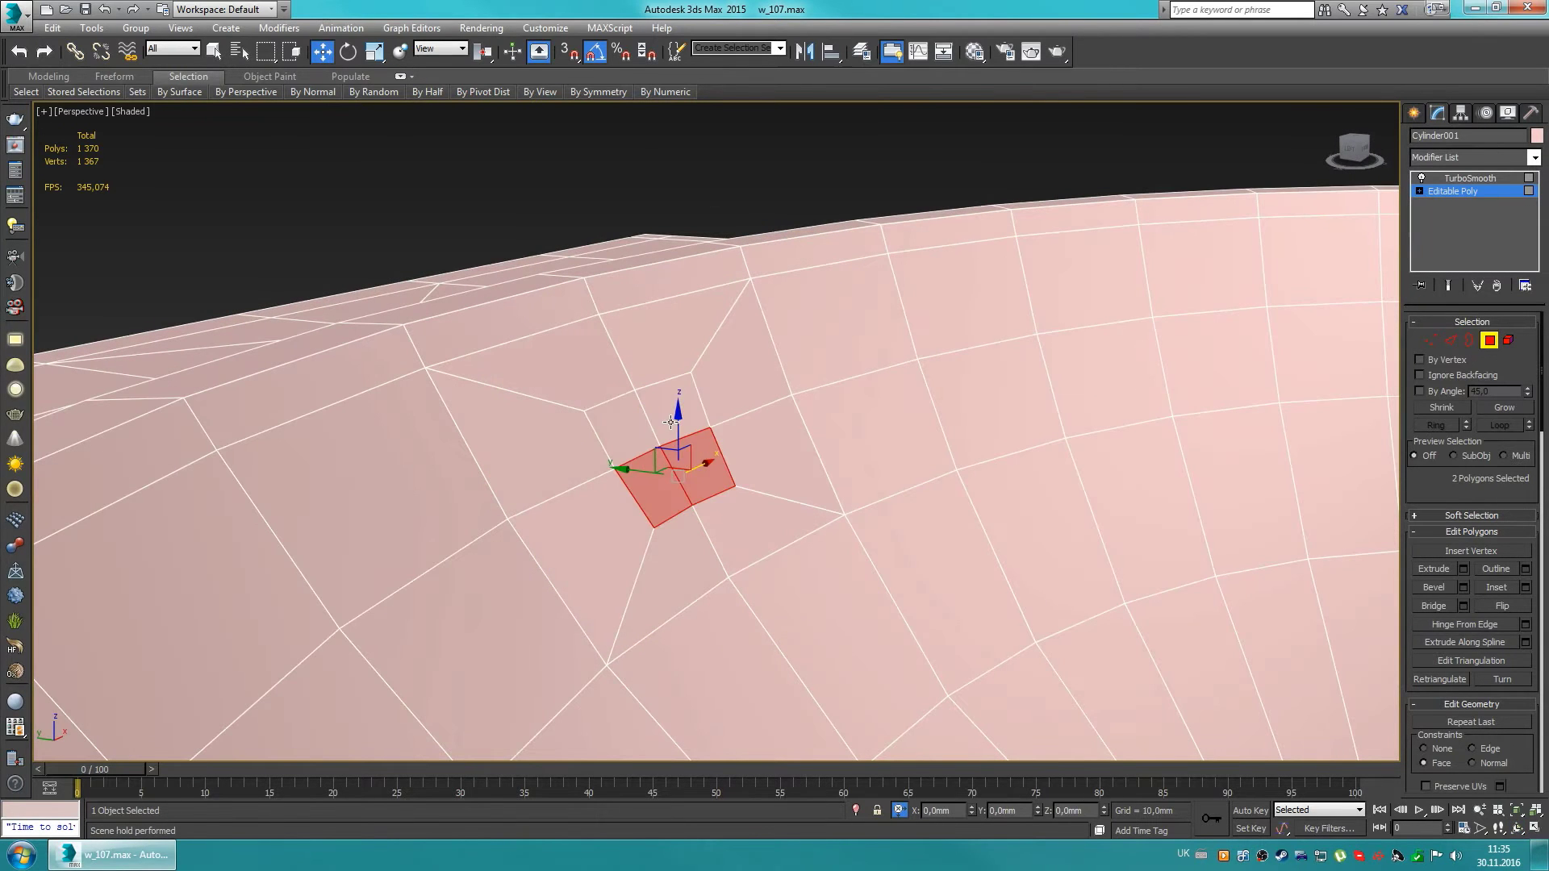
key(3)
click(639, 438)
alt+middle_drag(639, 438, 576, 489)
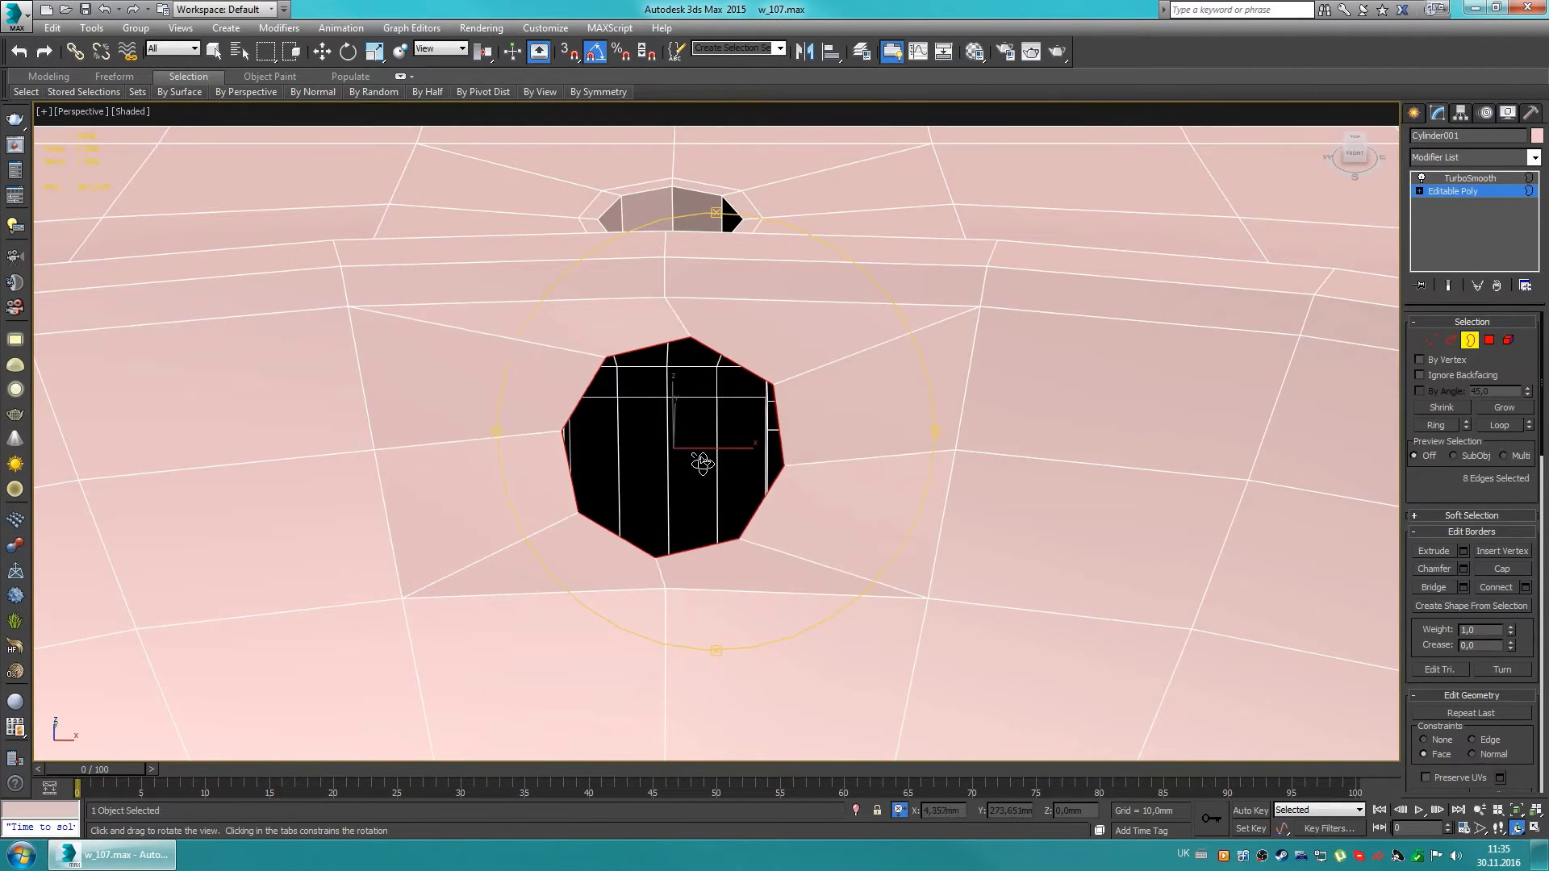
Step: Straighten the hole's rim and snap its top vertex onto the centre line
key(ctrl+z)
key(w)
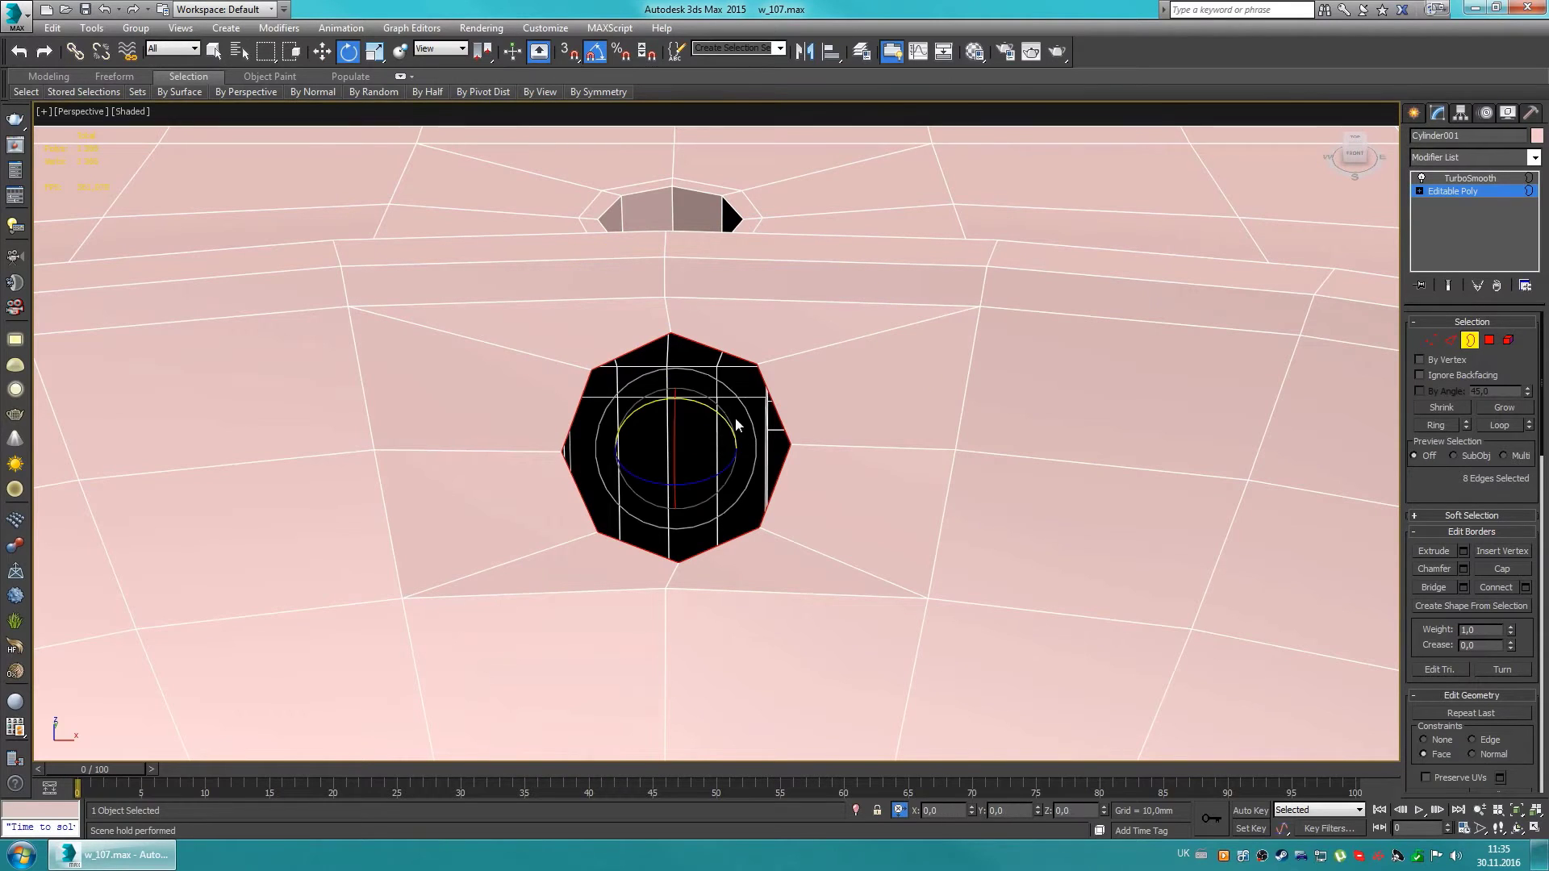
key(w)
drag(735, 450, 727, 452)
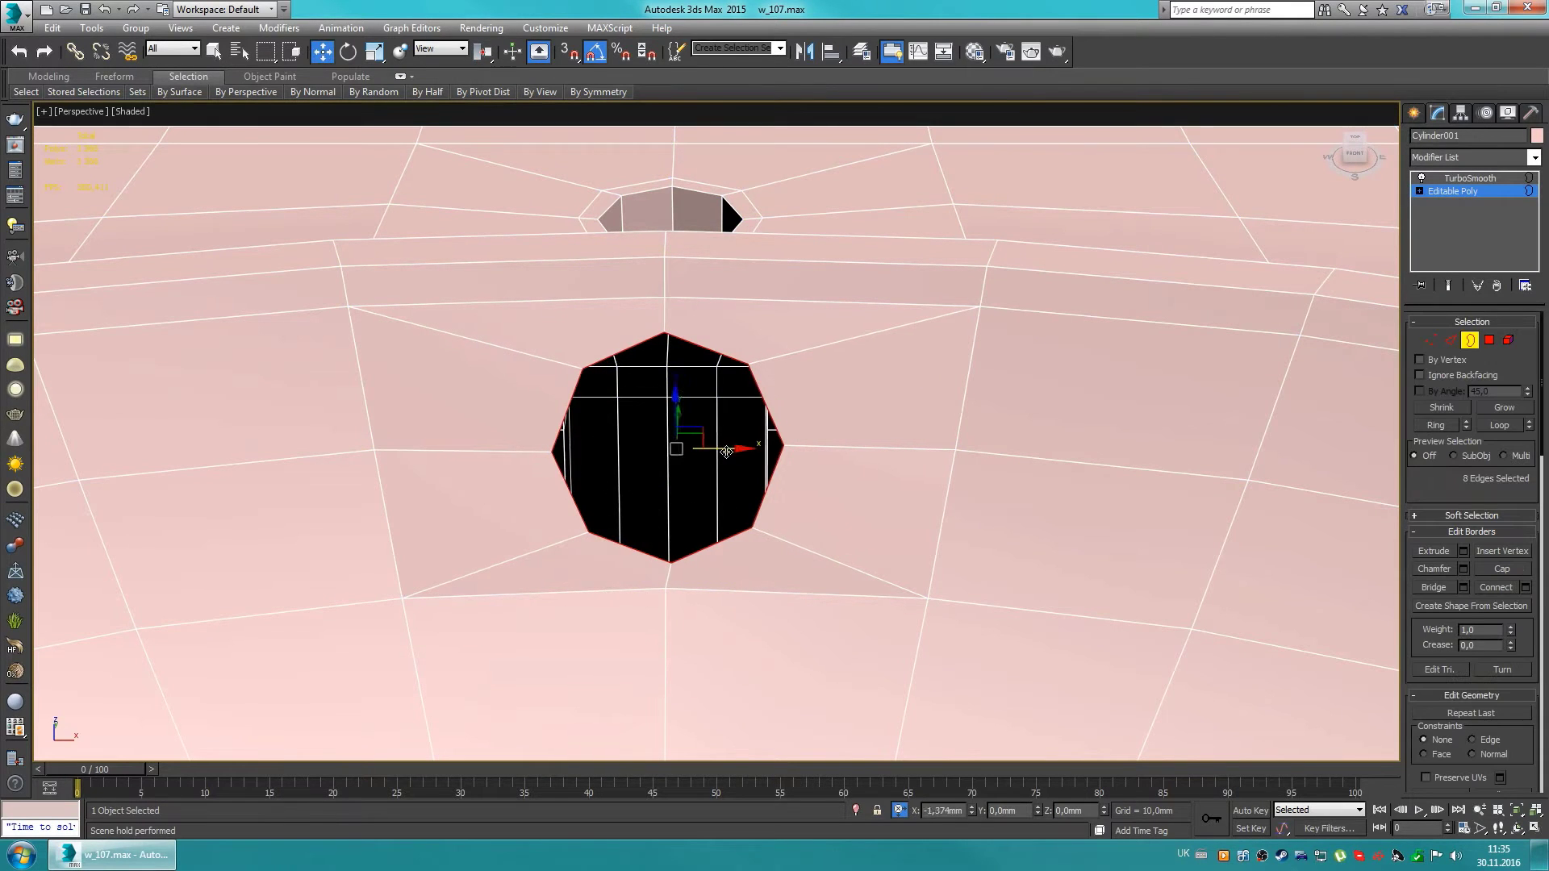
key(e)
key(z)
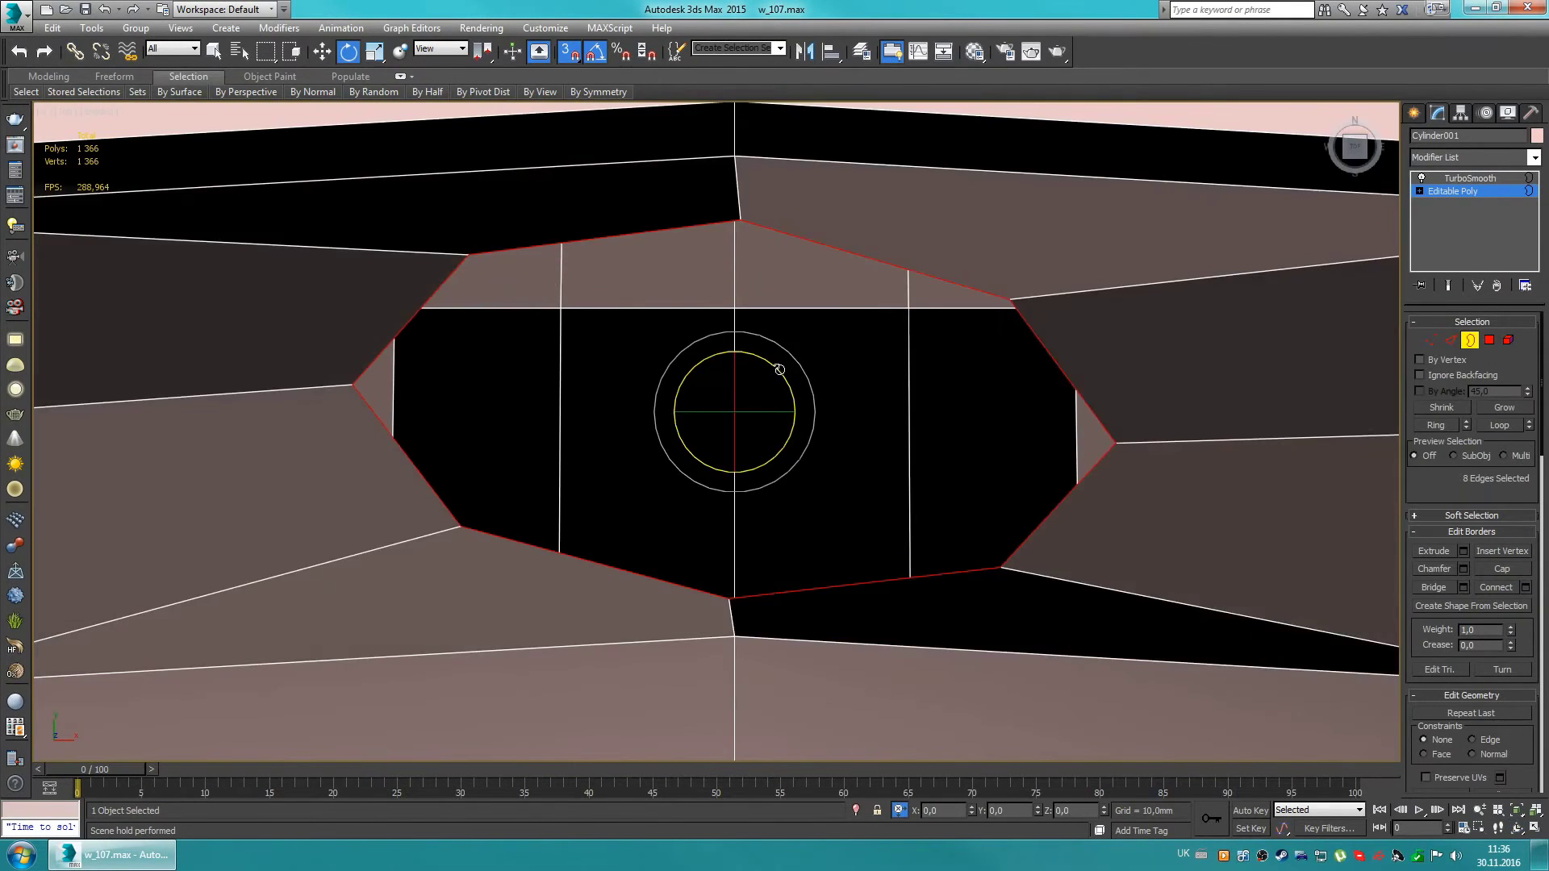
drag(764, 417, 769, 423)
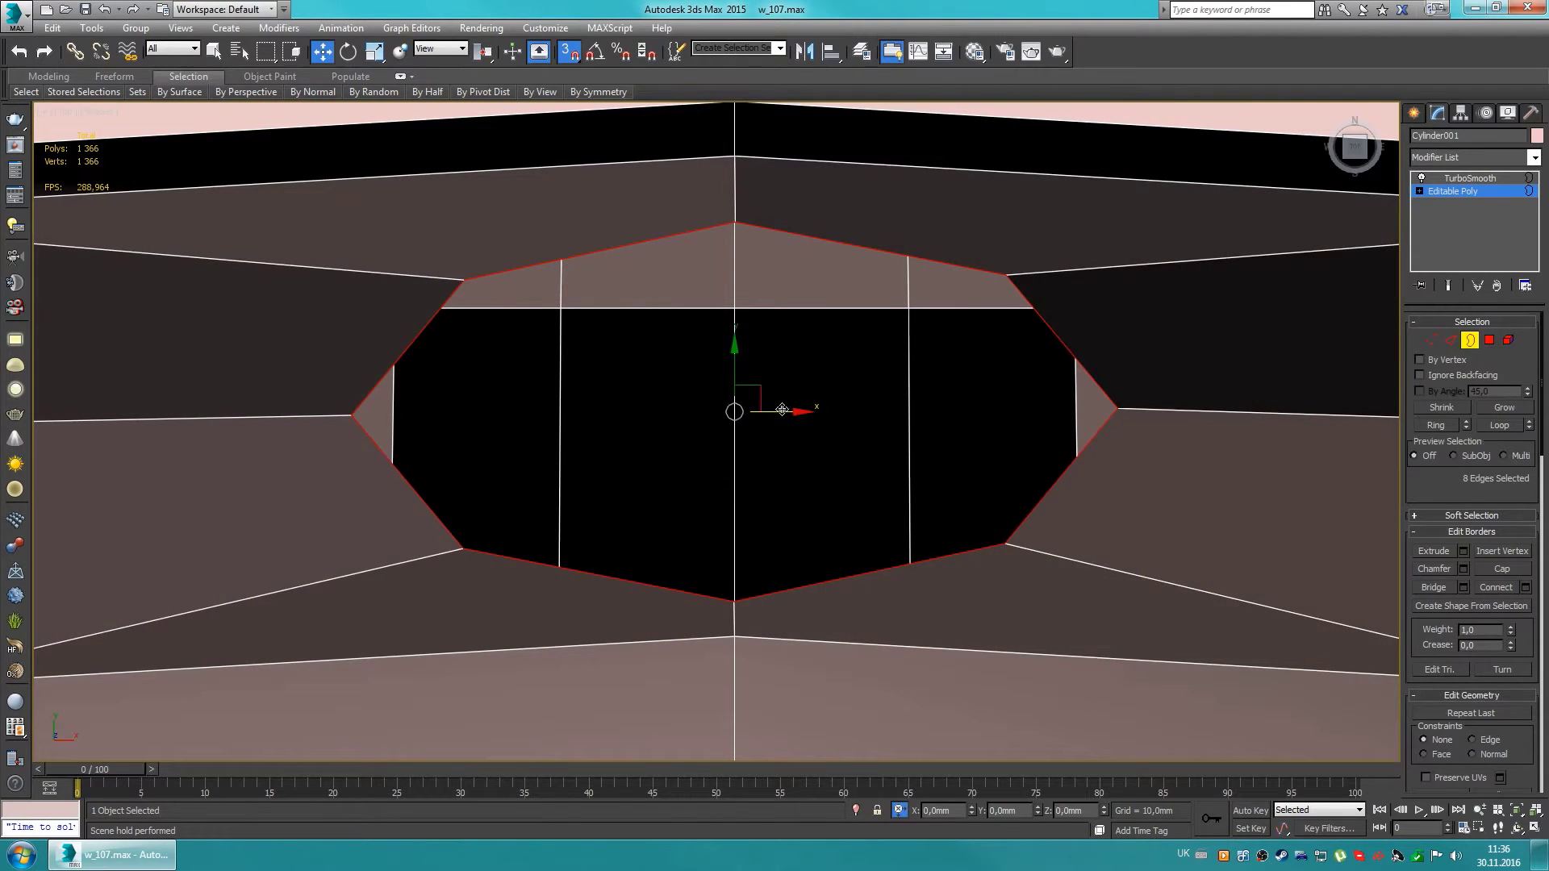
key(1)
key(s)
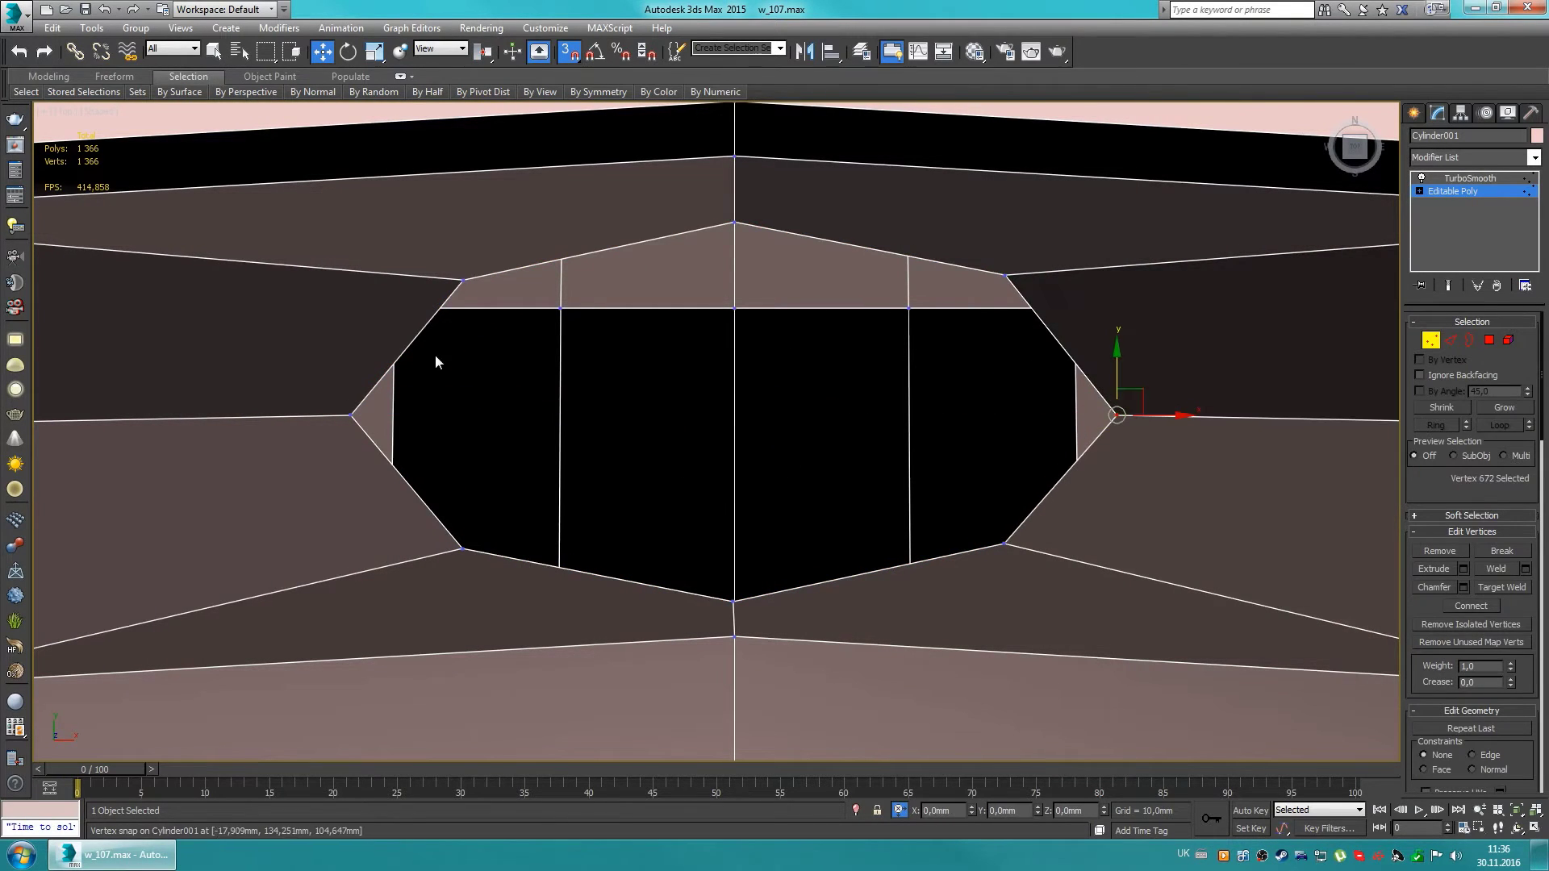
drag(578, 272, 1005, 545)
Step: Scale the hole's border down to 43% and show all four viewports
alt+middle_drag(468, 548, 692, 369)
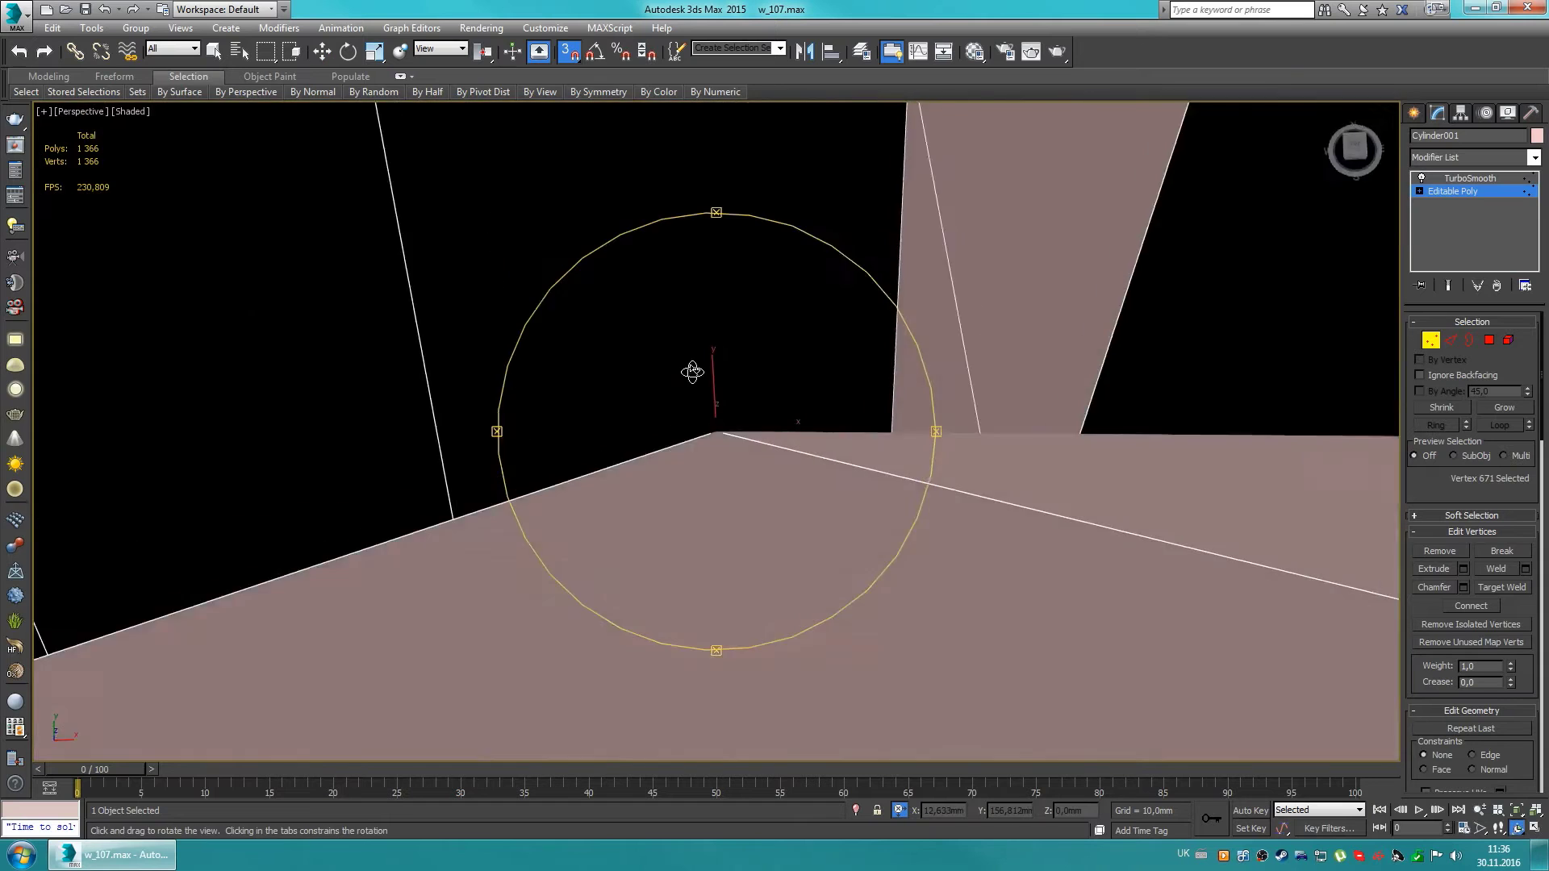
scroll(682, 297, down, 3)
key(3)
drag(626, 340, 639, 433)
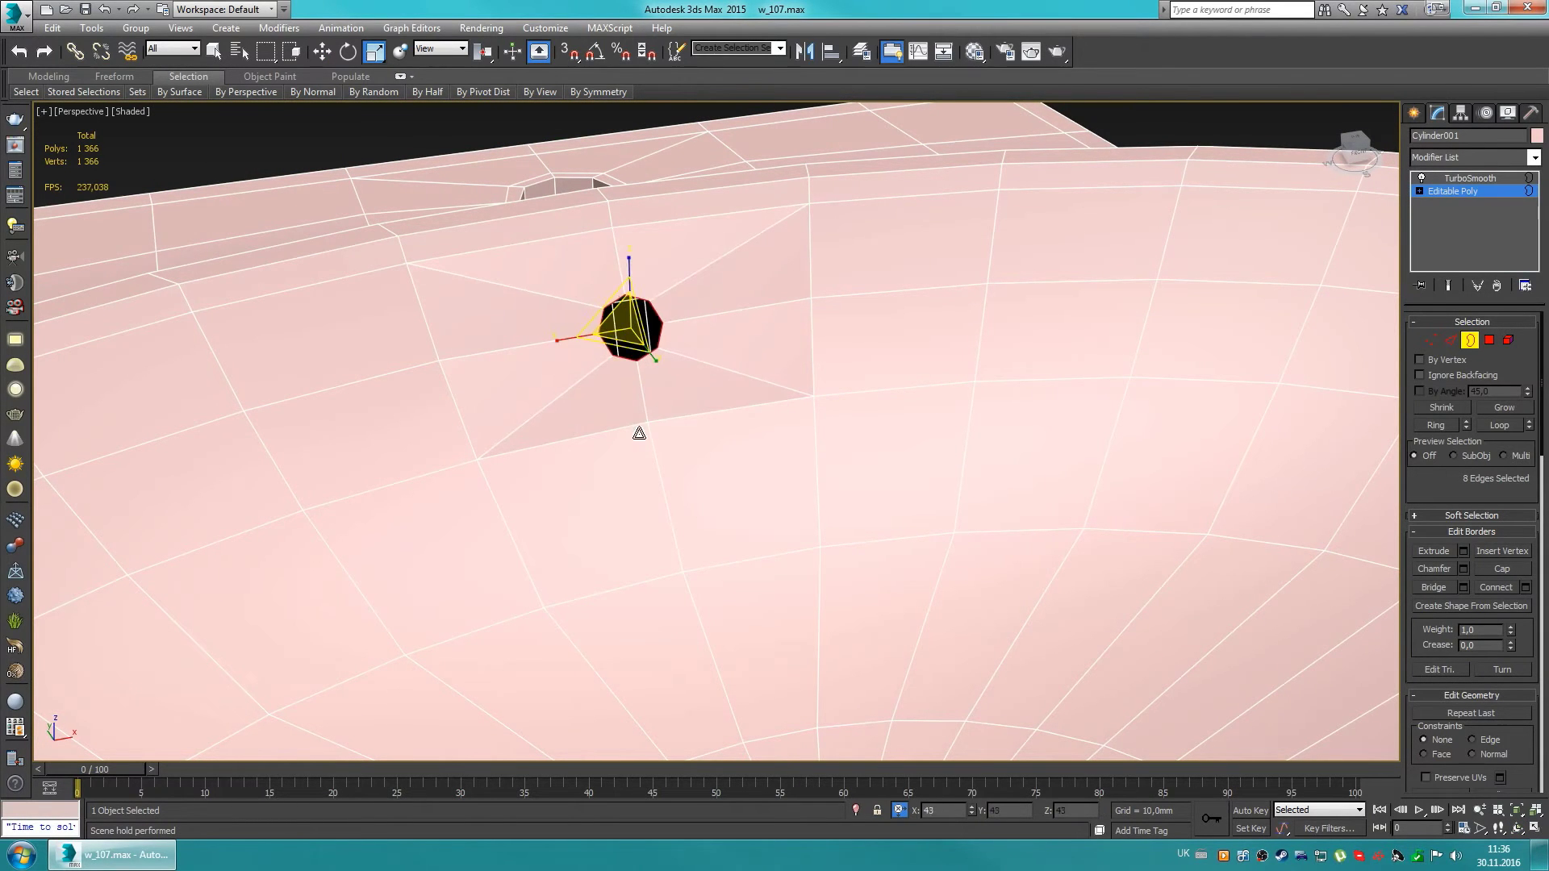
scroll(639, 433, down, 5)
key(alt+w)
scroll(383, 562, up, 5)
Step: Frame and inspect the overflow hole in the perspective and side views
key(w)
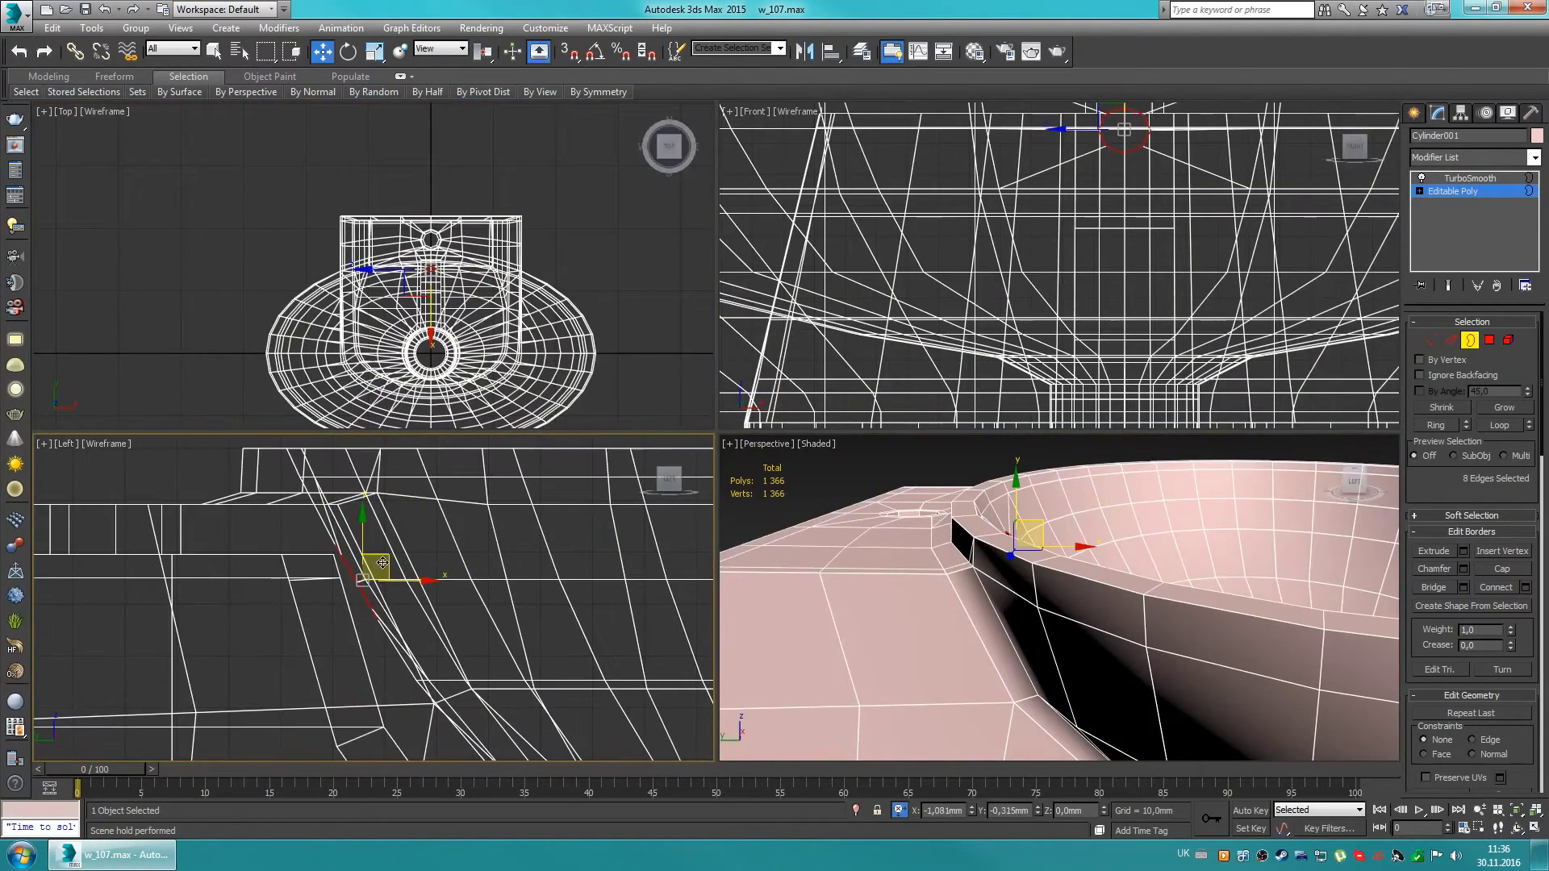
key(z)
alt+middle_drag(1041, 565, 1097, 525)
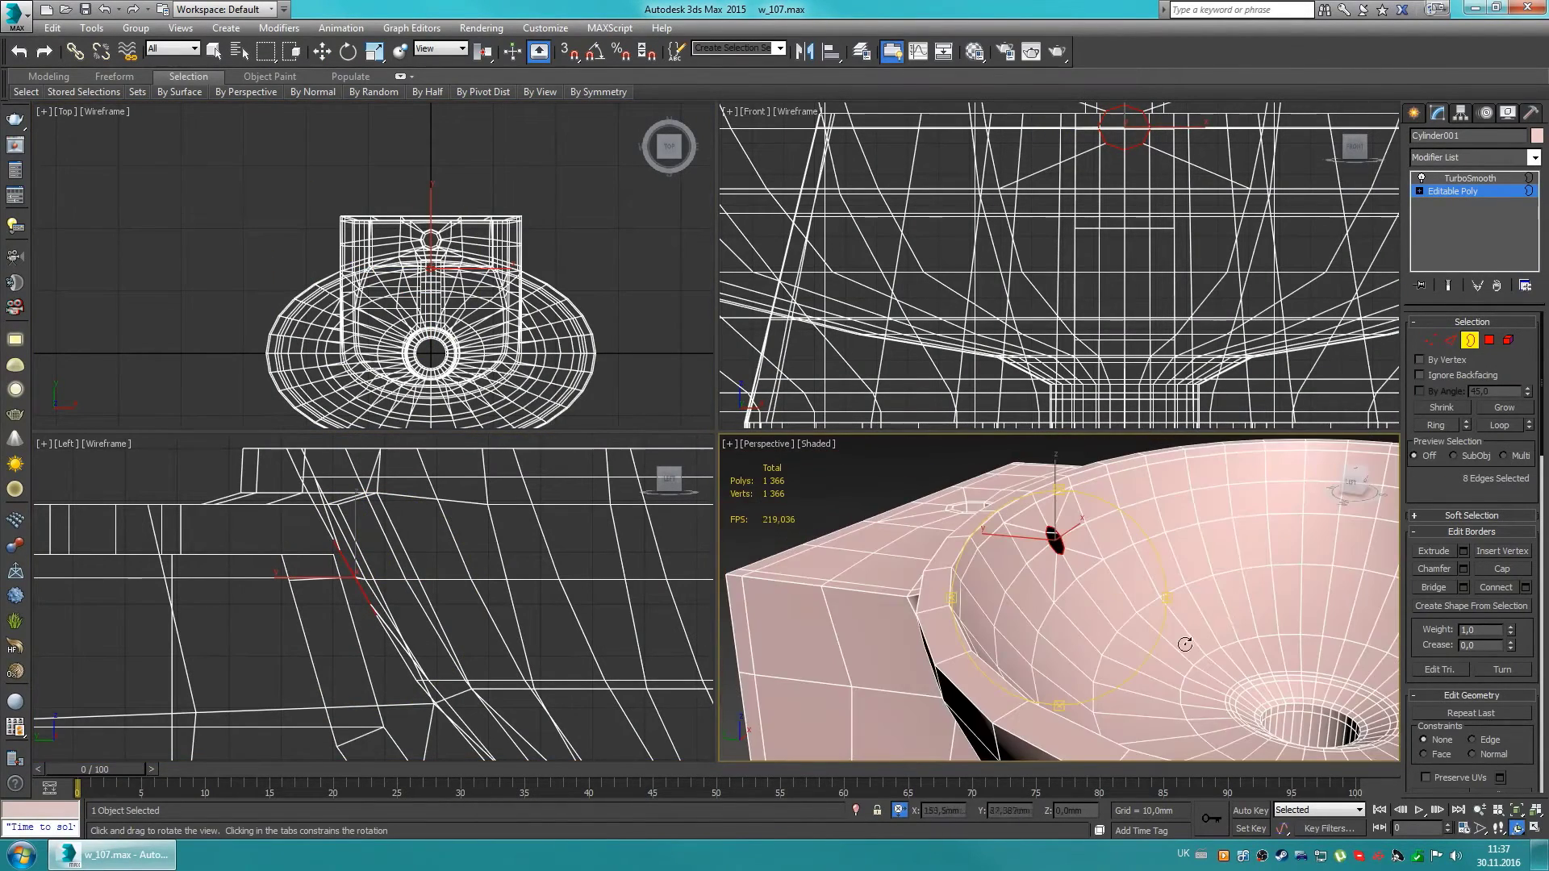
key(w)
middle_drag(379, 554, 436, 575)
alt+middle_drag(928, 557, 962, 540)
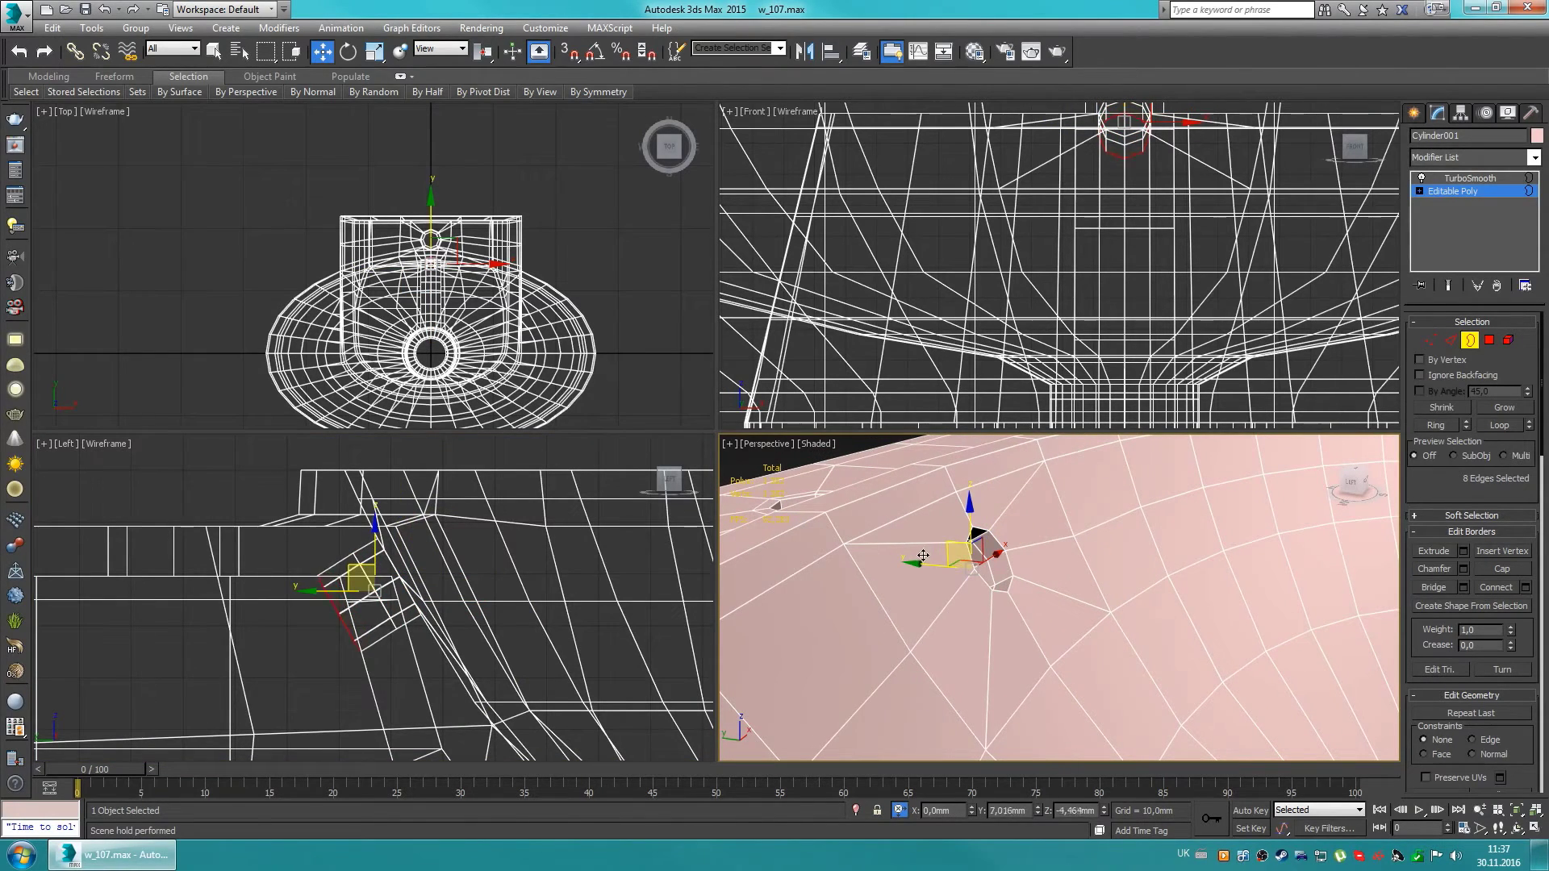
alt+middle_drag(1029, 572, 1031, 490)
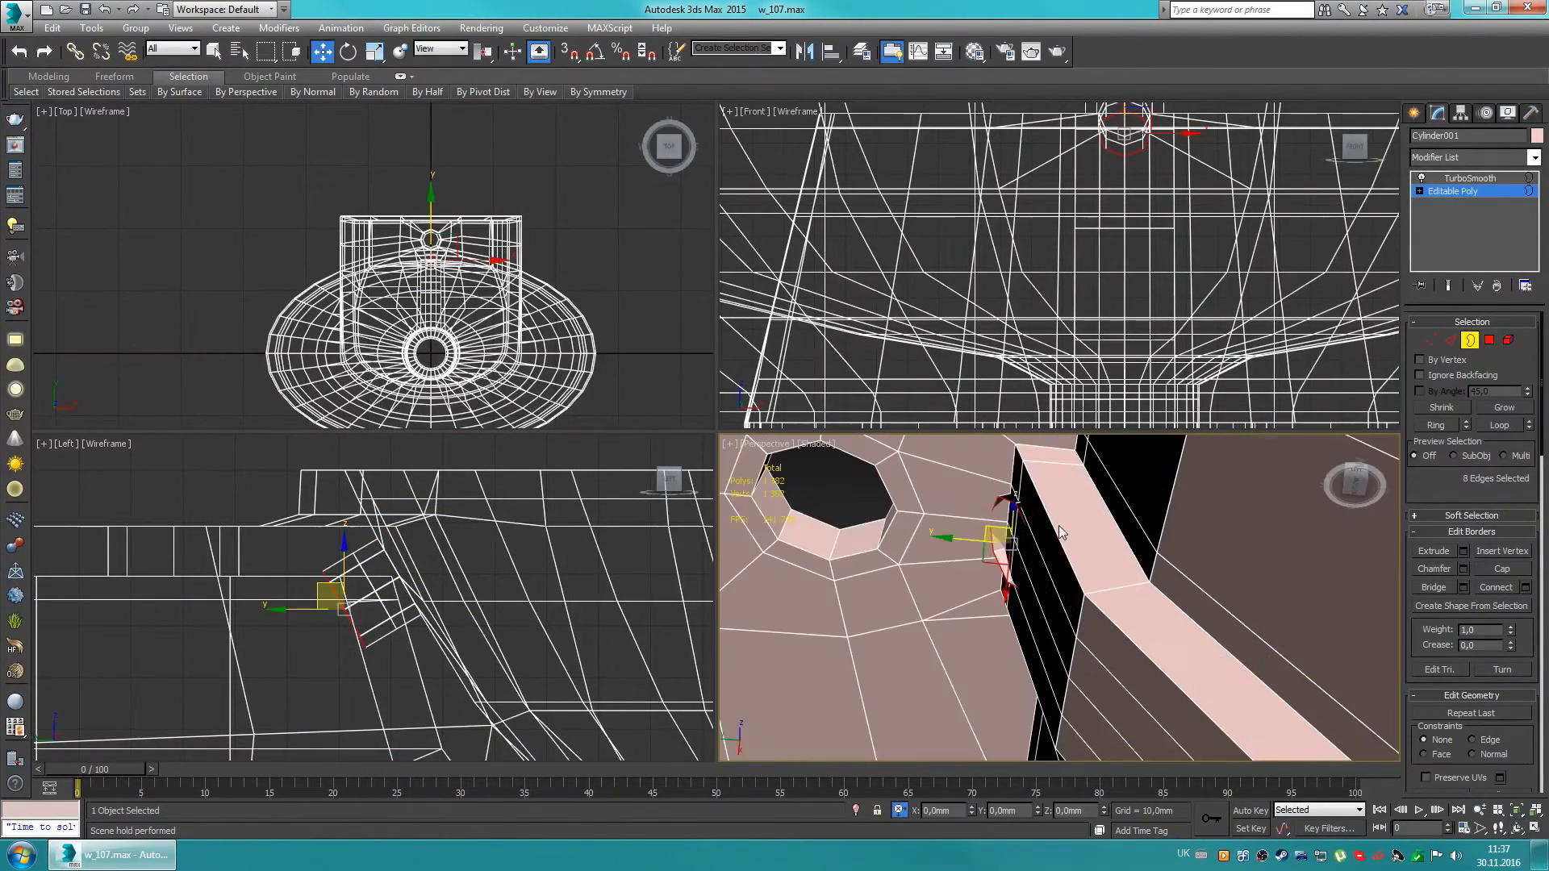
Step: Tidy the overflow channel's polygons, edges and vertices, then view the whole basin
key(4)
ctrl+click(1008, 571)
mouse_move(1008, 571)
alt+middle_down()
mouse_move(972, 477)
mouse_move(1113, 556)
alt+middle_up()
key(2)
click(1114, 557)
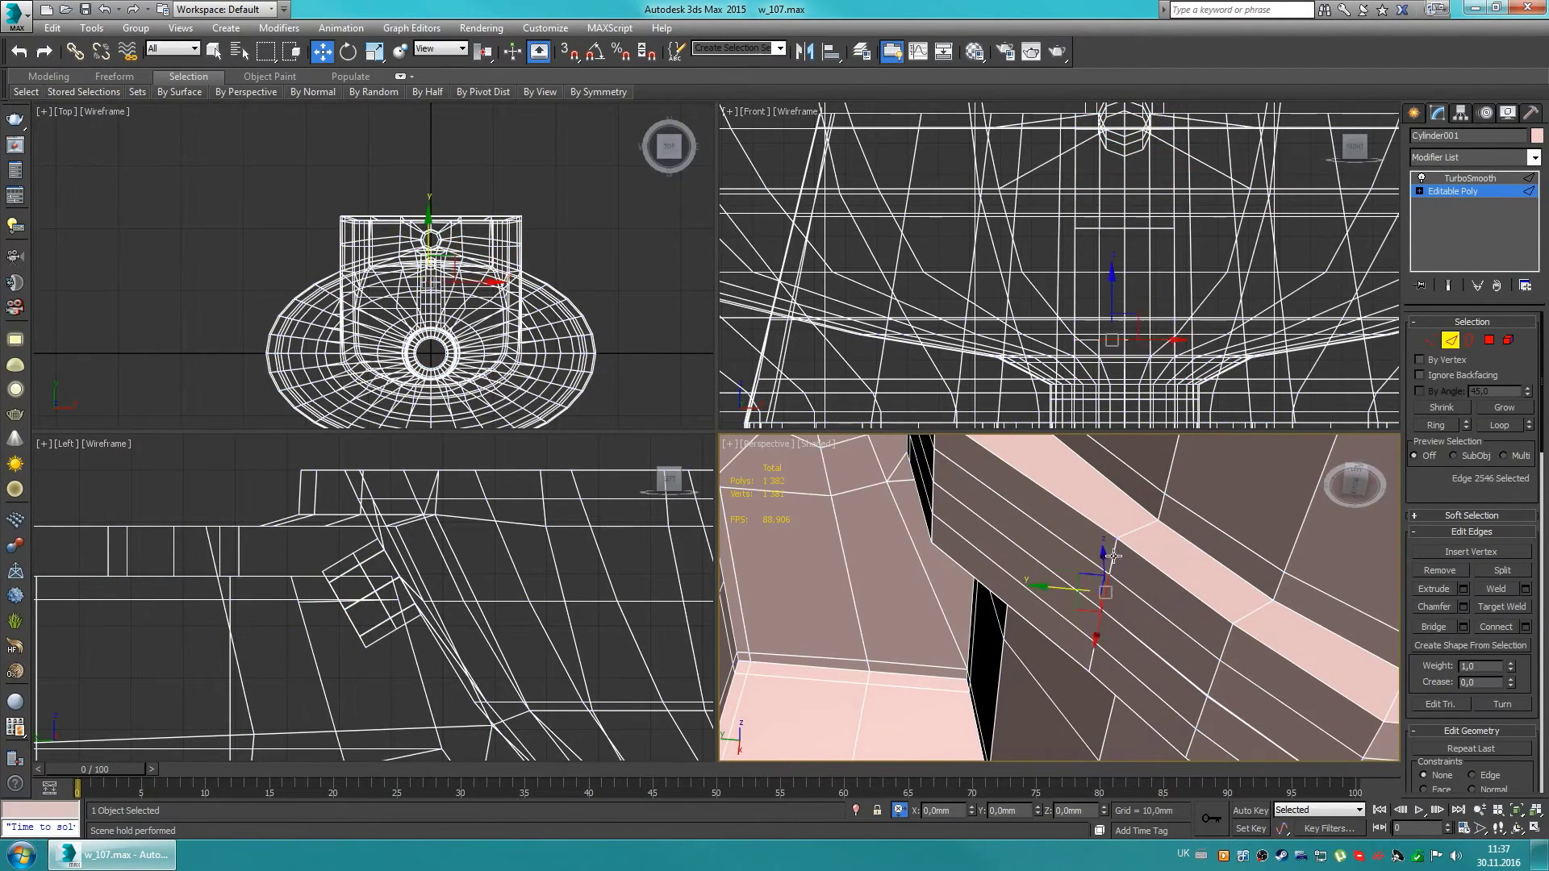
scroll(498, 549, up, 3)
key(1)
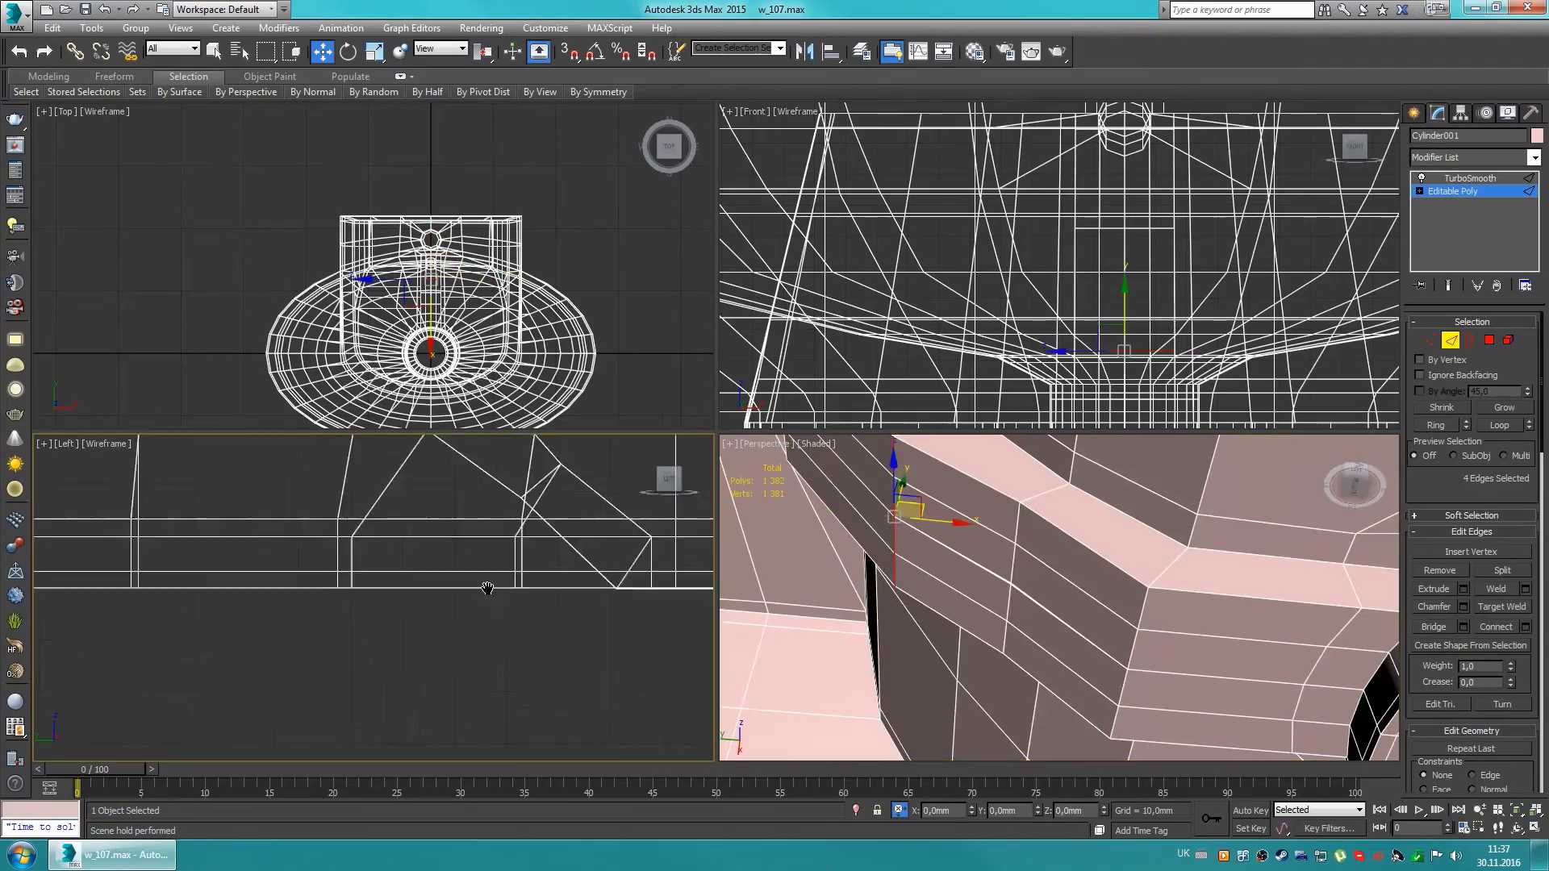
scroll(490, 607, up, 3)
alt+middle_drag(1008, 581, 1090, 525)
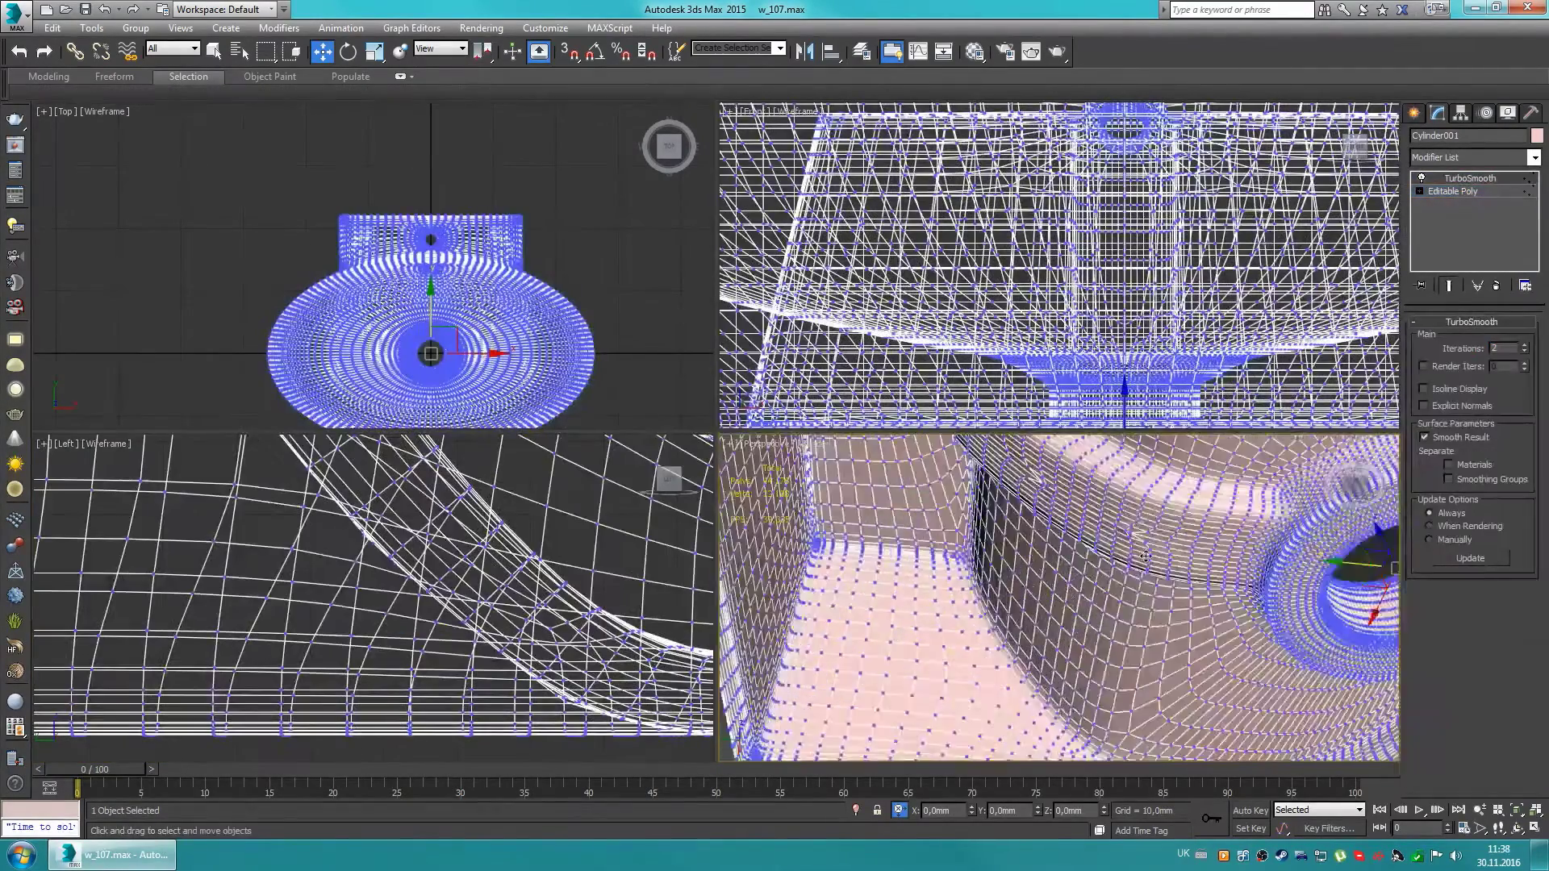
scroll(1132, 605, up, 4)
Step: Weld the channel's stray vertices at 0.1 mm and select the four end polygons
scroll(1132, 605, up, 3)
click(1132, 605)
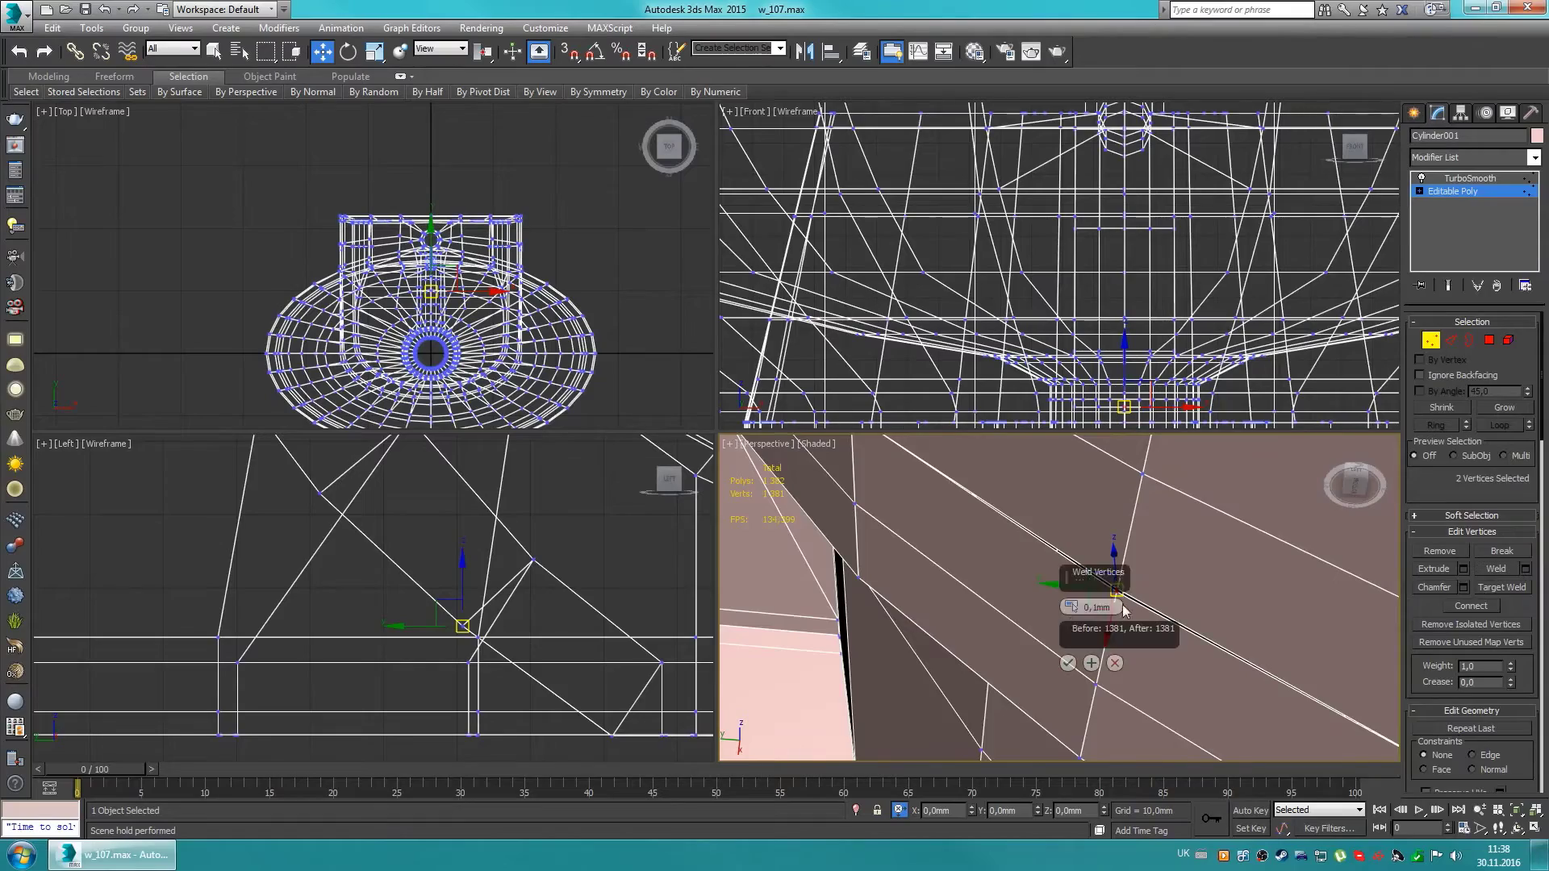
scroll(1048, 597, down, 5)
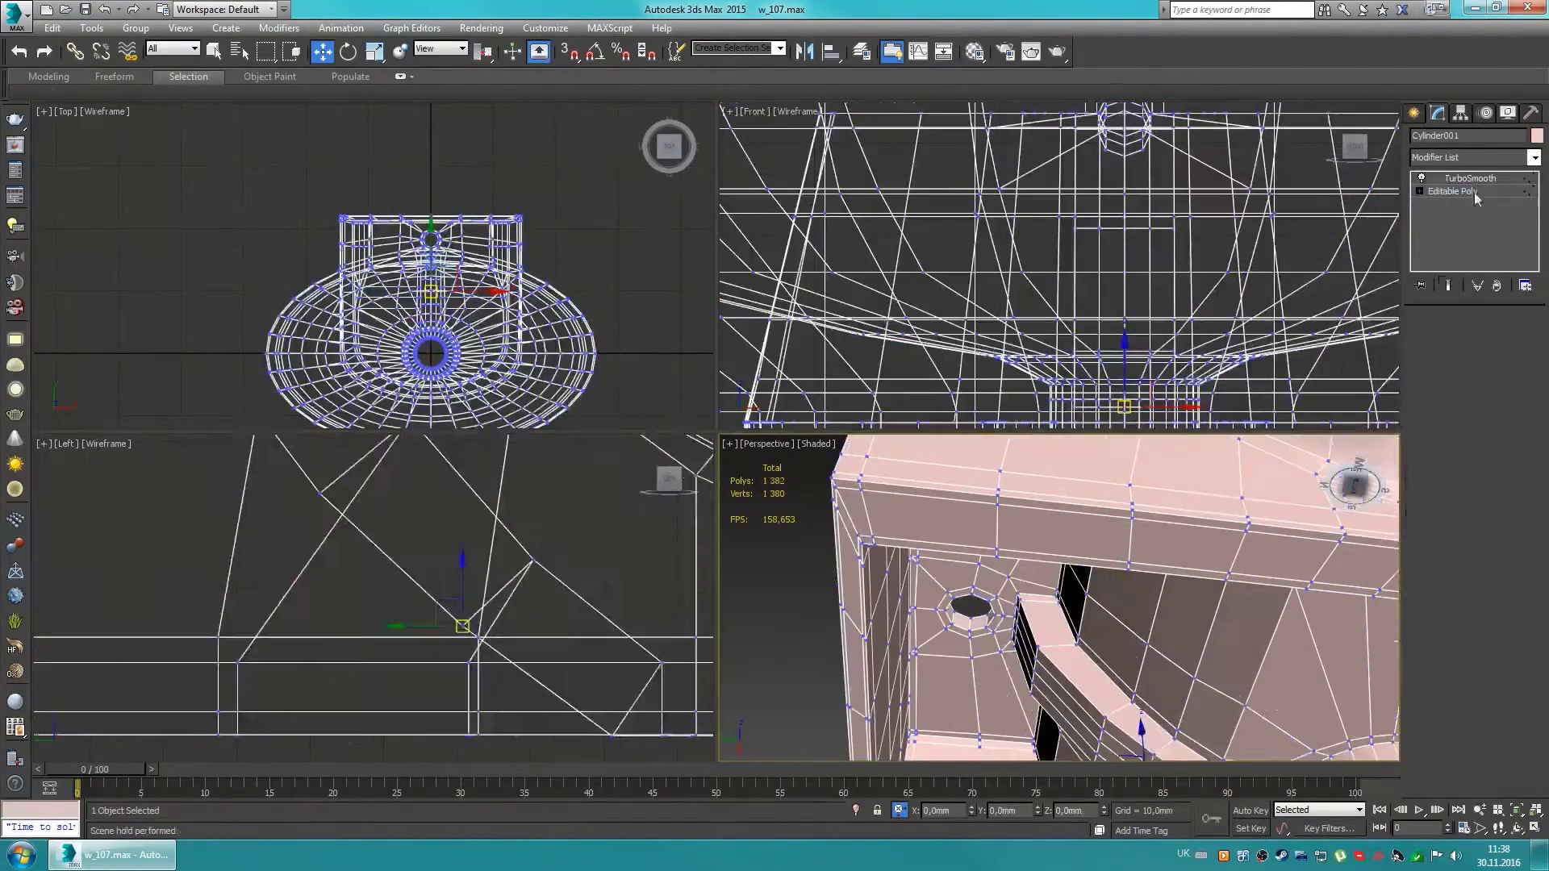
scroll(371, 508, up, 3)
key(4)
mouse_move(1129, 564)
alt+middle_down()
mouse_move(1180, 553)
mouse_move(1024, 640)
alt+middle_up()
click(1122, 520)
Step: Extrude the channel's four end polygons and extend its open border toward the drain
right_click(452, 565)
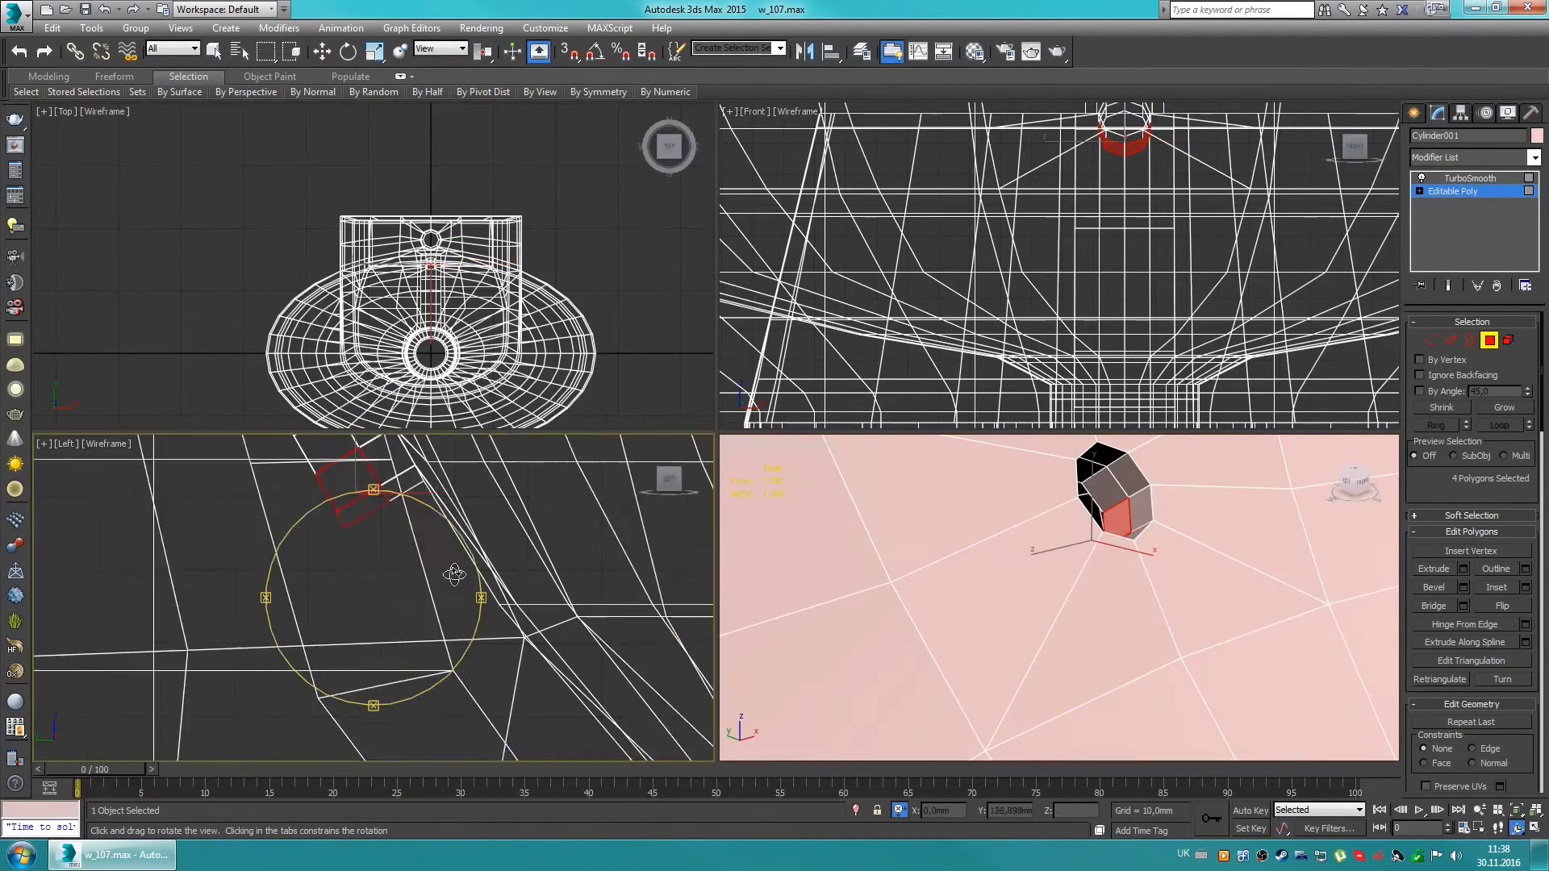
key(shift+e)
click(391, 655)
key(w)
scroll(456, 605, down, 3)
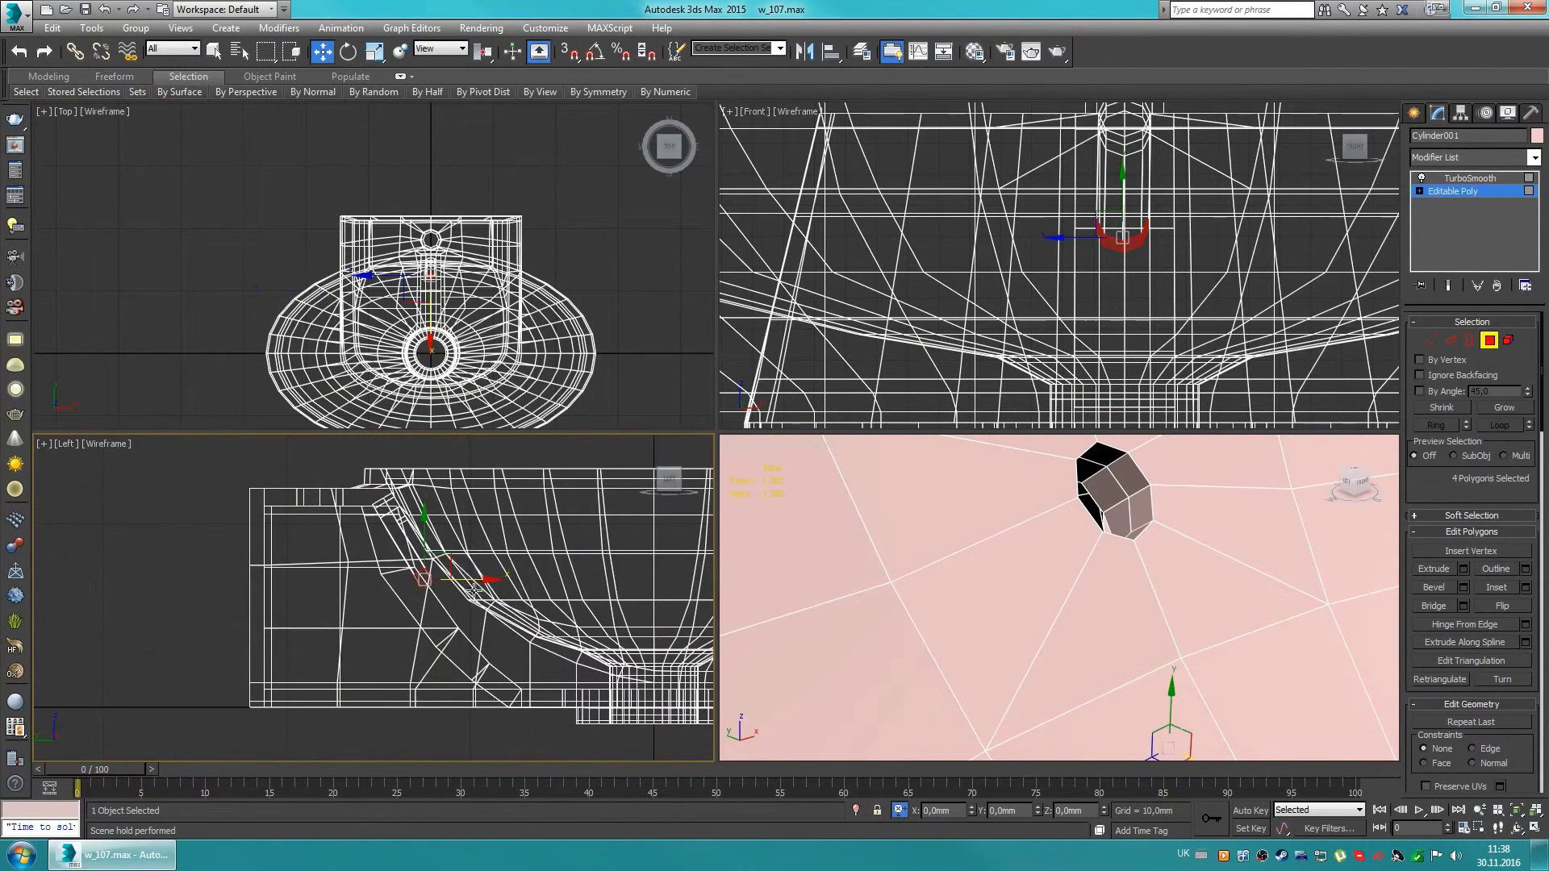
key(3)
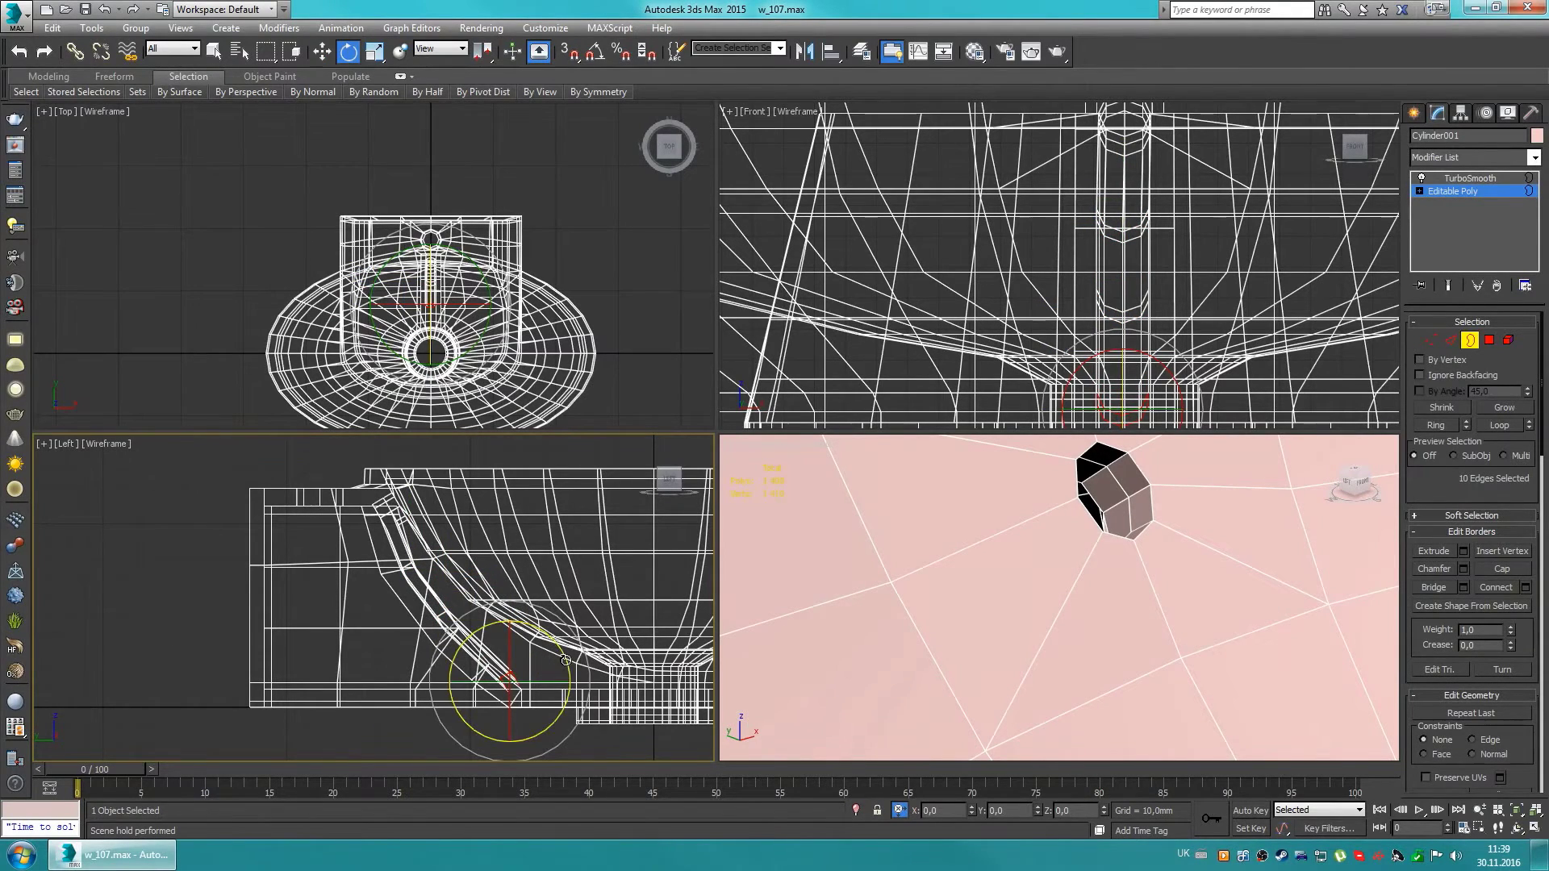
alt+middle_drag(1049, 581, 1107, 597)
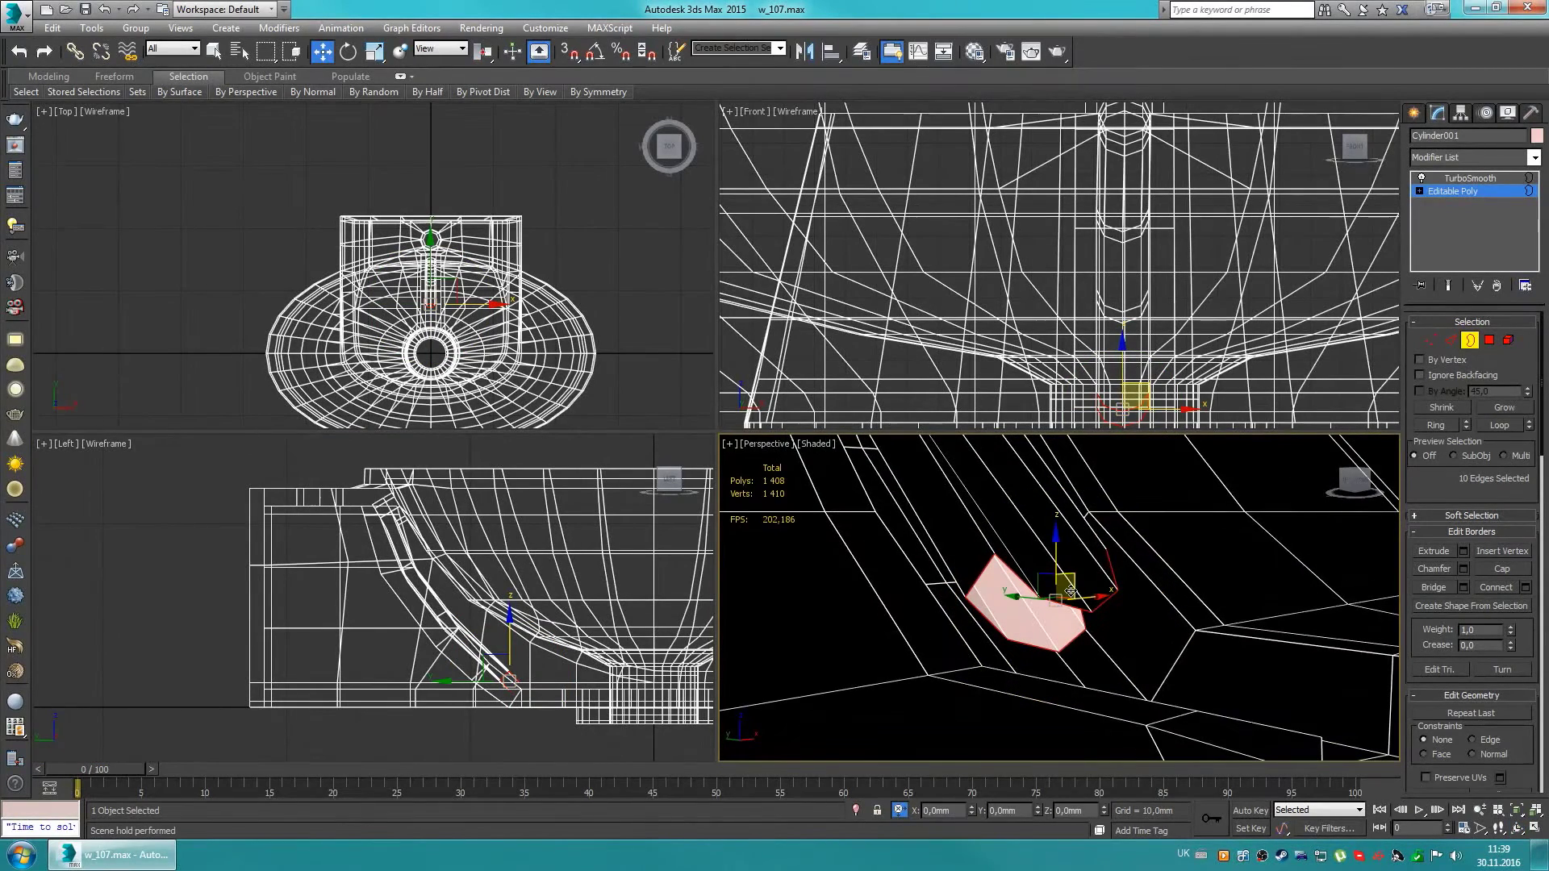
drag(1052, 601, 1044, 593)
key(ctrl+z)
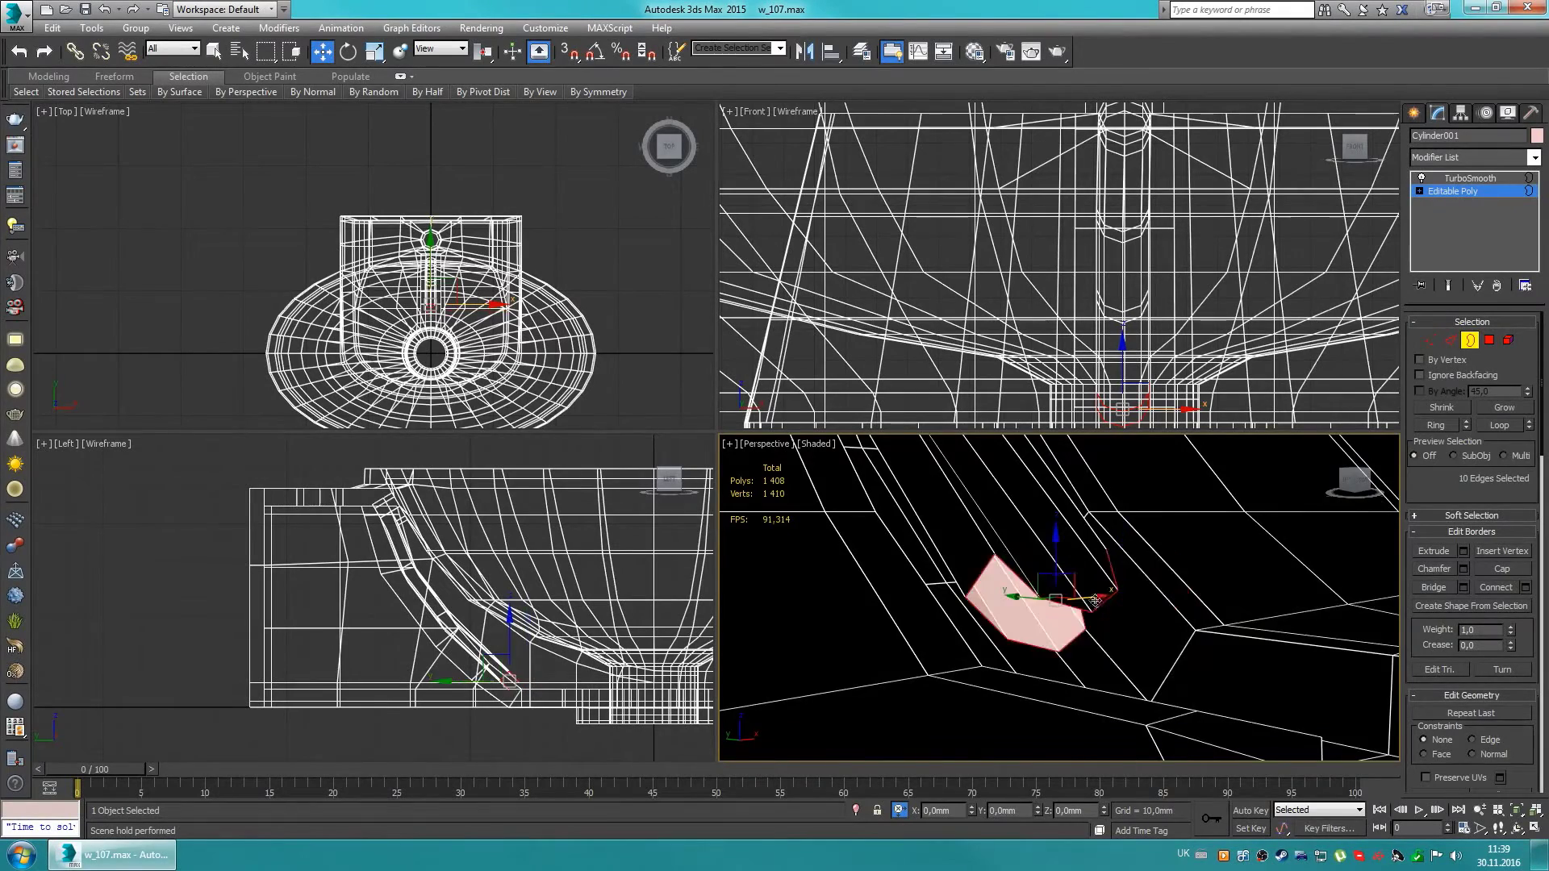
alt+middle_drag(1090, 591, 995, 597)
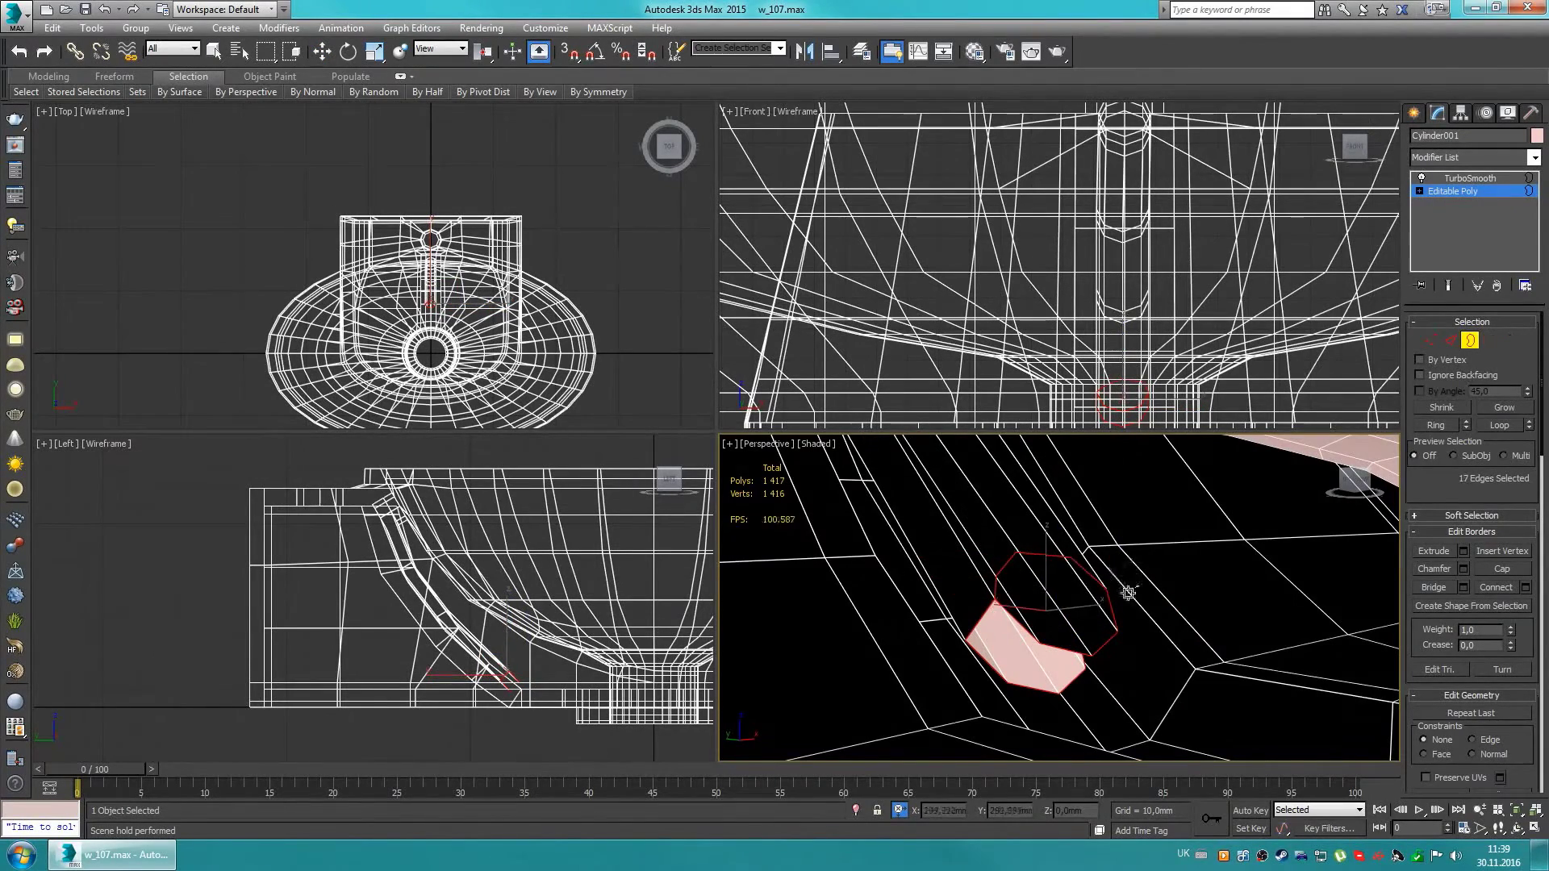
Step: Target-weld the channel's loose vertex and cap its open end
alt+middle_drag(1127, 593, 1010, 533)
key(1)
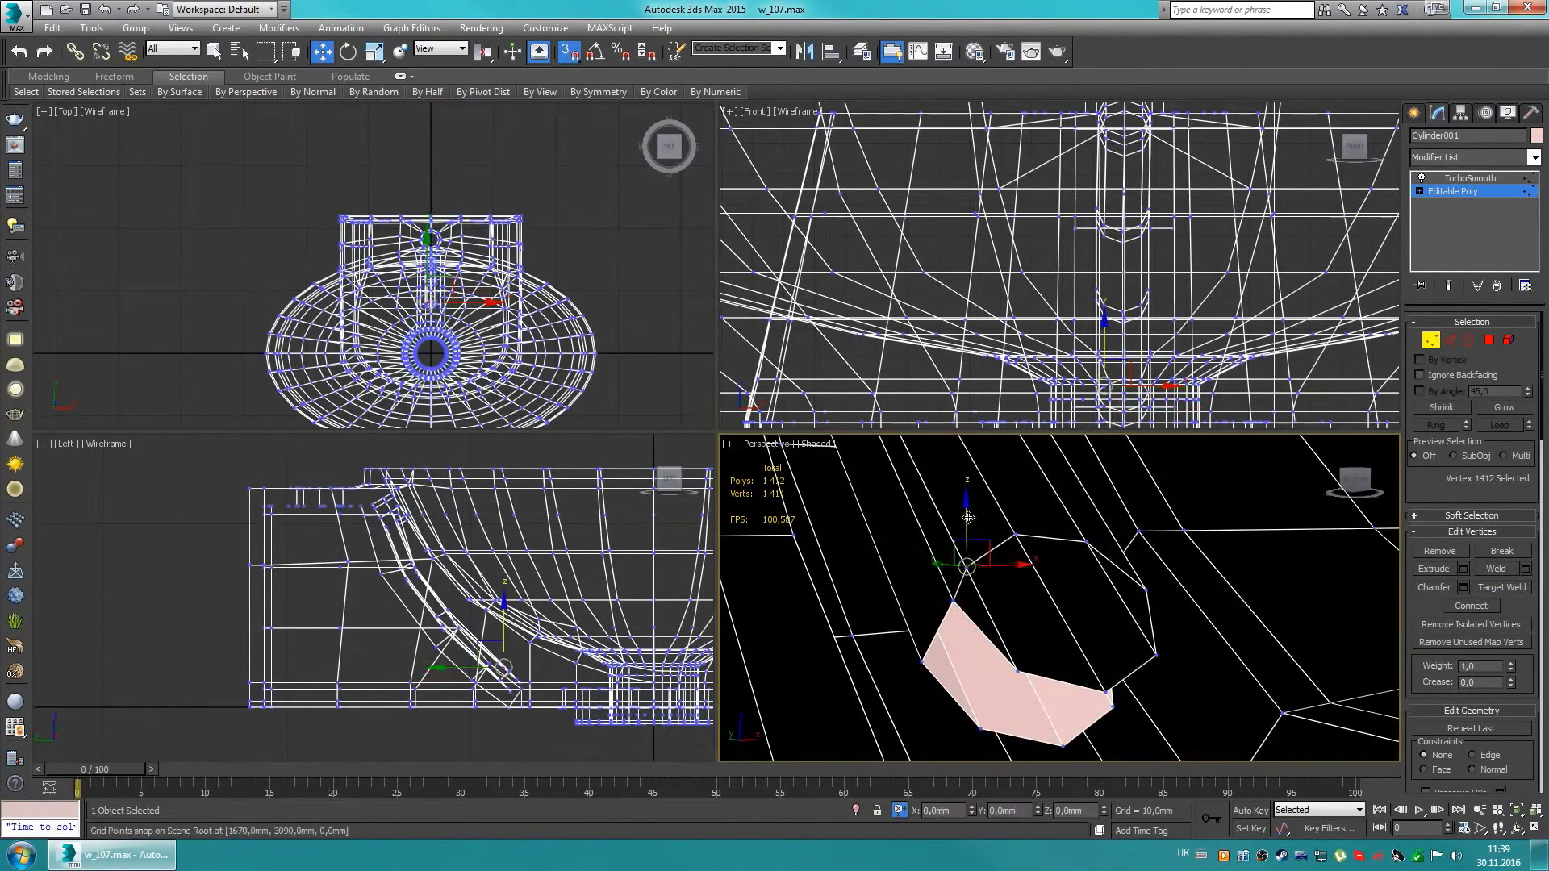
alt+middle_drag(1009, 555, 1022, 508)
key(w)
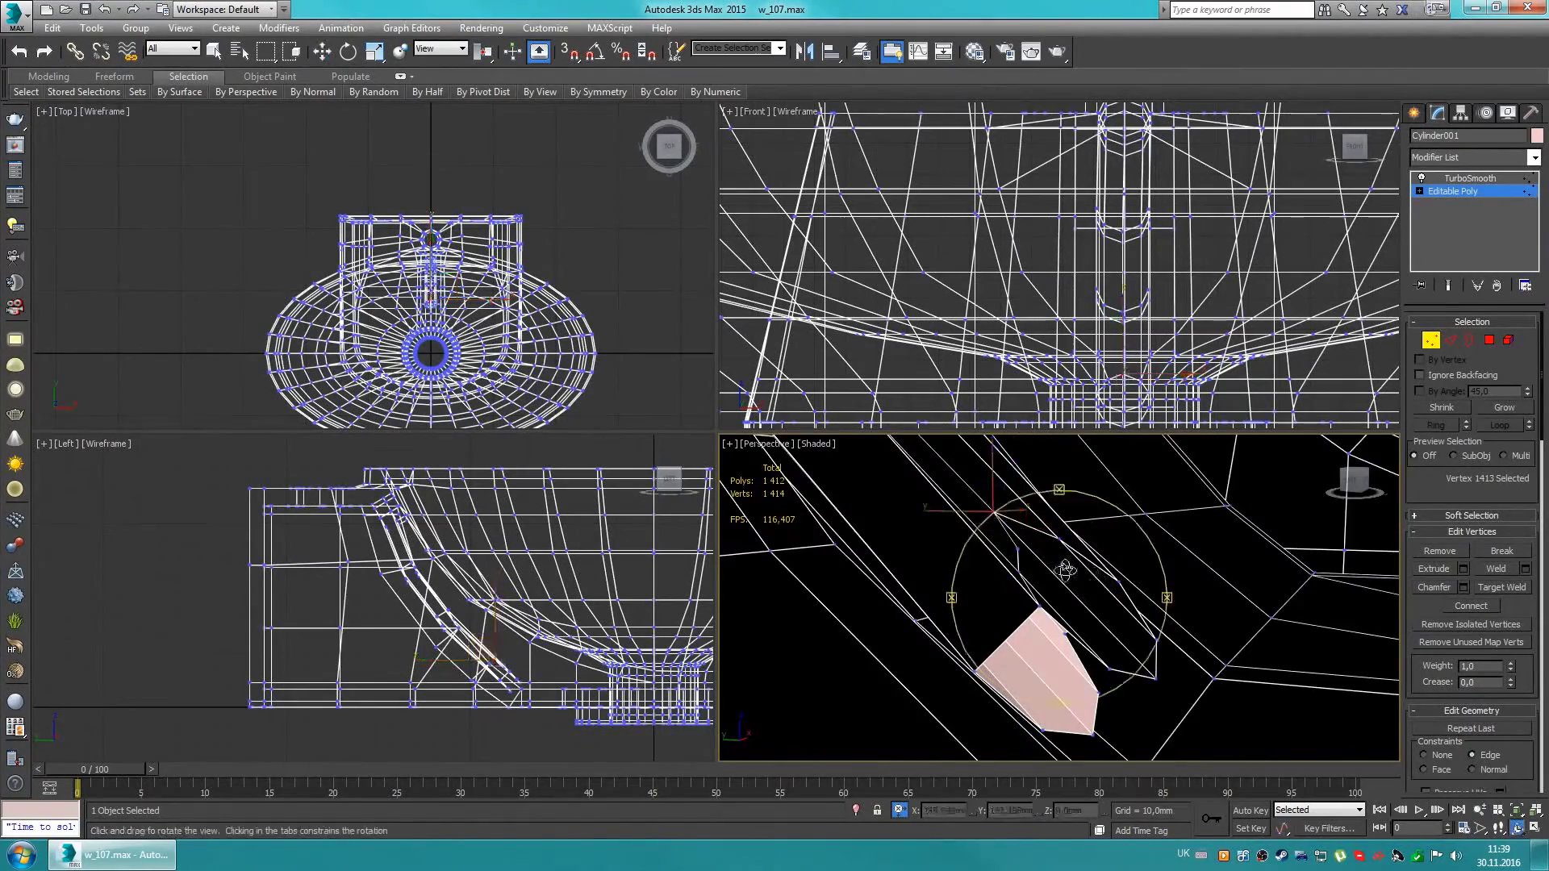
alt+middle_drag(1065, 570, 1011, 547)
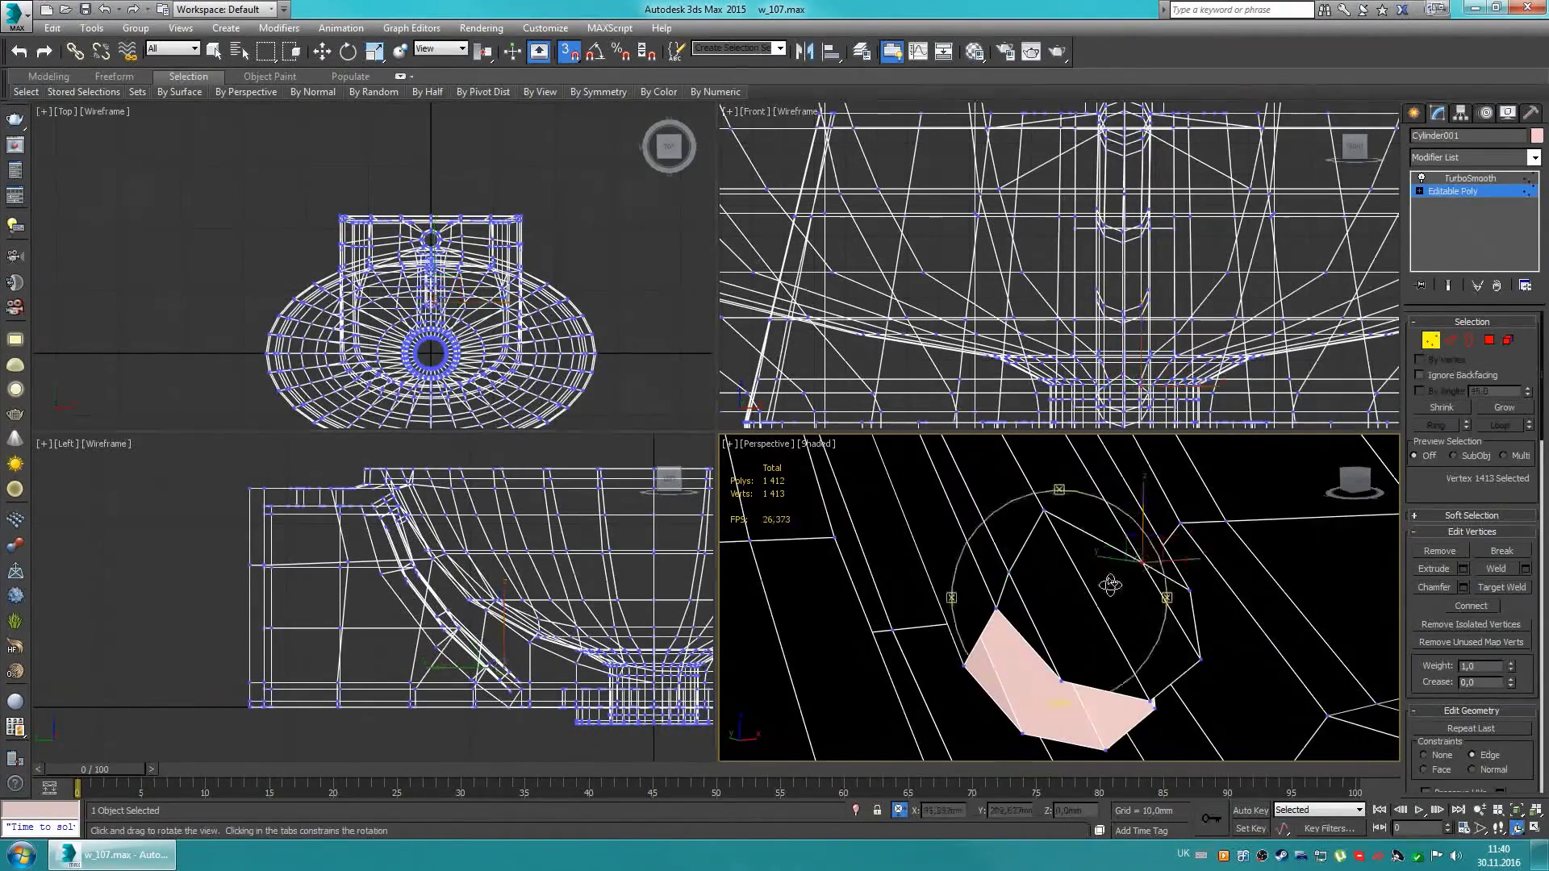
alt+middle_drag(1110, 585, 1147, 541)
key(w)
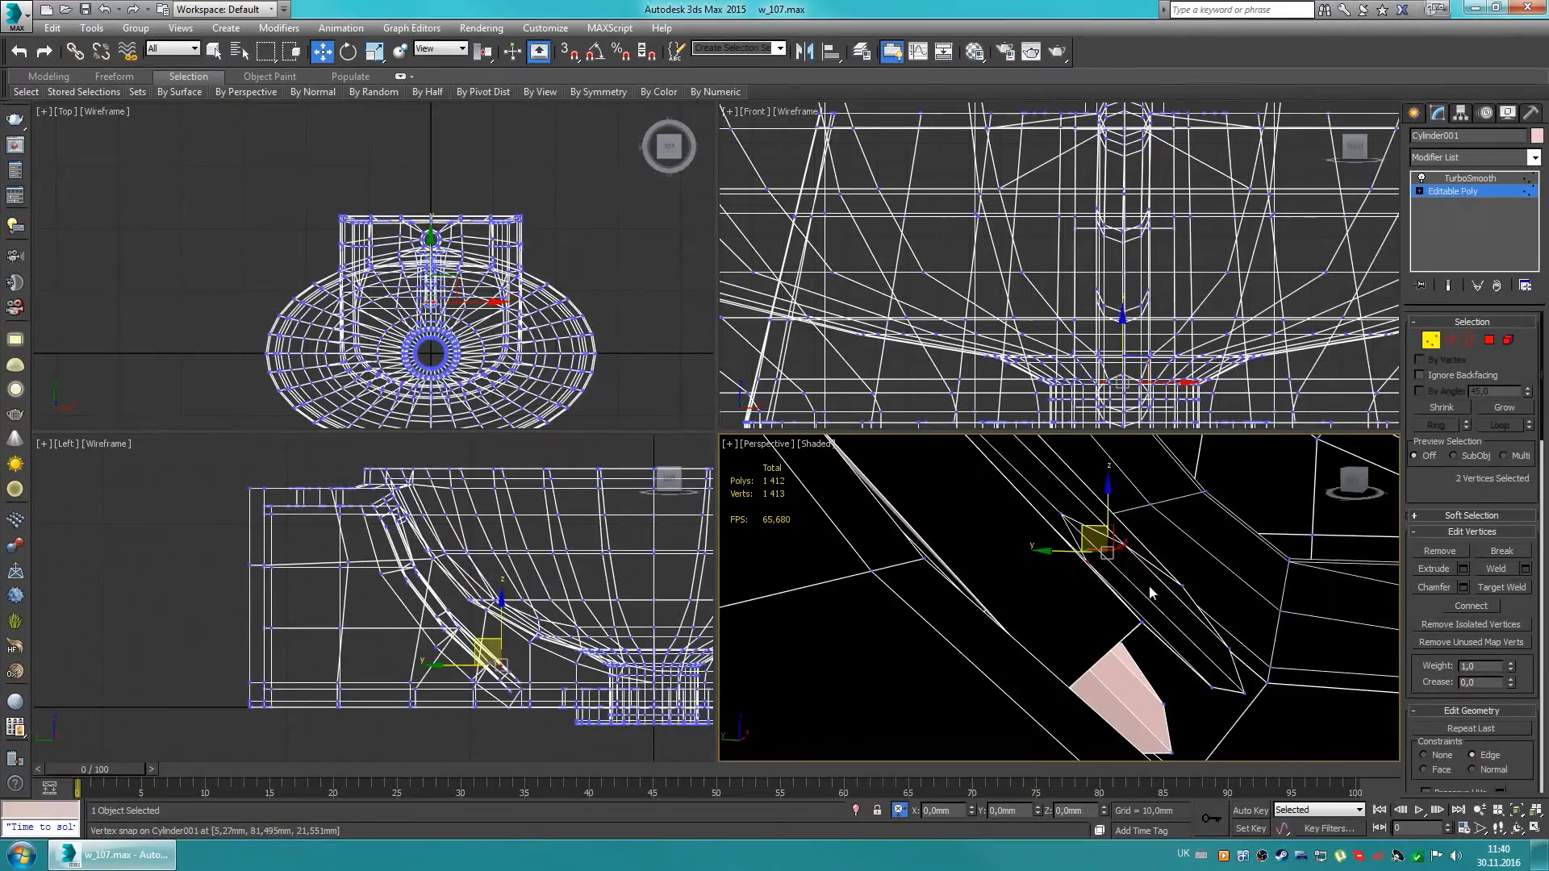
key(3)
alt+middle_drag(1200, 620, 1042, 605)
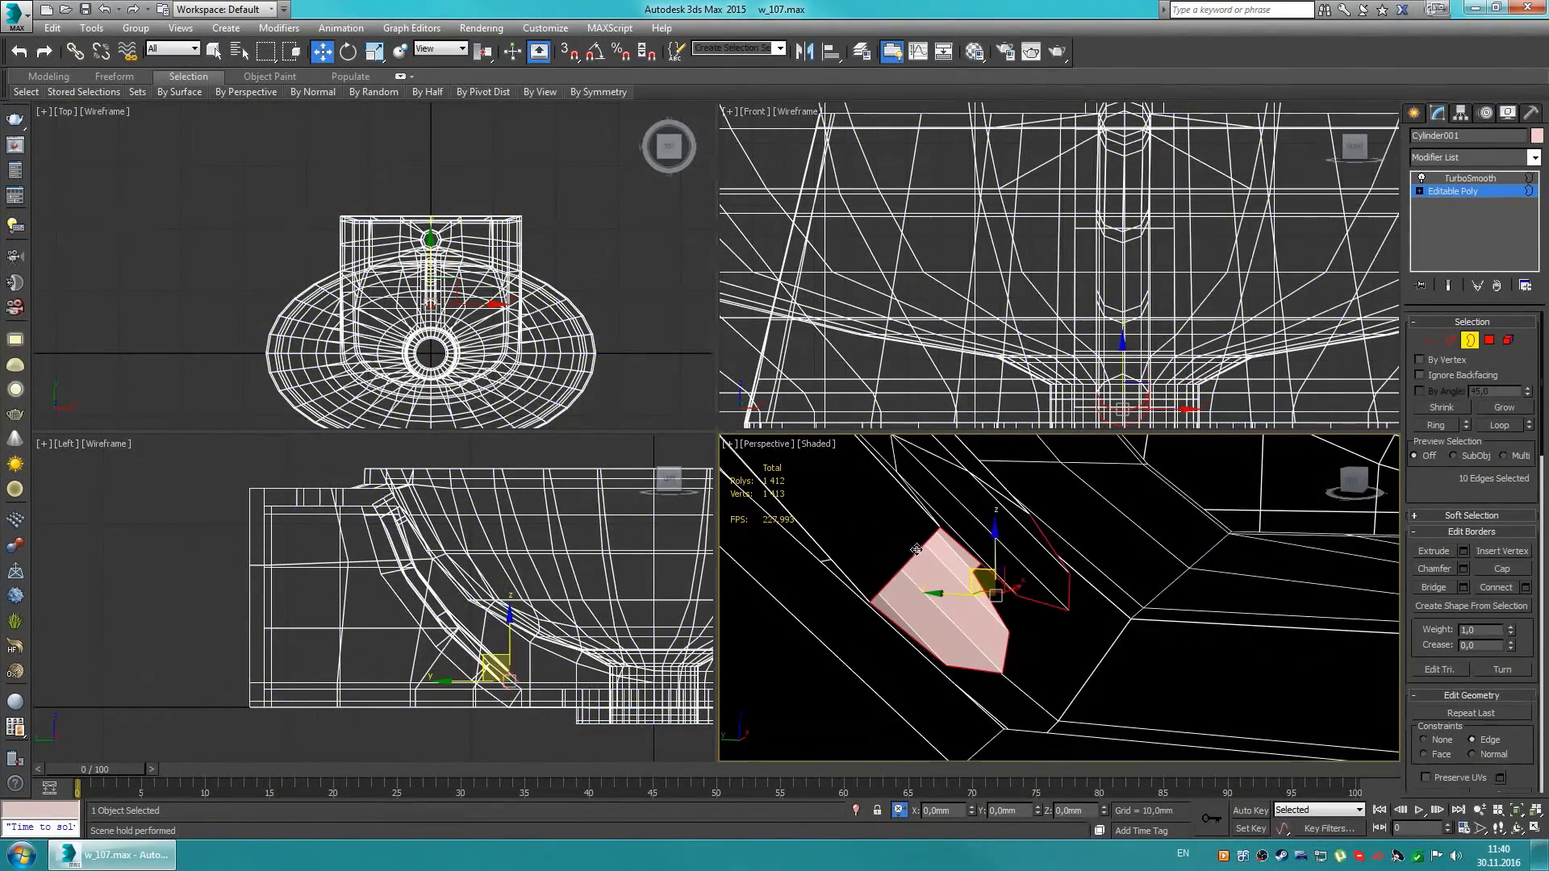
alt+middle_drag(968, 565, 1044, 521)
Step: Move the channel's end polygons down toward the drain and make them narrower
key(4)
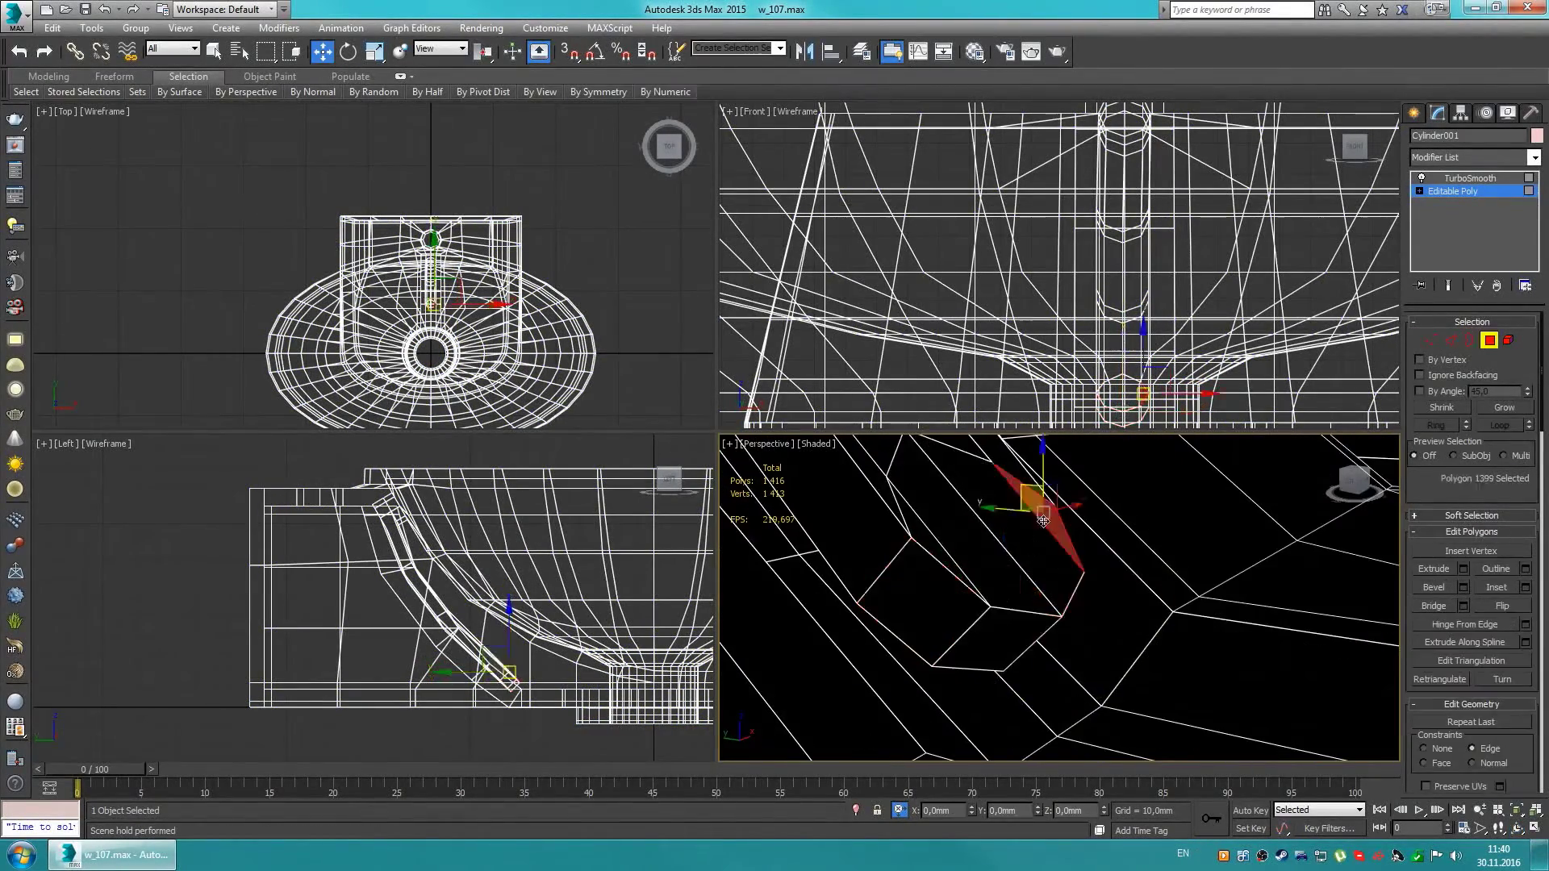
scroll(1044, 521, down, 3)
scroll(538, 555, up, 5)
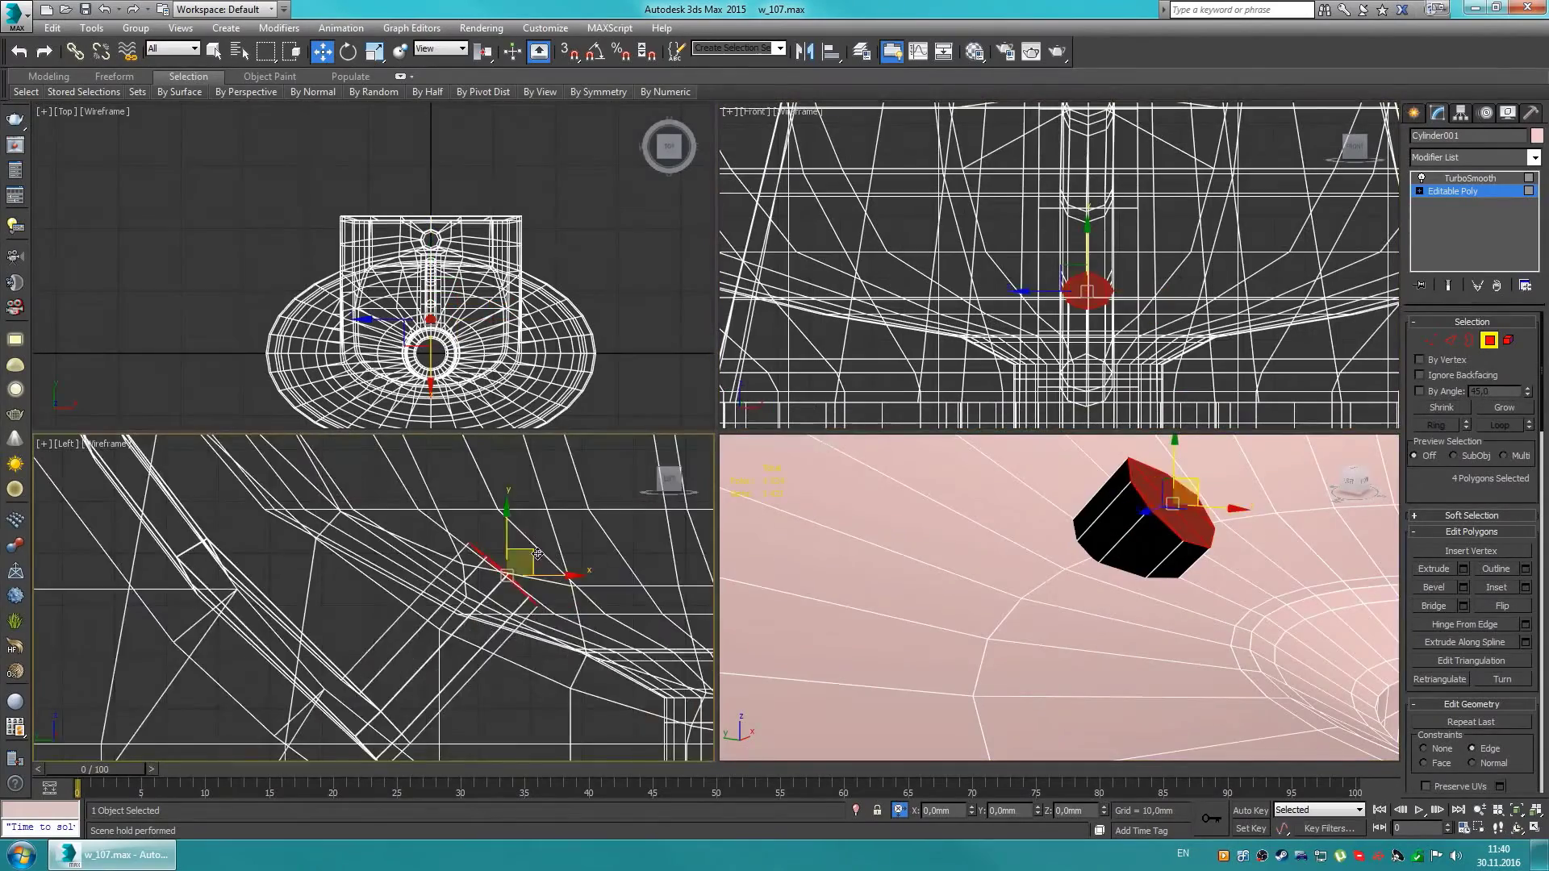
middle_drag(537, 554, 500, 476)
drag(467, 467, 565, 645)
key(e)
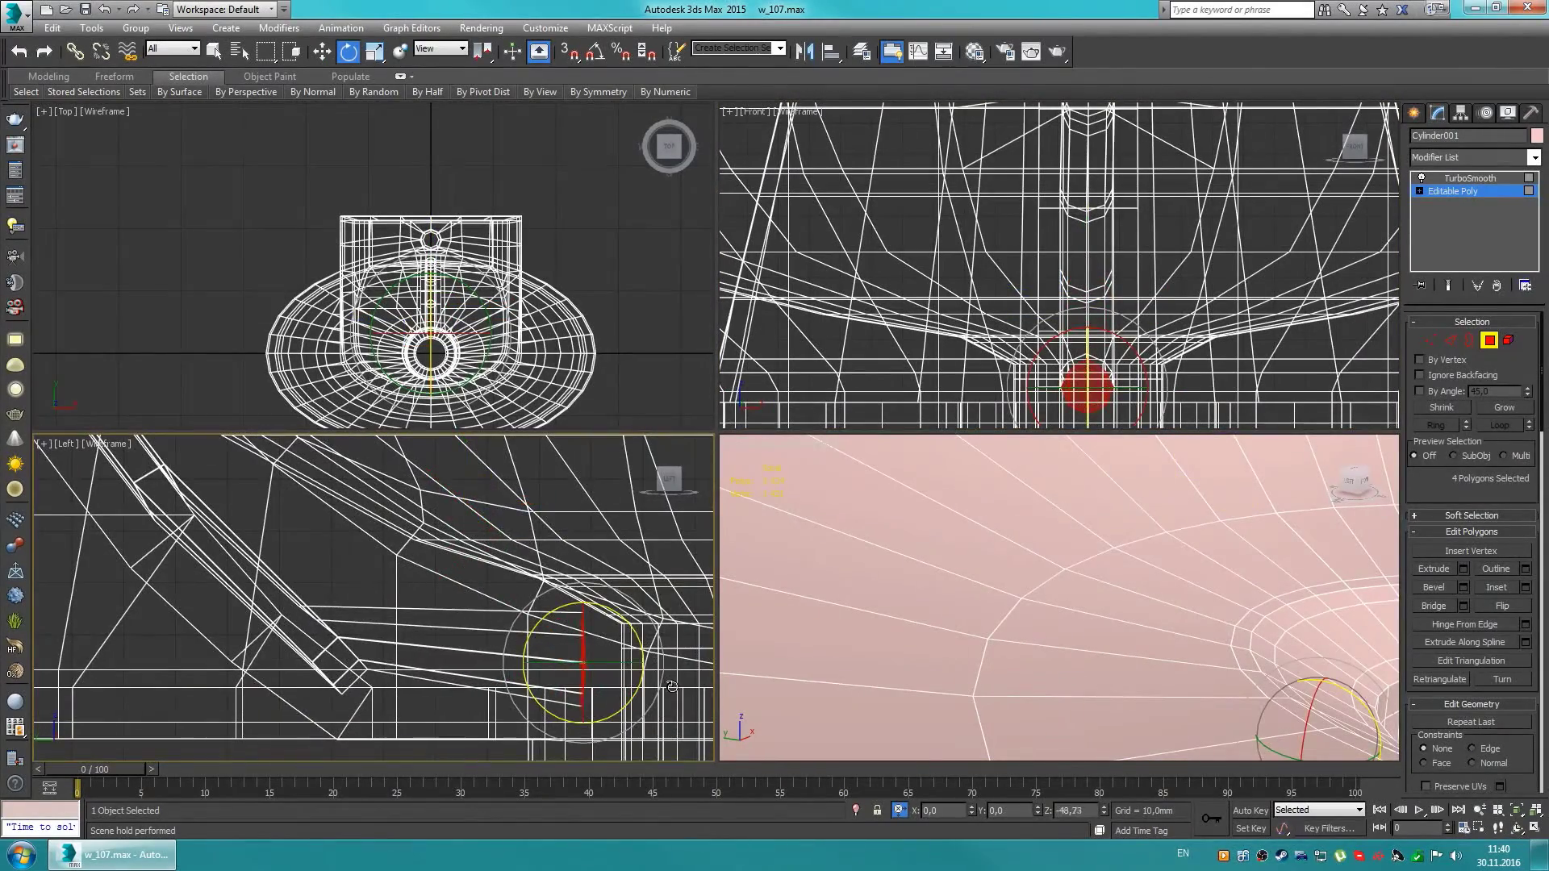
scroll(532, 577, down, 2)
key(w)
drag(508, 574, 484, 589)
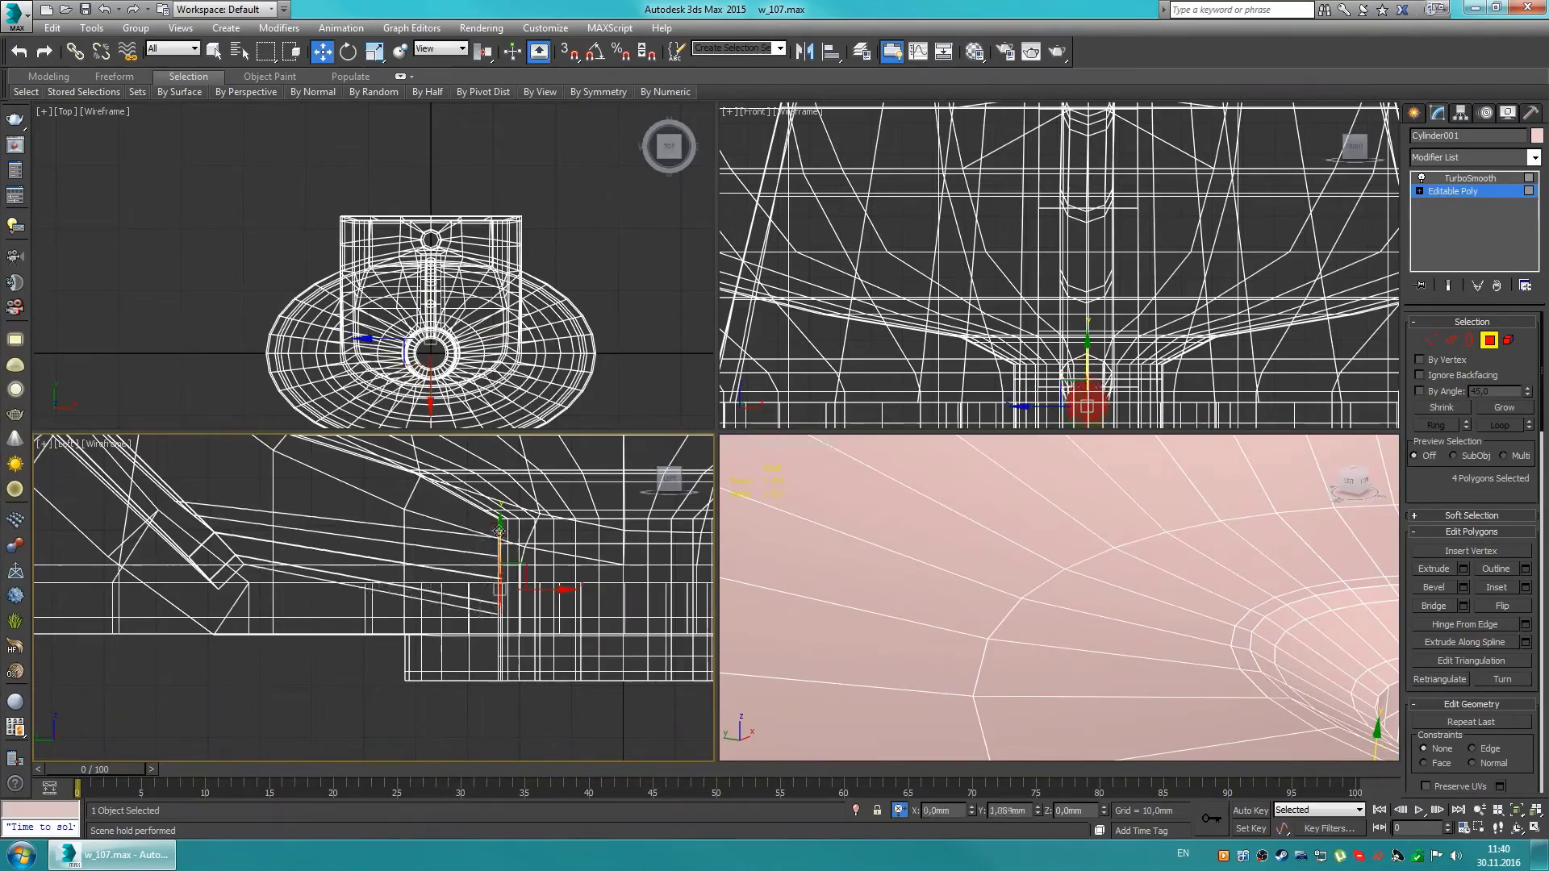
scroll(416, 646, up, 2)
Step: Select the overflow channel's polygons, grow the selection along it, and isolate them
key(1)
key(w)
click(1107, 622)
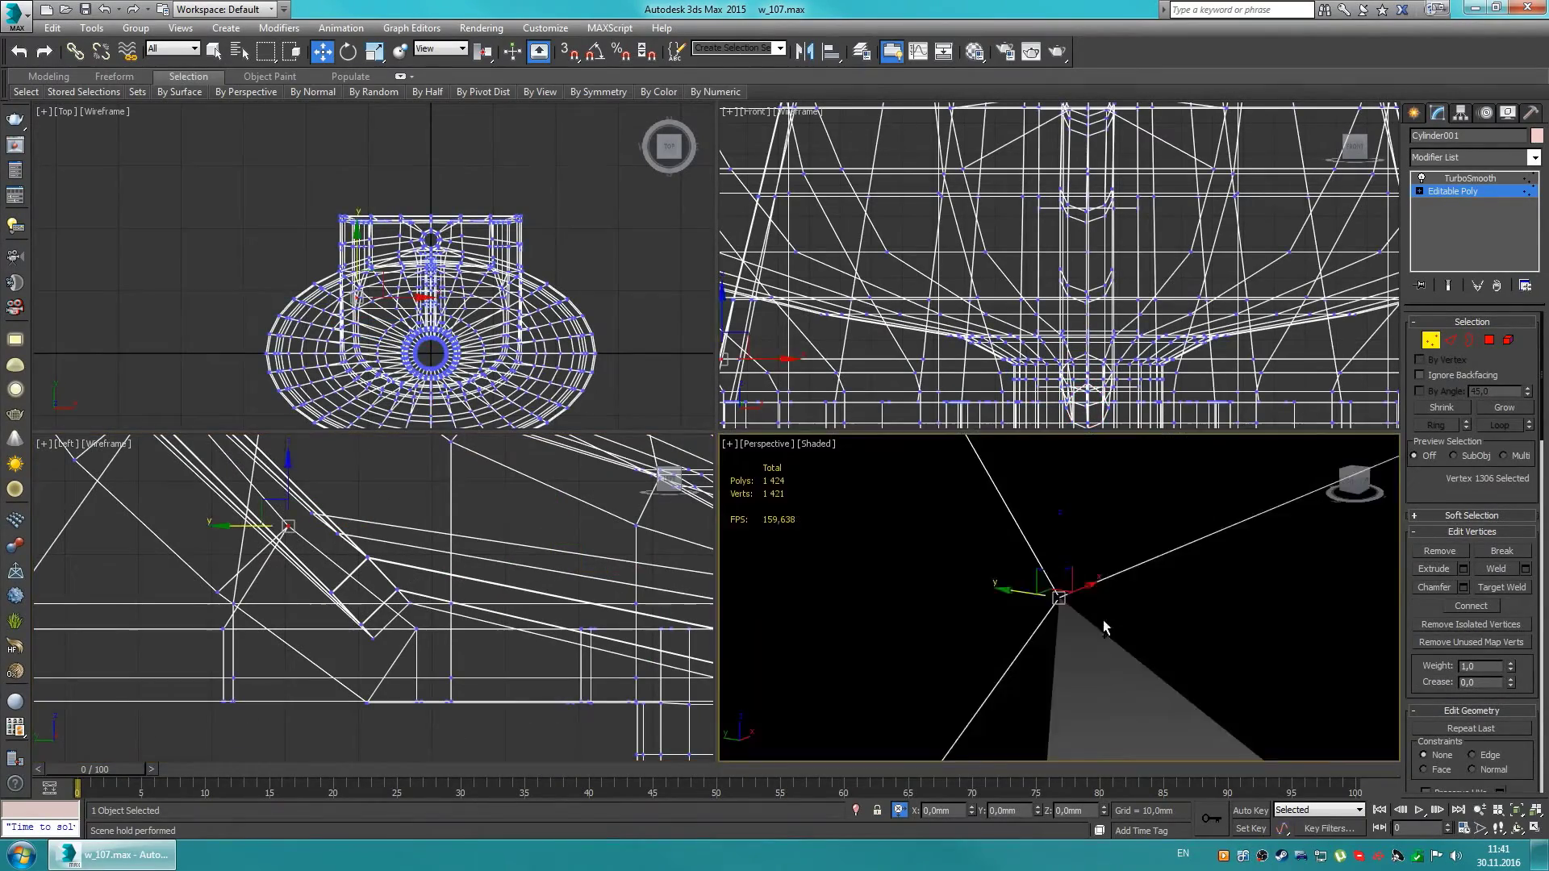
mouse_move(1131, 553)
alt+middle_down()
mouse_move(396, 638)
mouse_move(364, 580)
alt+middle_up()
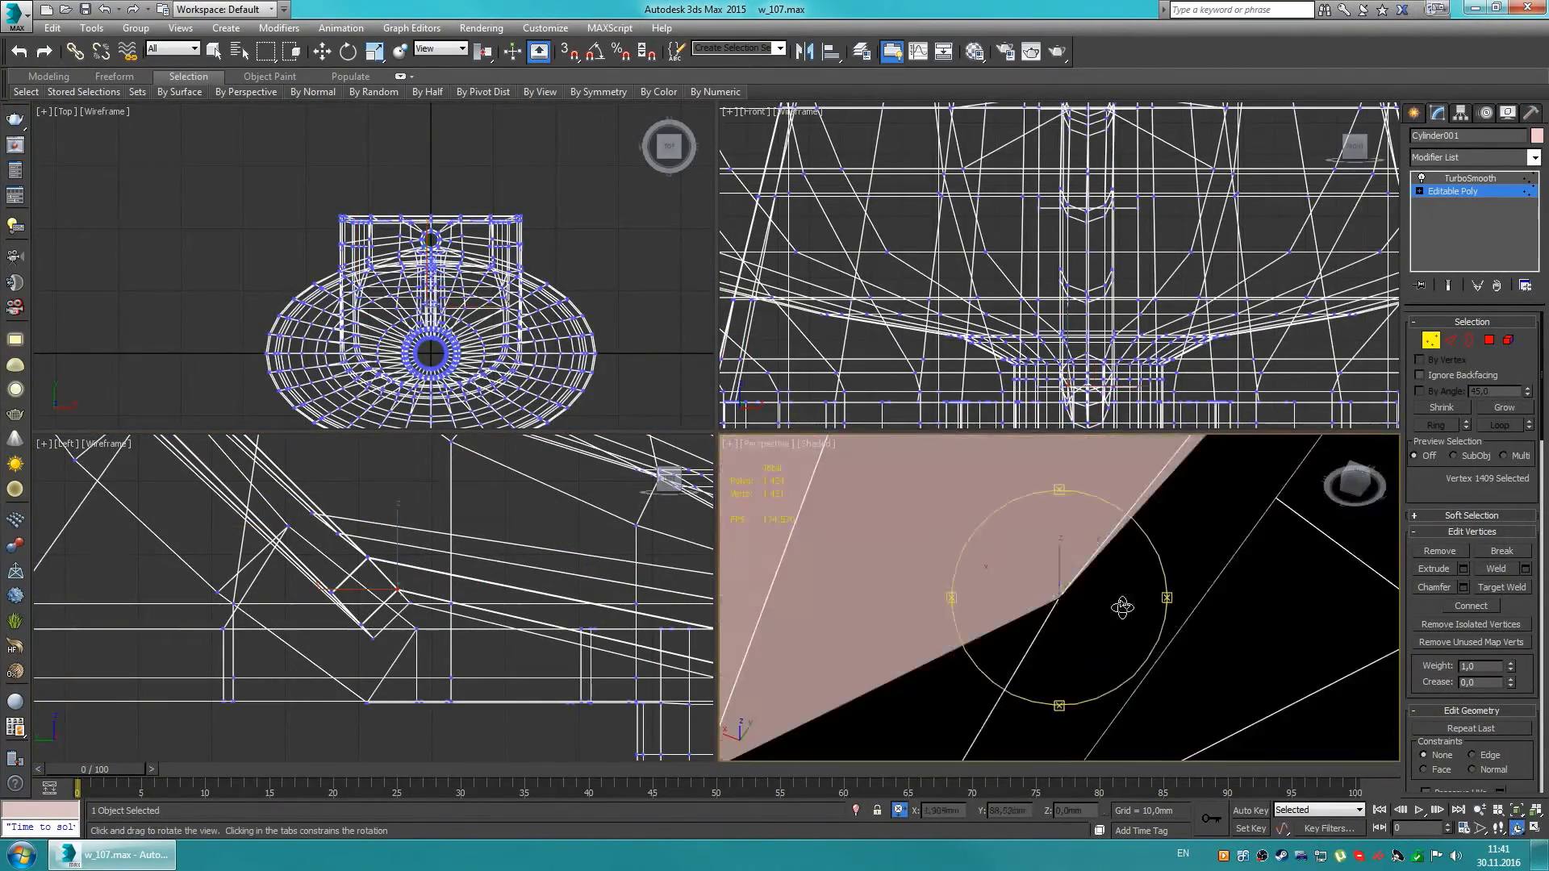
key(4)
click(1497, 410)
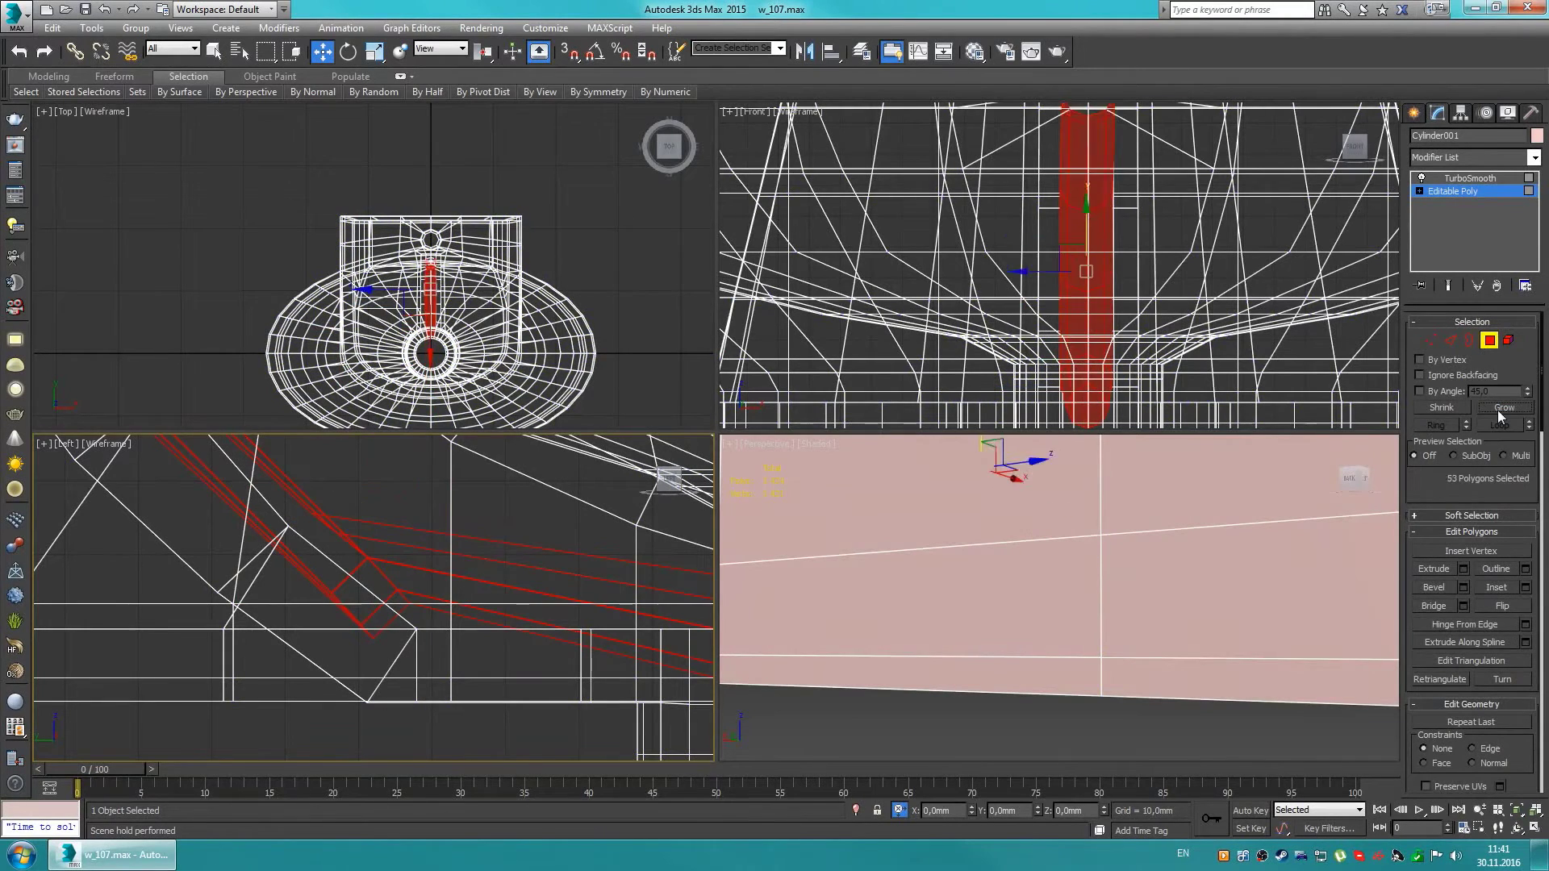
scroll(1049, 266, down, 3)
mouse_move(1065, 557)
middle_down()
mouse_move(1042, 553)
mouse_move(1049, 564)
middle_up()
key(alt+q)
alt+middle_drag(419, 594, 339, 528)
Step: Rotate the bend's edge ring and flatten the end vertices so the channel angles toward the drain
key(1)
key(2)
scroll(339, 529, down, 3)
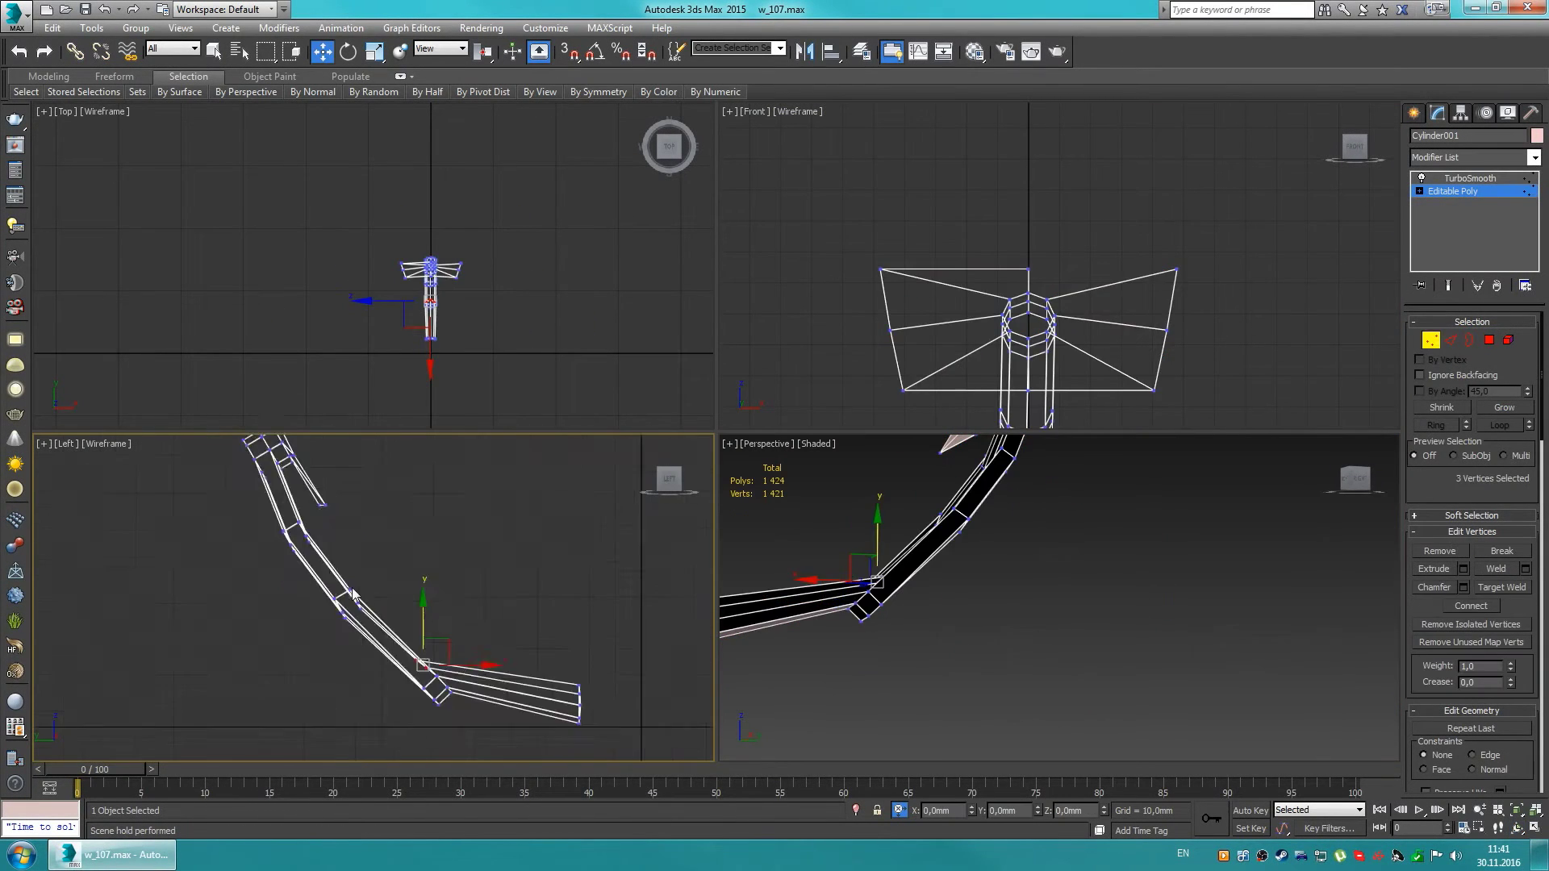
key(r)
scroll(339, 565, up, 4)
key(e)
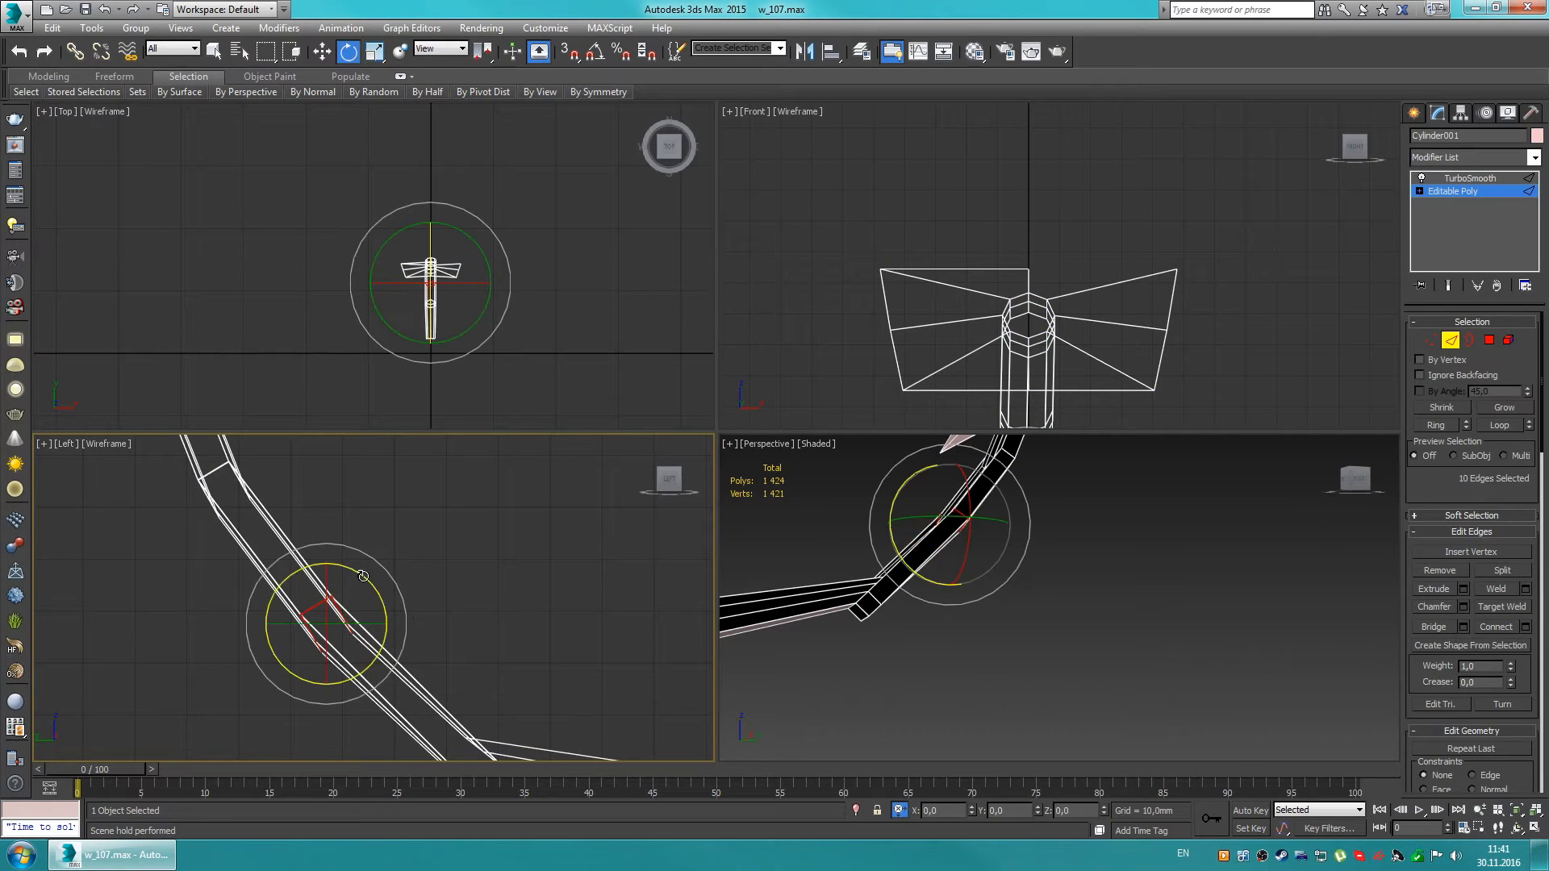
click(301, 638)
middle_drag(395, 640, 337, 578)
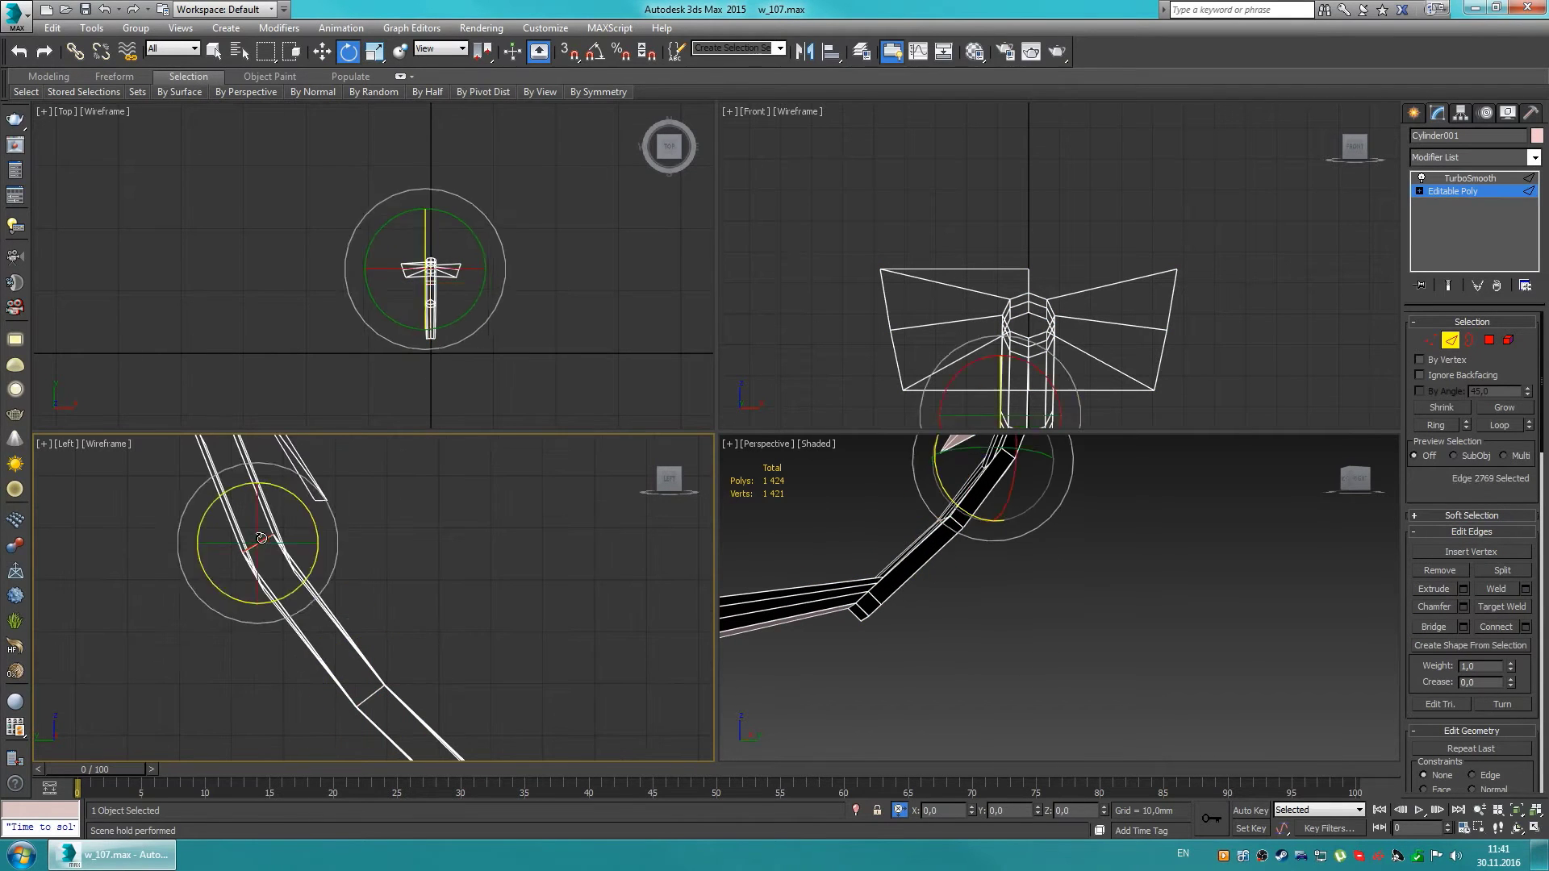
drag(337, 579, 319, 529)
middle_drag(367, 593, 391, 642)
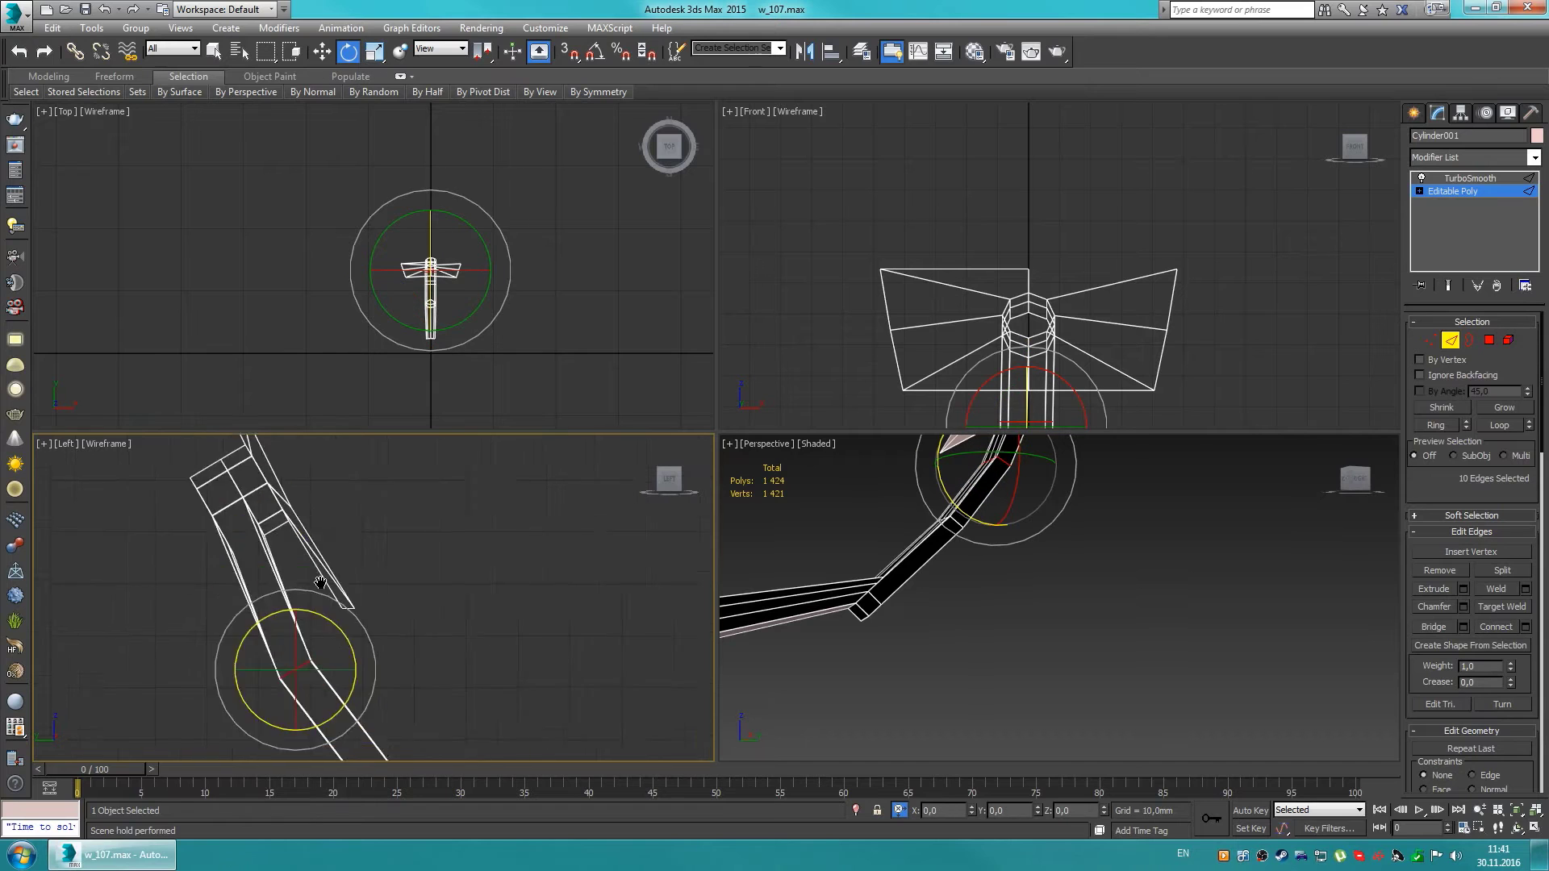
scroll(391, 642, down, 3)
key(1)
key(r)
drag(365, 623, 398, 624)
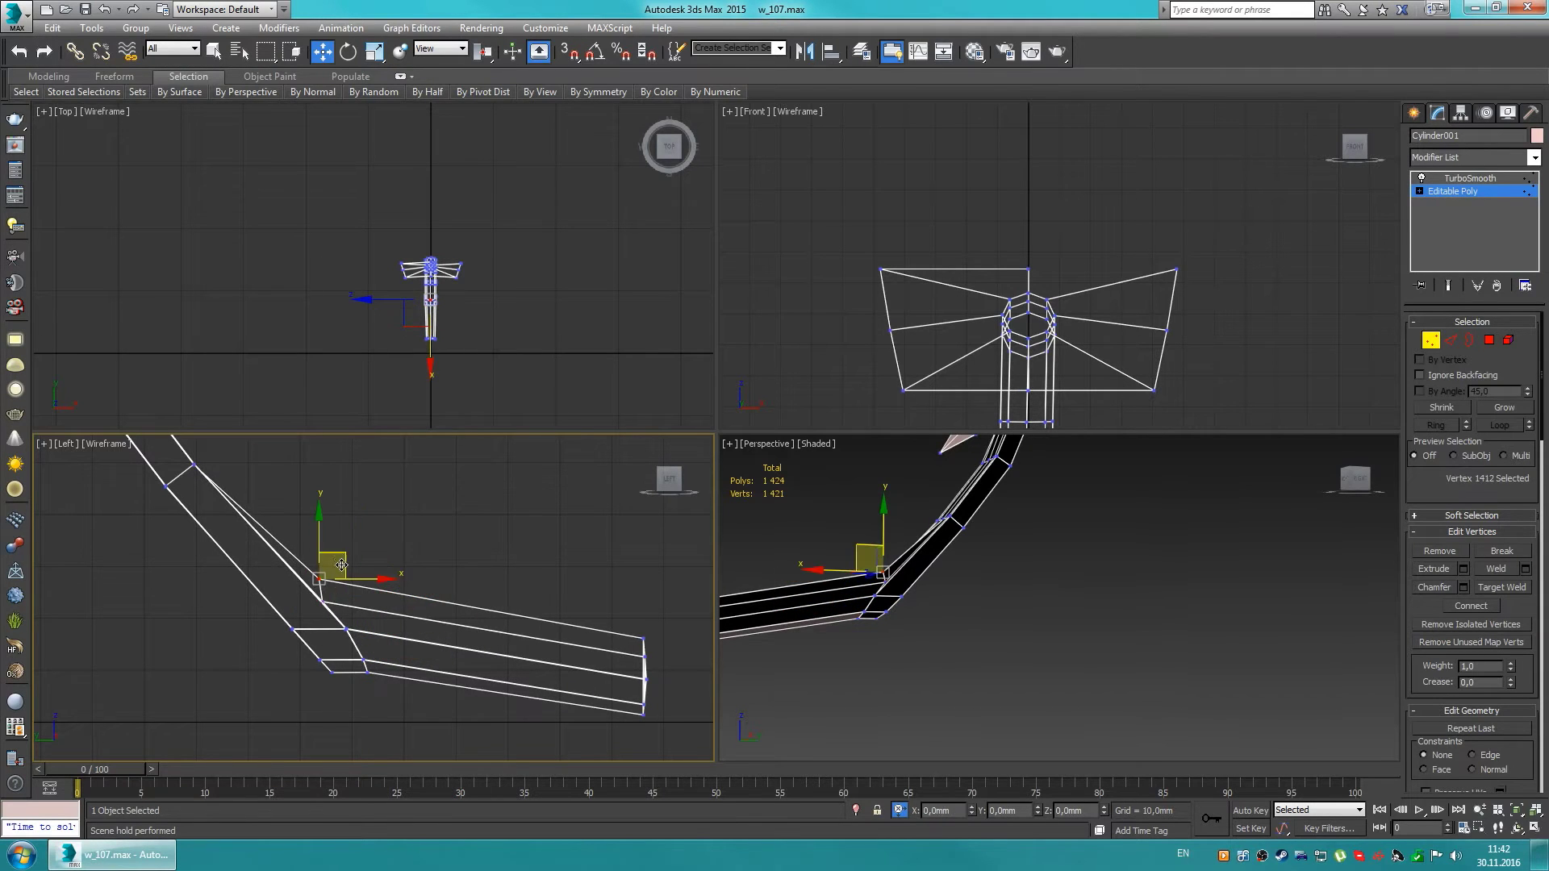
Step: Bring back the rest of the basin and connect a new edge loop around the drain wall
click(1470, 179)
mouse_move(794, 647)
middle_down()
mouse_move(979, 623)
mouse_move(1095, 506)
mouse_move(1037, 536)
mouse_move(1092, 553)
mouse_move(1075, 529)
middle_up()
key(4)
key(alt+q)
key(2)
key(w)
scroll(1095, 506, up, 3)
key(ctrl+shift+e)
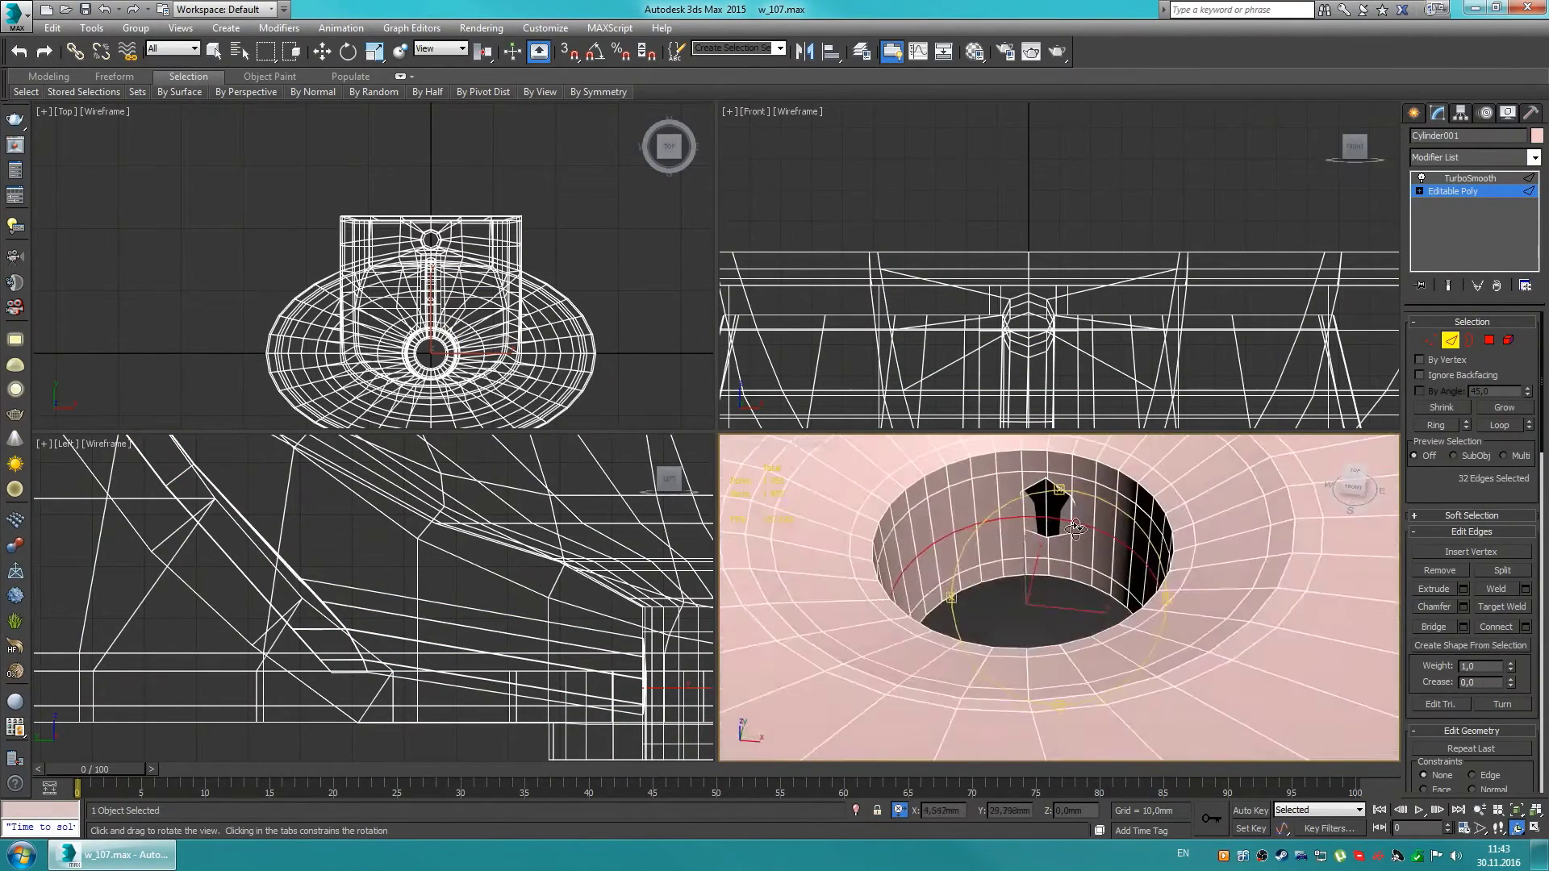
Step: Delete two drain-wall polygons and bridge the channel end into the drain opening
scroll(1057, 564, up, 5)
key(4)
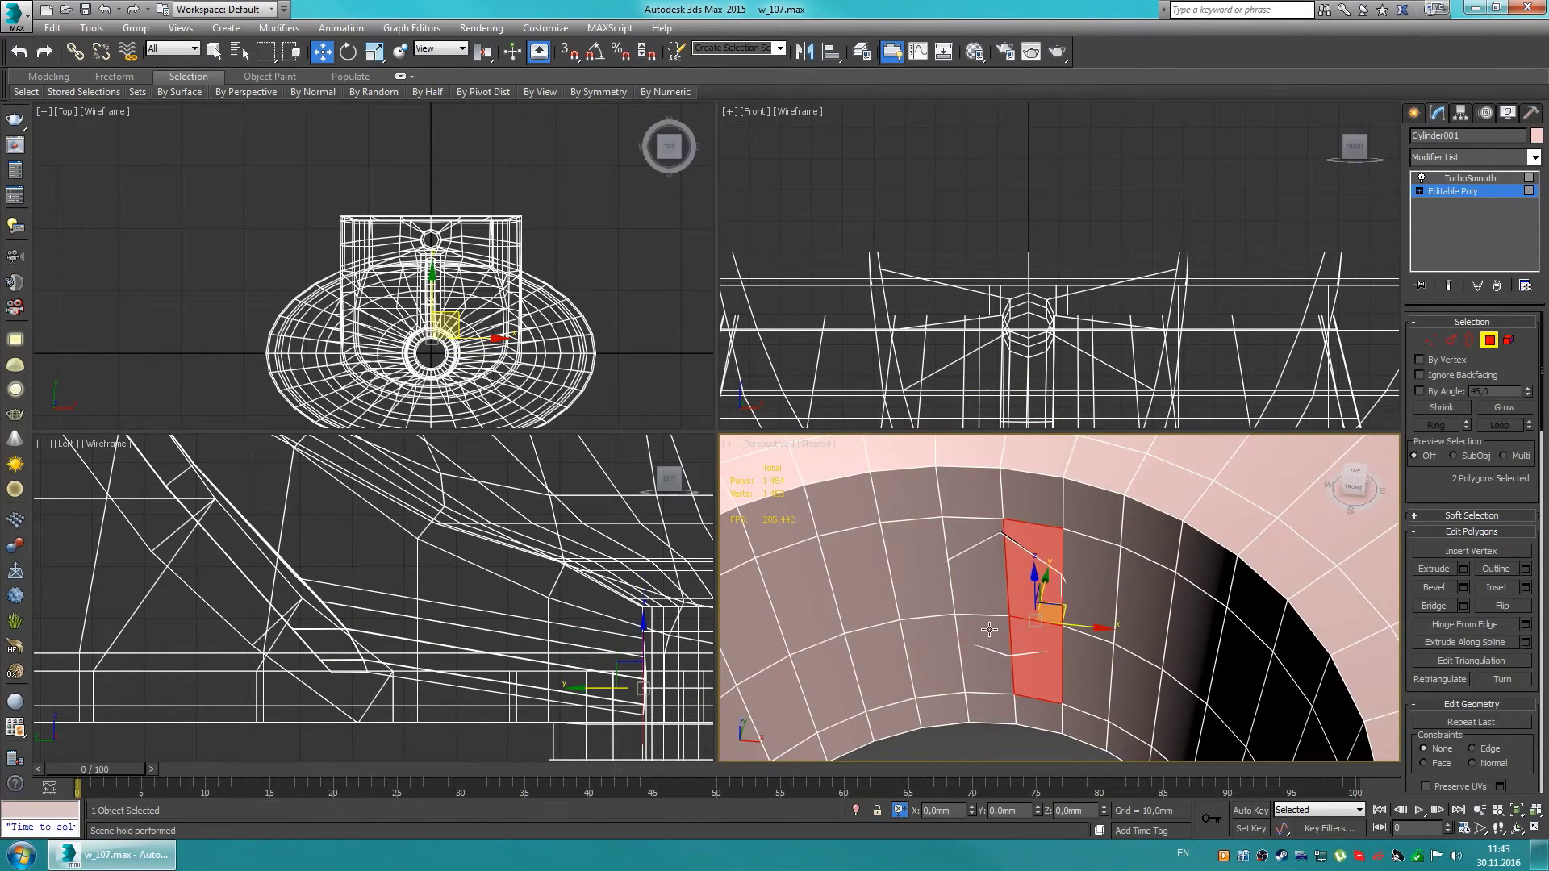
key(Delete)
key(1)
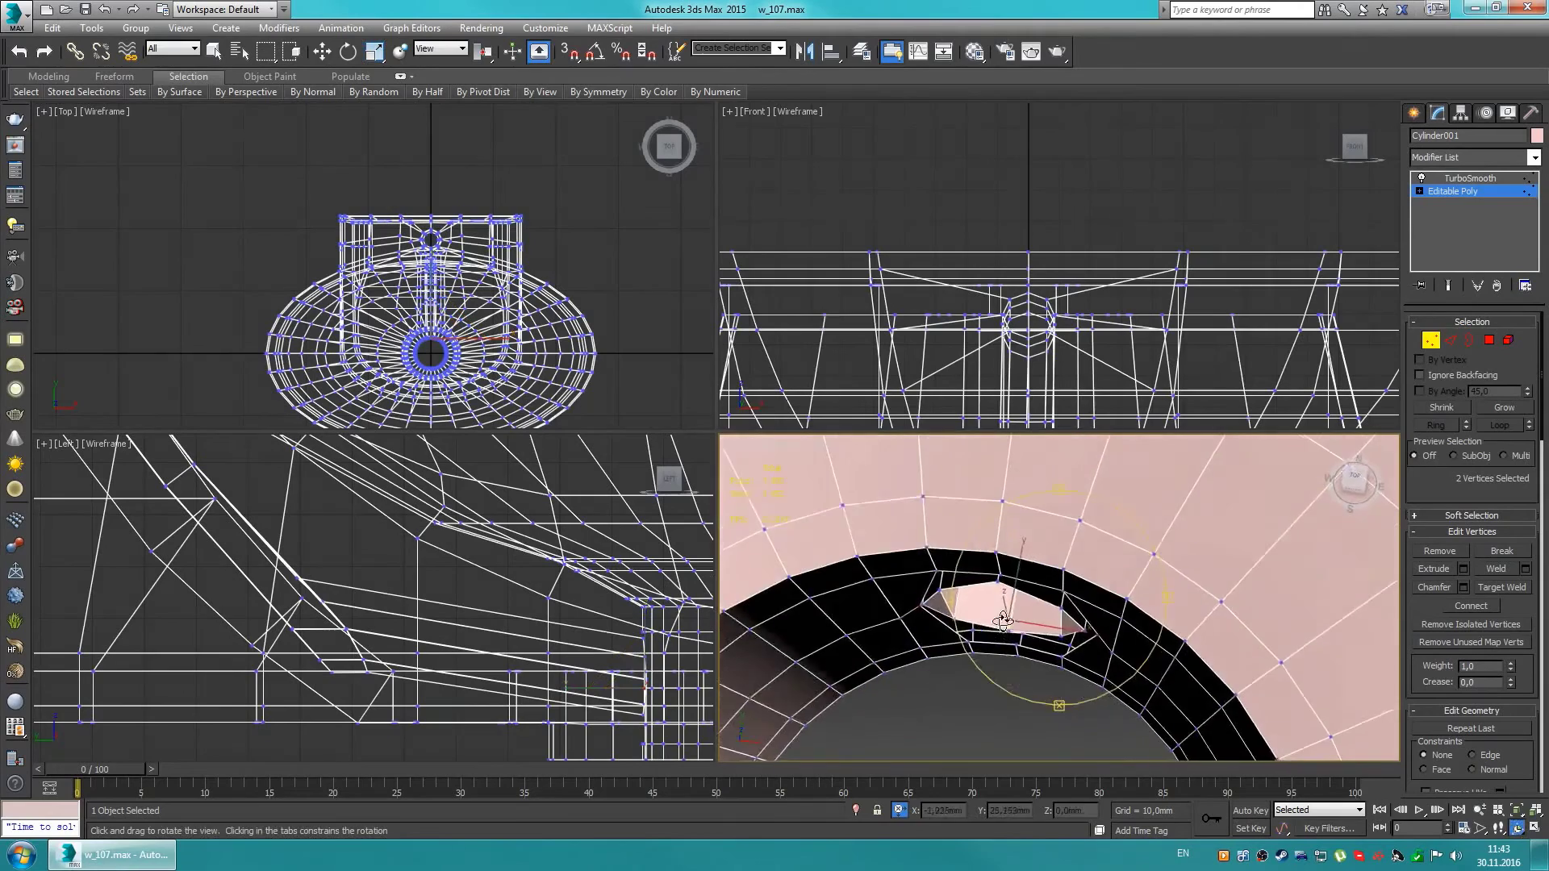
key(3)
key(ctrl+a)
click(1463, 587)
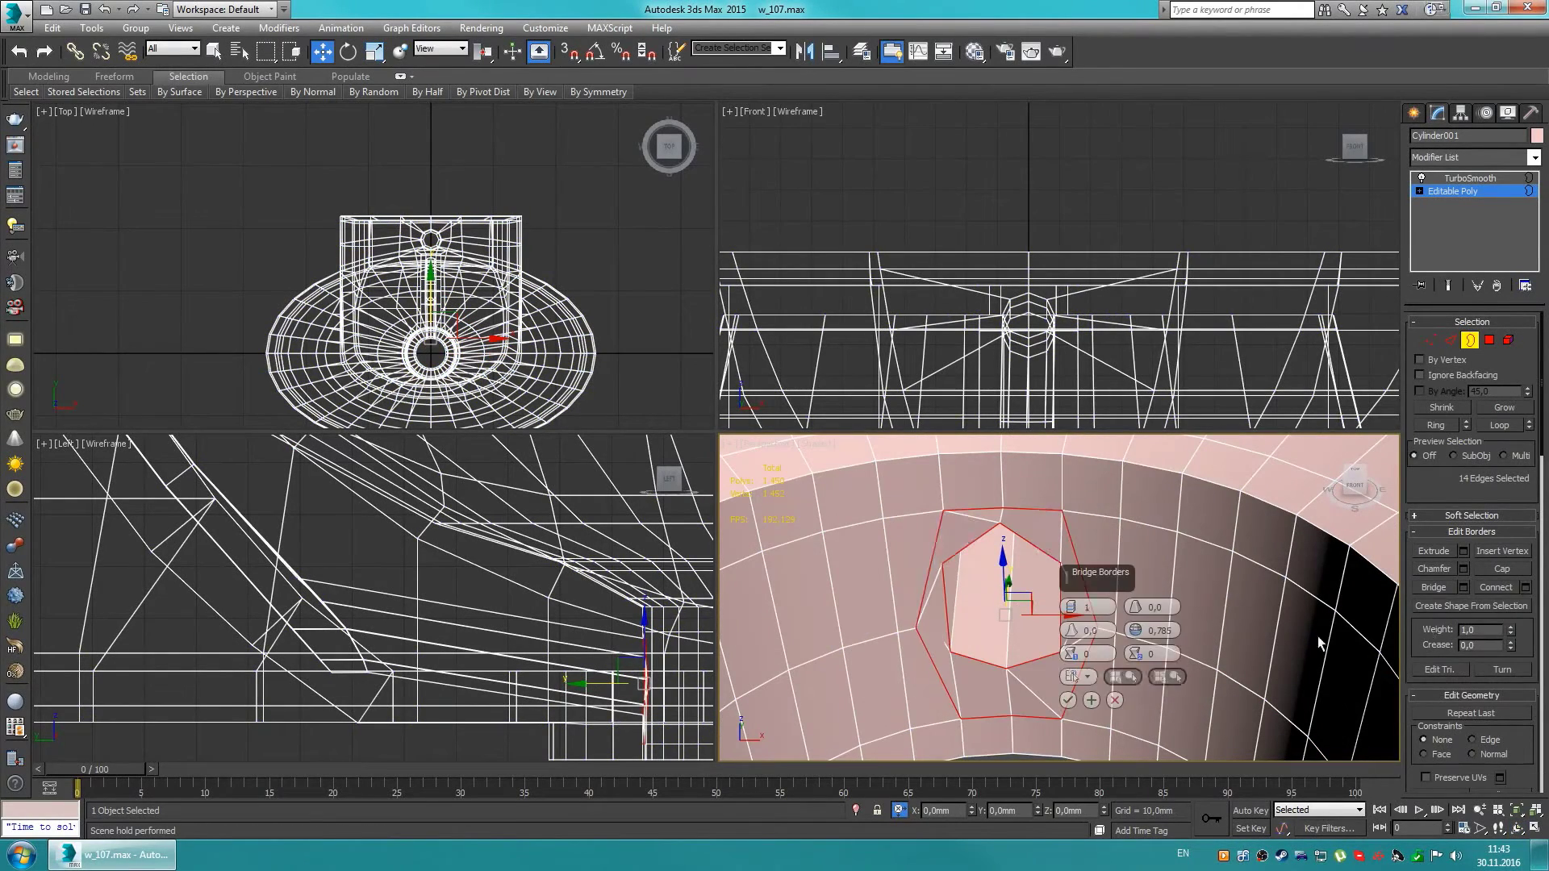
click(1068, 700)
Step: Bridge the remaining open border to fill the leftover hole
key(4)
key(2)
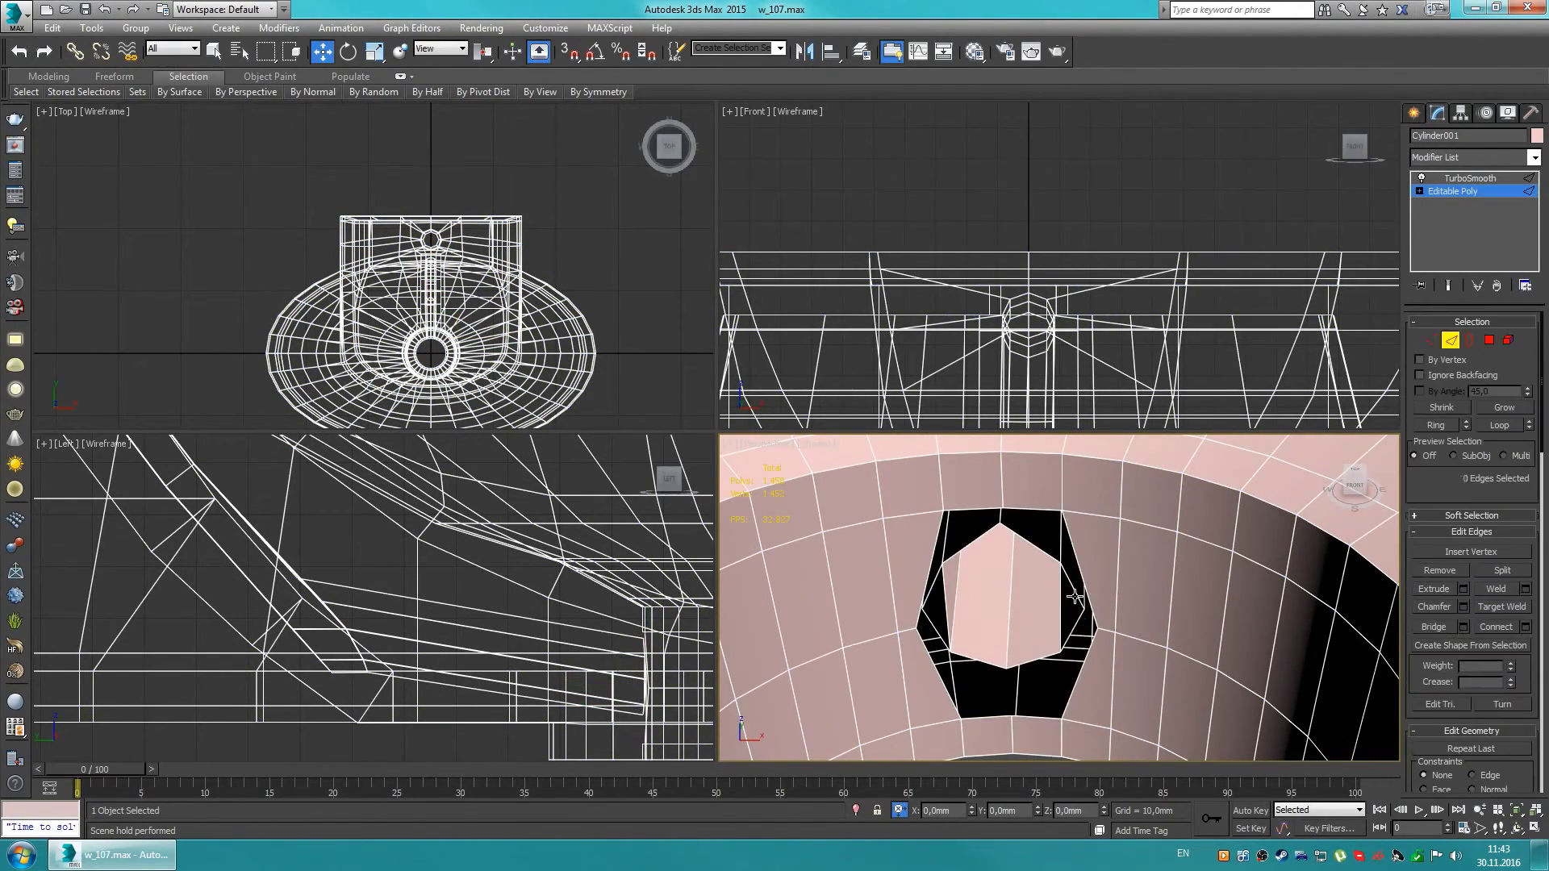
click(1067, 676)
scroll(1041, 605, up, 3)
alt+middle_drag(1038, 605, 863, 617)
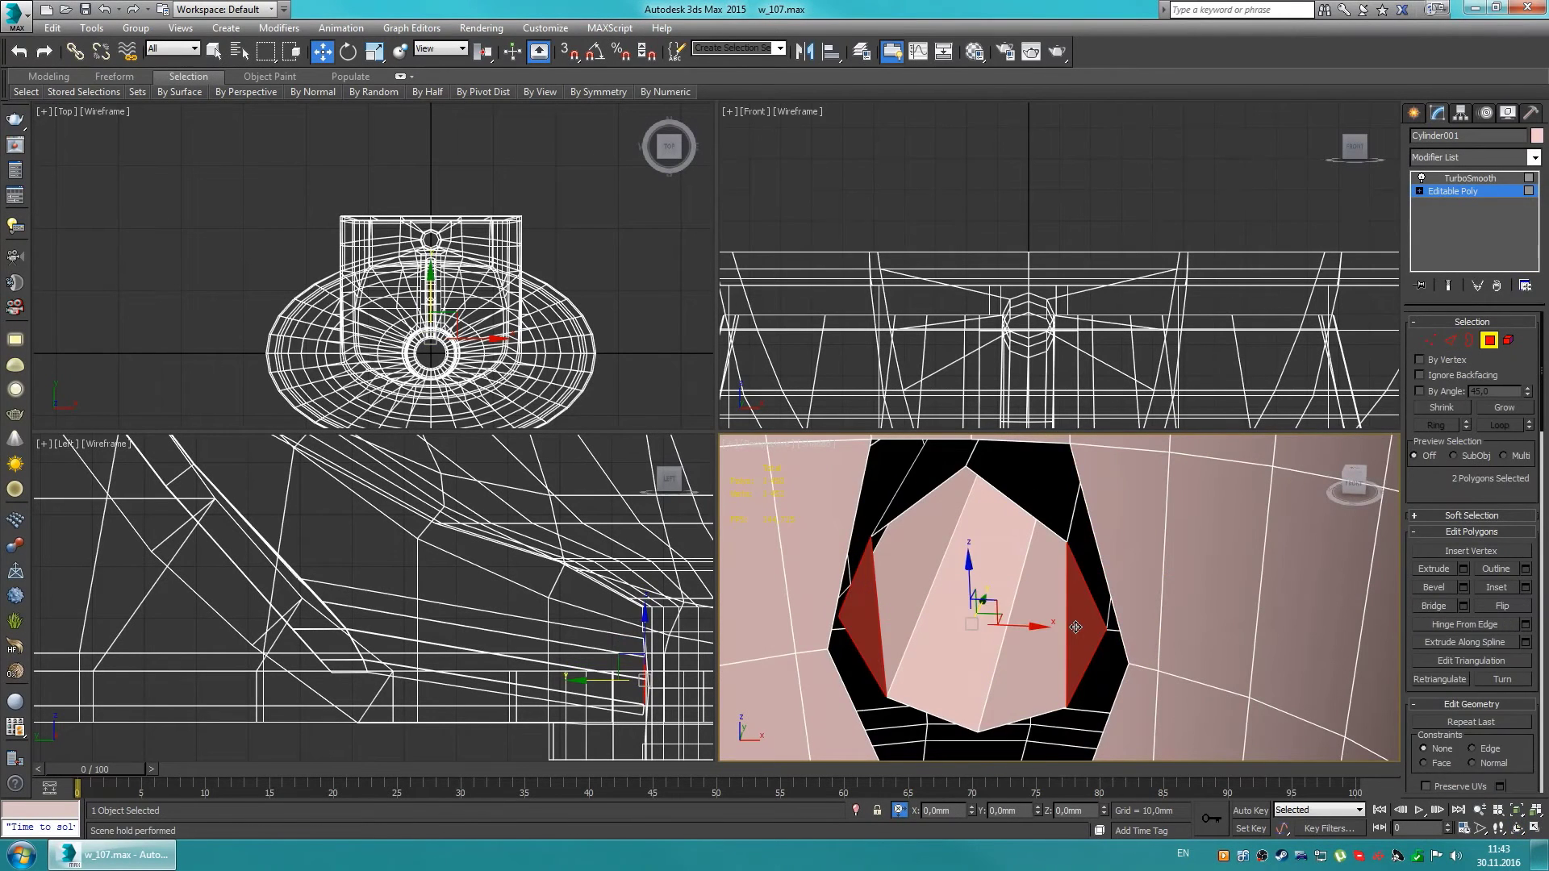
key(3)
click(1463, 586)
click(1127, 661)
Step: Undo that fill and inspect the opening's rim from above
key(1)
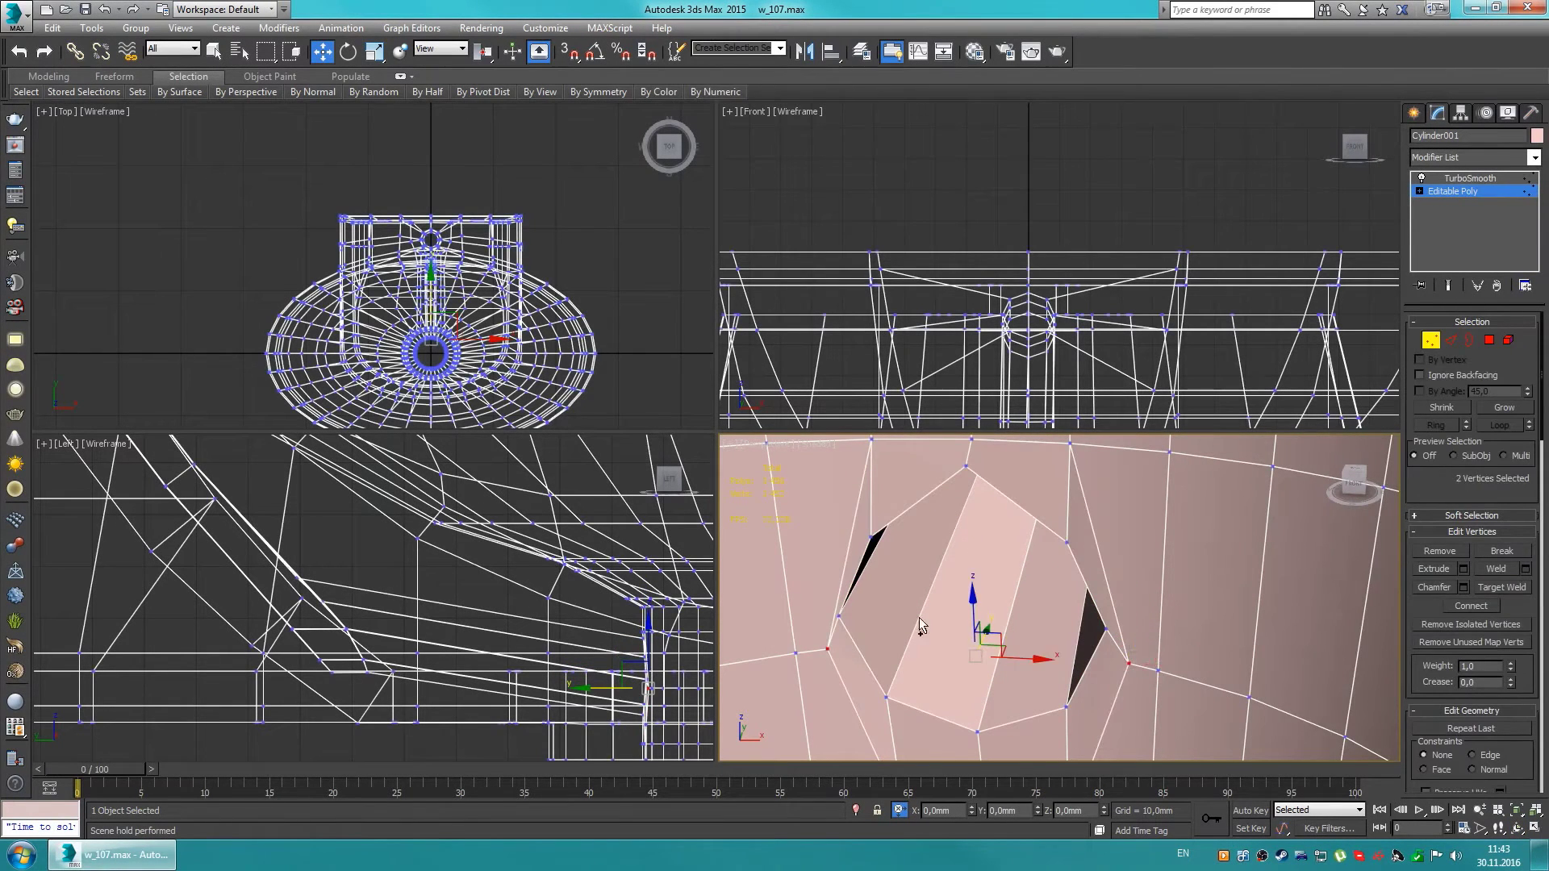
key(ctrl+z)
click(965, 466)
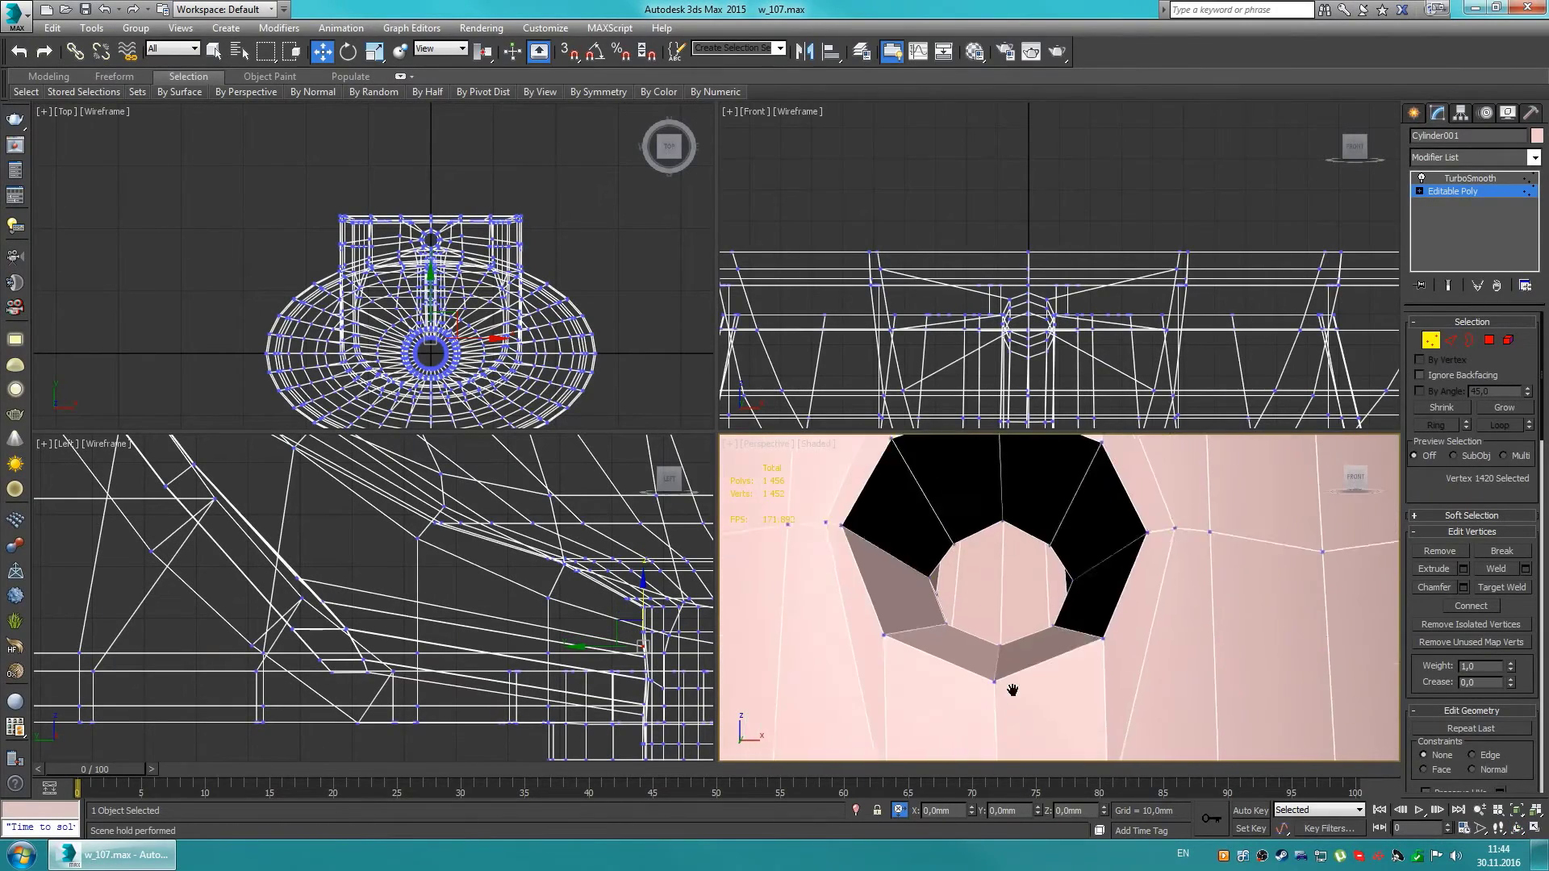
scroll(1009, 685, up, 3)
mouse_move(1010, 685)
alt+middle_down()
mouse_move(1076, 621)
mouse_move(1010, 665)
alt+middle_up()
Step: Select the ring of edges around the octagonal tube opening and connect them
key(2)
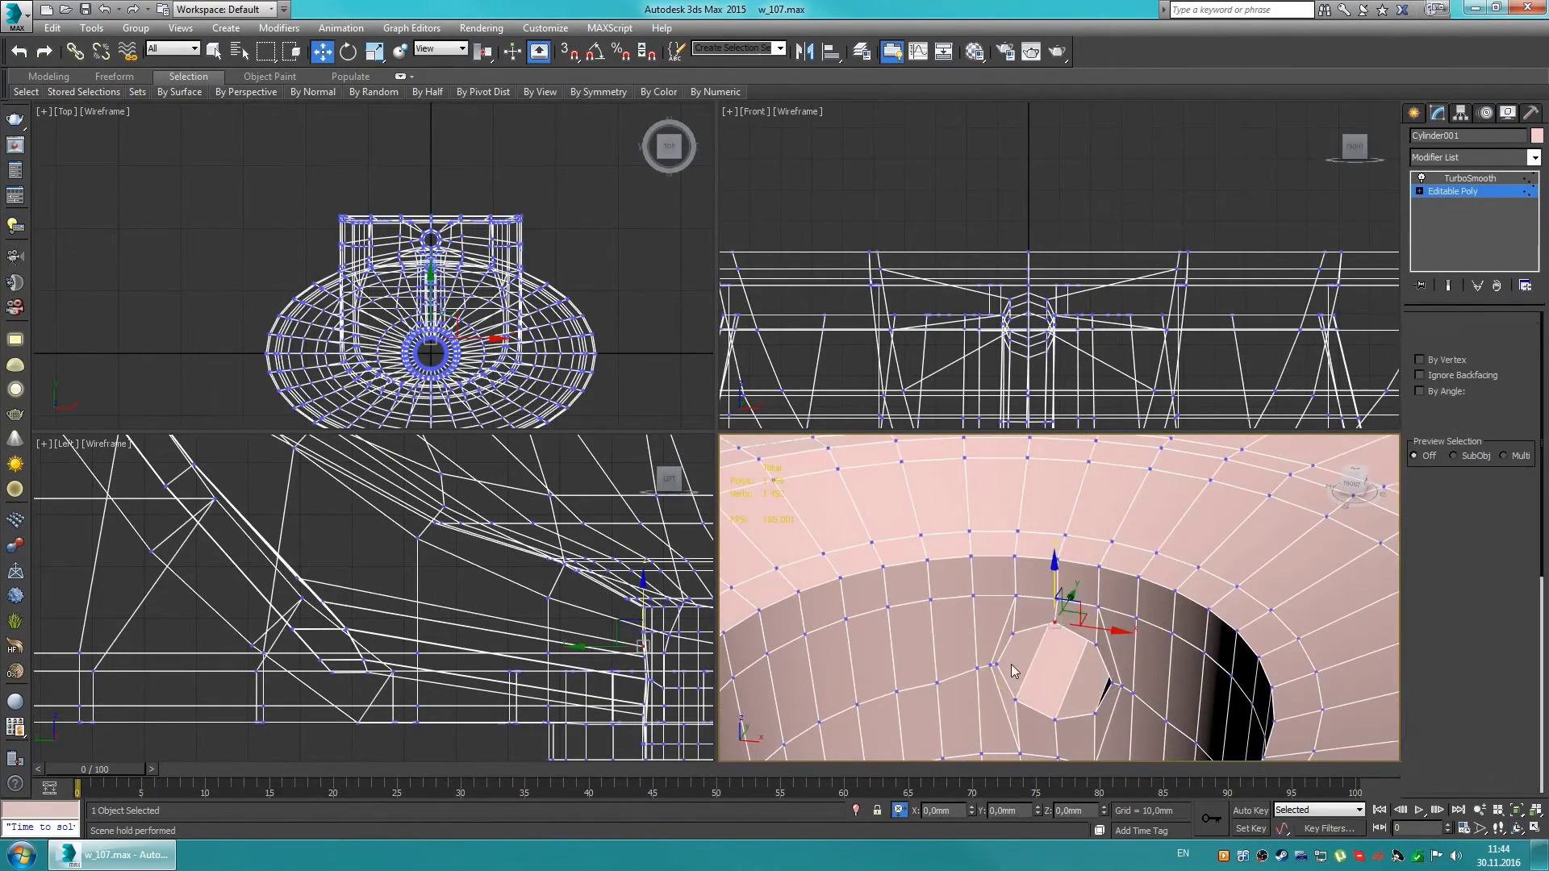
key(w)
double_click(1042, 704)
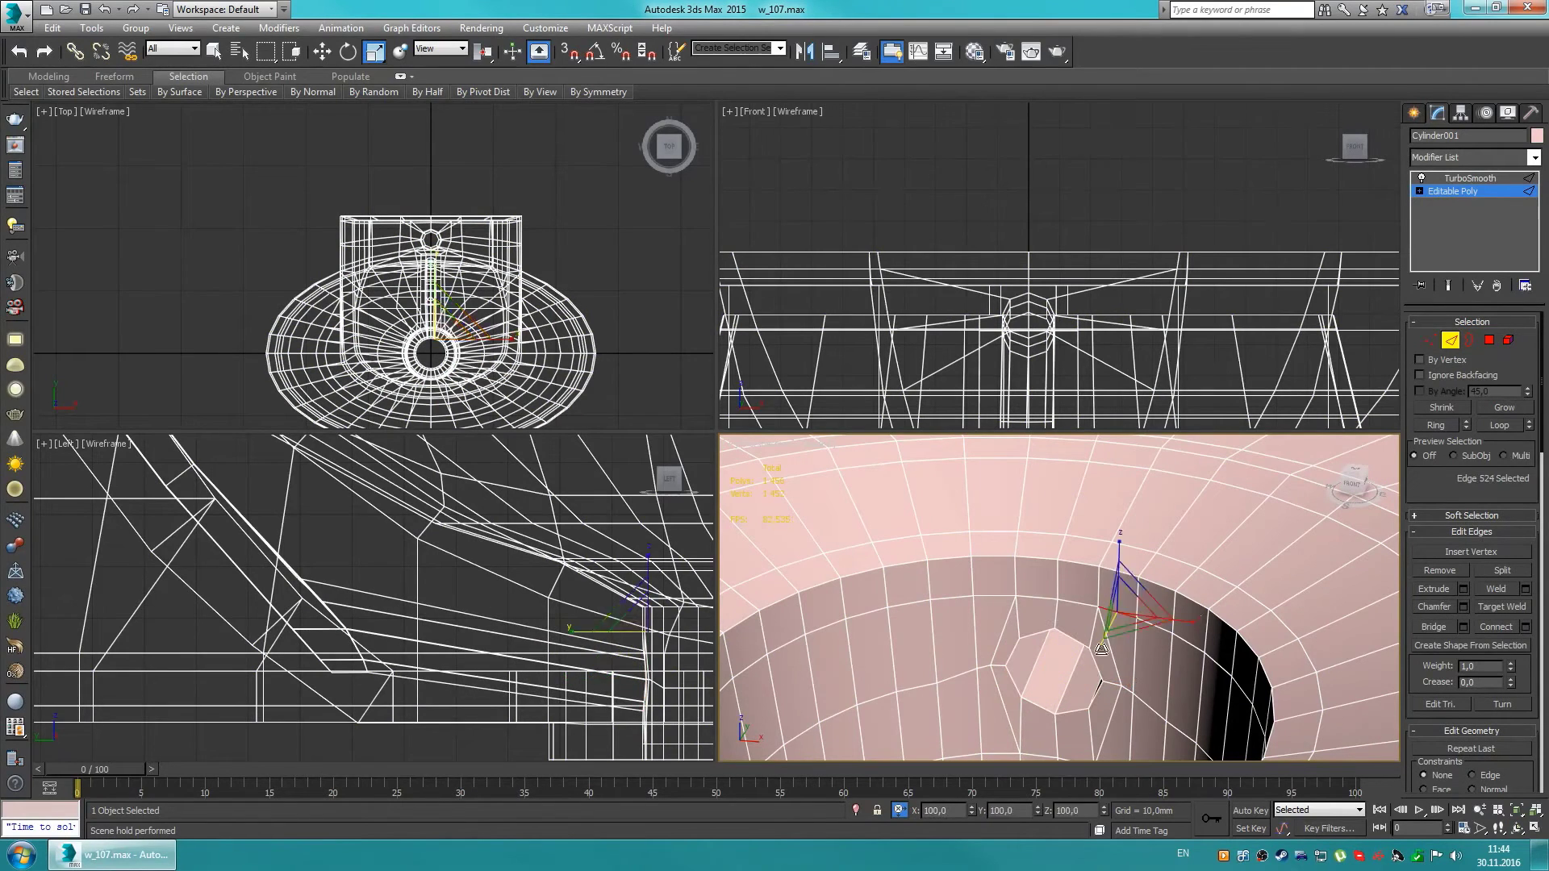
key(ctrl+z)
key(ctrl+z)
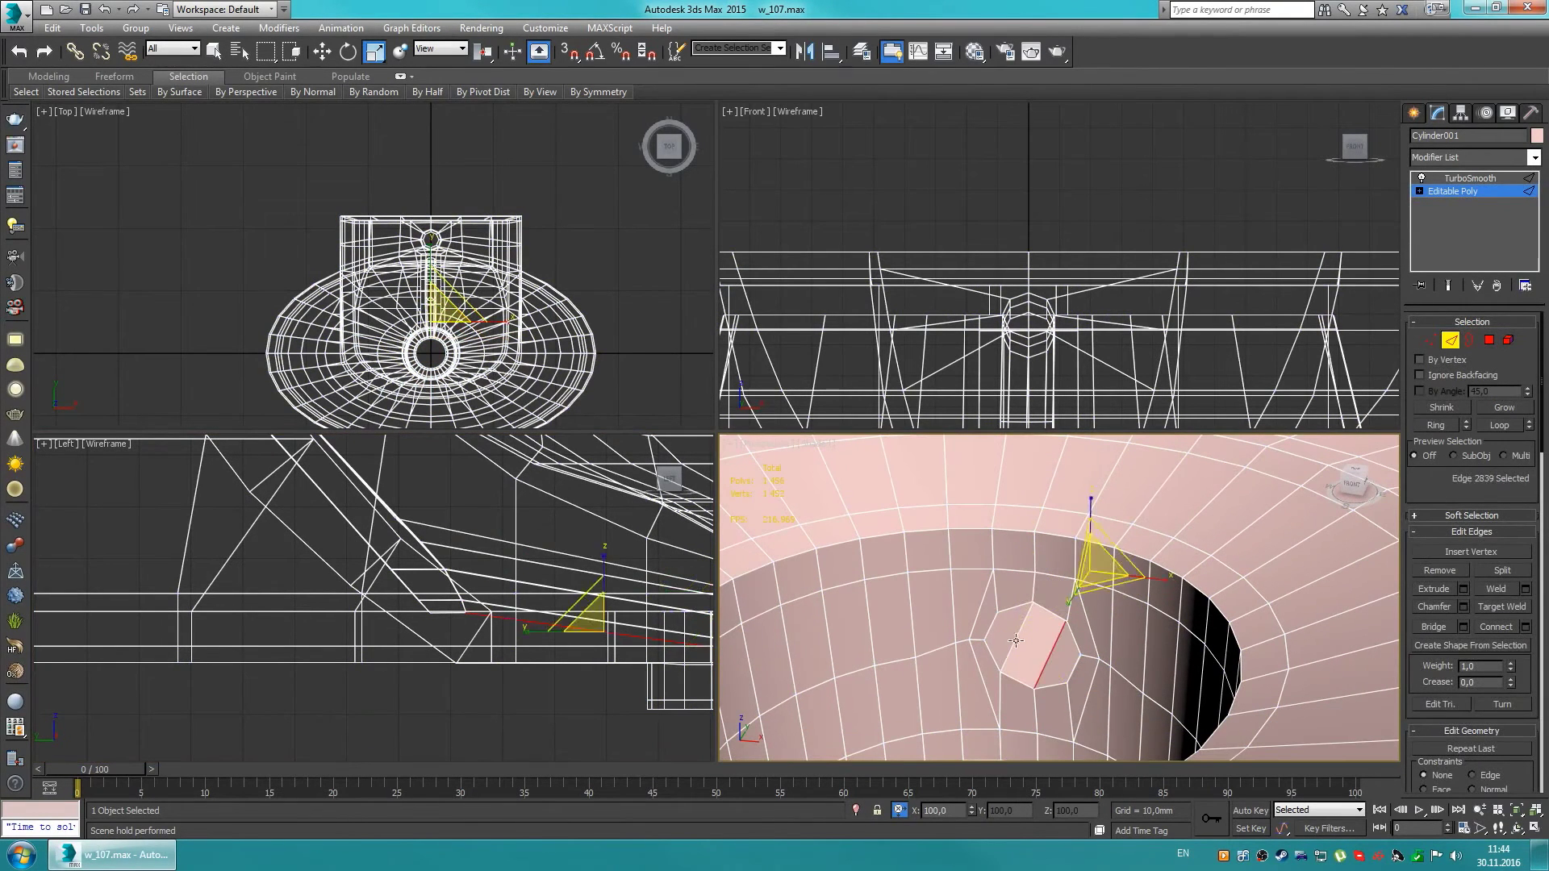
key(alt+r)
key(ctrl+shift+e)
click(1067, 676)
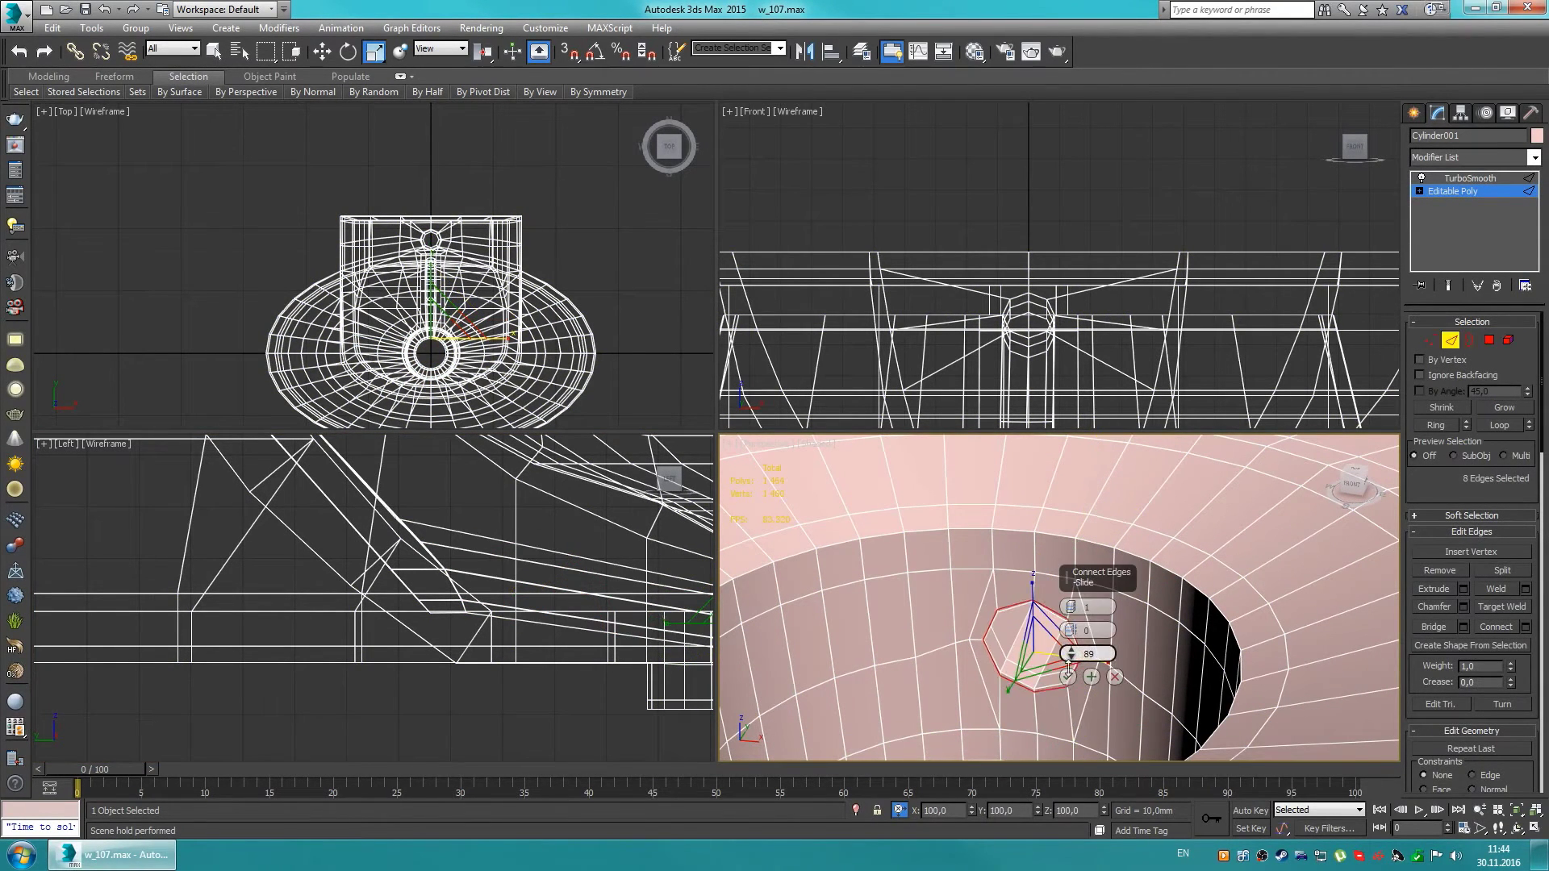
click(1068, 676)
Step: Add one edge loop around the tube with 1 segment and slide -52
key(1)
scroll(860, 603, up, 3)
scroll(1048, 635, down, 3)
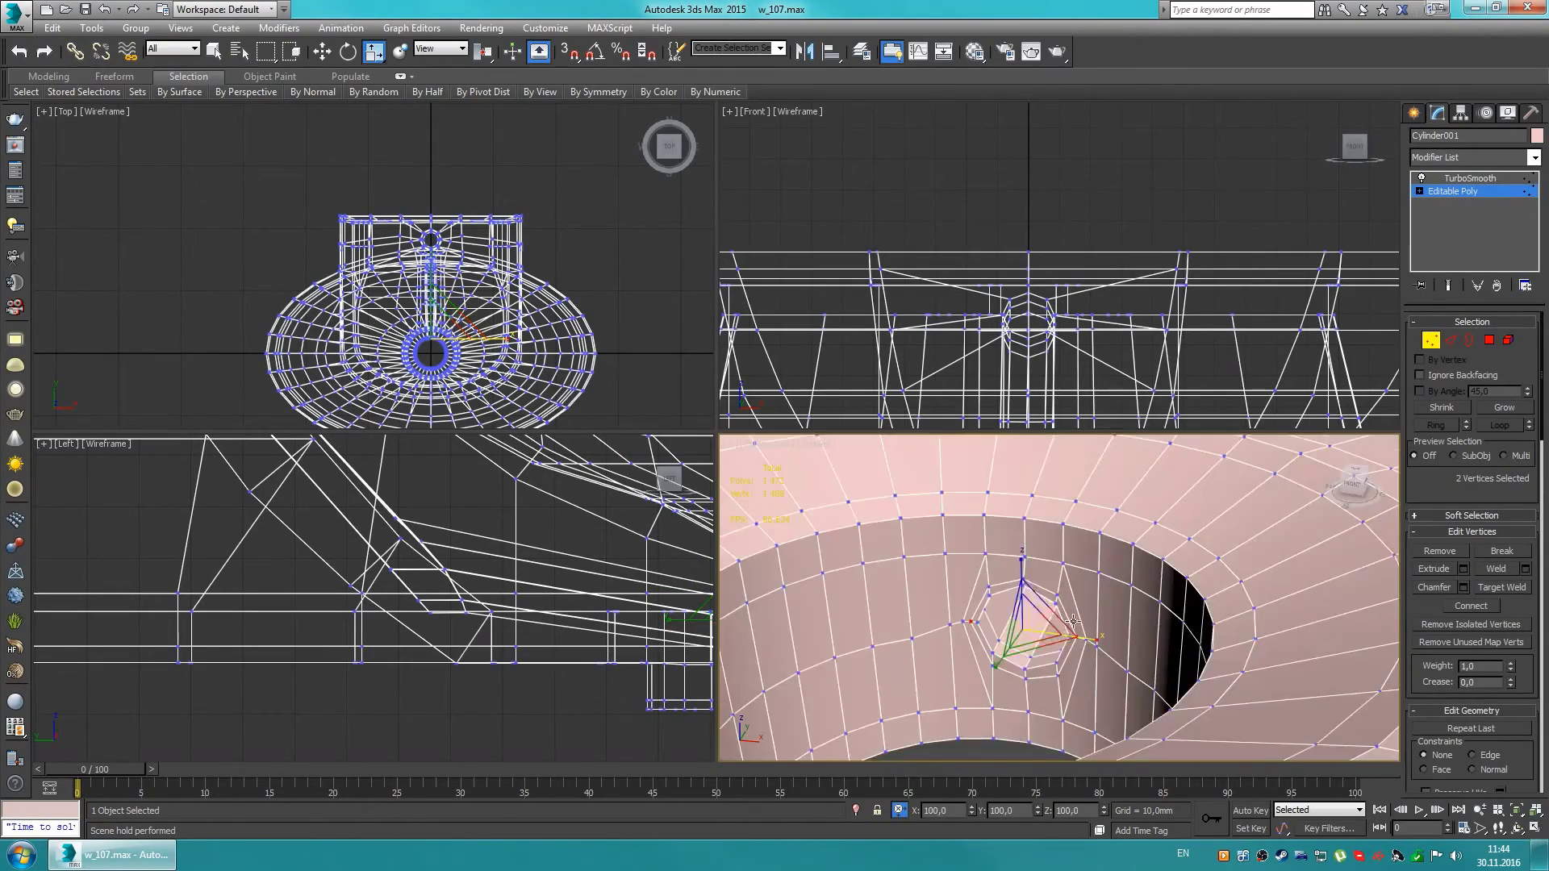
alt+middle_drag(1048, 634, 1116, 514)
key(2)
scroll(1115, 514, up, 5)
key(ctrl+shift+e)
key(r)
drag(1073, 657, 1073, 520)
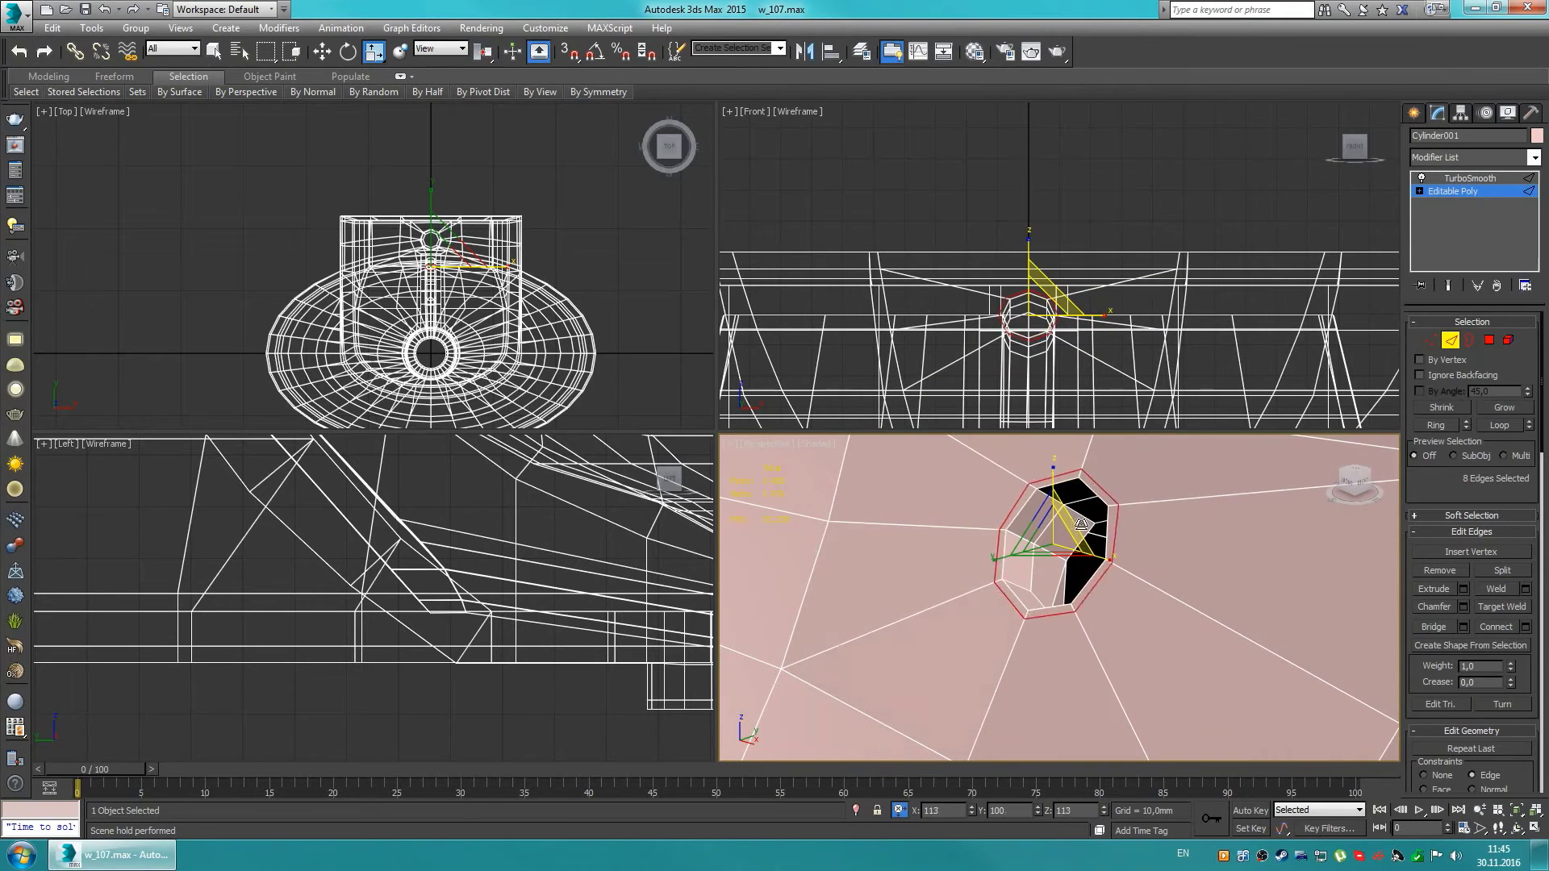
key(ctrl+z)
key(ctrl+shift+e)
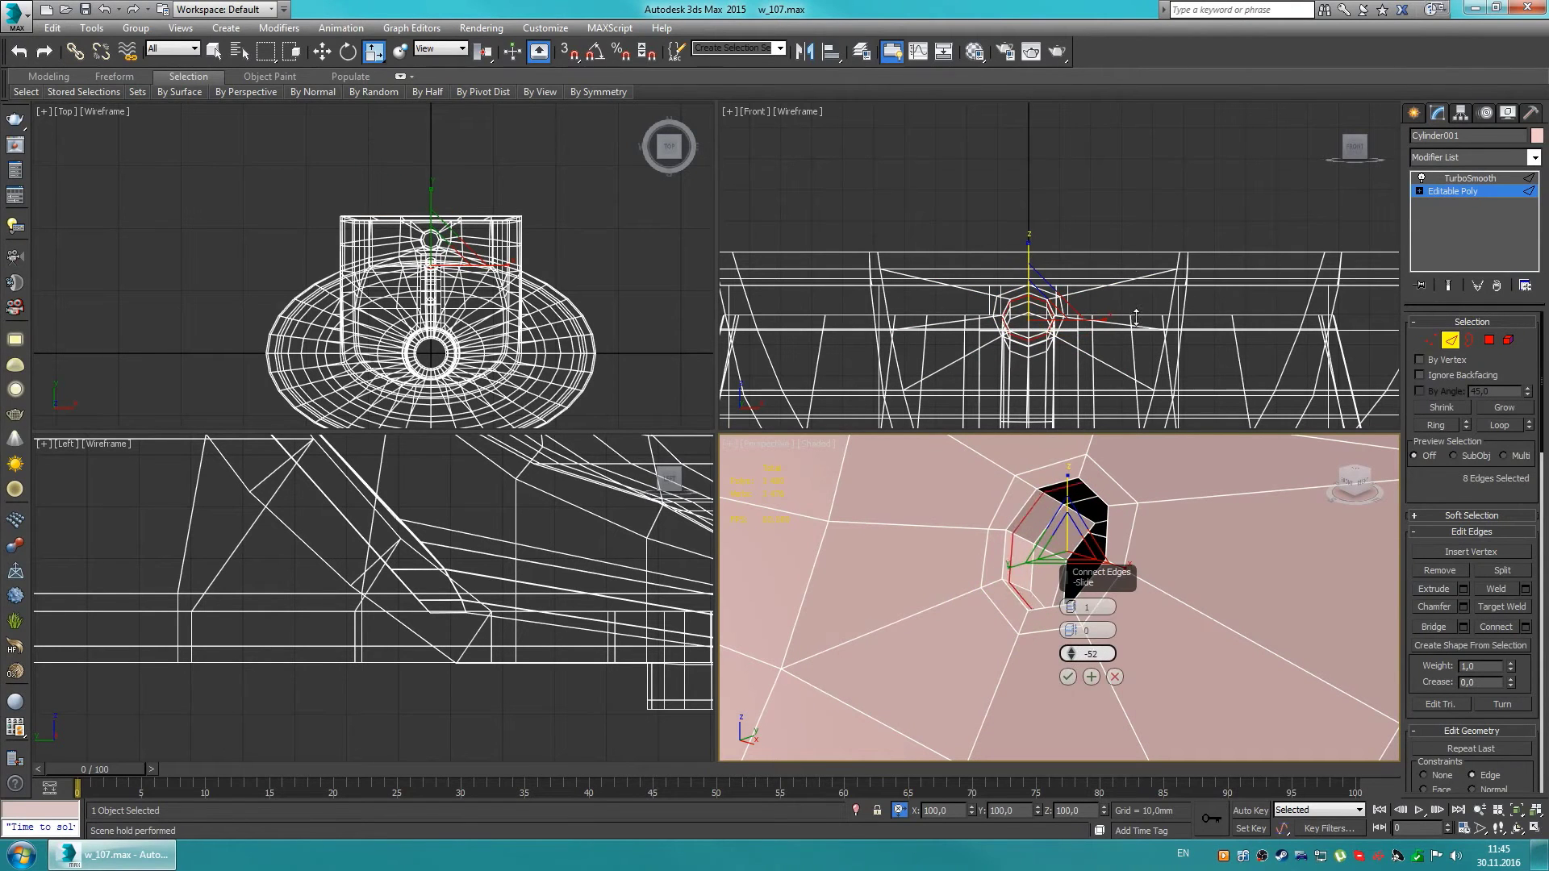
key(Return)
Step: Select the overflow tube's polygons and grow the selection to connected faces
key(4)
click(1504, 408)
key(w)
alt+middle_drag(1122, 541, 1154, 613)
click(1496, 410)
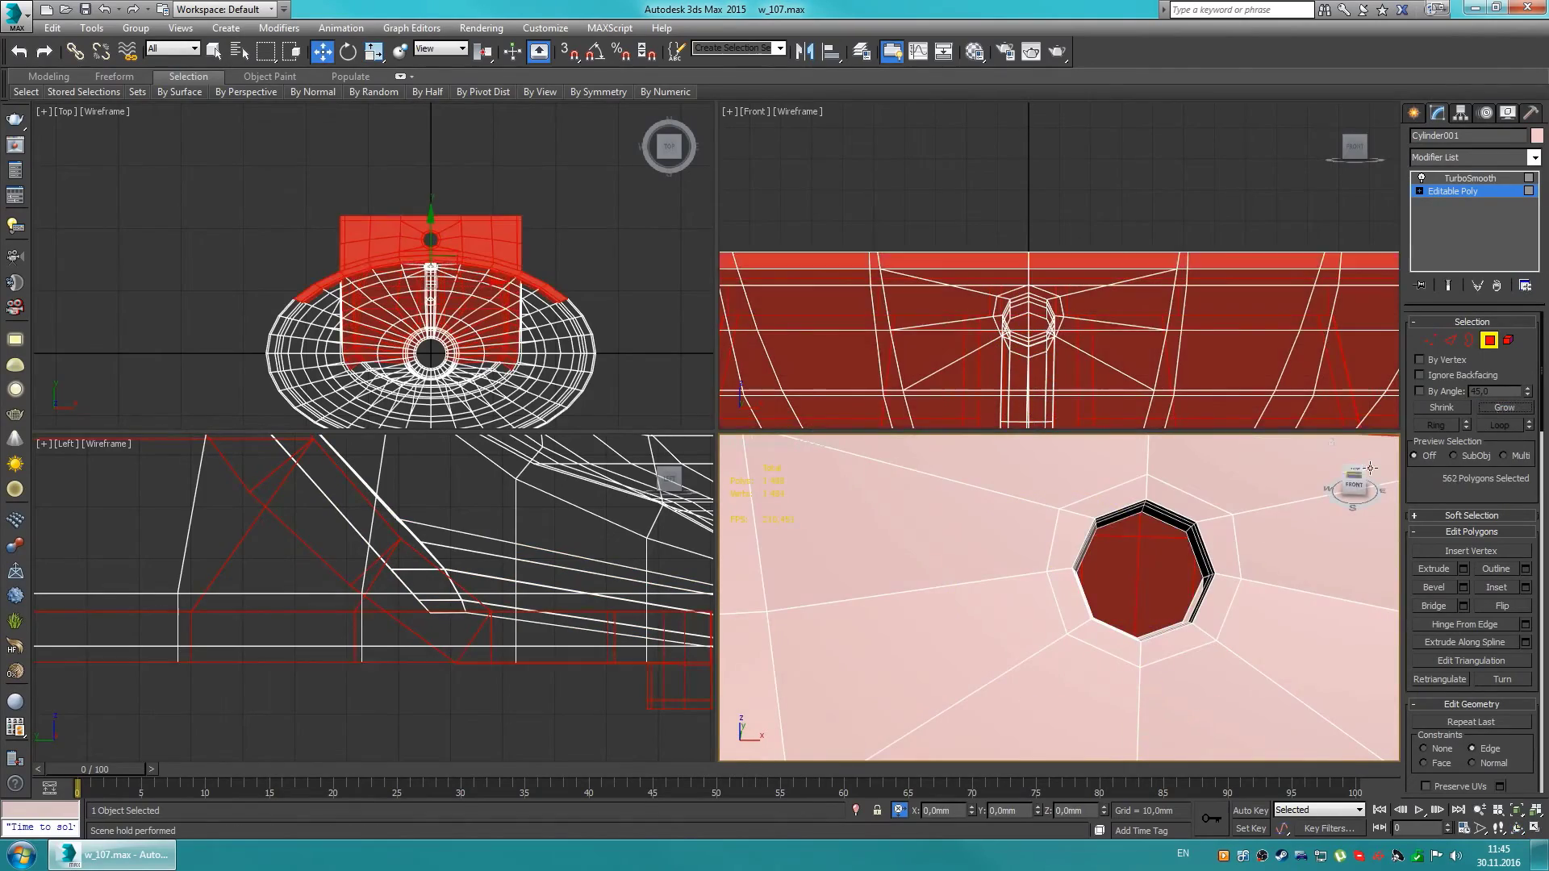
Step: Reselect the whole overflow tube's polygons and isolate the tube
key(ctrl+z)
key(ctrl+z)
mouse_move(1370, 468)
alt+middle_down()
mouse_move(995, 543)
mouse_move(1130, 565)
mouse_move(1041, 613)
mouse_move(1040, 643)
alt+middle_up()
click(1504, 407)
key(F3)
key(alt+q)
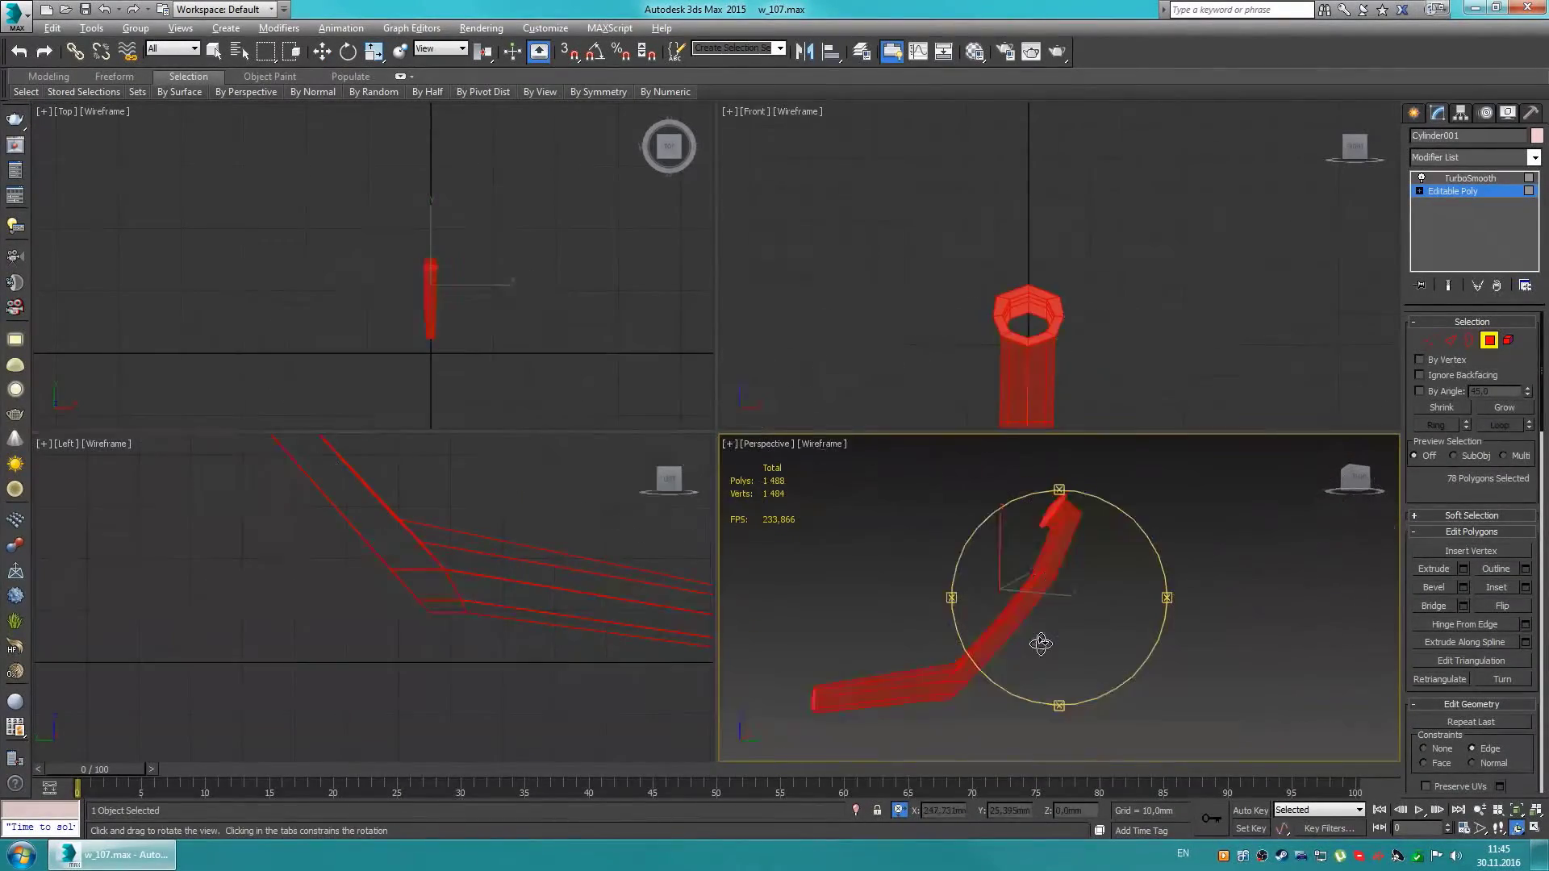
key(ctrl+d)
key(F3)
key(alt+w)
Step: Move the tube's bend vertices down and to the right in the side view
alt+middle_drag(726, 565, 752, 680)
key(w)
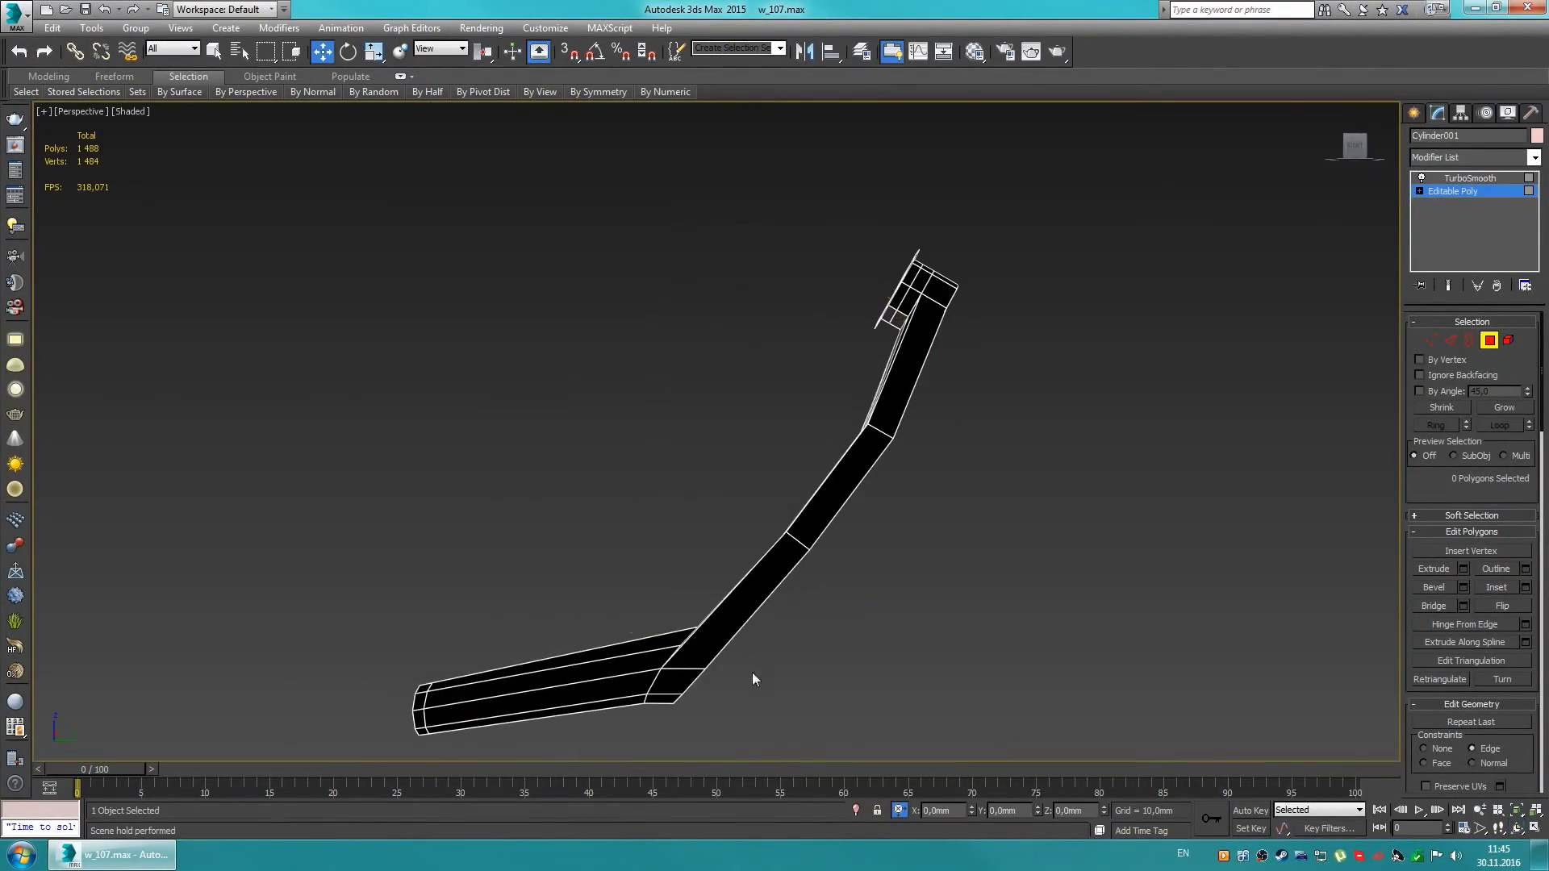
key(1)
key(e)
key(w)
key(alt+w)
drag(427, 566, 439, 595)
key(4)
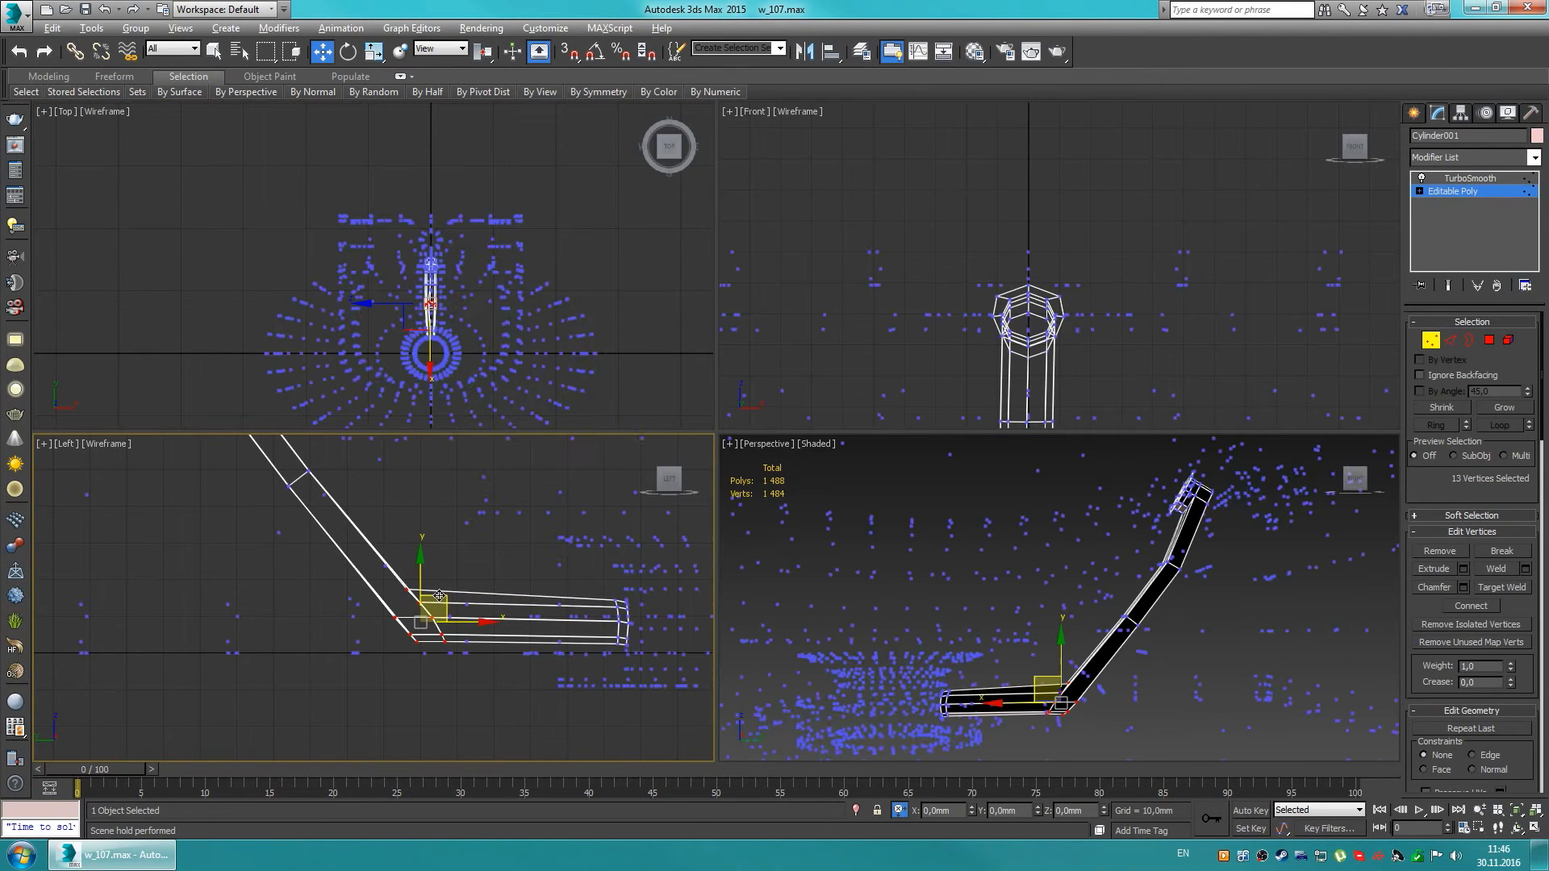
key(ctrl+r)
drag(984, 621, 720, 692)
click(525, 638)
key(1)
drag(460, 597, 500, 623)
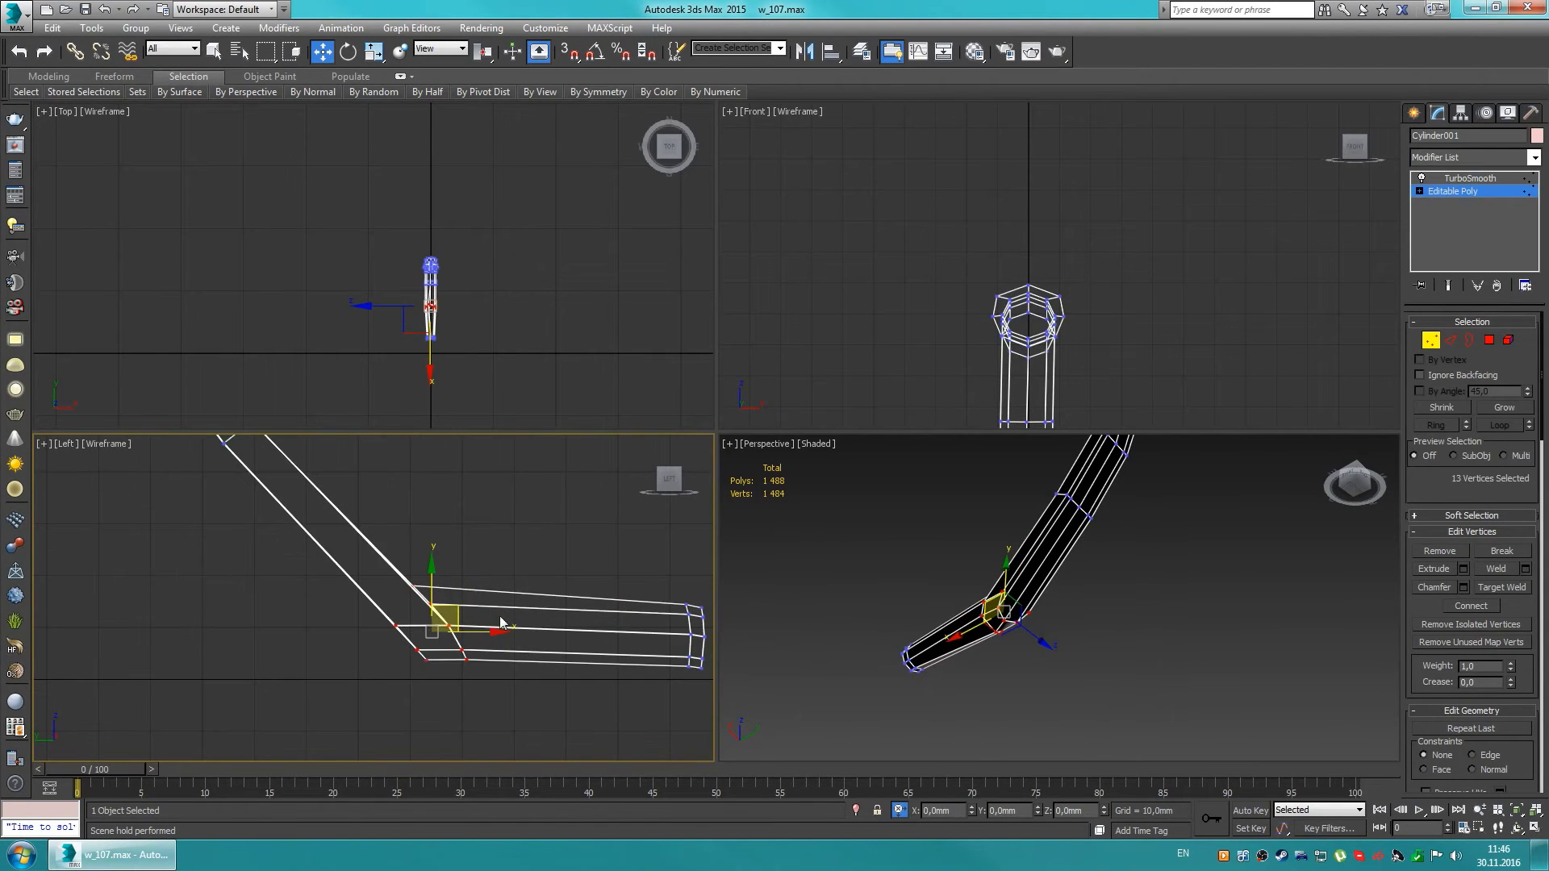
Step: Select the eight end-cap vertices and nudge them down and right
click(440, 638)
scroll(437, 641, up, 2)
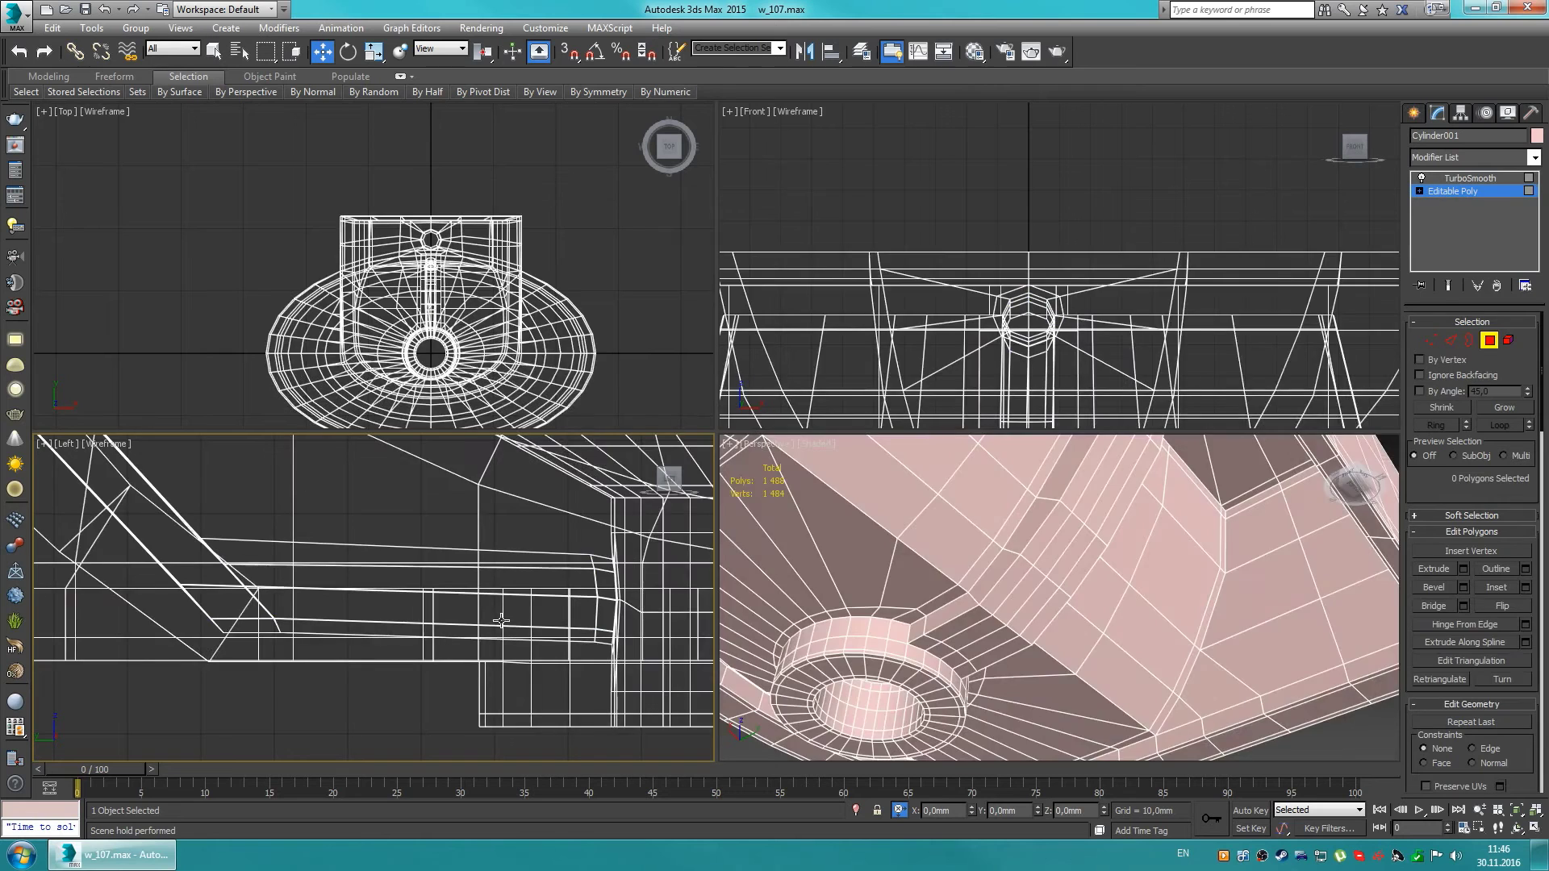
middle_drag(443, 643, 411, 631)
drag(540, 528, 597, 645)
drag(567, 589, 569, 591)
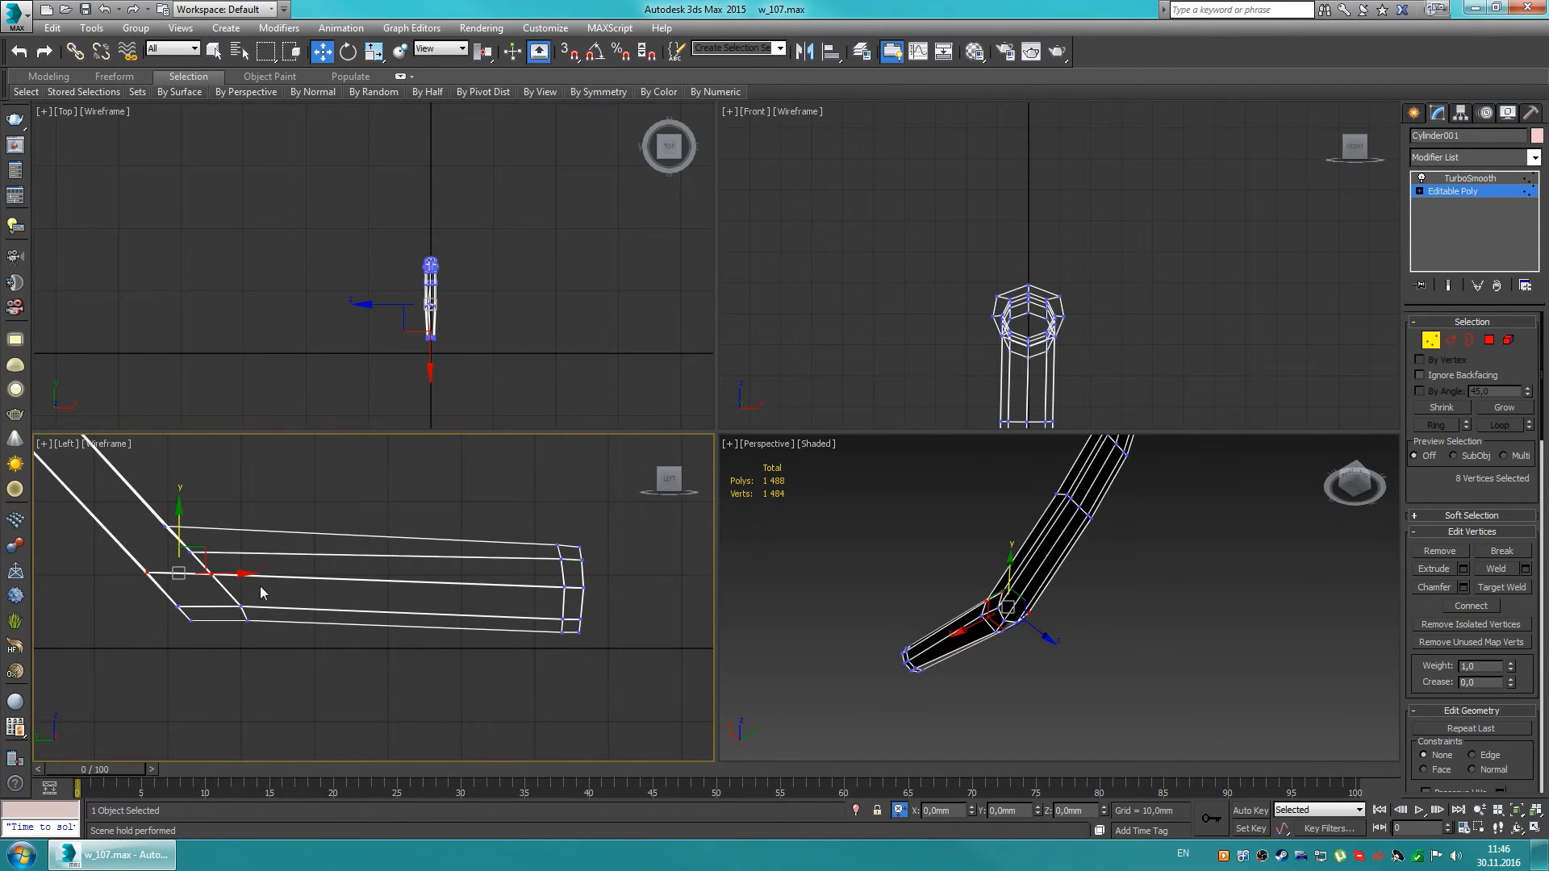
Step: Snap the selected end vertices down onto a target vertex
key(w)
key(ctrl+z)
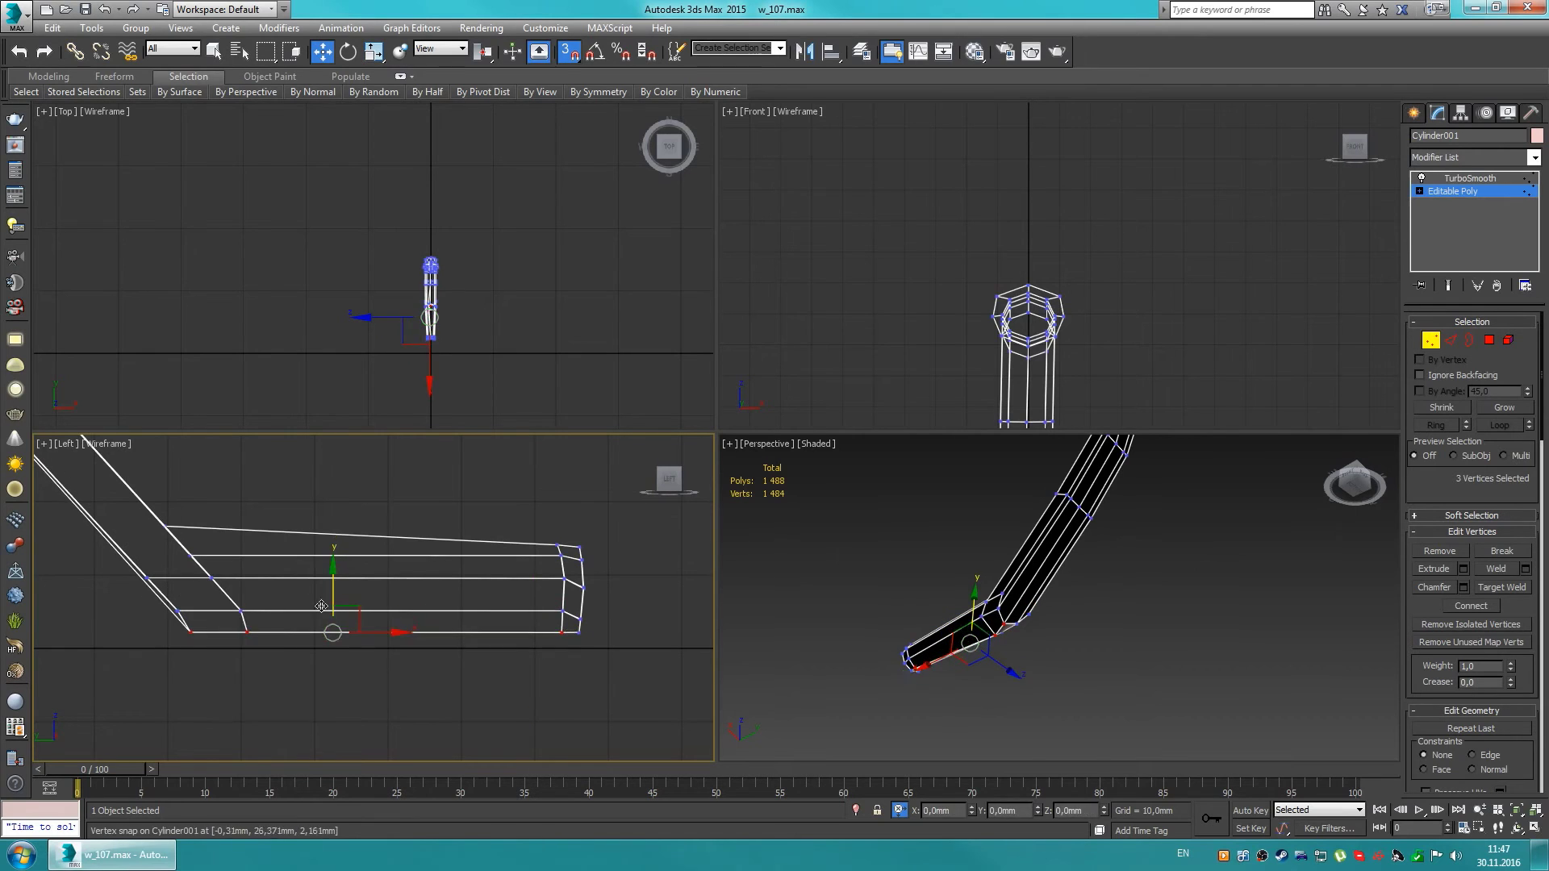
drag(322, 552, 139, 547)
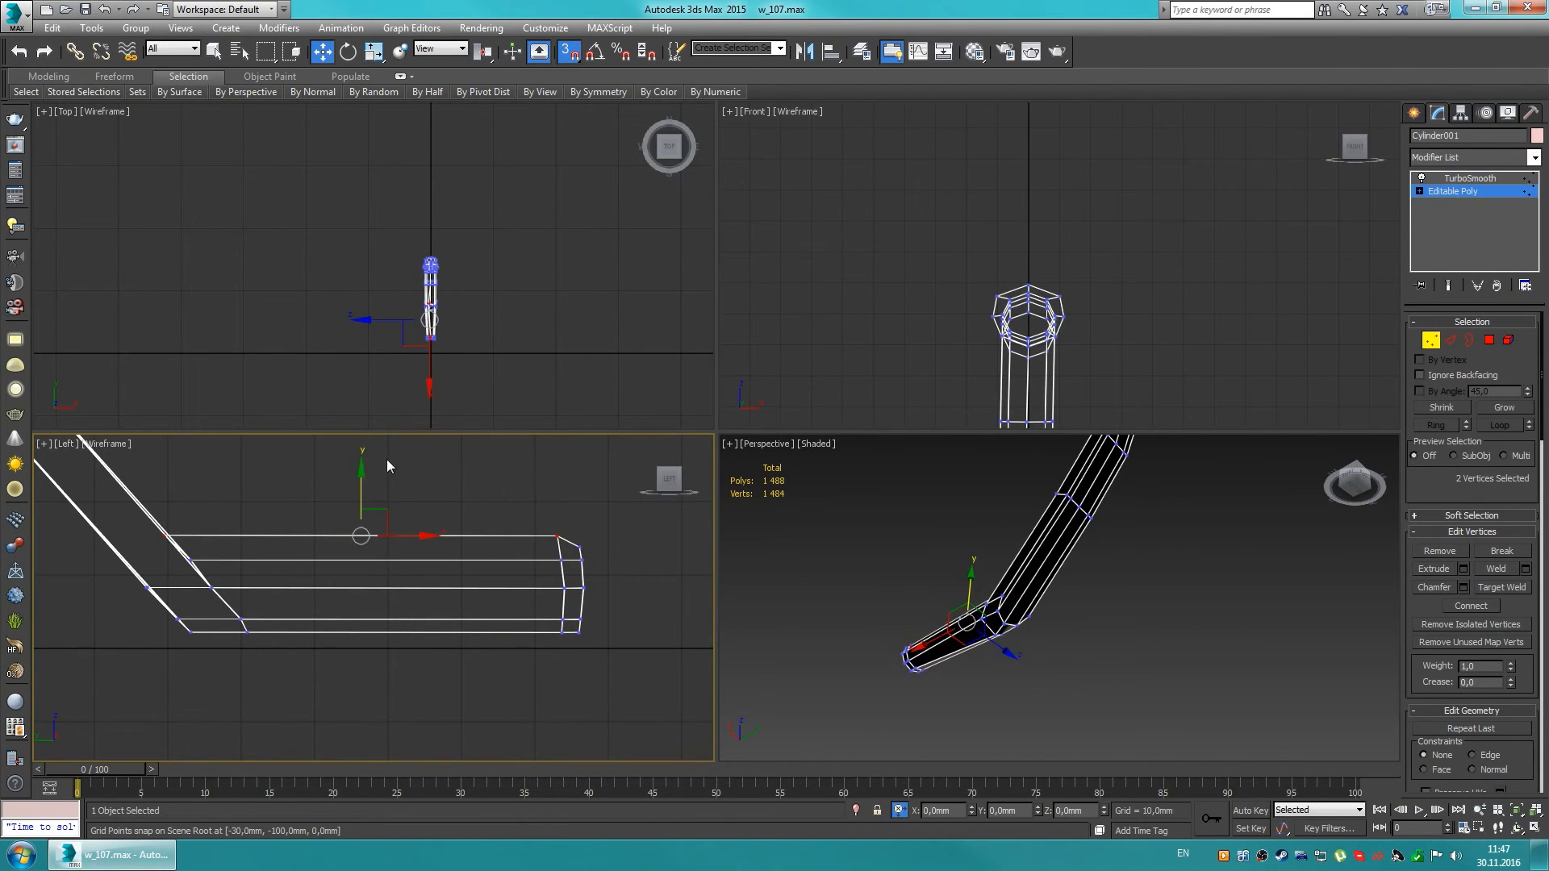
scroll(227, 550, up, 3)
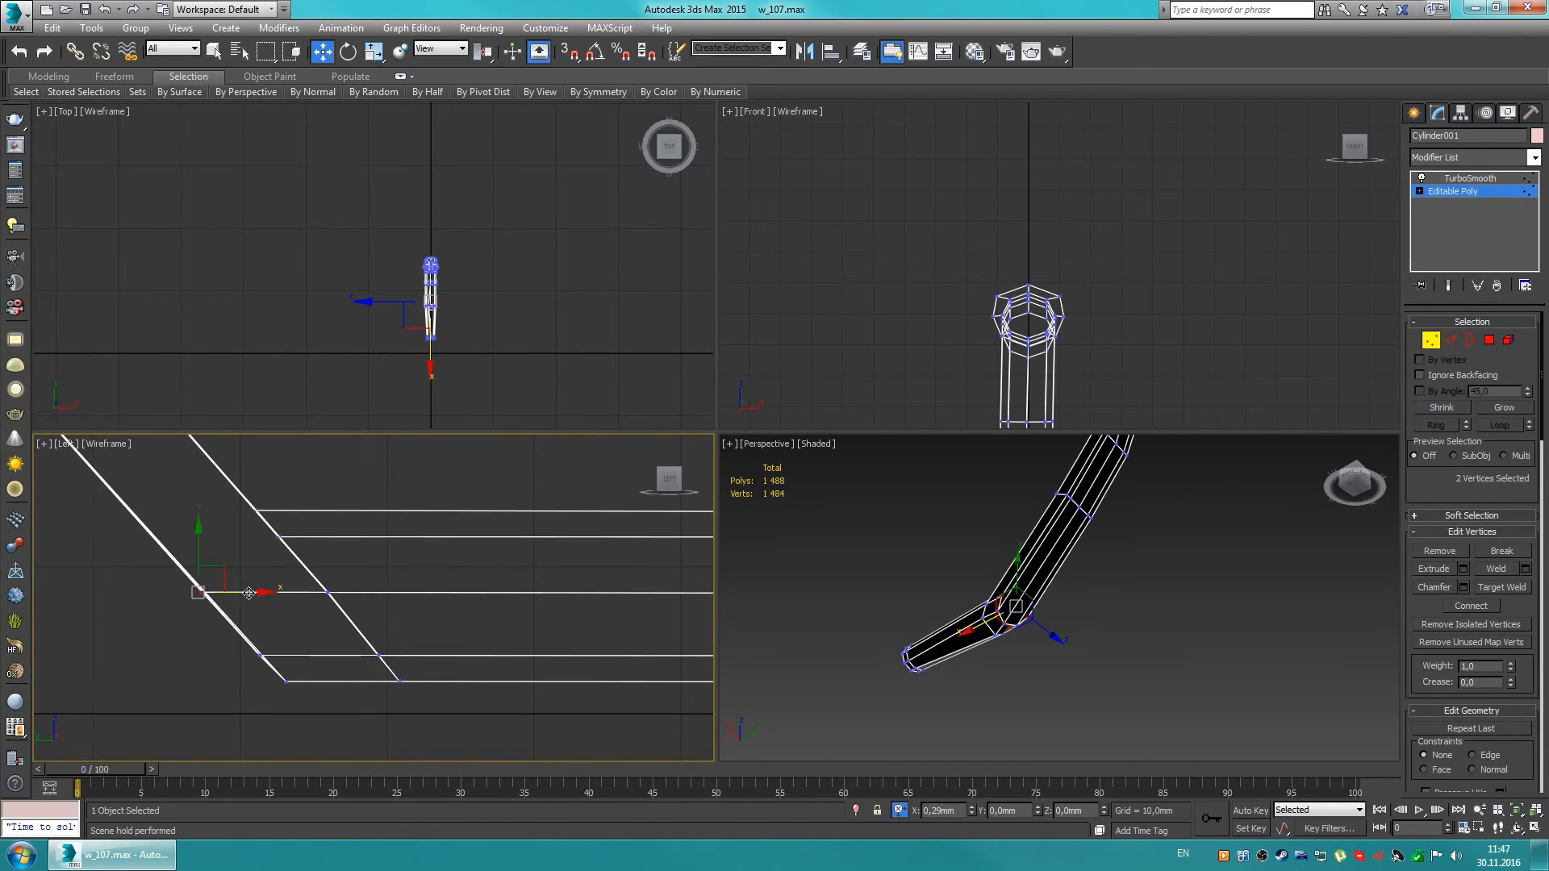
scroll(523, 640, down, 3)
click(523, 640)
Step: In Top view, snap a single tube-end vertex onto the drain's centre line
alt+middle_drag(986, 638, 906, 647)
scroll(440, 258, up, 4)
scroll(440, 258, up, 1)
scroll(440, 258, down, 2)
click(423, 216)
key(s)
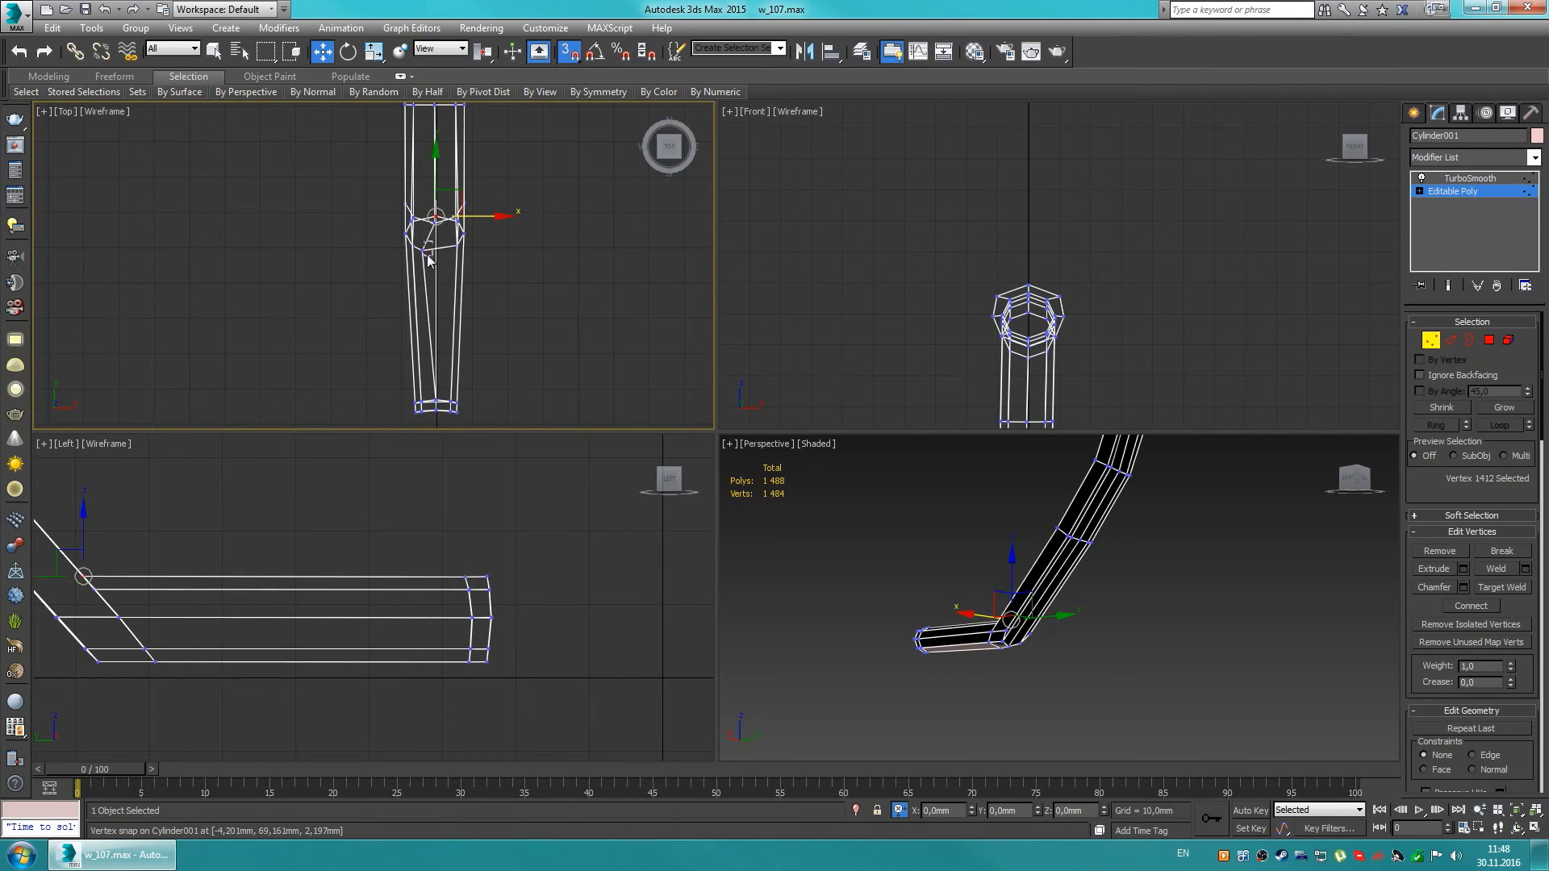
key(alt+w)
drag(873, 398, 794, 456)
key(s)
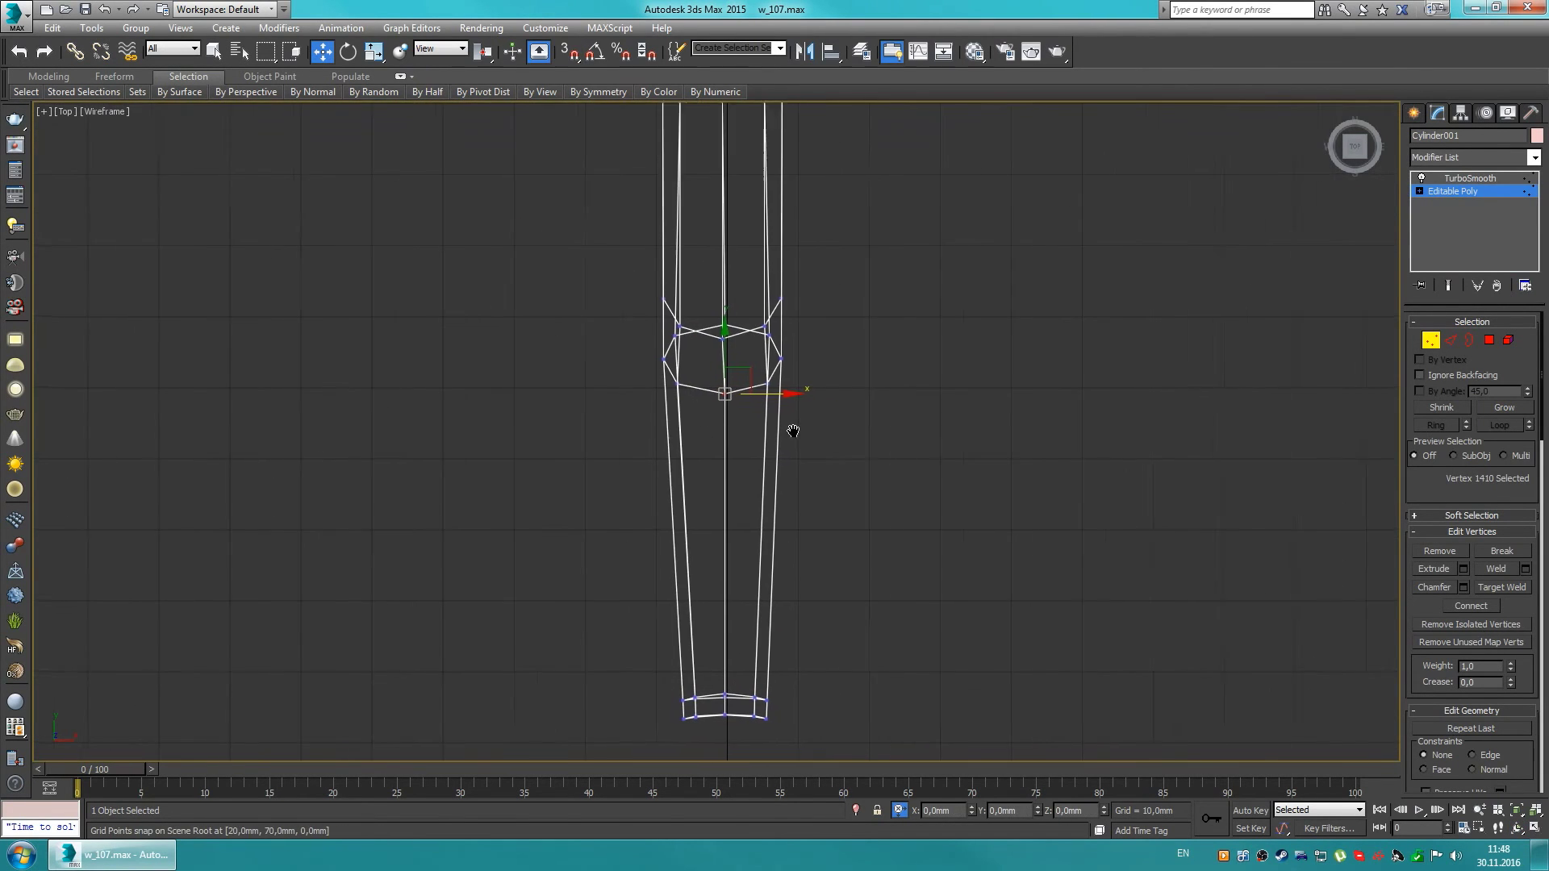
key(alt+w)
Step: Exit isolation and orbit the full basin to view its underside
scroll(793, 456, up, 5)
alt+middle_drag(803, 450, 1059, 576)
key(alt+w)
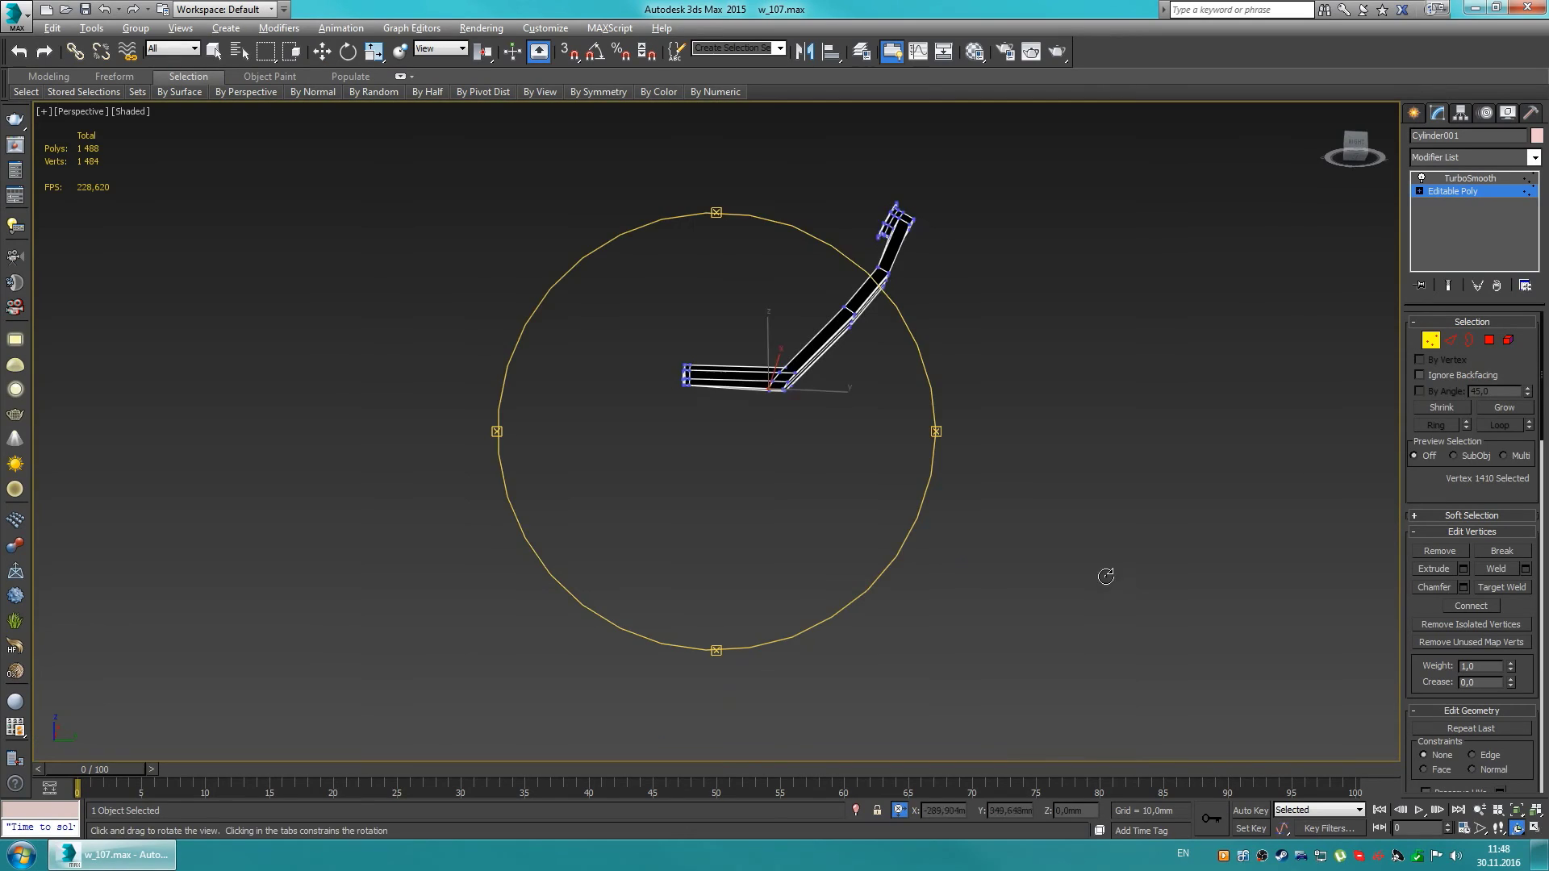
key(4)
scroll(782, 501, up, 5)
alt+middle_drag(915, 418, 1507, 787)
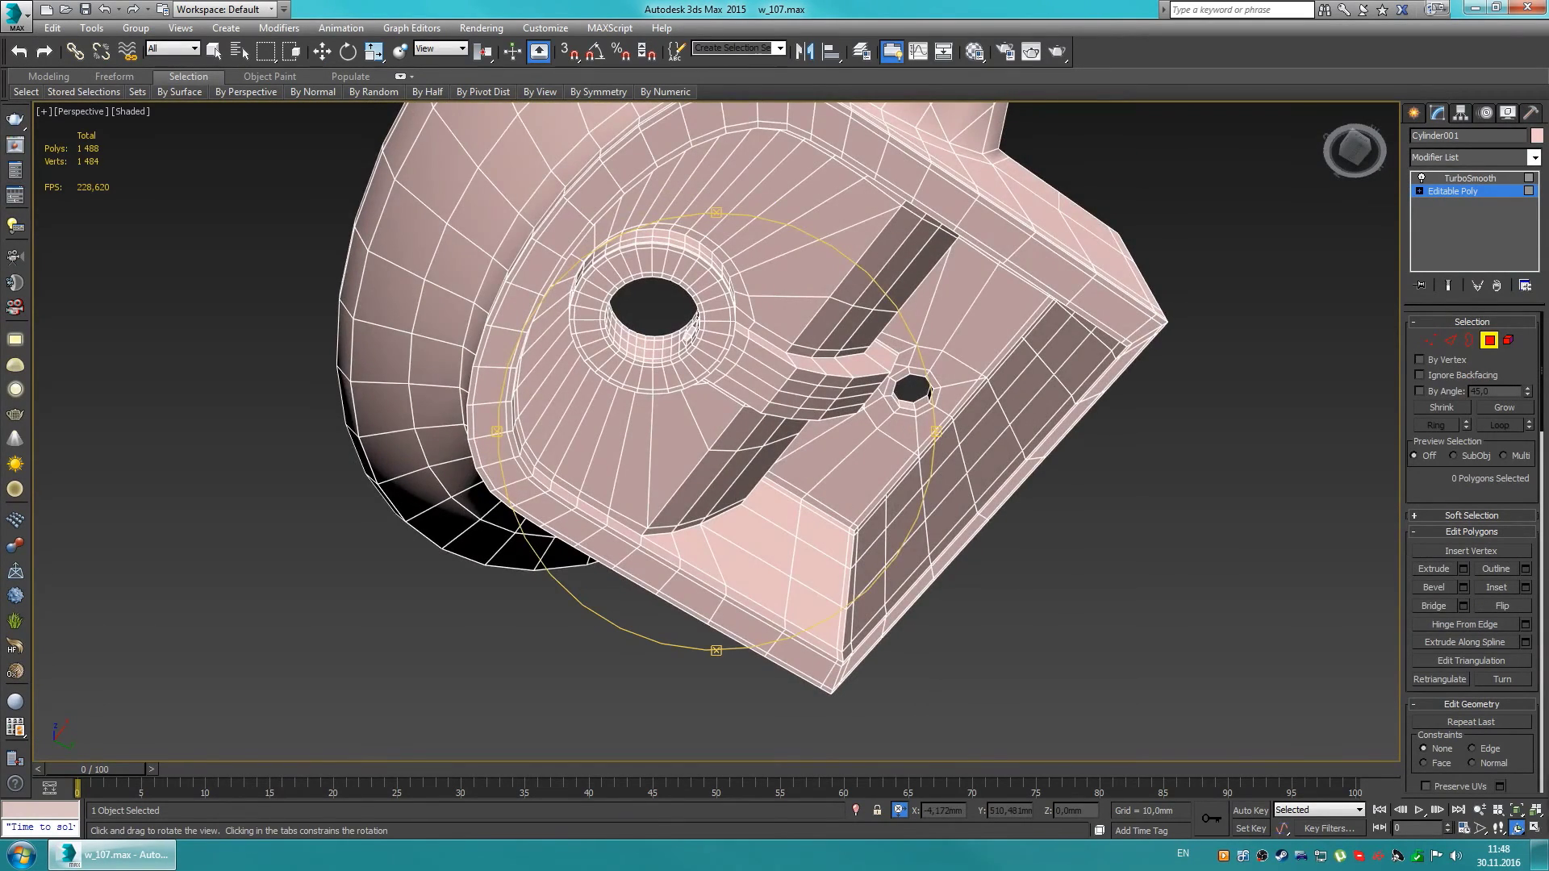
Step: Orbit around the basin and return to a top view of it
scroll(1094, 302, down, 5)
alt+middle_drag(1094, 242, 1094, 303)
scroll(1094, 302, up, 3)
key(w)
key(ctrl+r)
mouse_move(1094, 302)
mouse_down()
mouse_move(685, 197)
mouse_move(834, 356)
mouse_up()
mouse_move(530, 388)
mouse_down()
mouse_move(613, 201)
mouse_move(716, 329)
mouse_up()
Step: Show the basin's TurboSmooth result, then deselect it and view it from an angled side
click(1470, 178)
key(w)
scroll(1144, 177, down, 3)
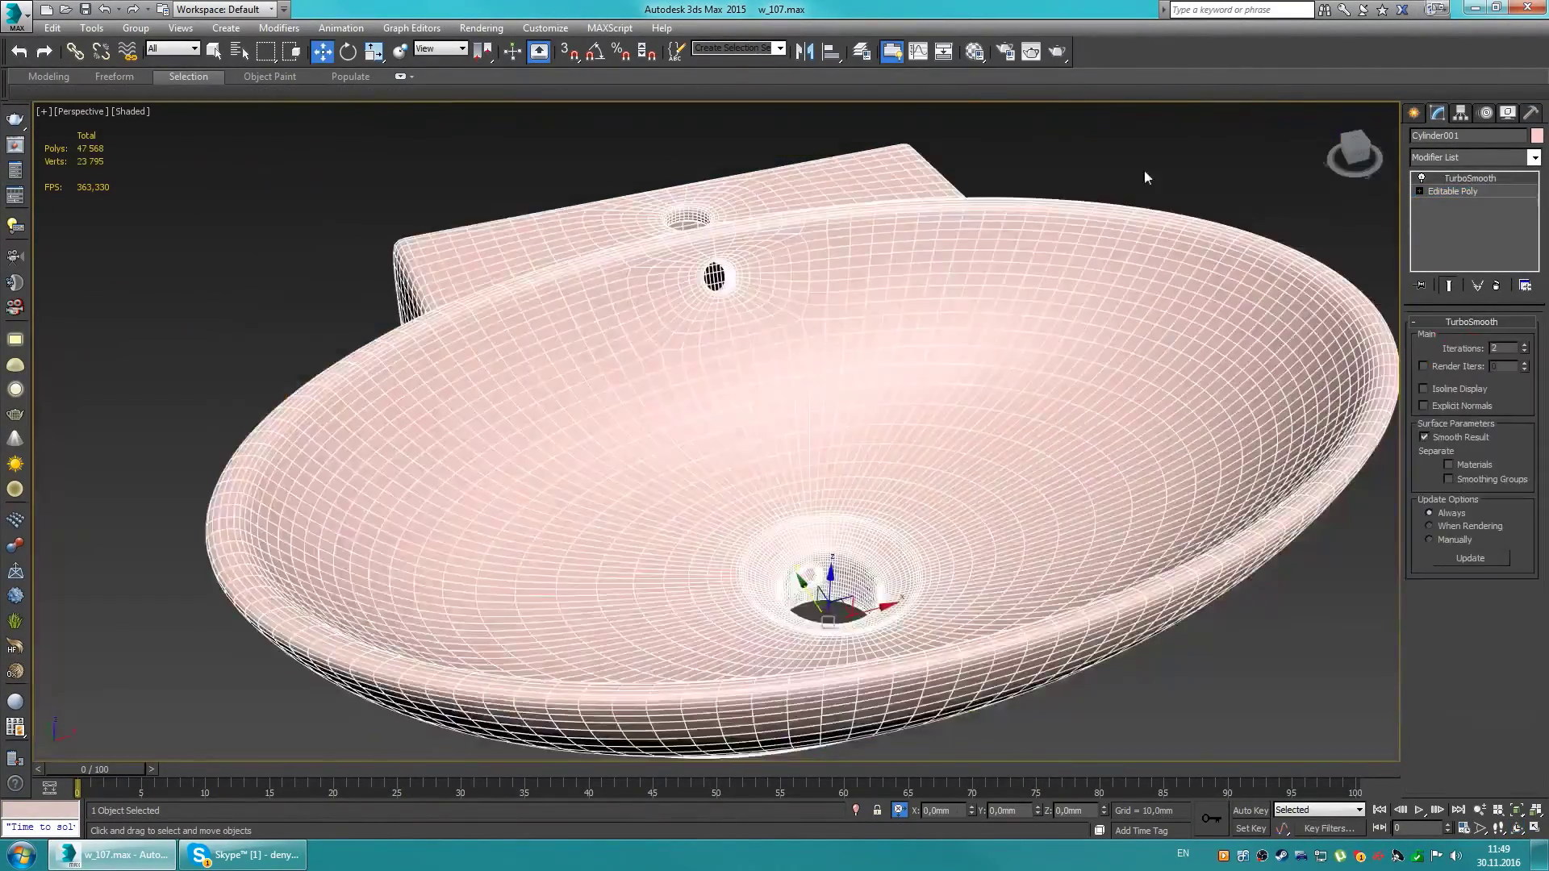
alt+middle_drag(1144, 171, 1290, 163)
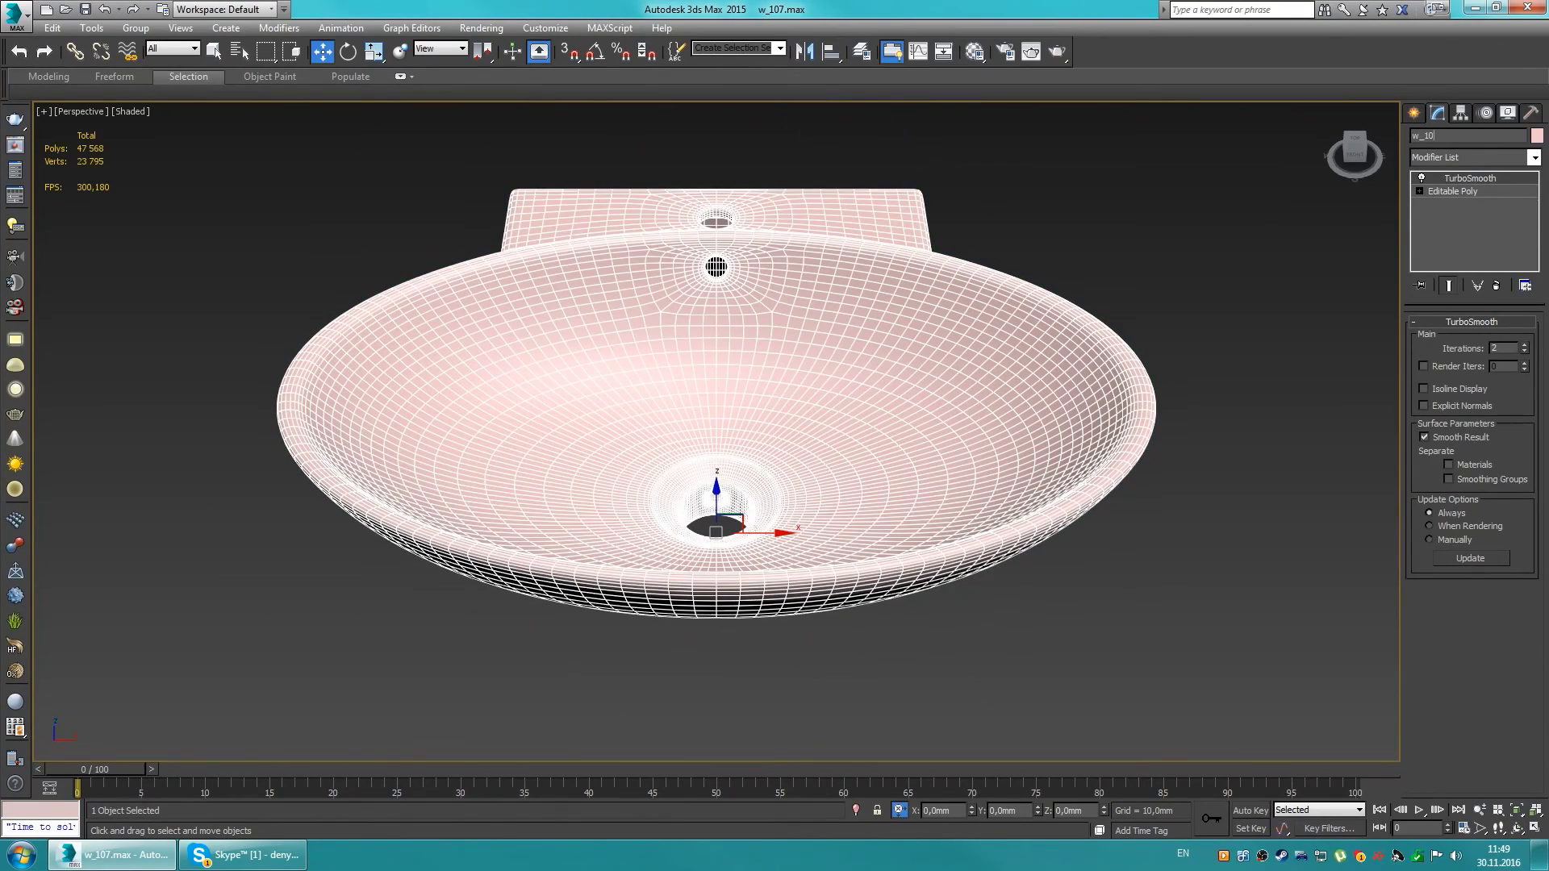
scroll(751, 263, up, 5)
scroll(768, 388, down, 3)
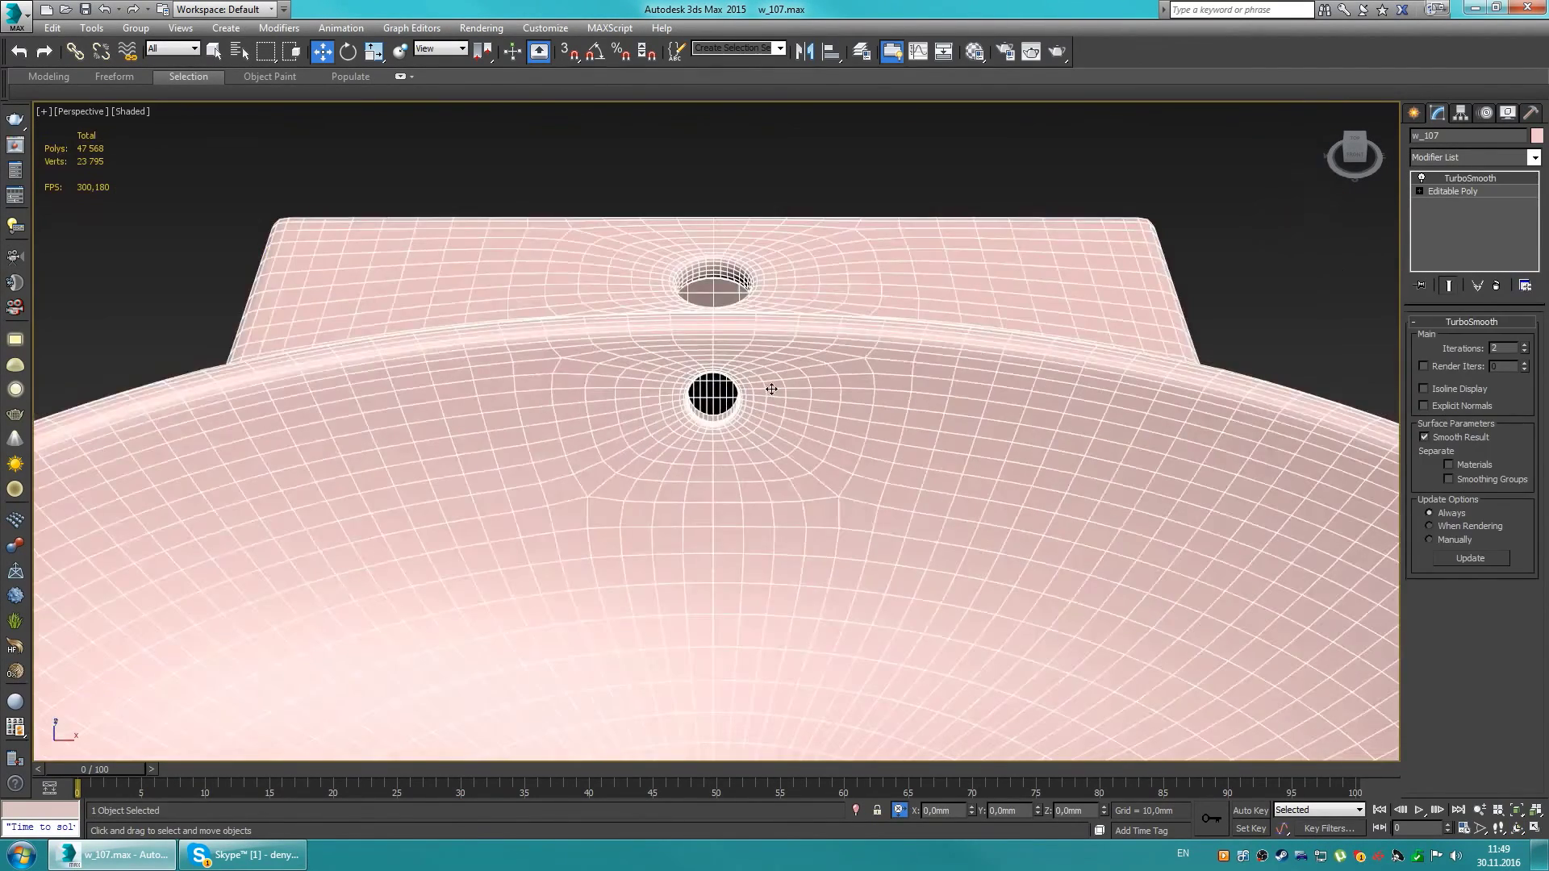
scroll(934, 411, down, 2)
key(ctrl+d)
alt+middle_drag(934, 411, 960, 380)
Step: Give the basin the plain grey material and close the Material Editor
key(m)
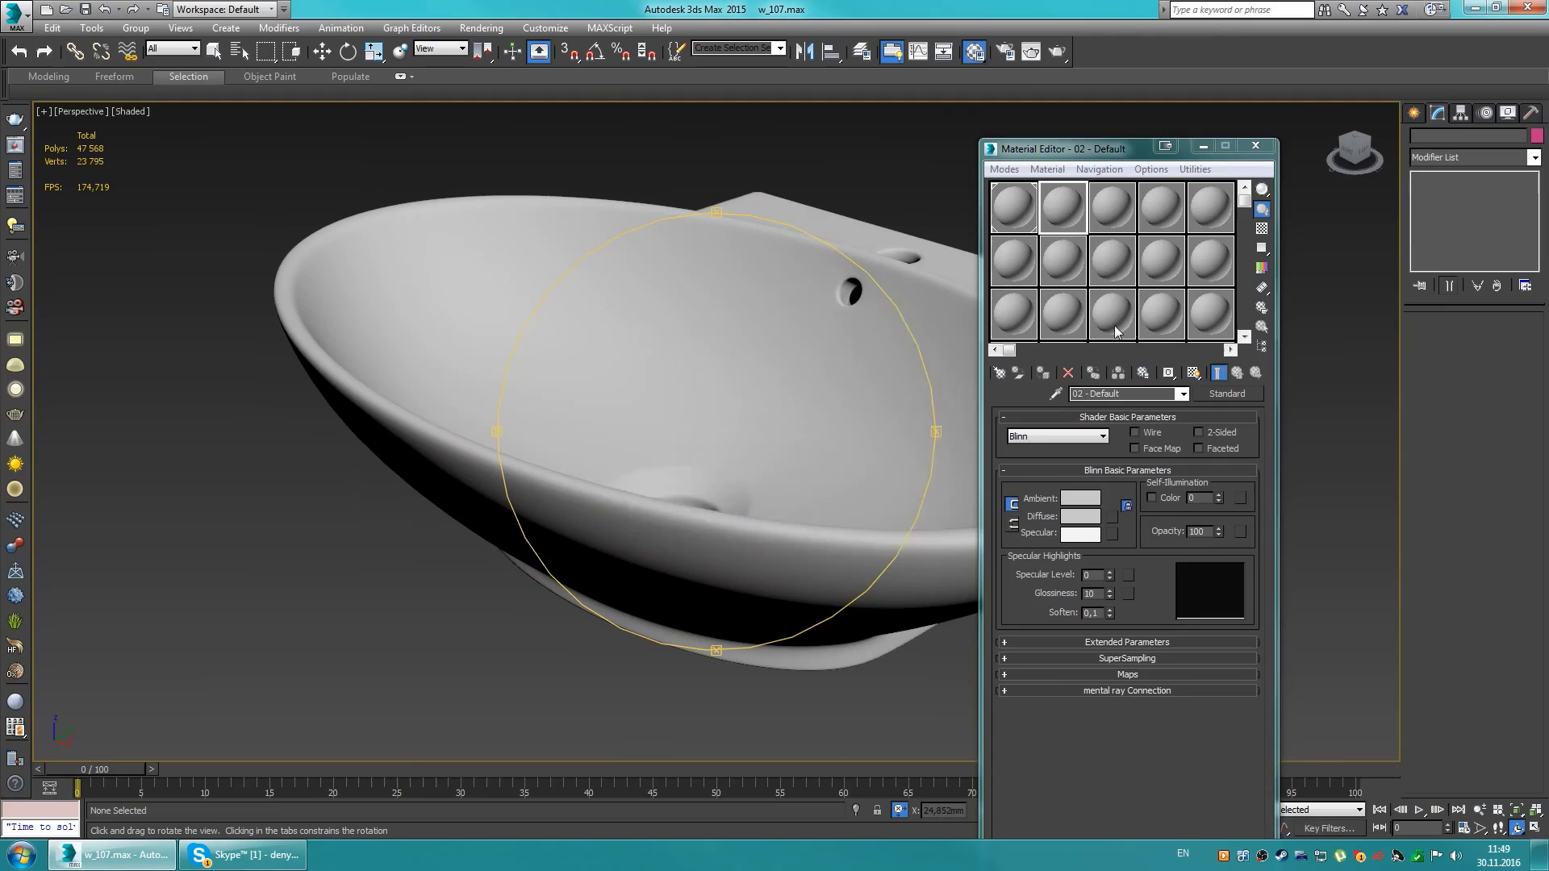
click(1256, 146)
click(926, 370)
Step: Display the basin in Shaded + Edged Faces and orbit around the finished model
key(F4)
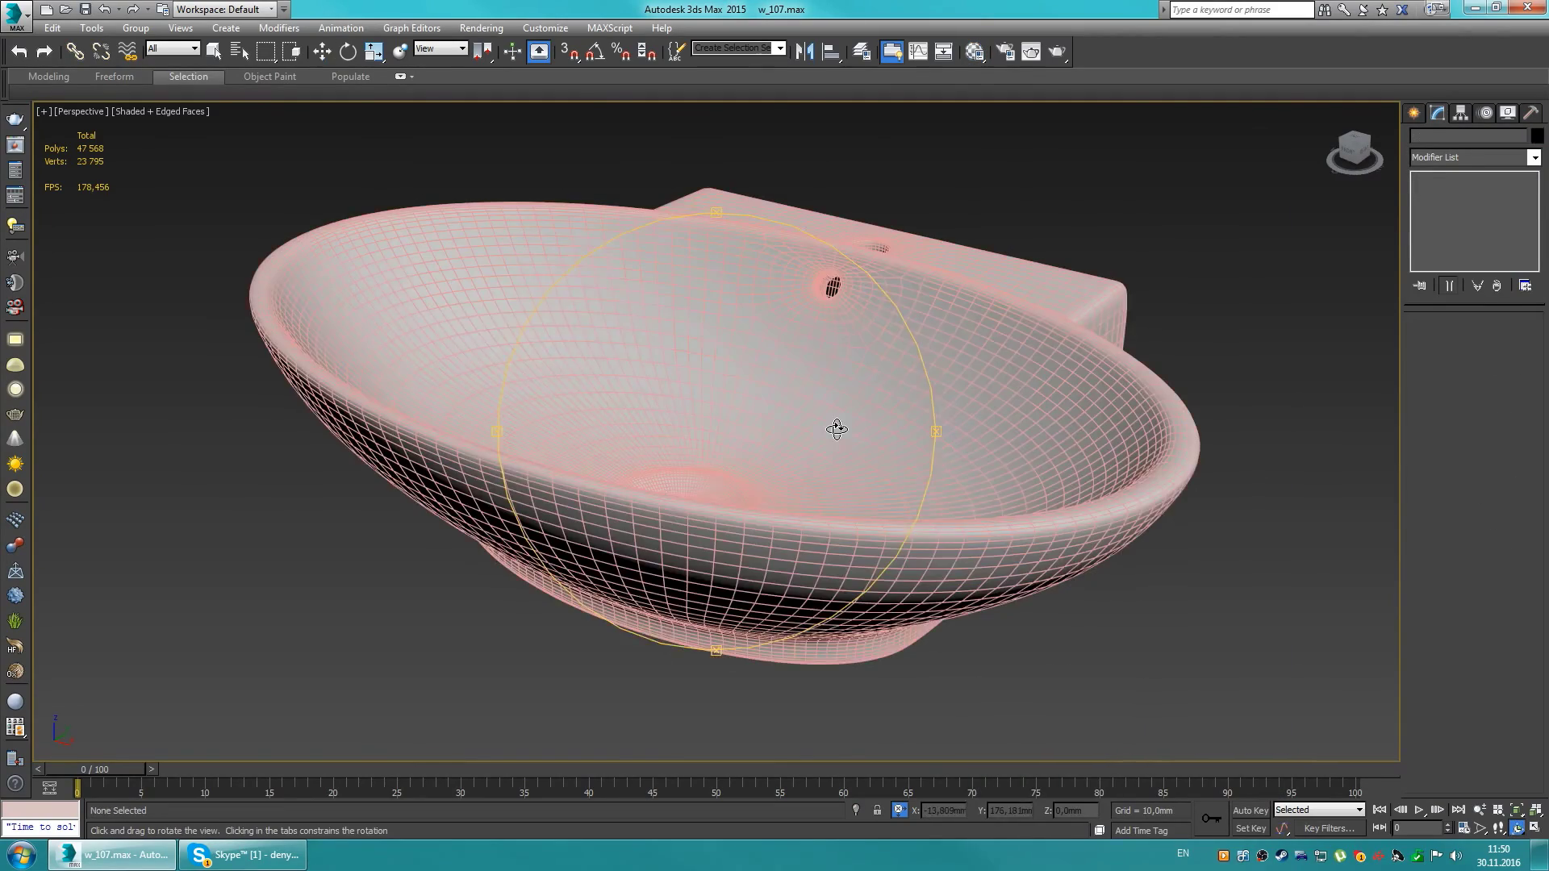
alt+middle_drag(870, 523, 1063, 266)
click(1064, 267)
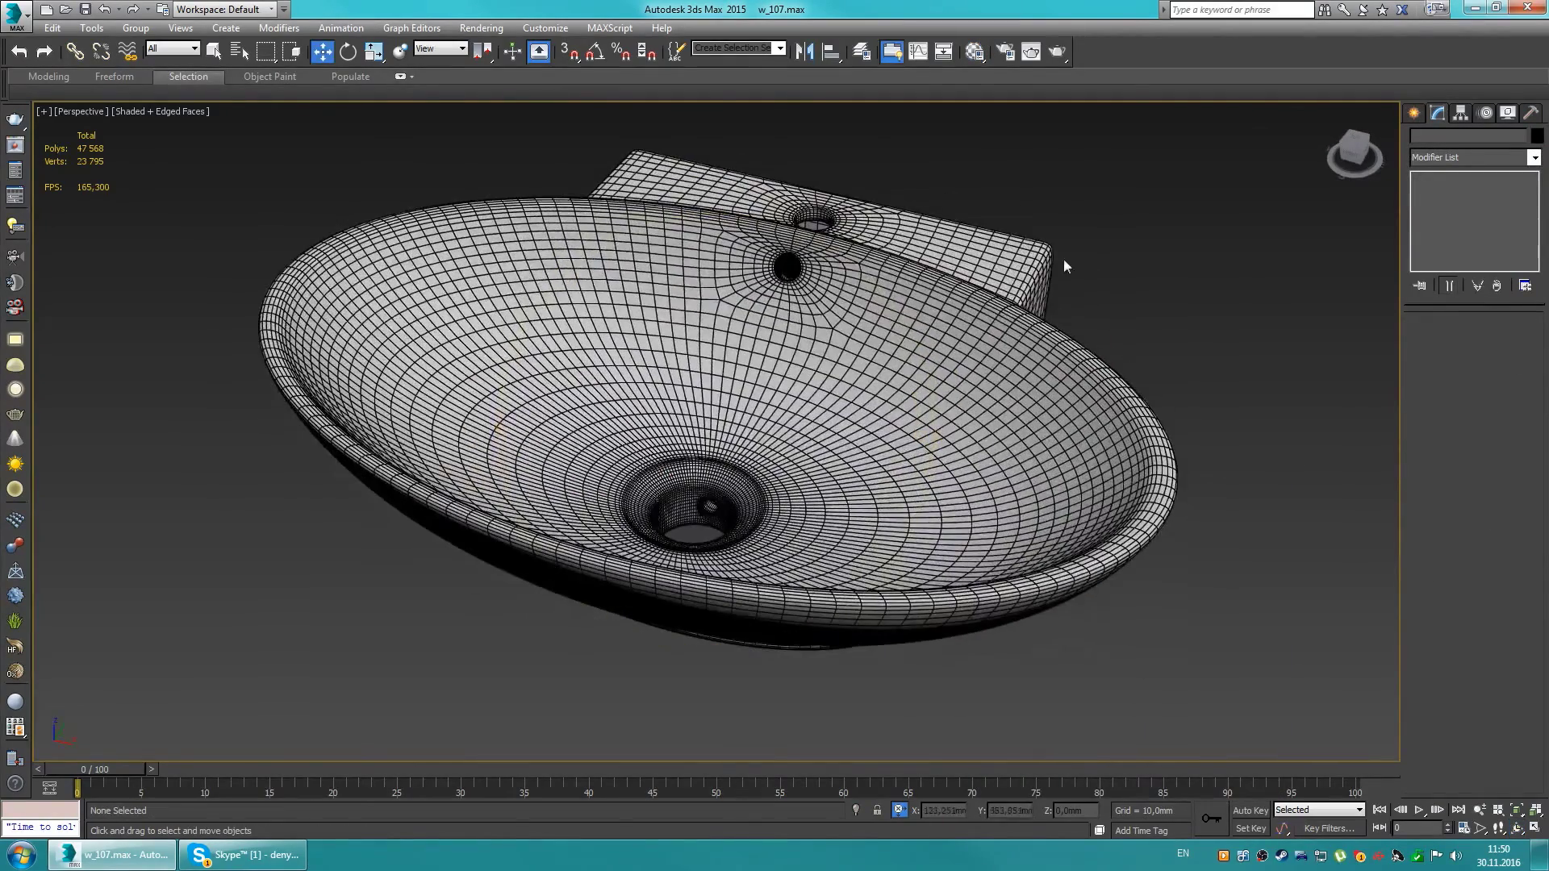
mouse_move(794, 522)
alt+middle_down()
mouse_move(696, 504)
mouse_move(726, 452)
alt+middle_up()
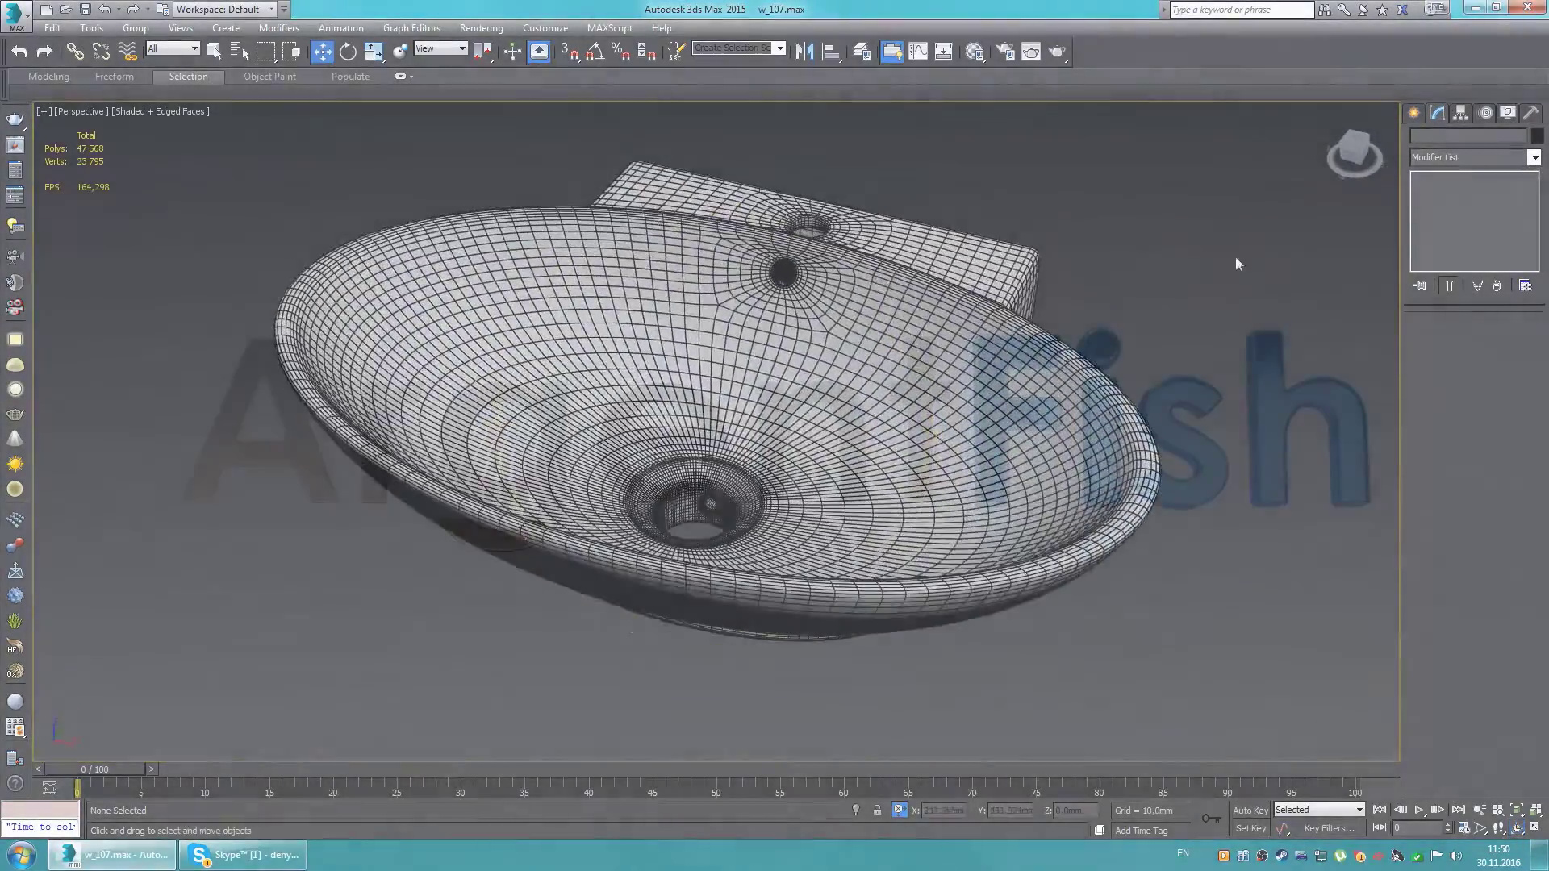
key(w)
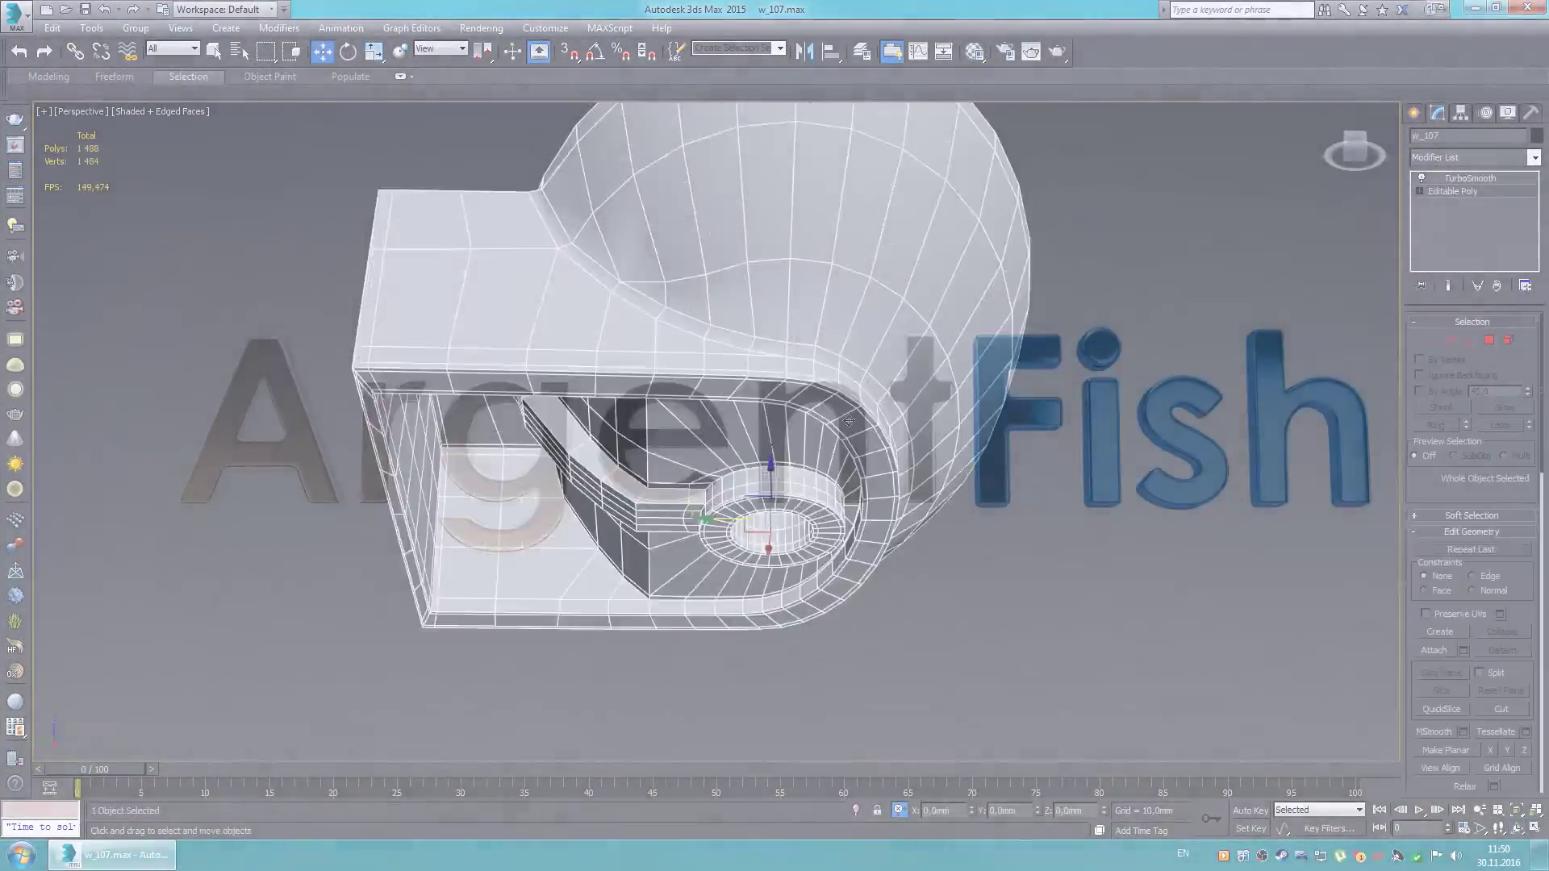